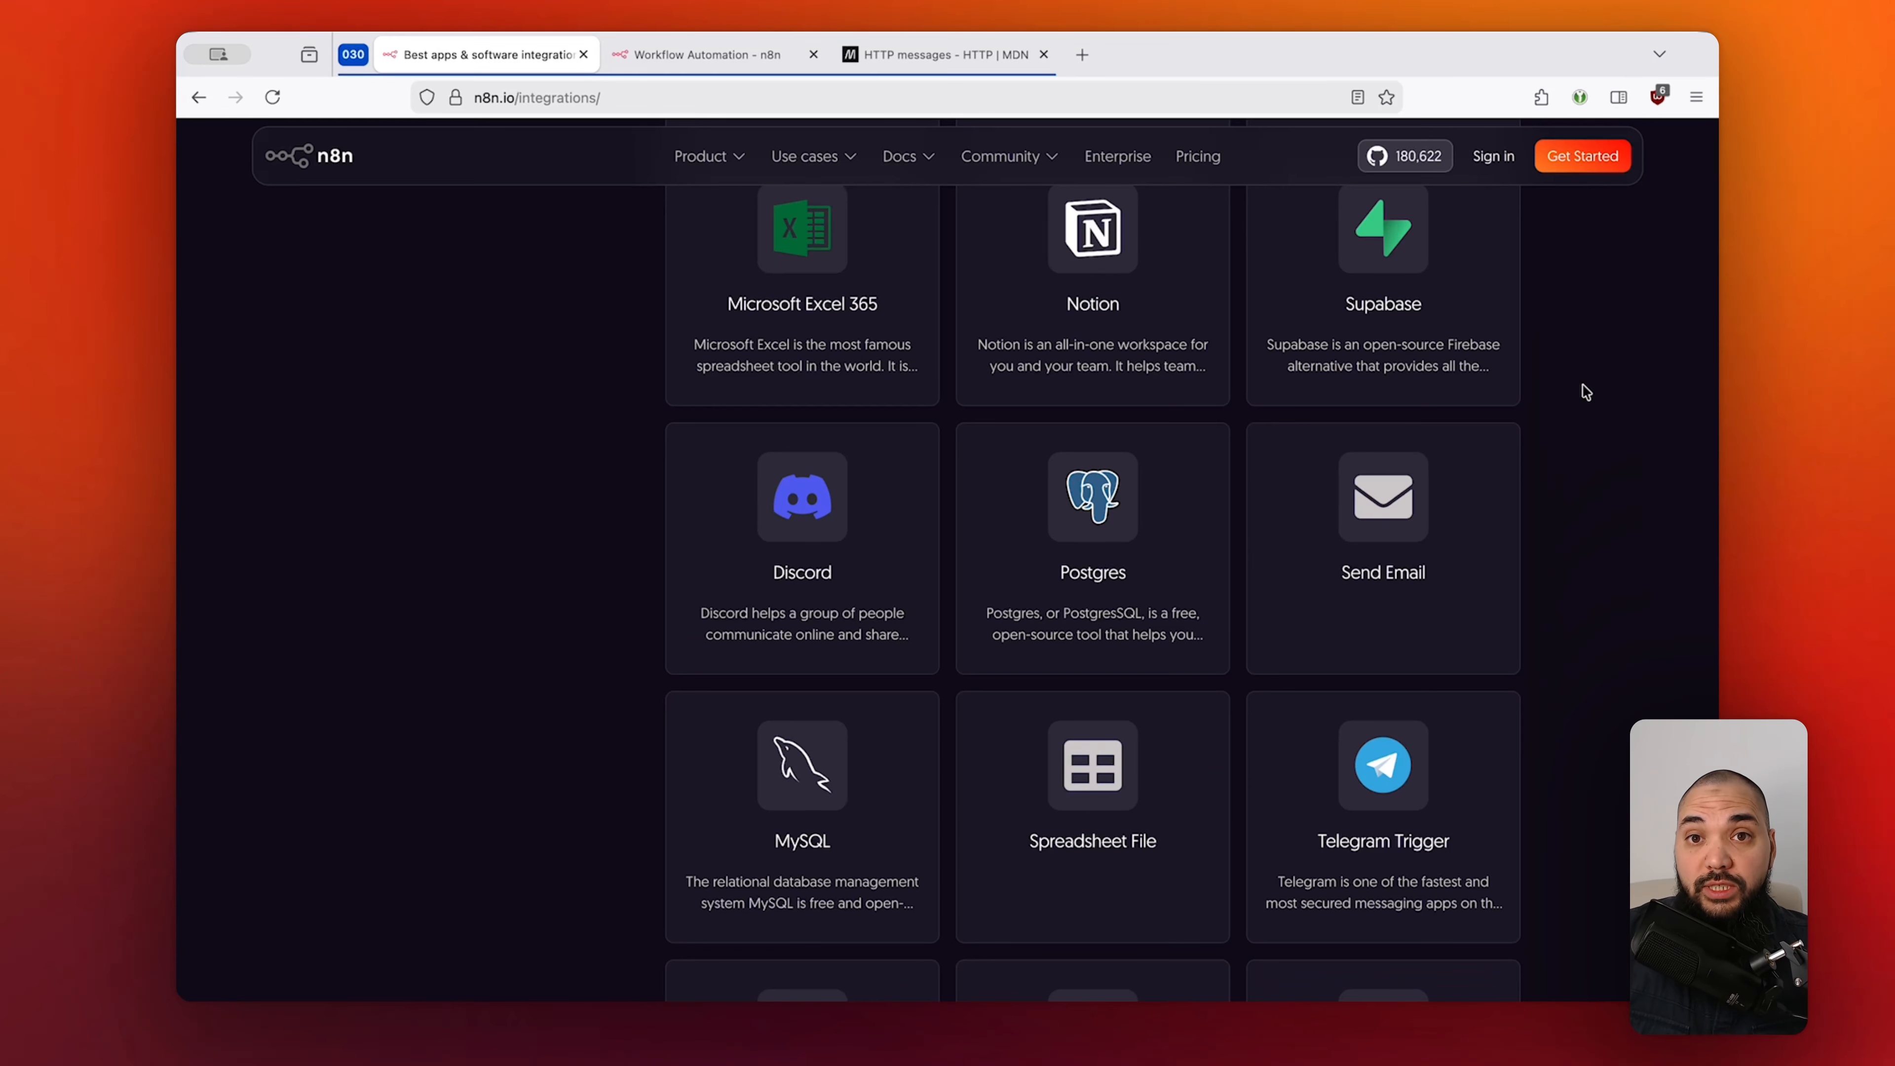
Return from the integrations page to the 030-HTTP_Request workflow and select its Manual trigger.
{"action": "scroll", "coordinate": [1585, 392], "scroll_direction": "up", "scroll_amount": 10}
{"action": "scroll", "coordinate": [1585, 392], "scroll_direction": "up", "scroll_amount": 1}
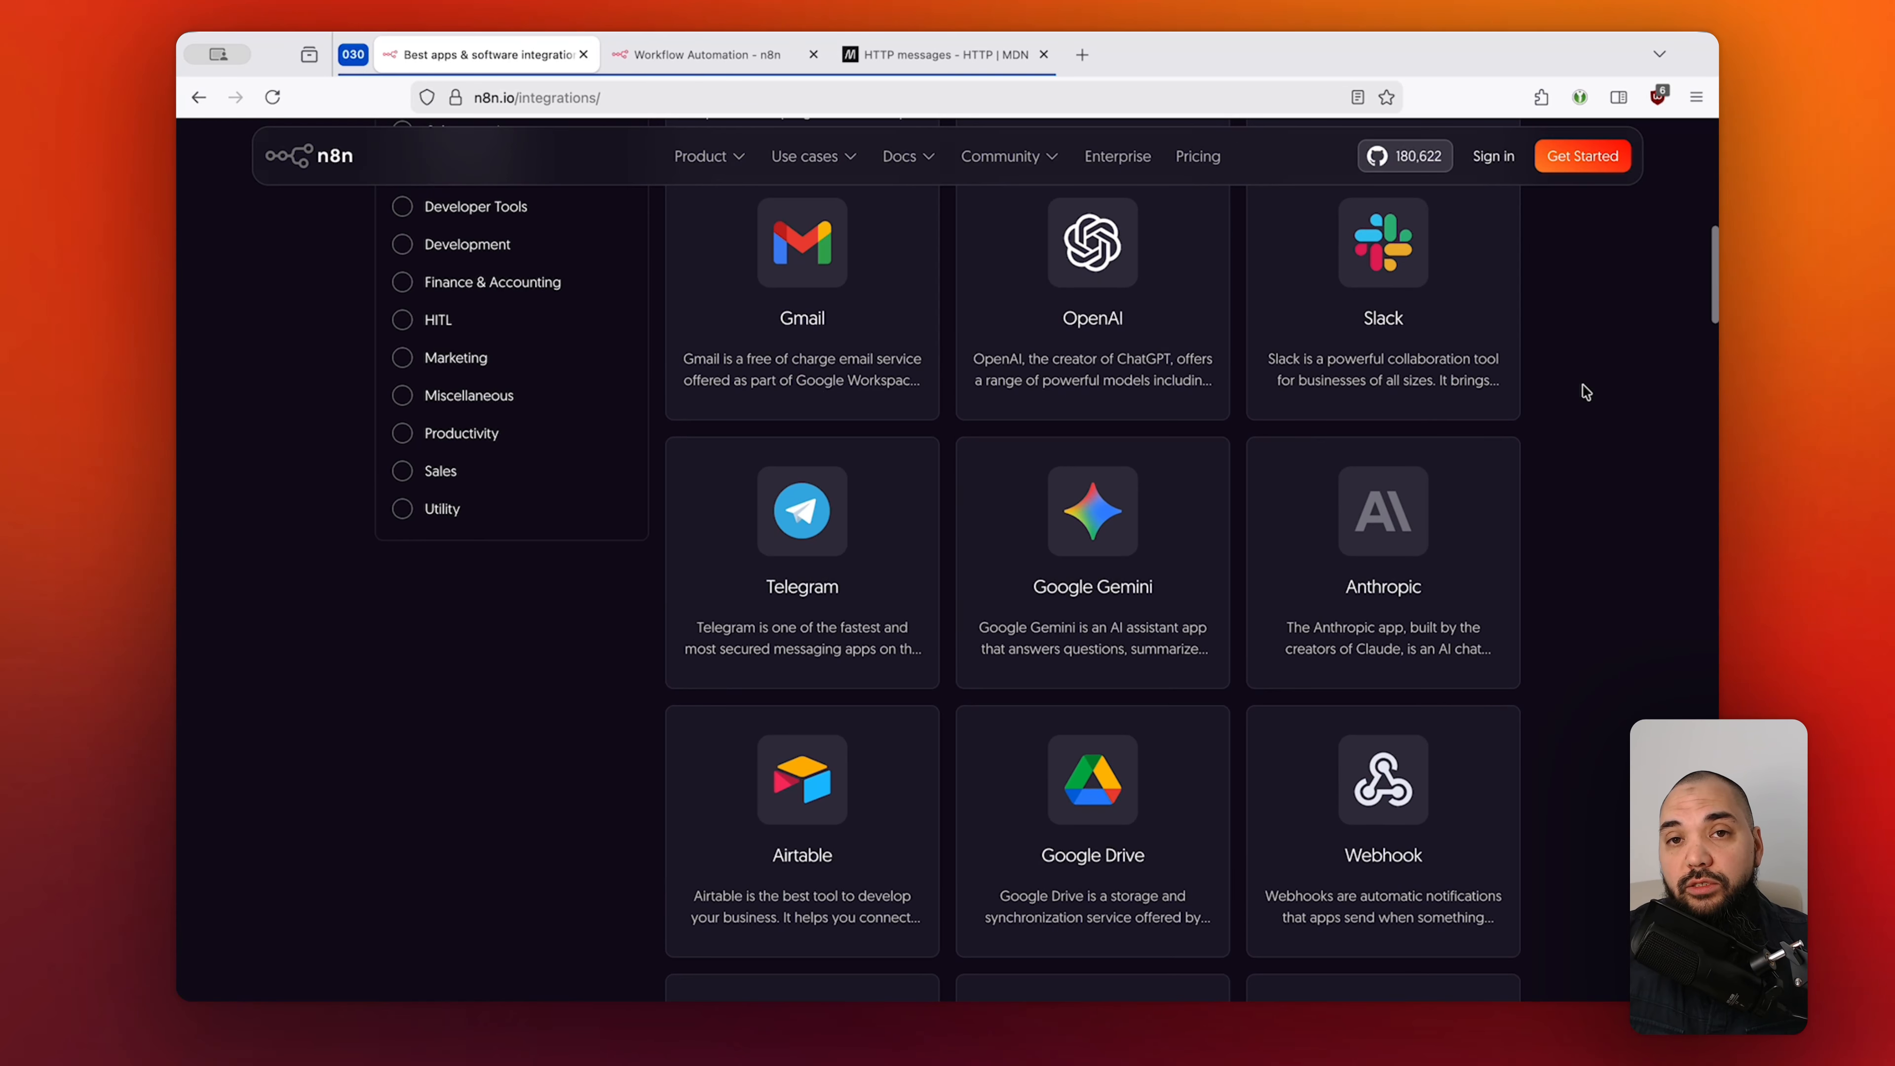
{"action": "scroll", "coordinate": [1586, 391], "scroll_direction": "up", "scroll_amount": 10}
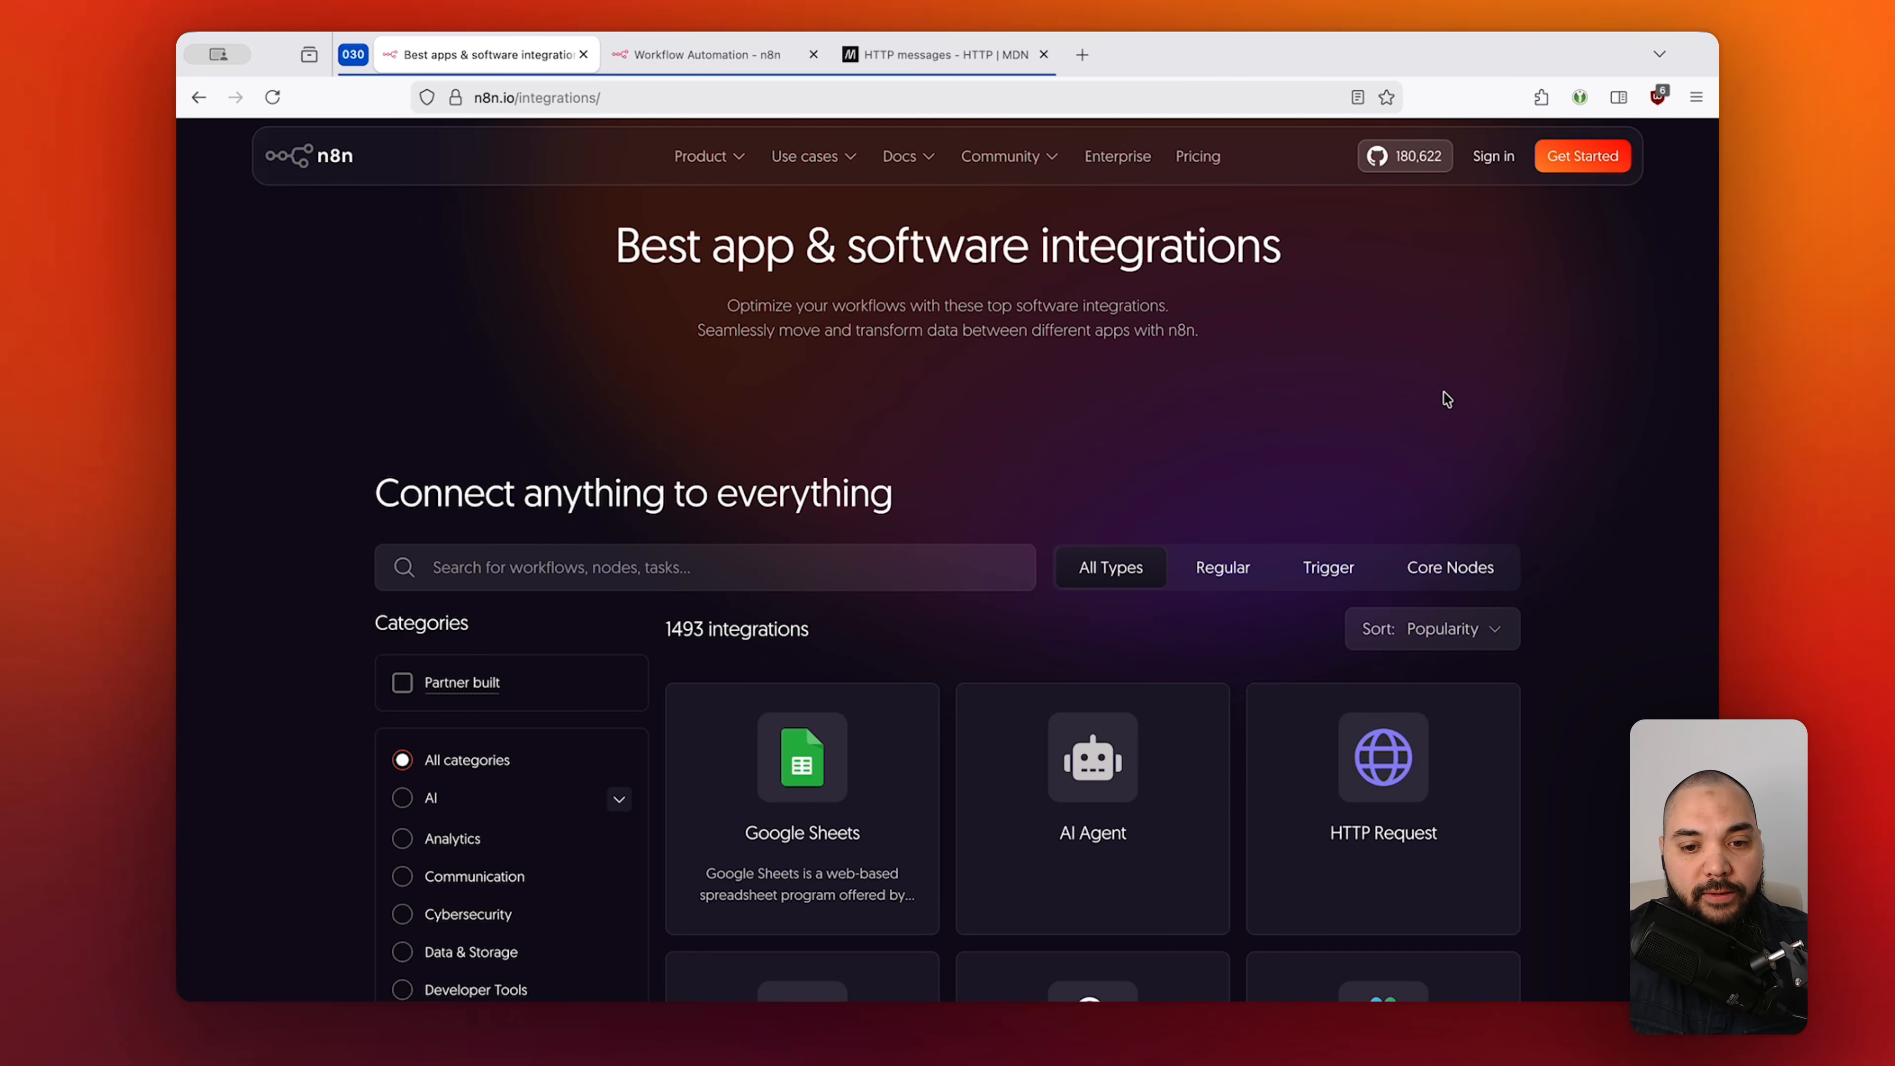
{"action": "key", "text": "ctrl+Tab"}
{"action": "left_click_drag", "start_coordinate": [1002, 371], "coordinate": [628, 687]}
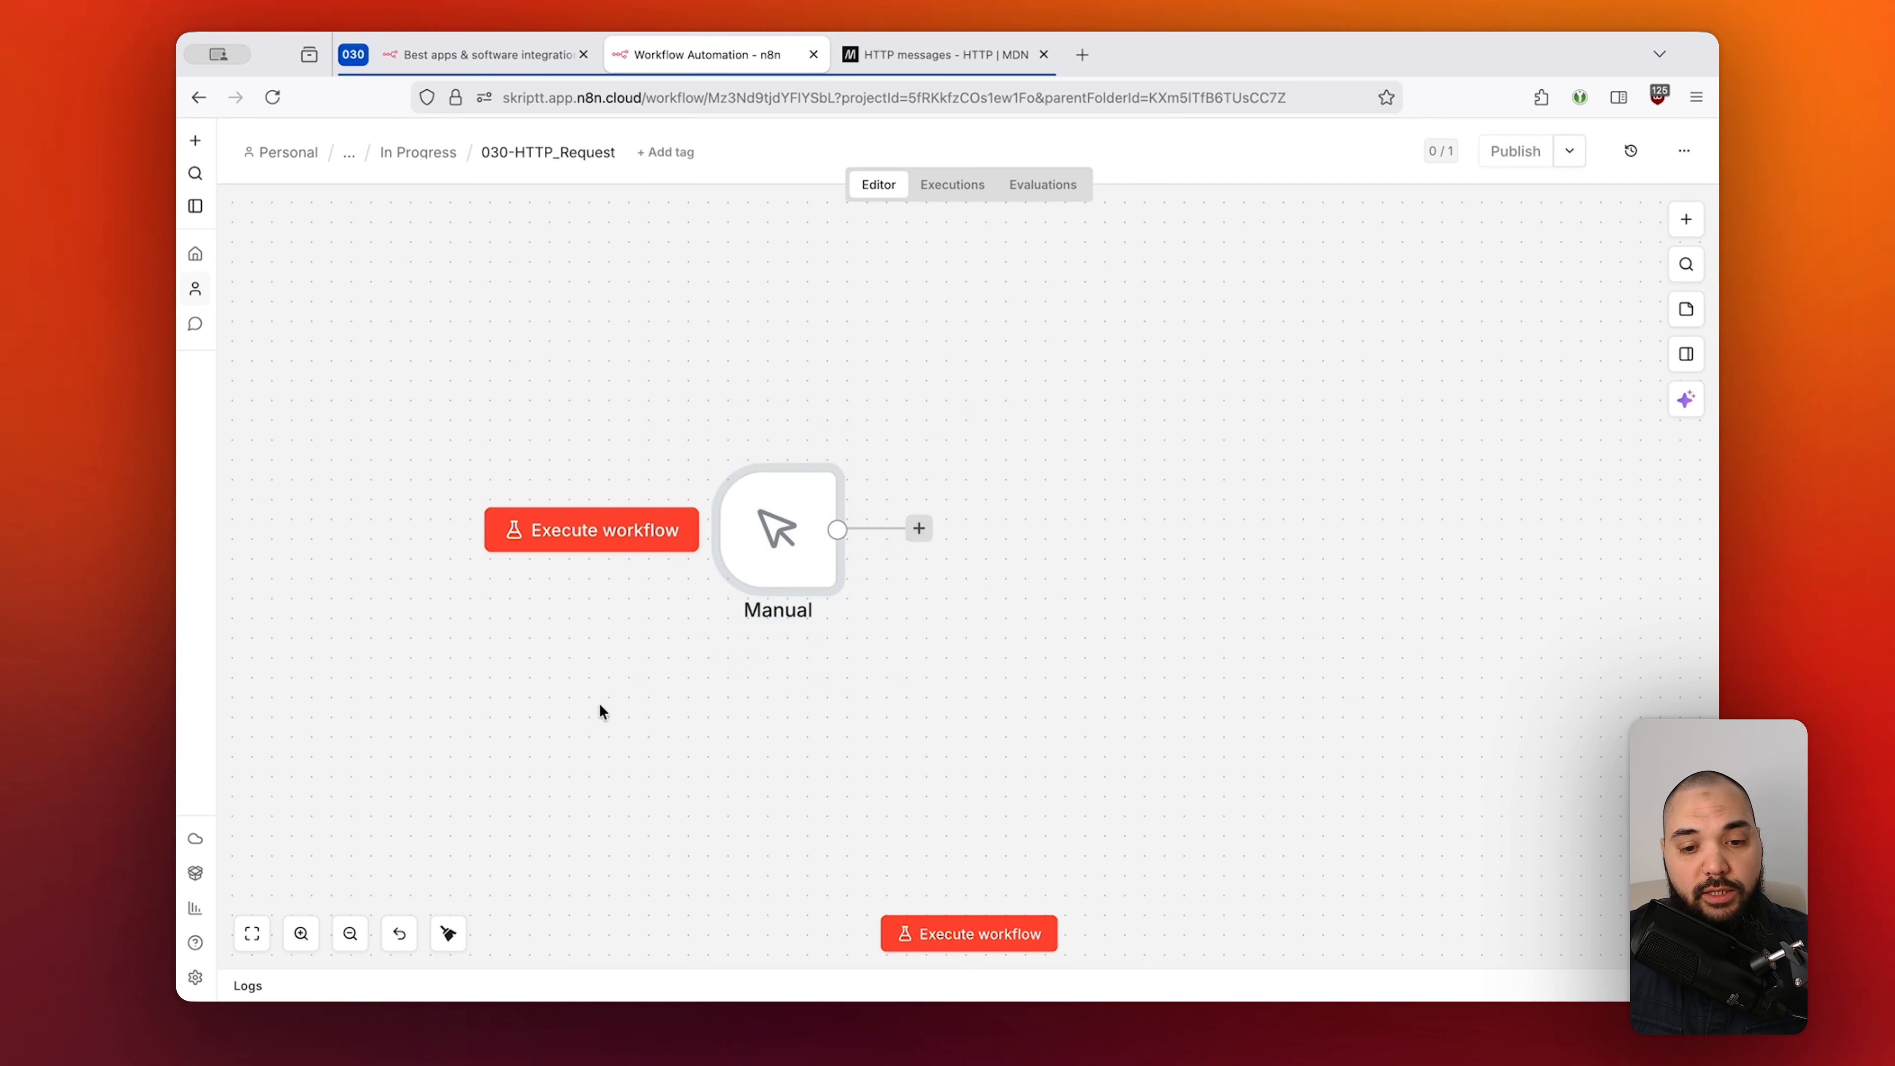
Connect a Core > HTTP Request node, left at GET, after the Manual trigger.
{"action": "left_click", "coordinate": [941, 702]}
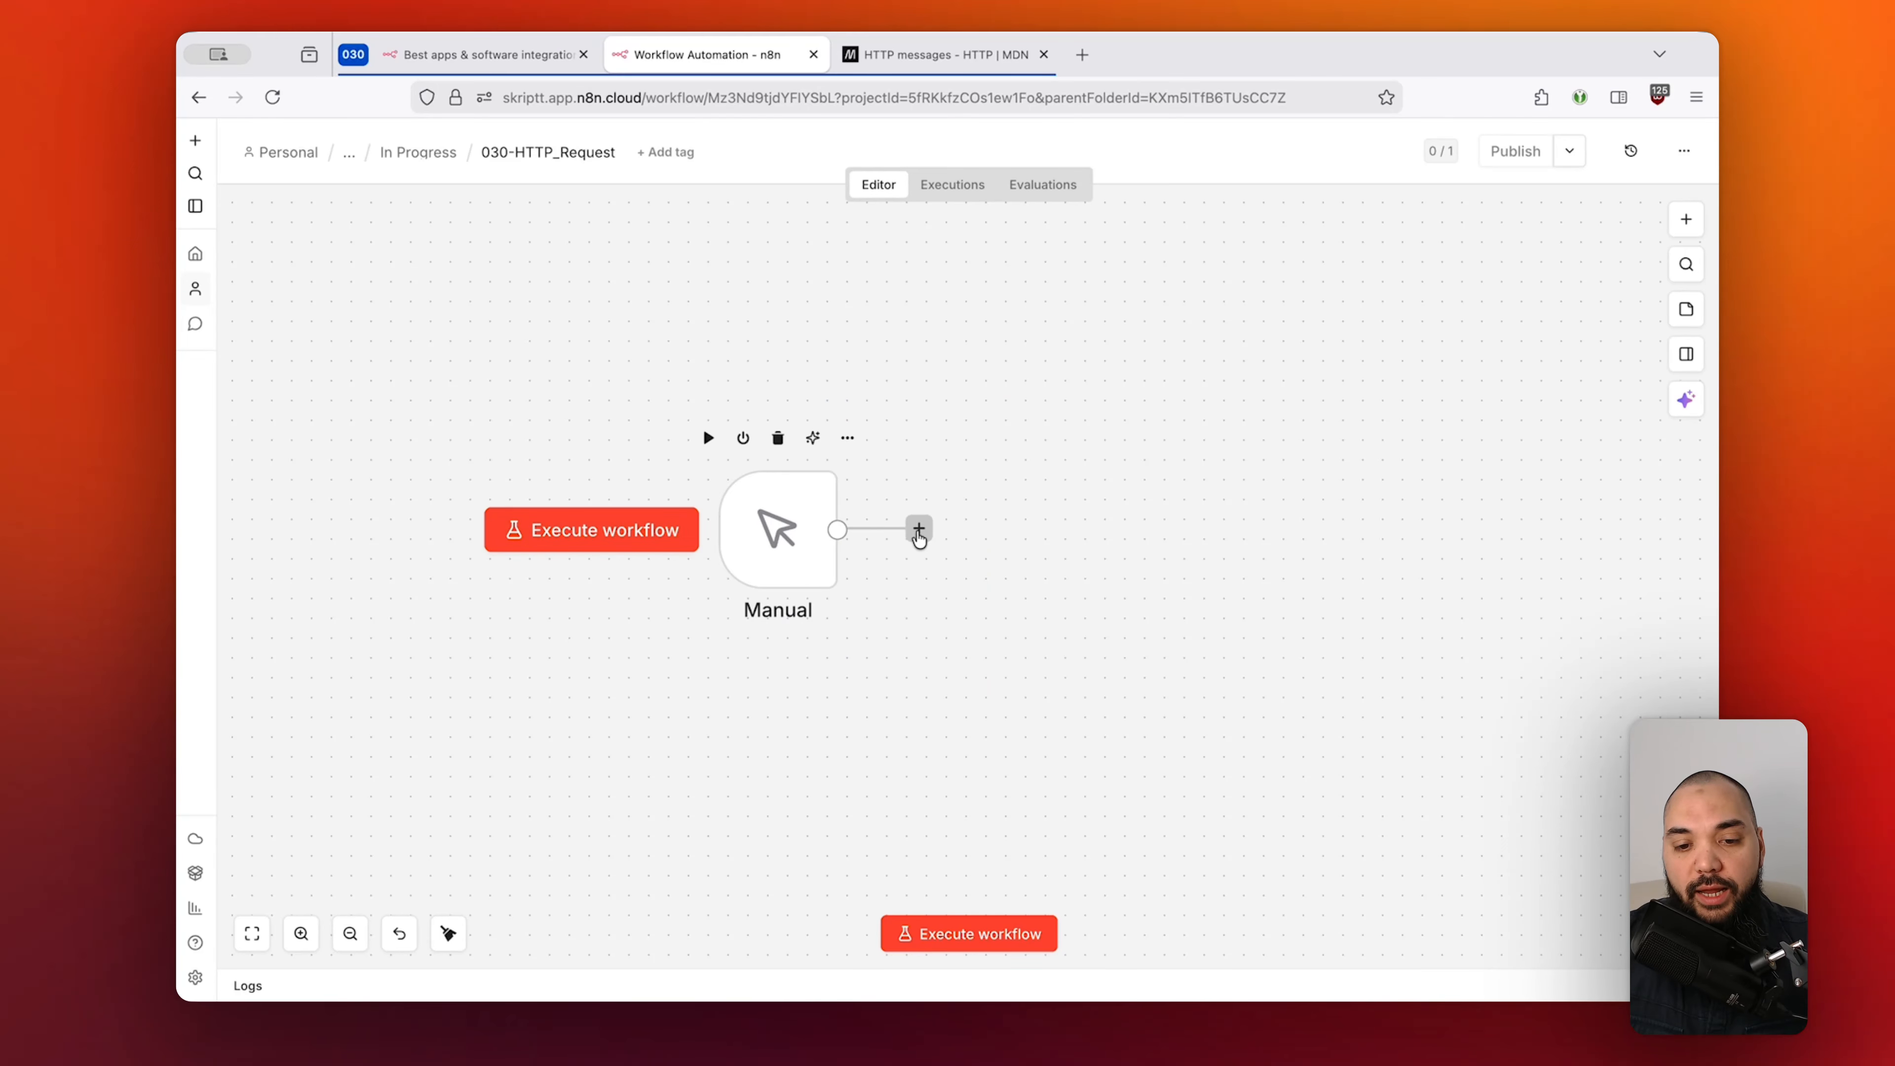
{"action": "left_click", "coordinate": [918, 532]}
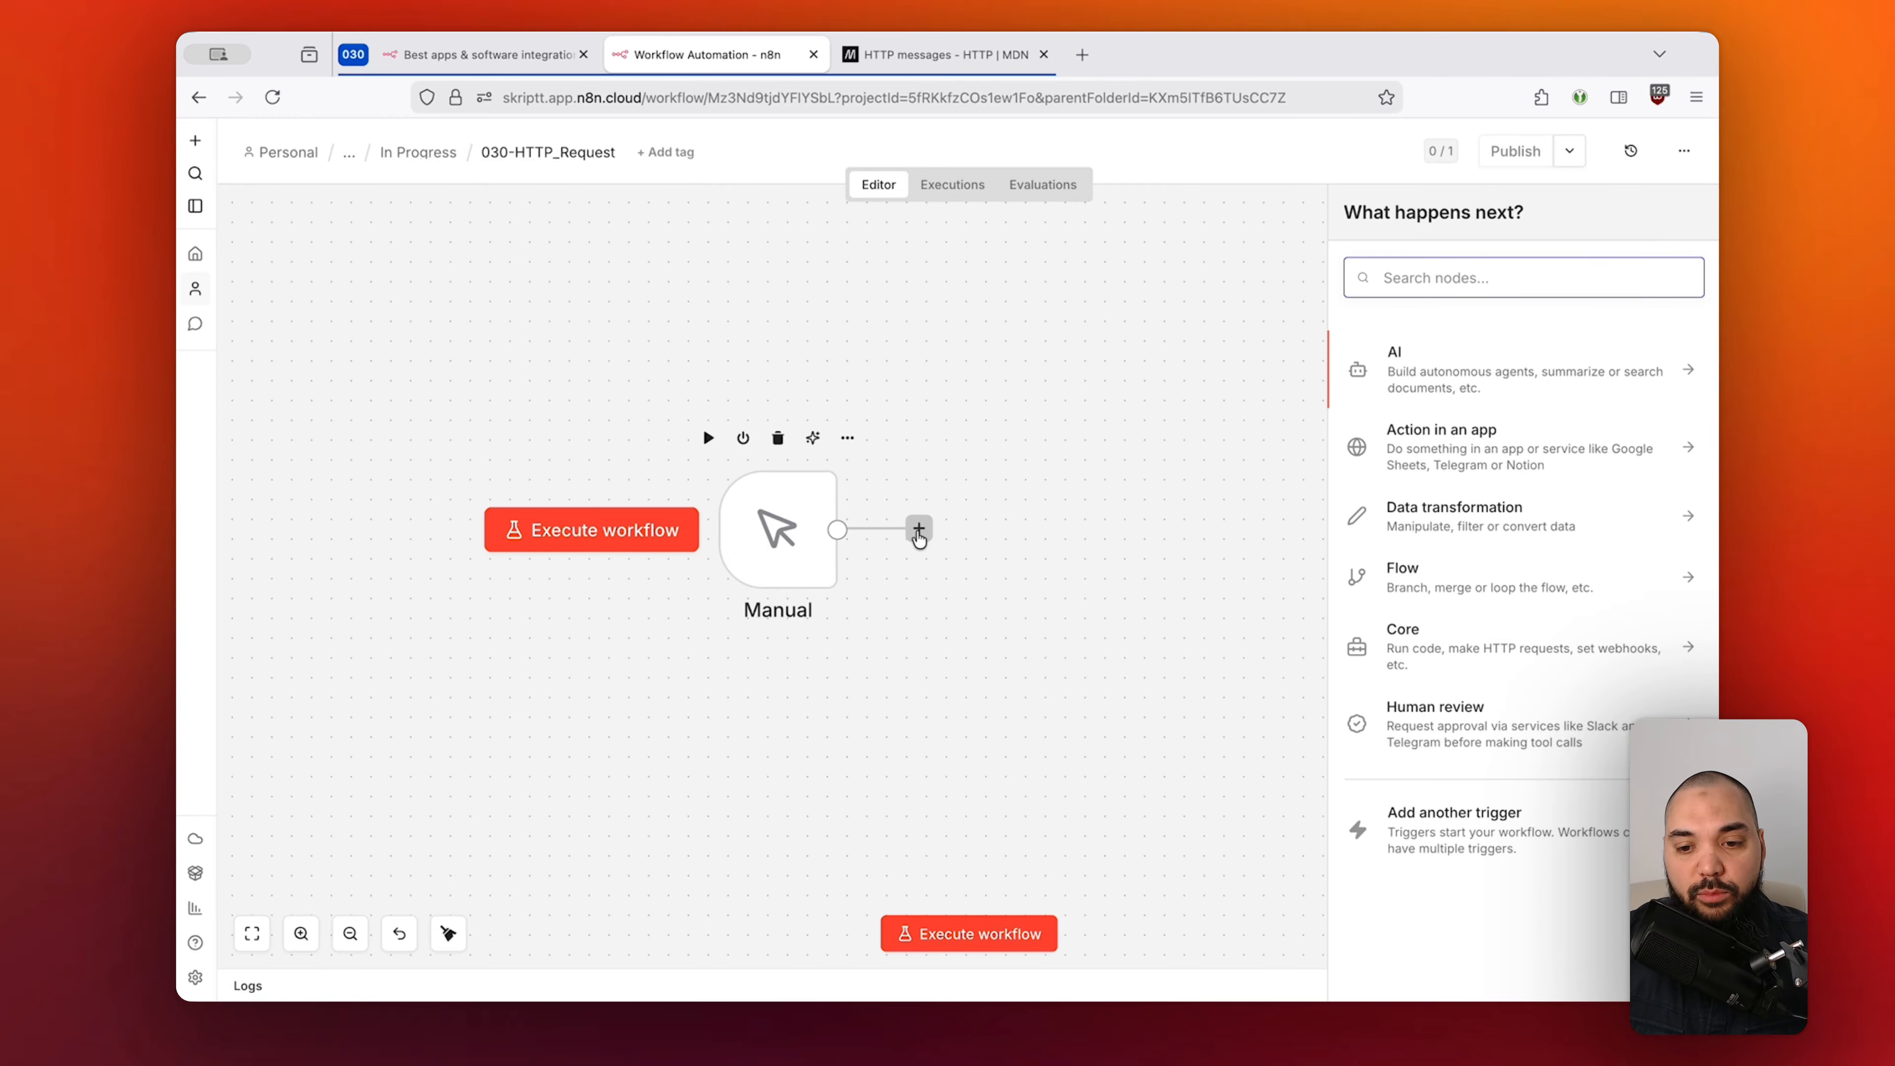
{"action": "left_click", "coordinate": [1433, 636]}
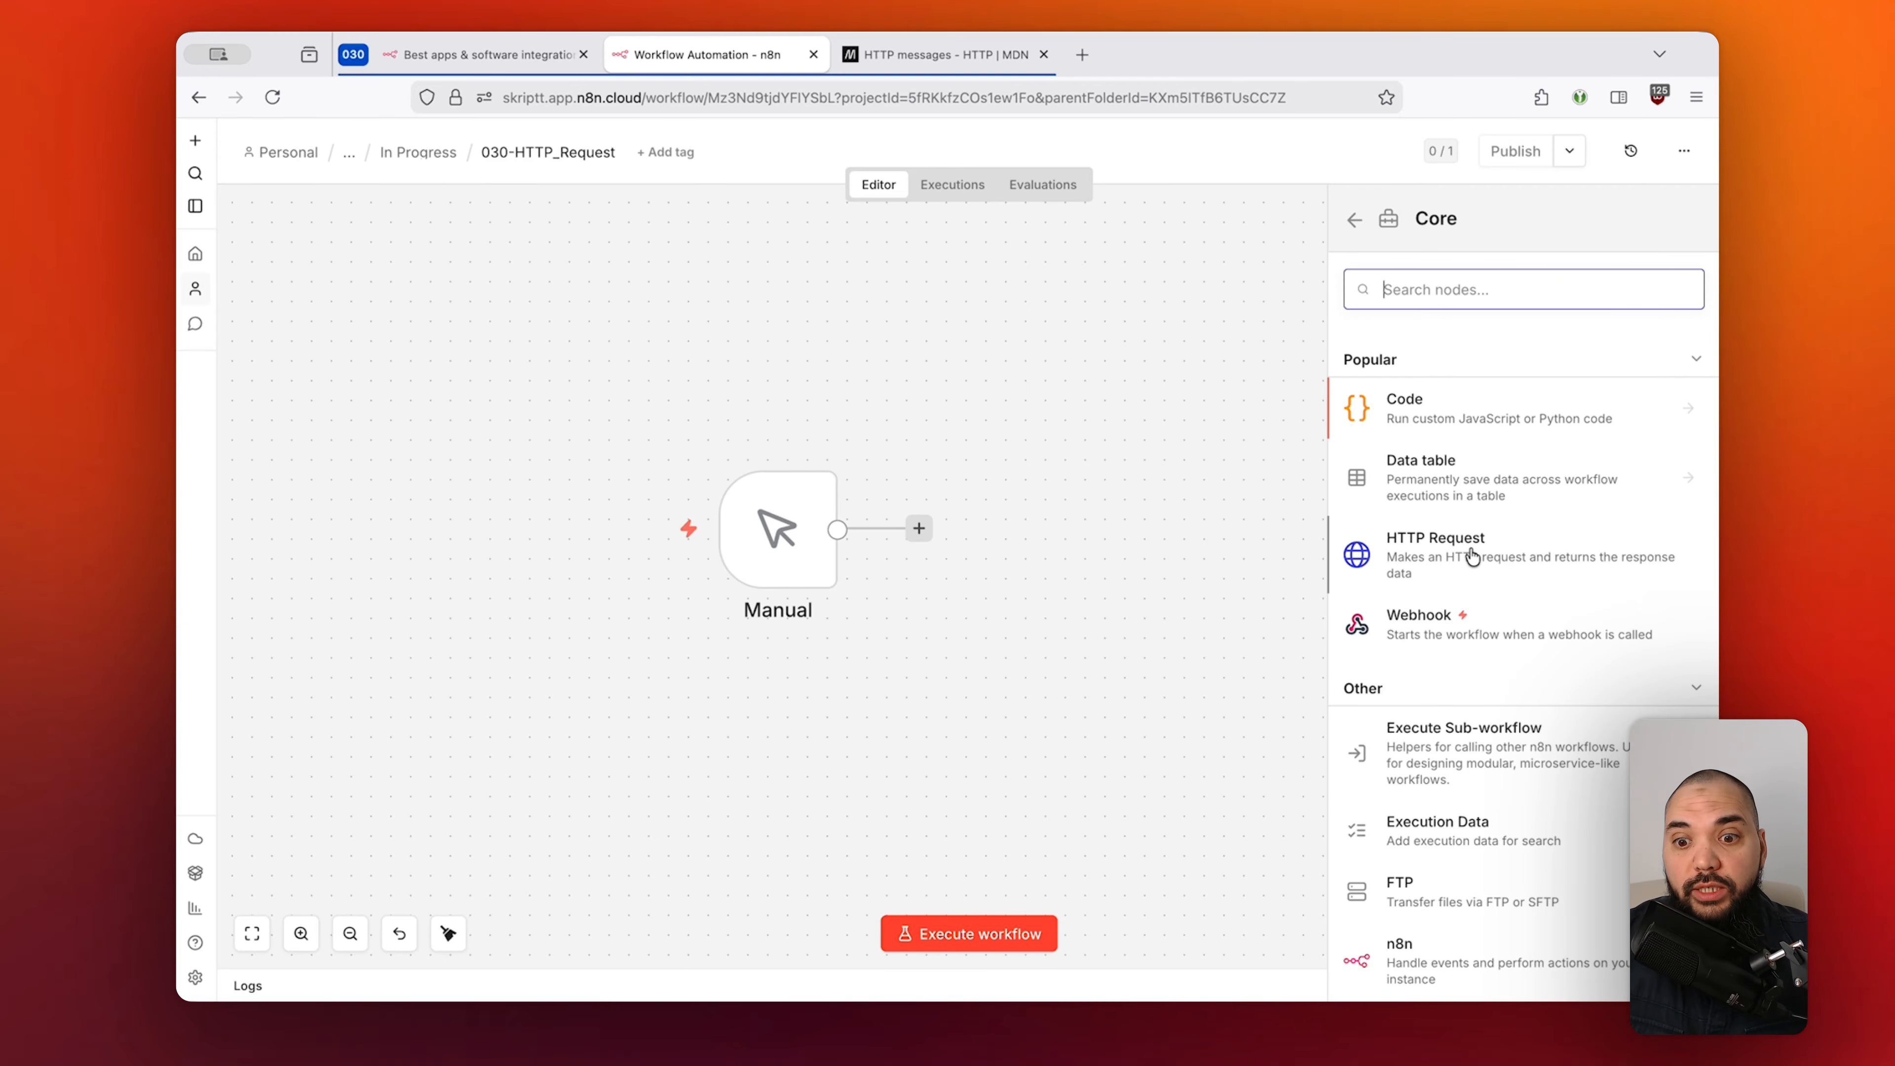
{"action": "left_click", "coordinate": [1452, 556]}
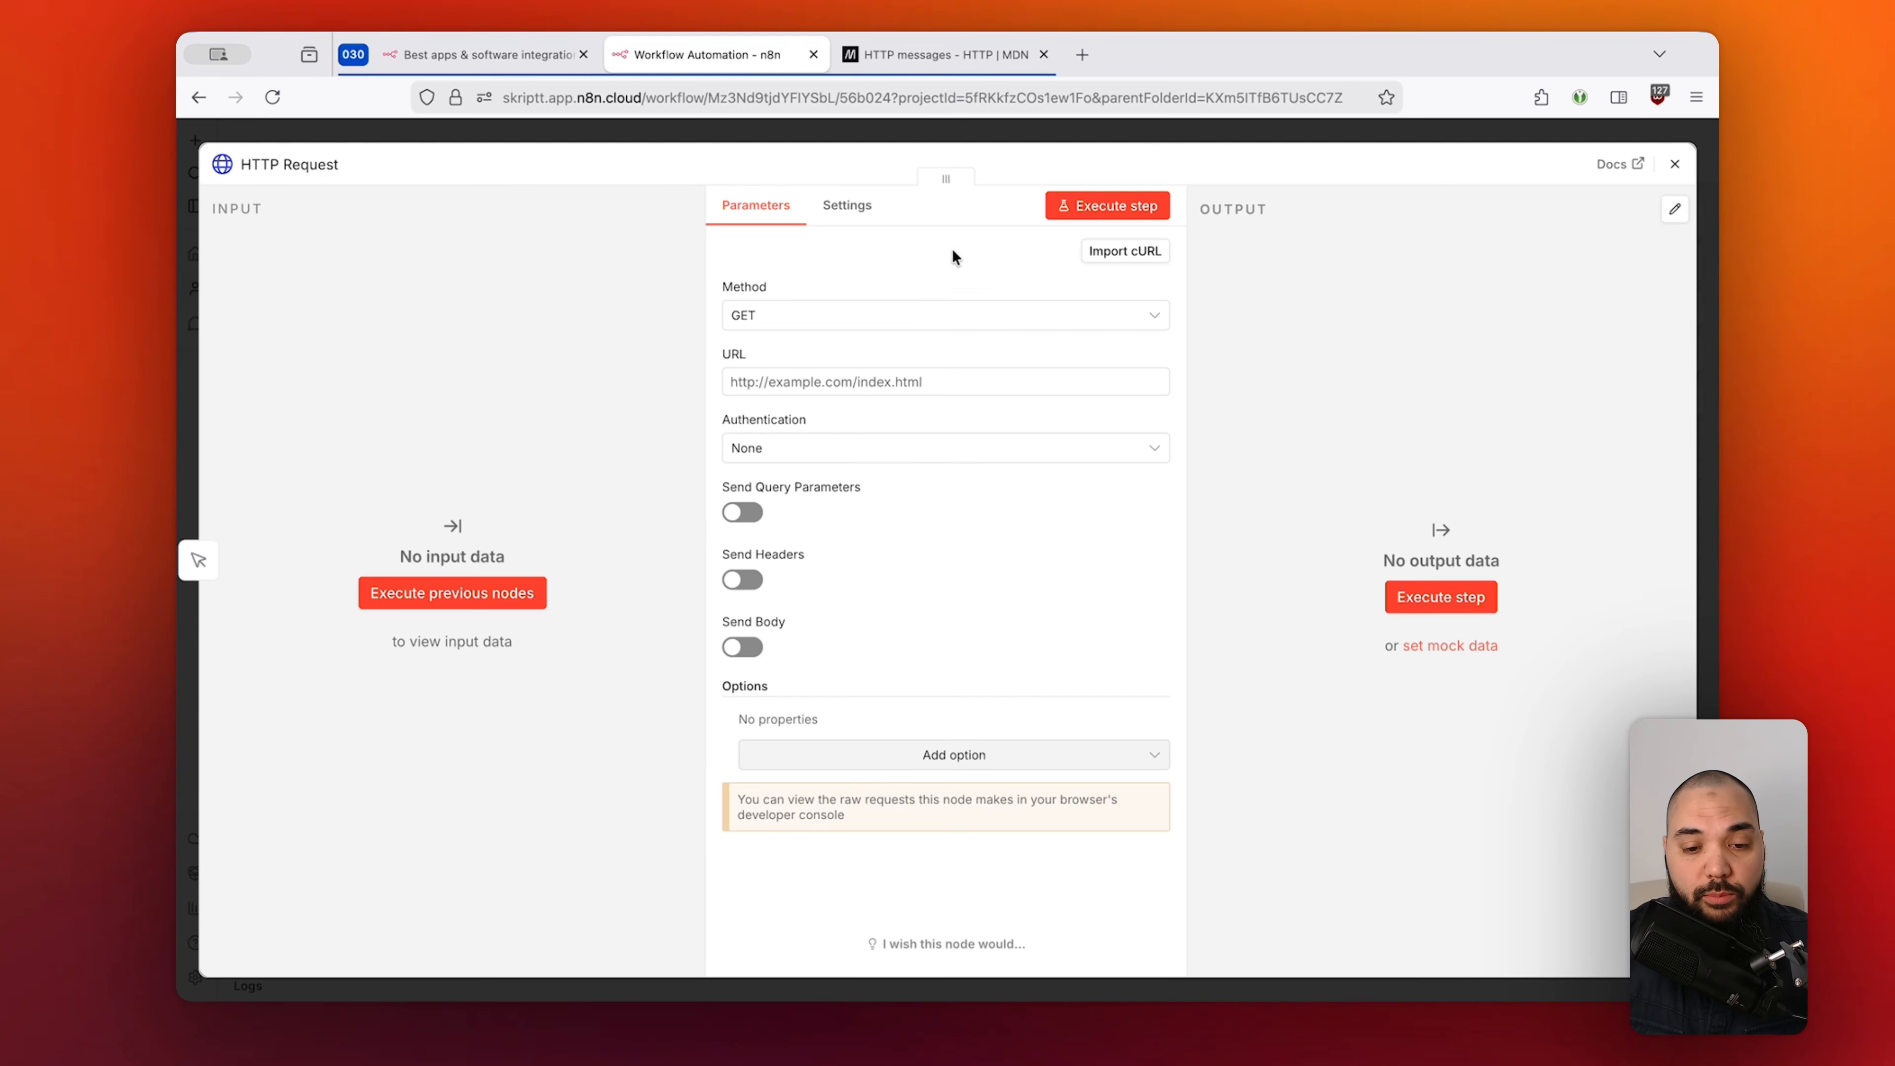
{"action": "left_click", "coordinate": [1092, 125]}
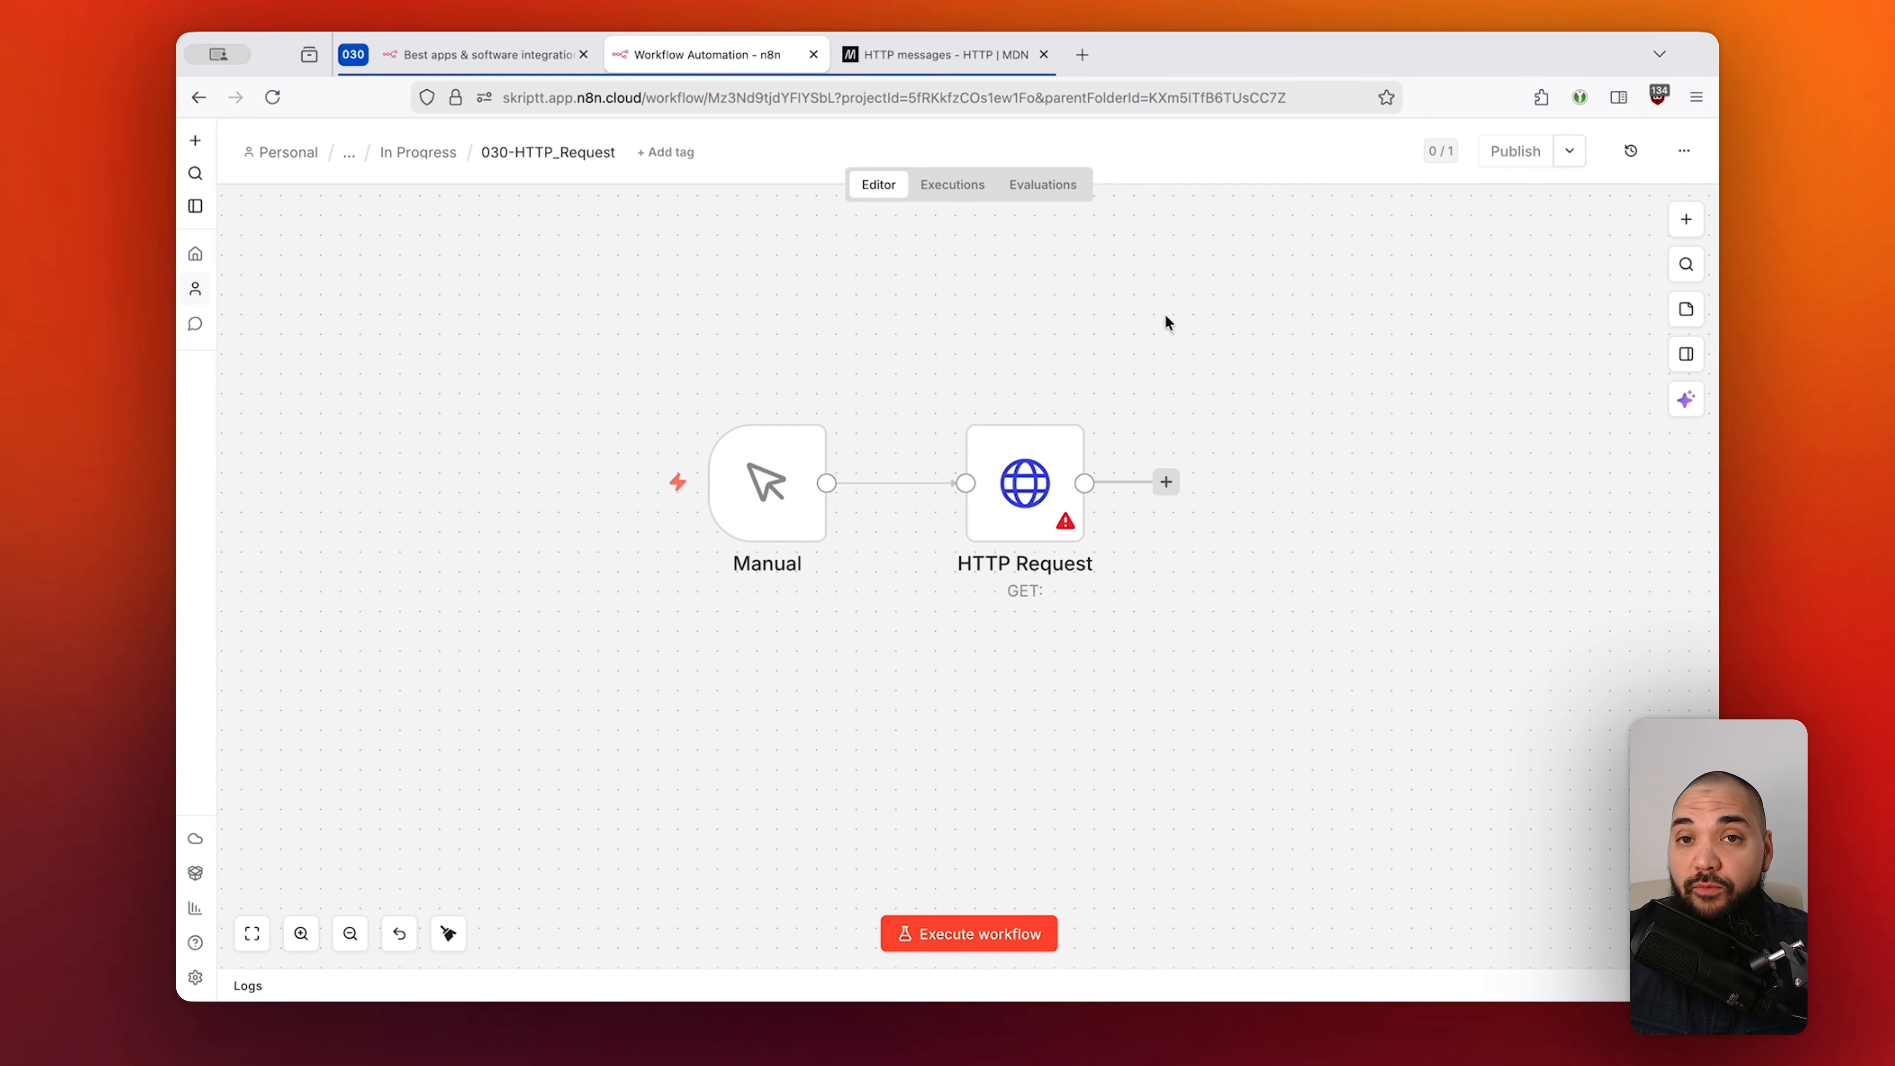
Select and deselect the HTTP Request node, then scroll to the HyperText Transfer Protocol sticky note.
{"action": "left_click_drag", "start_coordinate": [1223, 329], "coordinate": [883, 634]}
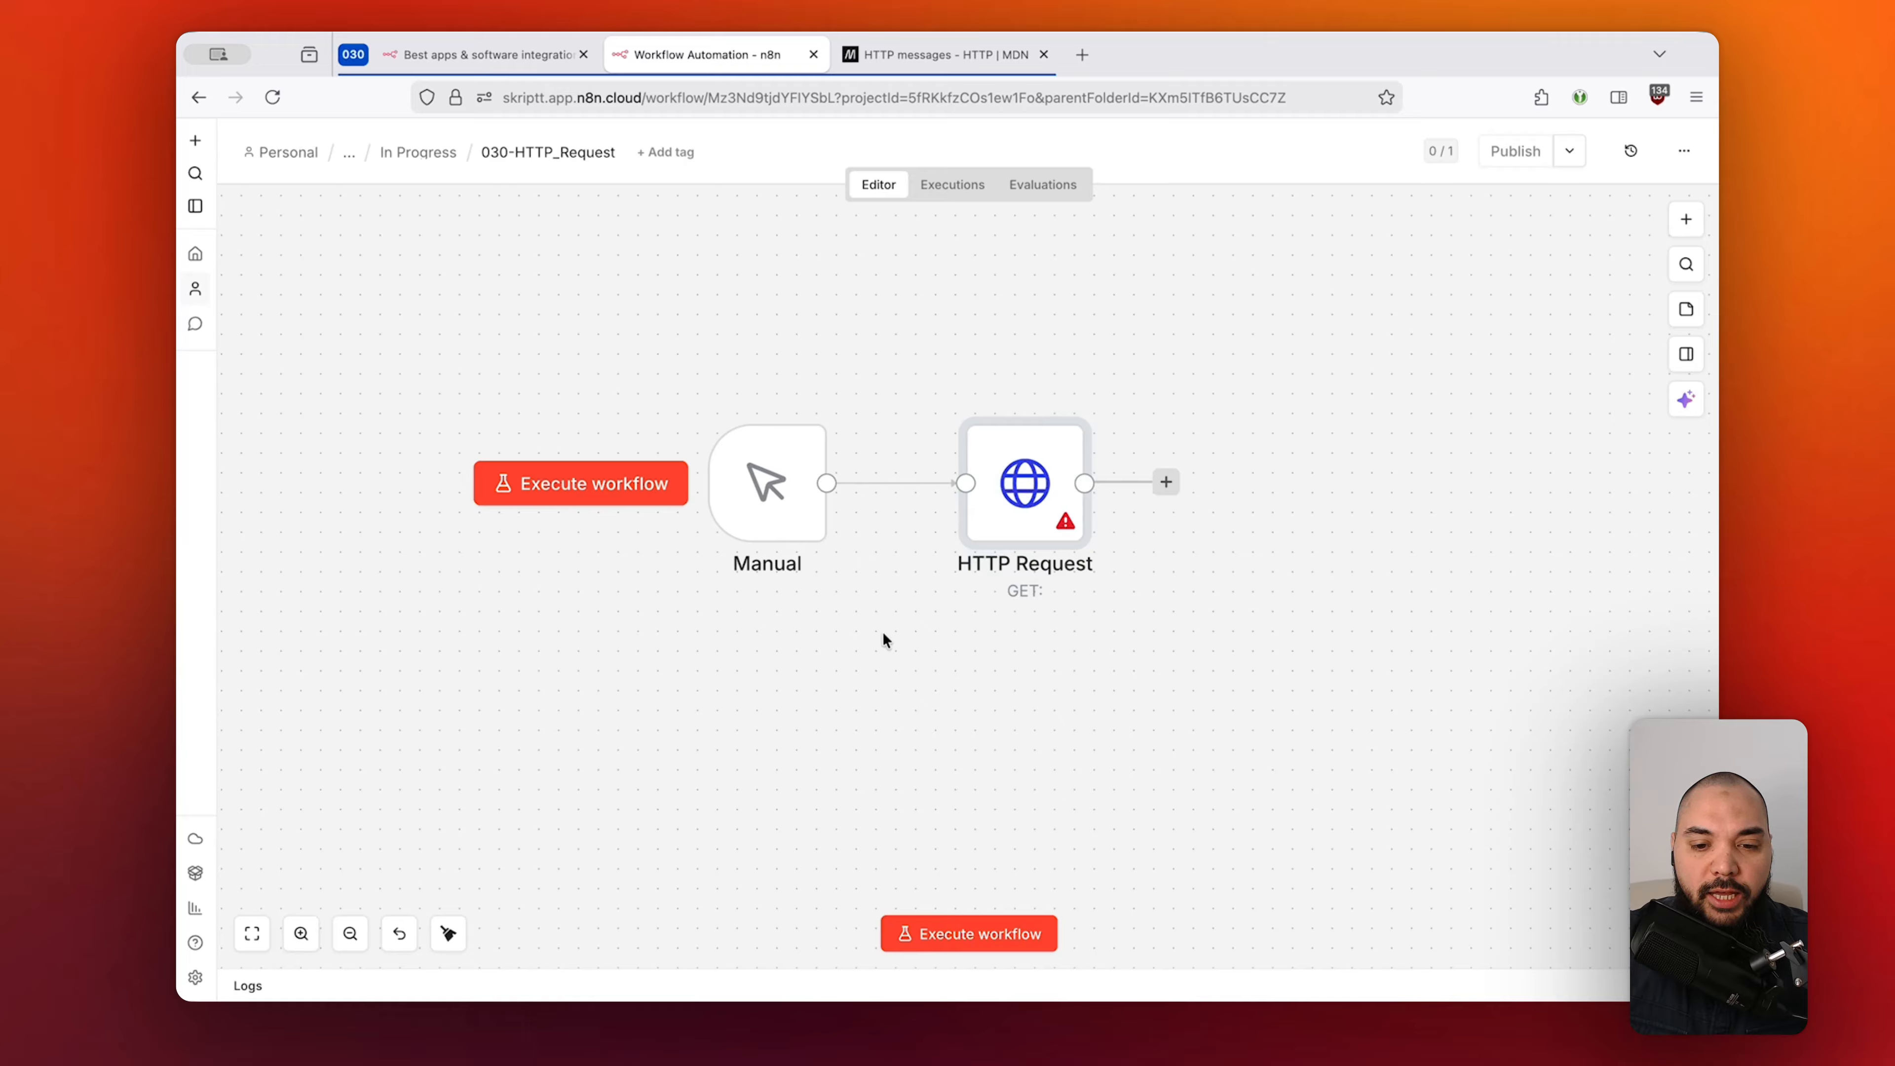
{"action": "left_click", "coordinate": [1079, 639]}
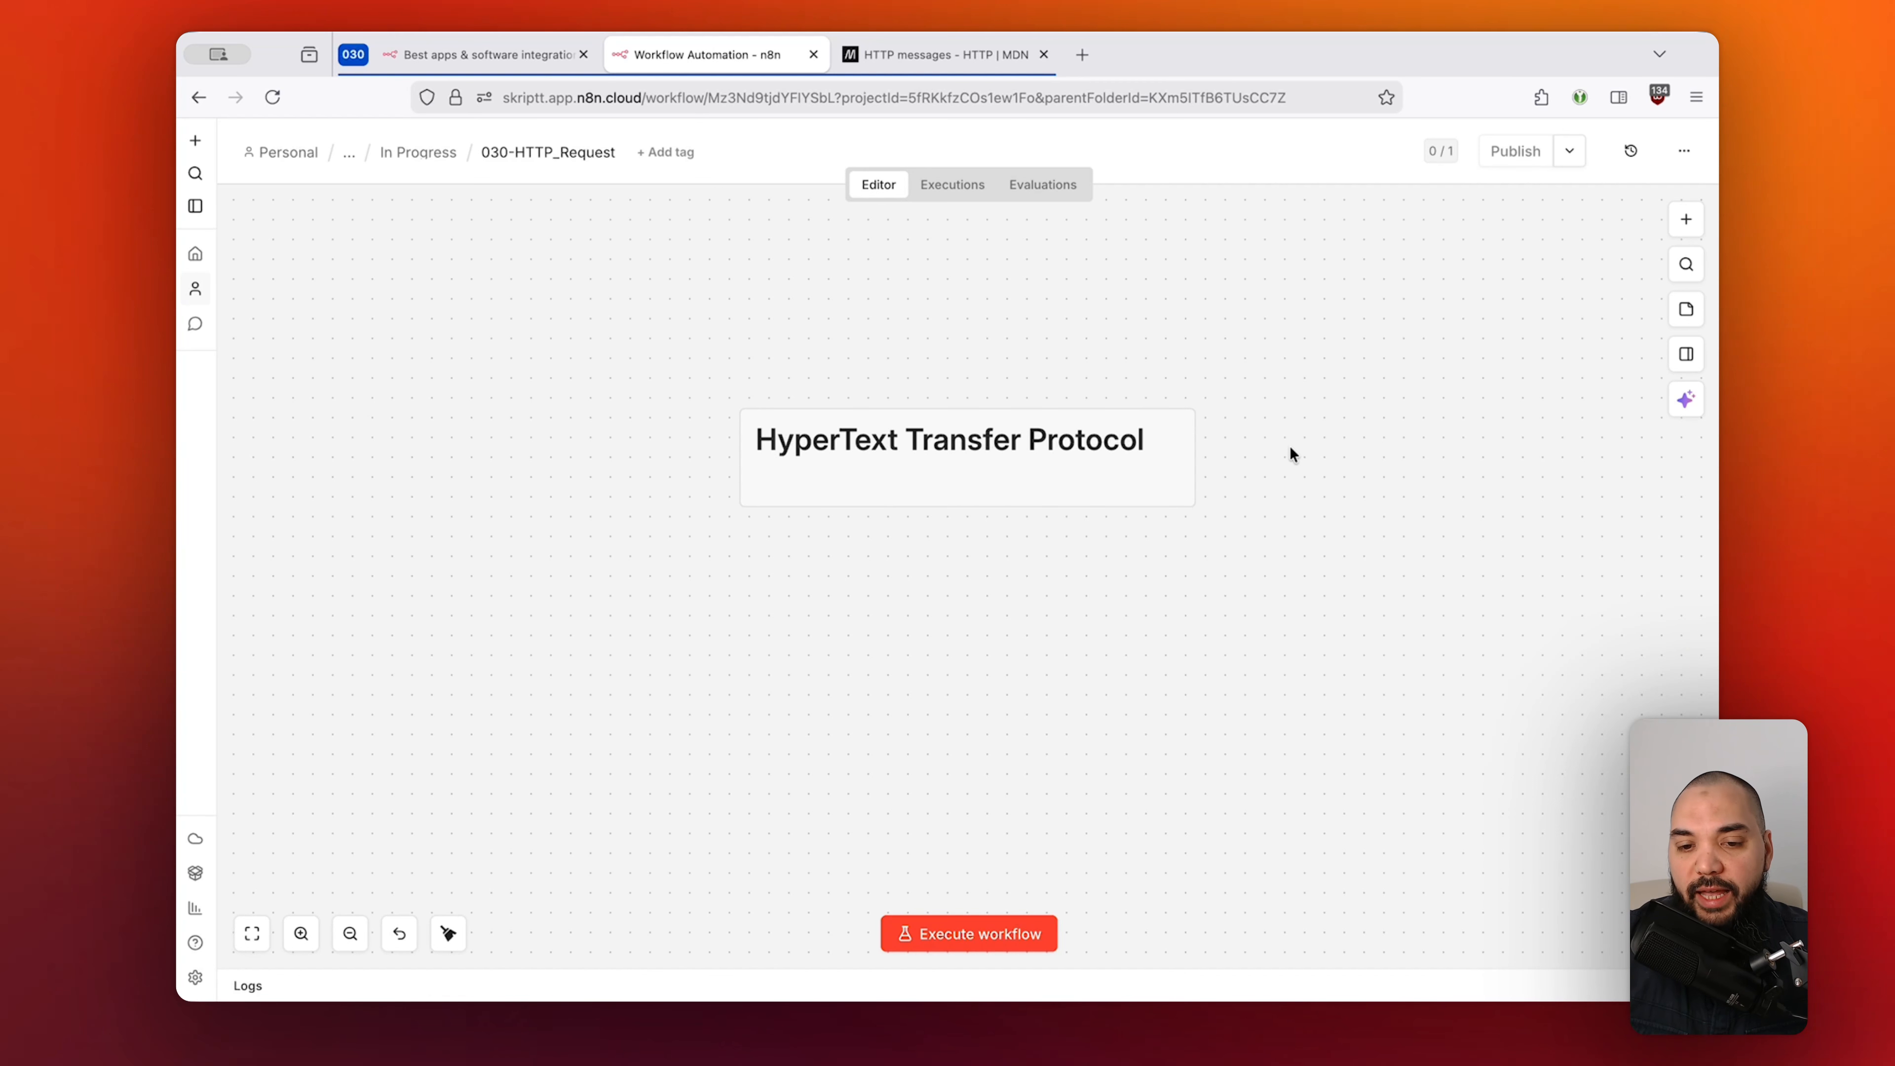
{"action": "scroll", "coordinate": [1194, 373], "scroll_direction": "up", "scroll_amount": 2}
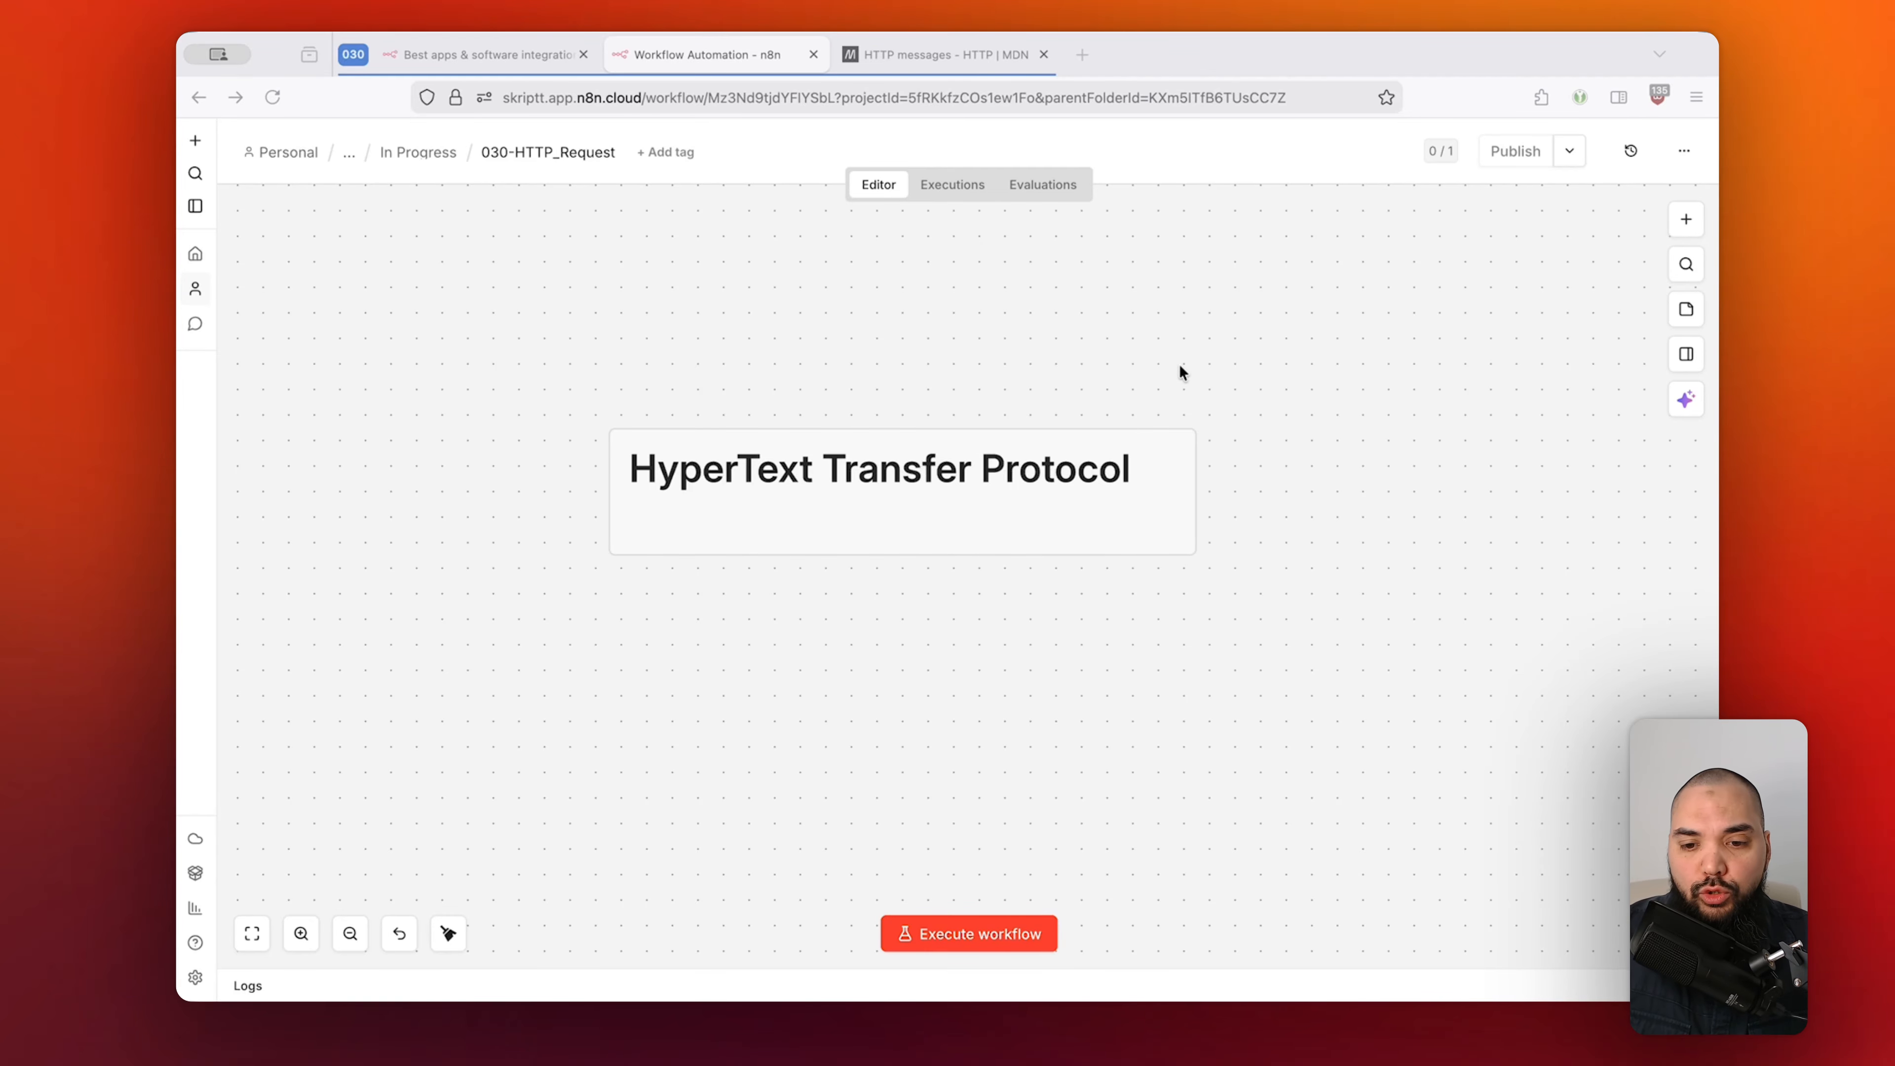
Switch to the MDN HTTP messages article at 'Anatomy of an HTTP message'.
{"action": "left_click", "coordinate": [957, 52]}
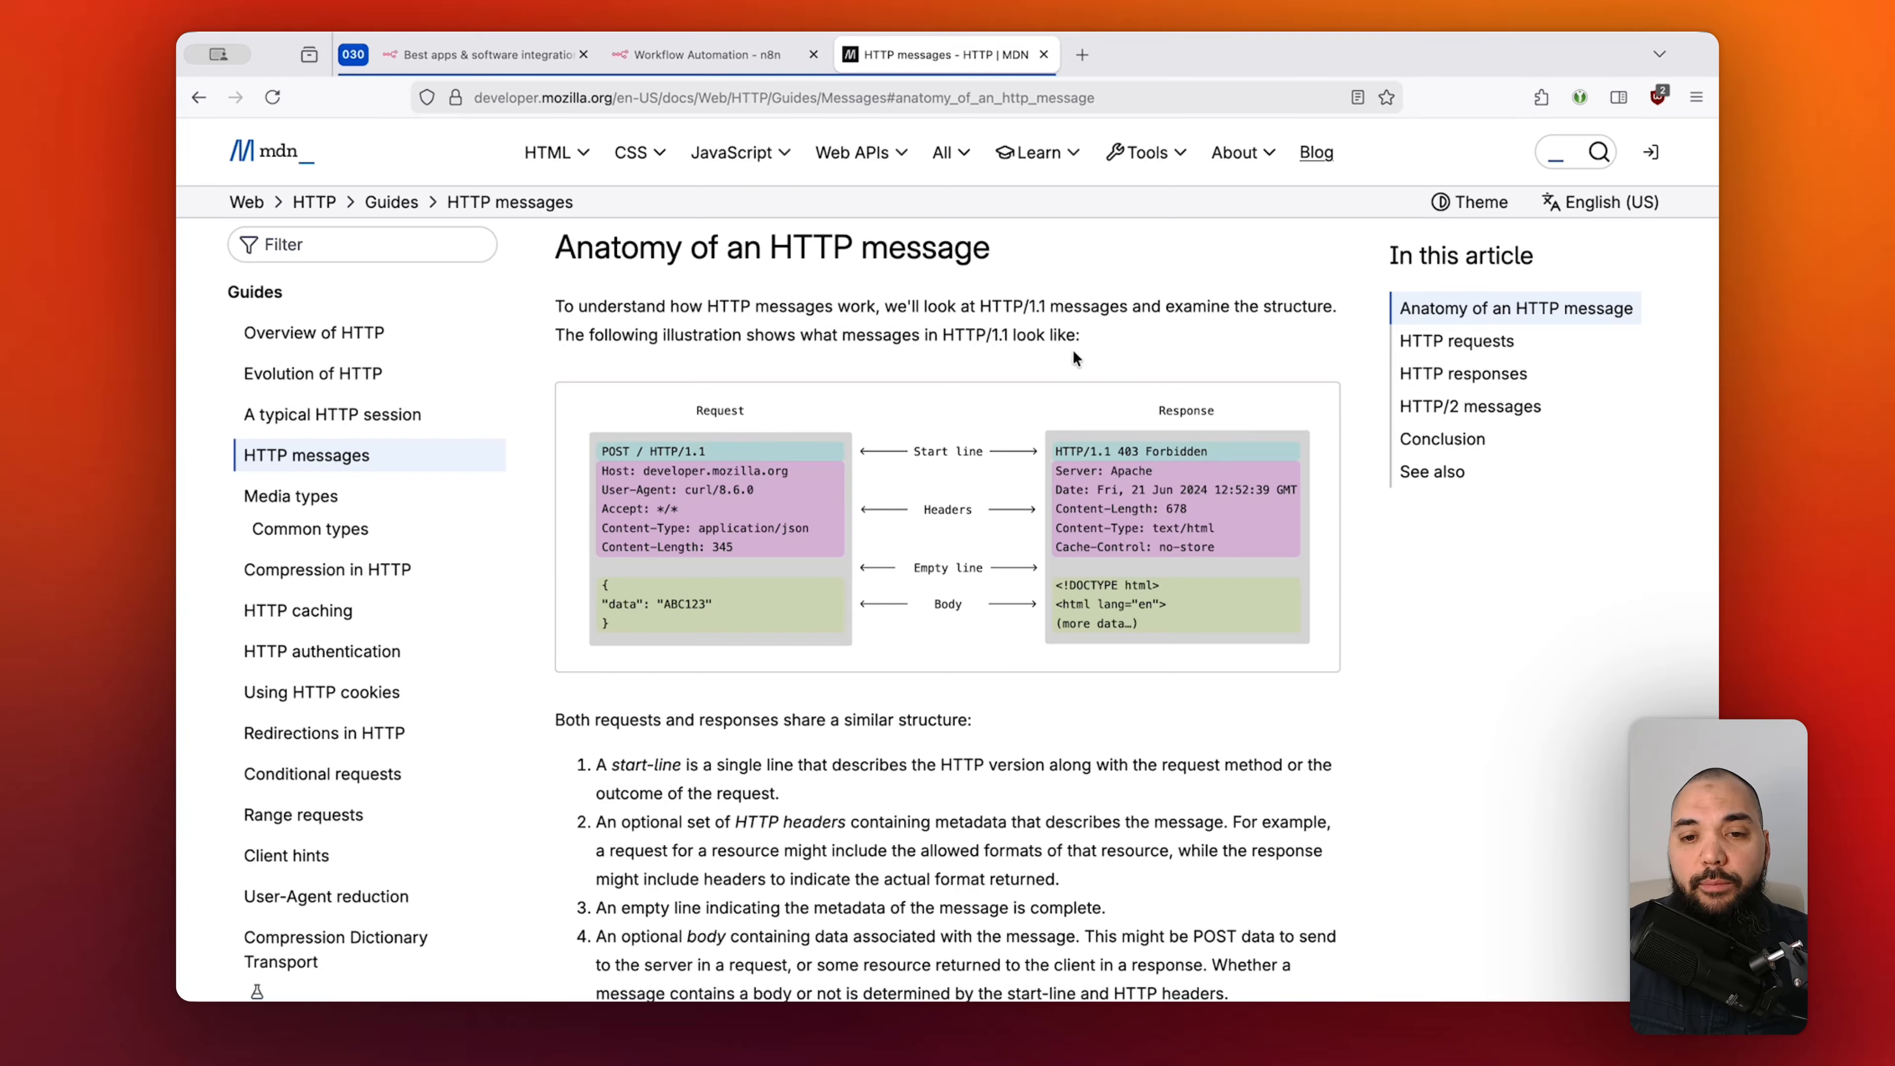
Load Google's homepage in a new browser tab from the address-bar suggestion.
{"action": "key", "text": "cmd+t"}
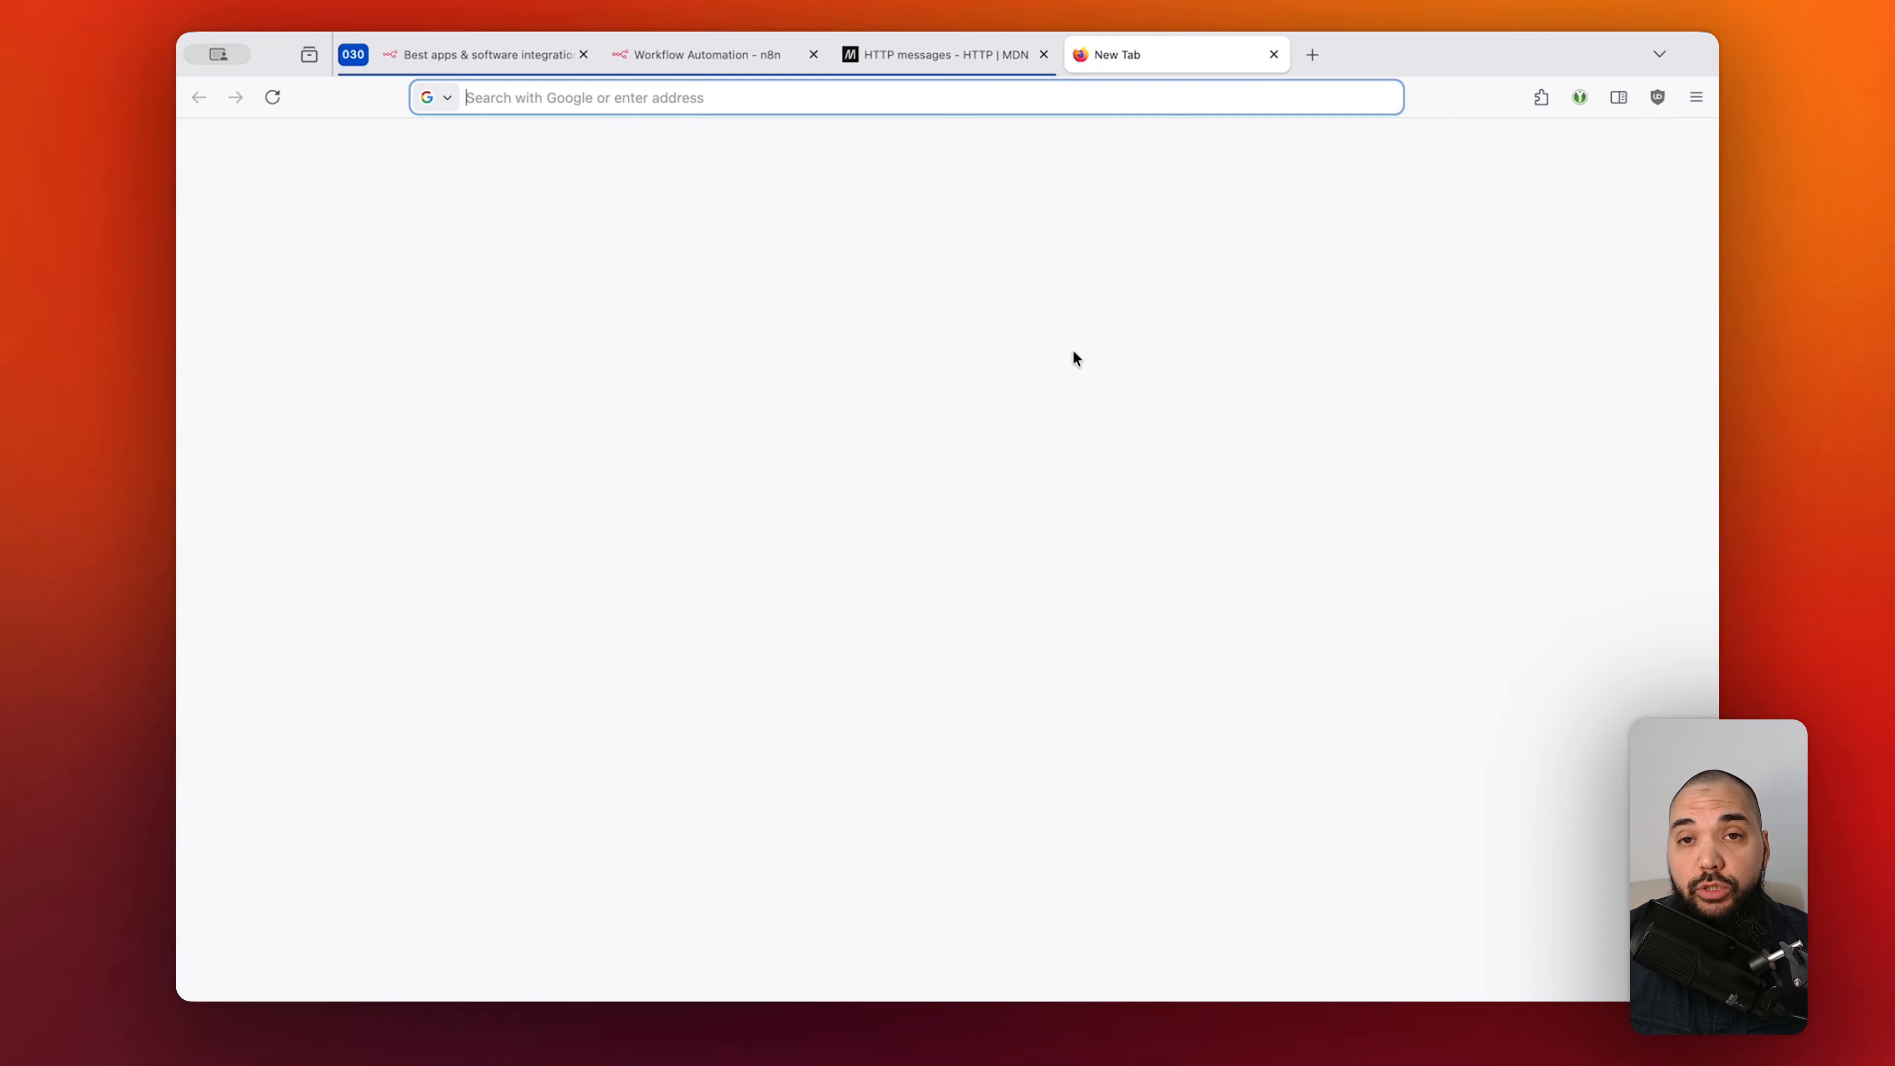
{"action": "type", "text": "https://www.google.com/"}
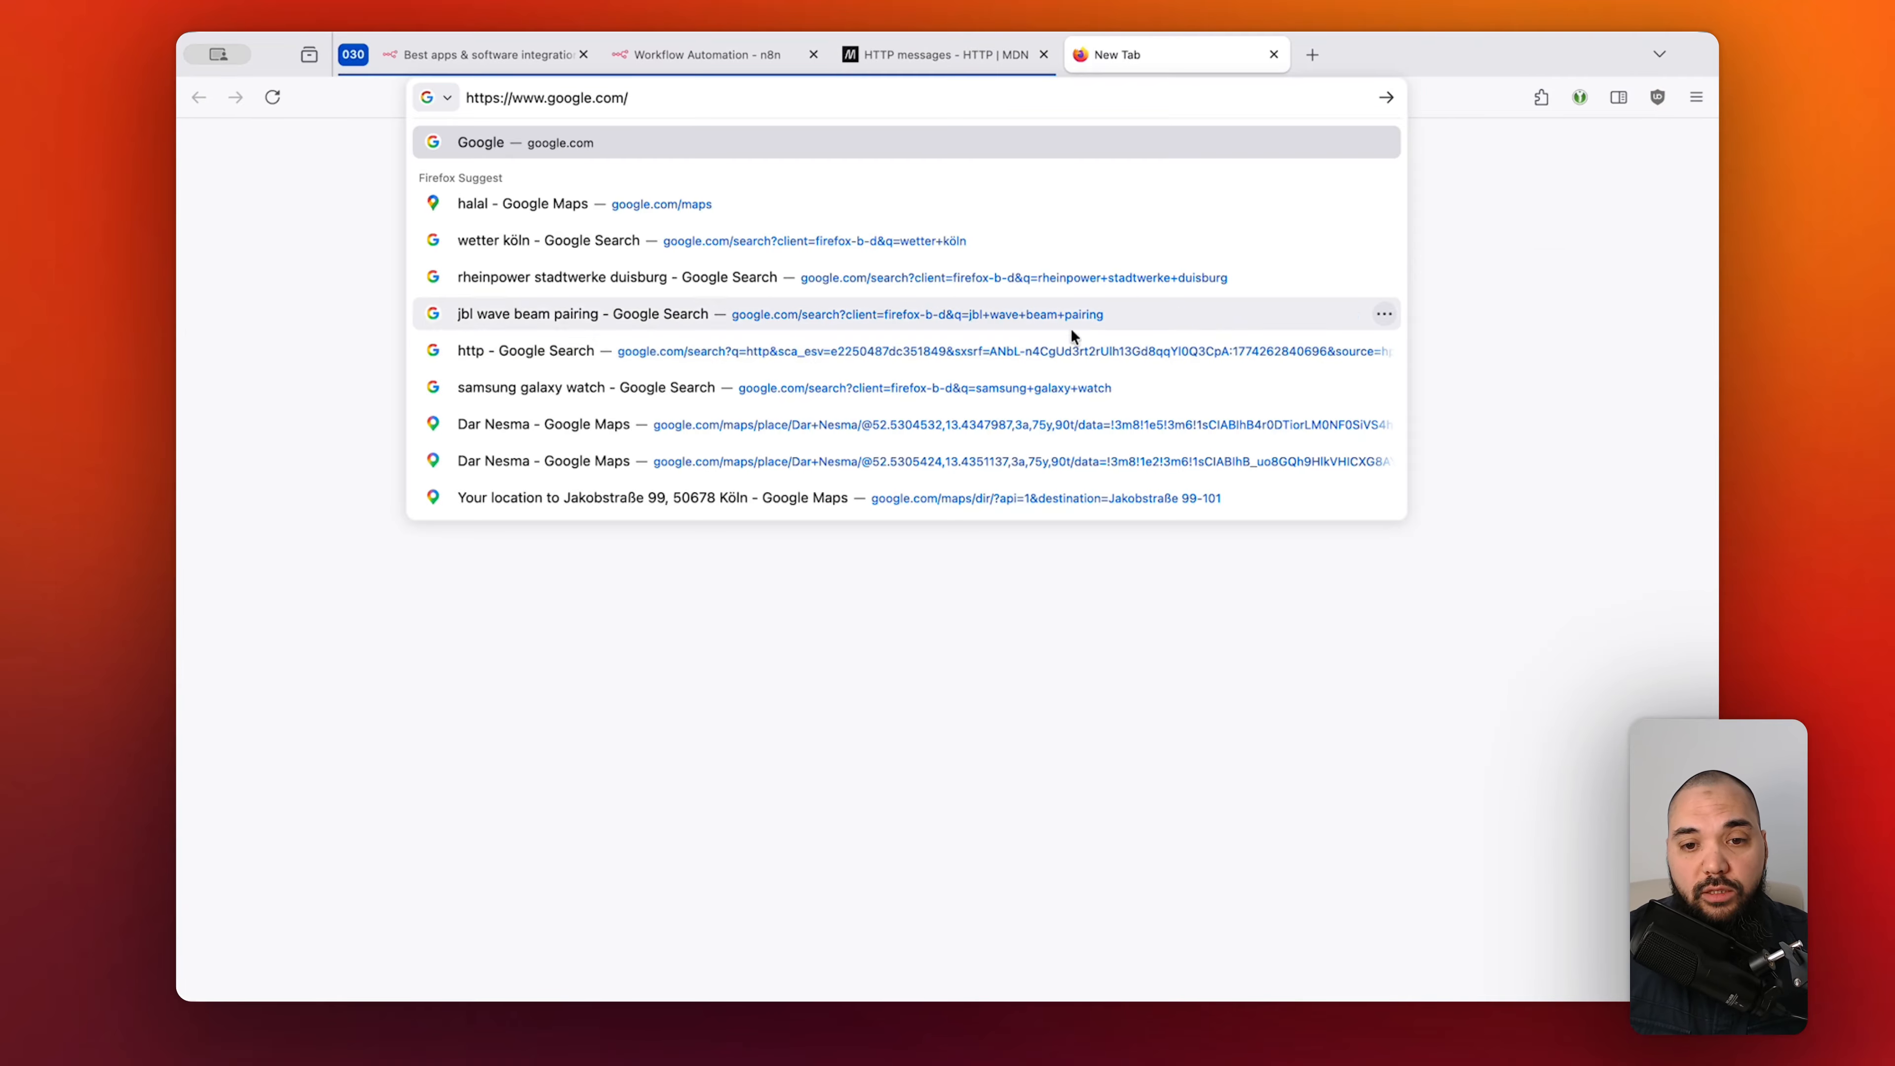
{"action": "left_click", "coordinate": [1046, 132]}
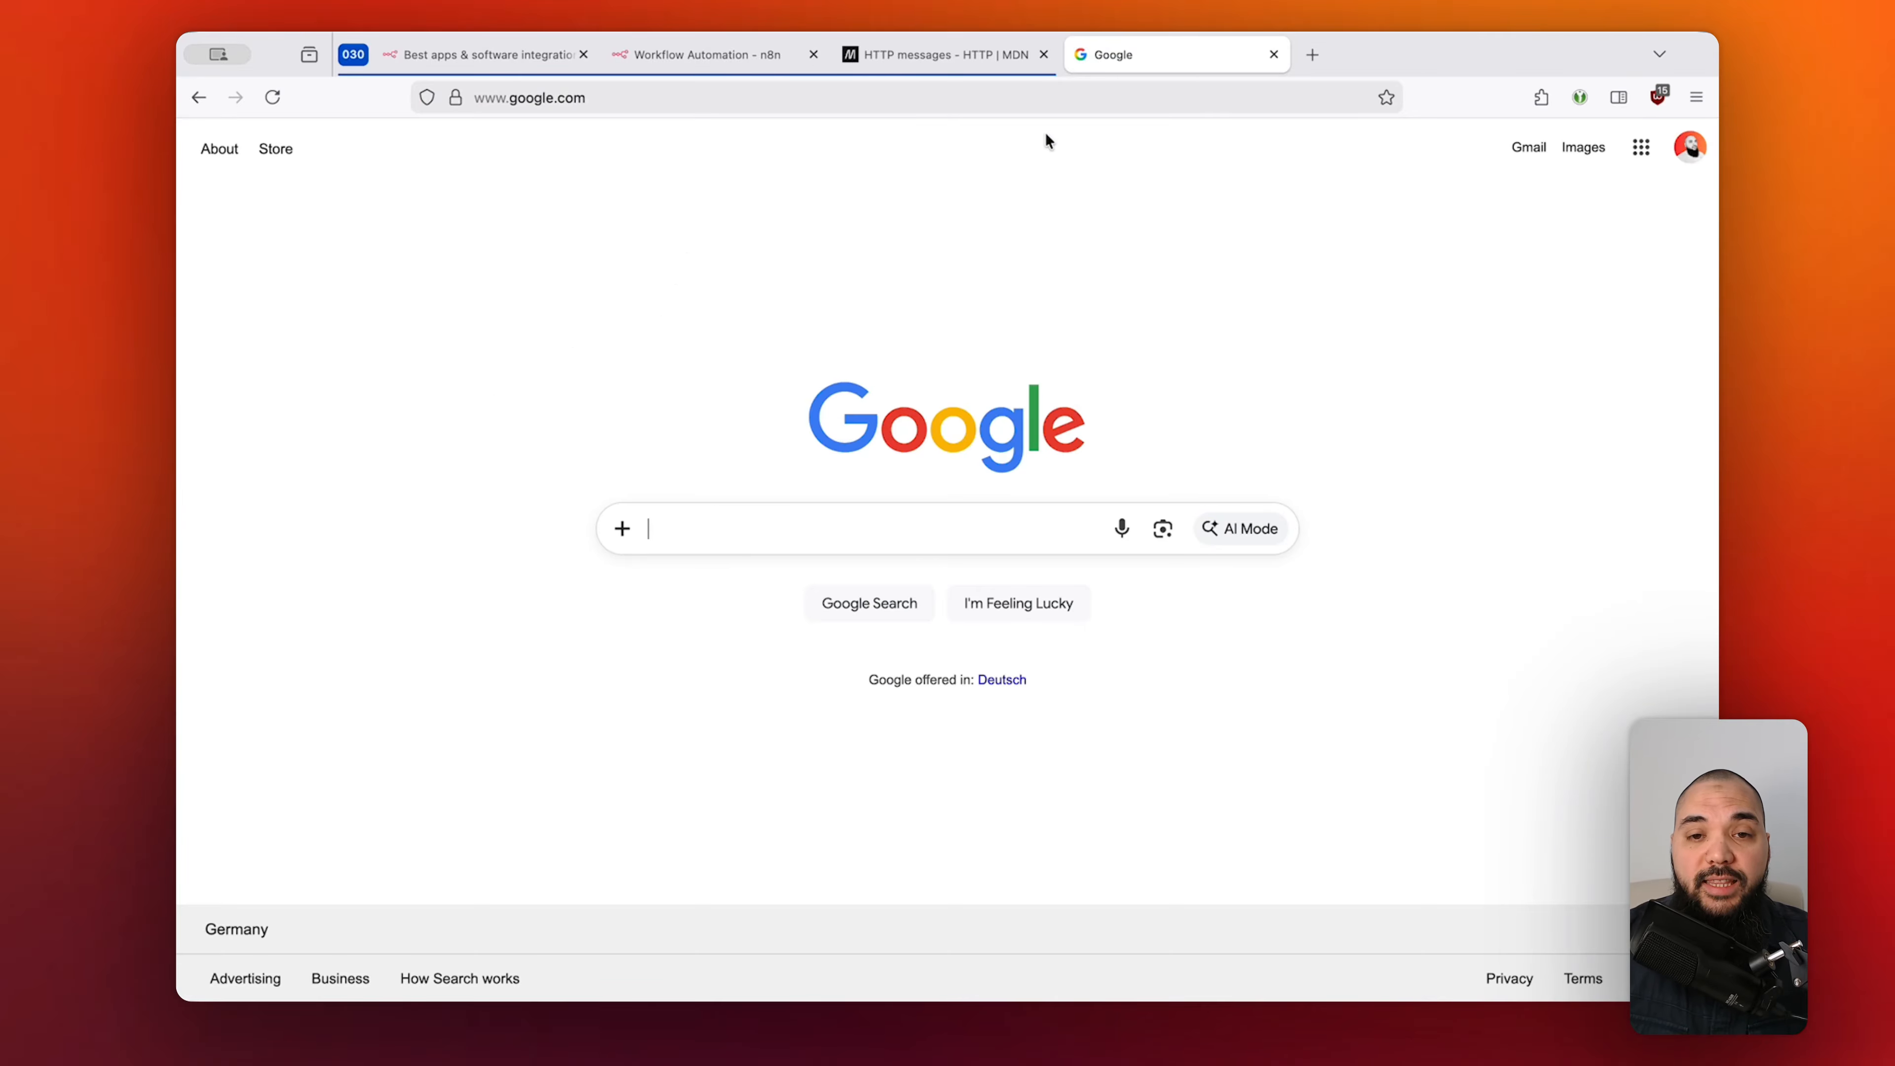
Compare the MDN article and Google tabs, ending in the Google search box.
{"action": "left_click", "coordinate": [954, 55]}
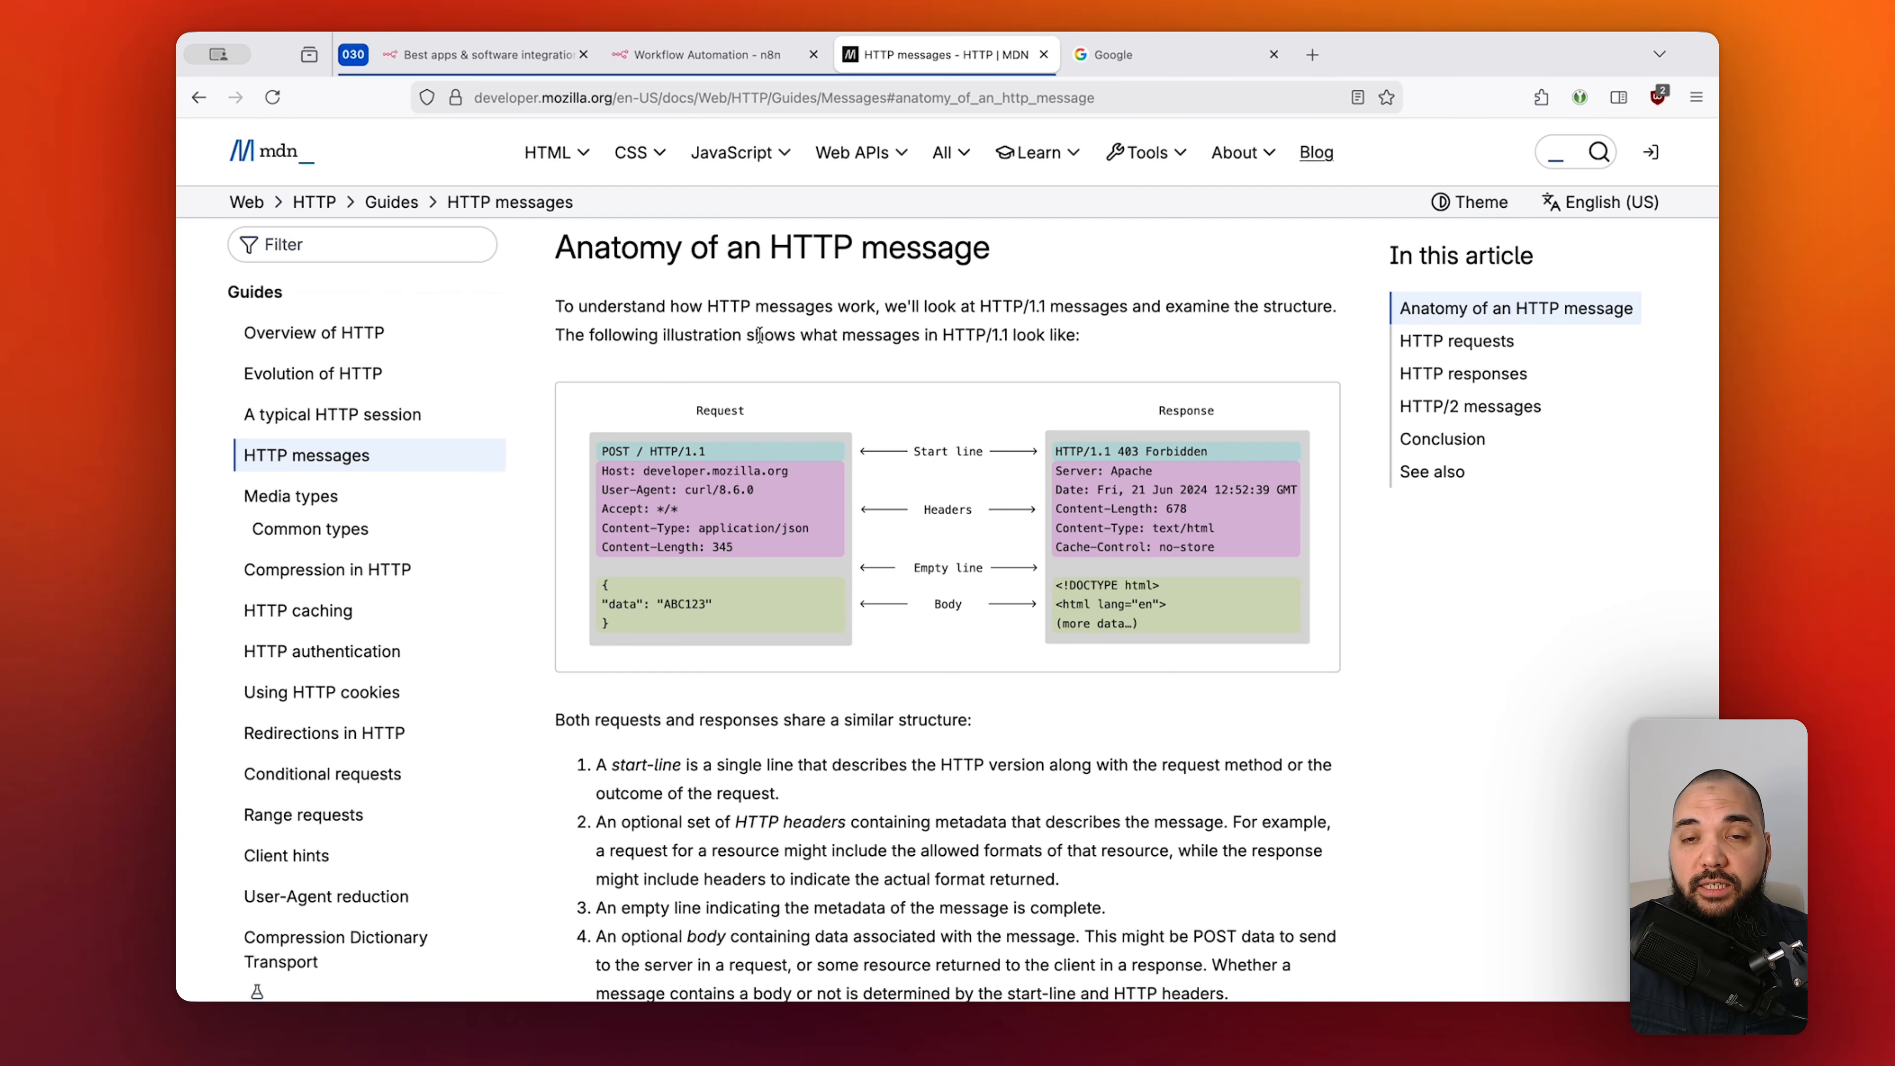
{"action": "key", "text": "ctrl+Tab"}
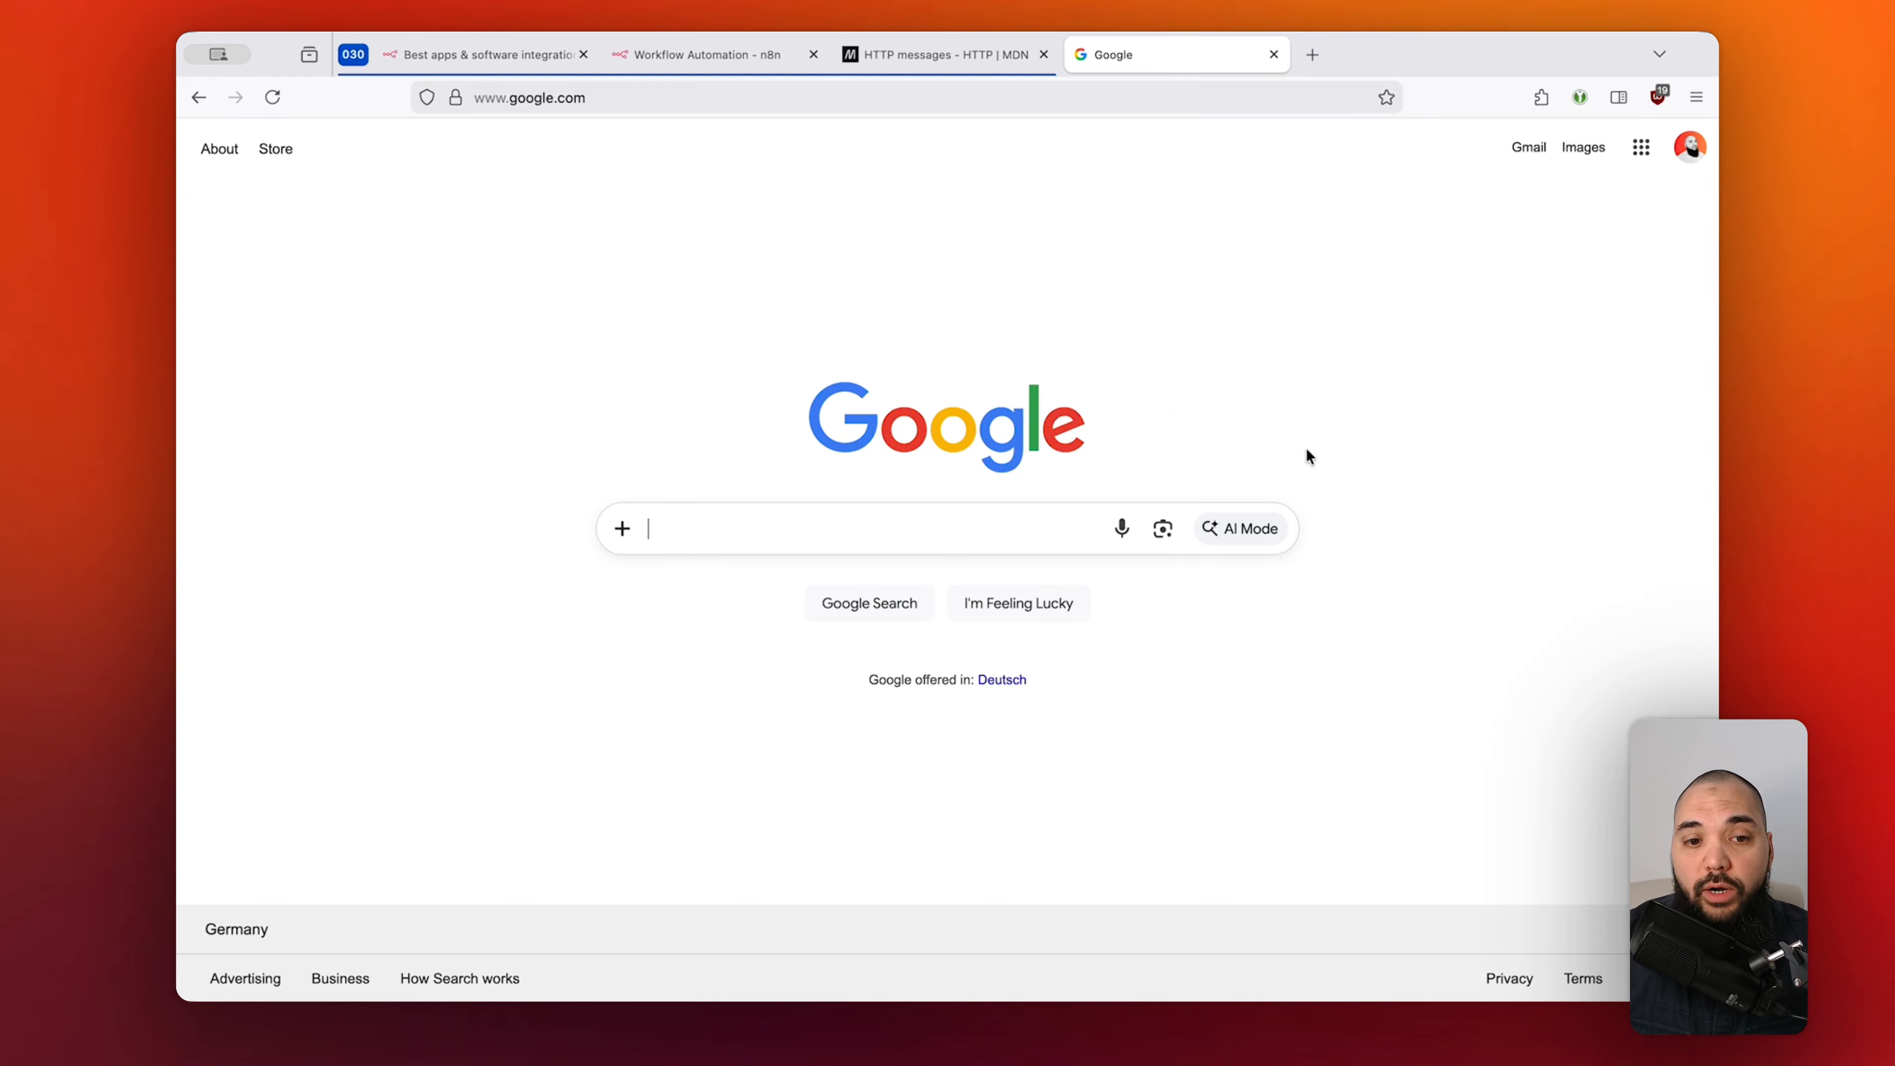
{"action": "left_click", "coordinate": [959, 63]}
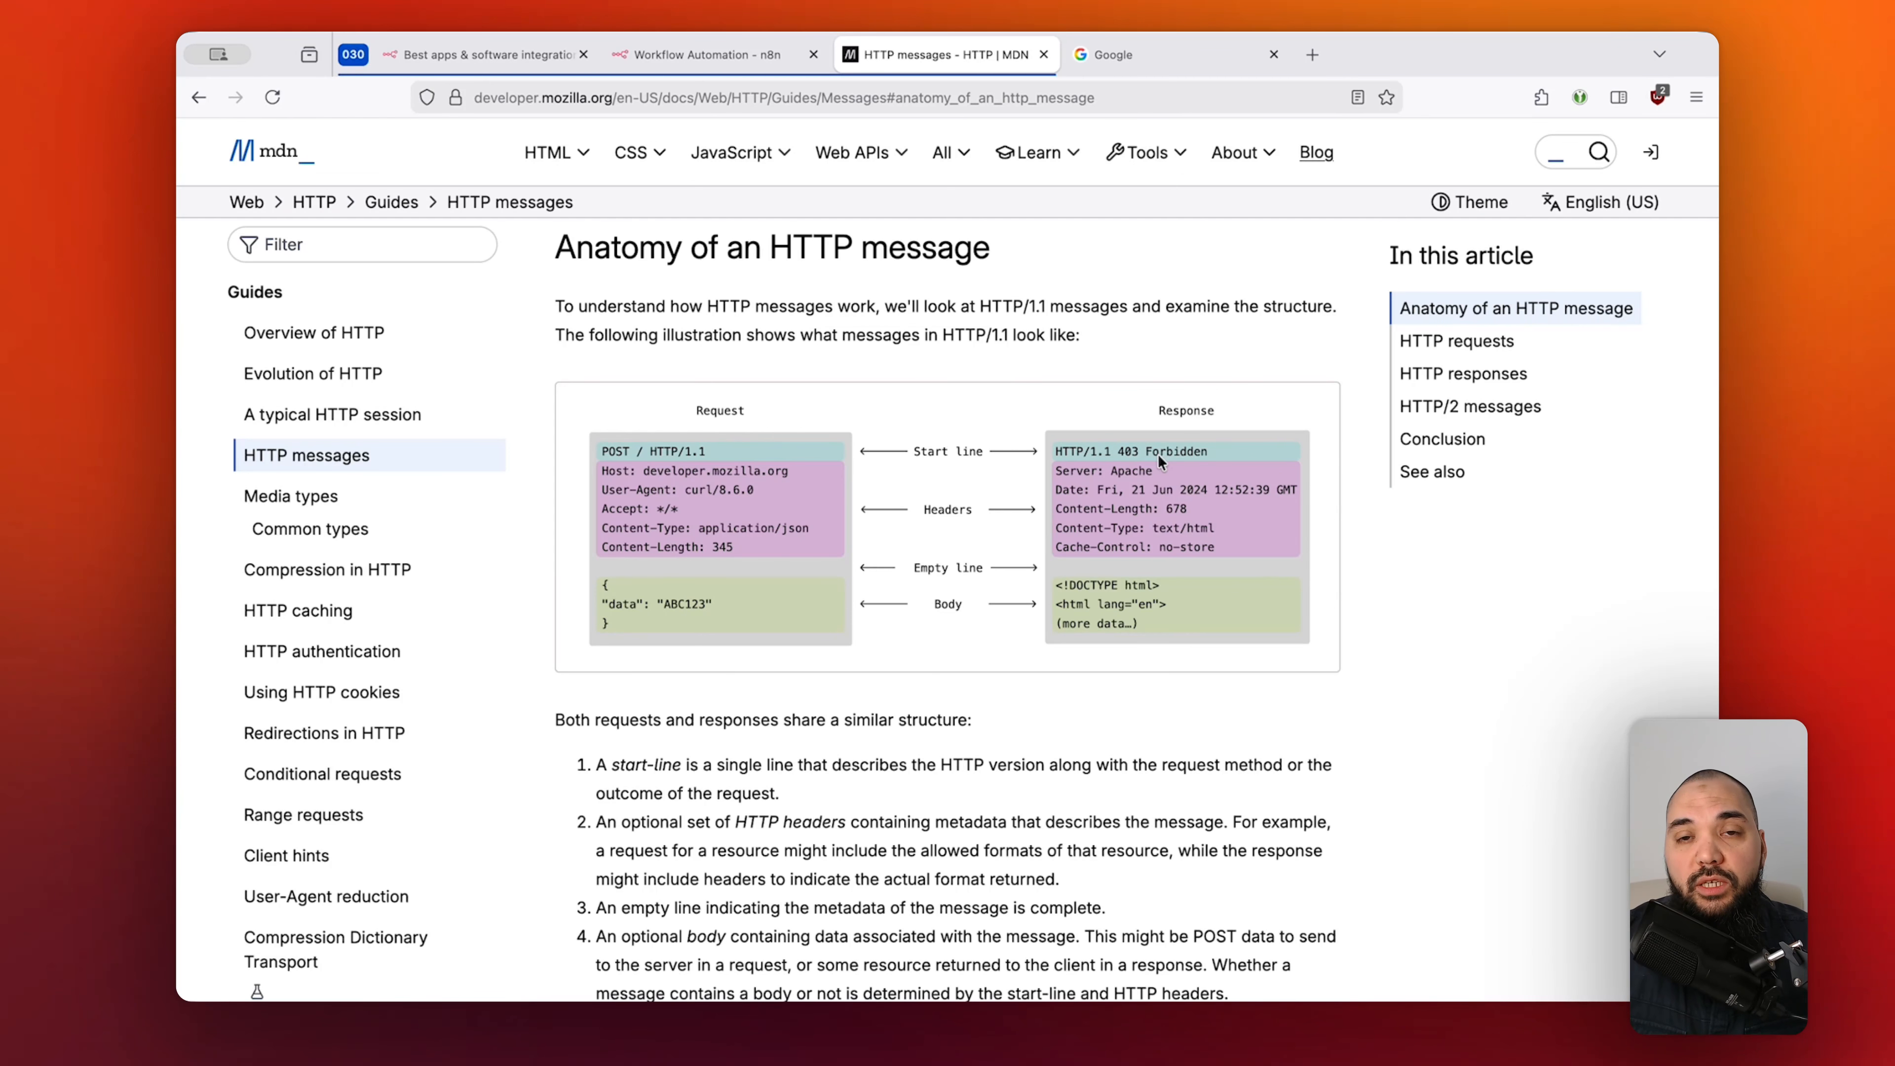
{"action": "left_click", "coordinate": [1119, 55]}
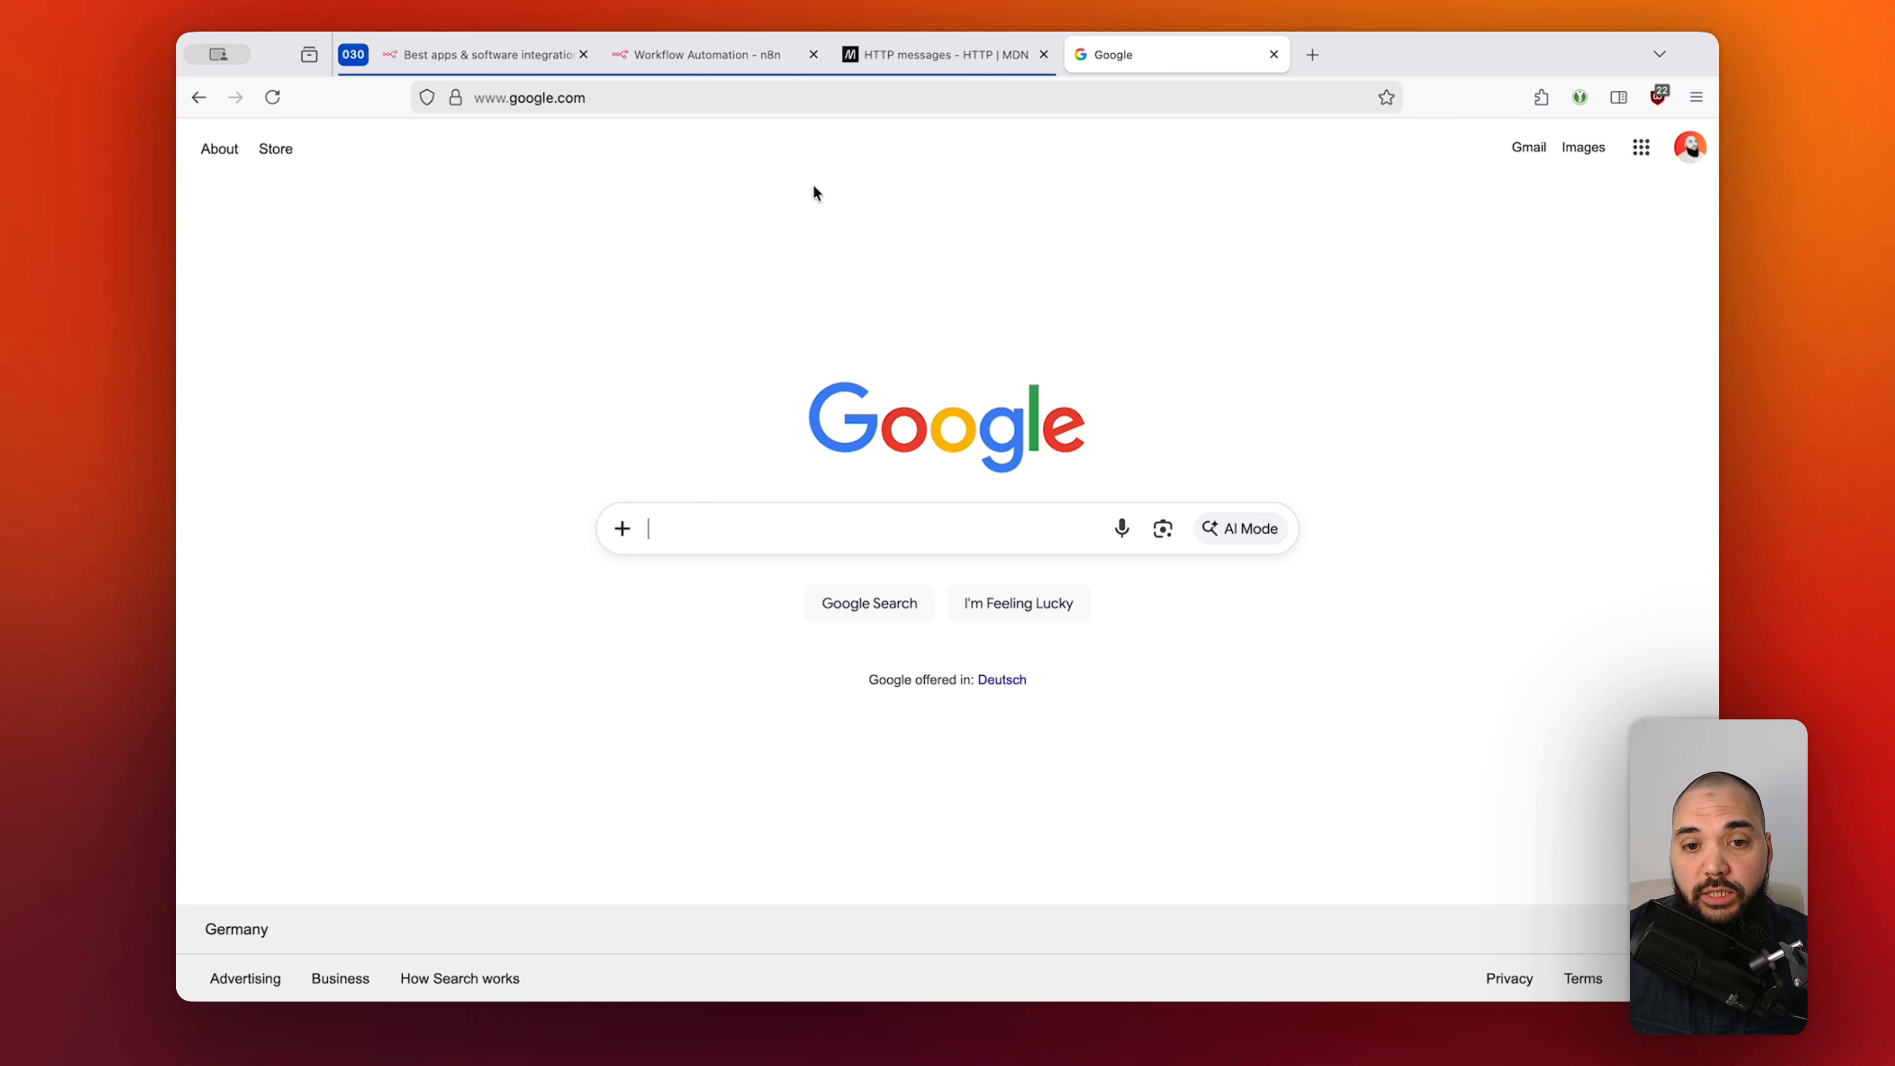
{"action": "left_click", "coordinate": [962, 62]}
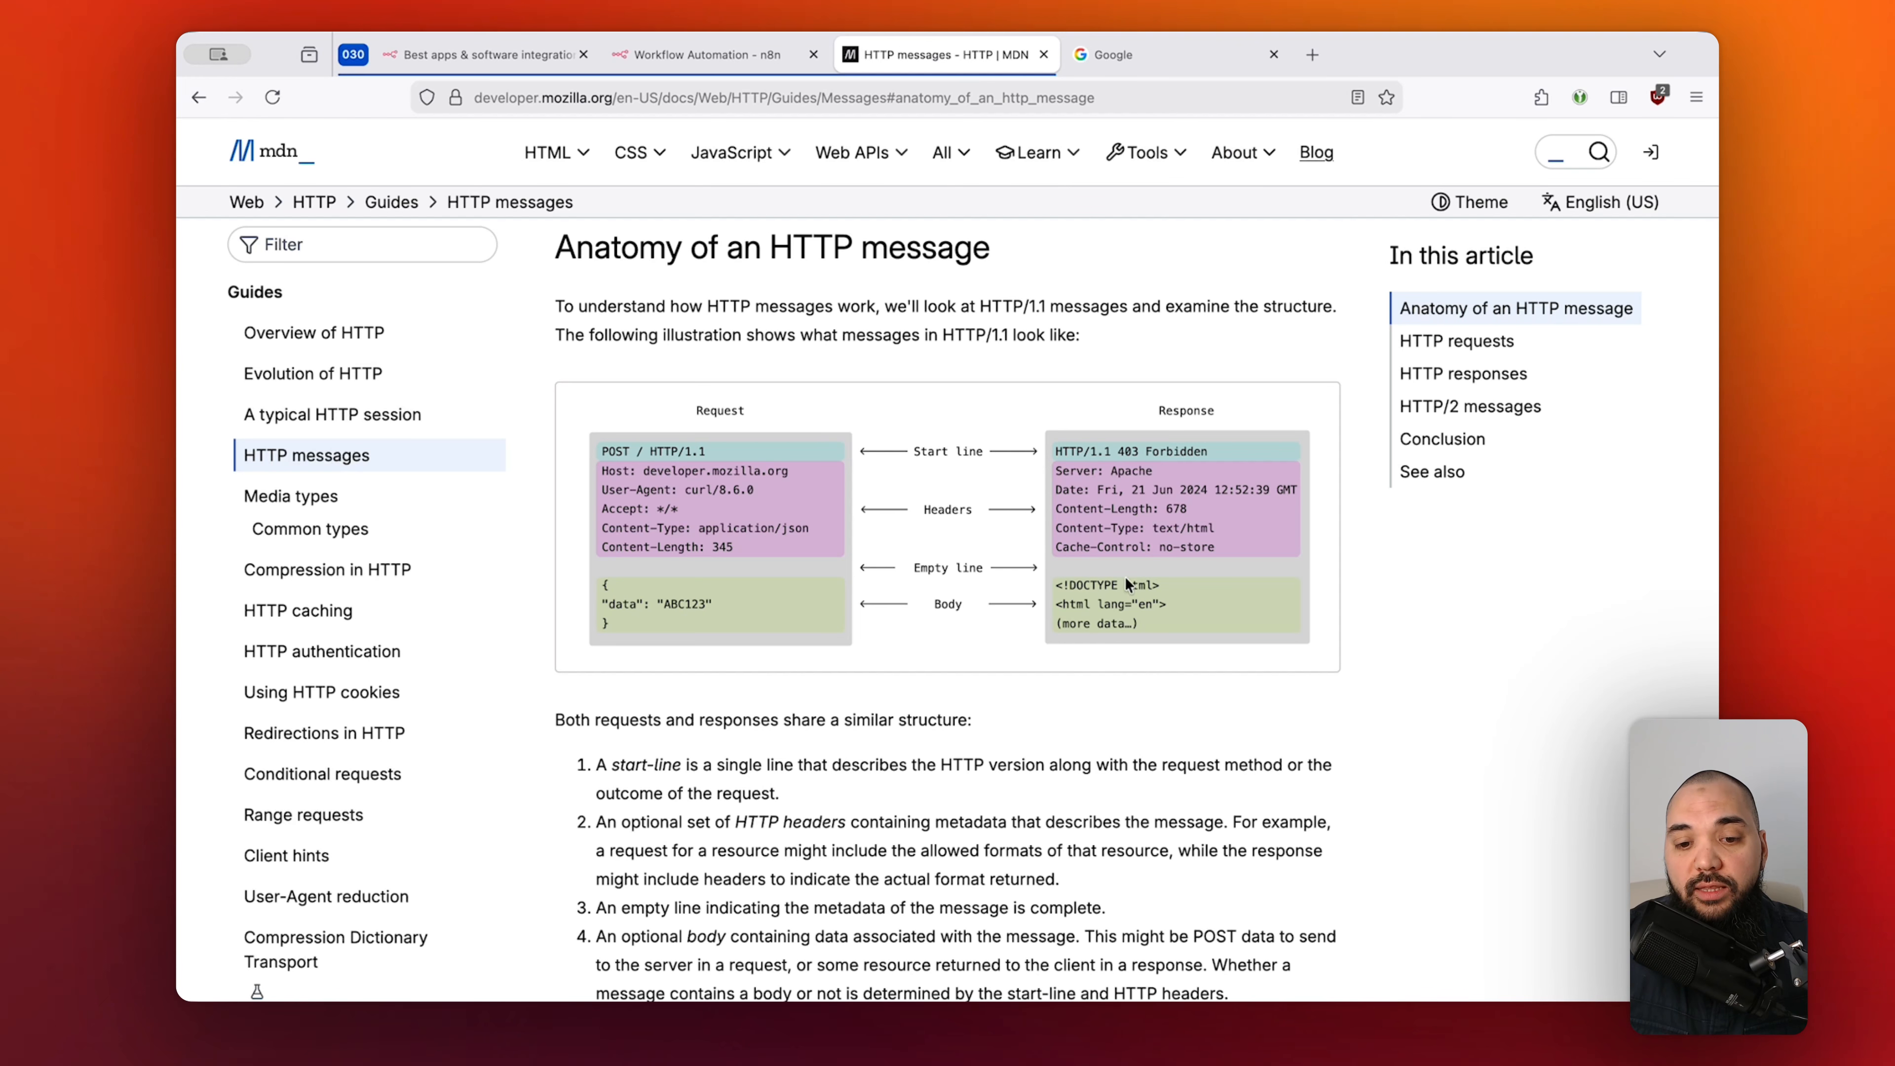
{"action": "left_click", "coordinate": [1146, 50]}
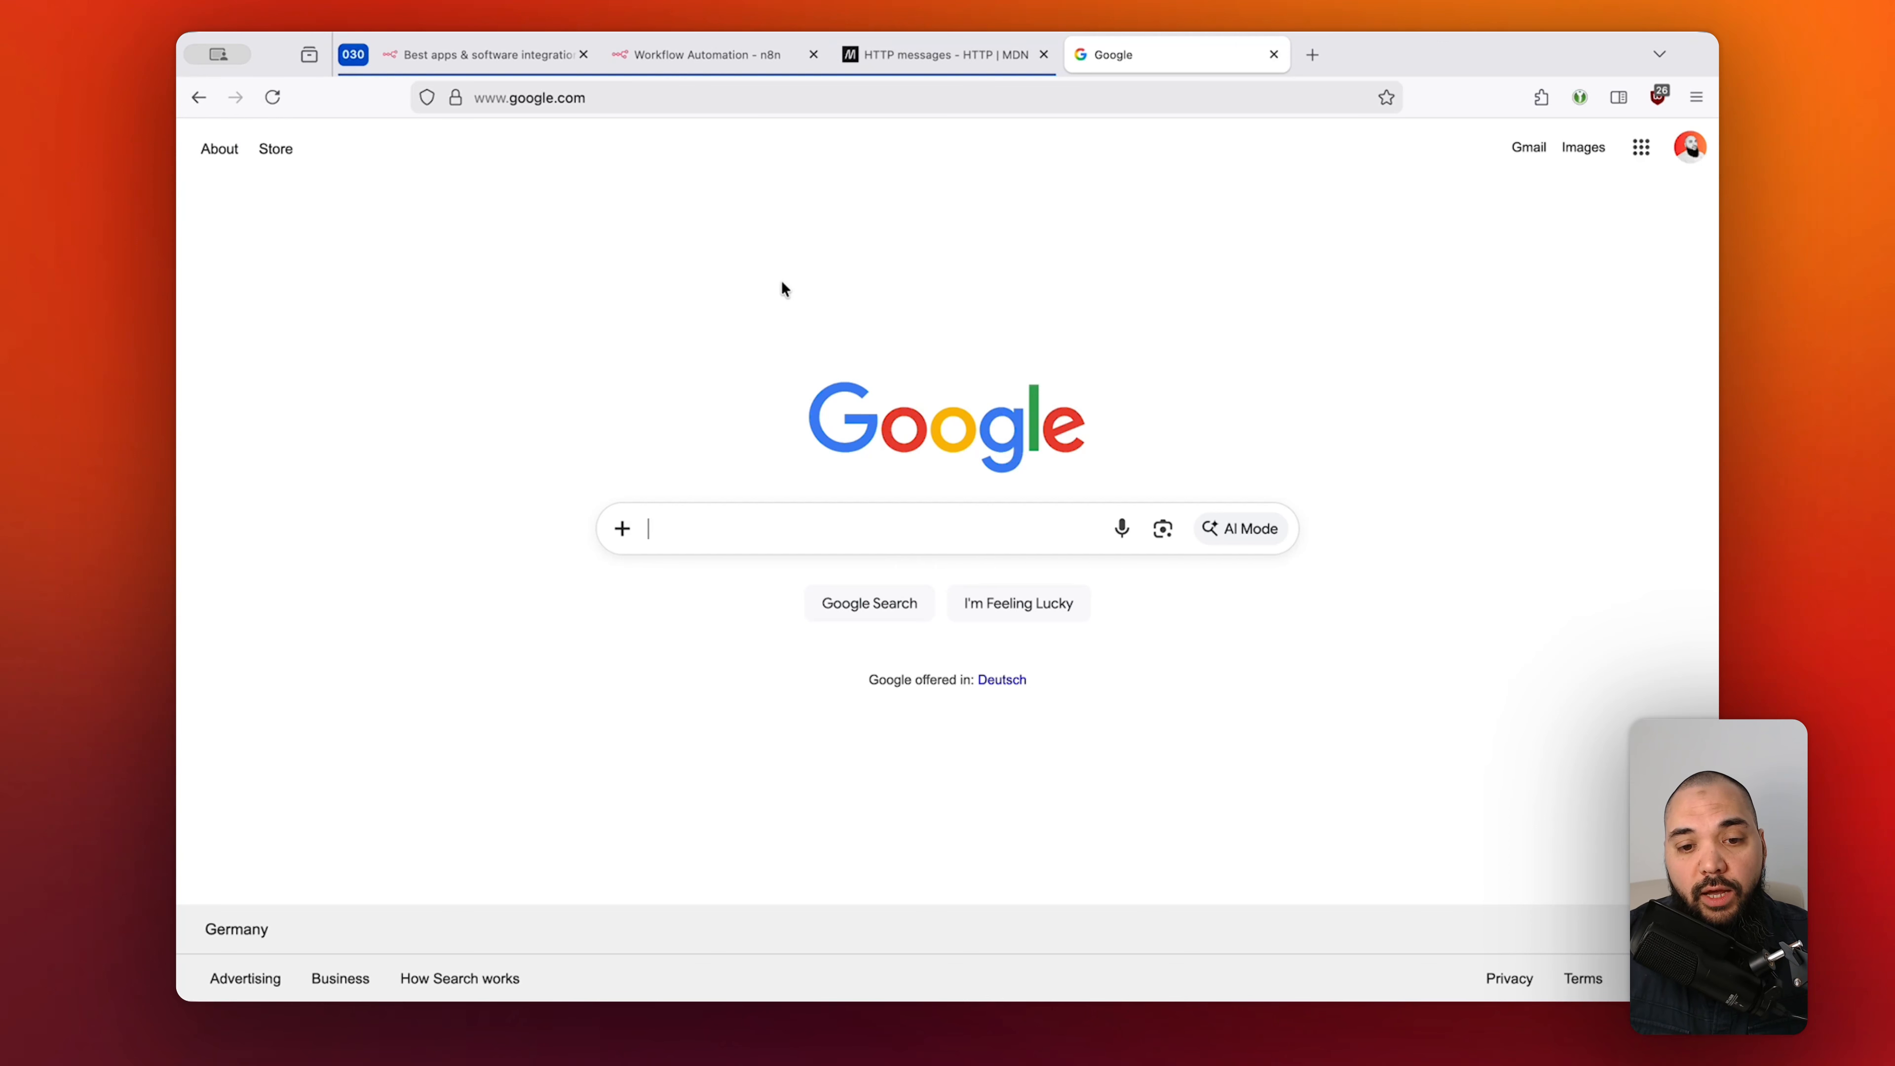
{"action": "left_click", "coordinate": [1031, 514]}
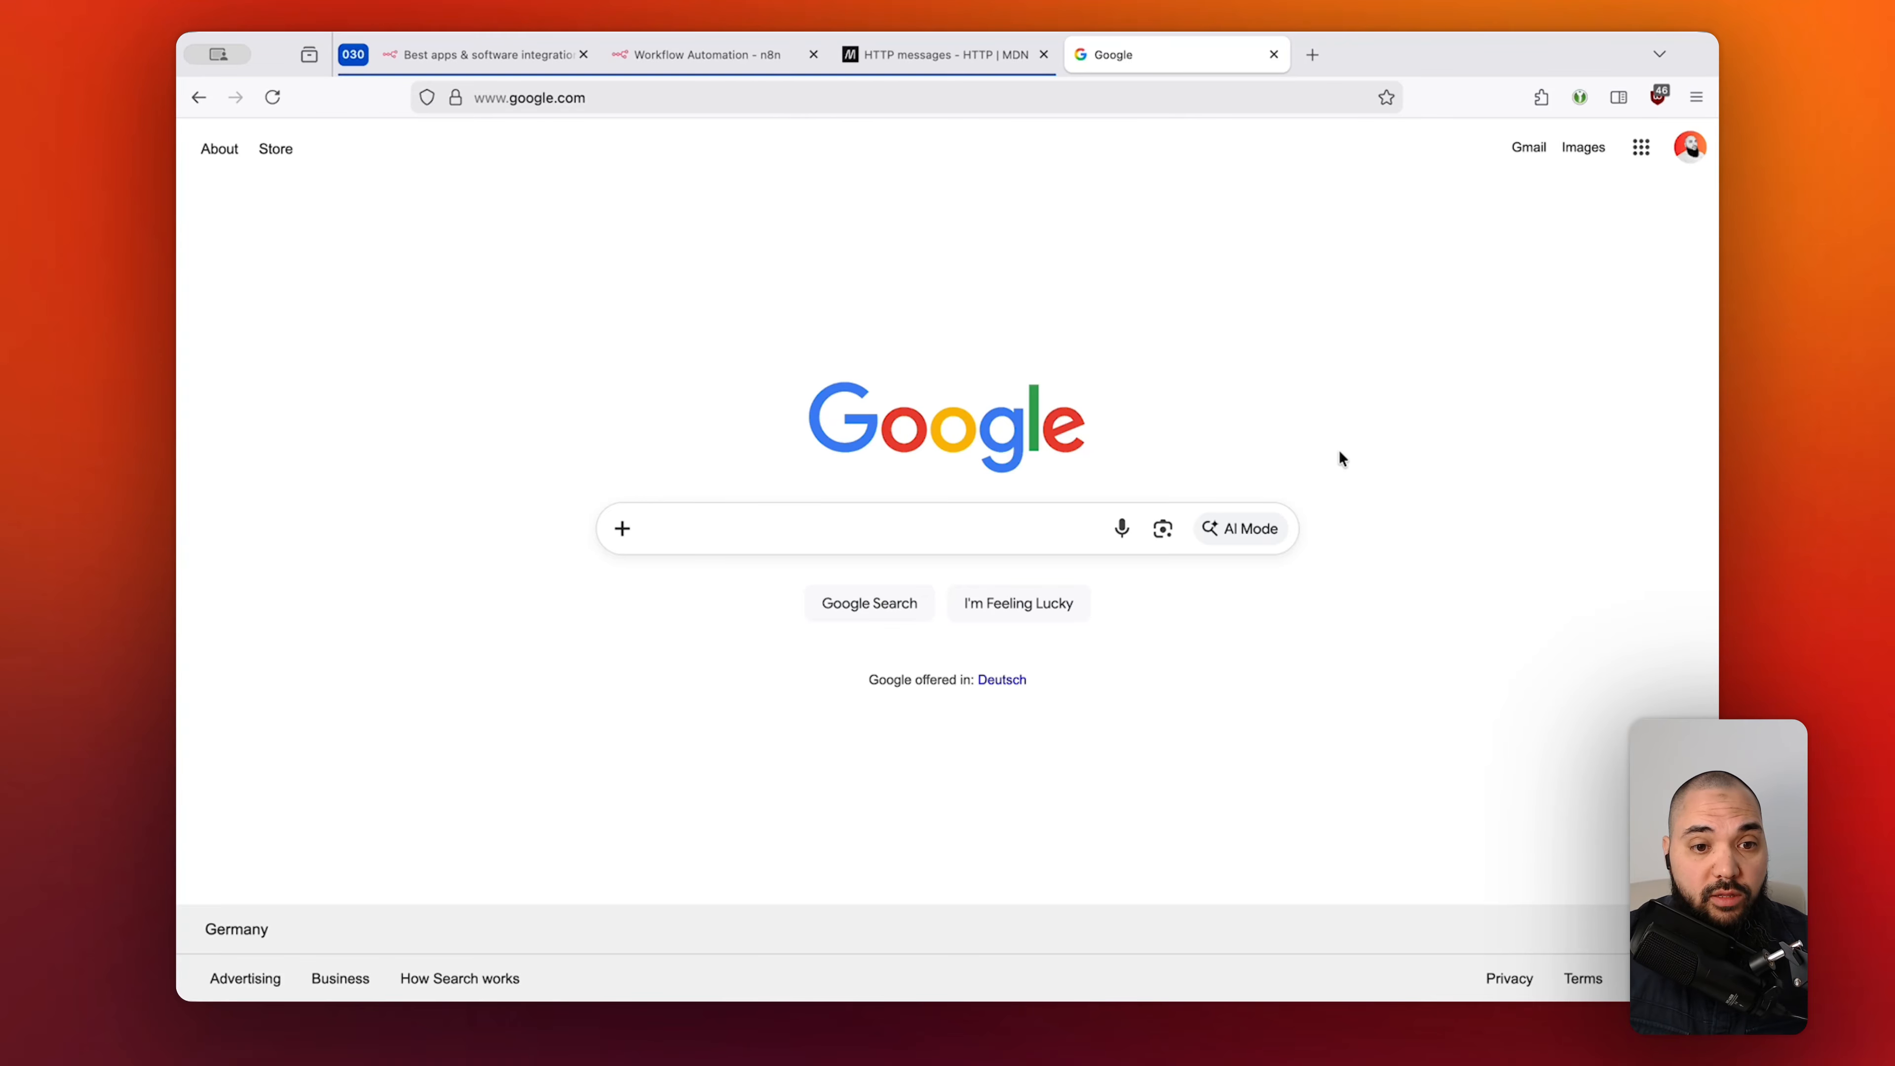
Paste the dynomight.net/coffee address and load 'LLMs predict my coffee', skimming it briefly.
{"action": "key", "text": "super+l"}
{"action": "type", "text": "https://dynomight.net/coffee/"}
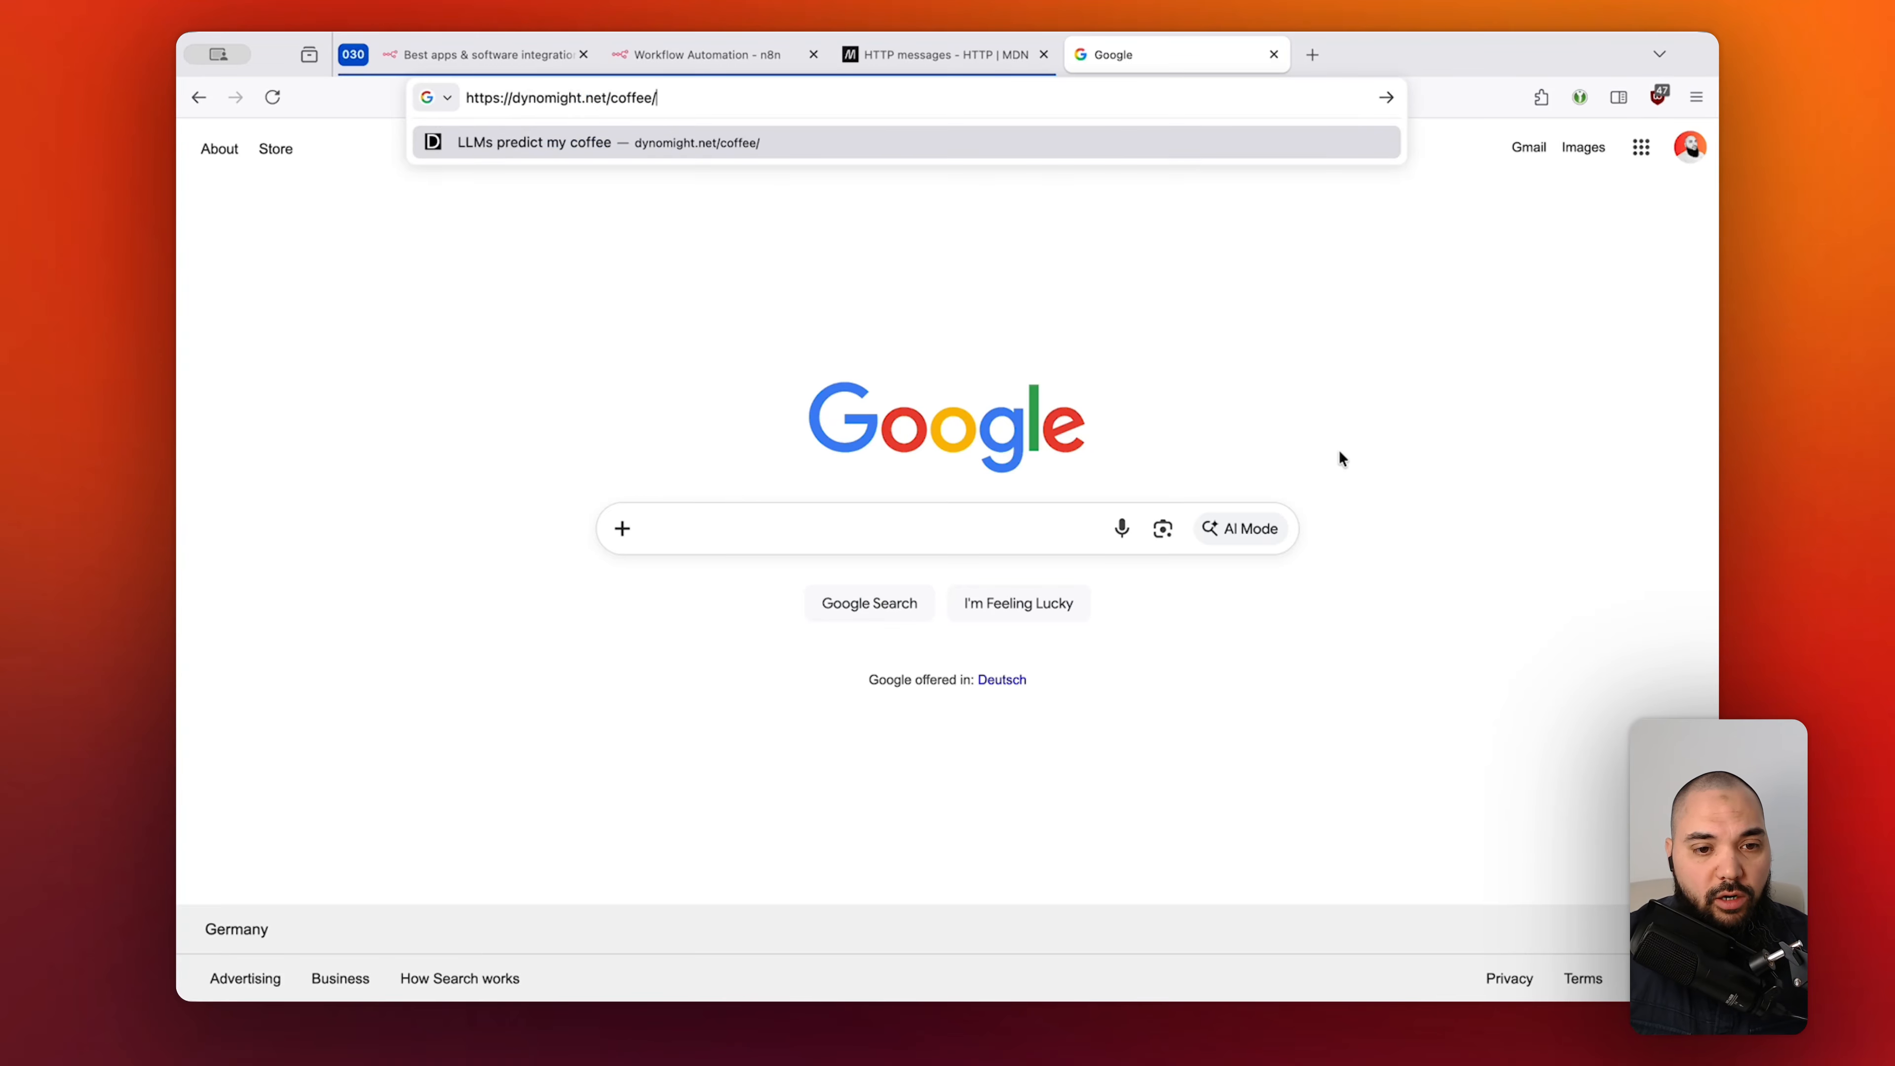
{"action": "key", "text": "Return"}
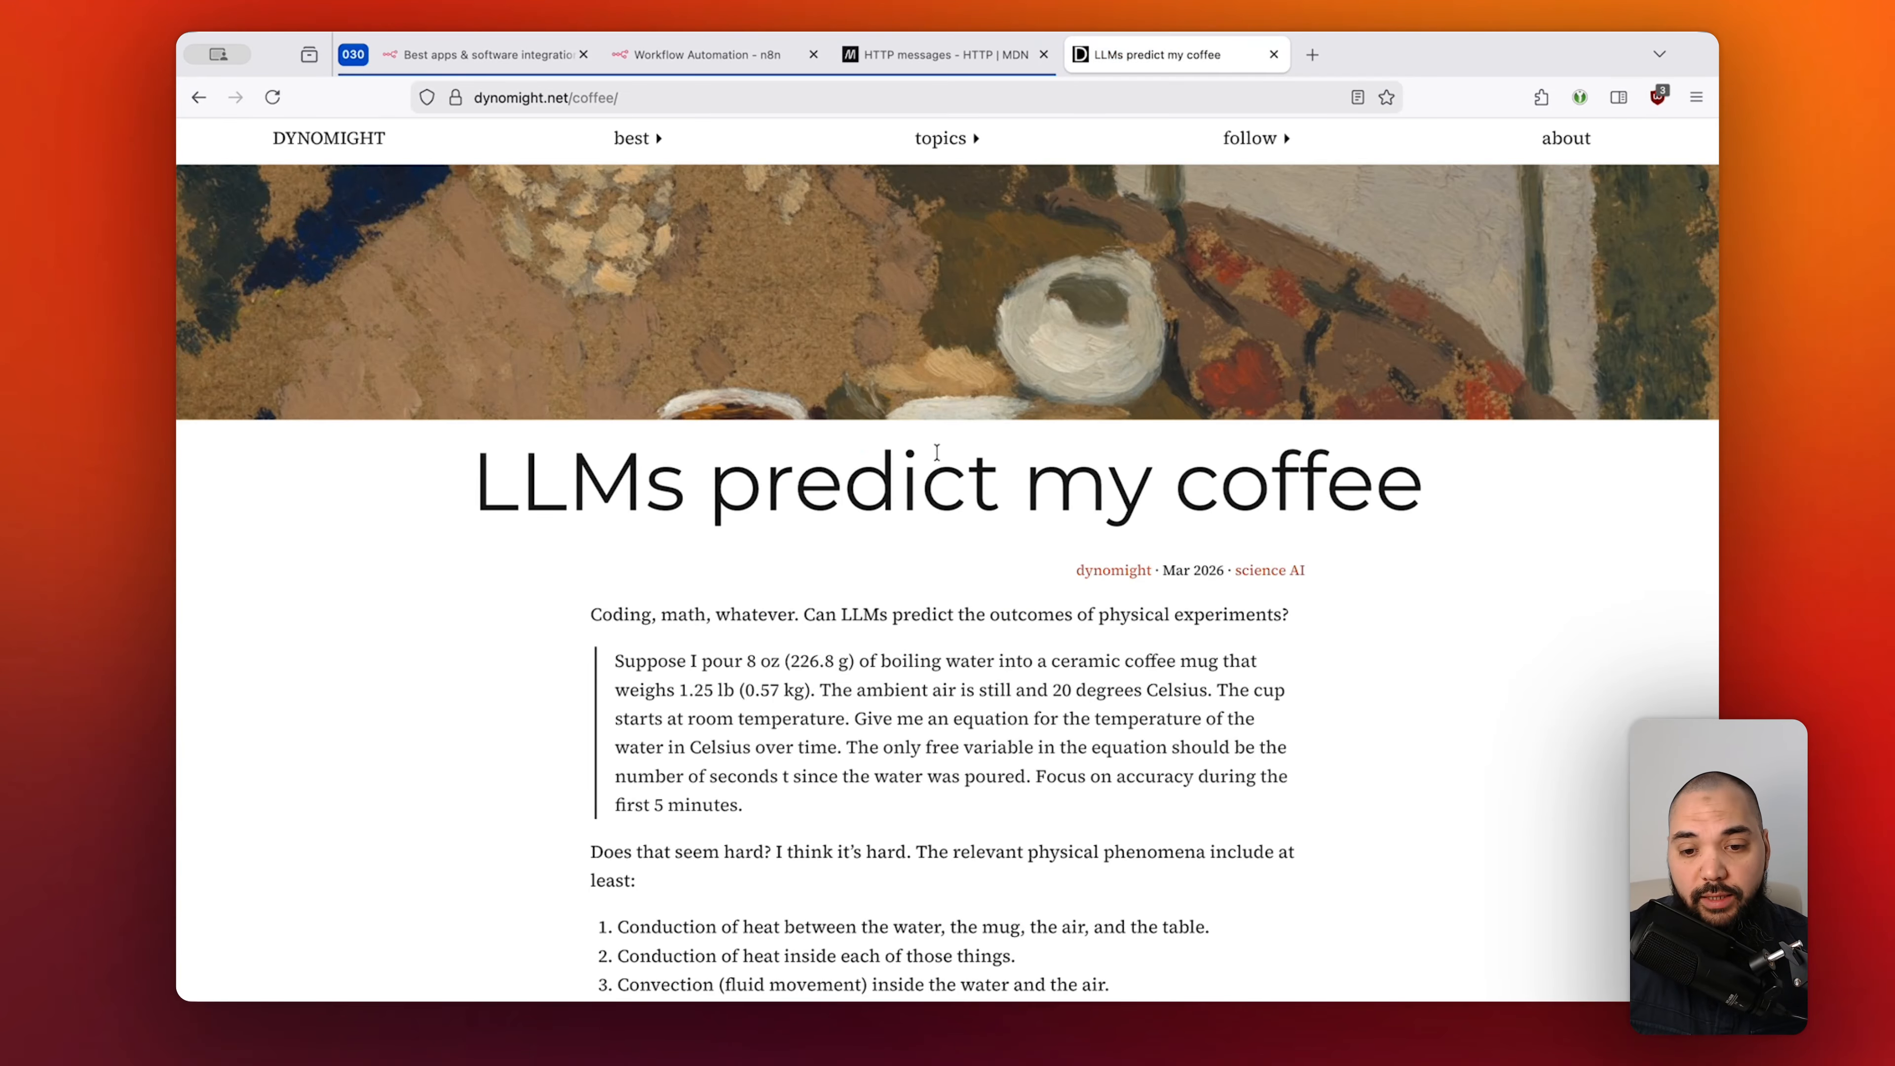
{"action": "scroll", "coordinate": [1413, 631], "scroll_direction": "down", "scroll_amount": 15}
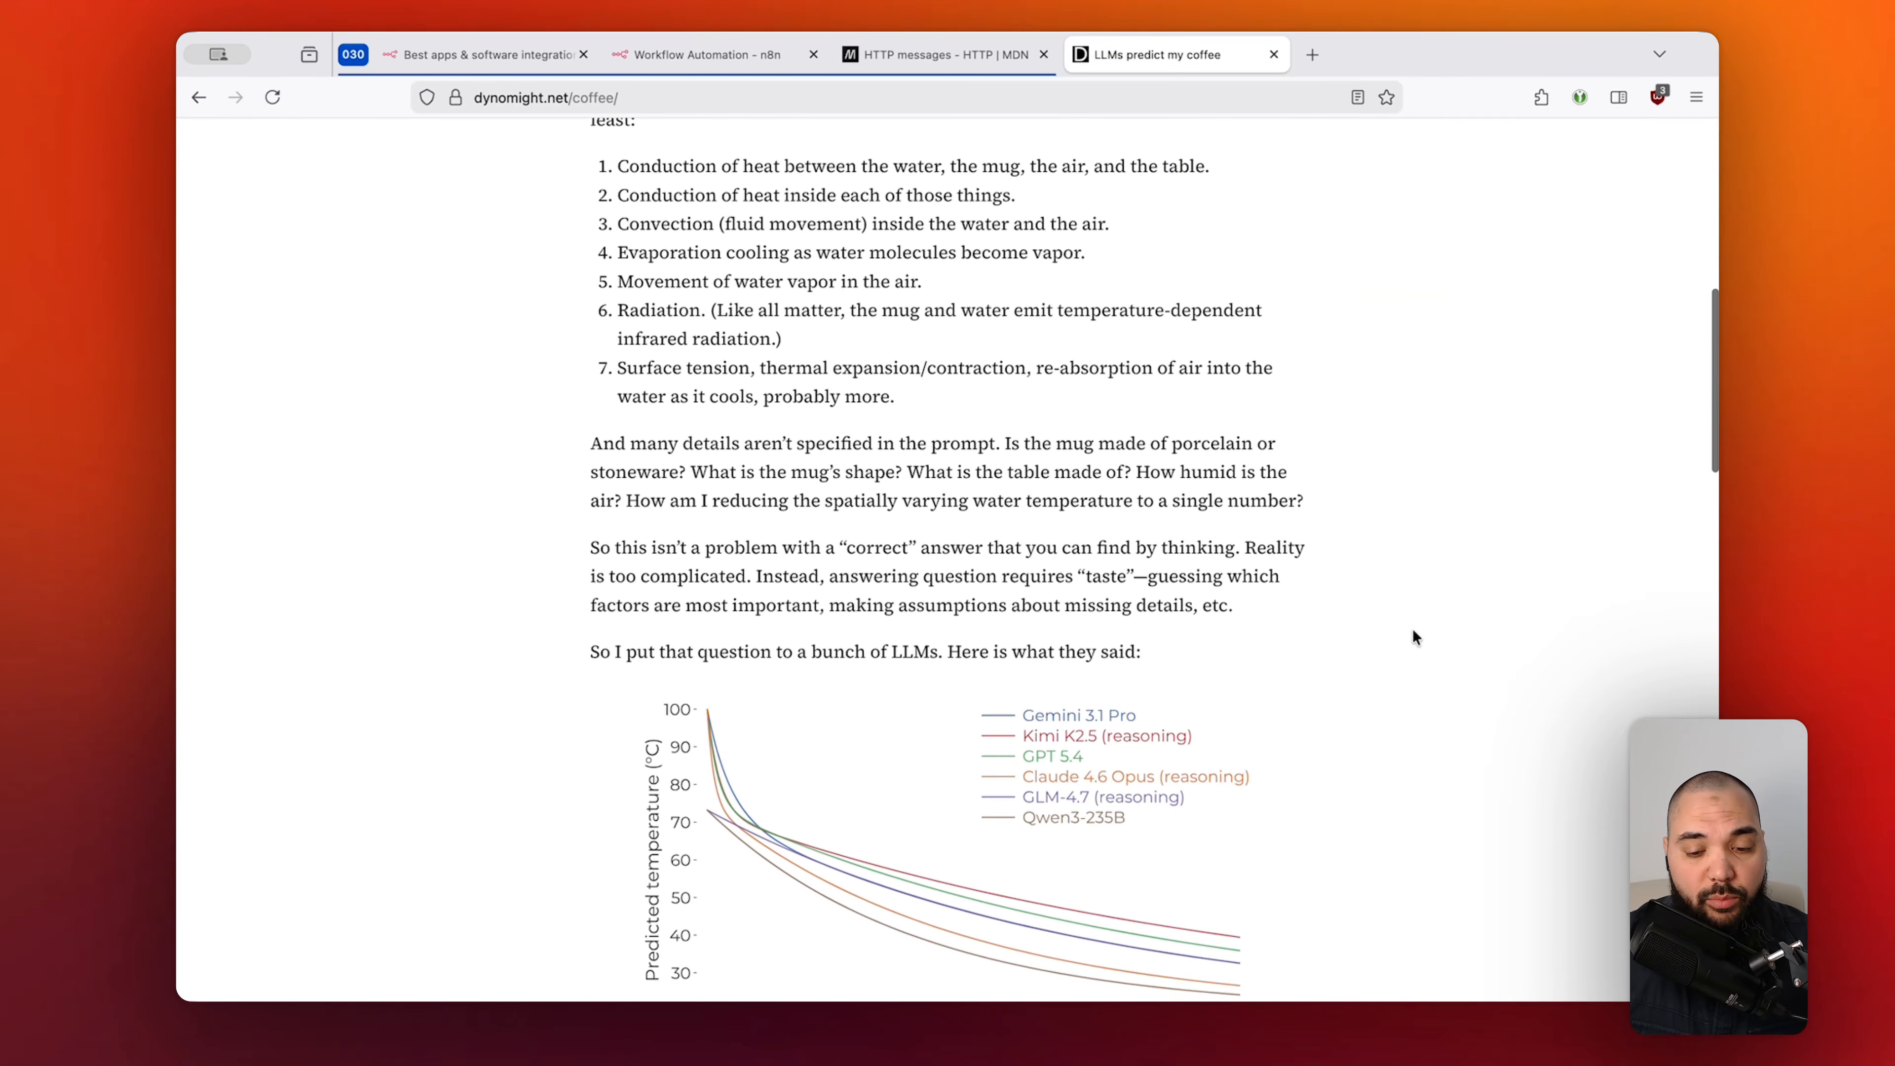
{"action": "scroll", "coordinate": [1413, 631], "scroll_direction": "up", "scroll_amount": 15}
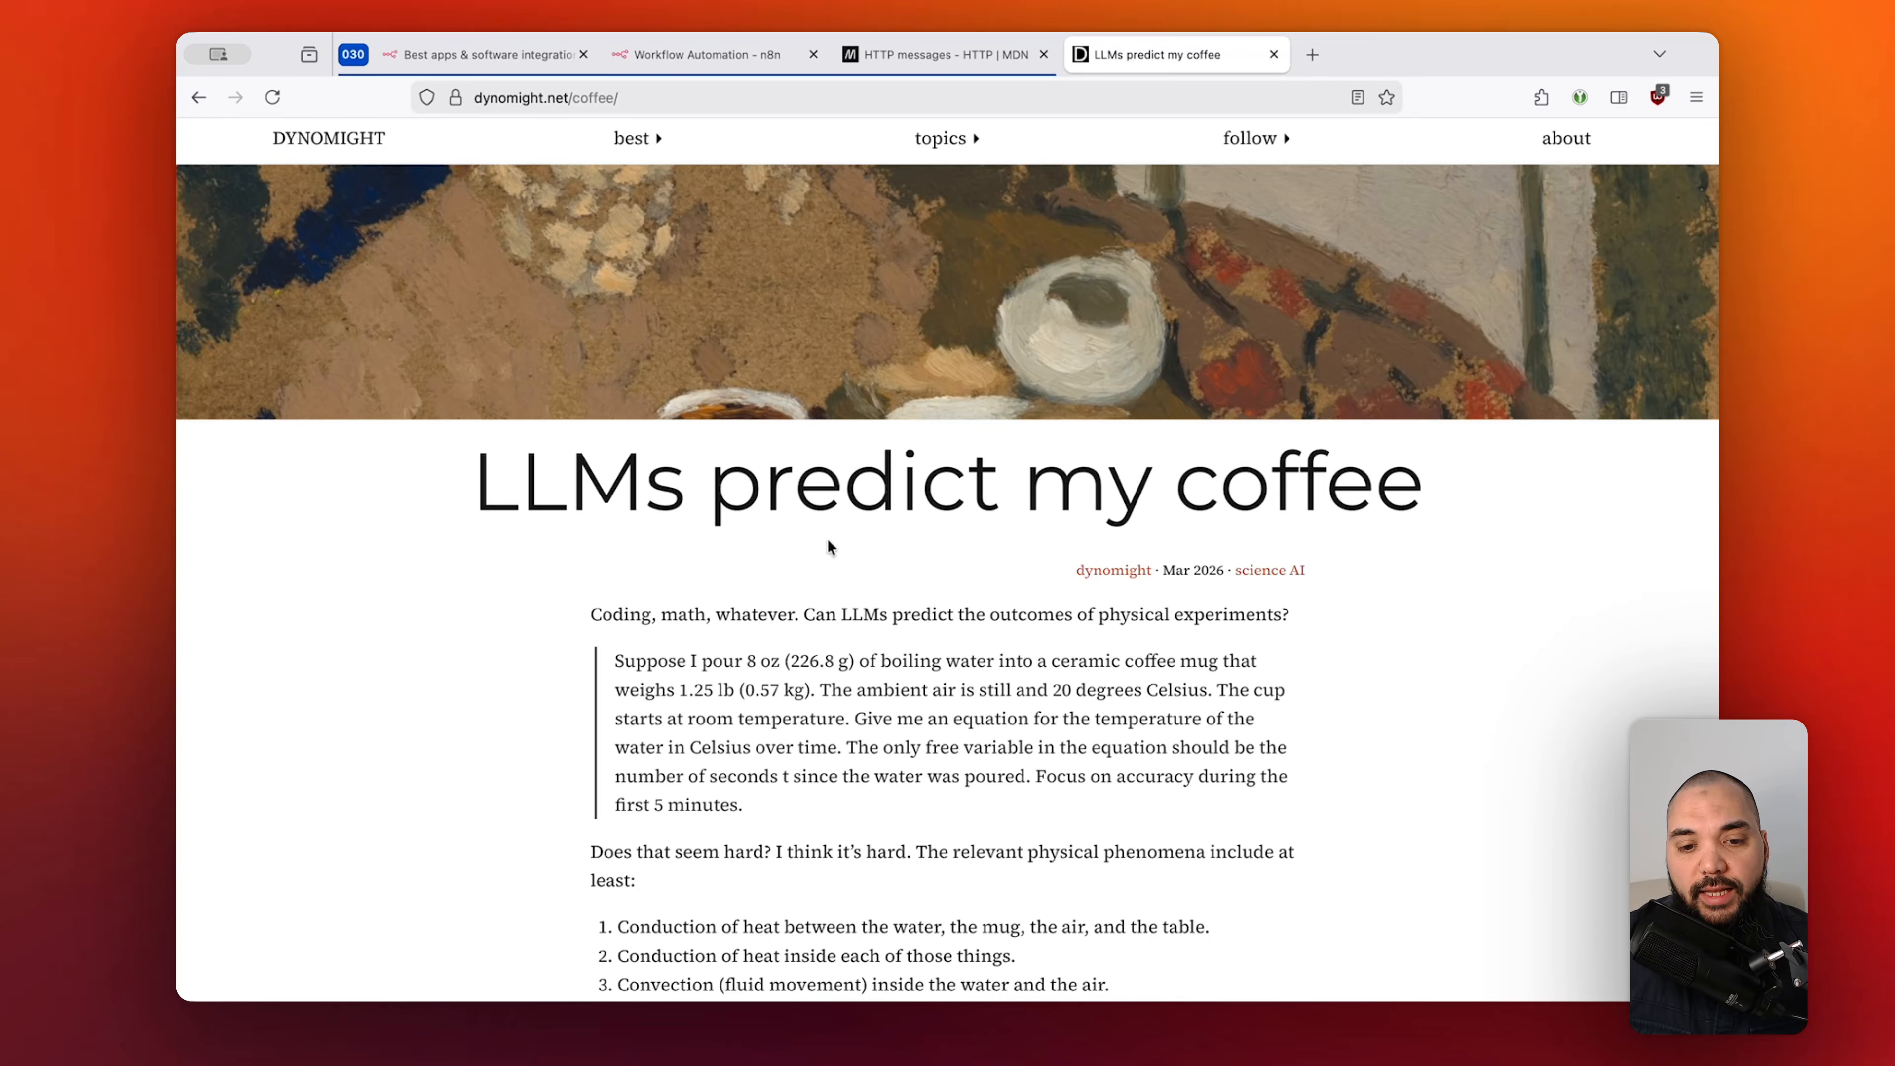
Inspect the coffee article's HTML in a taller DevTools panel, expanding the article's third section.
{"action": "right_click", "coordinate": [909, 564]}
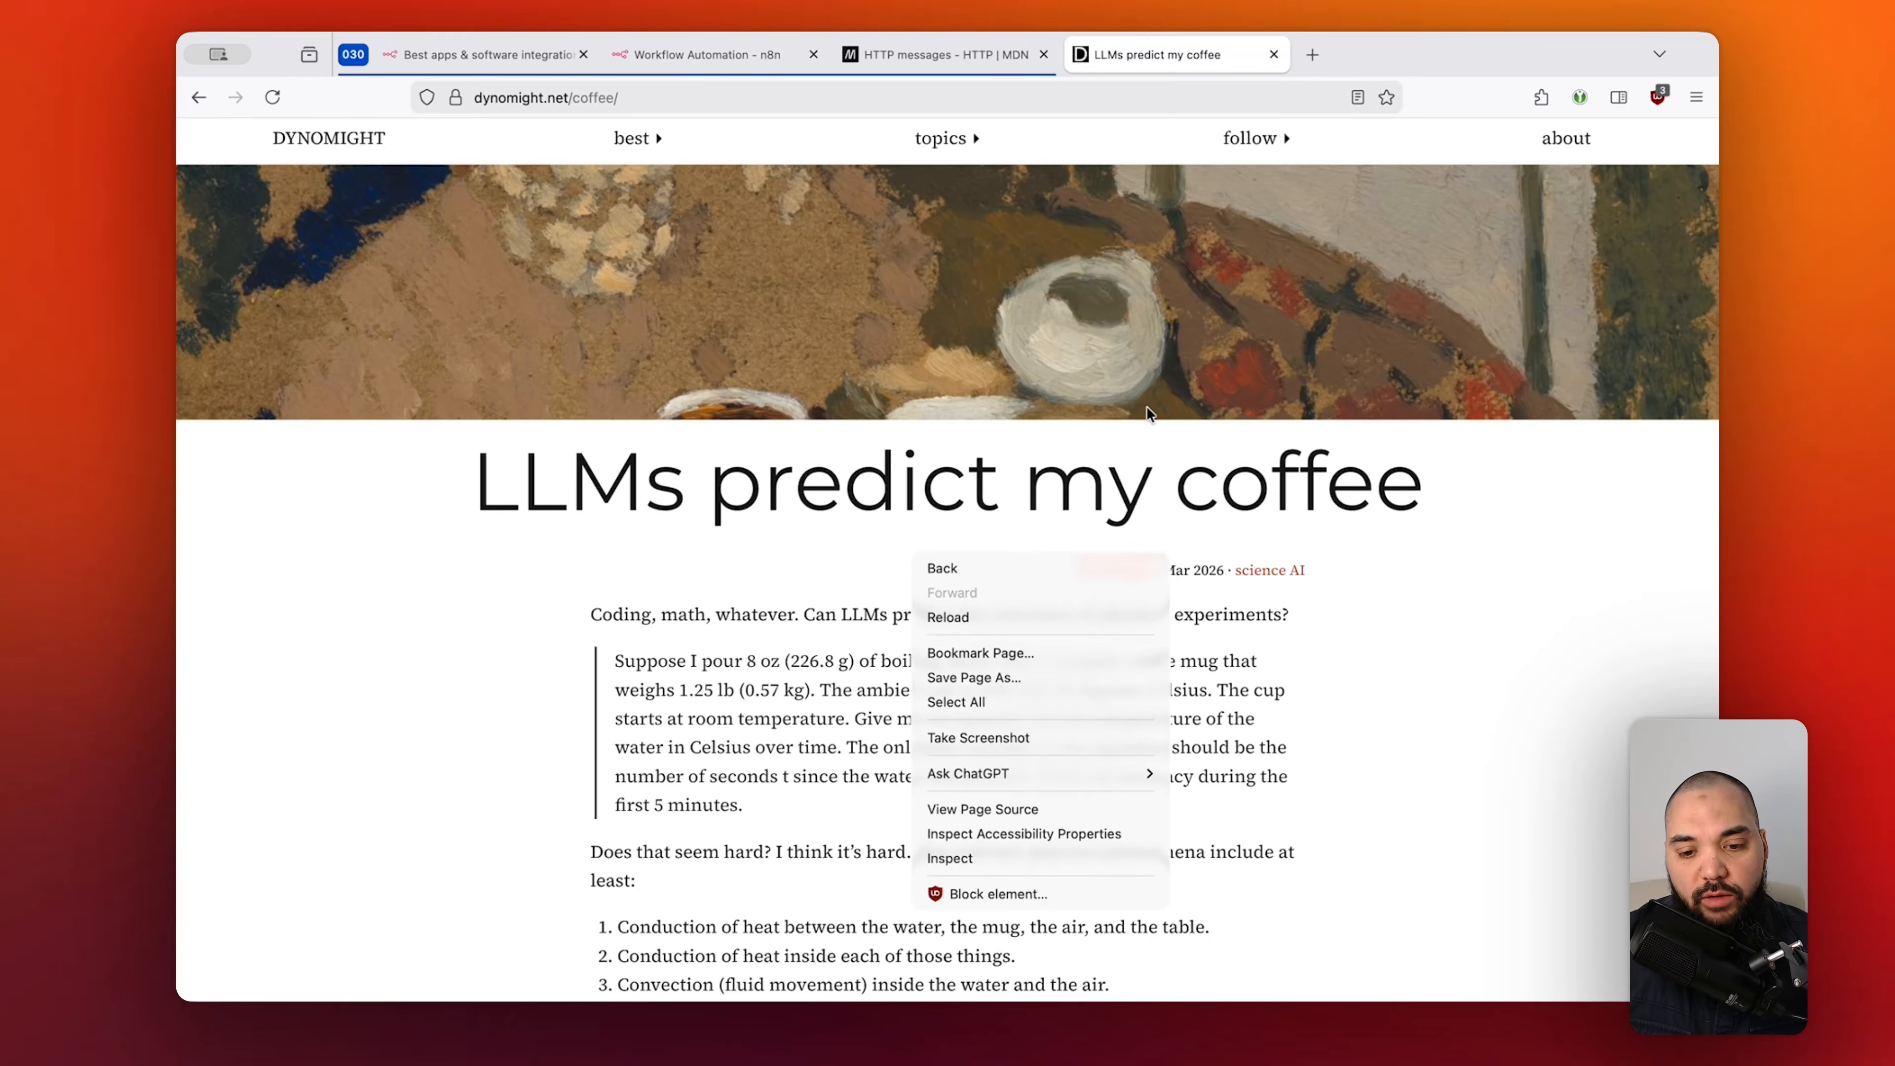
{"action": "left_click", "coordinate": [973, 856]}
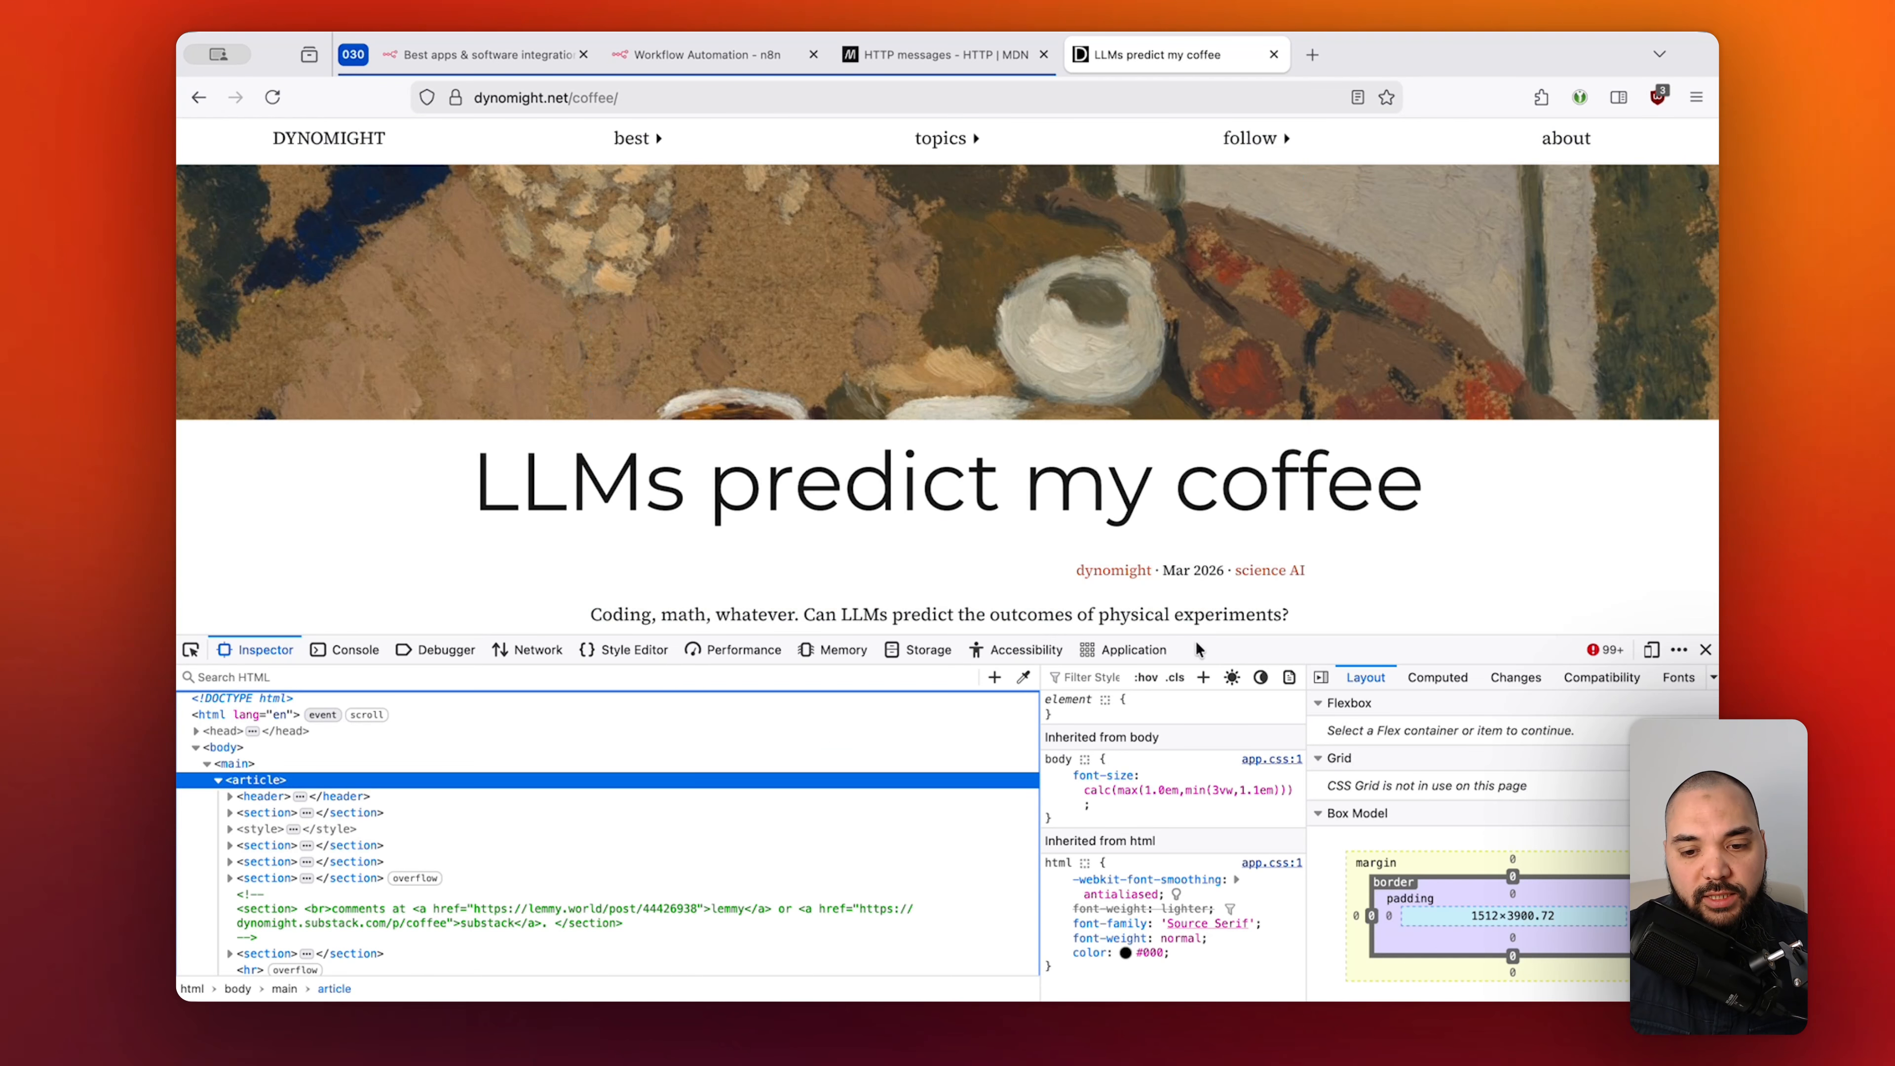
{"action": "left_click_drag", "start_coordinate": [1213, 635], "coordinate": [1209, 515]}
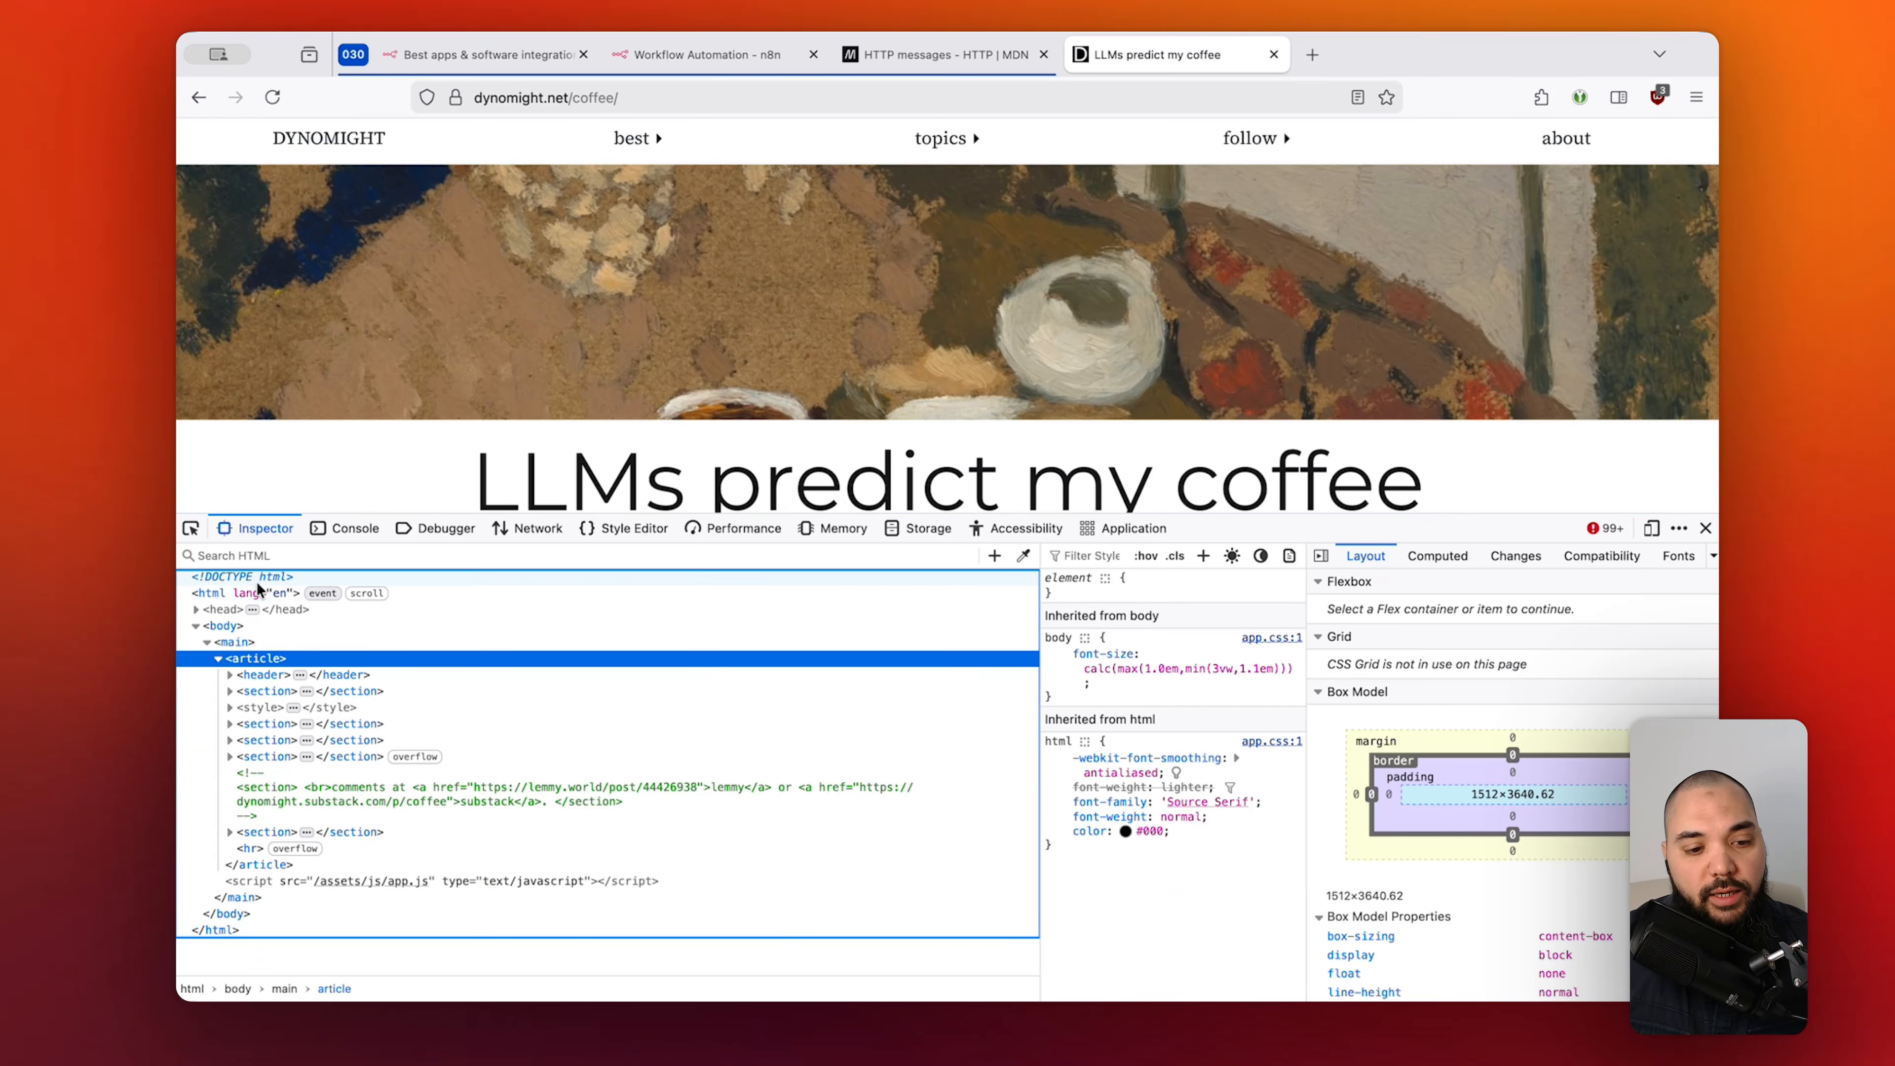
{"action": "left_click", "coordinate": [217, 658]}
{"action": "left_click", "coordinate": [218, 658]}
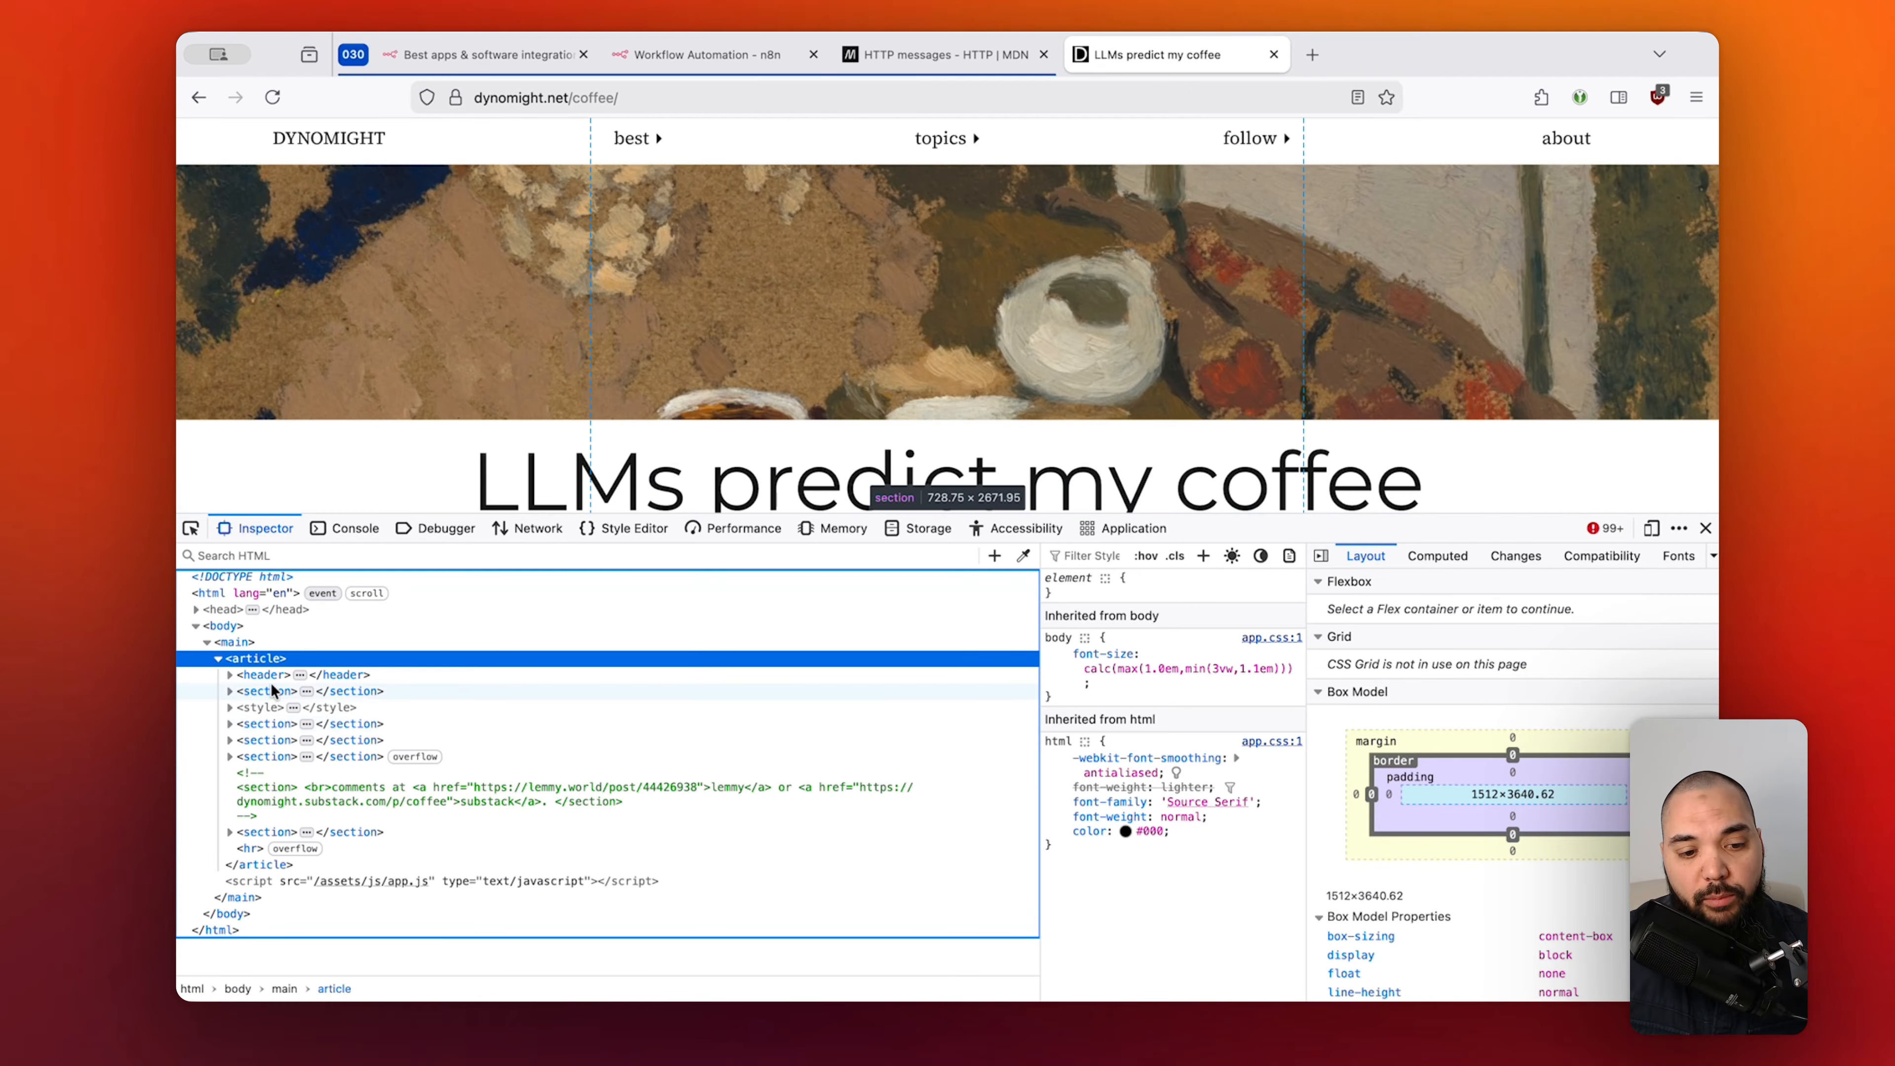
{"action": "left_click", "coordinate": [230, 723]}
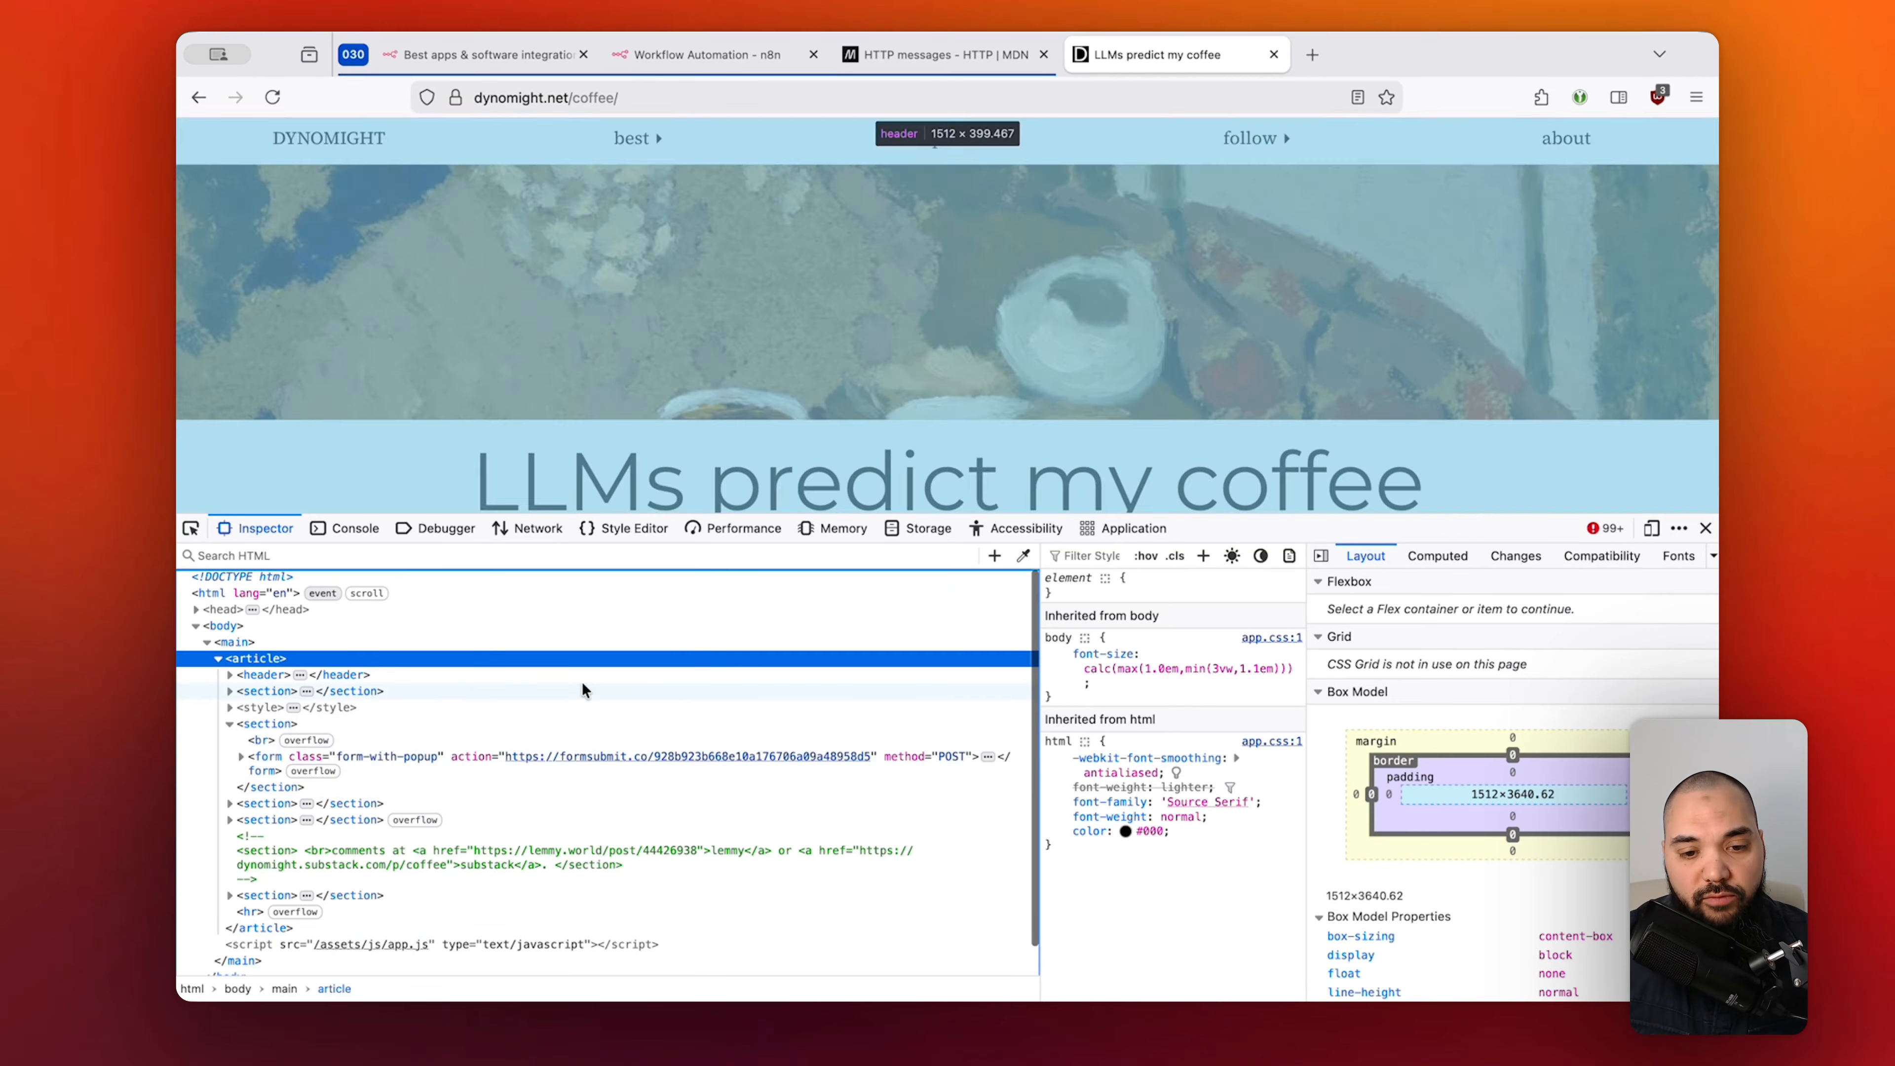
{"action": "scroll", "coordinate": [873, 358], "scroll_direction": "down", "scroll_amount": 4}
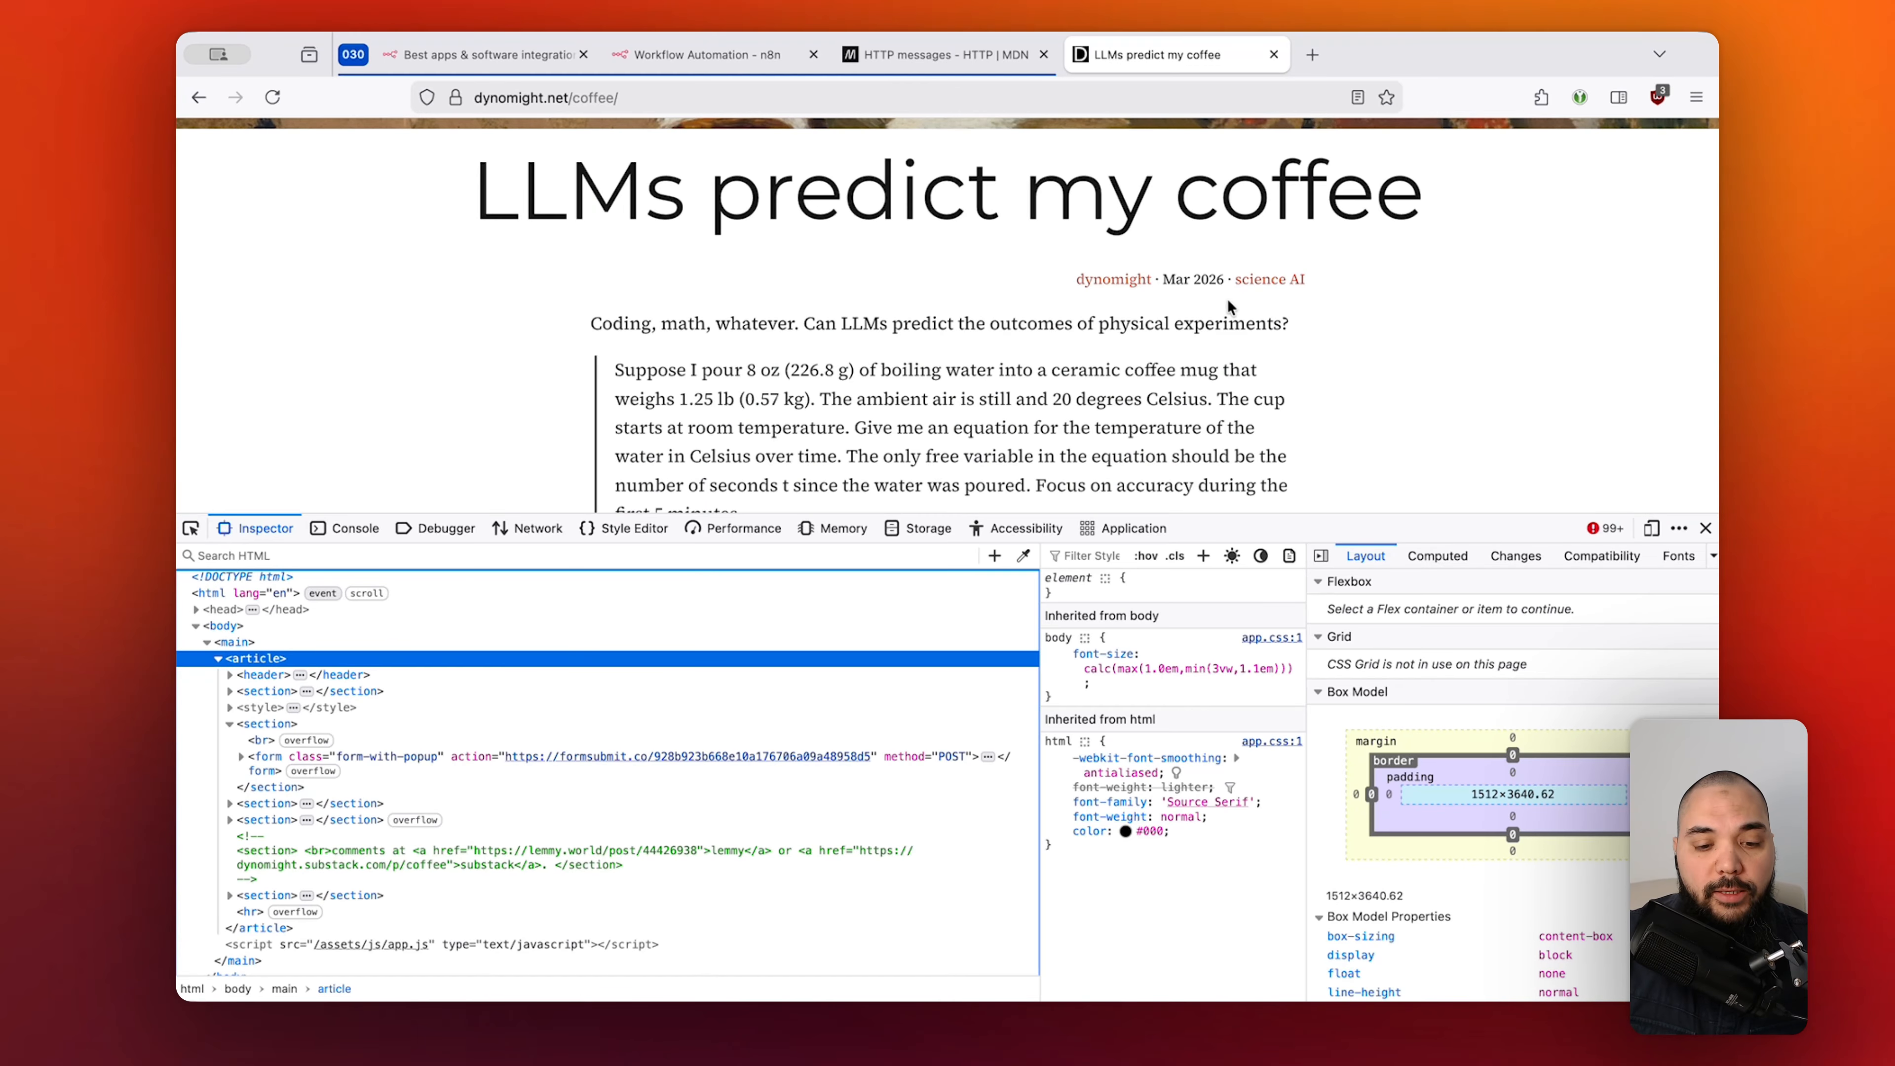
Copy the article's web address and go back to the n8n workflow.
{"action": "left_click", "coordinate": [1010, 102]}
{"action": "key", "text": "super+c"}
{"action": "key", "text": "Escape"}
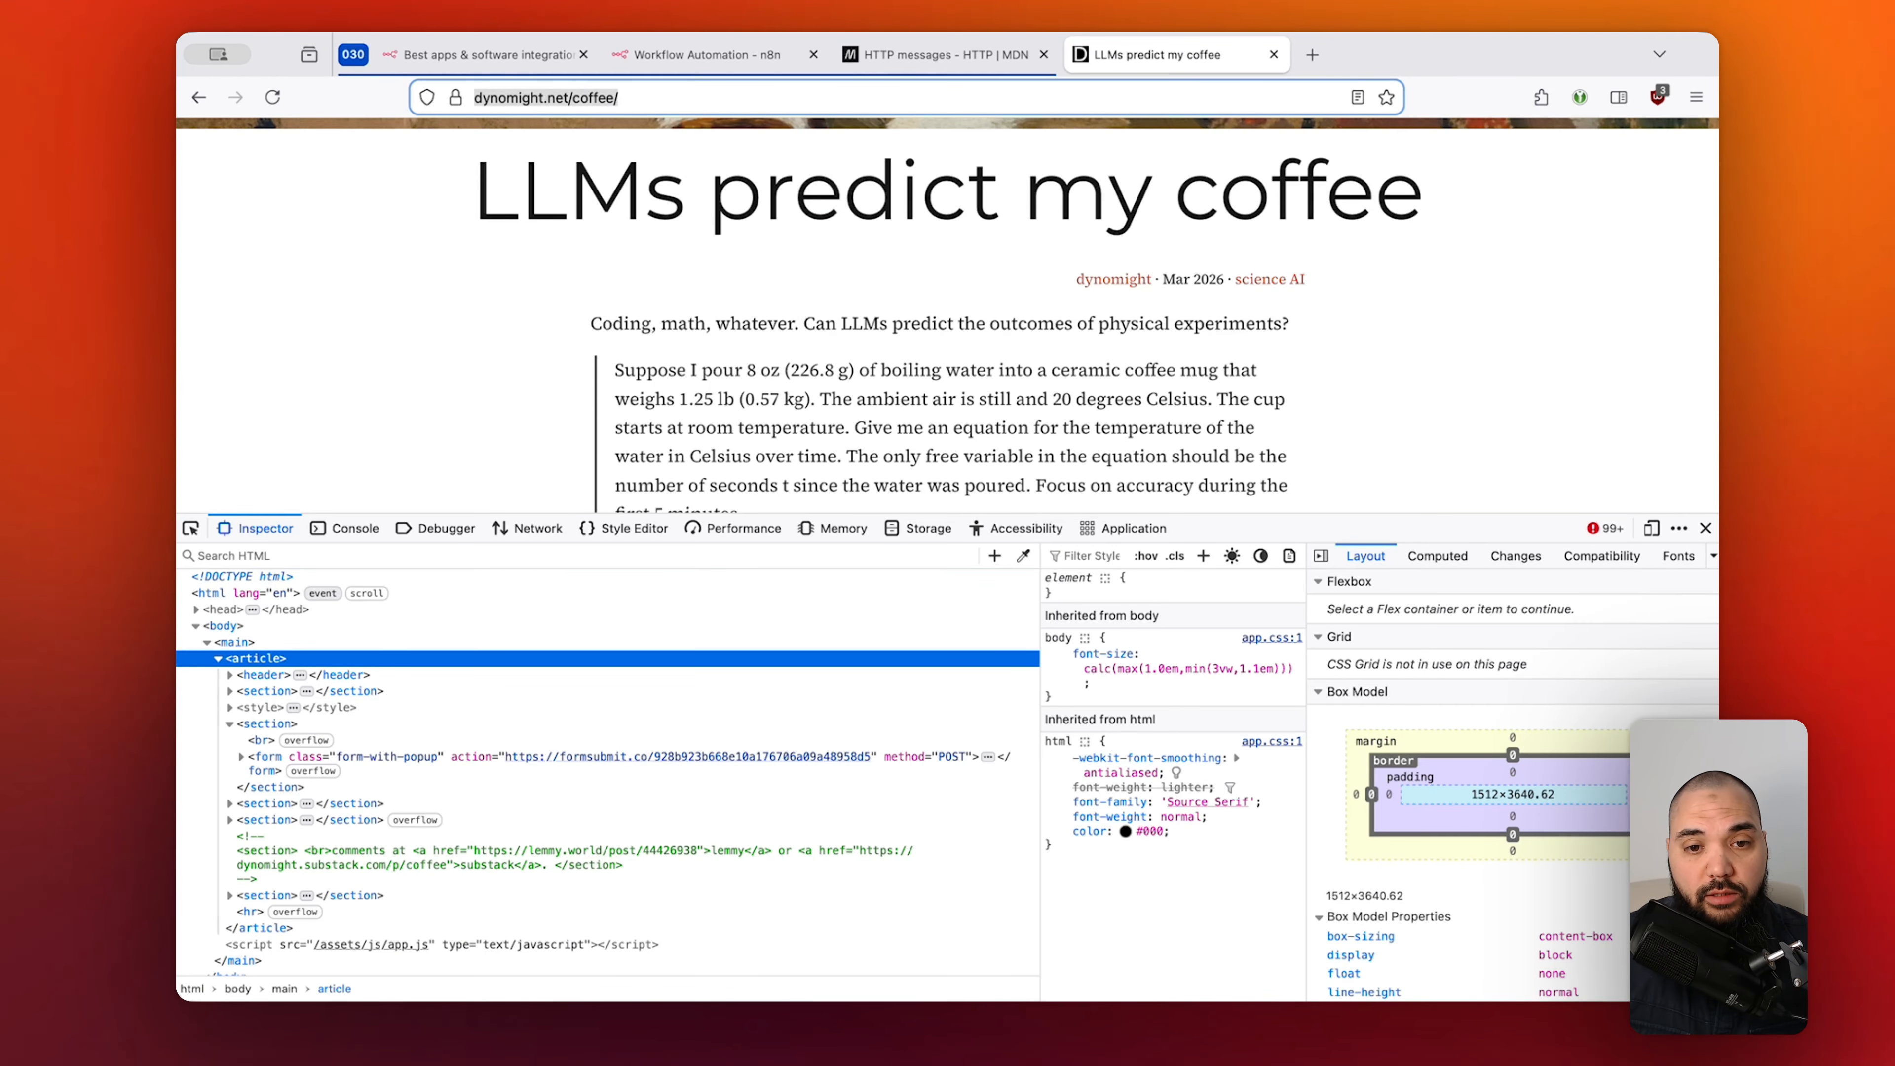
{"action": "left_click", "coordinate": [746, 50]}
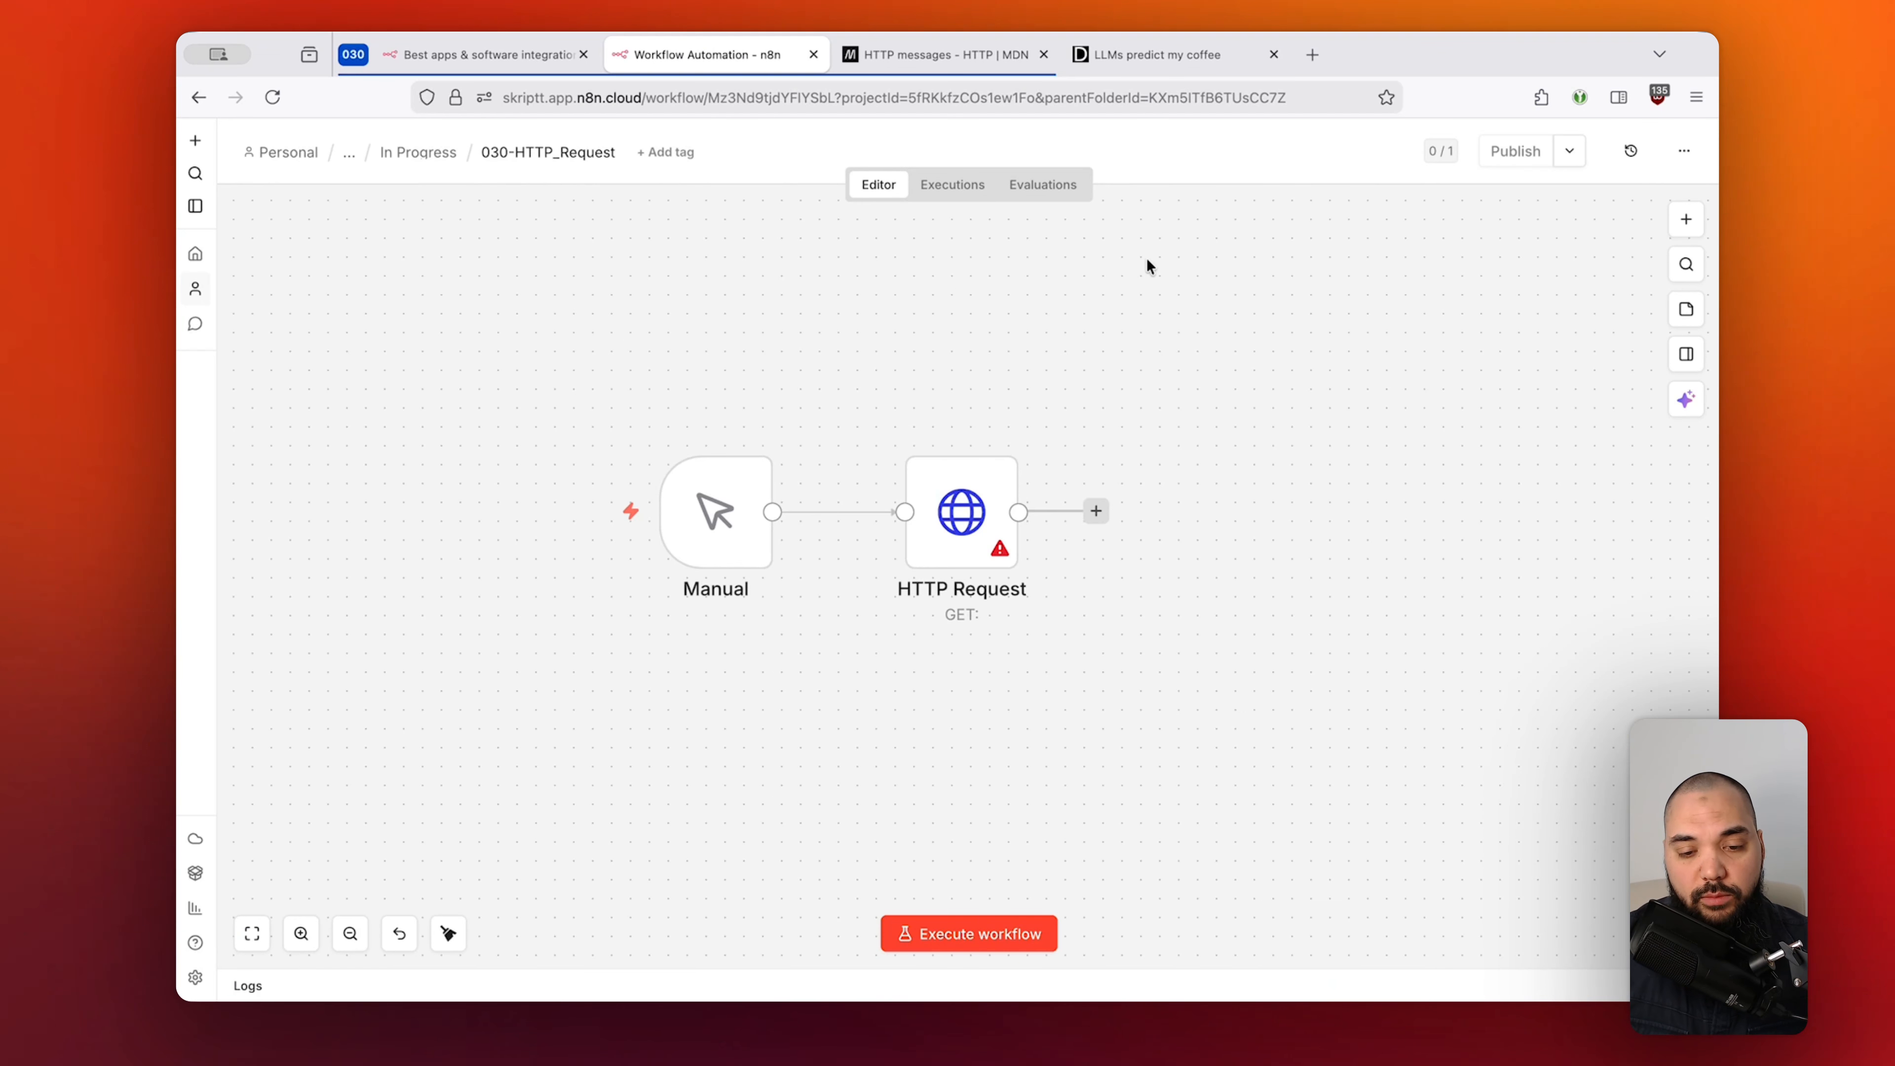
{"action": "double_click", "coordinate": [983, 492]}
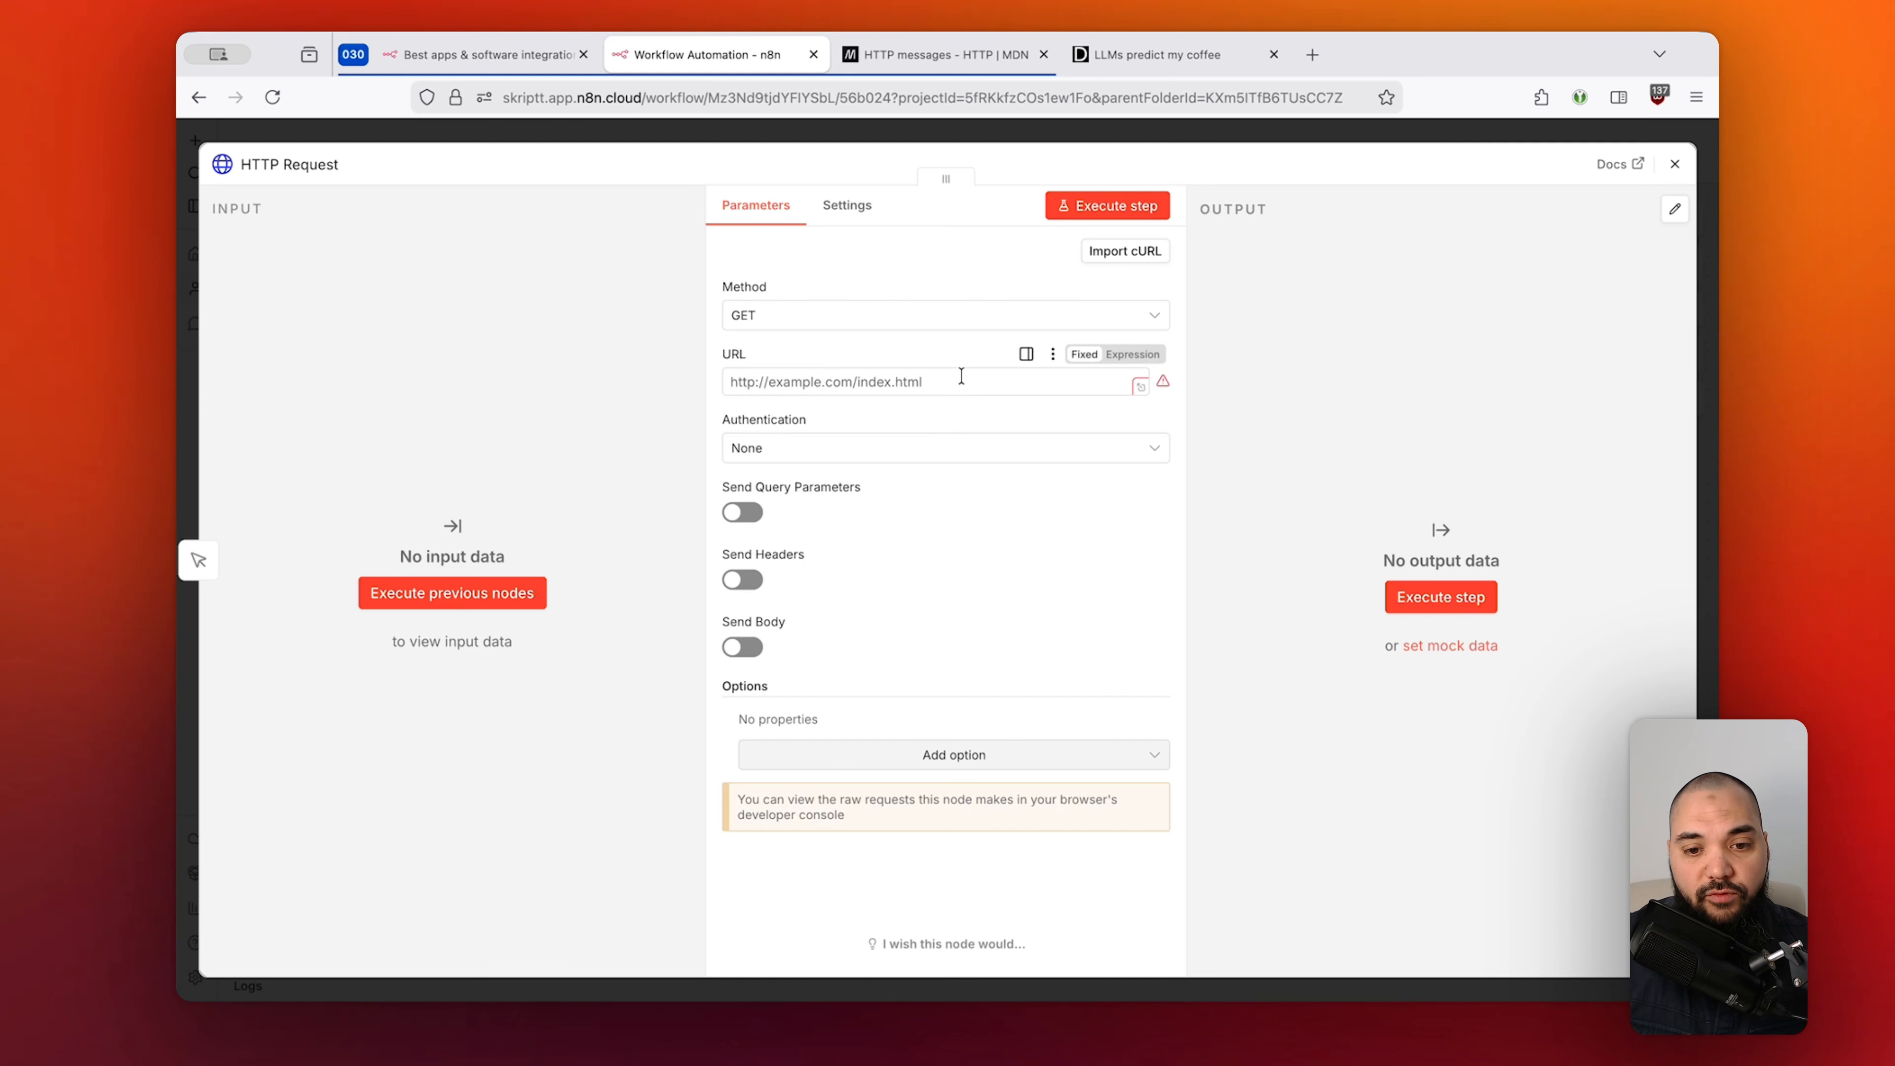
{"action": "left_click", "coordinate": [744, 379]}
{"action": "key", "text": "super+v"}
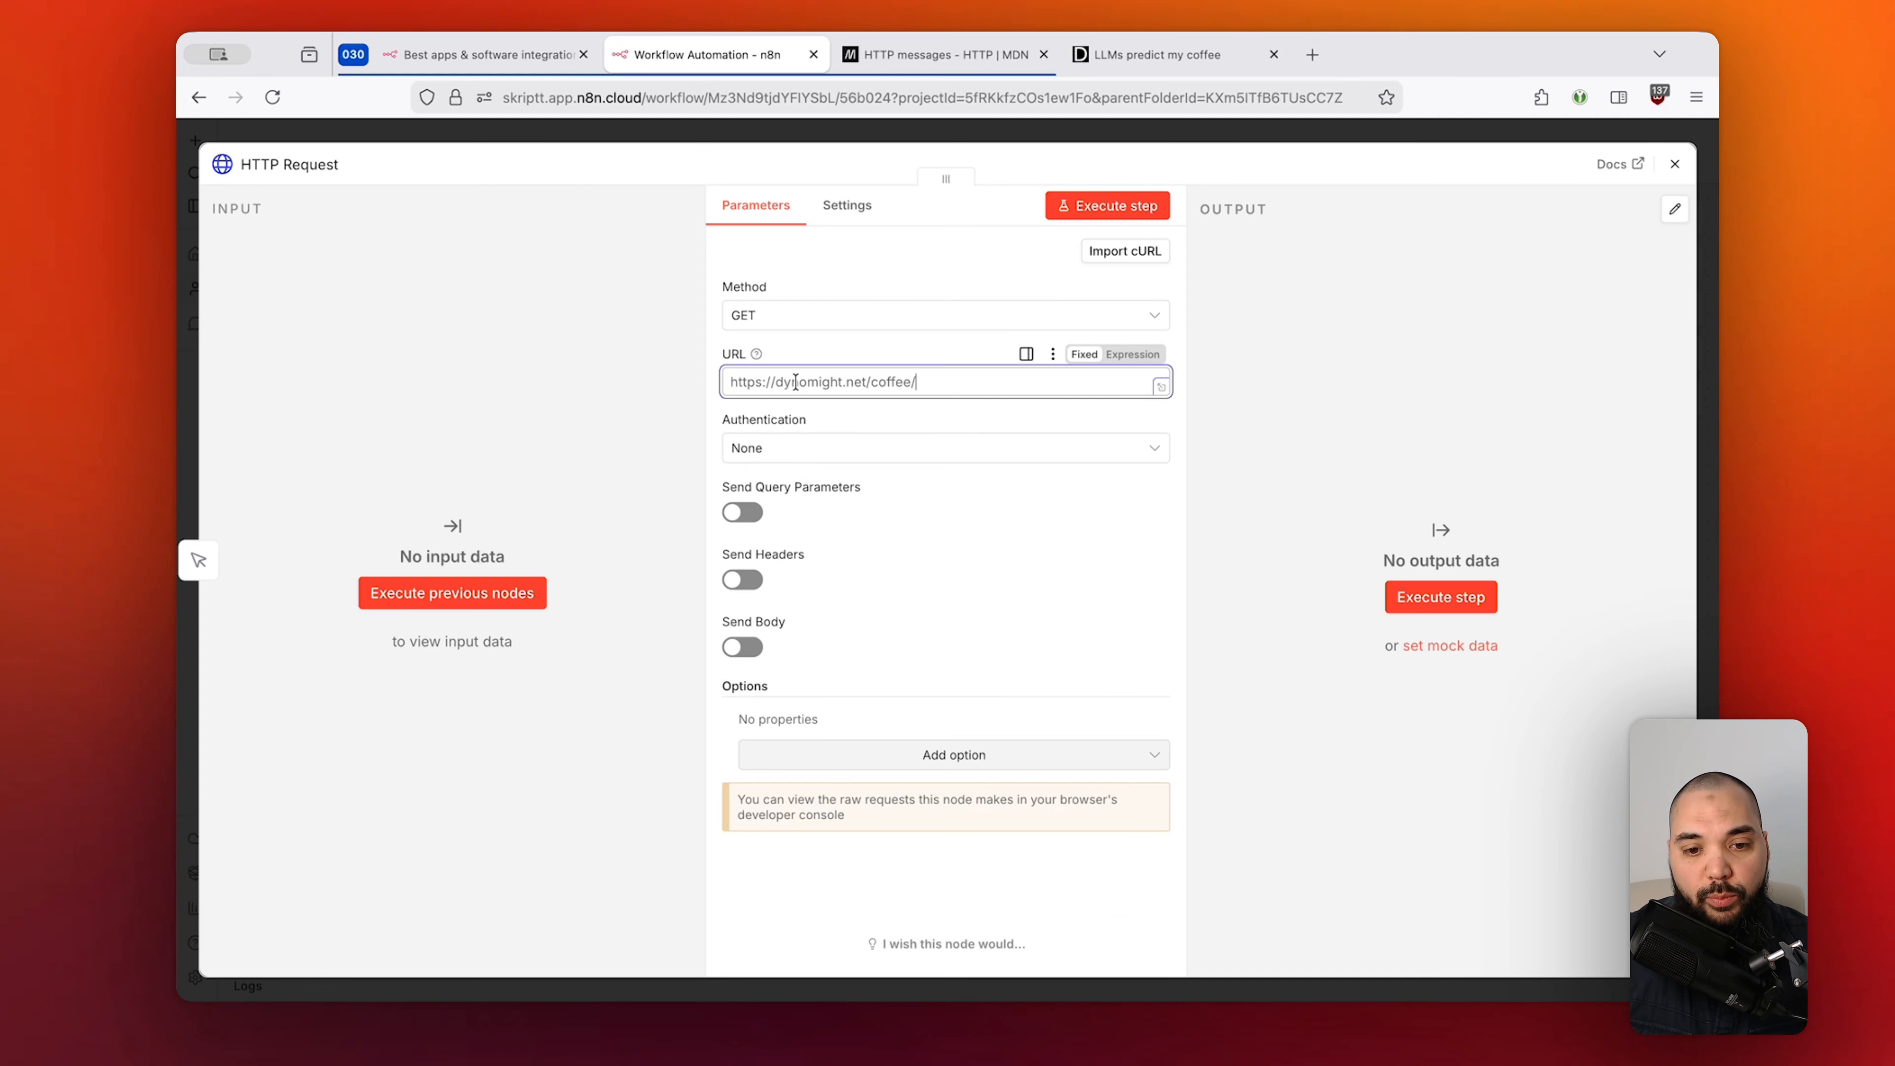
{"action": "left_click_drag", "start_coordinate": [958, 382], "coordinate": [720, 382]}
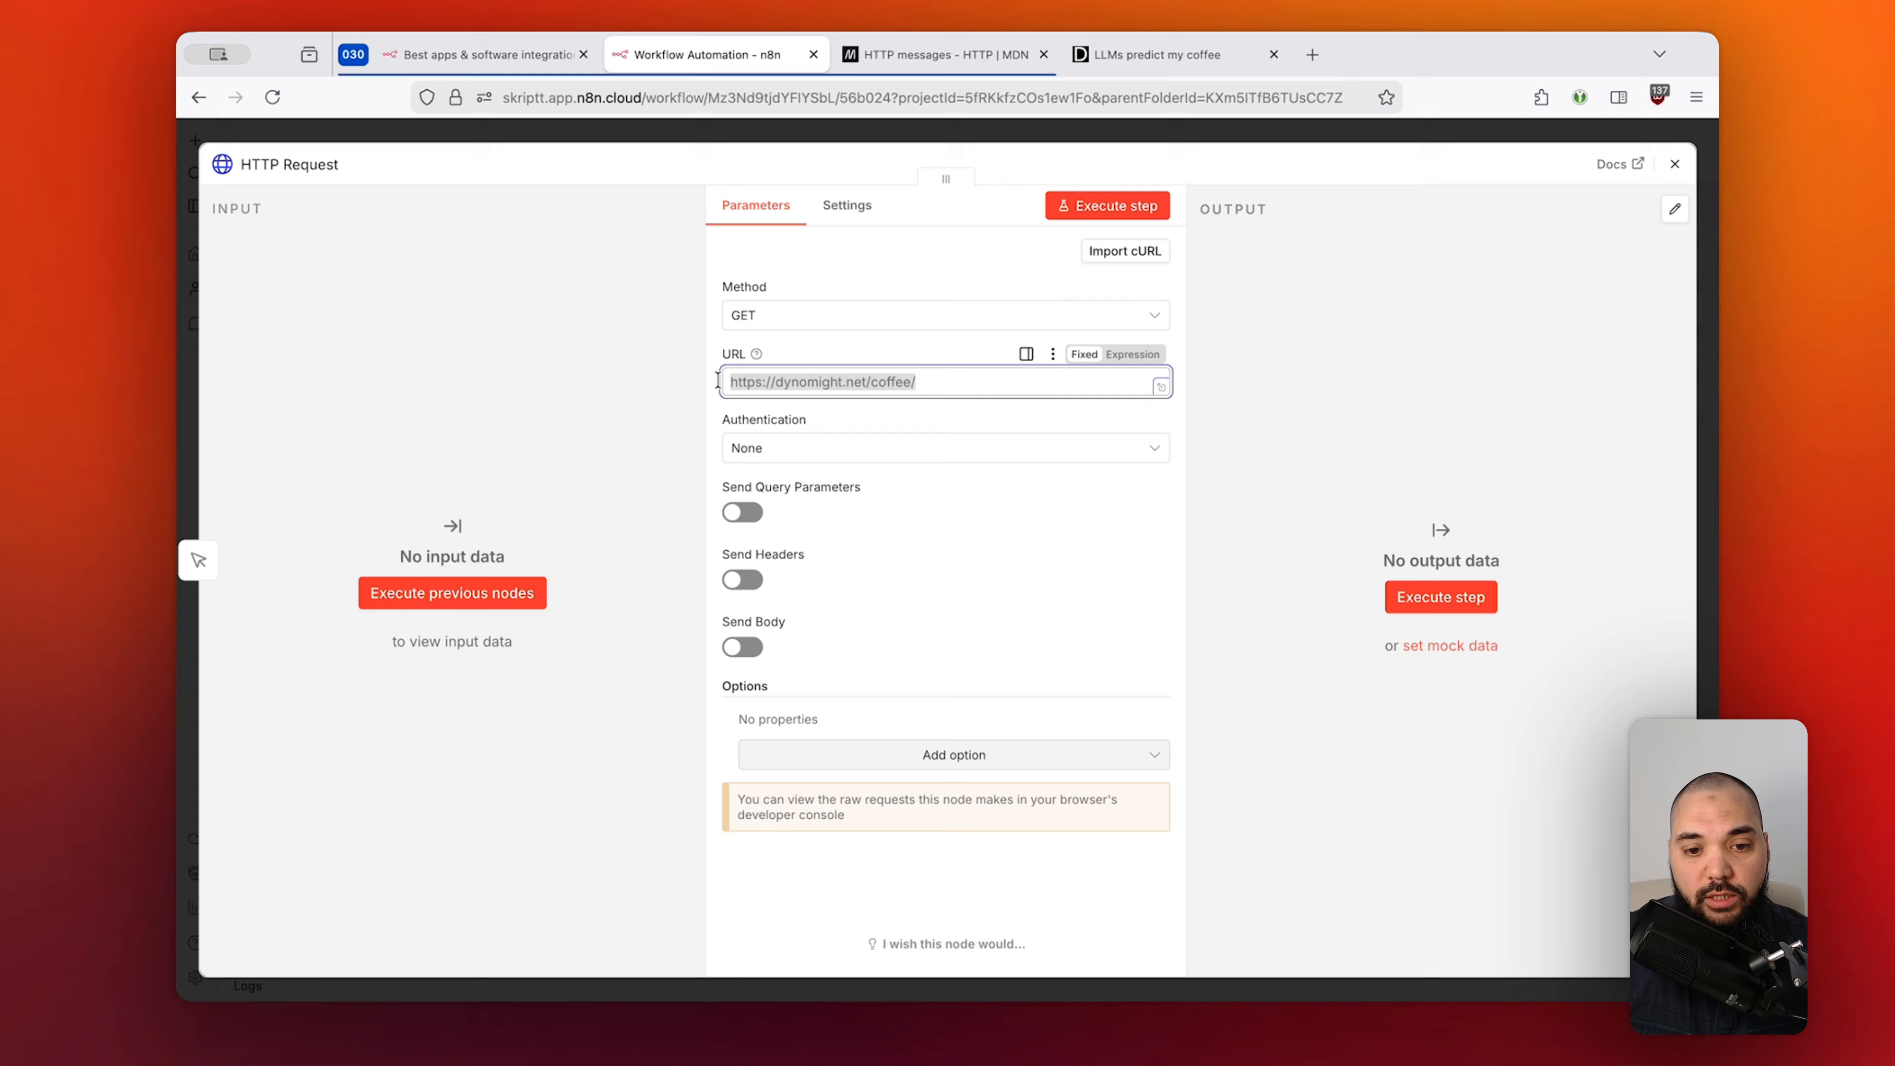
{"action": "left_click", "coordinate": [1162, 212]}
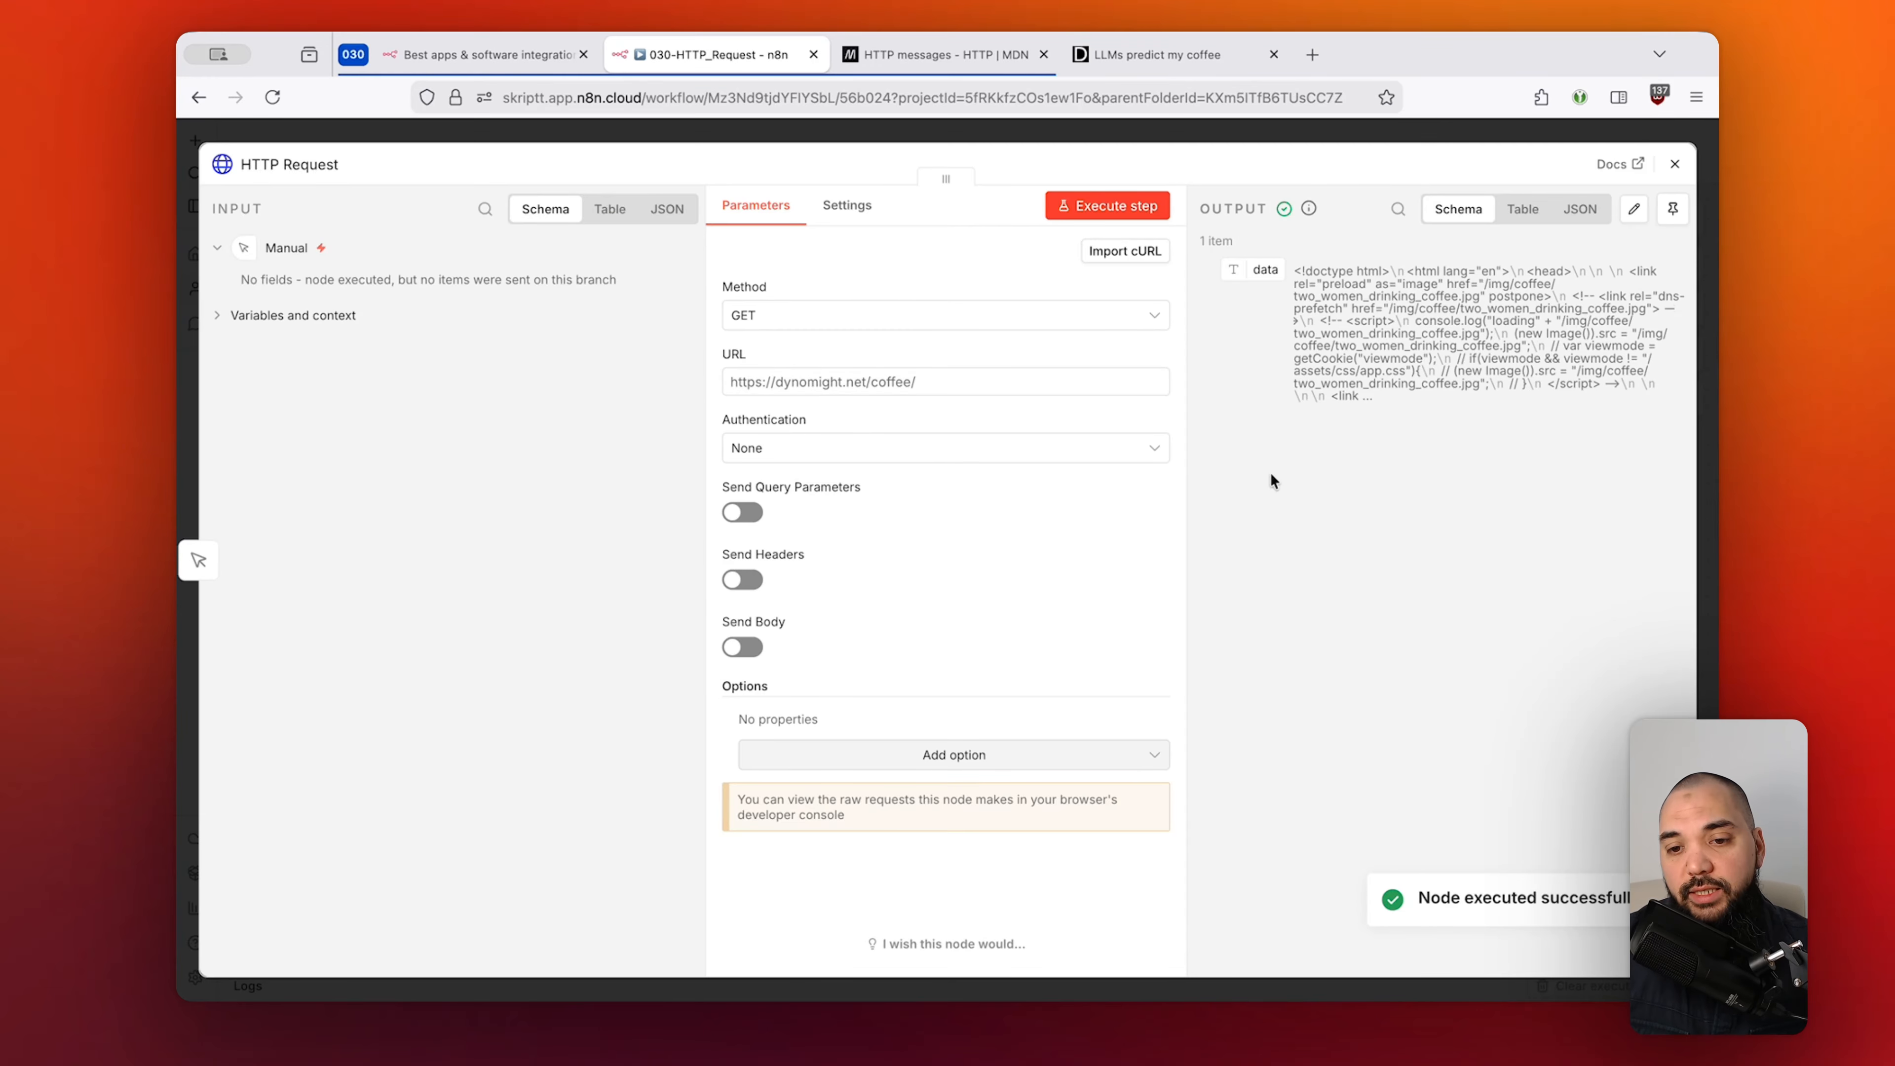
{"action": "left_click_drag", "start_coordinate": [1292, 271], "coordinate": [1527, 378]}
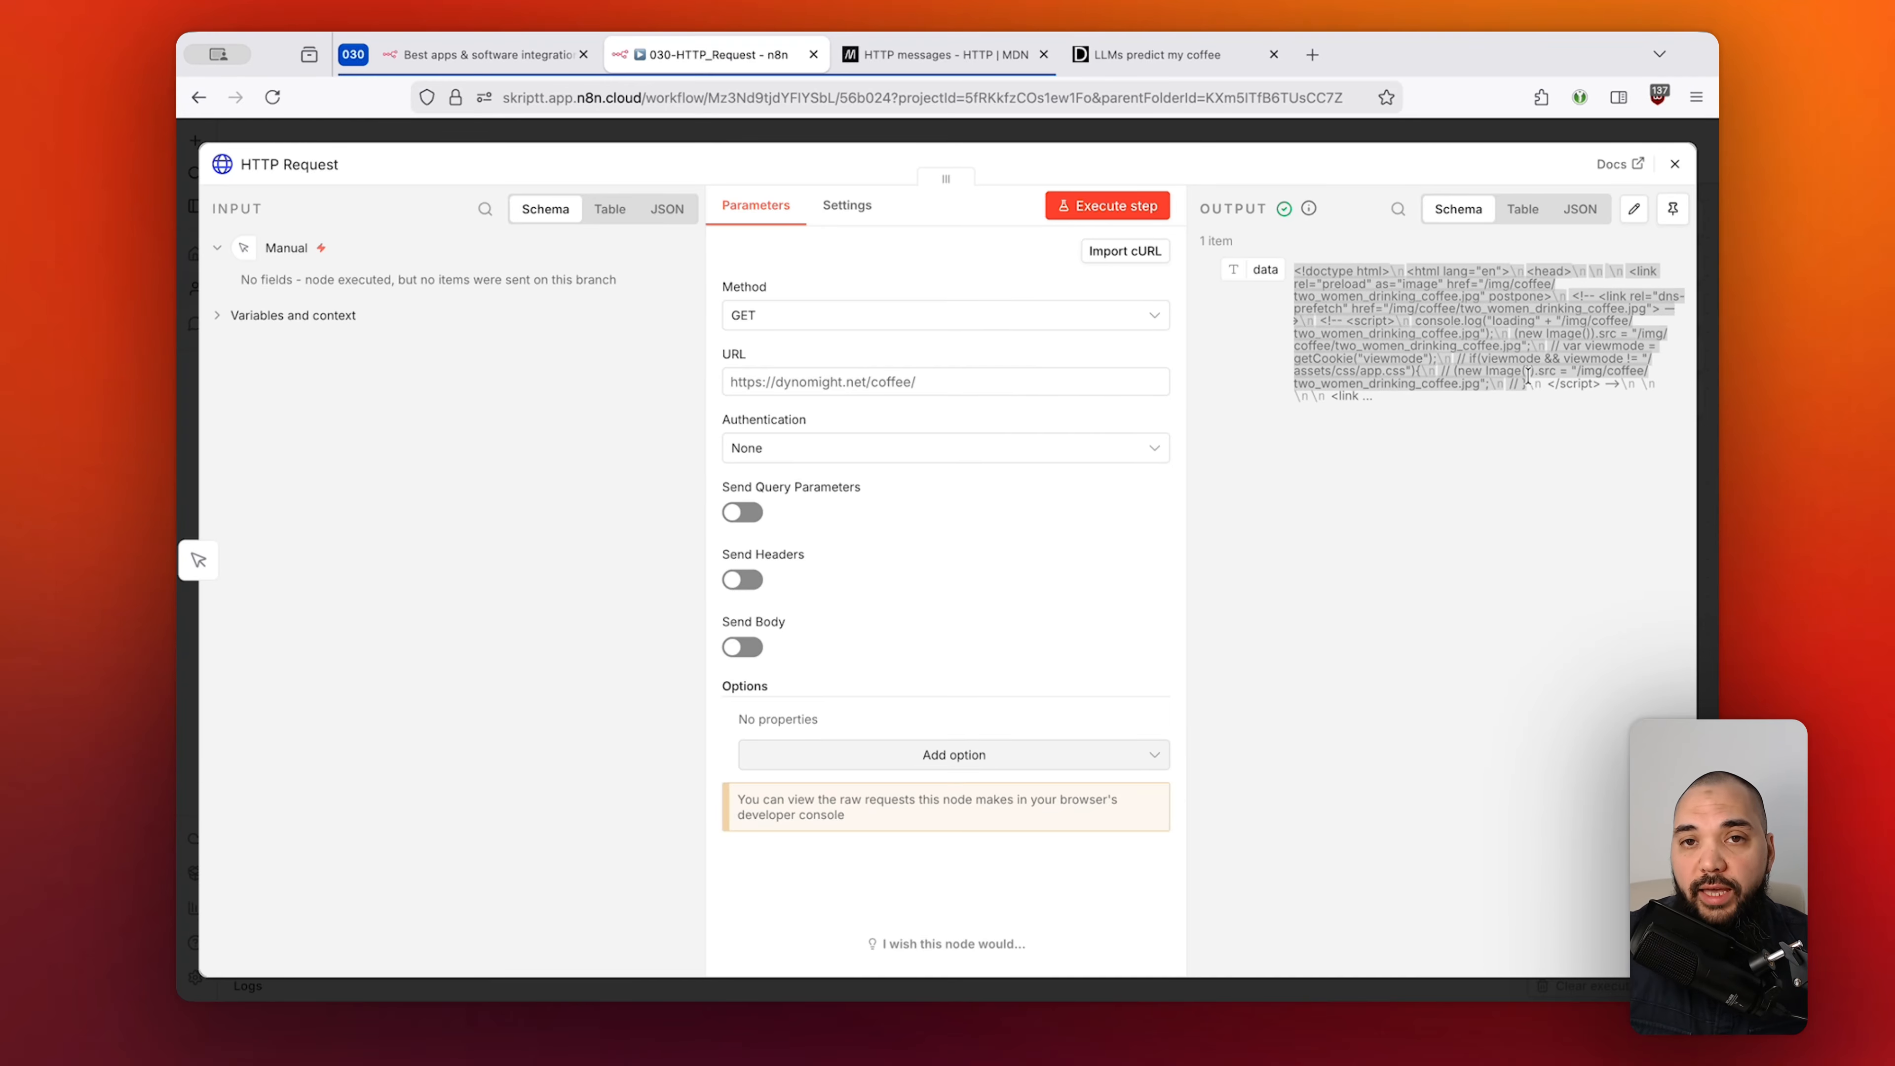
{"action": "left_click", "coordinate": [1173, 55]}
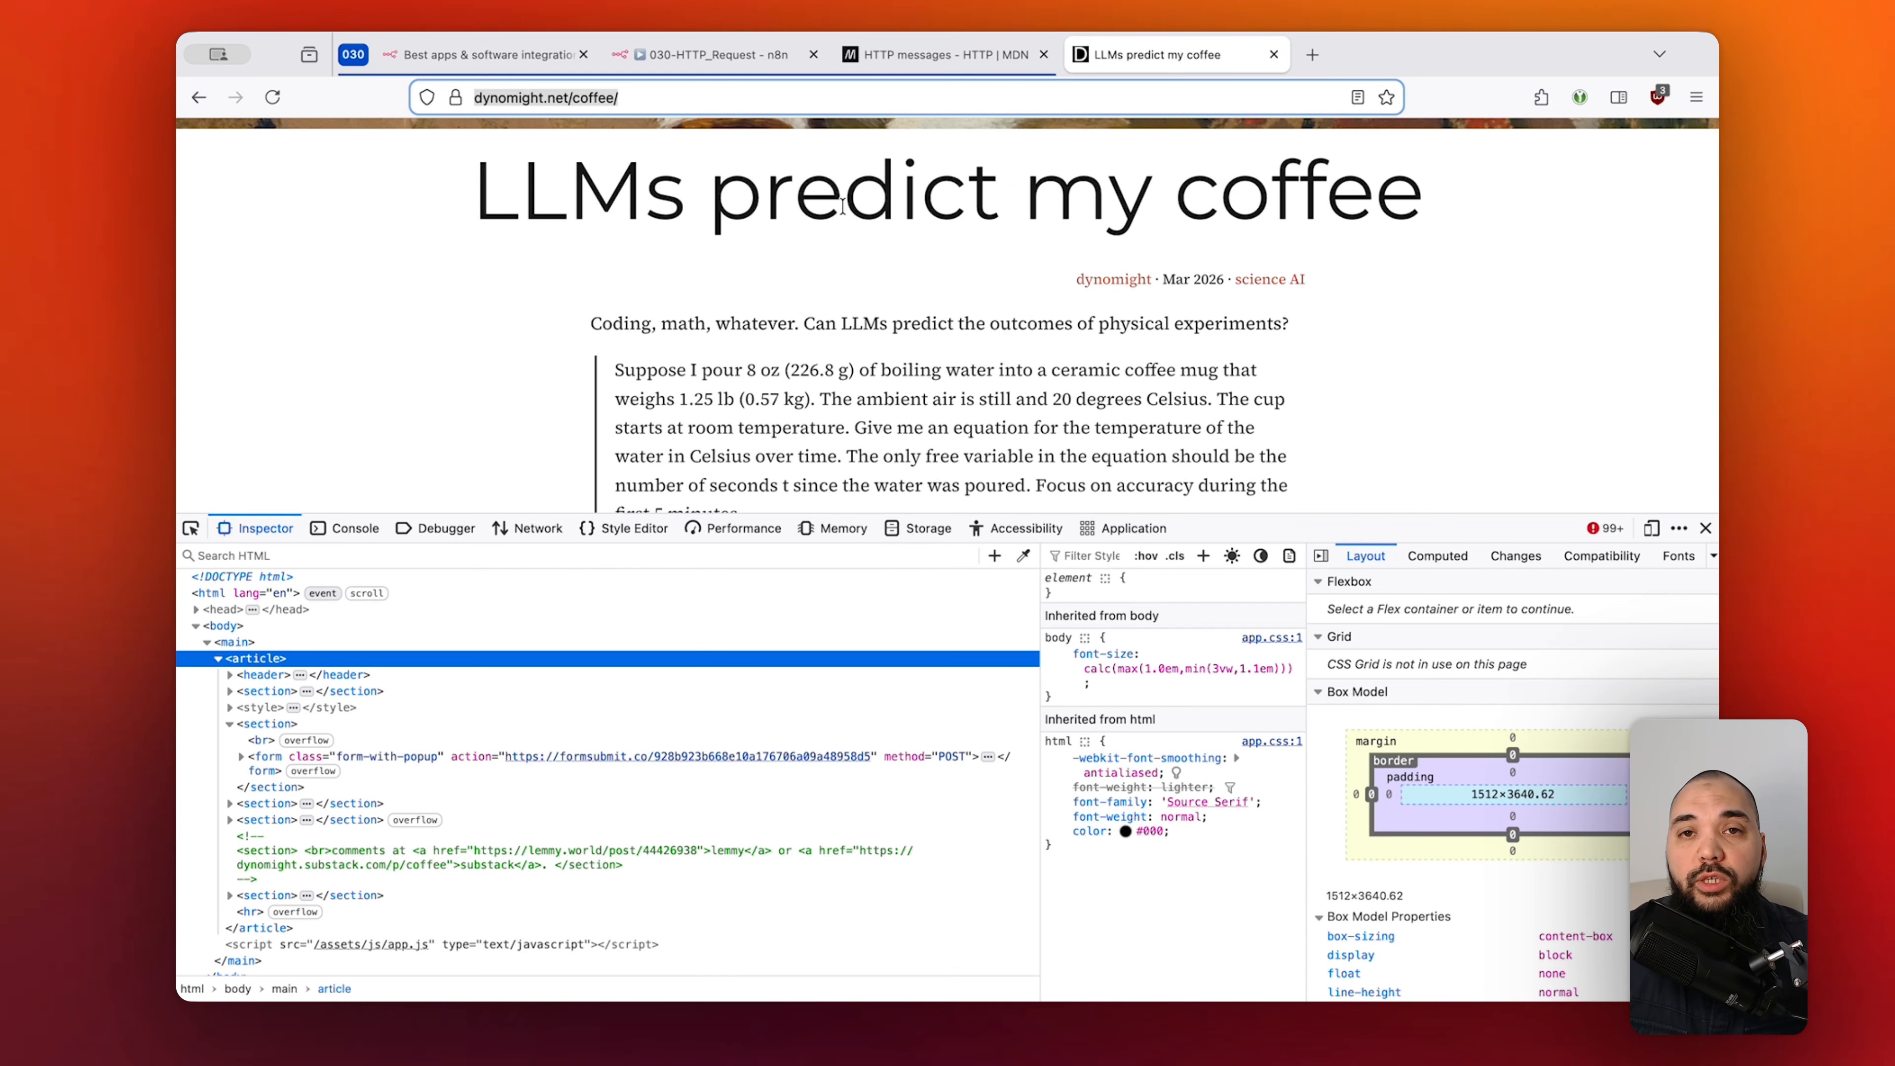
Leave the coffee article's Inspector and return to the 030-HTTP_Request n8n tab.
{"action": "right_click", "coordinate": [1138, 289]}
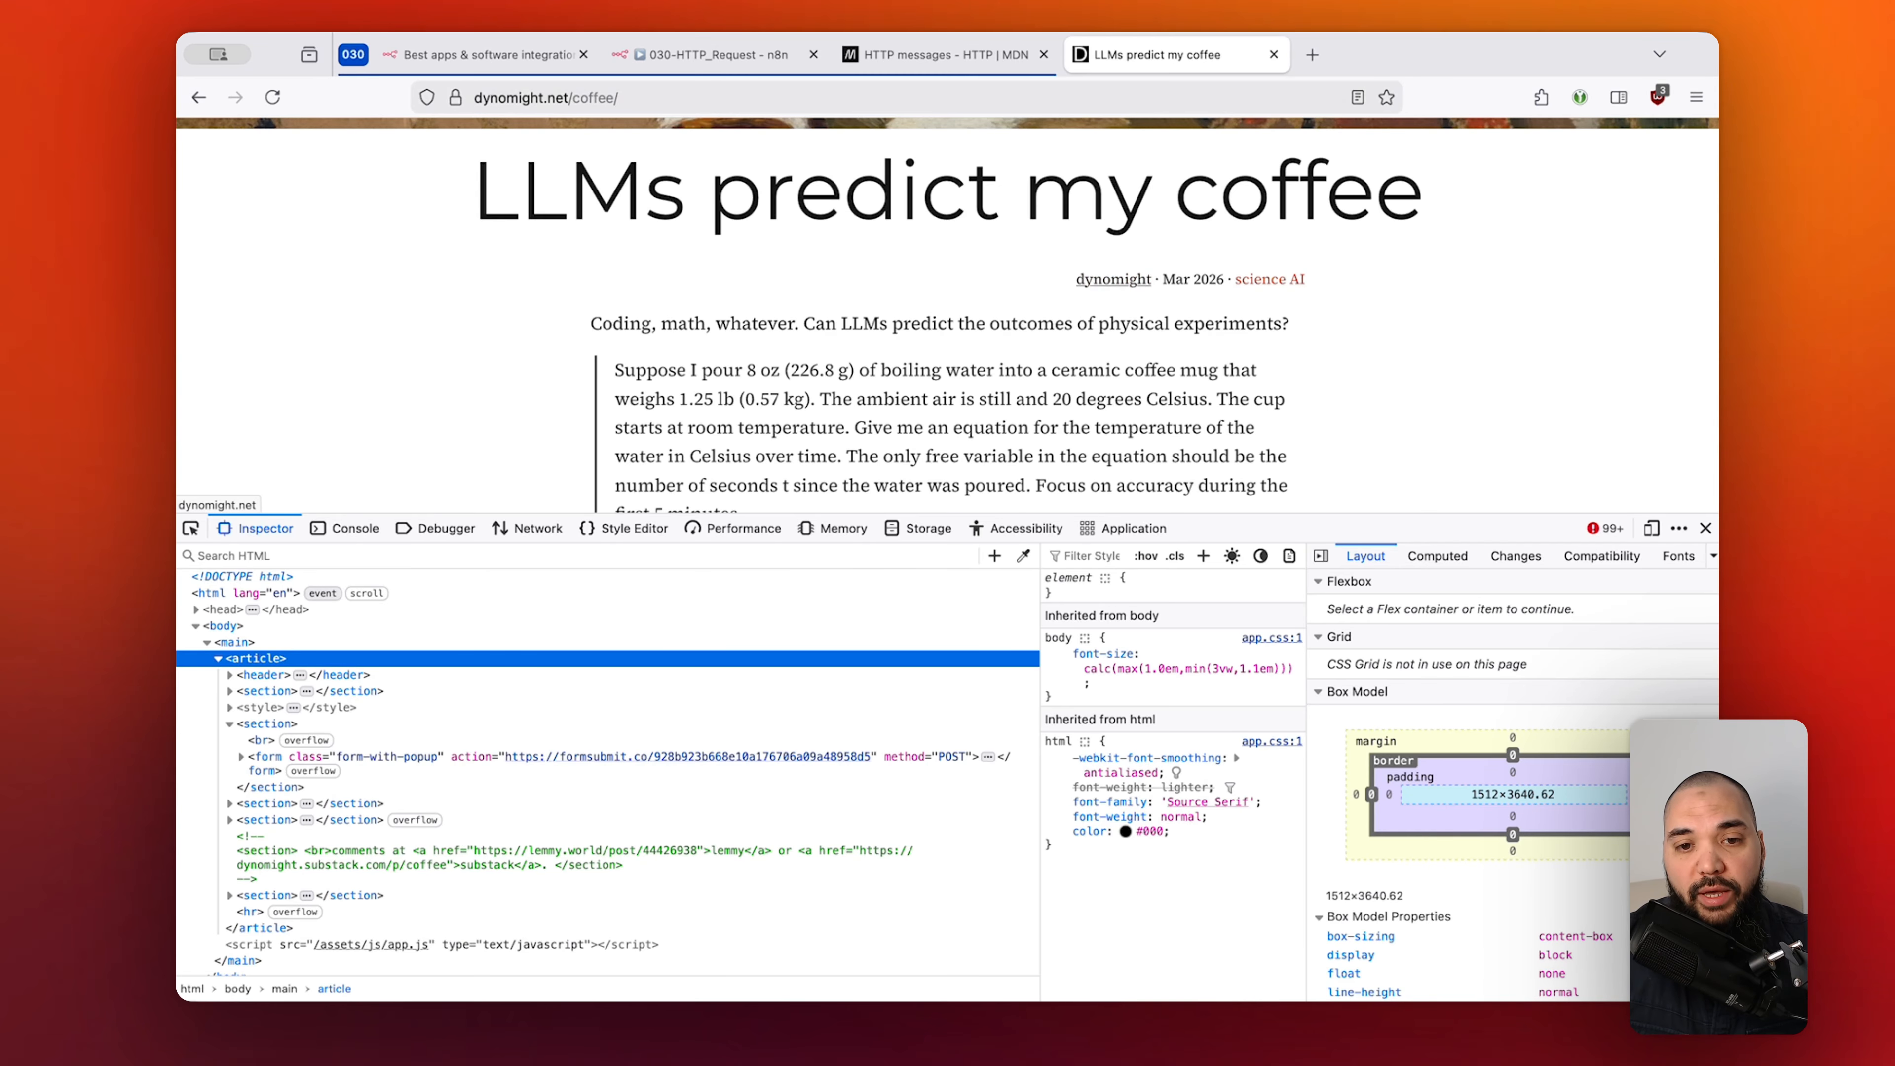
{"action": "left_click", "coordinate": [742, 61]}
Switch the HTTP Request output to Table view and scroll through the coffee page's HTML.
{"action": "left_click", "coordinate": [1429, 348]}
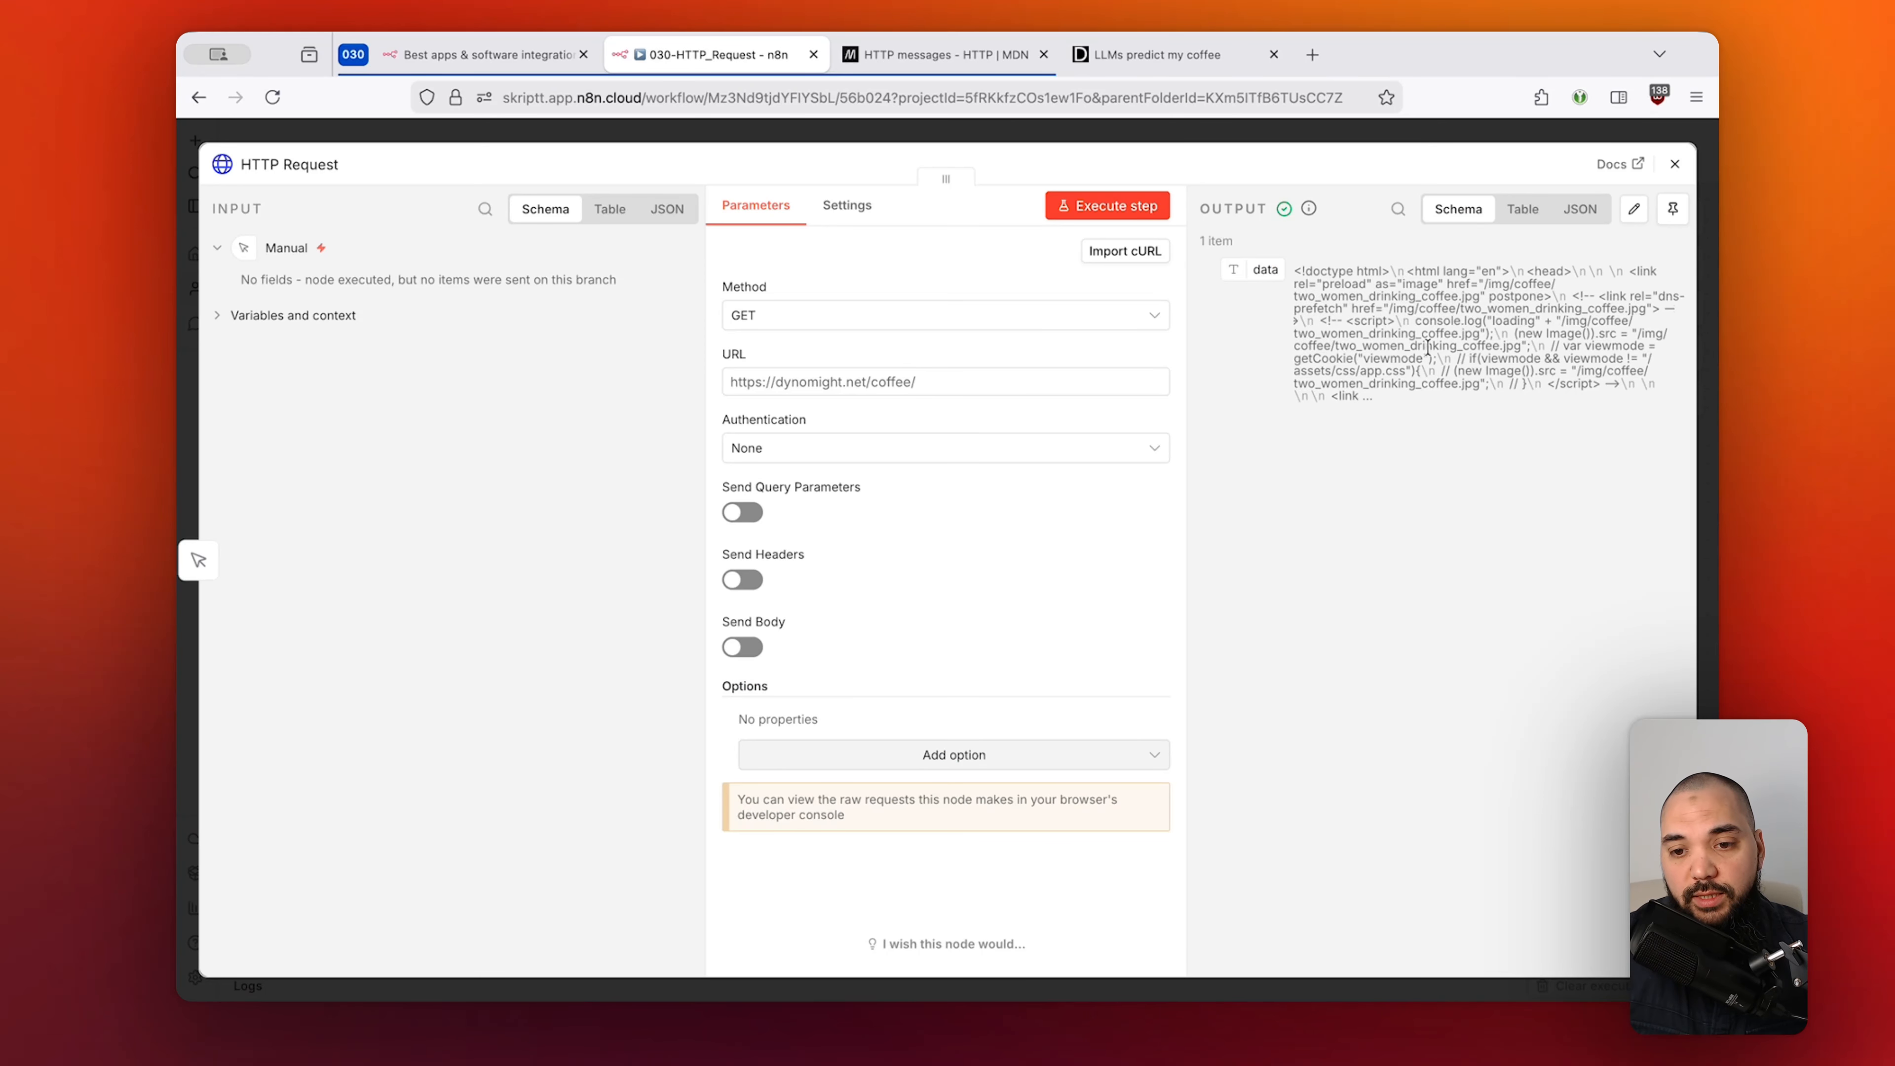
{"action": "left_click_drag", "start_coordinate": [1360, 307], "coordinate": [1542, 371]}
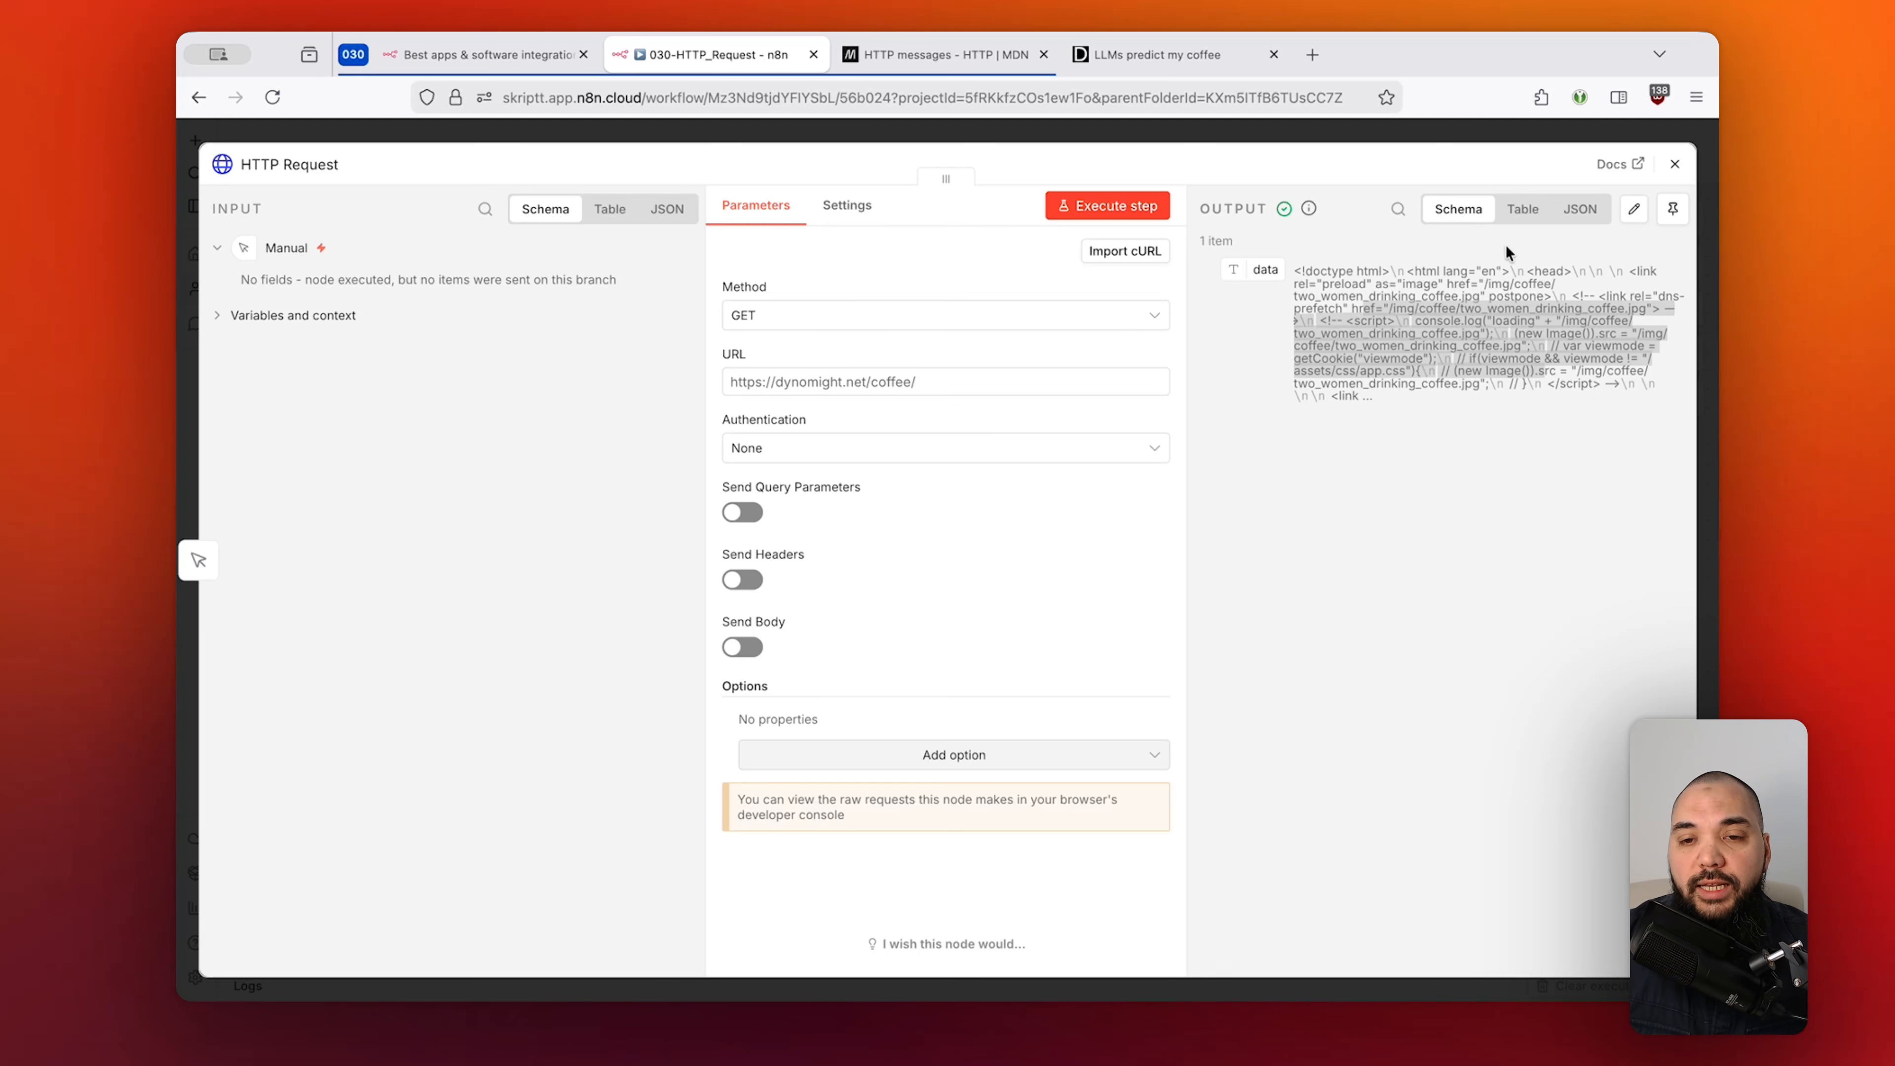
{"action": "left_click", "coordinate": [1433, 452]}
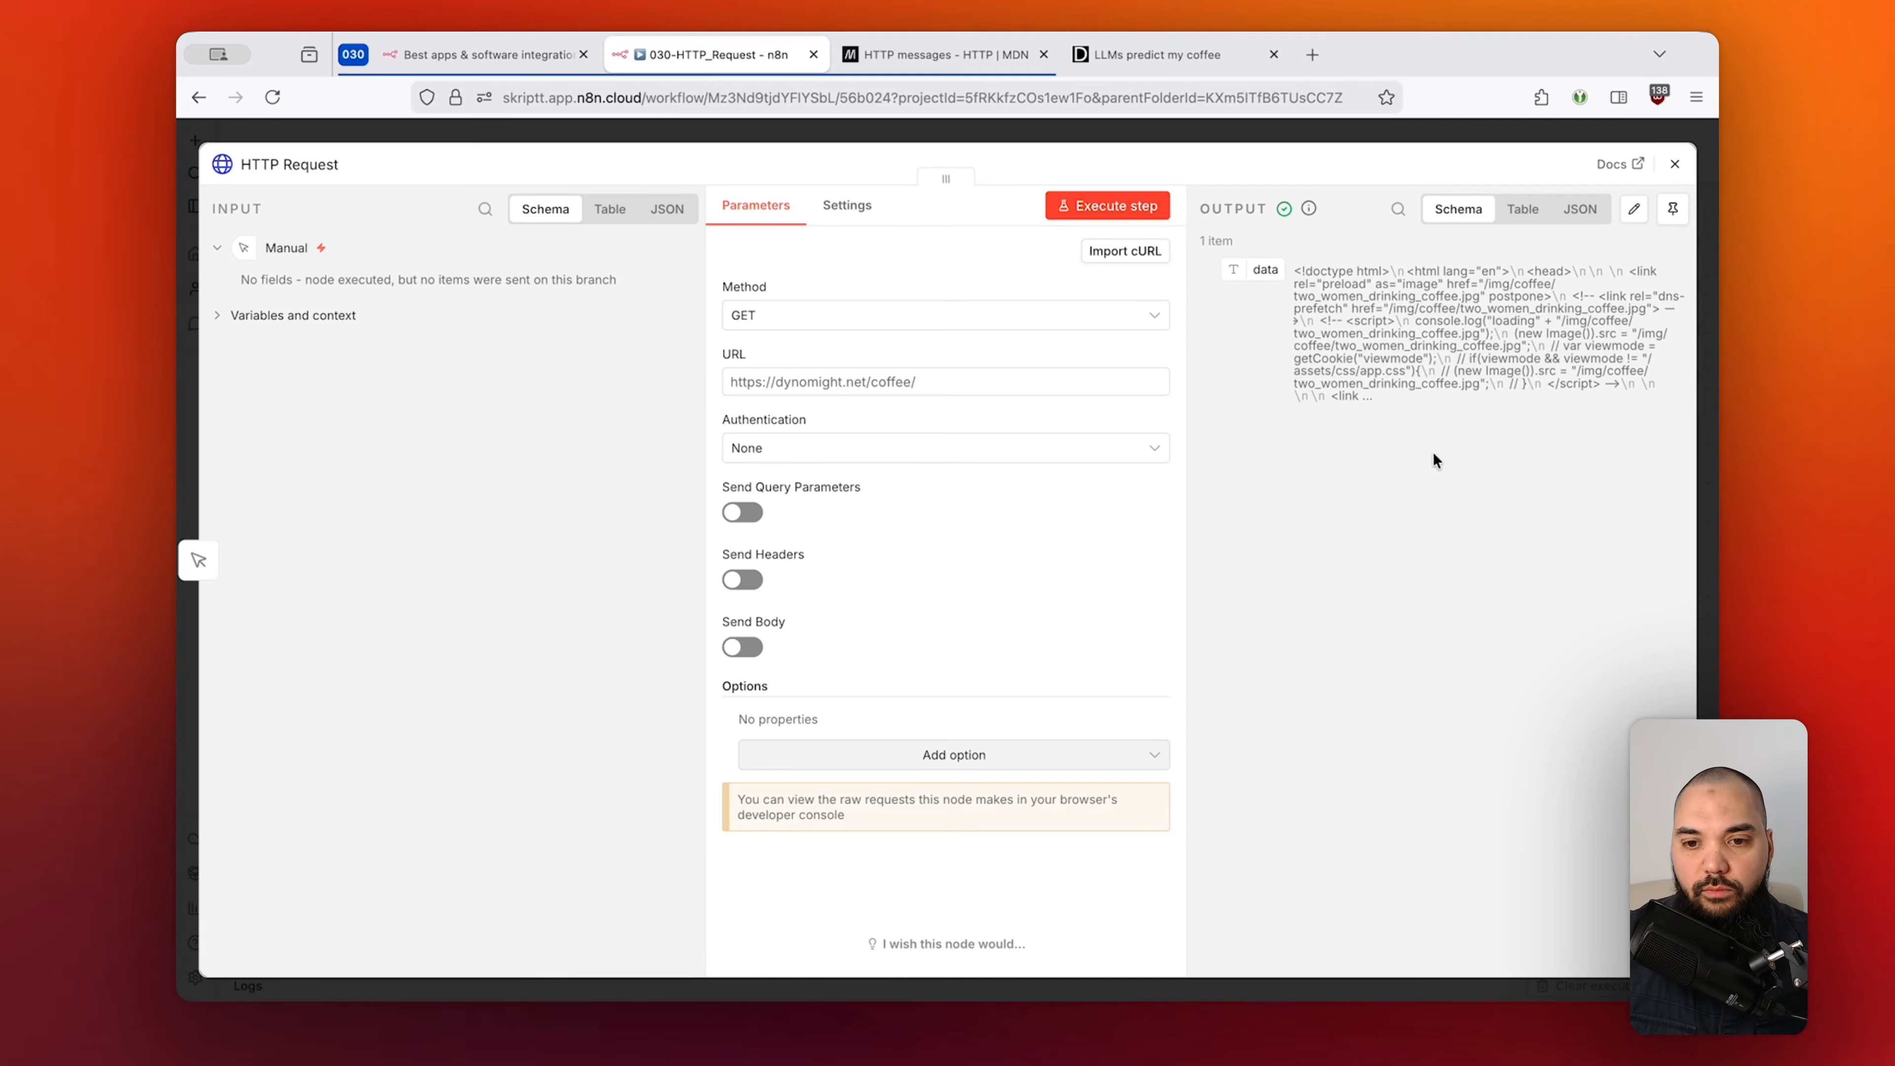
{"action": "left_click", "coordinate": [1520, 207]}
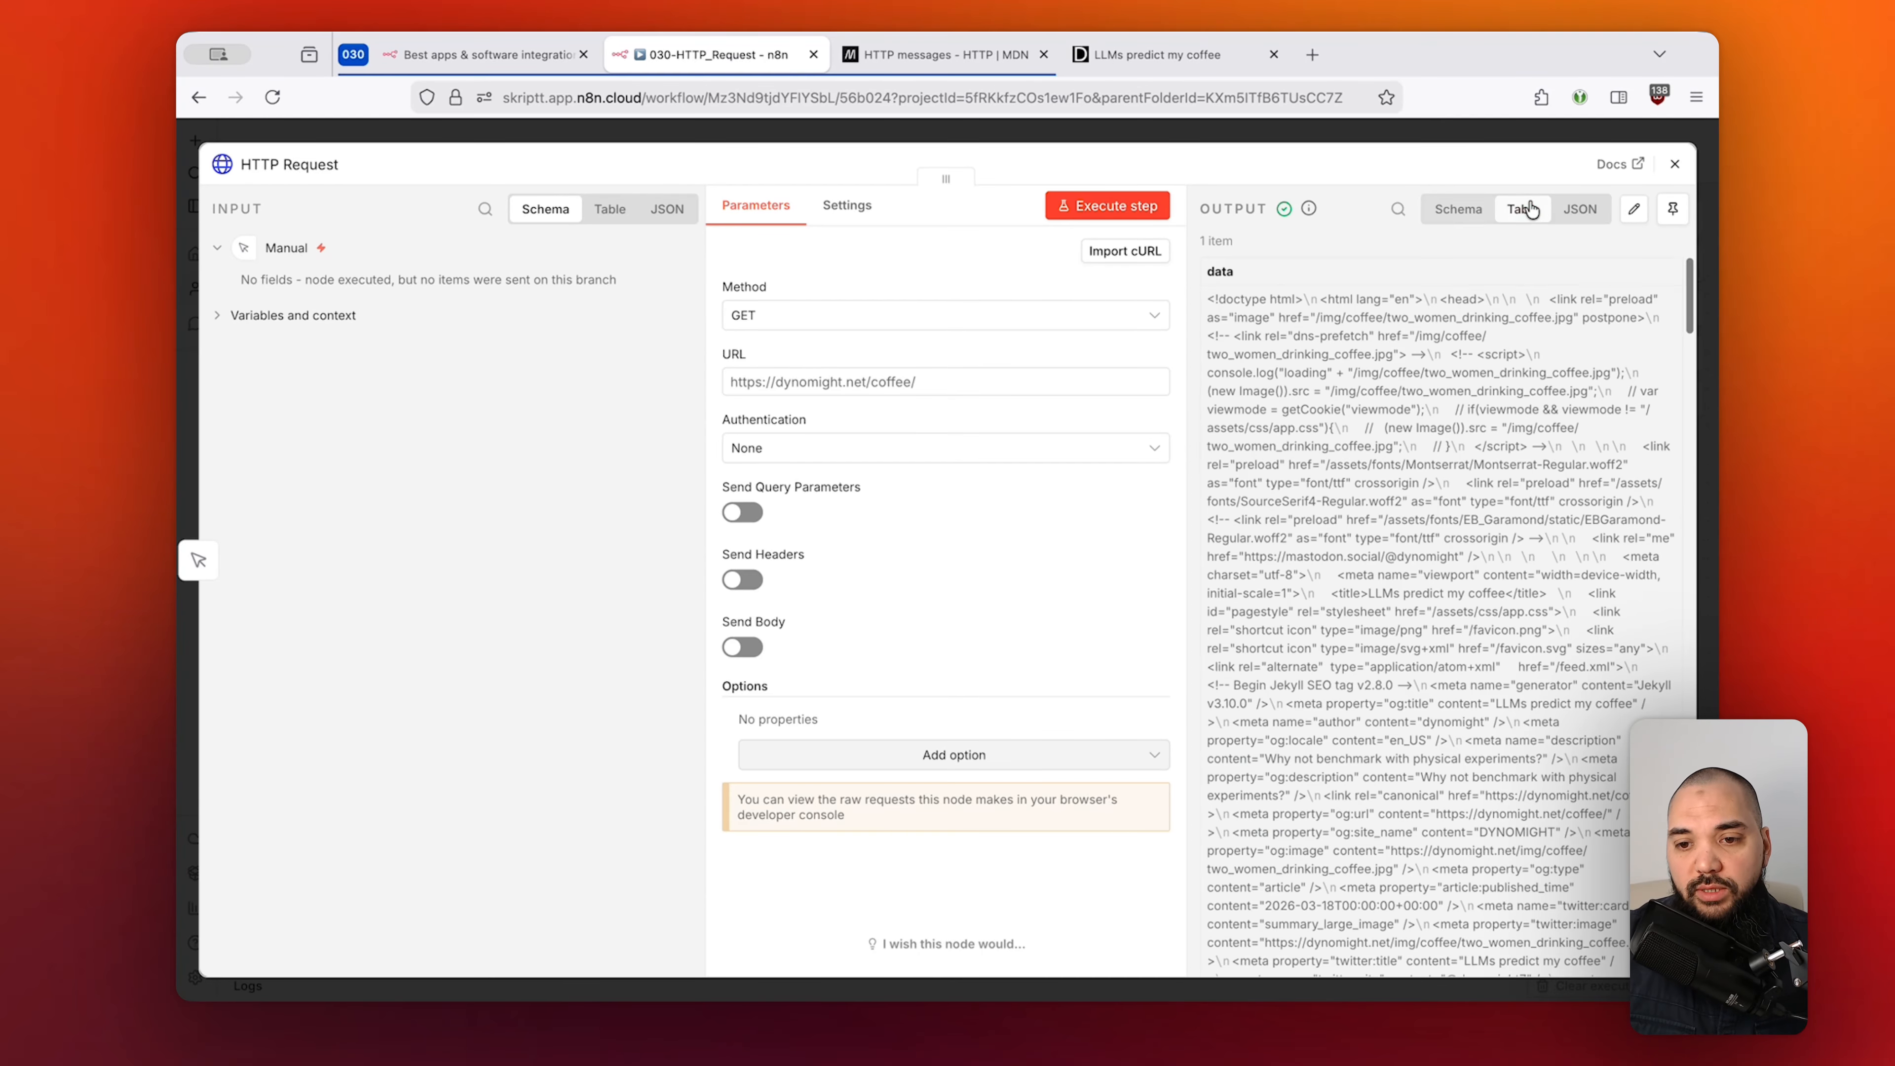
{"action": "scroll", "coordinate": [1356, 432], "scroll_direction": "down", "scroll_amount": 3}
{"action": "scroll", "coordinate": [1356, 431], "scroll_direction": "down", "scroll_amount": 15}
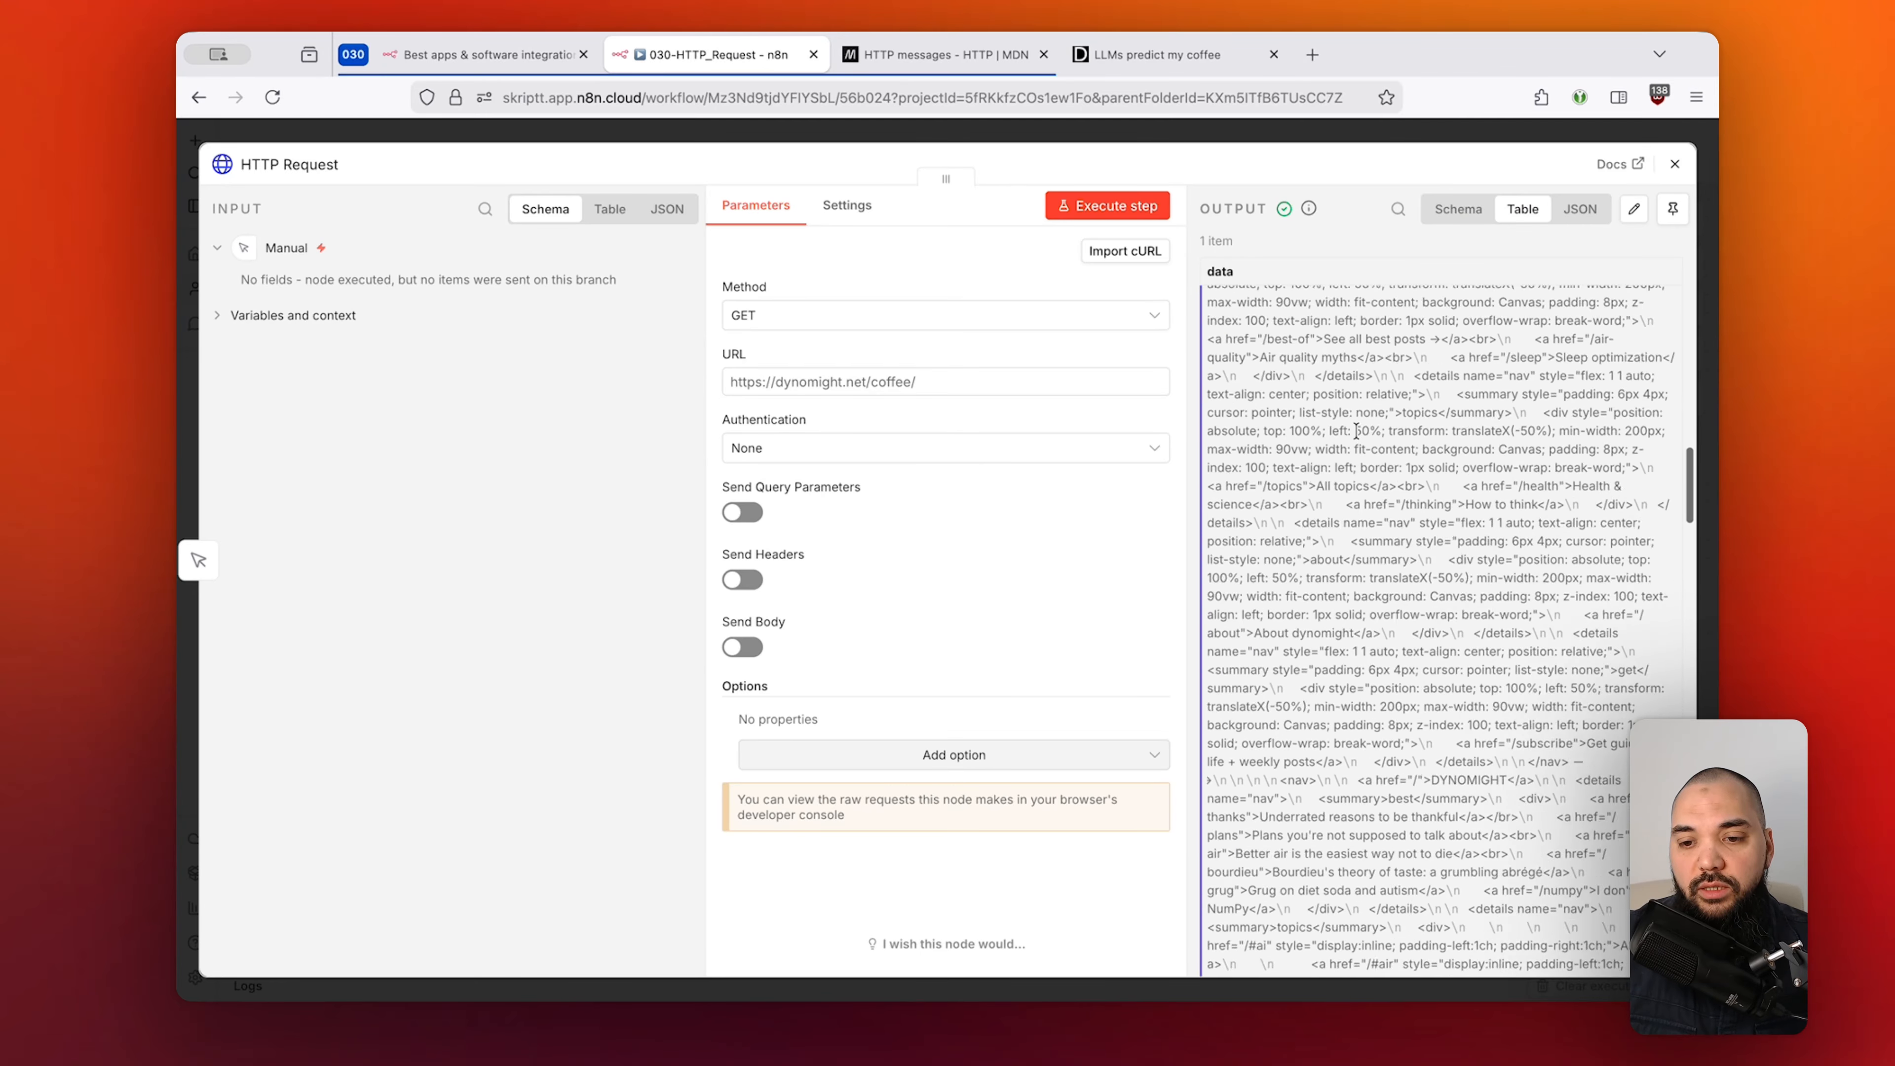
{"action": "scroll", "coordinate": [1356, 432], "scroll_direction": "down", "scroll_amount": 20}
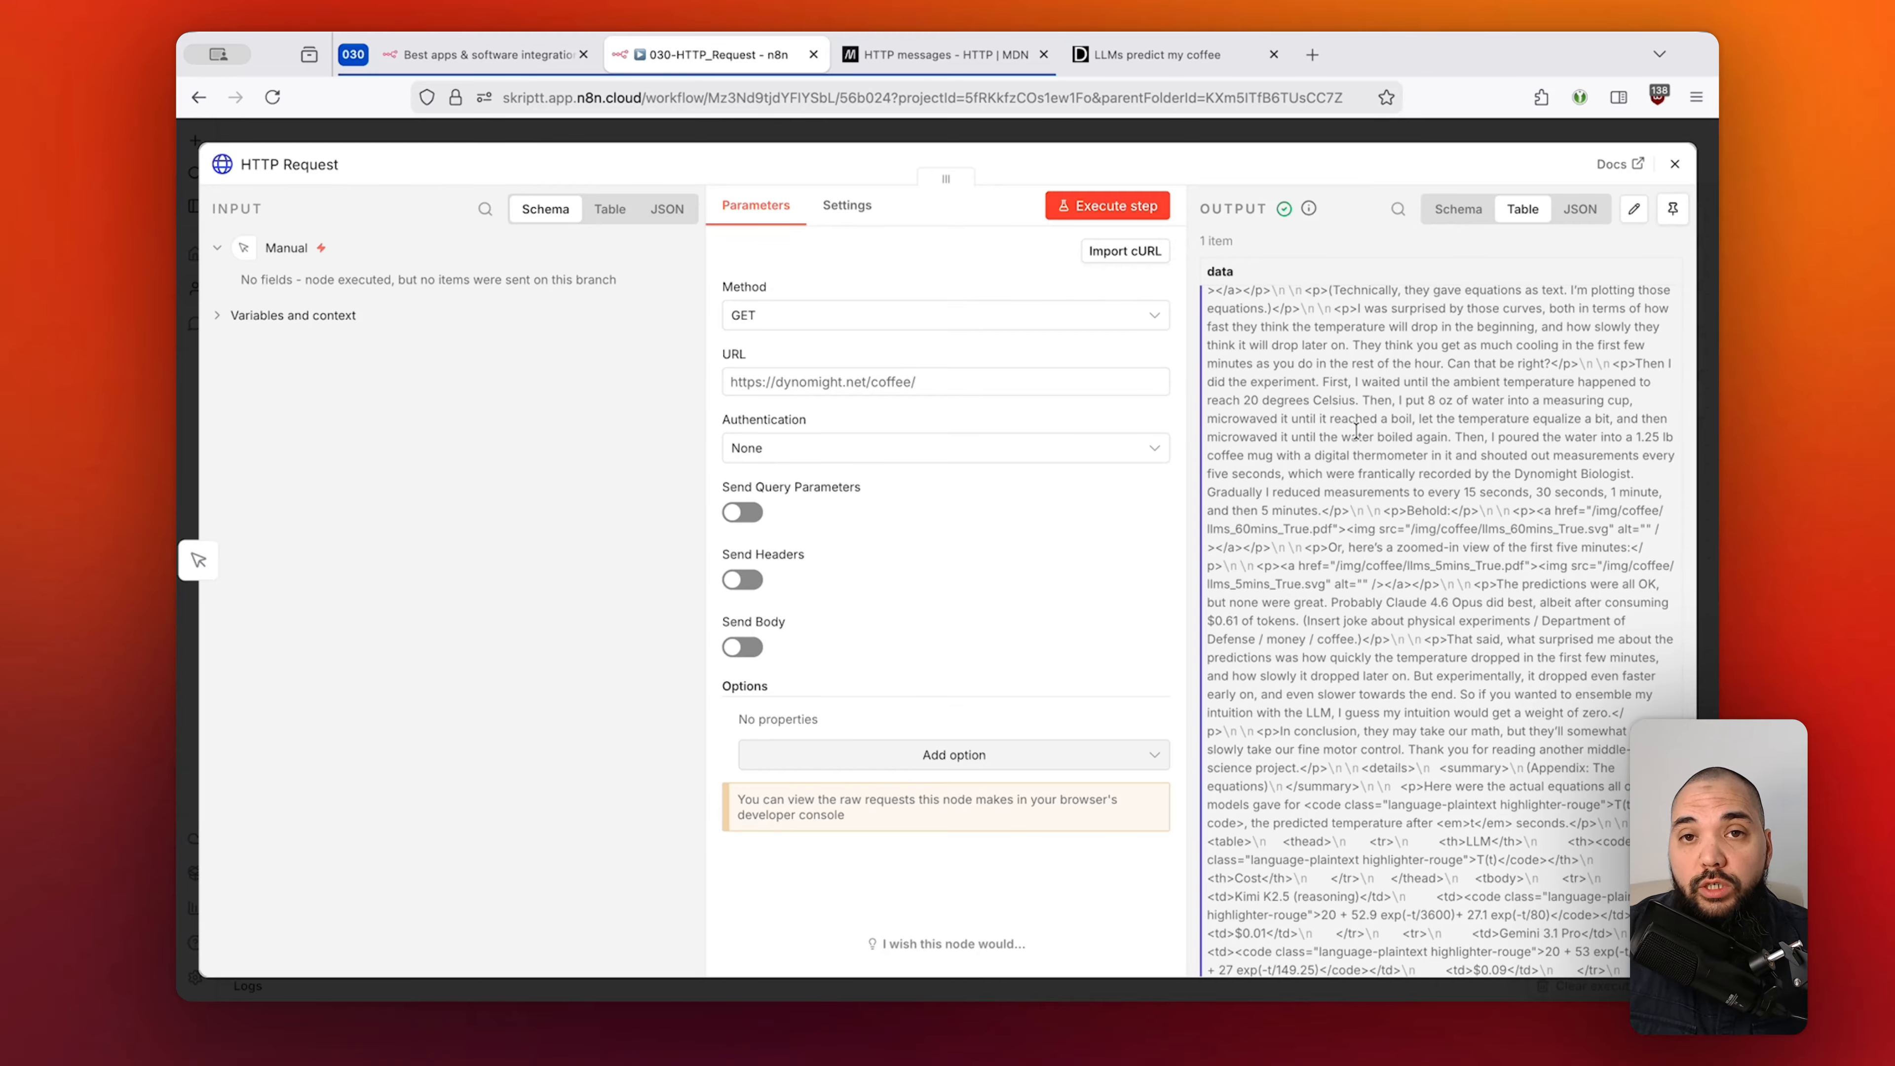
{"action": "scroll", "coordinate": [1356, 431], "scroll_direction": "up", "scroll_amount": 3}
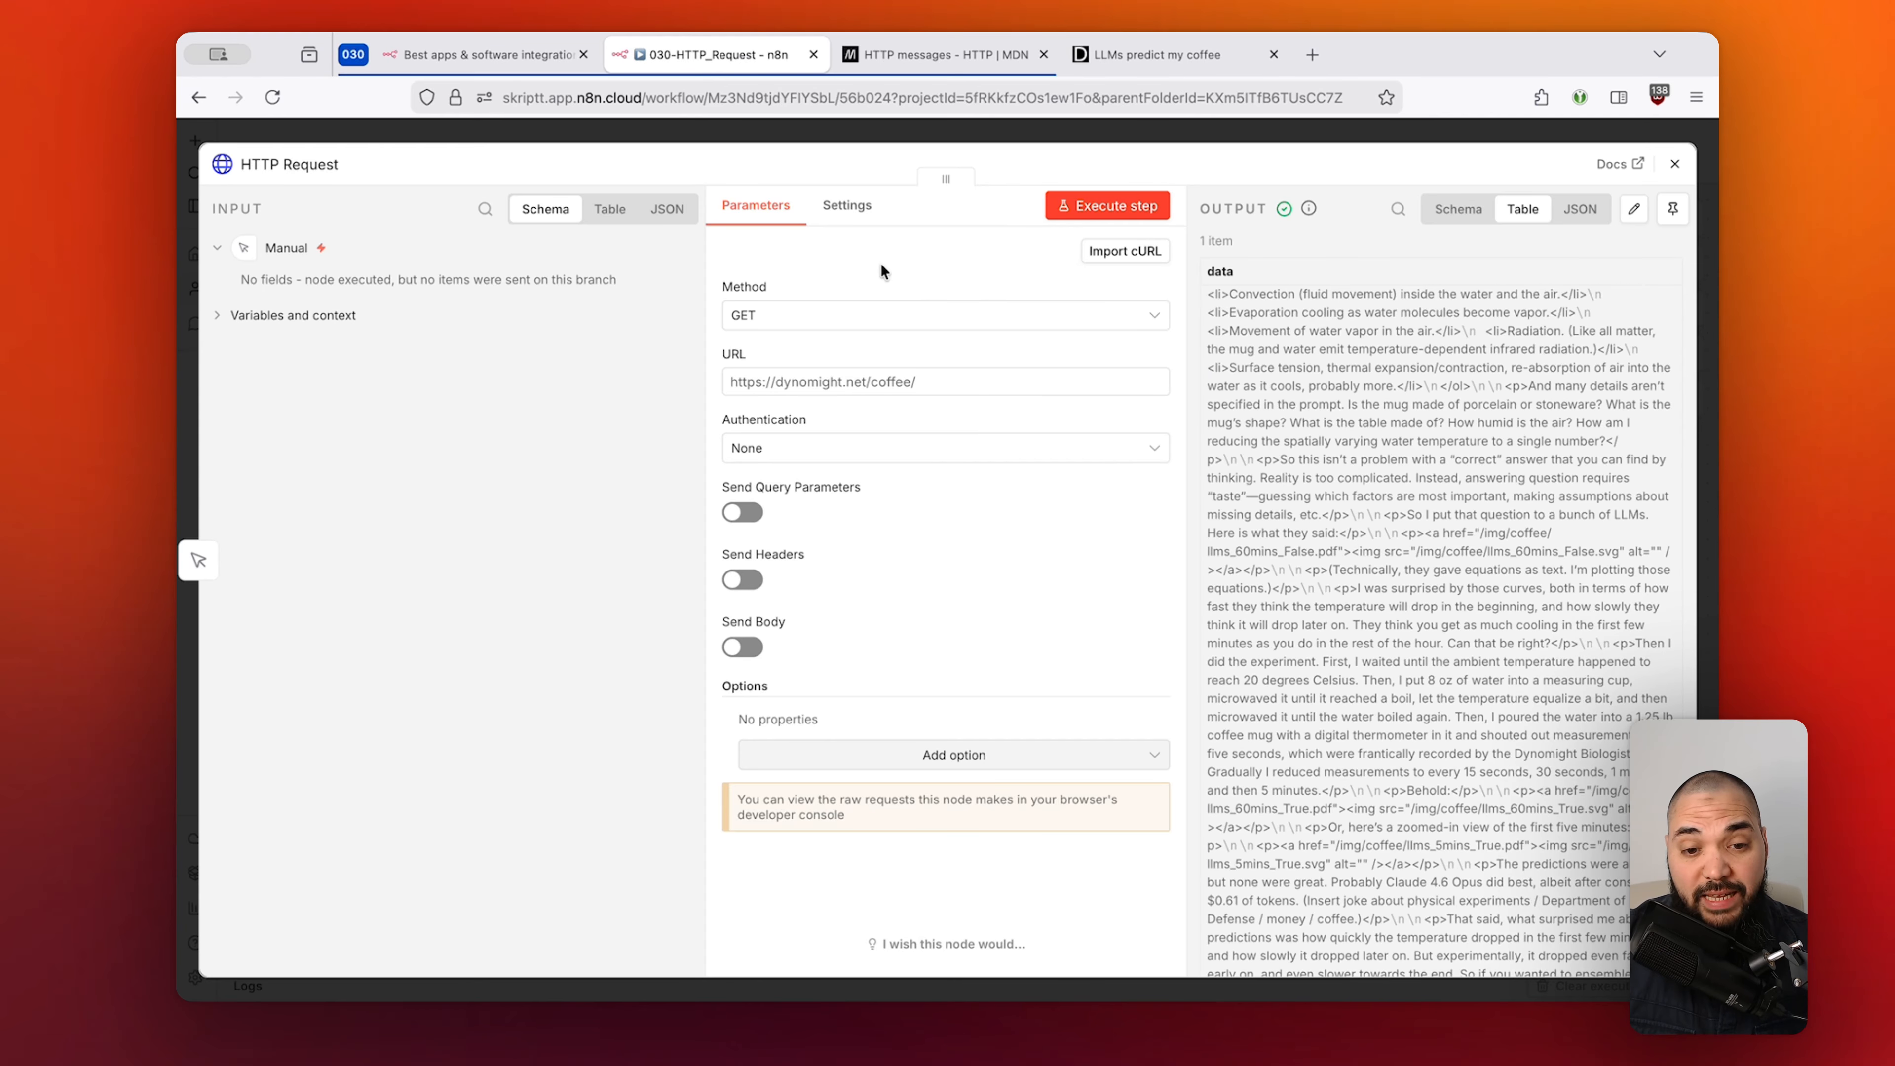
{"action": "left_click_drag", "start_coordinate": [962, 388], "coordinate": [725, 382]}
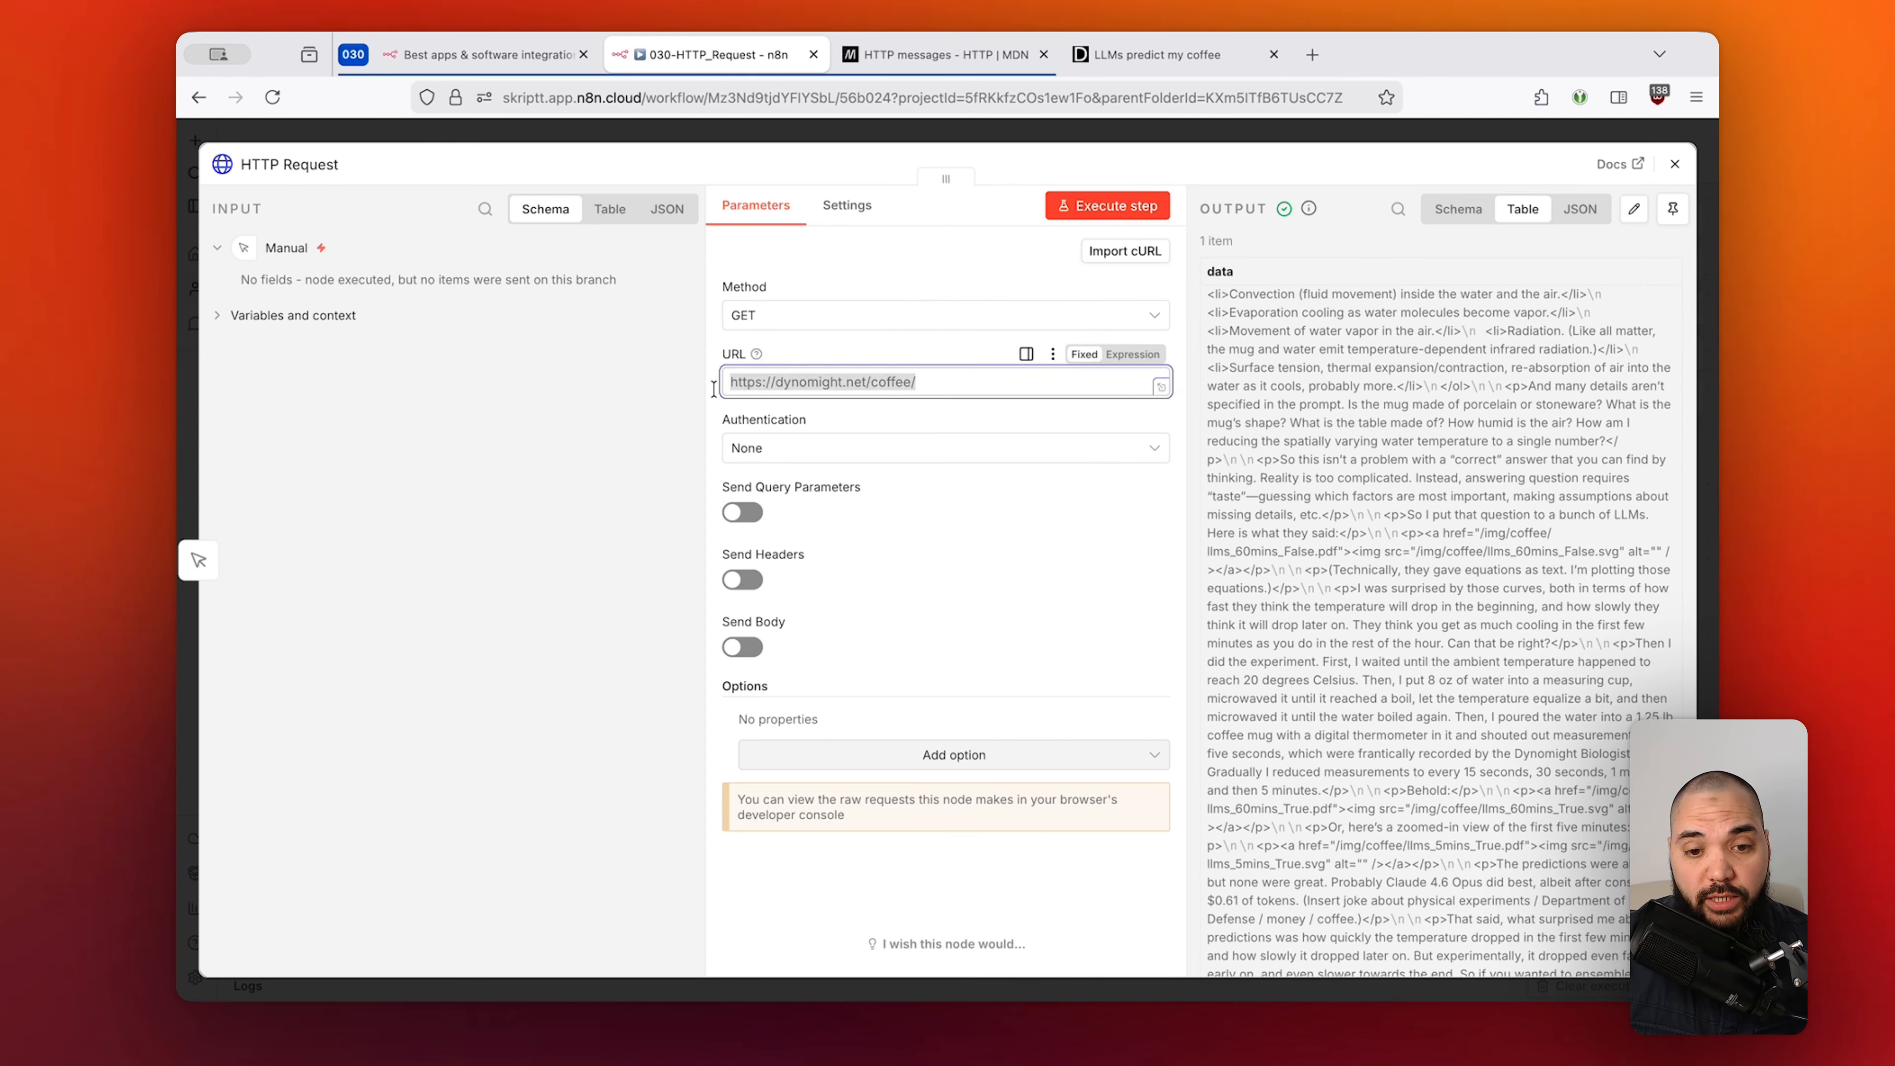
Review the coffee page HTML, with its navigation links, in the HTTP Request node's output.
{"action": "left_click", "coordinate": [957, 251]}
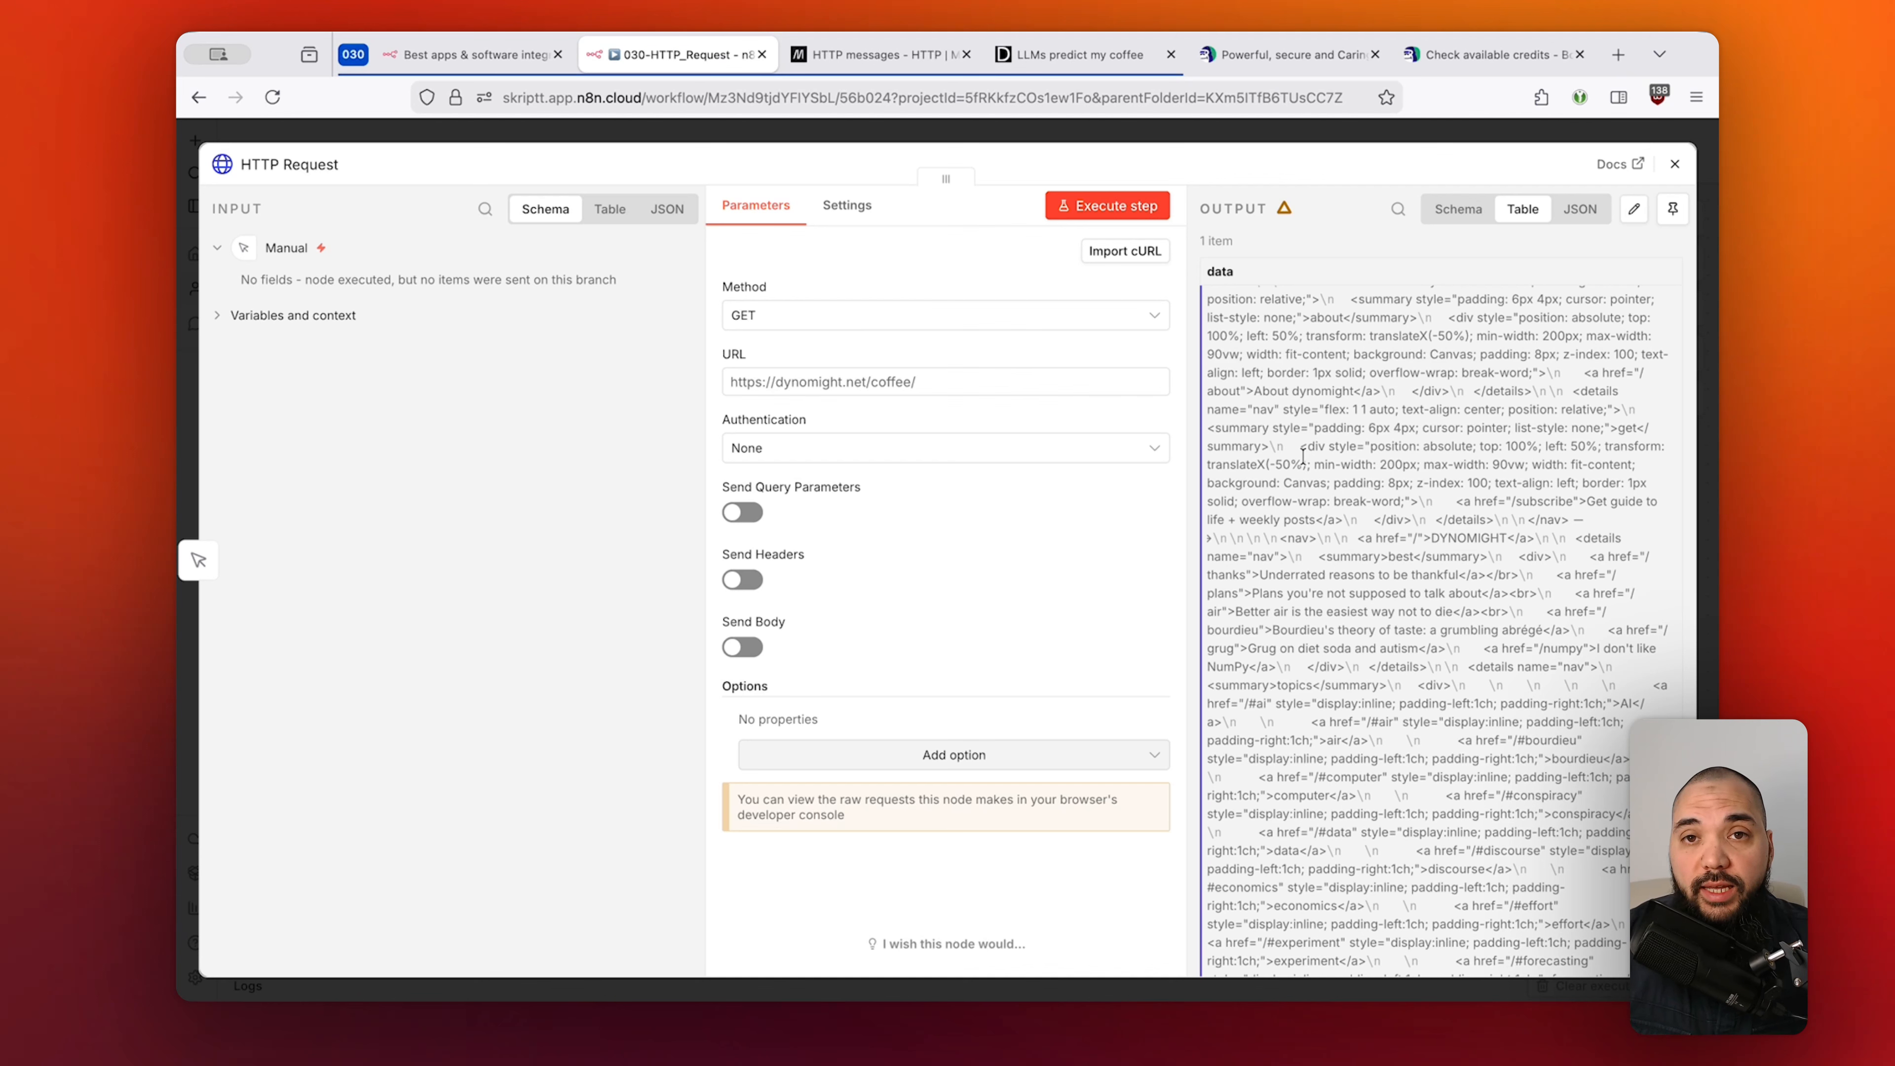
{"action": "left_click_drag", "start_coordinate": [1249, 374], "coordinate": [1504, 568]}
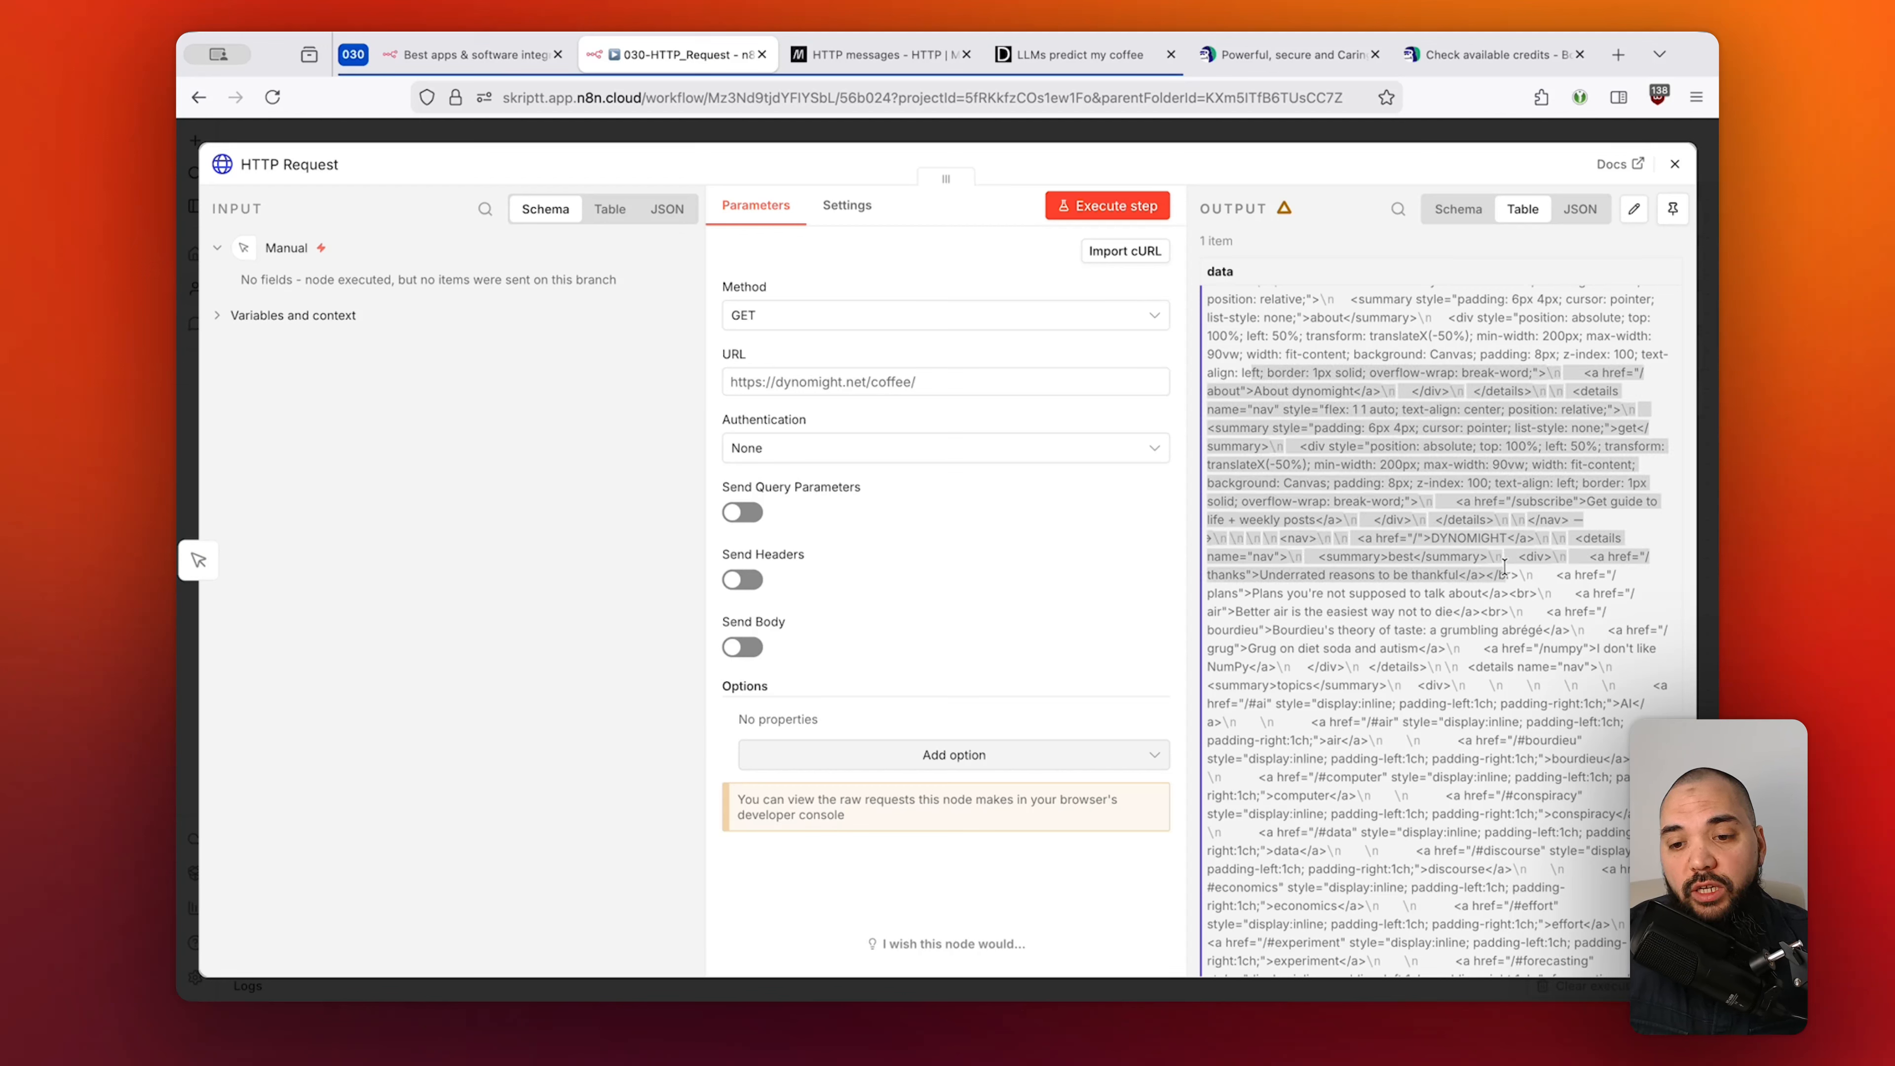
{"action": "left_click", "coordinate": [1505, 567]}
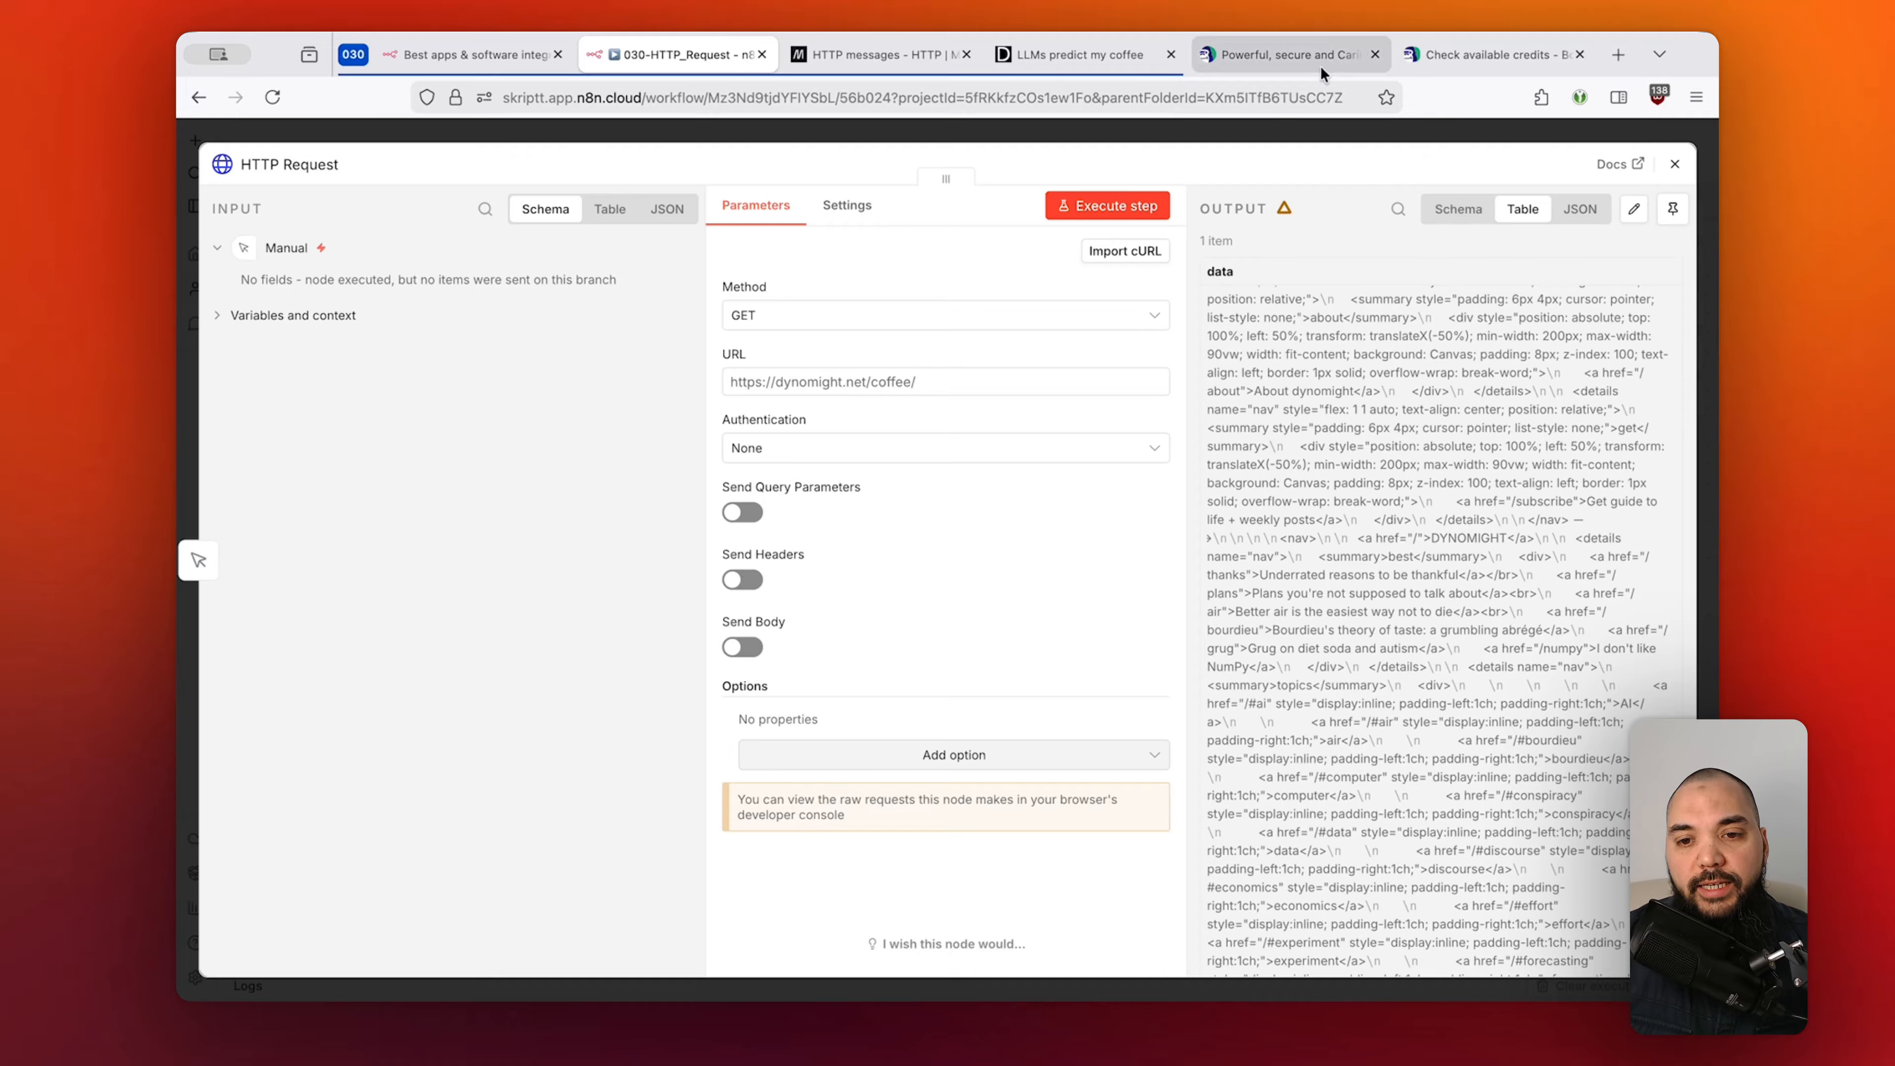
{"action": "mouse_move", "coordinate": [1318, 50]}
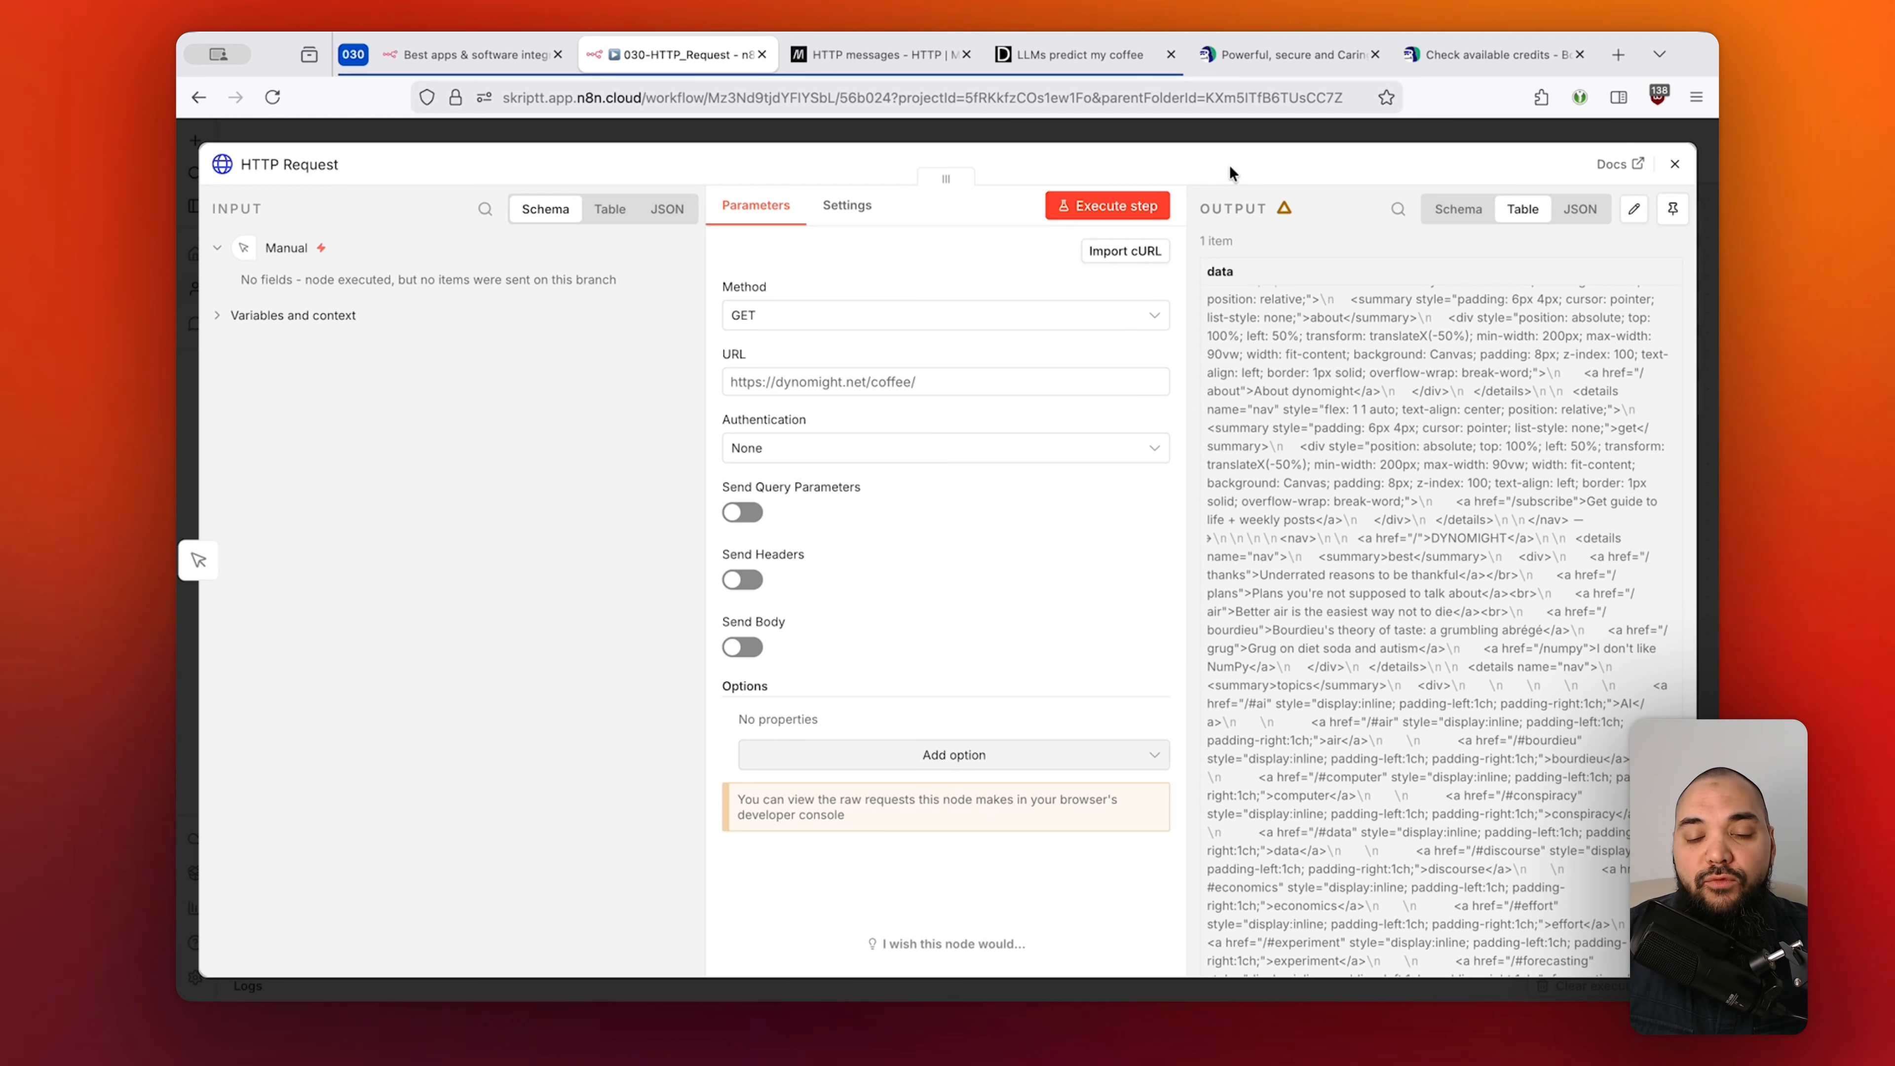
Search the next-step node list for 'bouncer', finding only NeverBounce, then view the Bouncer website.
{"action": "left_click", "coordinate": [1272, 128]}
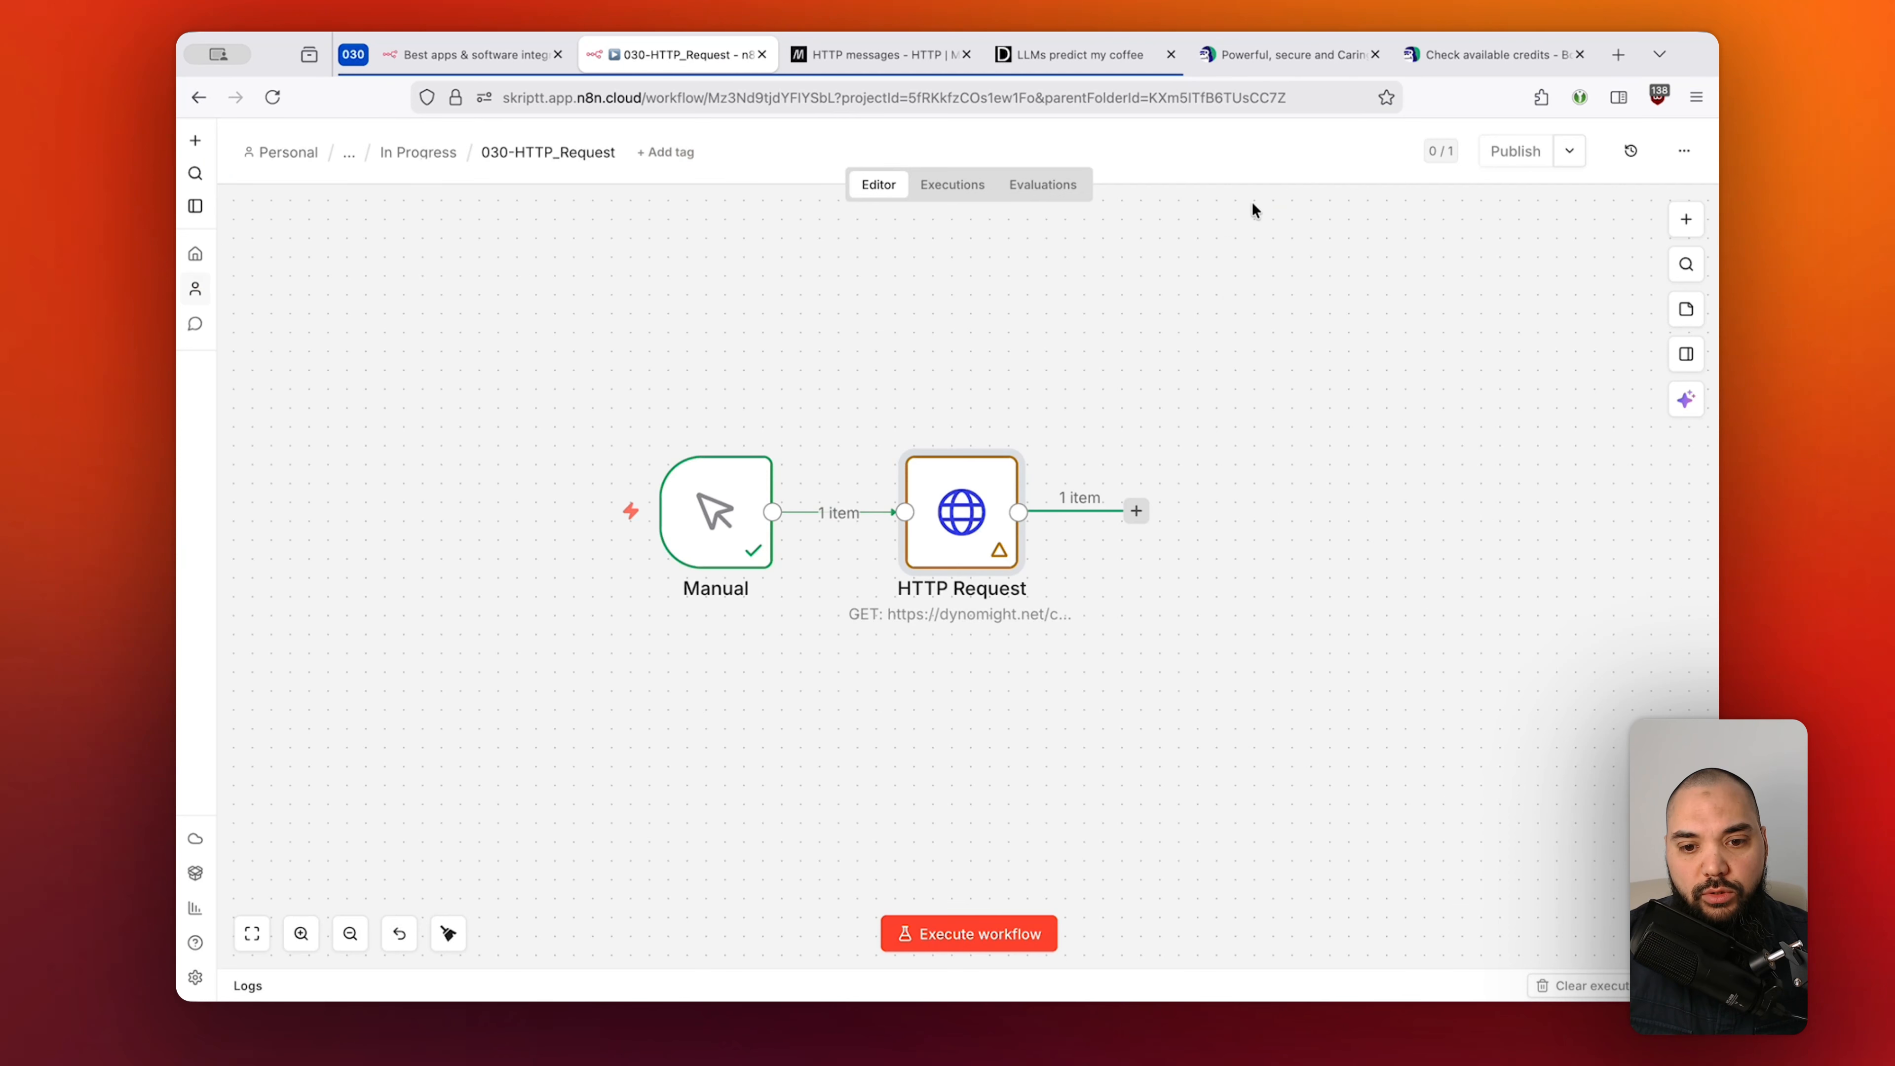
{"action": "left_click", "coordinate": [1136, 512]}
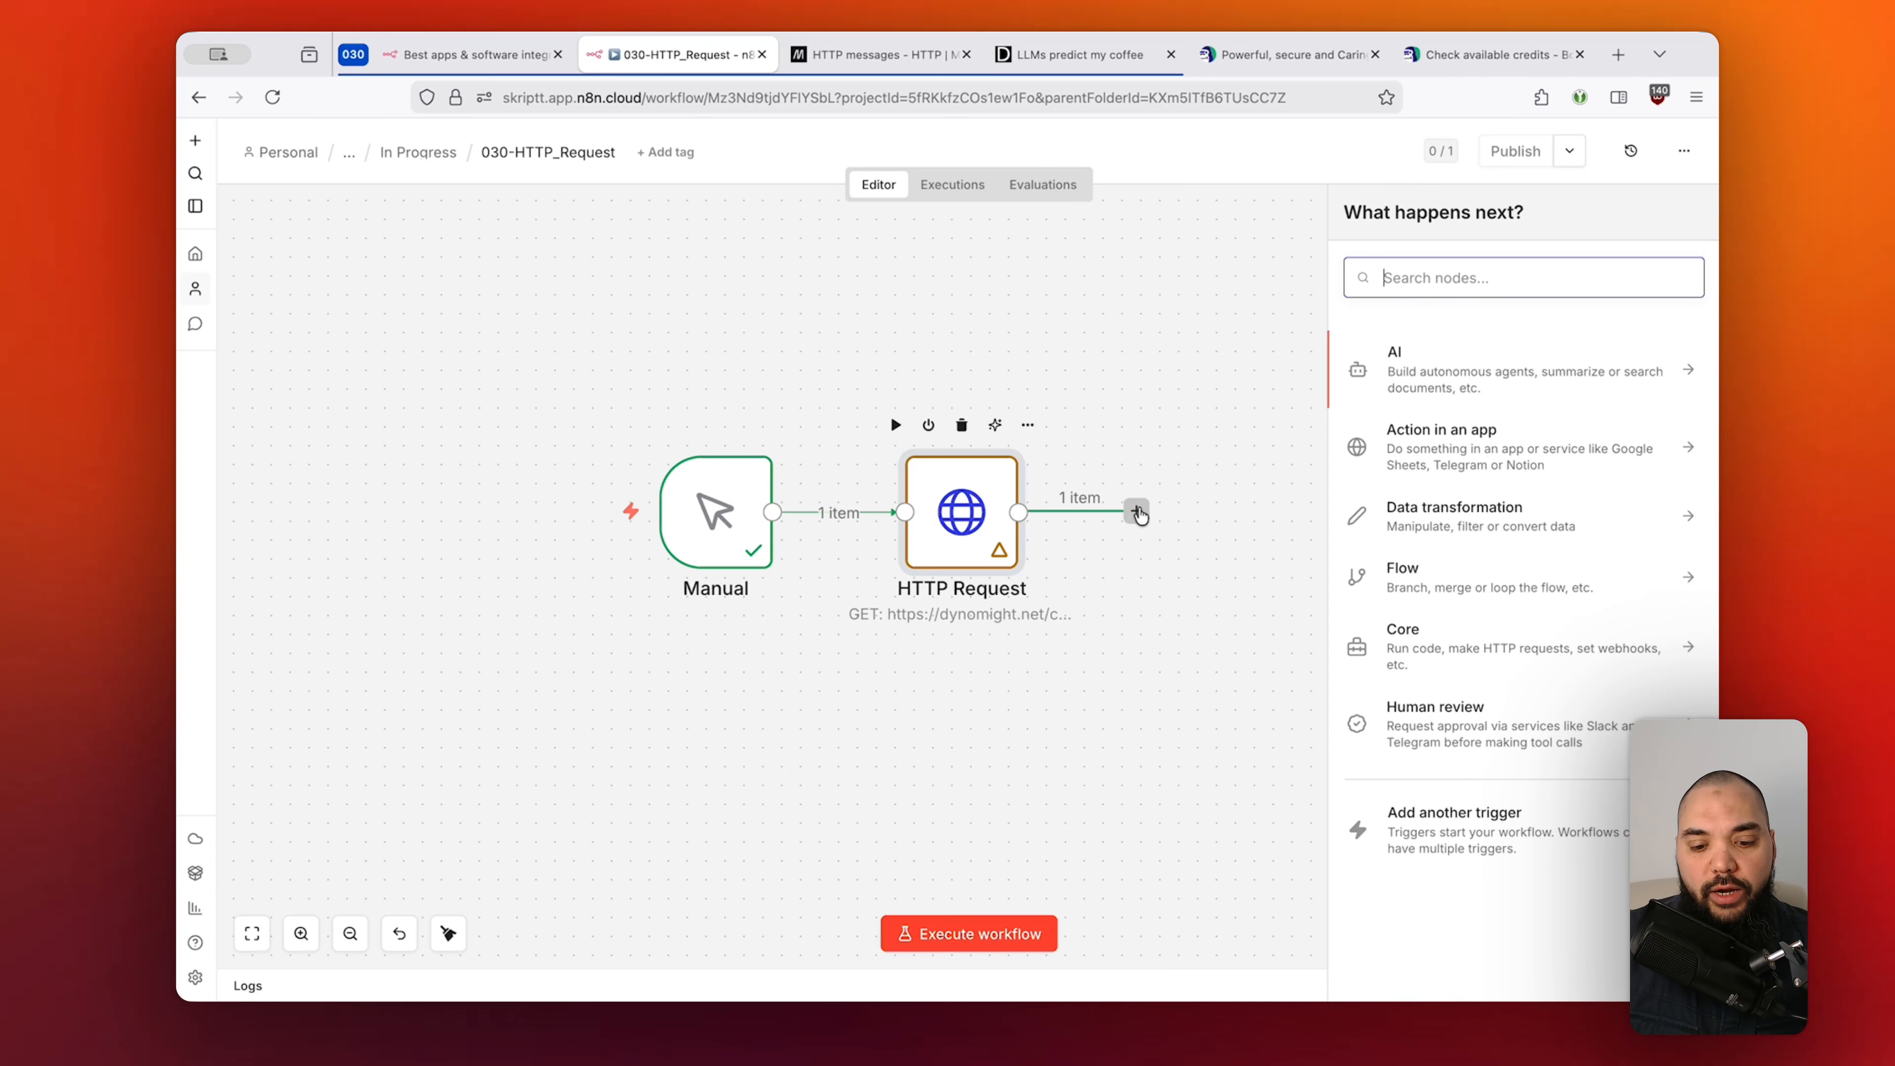
{"action": "type", "text": "bouncer"}
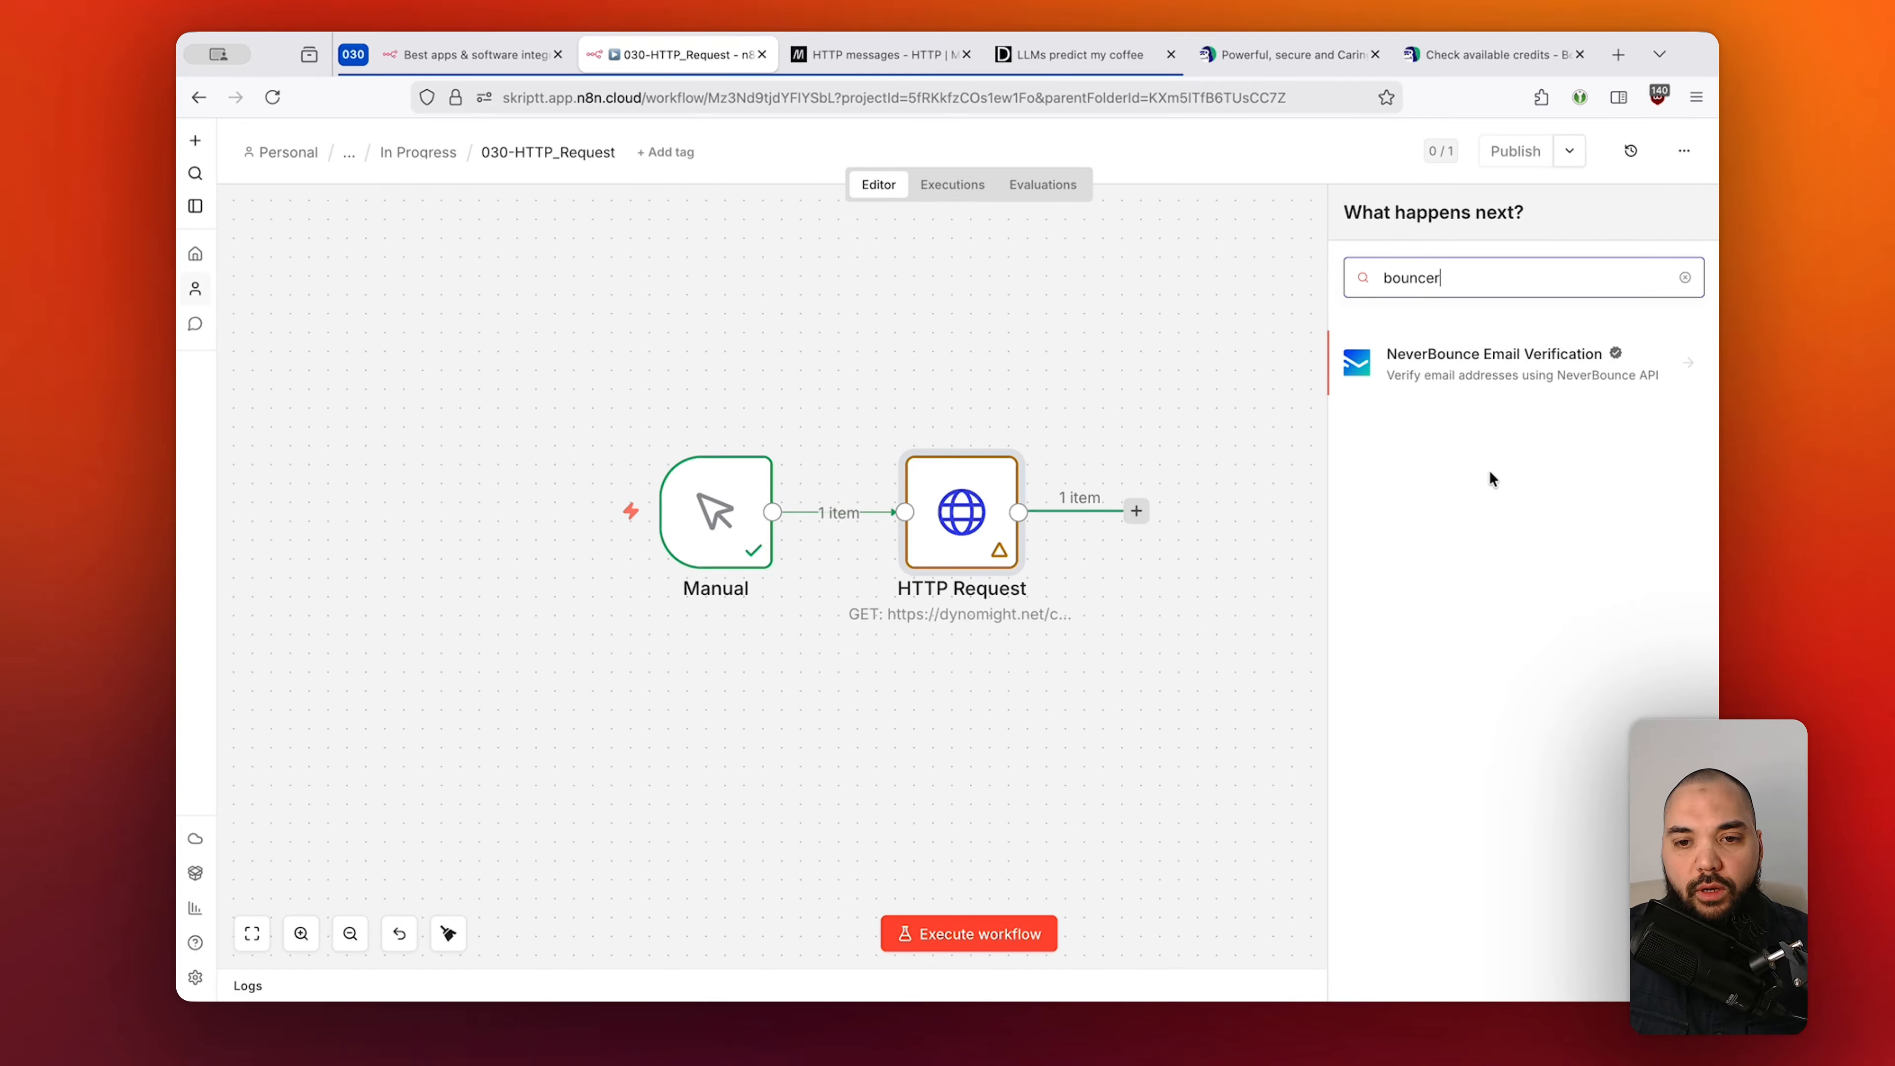
{"action": "left_click", "coordinate": [1271, 59]}
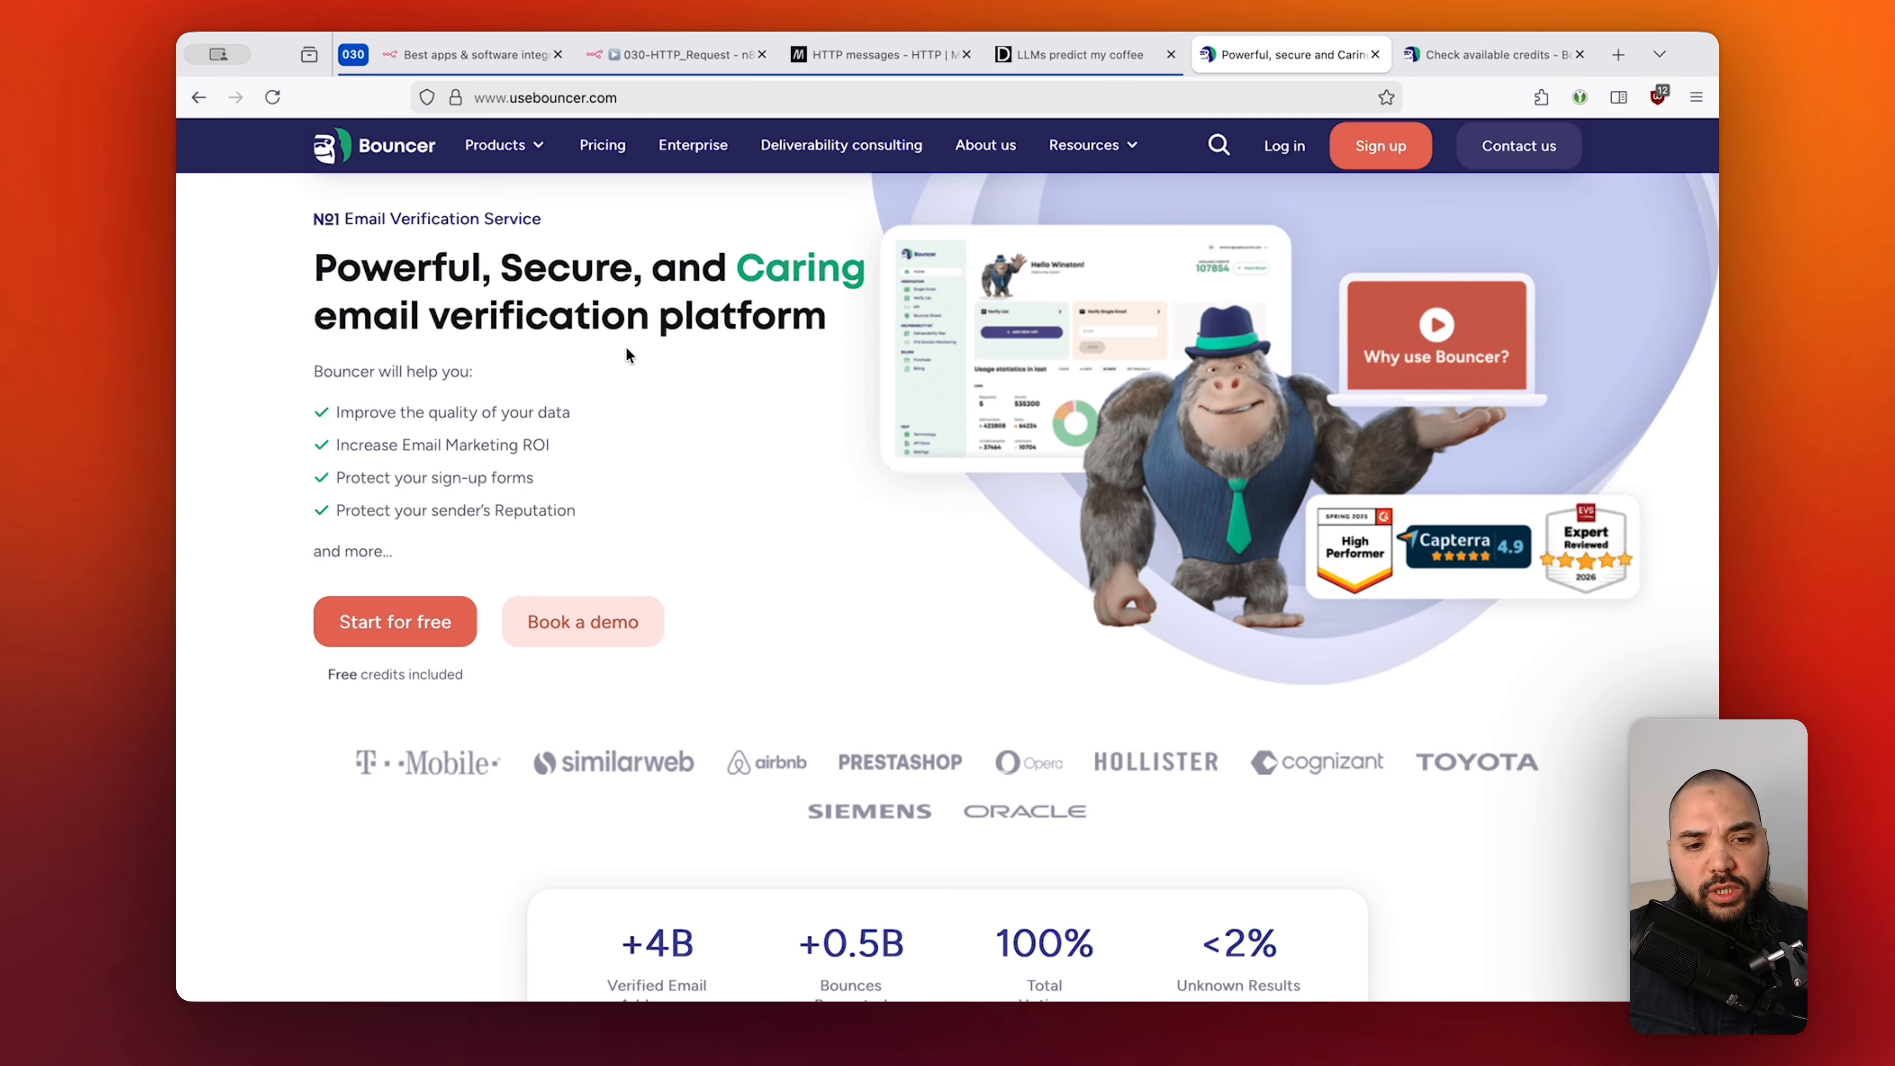
Highlight 'Verification' and 'email verification' on the usebouncer.com homepage, then view the credits API docs.
{"action": "left_click_drag", "start_coordinate": [387, 218], "coordinate": [485, 218]}
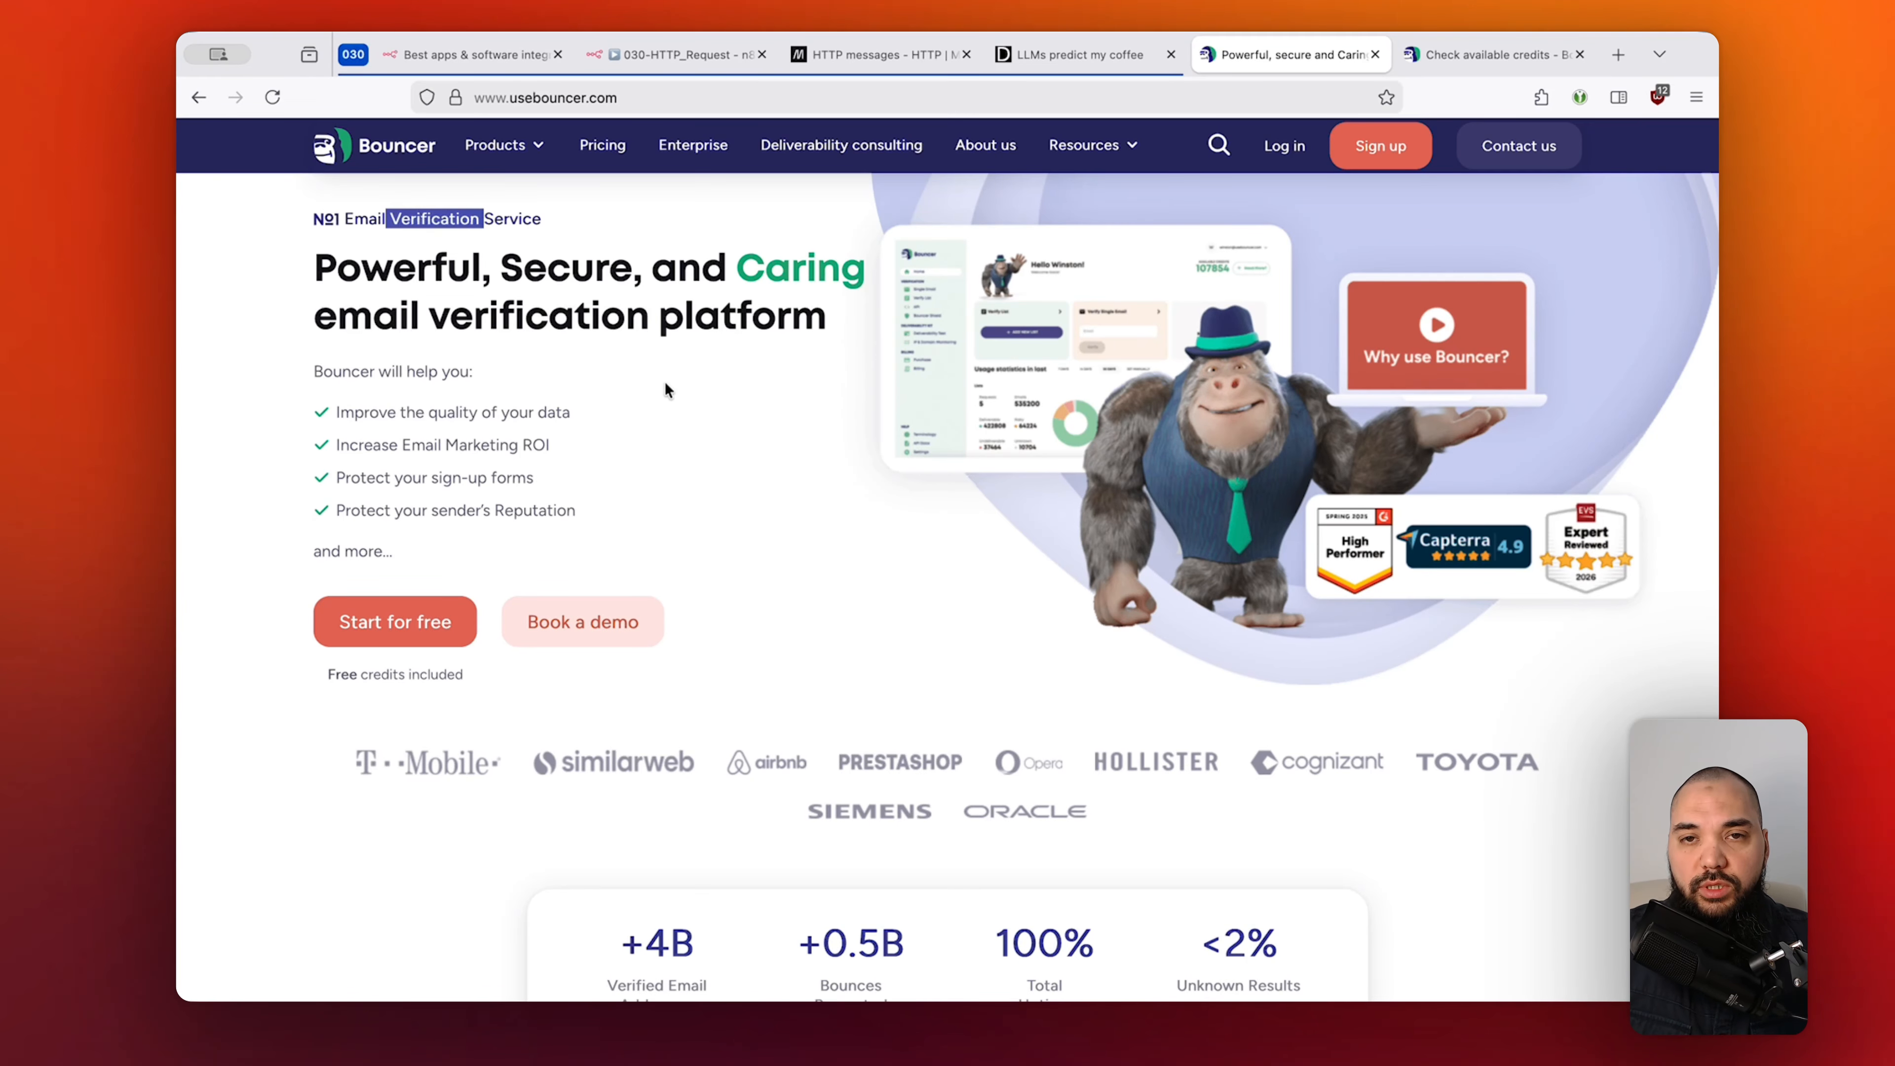
{"action": "left_click", "coordinate": [867, 549]}
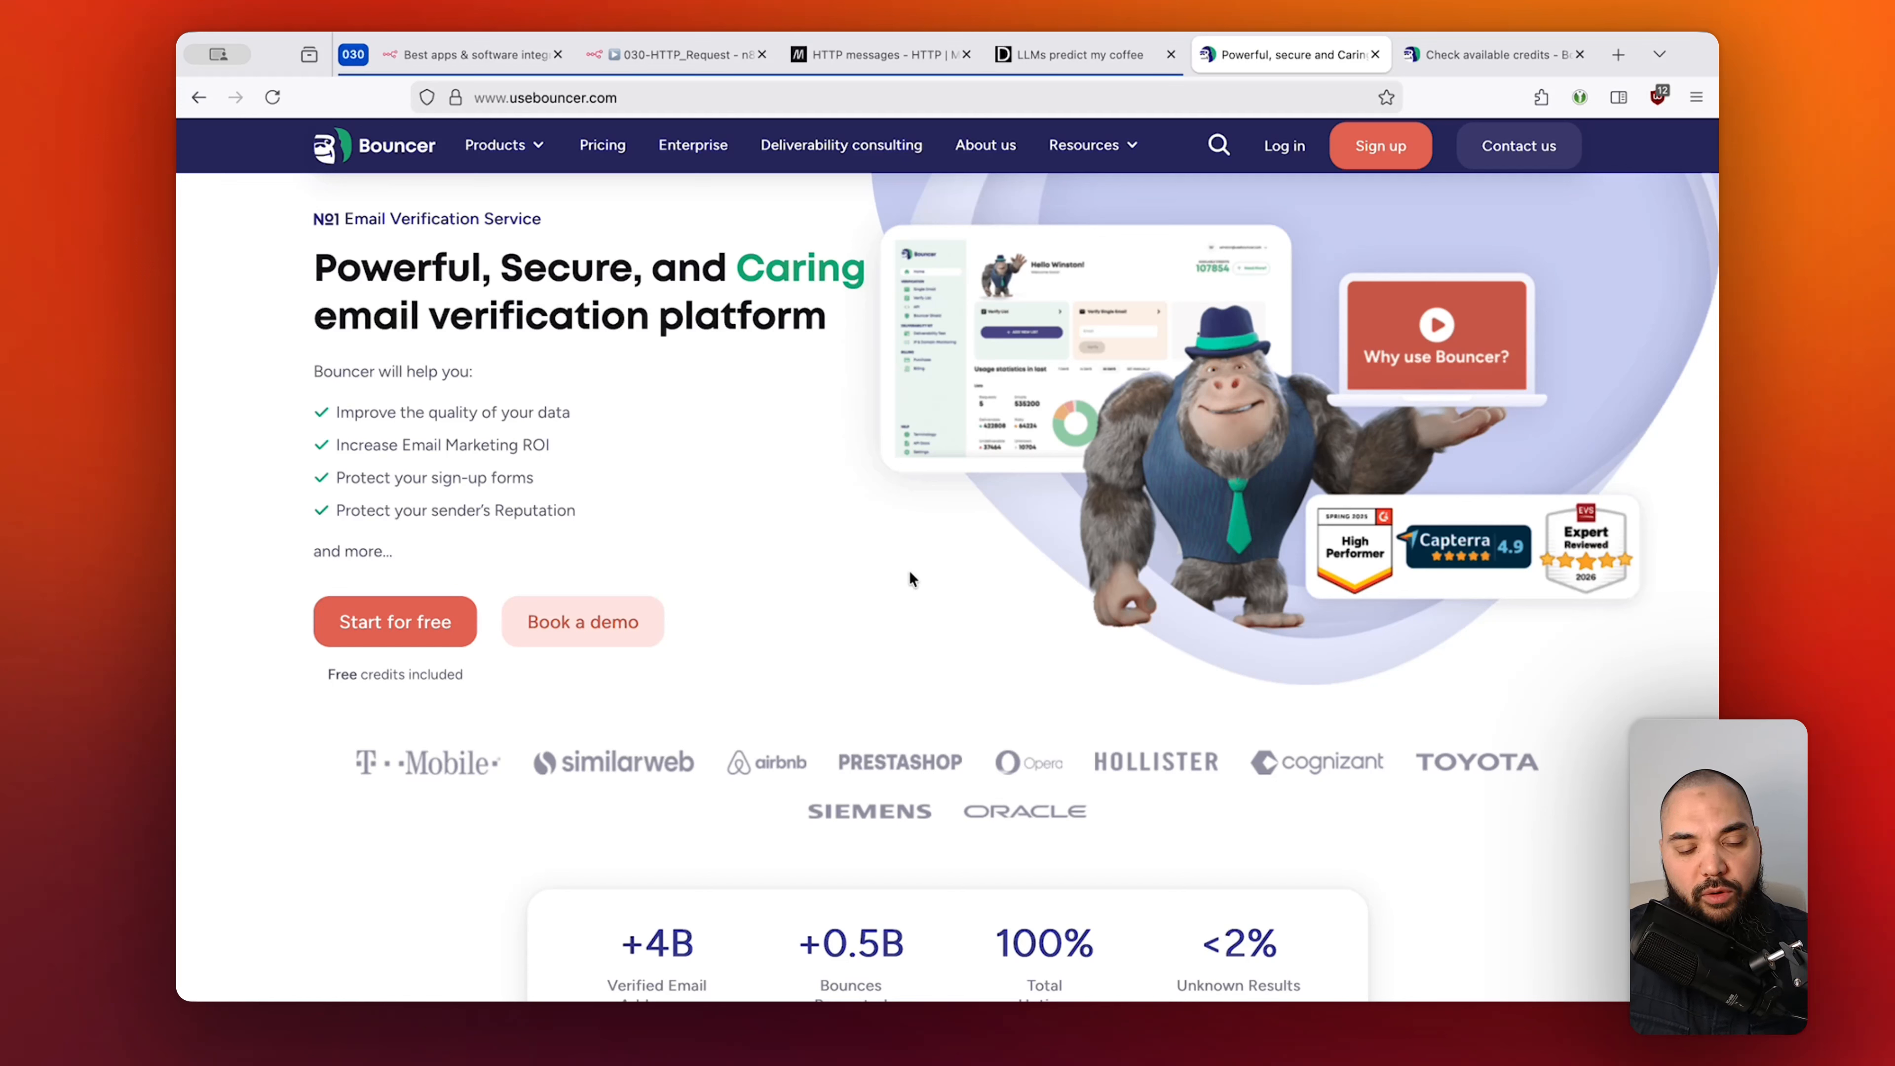
{"action": "left_click_drag", "start_coordinate": [314, 317], "coordinate": [656, 319]}
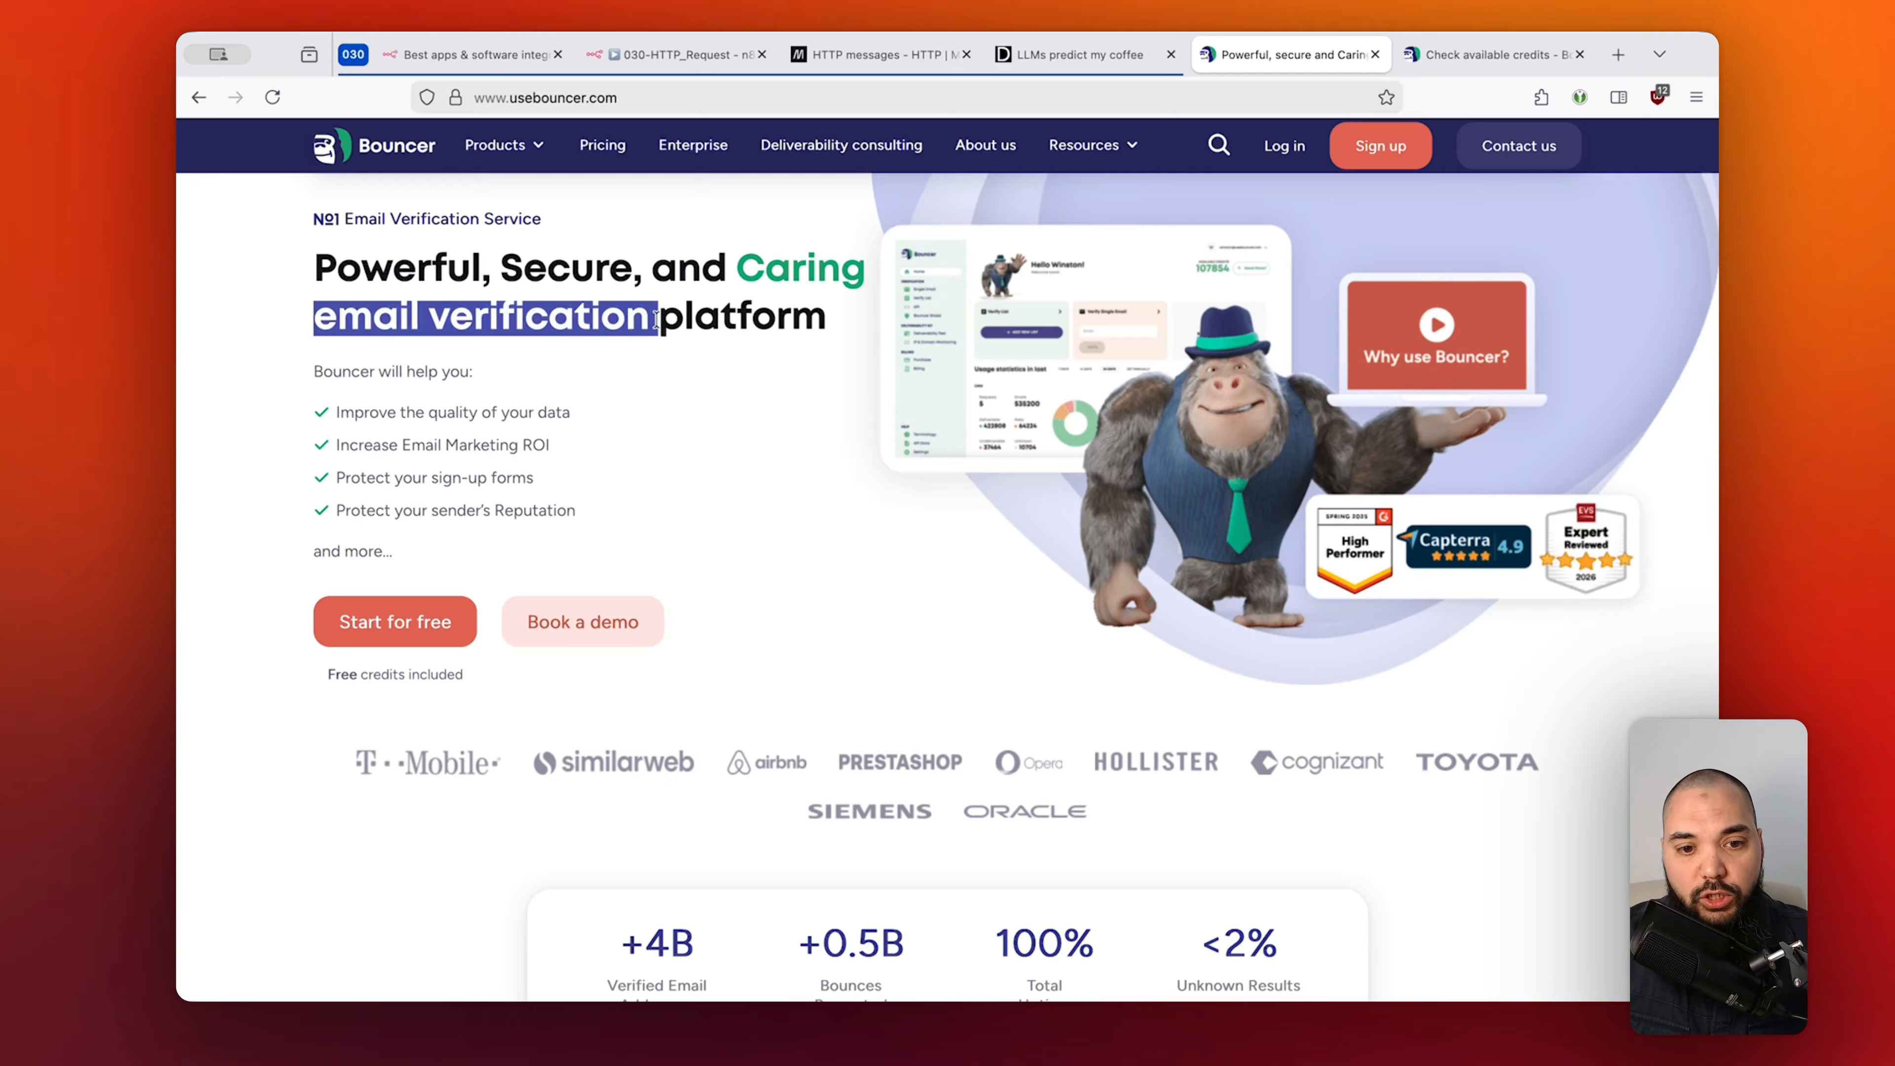
{"action": "left_click", "coordinate": [837, 612]}
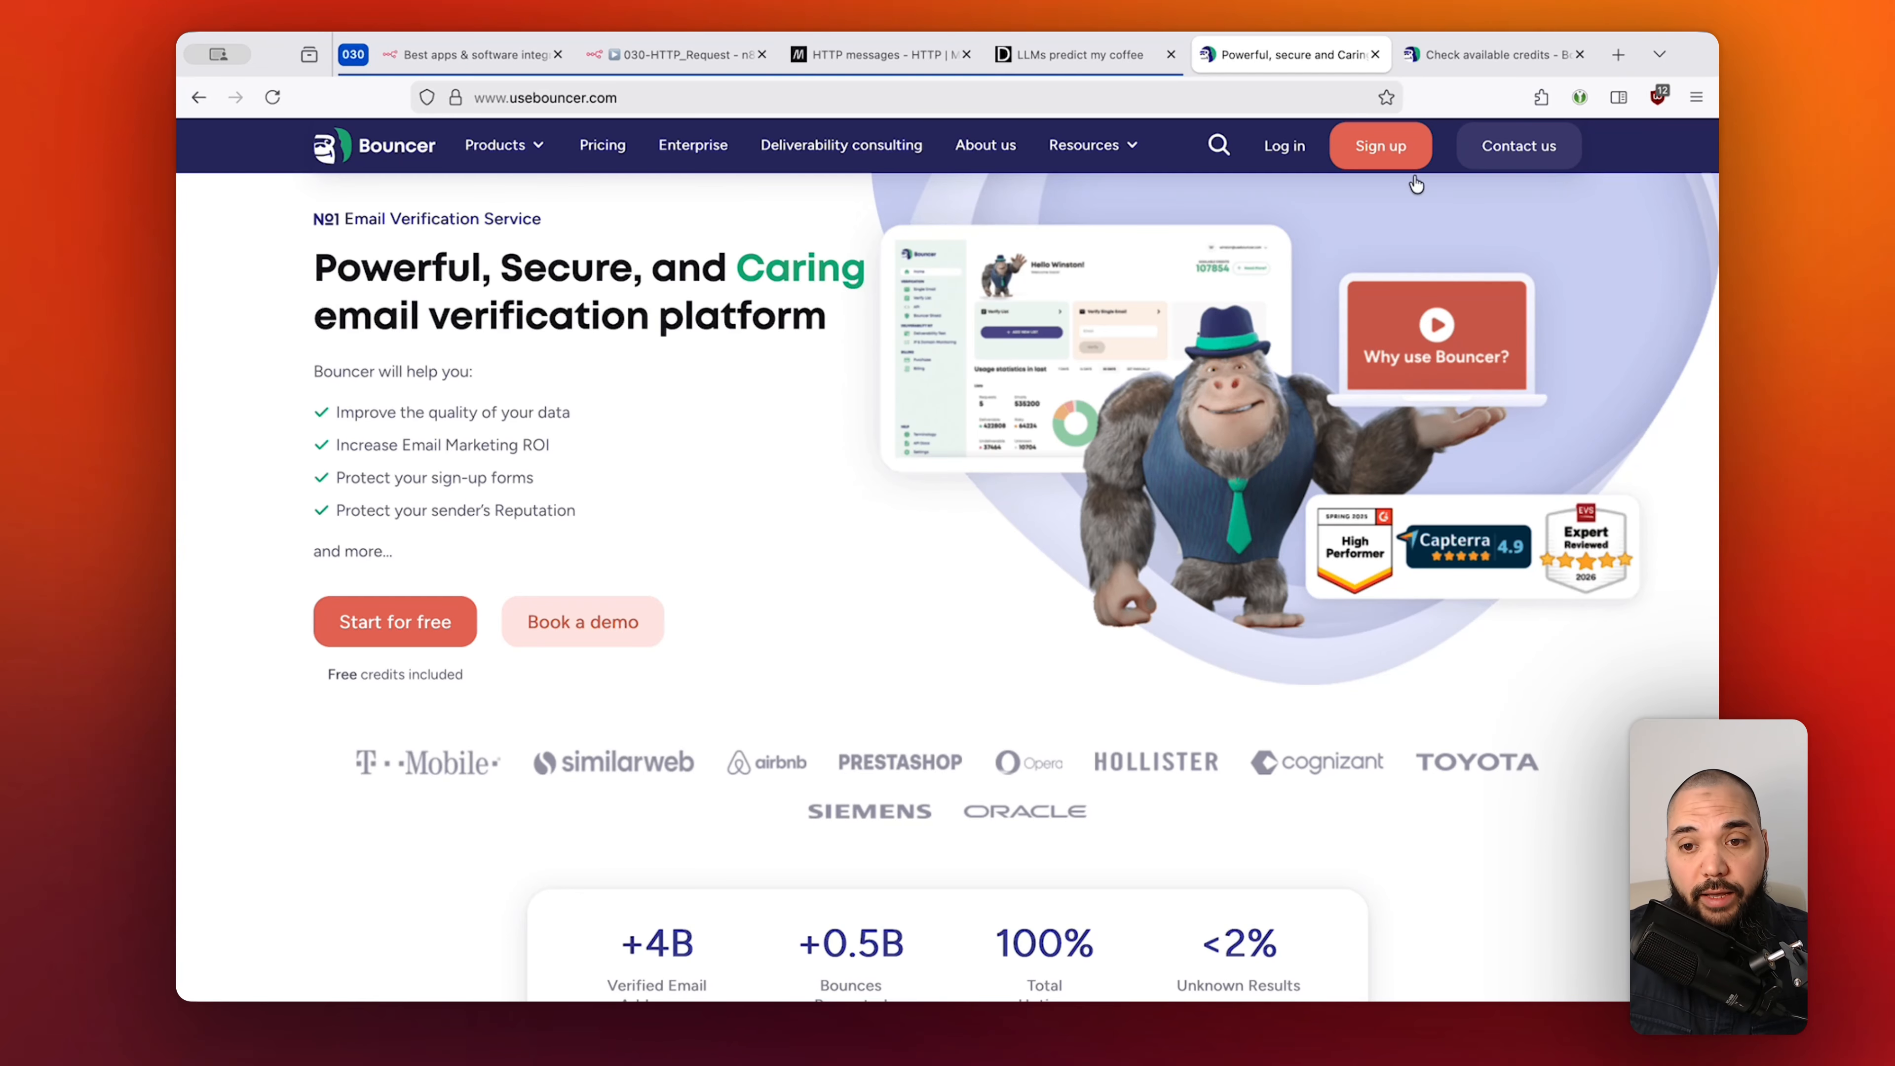
{"action": "left_click", "coordinate": [1497, 56]}
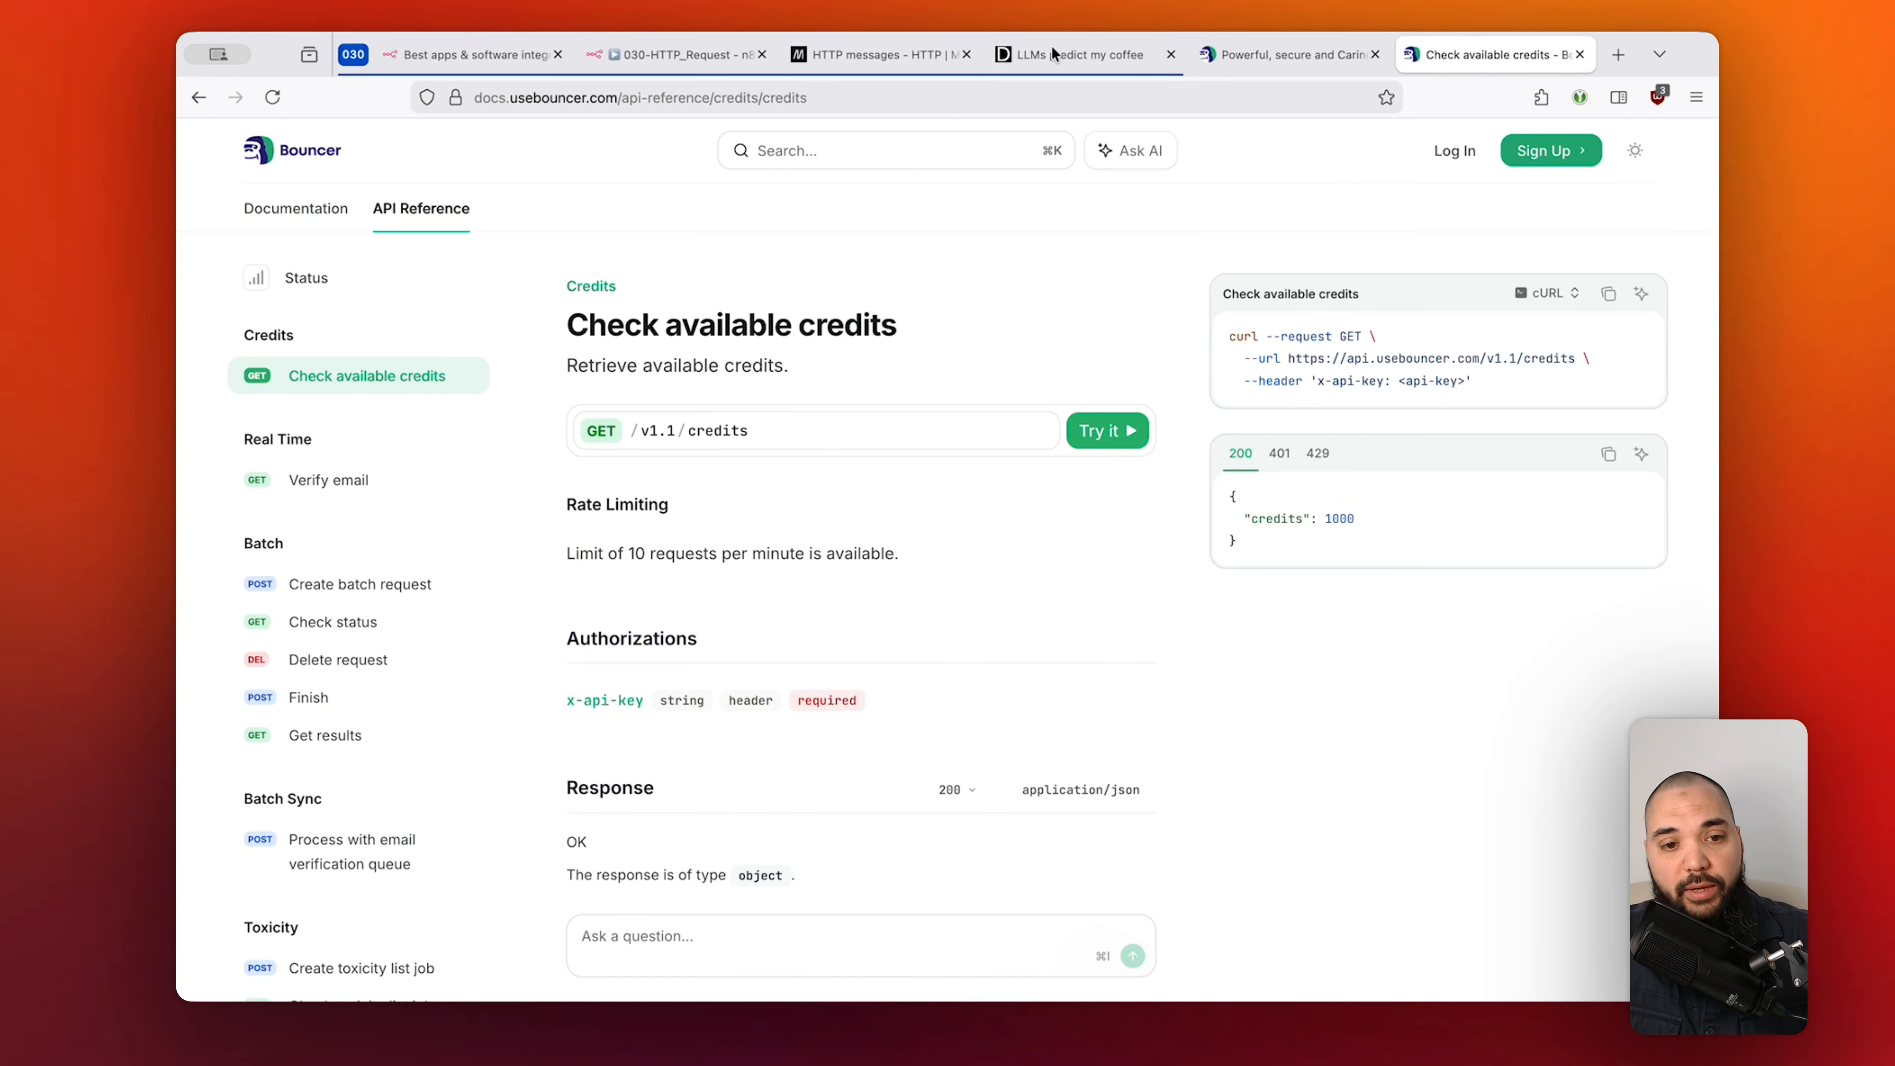
Highlight the /v1.1/credits endpoint path and keep the code example in cURL.
{"action": "left_click", "coordinate": [508, 97]}
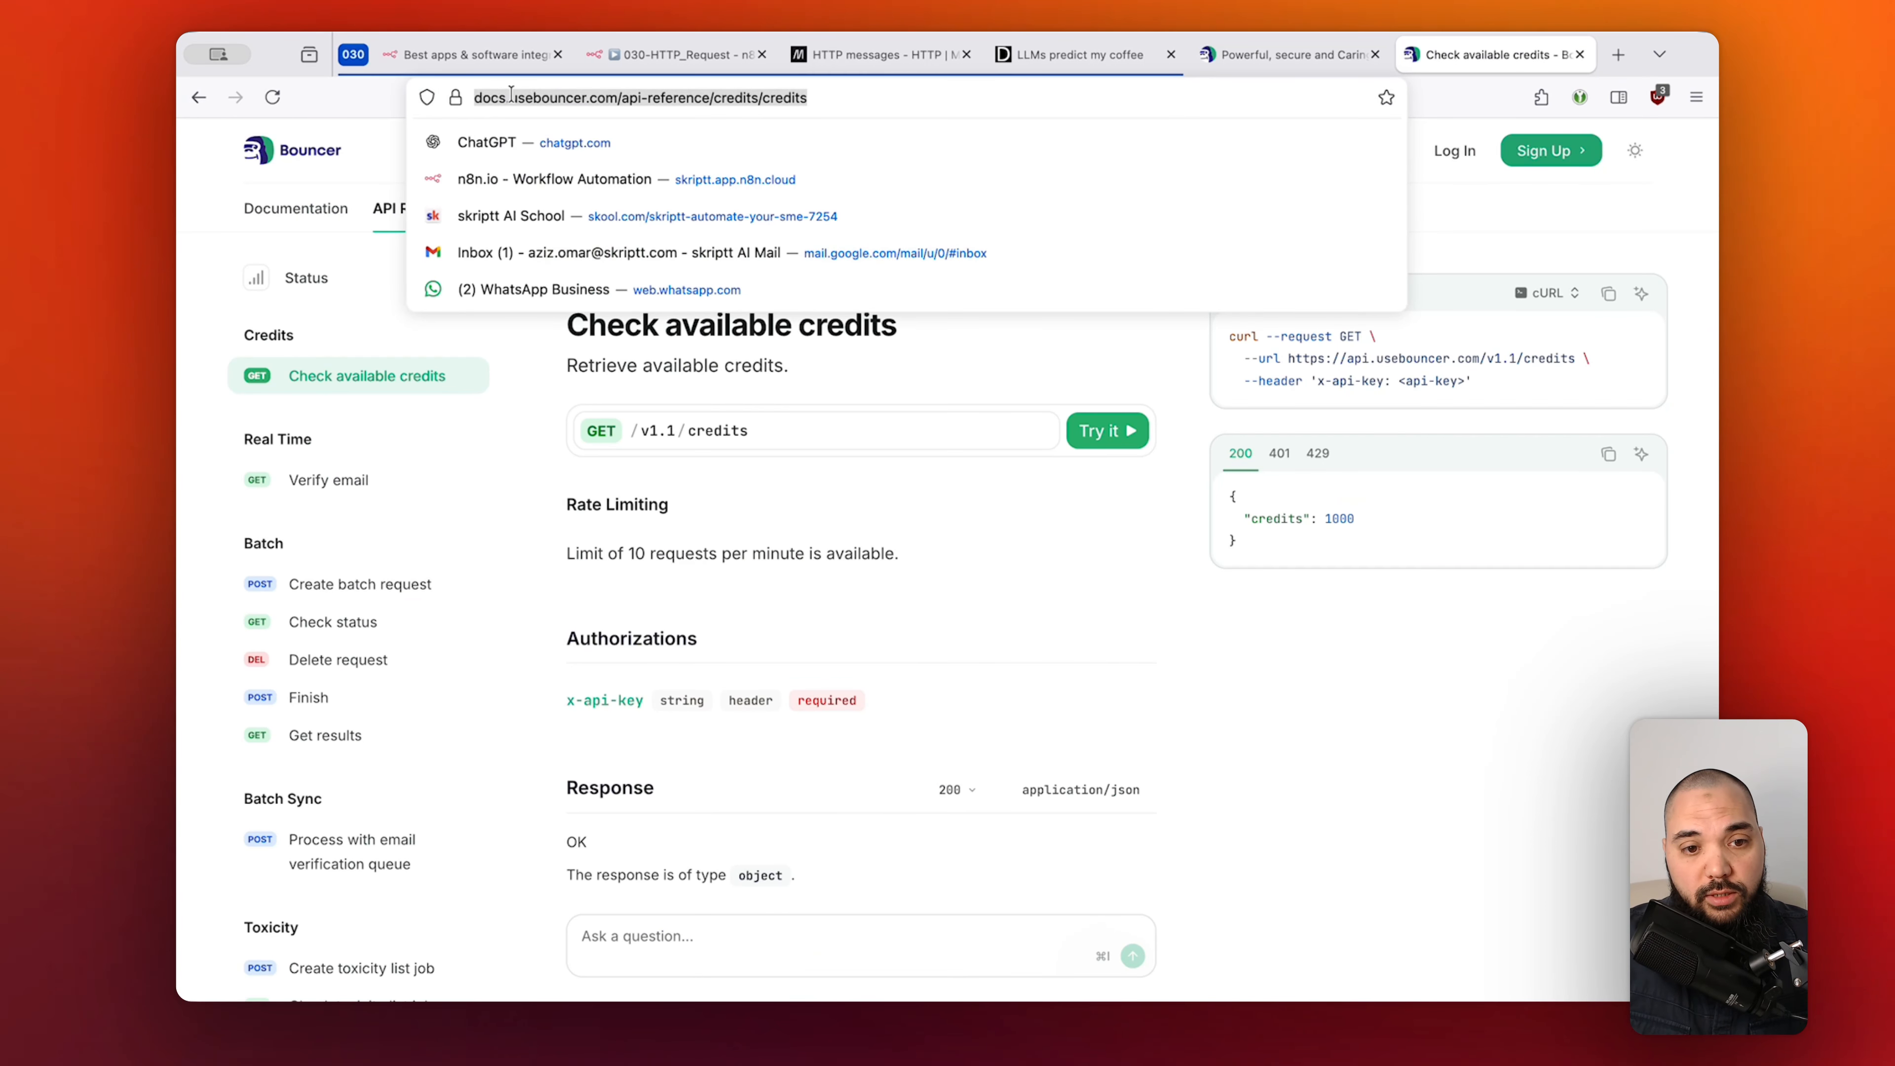
{"action": "left_click", "coordinate": [1020, 380]}
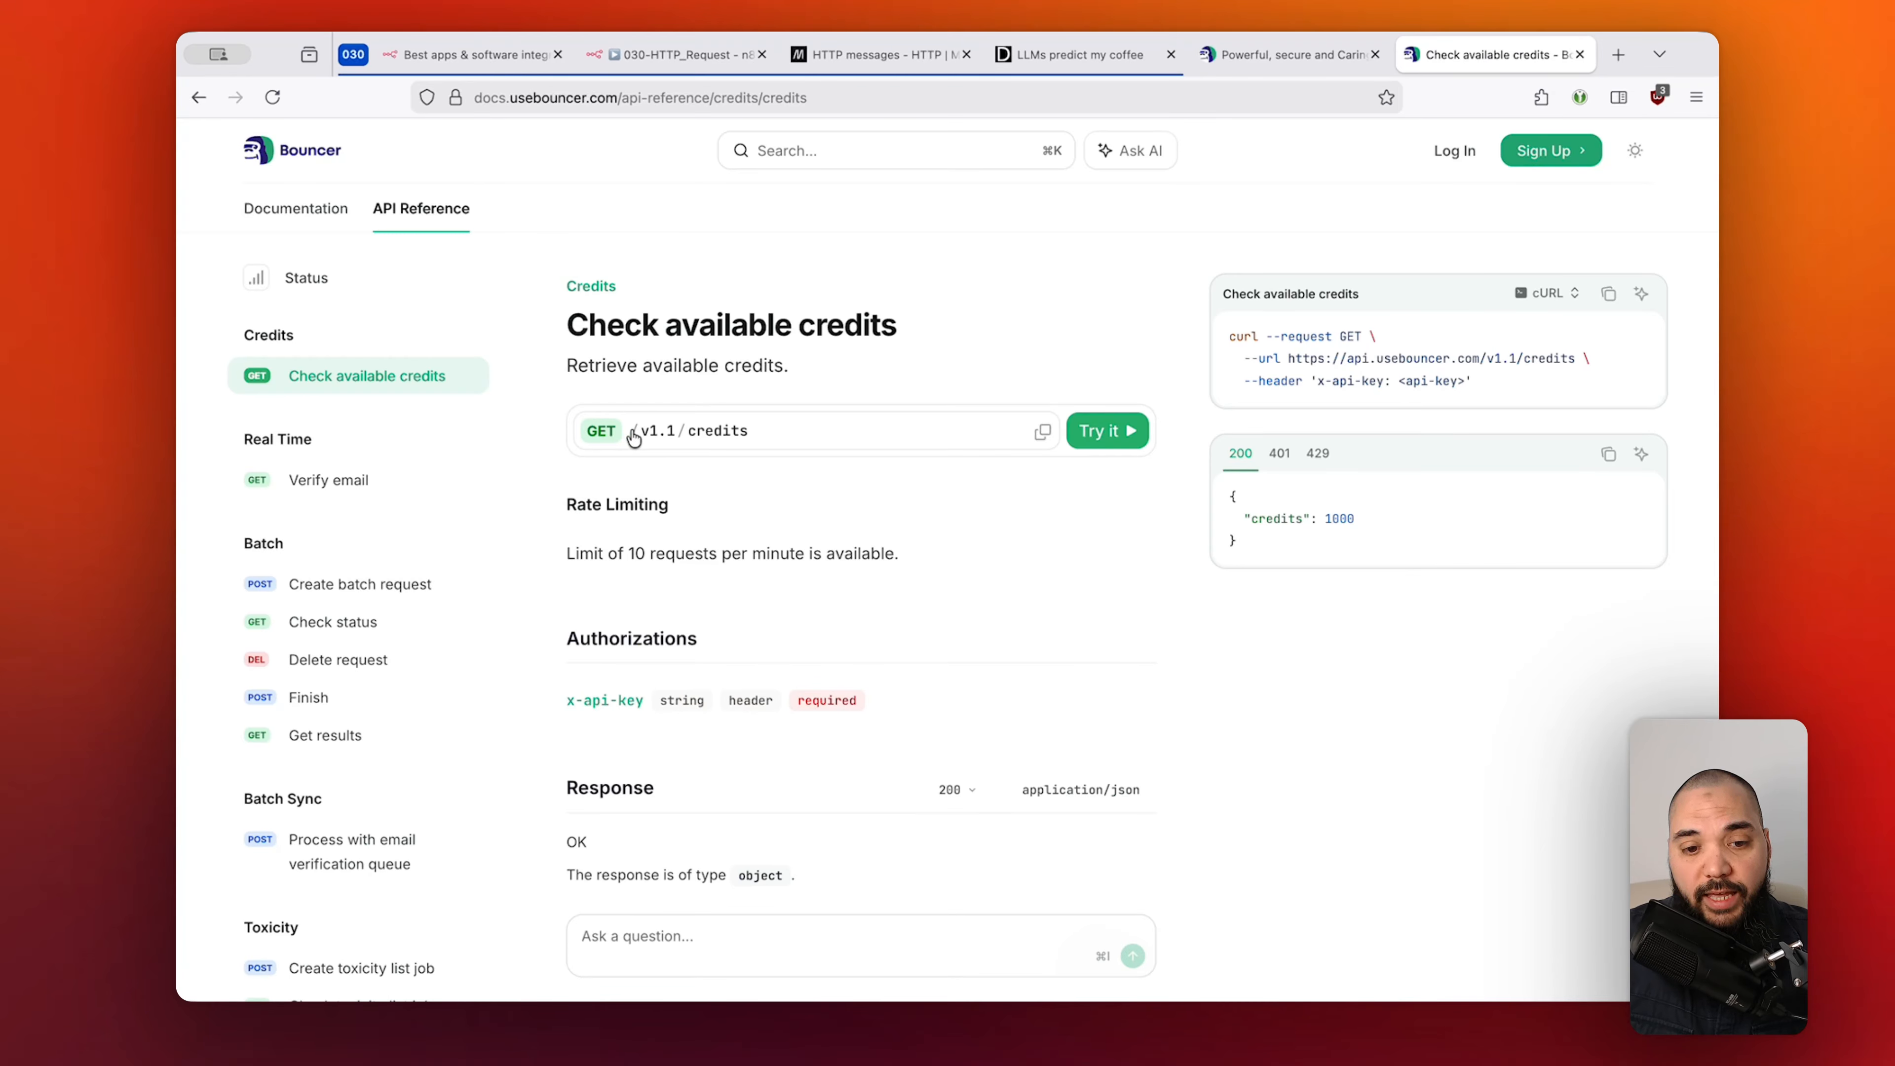
{"action": "left_click_drag", "start_coordinate": [633, 431], "coordinate": [767, 432]}
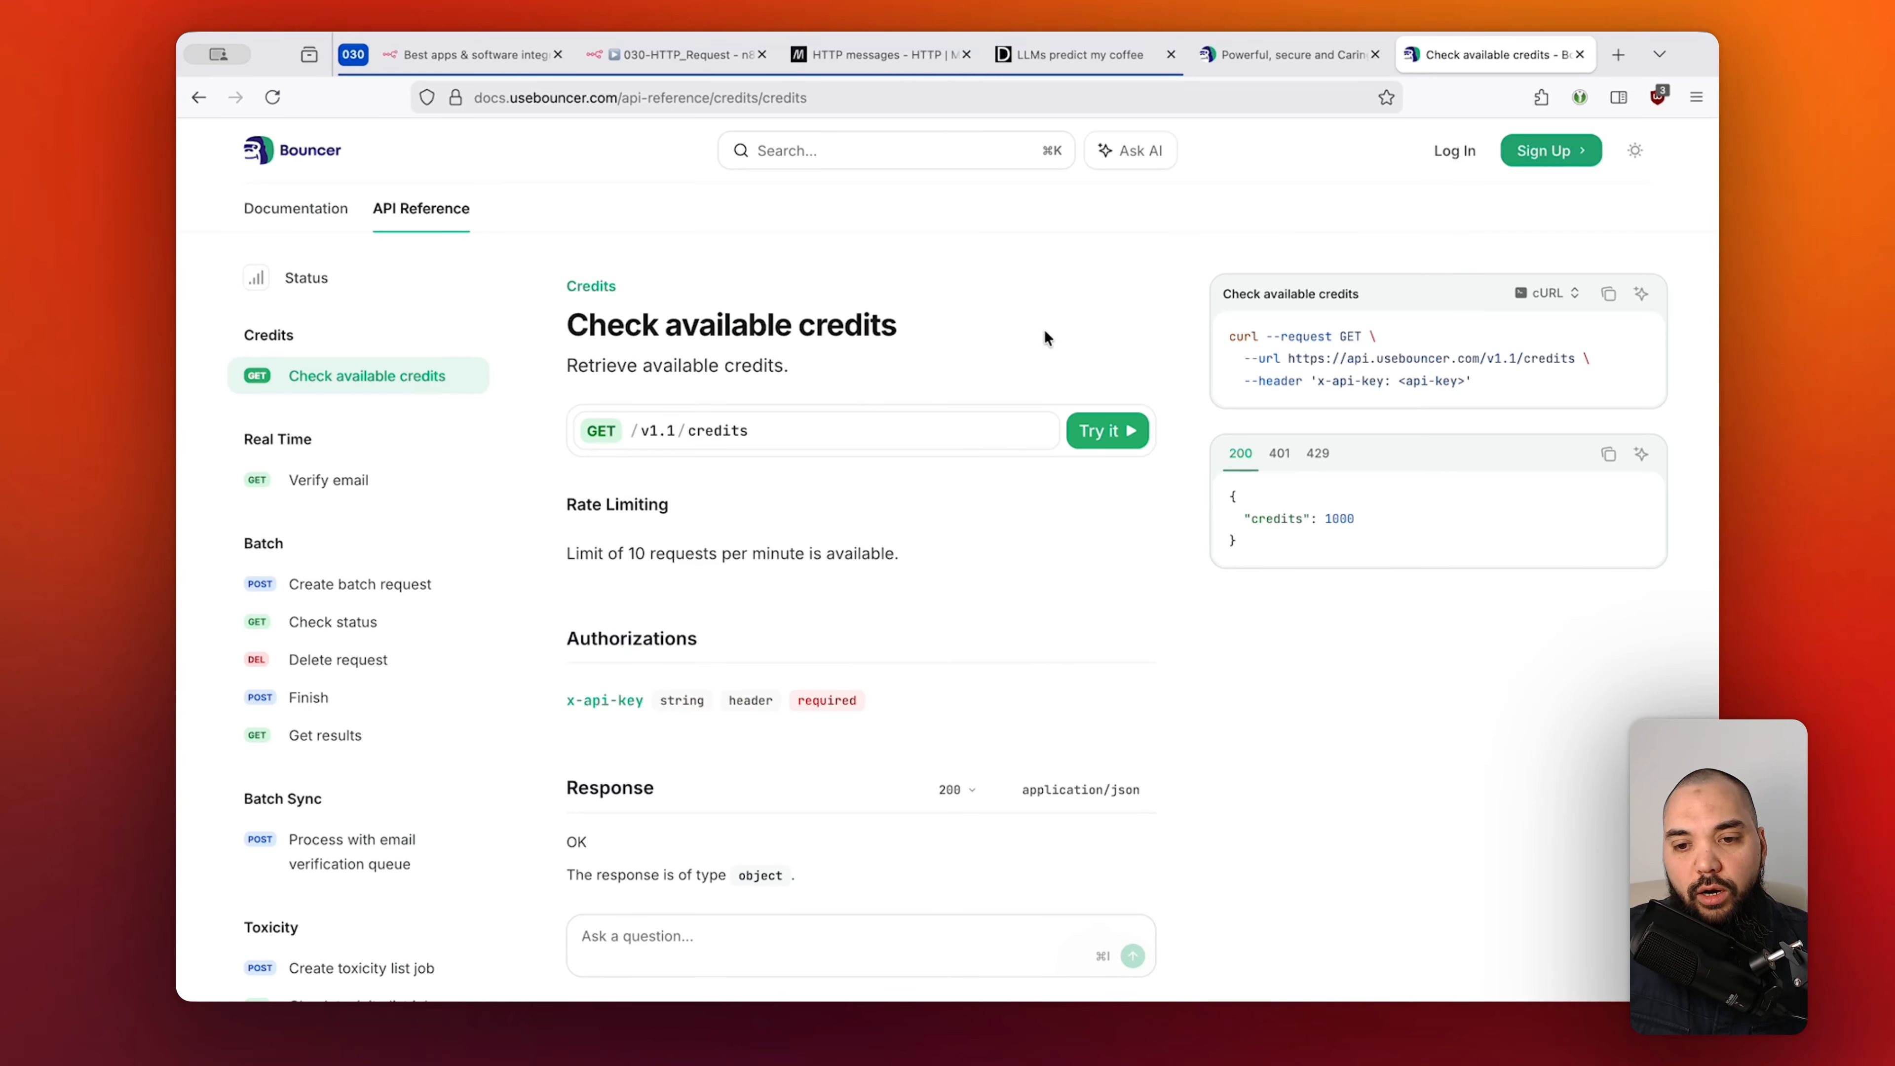
{"action": "left_click", "coordinate": [1544, 293]}
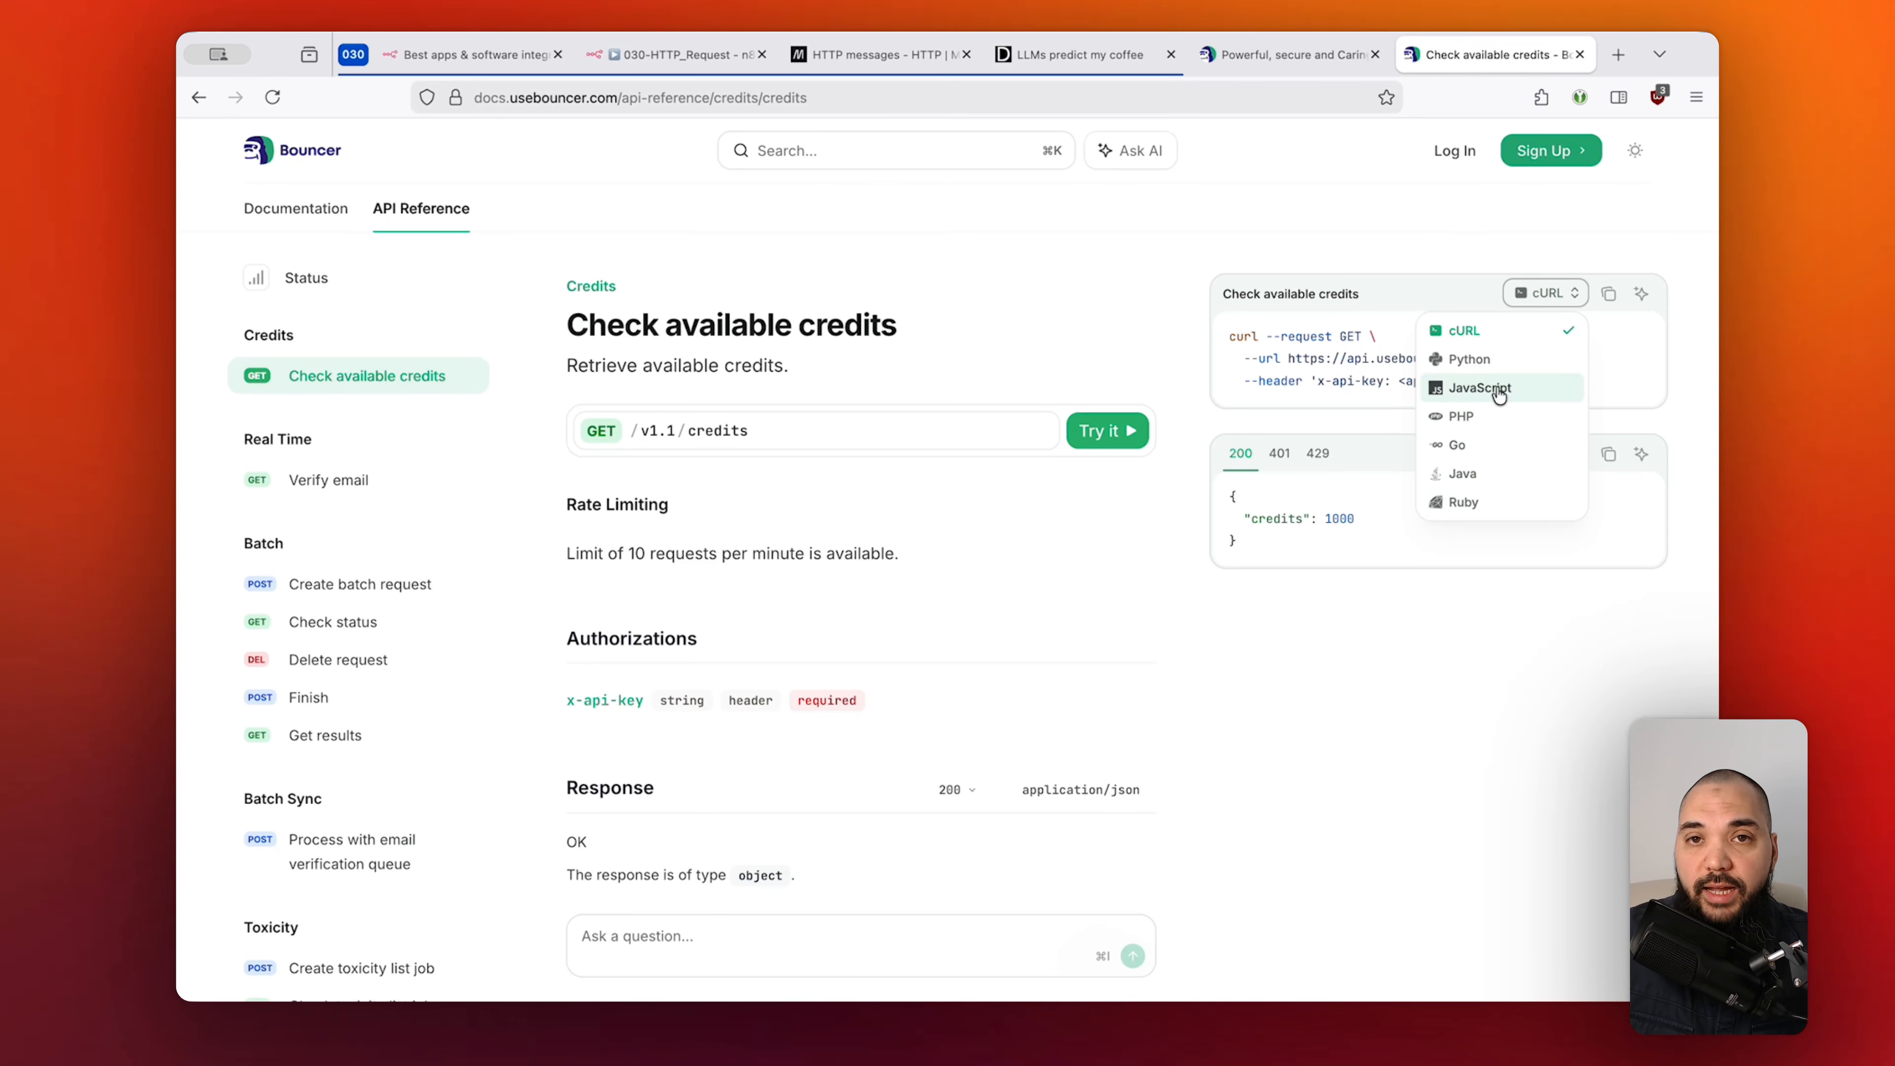
{"action": "left_click", "coordinate": [1451, 253]}
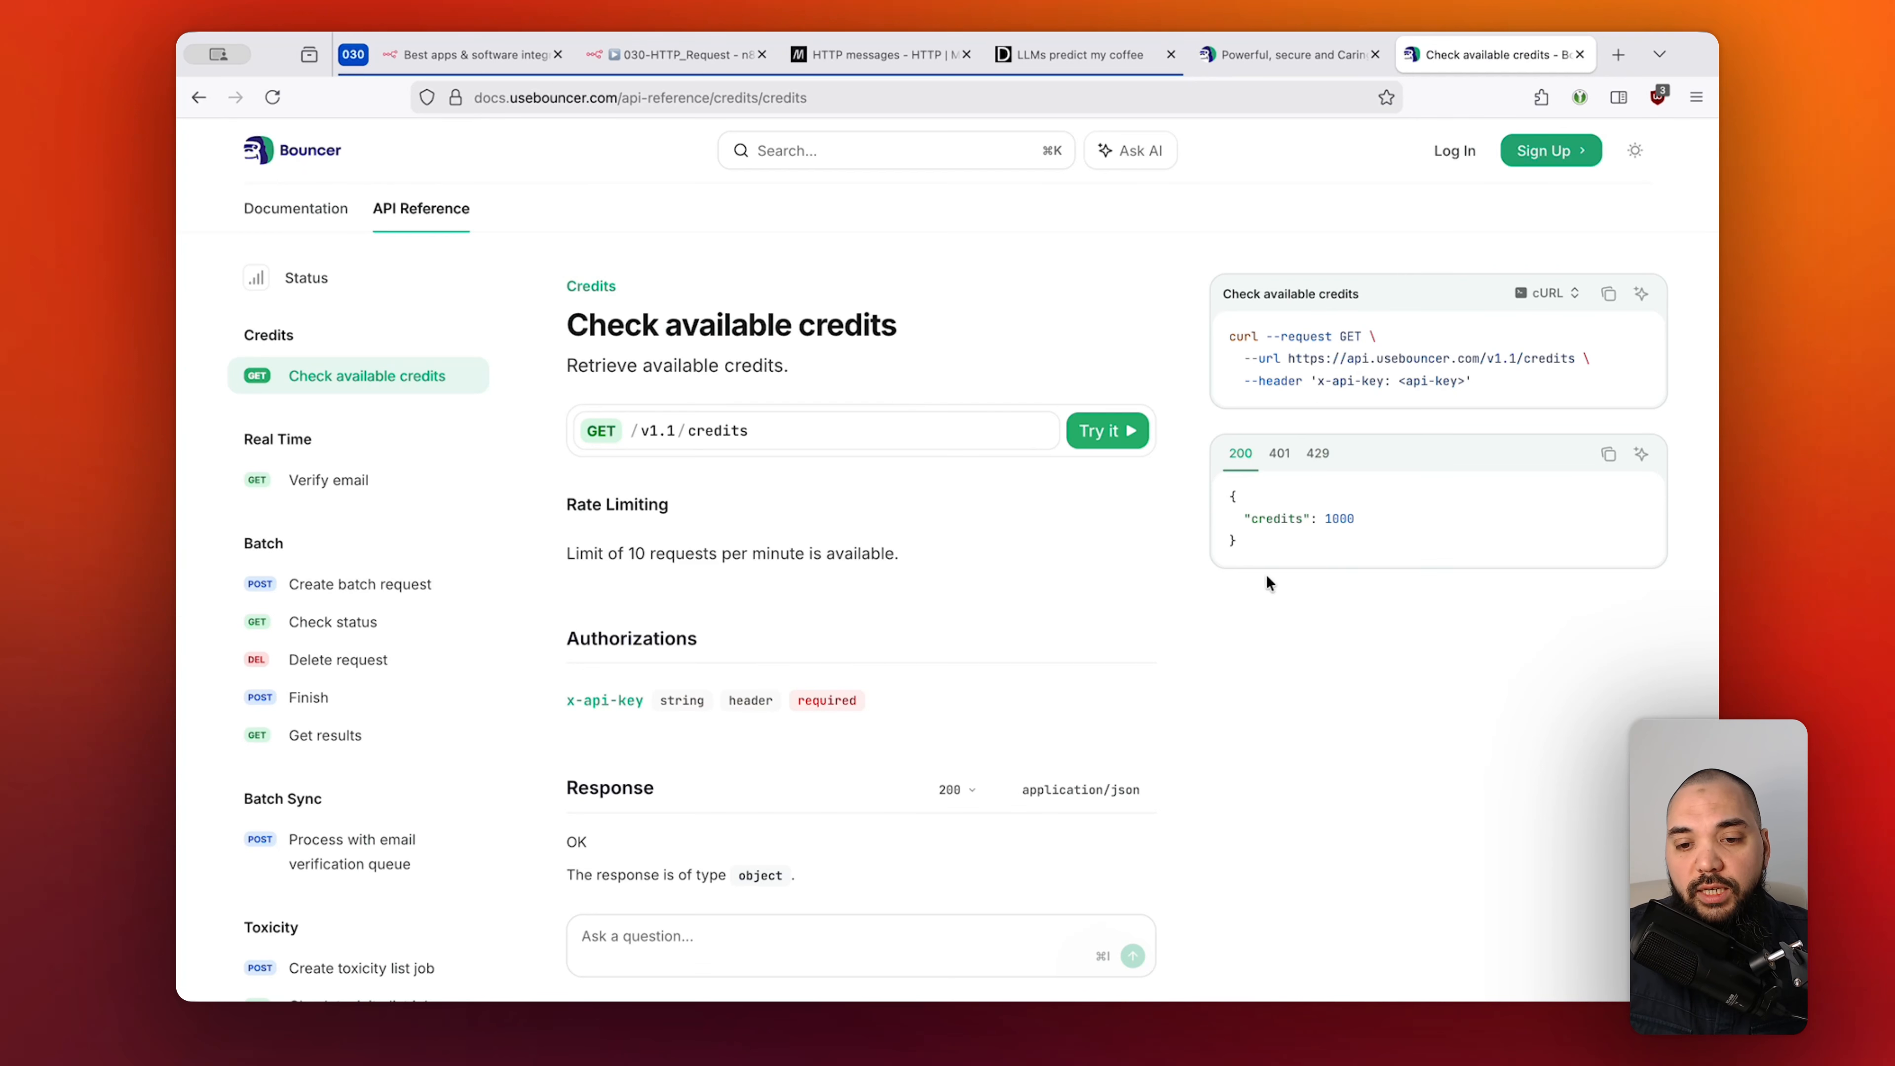
Highlight the sample credits response and page title, then return to the 030-HTTP_Request workflow.
{"action": "left_click_drag", "start_coordinate": [1229, 489], "coordinate": [1256, 539]}
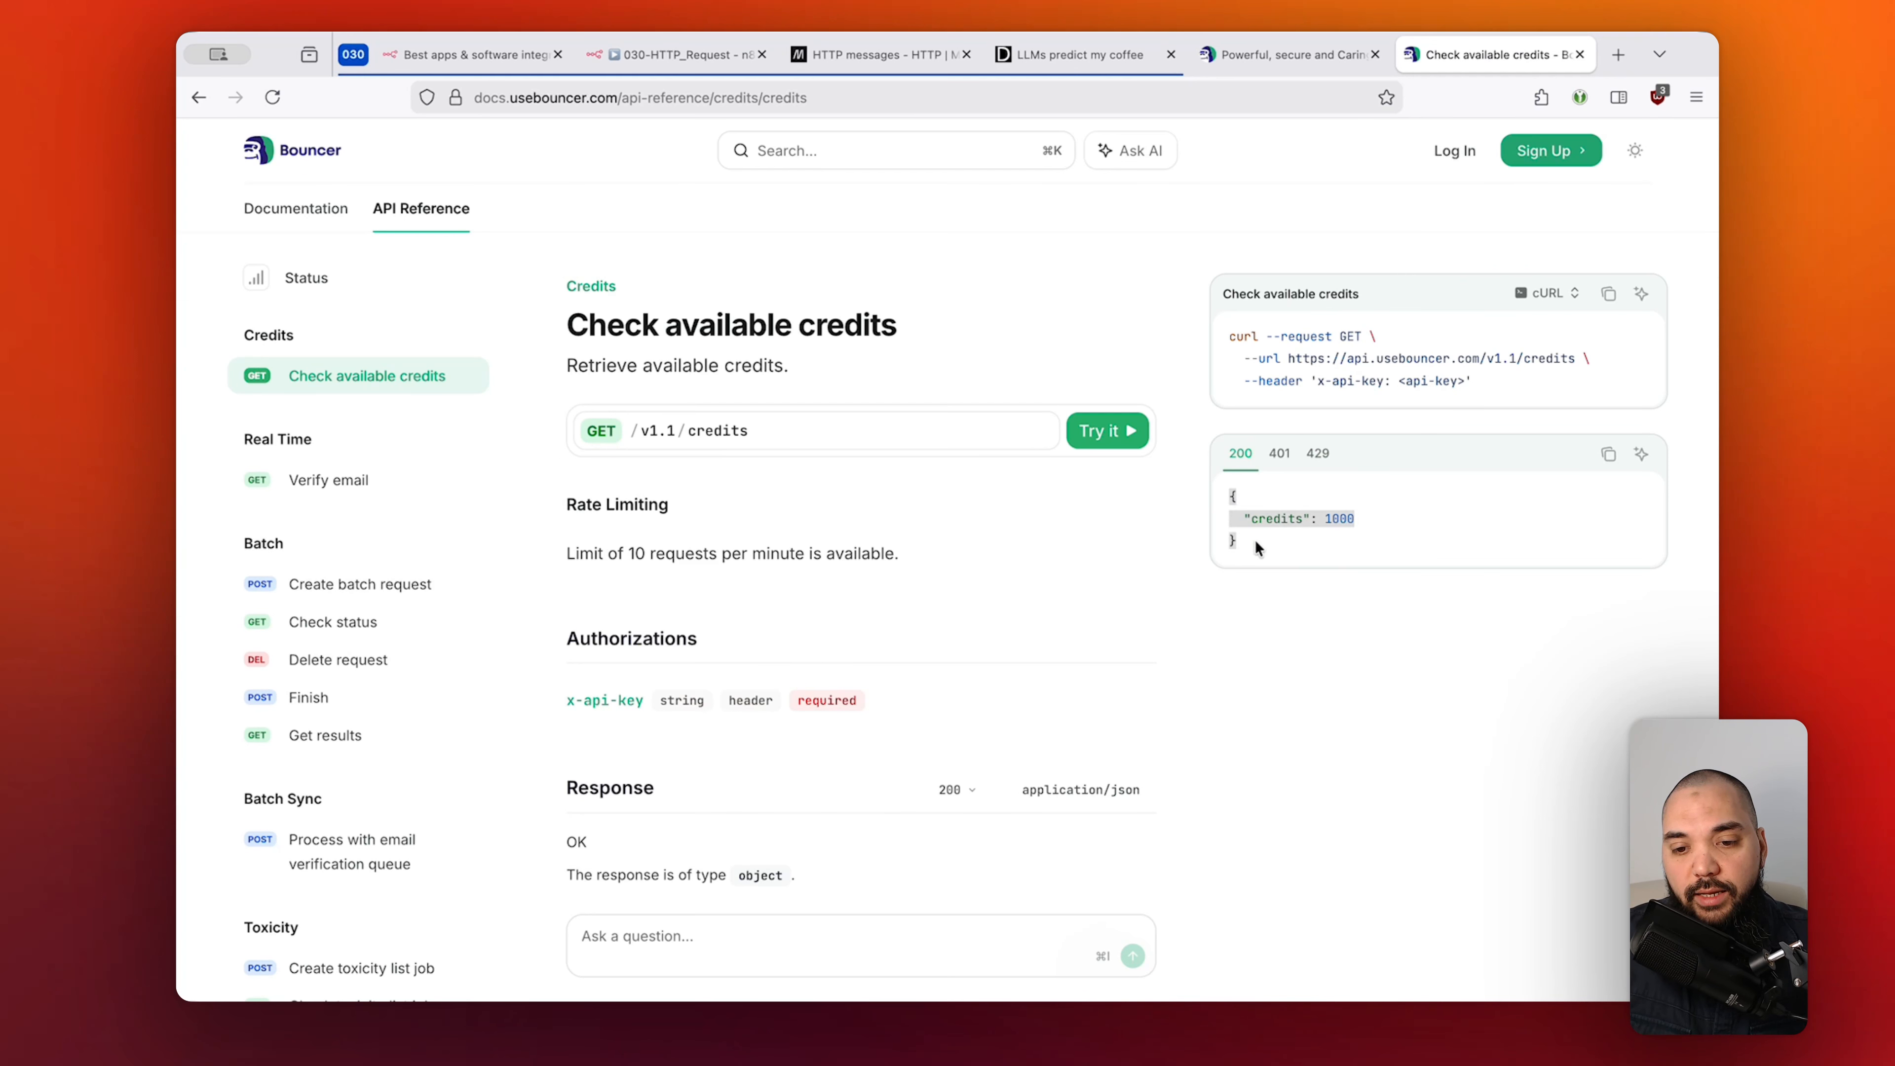
{"action": "left_click", "coordinate": [1325, 653]}
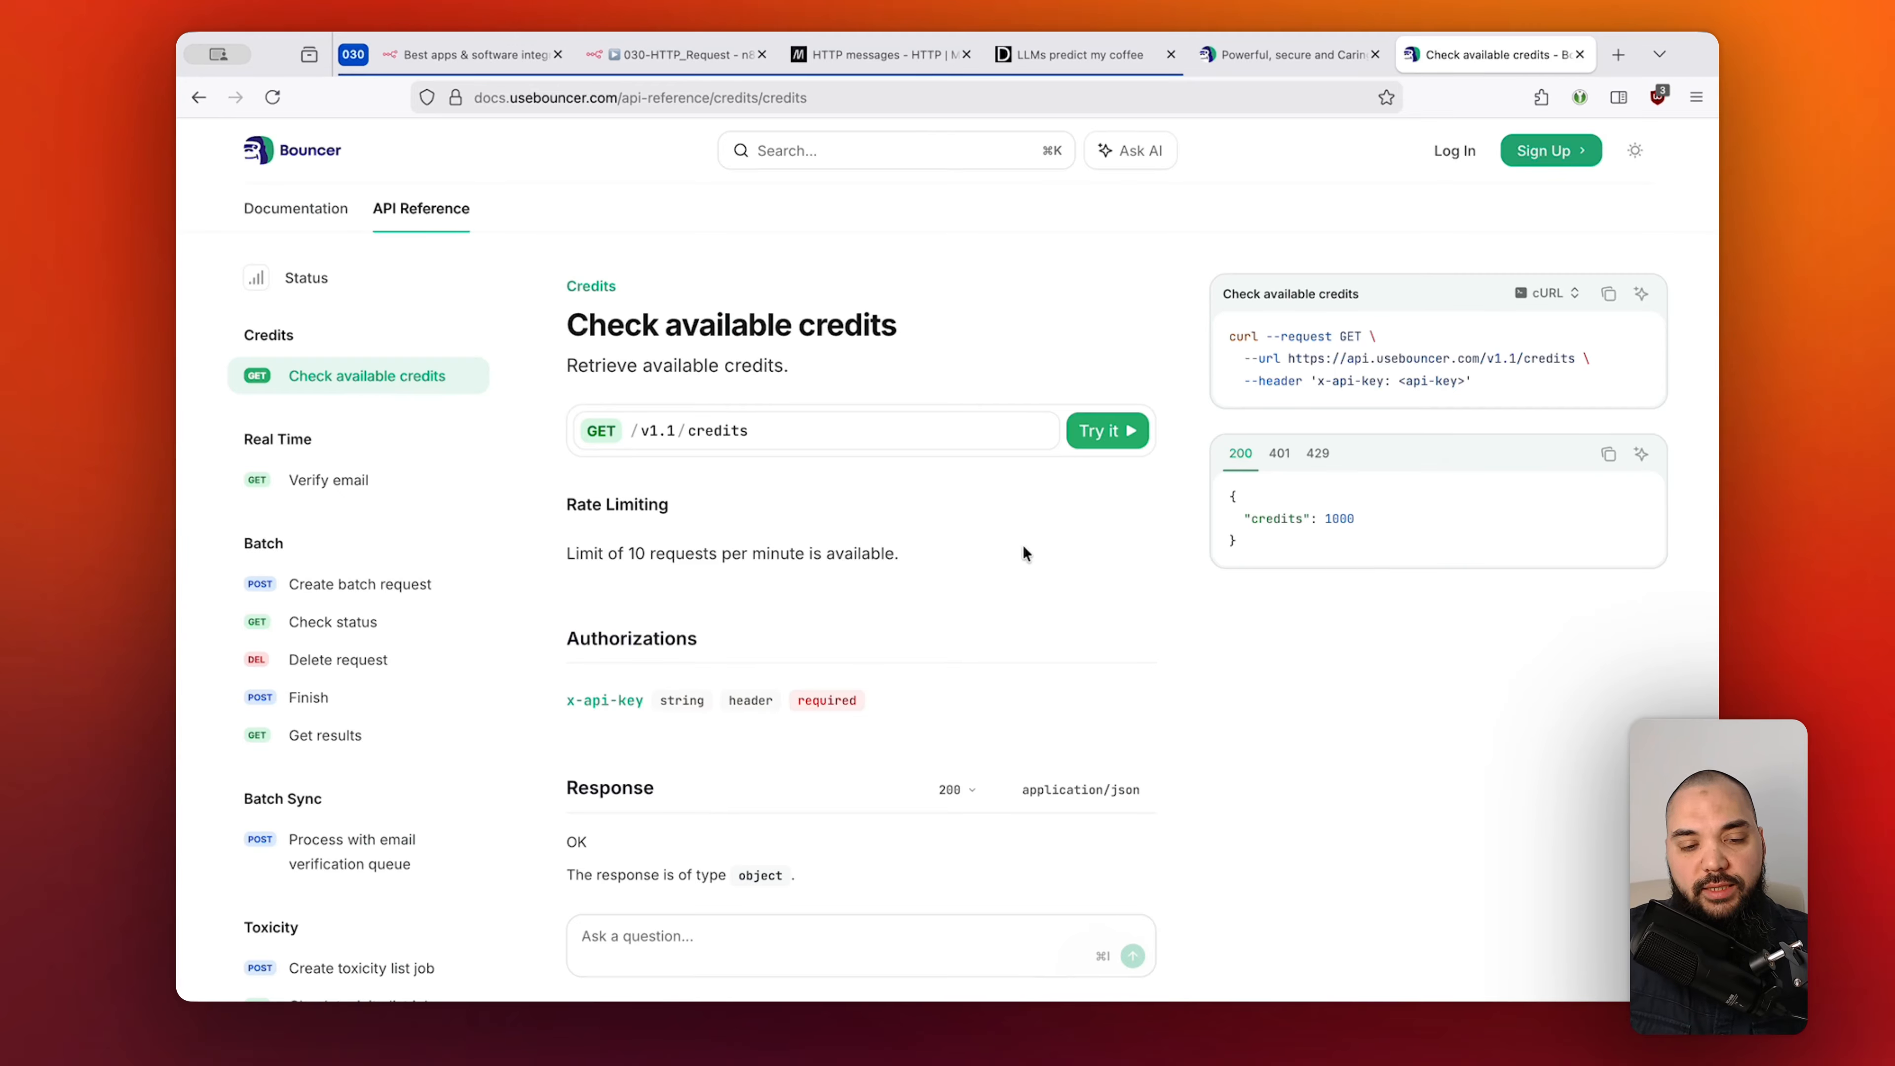
{"action": "left_click_drag", "start_coordinate": [565, 323], "coordinate": [884, 319]}
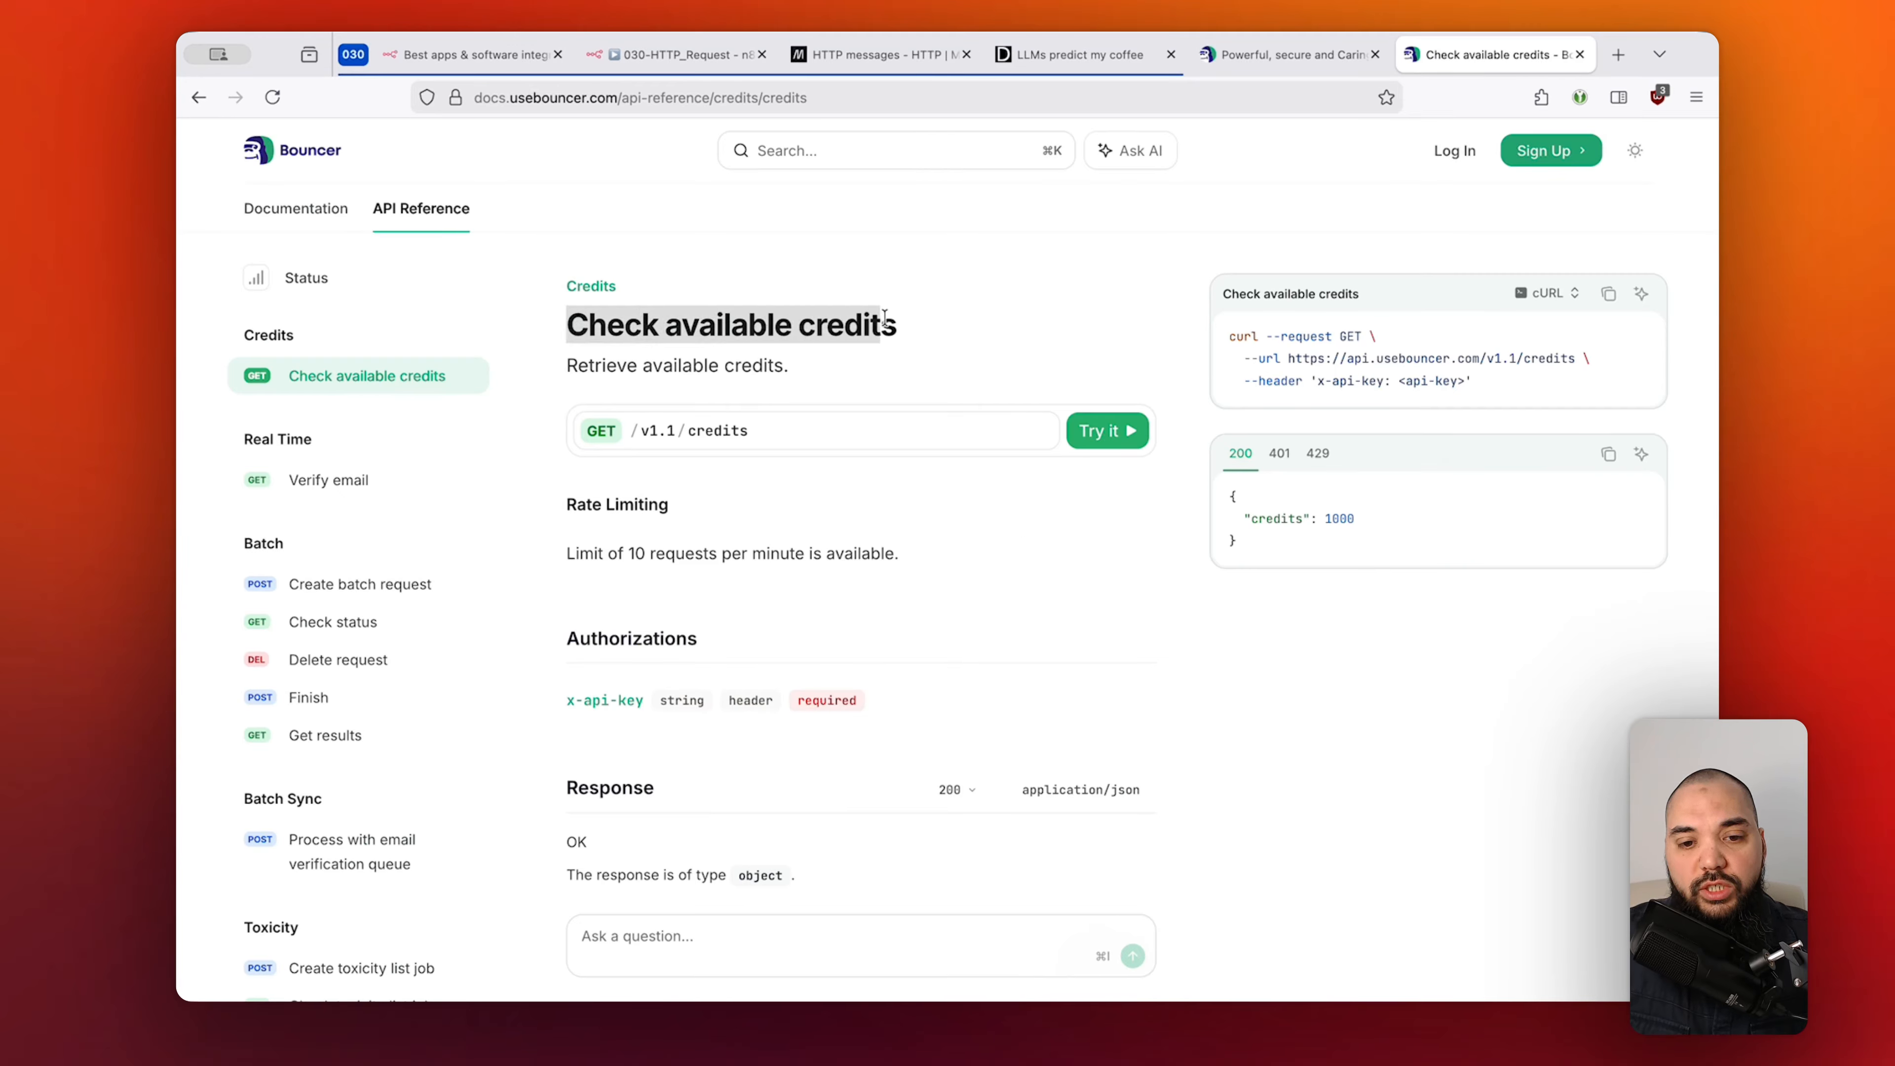
{"action": "left_click", "coordinate": [949, 320]}
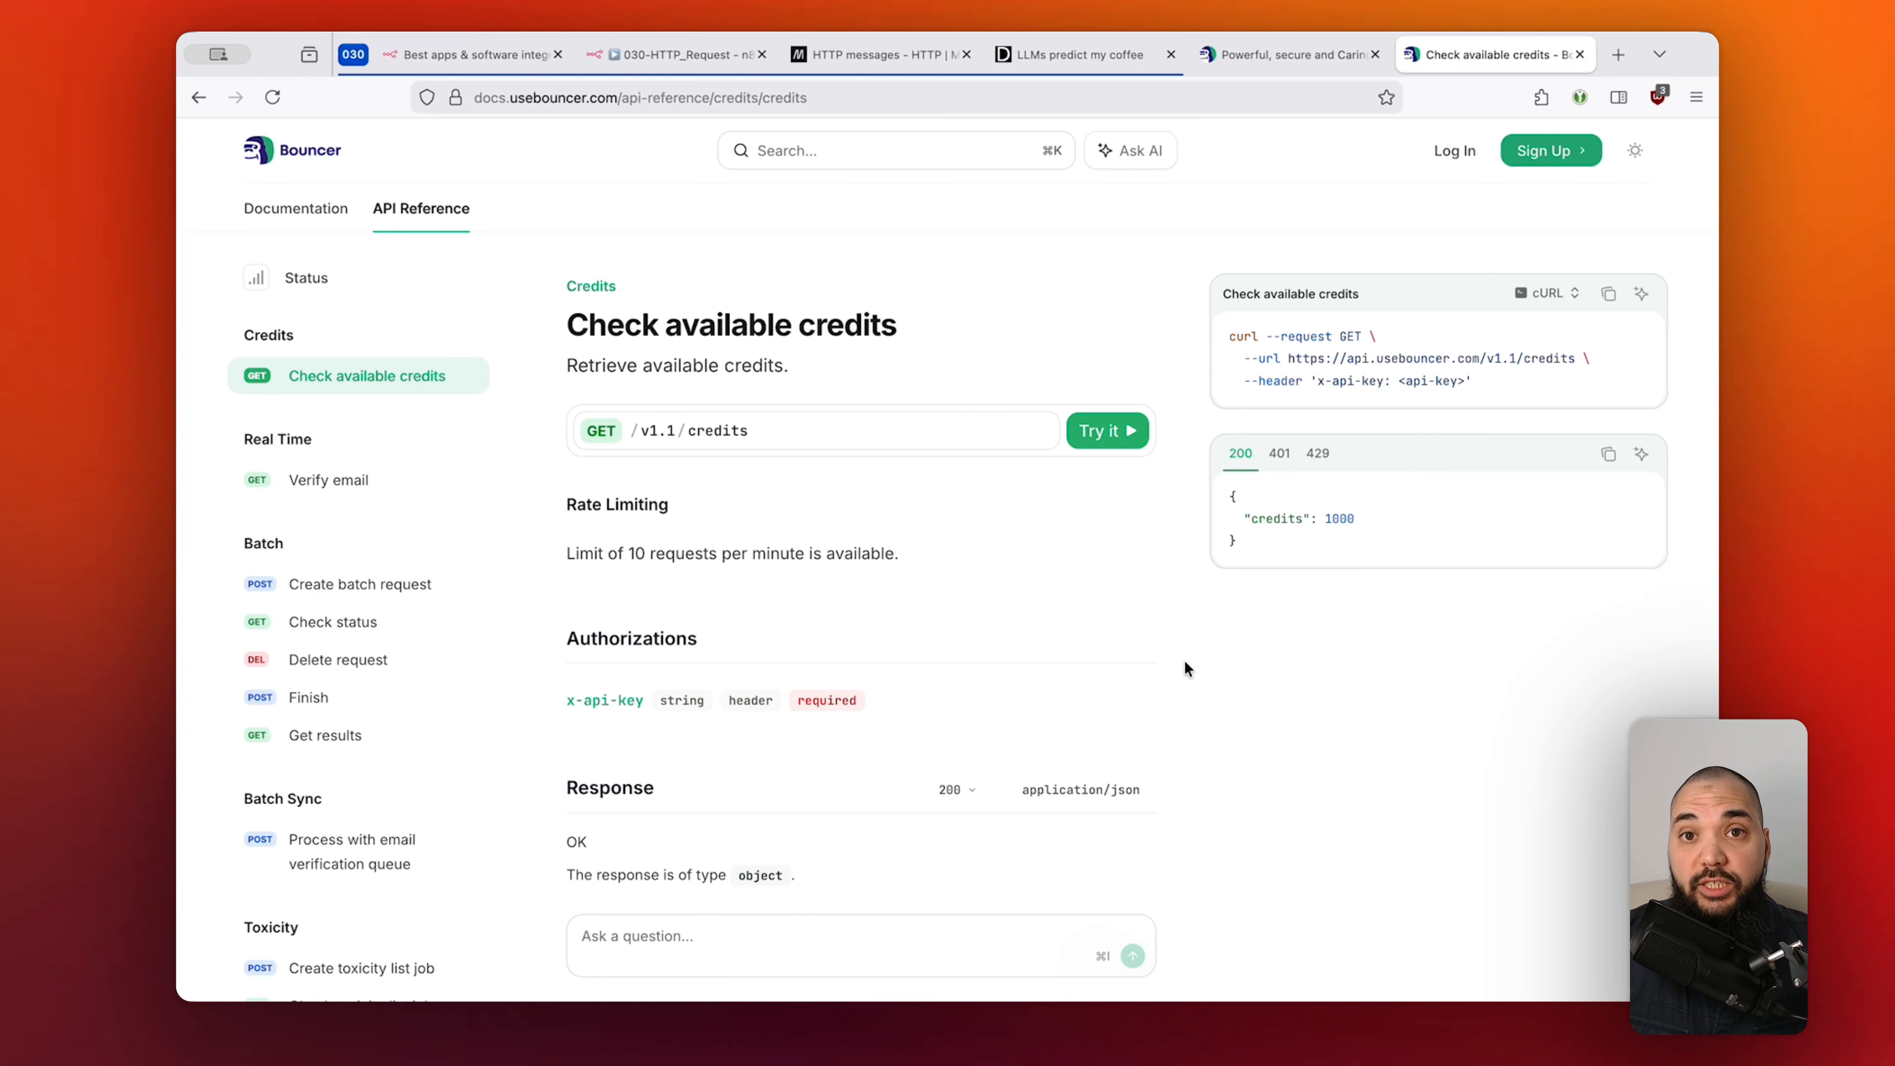
{"action": "left_click", "coordinate": [718, 56]}
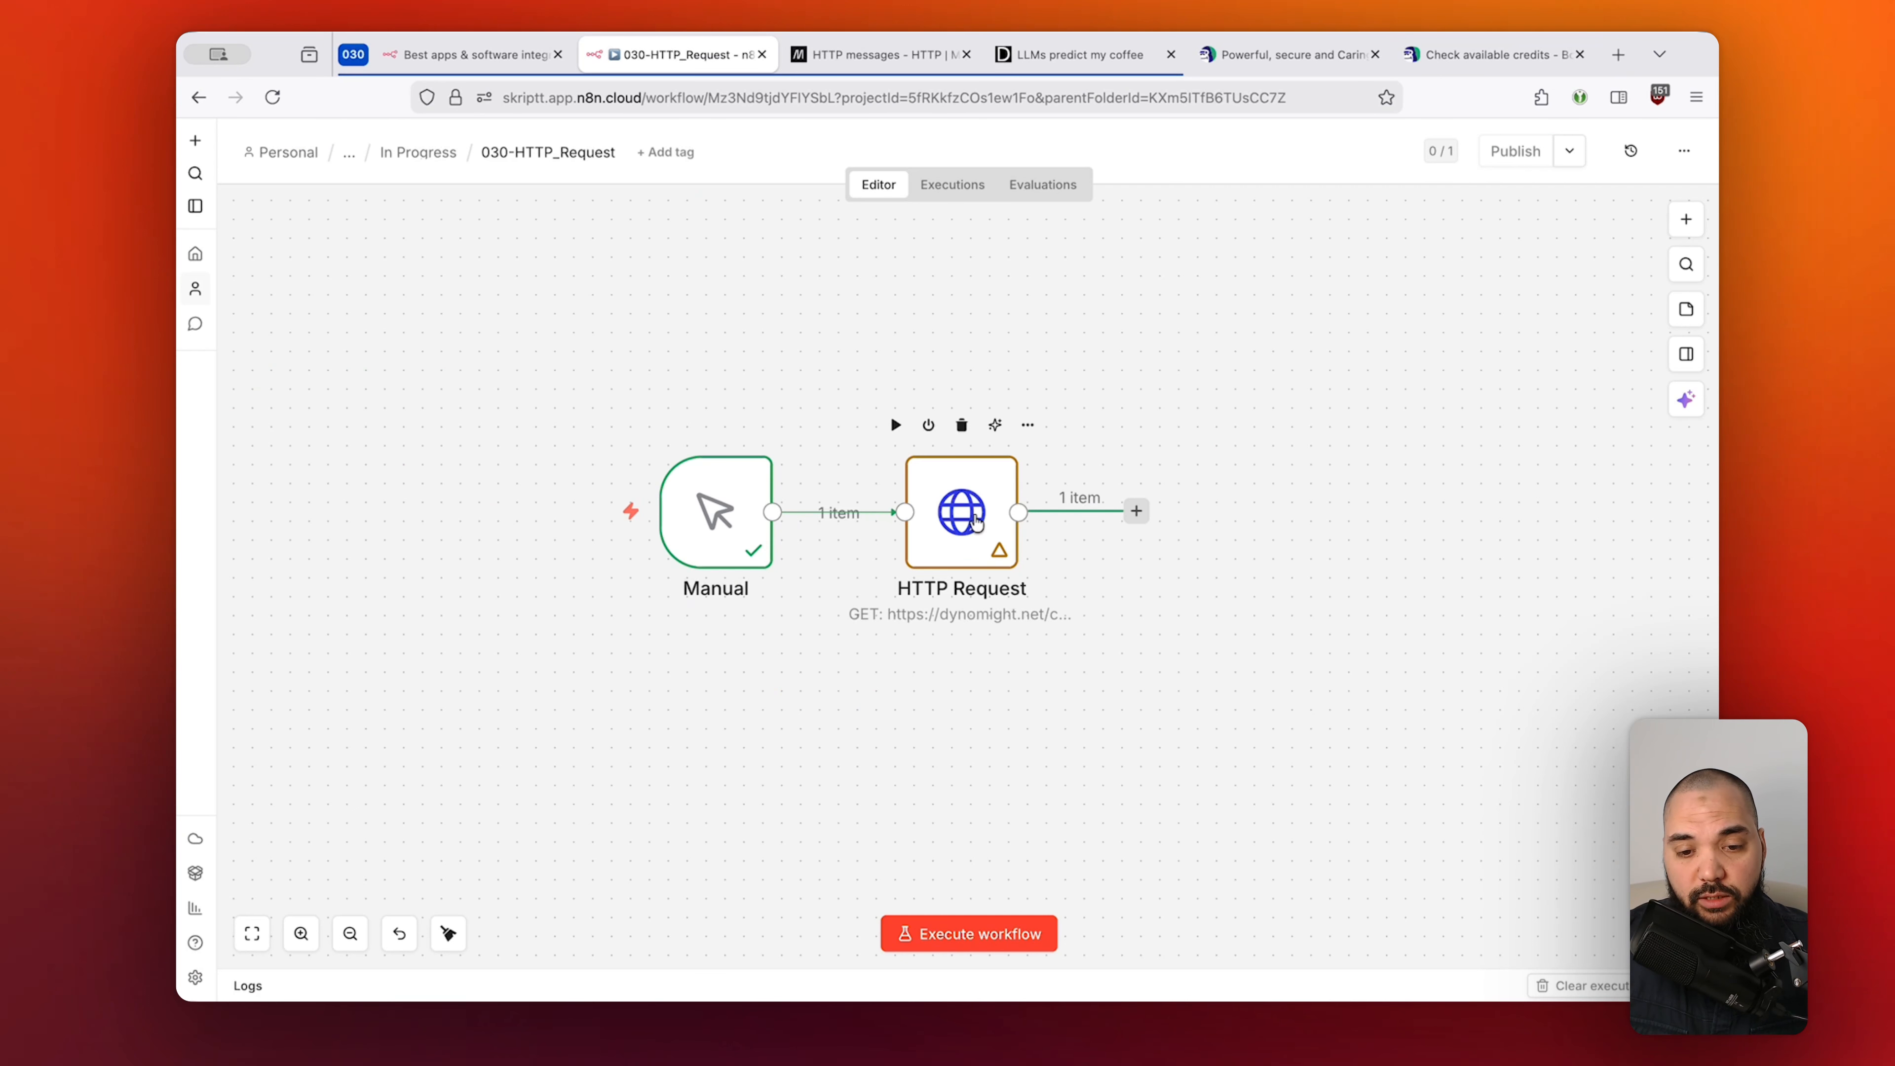
Reopen the HTTP Request node's settings, then switch back to the Bouncer credits reference.
{"action": "double_click", "coordinate": [950, 515]}
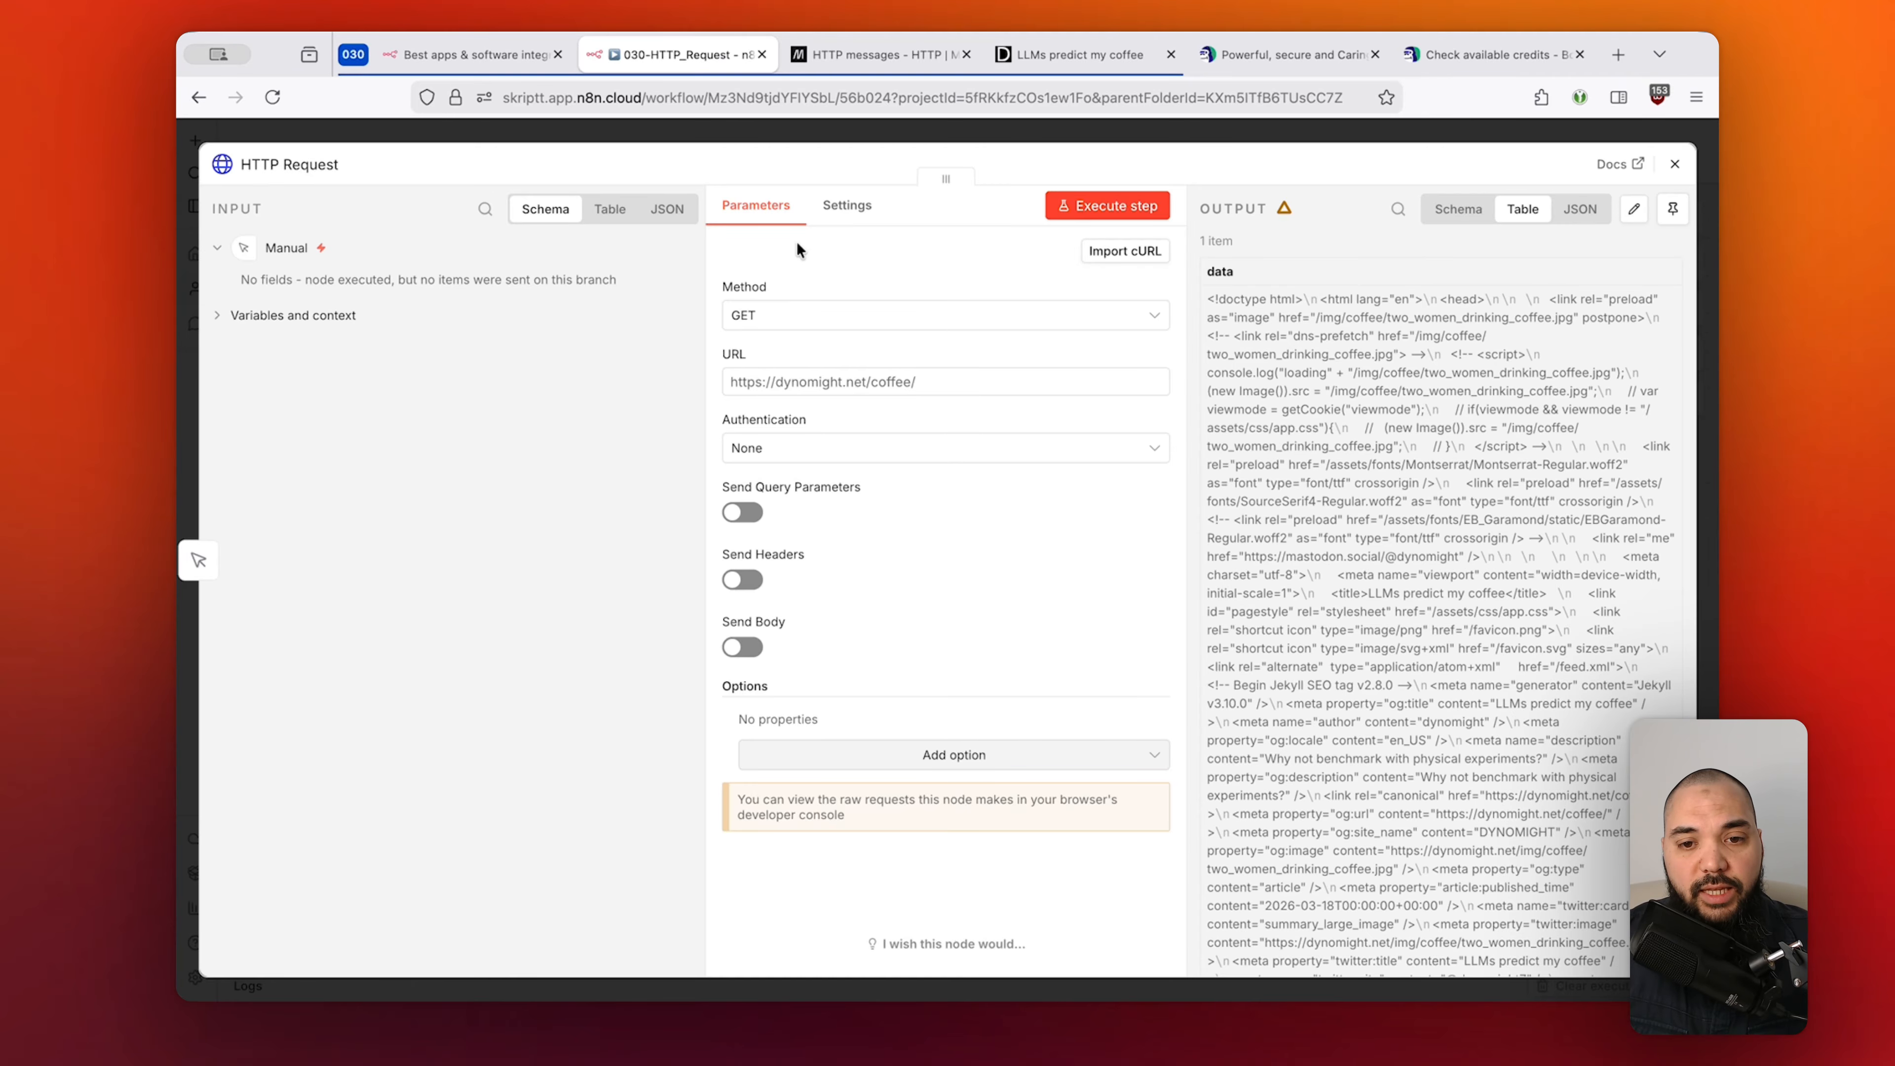
{"action": "left_click", "coordinate": [1478, 54]}
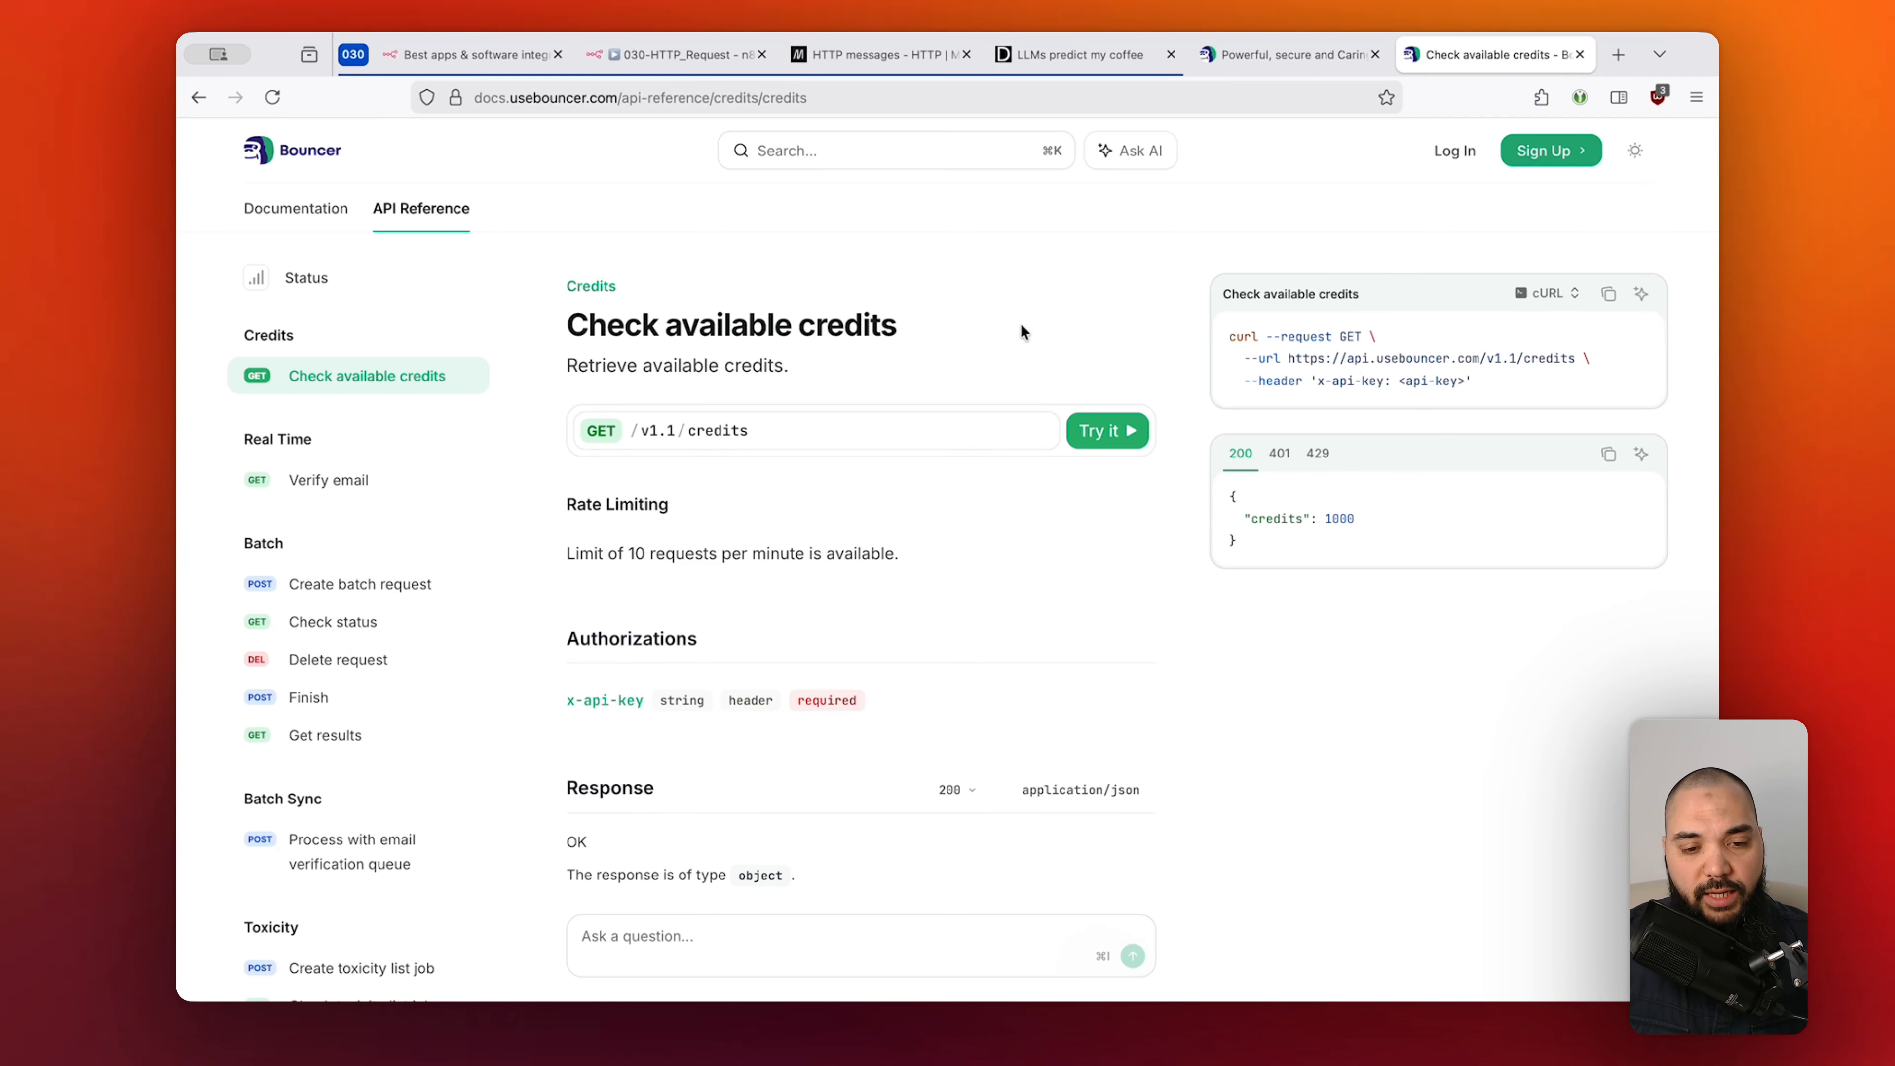
Browse Bouncer's endpoint list, including Batch and Batch Sync, then return to the n8n node.
{"action": "left_click_drag", "start_coordinate": [565, 325], "coordinate": [909, 339]}
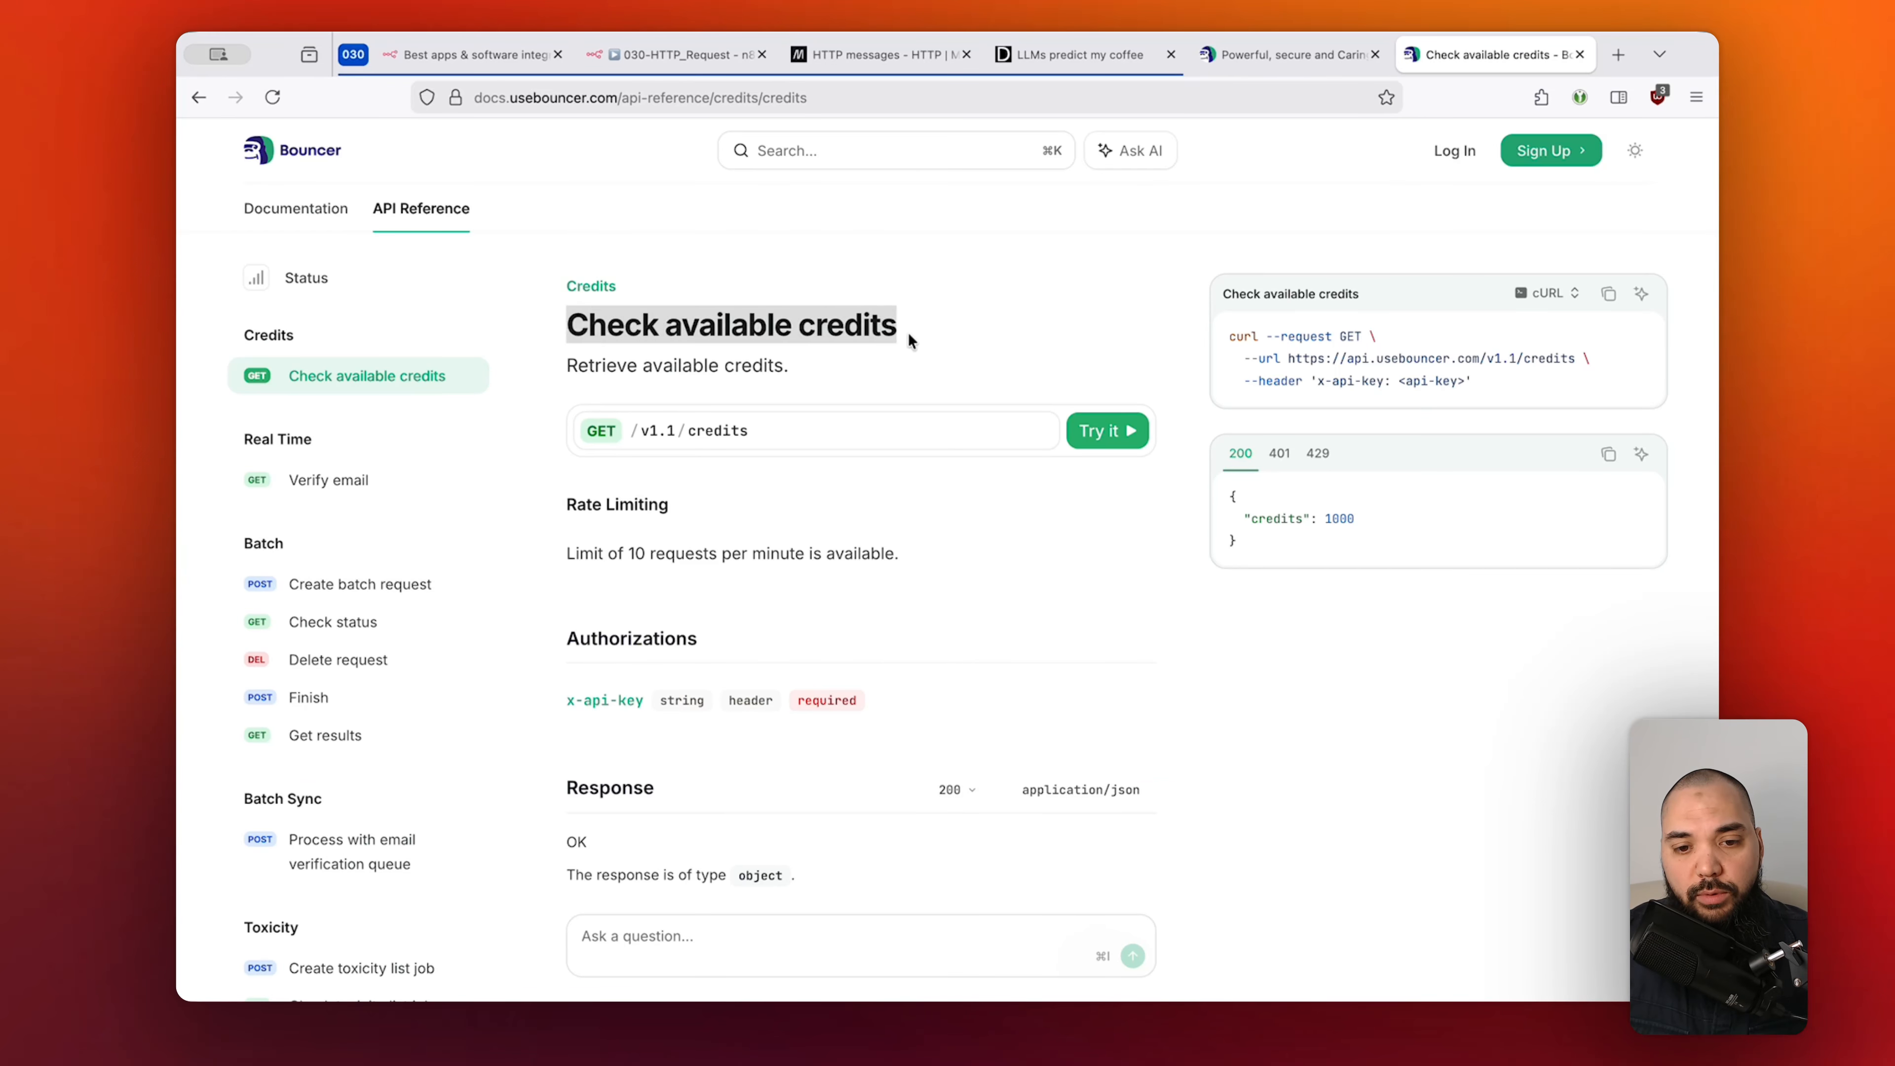
{"action": "left_click", "coordinate": [905, 357]}
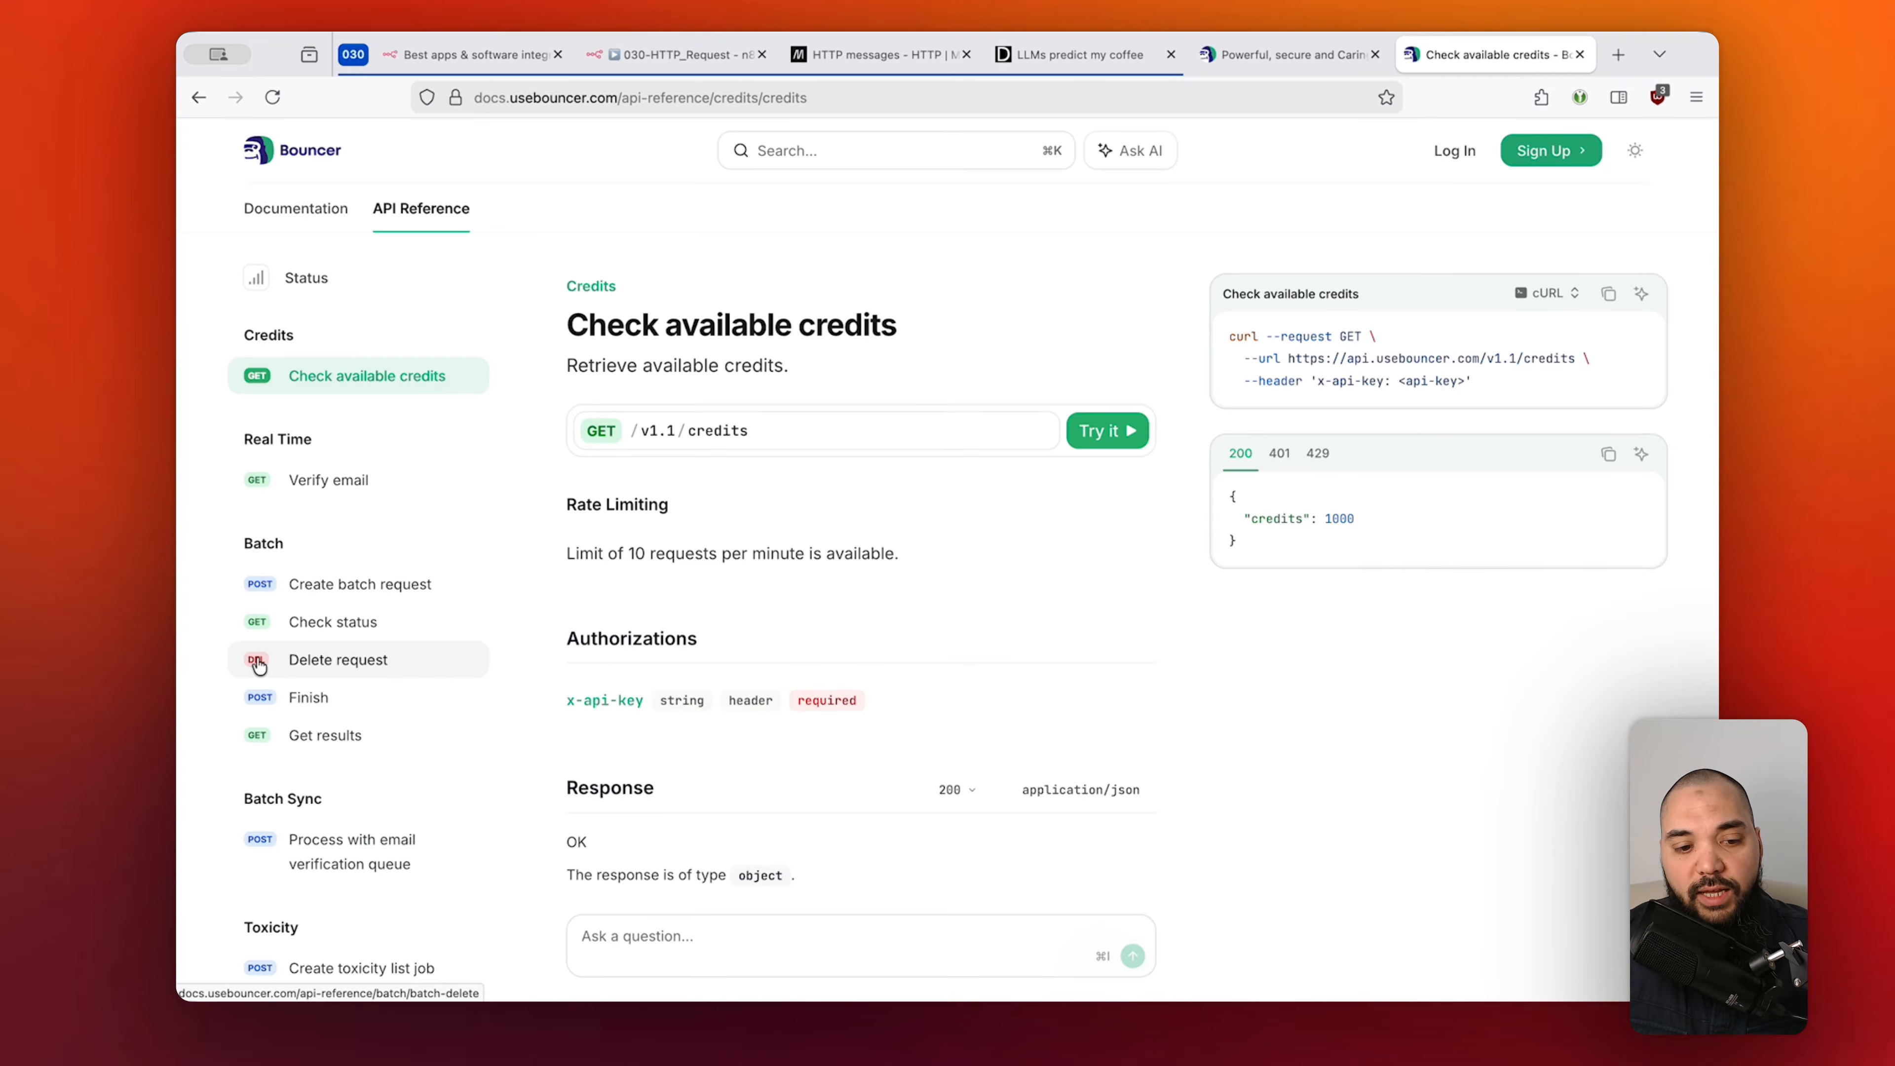
{"action": "scroll", "coordinate": [449, 655], "scroll_direction": "down", "scroll_amount": 5}
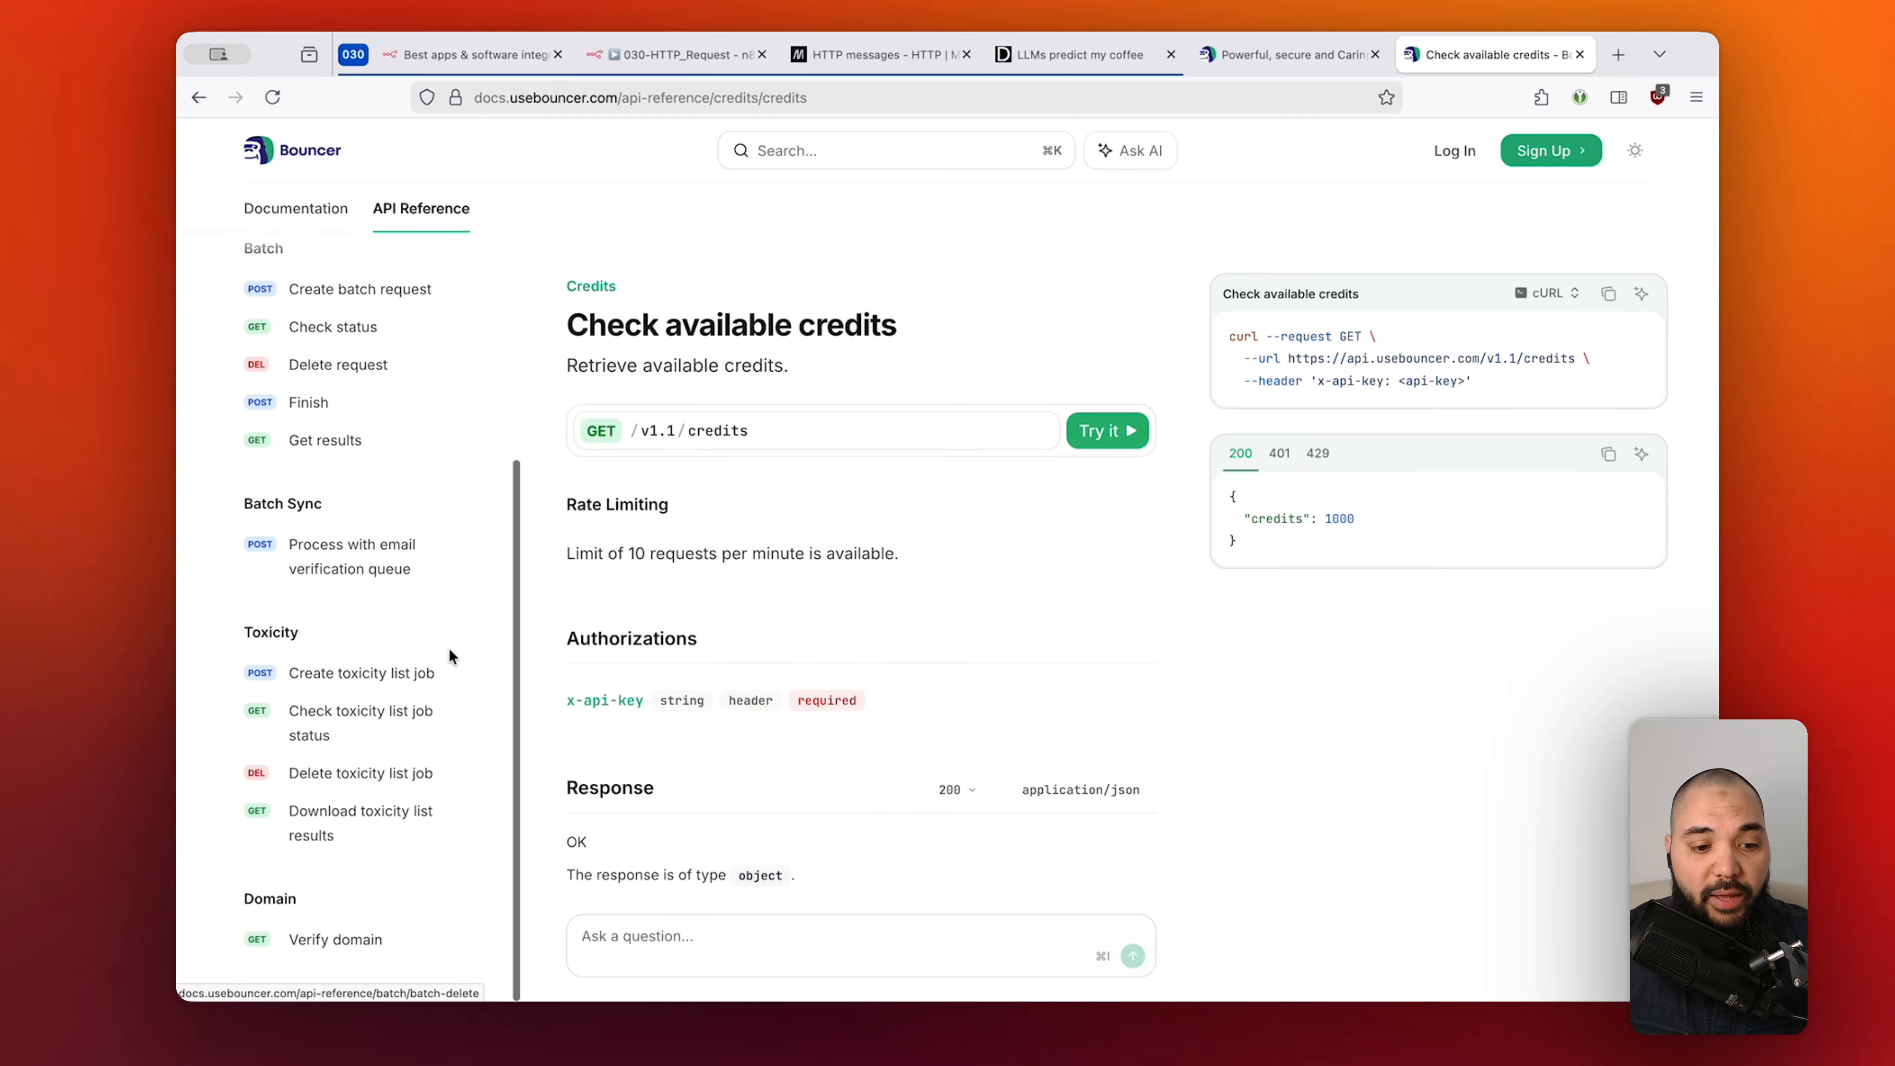
{"action": "scroll", "coordinate": [305, 546], "scroll_direction": "down", "scroll_amount": 3}
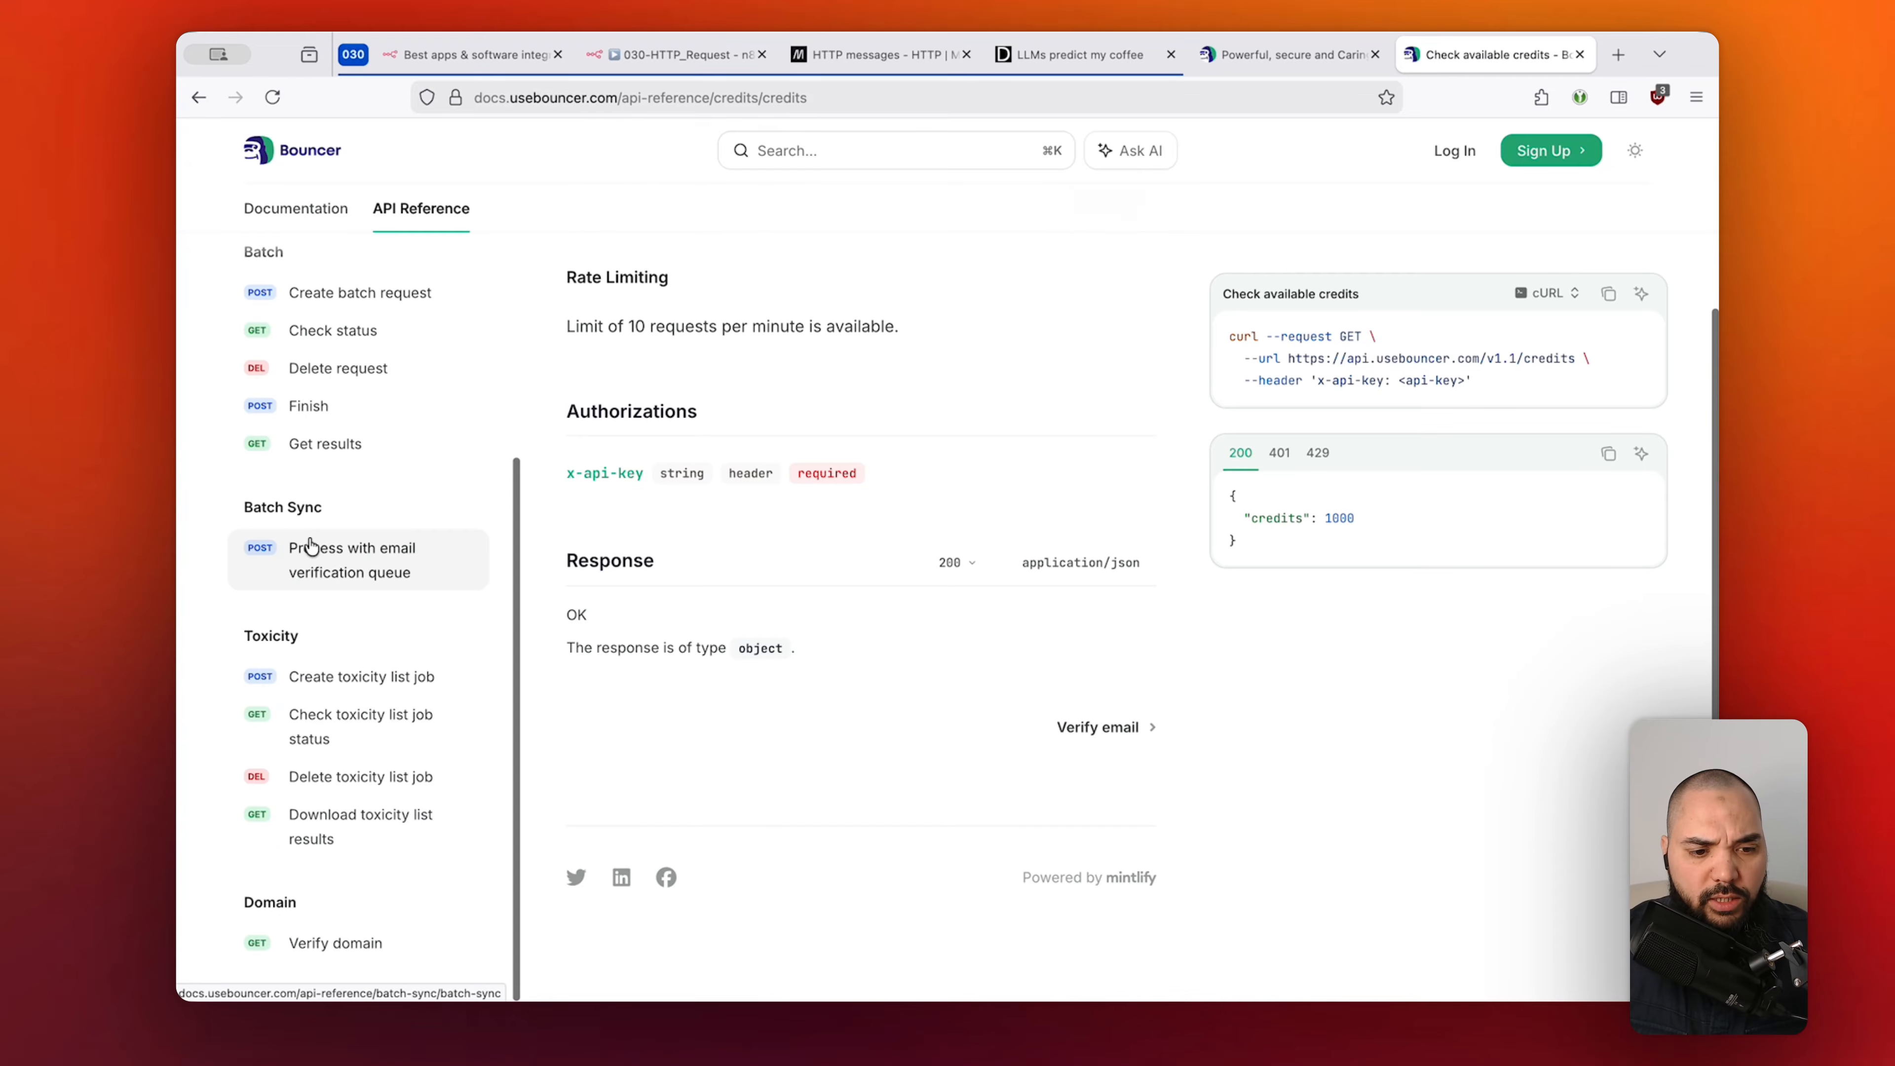
{"action": "scroll", "coordinate": [871, 429], "scroll_direction": "up", "scroll_amount": 3}
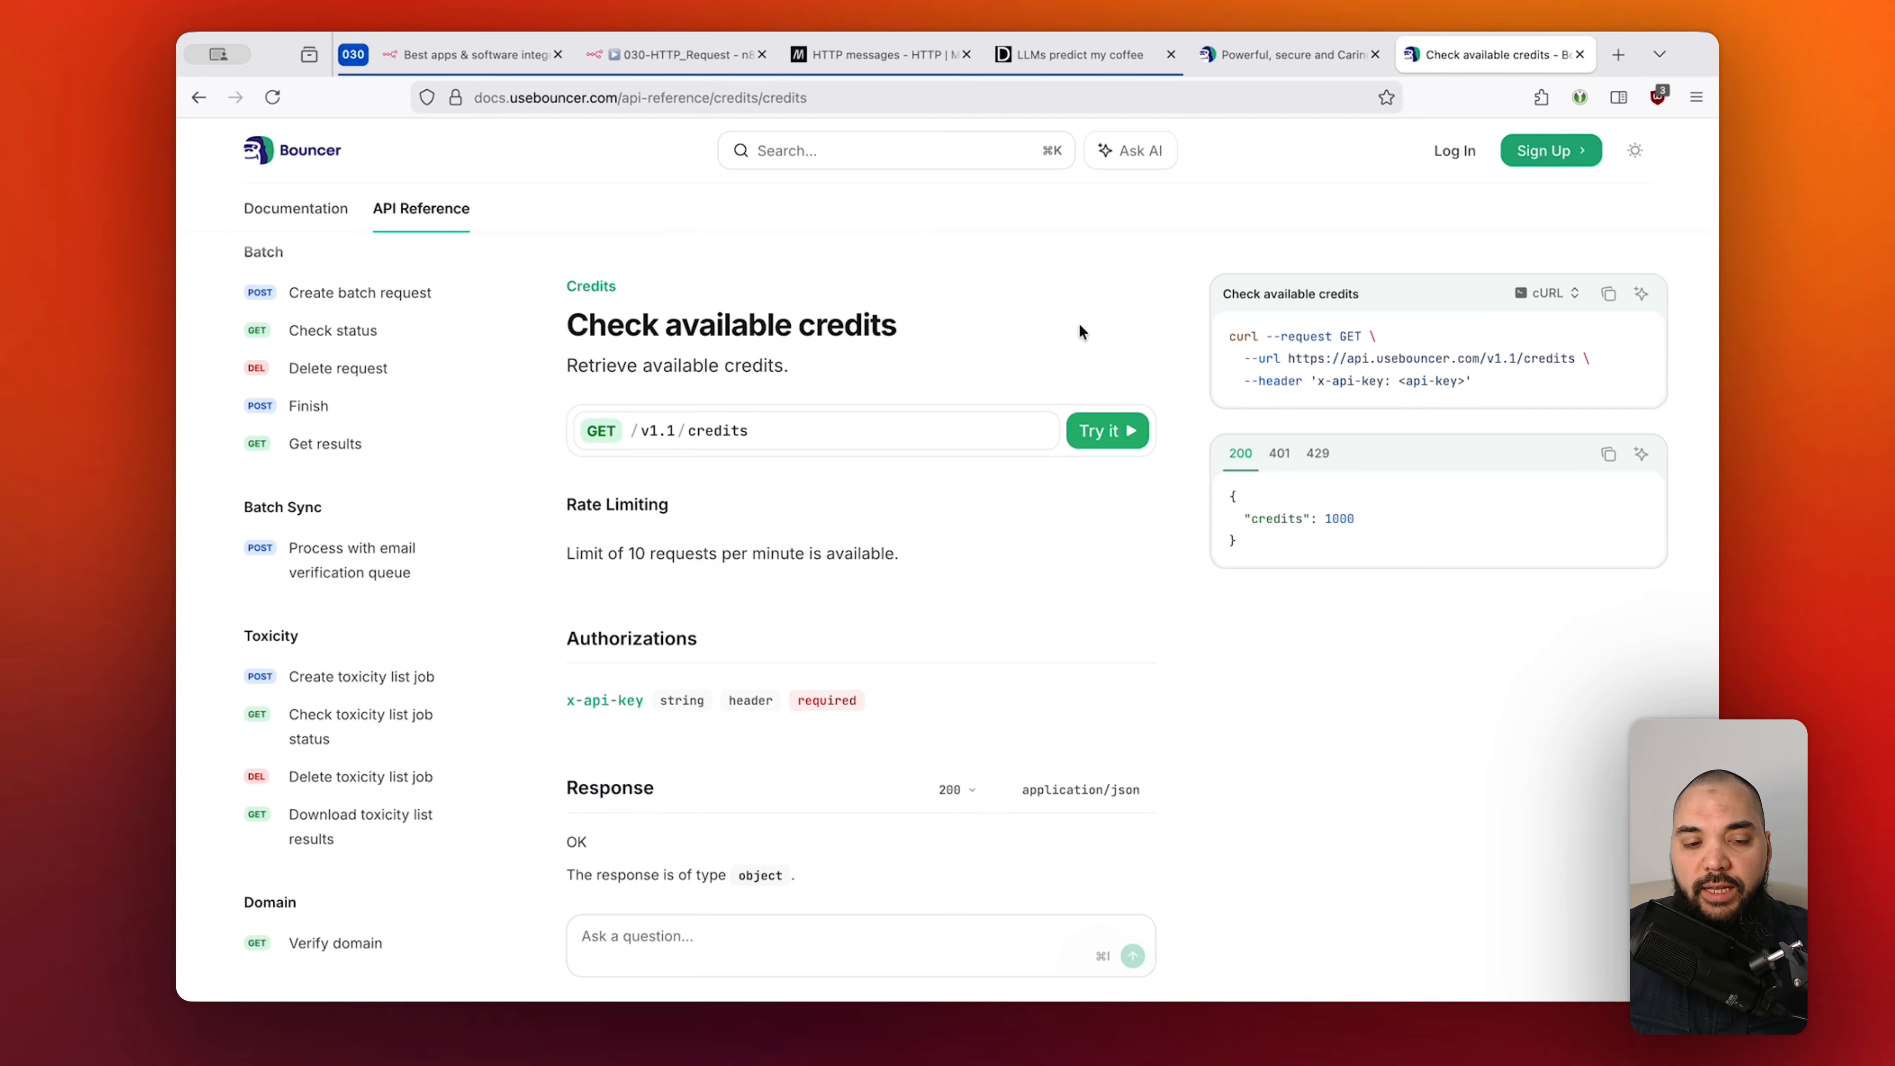
{"action": "scroll", "coordinate": [344, 270], "scroll_direction": "up", "scroll_amount": 5}
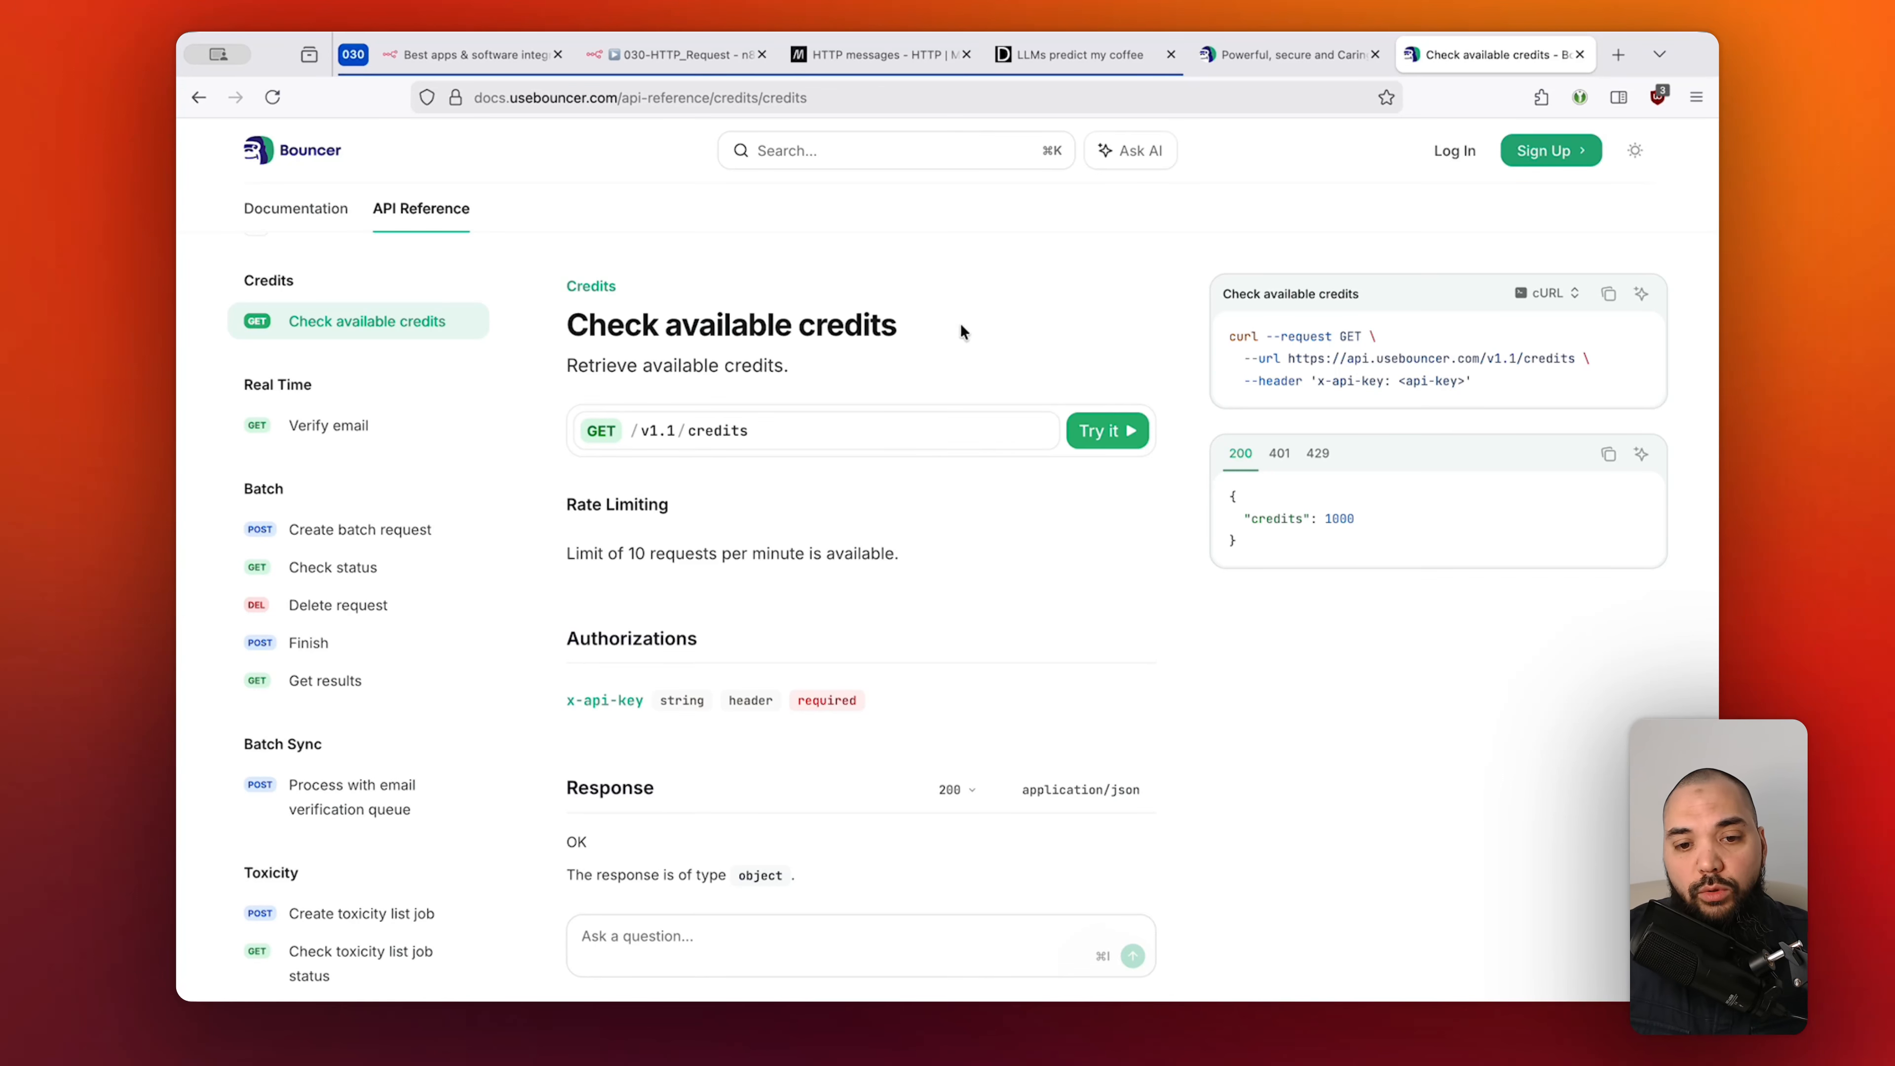
{"action": "left_click_drag", "start_coordinate": [664, 329], "coordinate": [911, 333]}
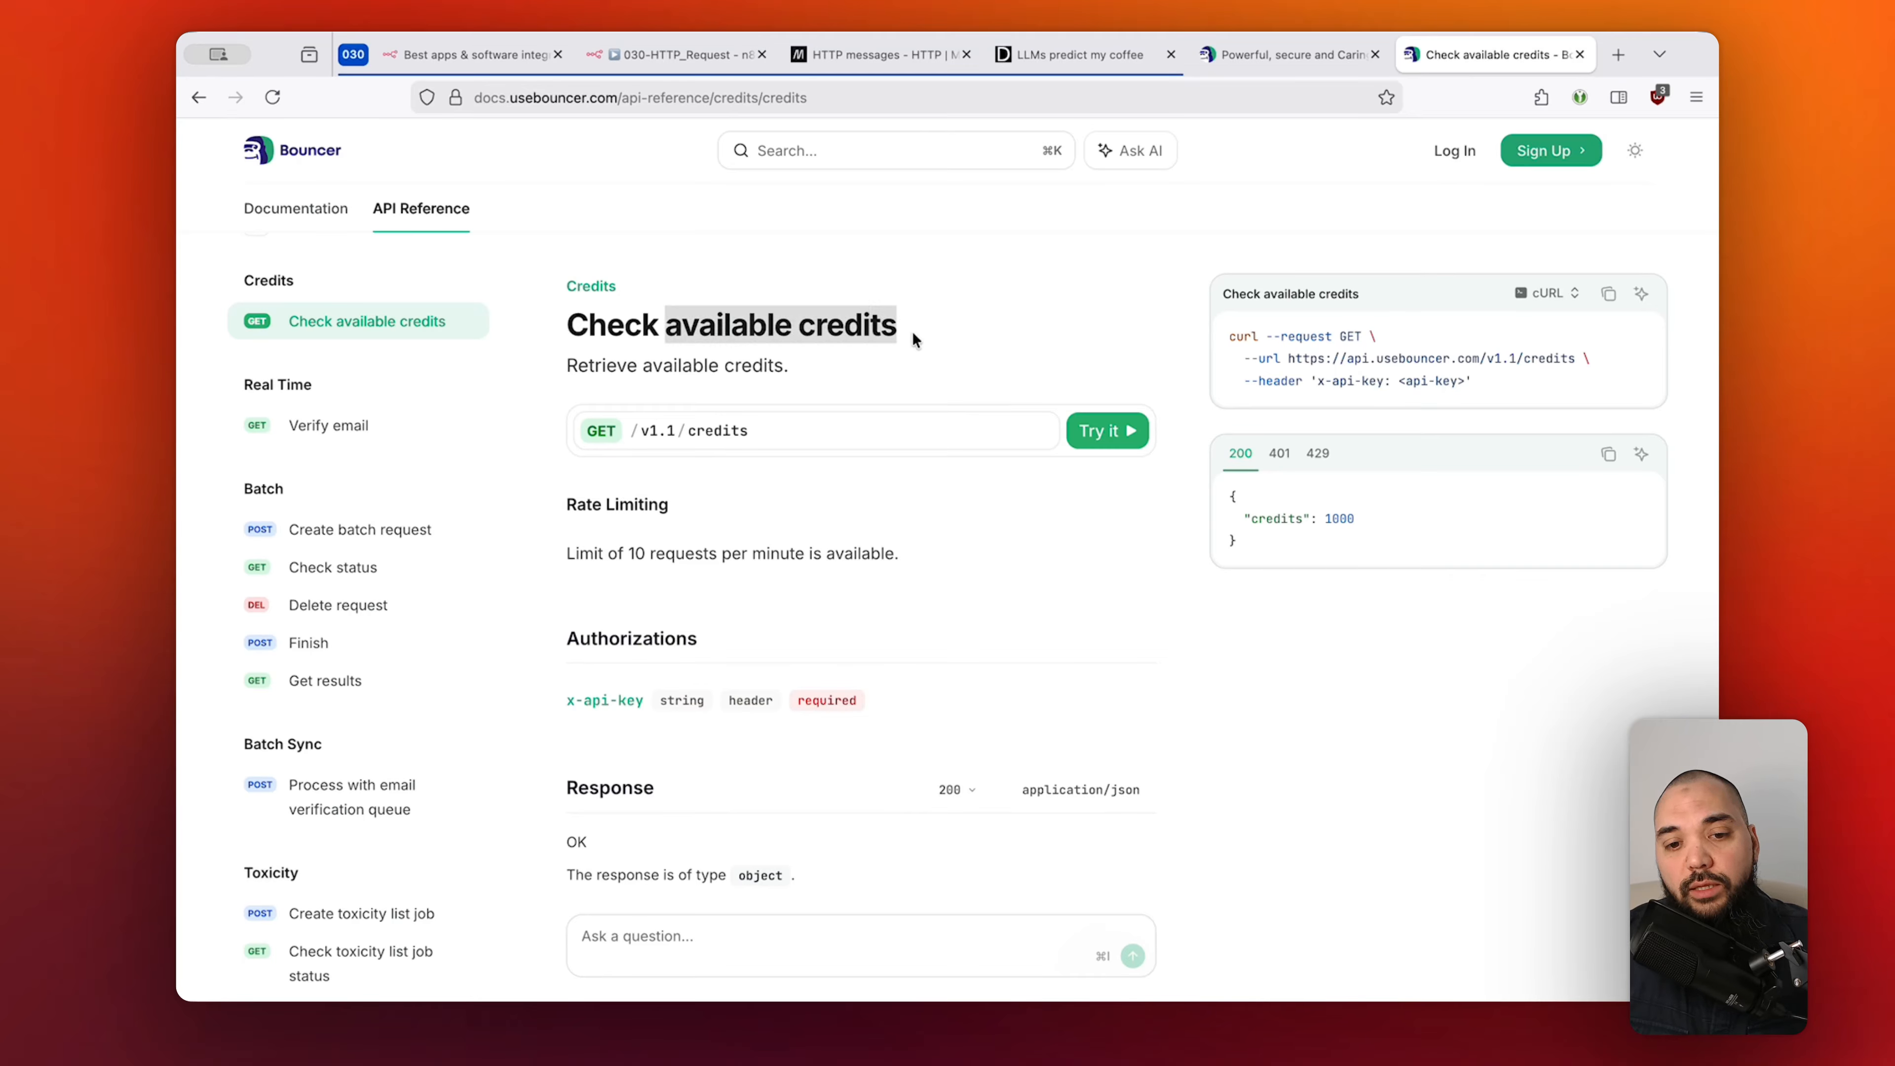
{"action": "left_click", "coordinate": [947, 332]}
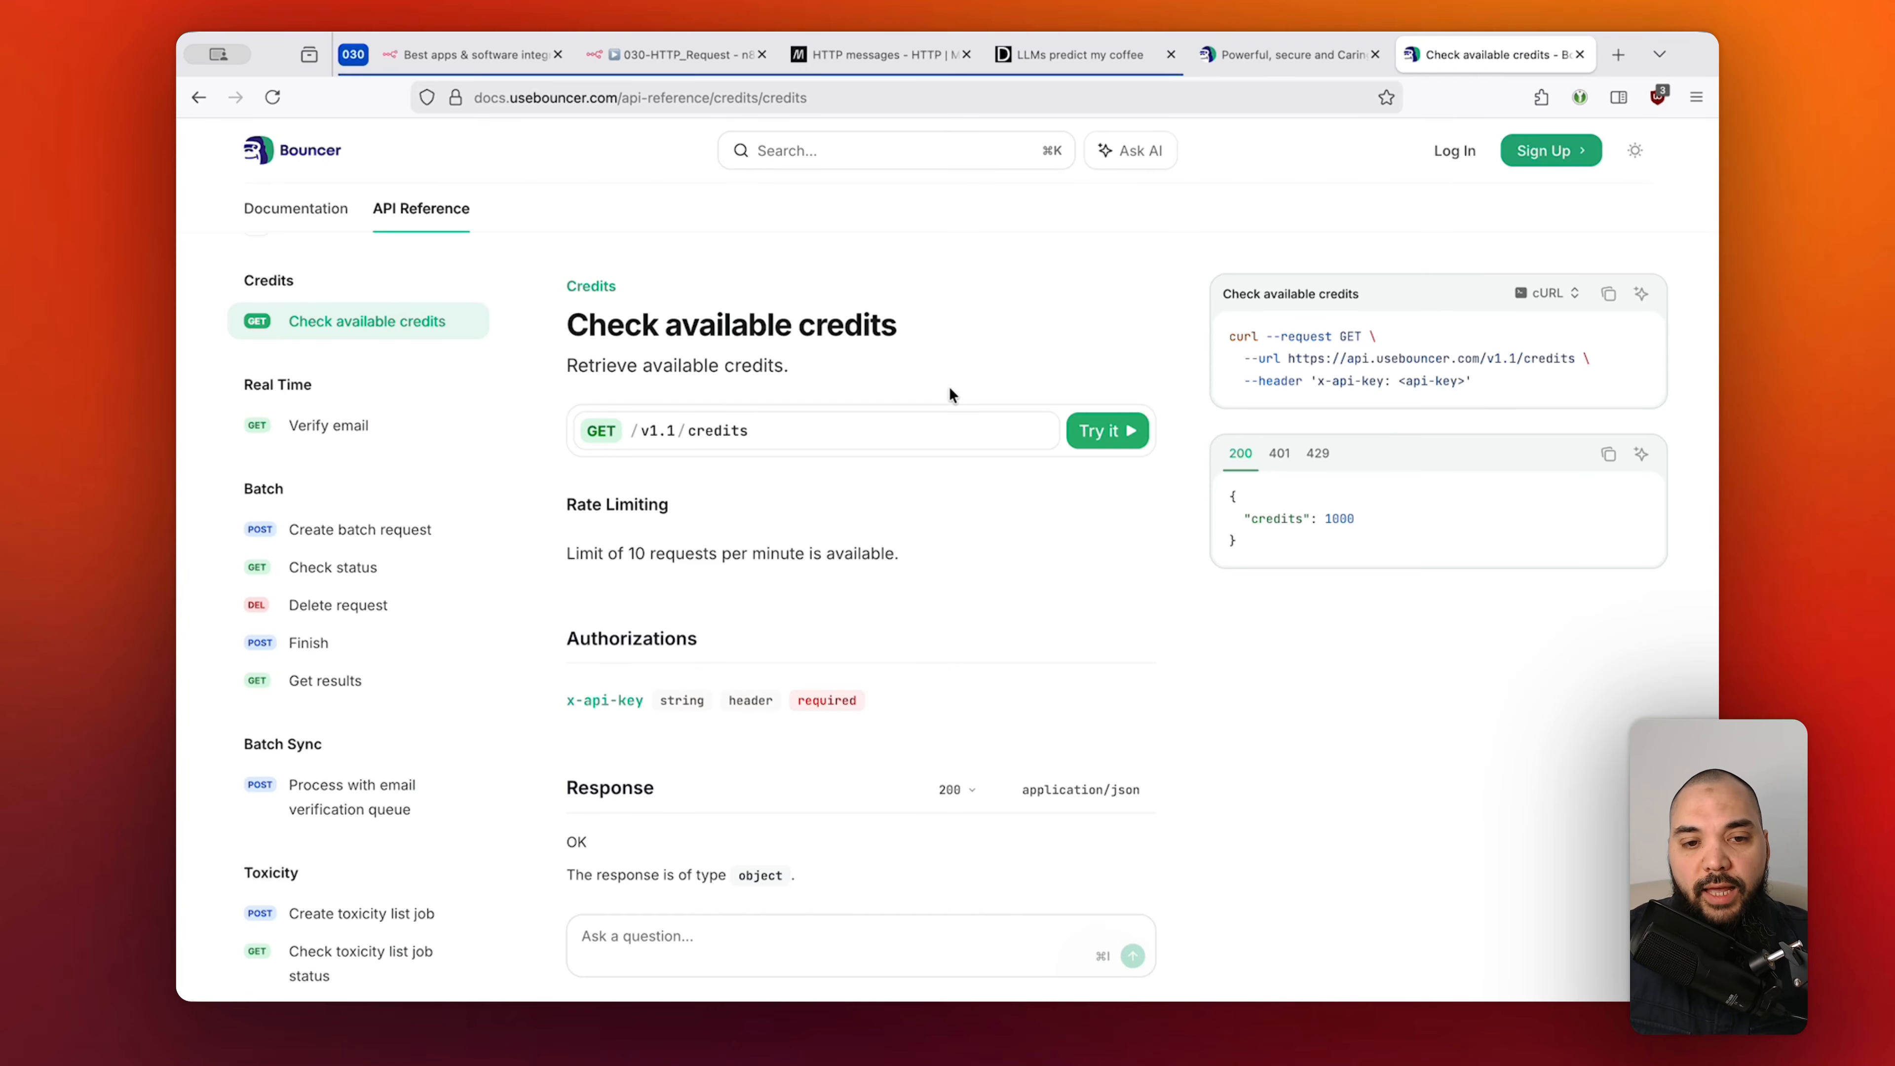
{"action": "left_click", "coordinate": [666, 52]}
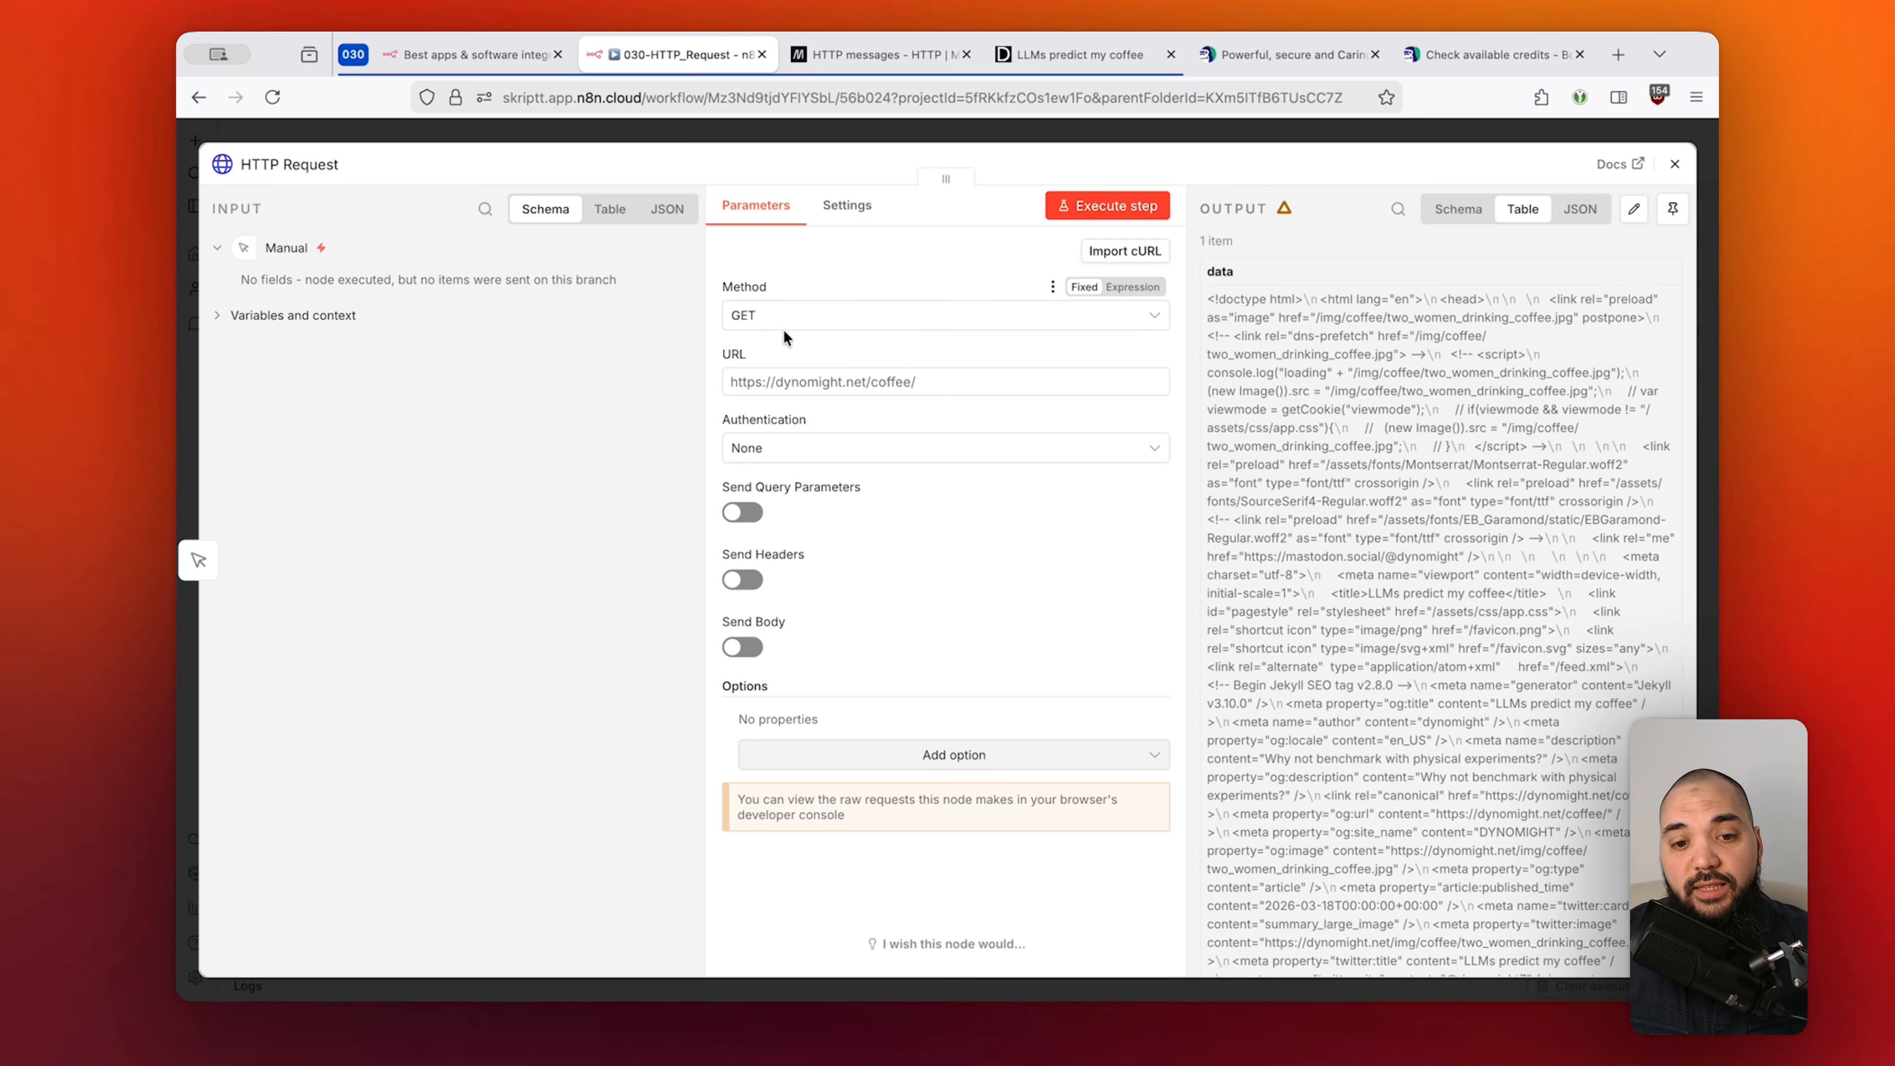
Check the Method options twice against the Bouncer credits docs, keeping GET.
{"action": "left_click", "coordinate": [799, 319]}
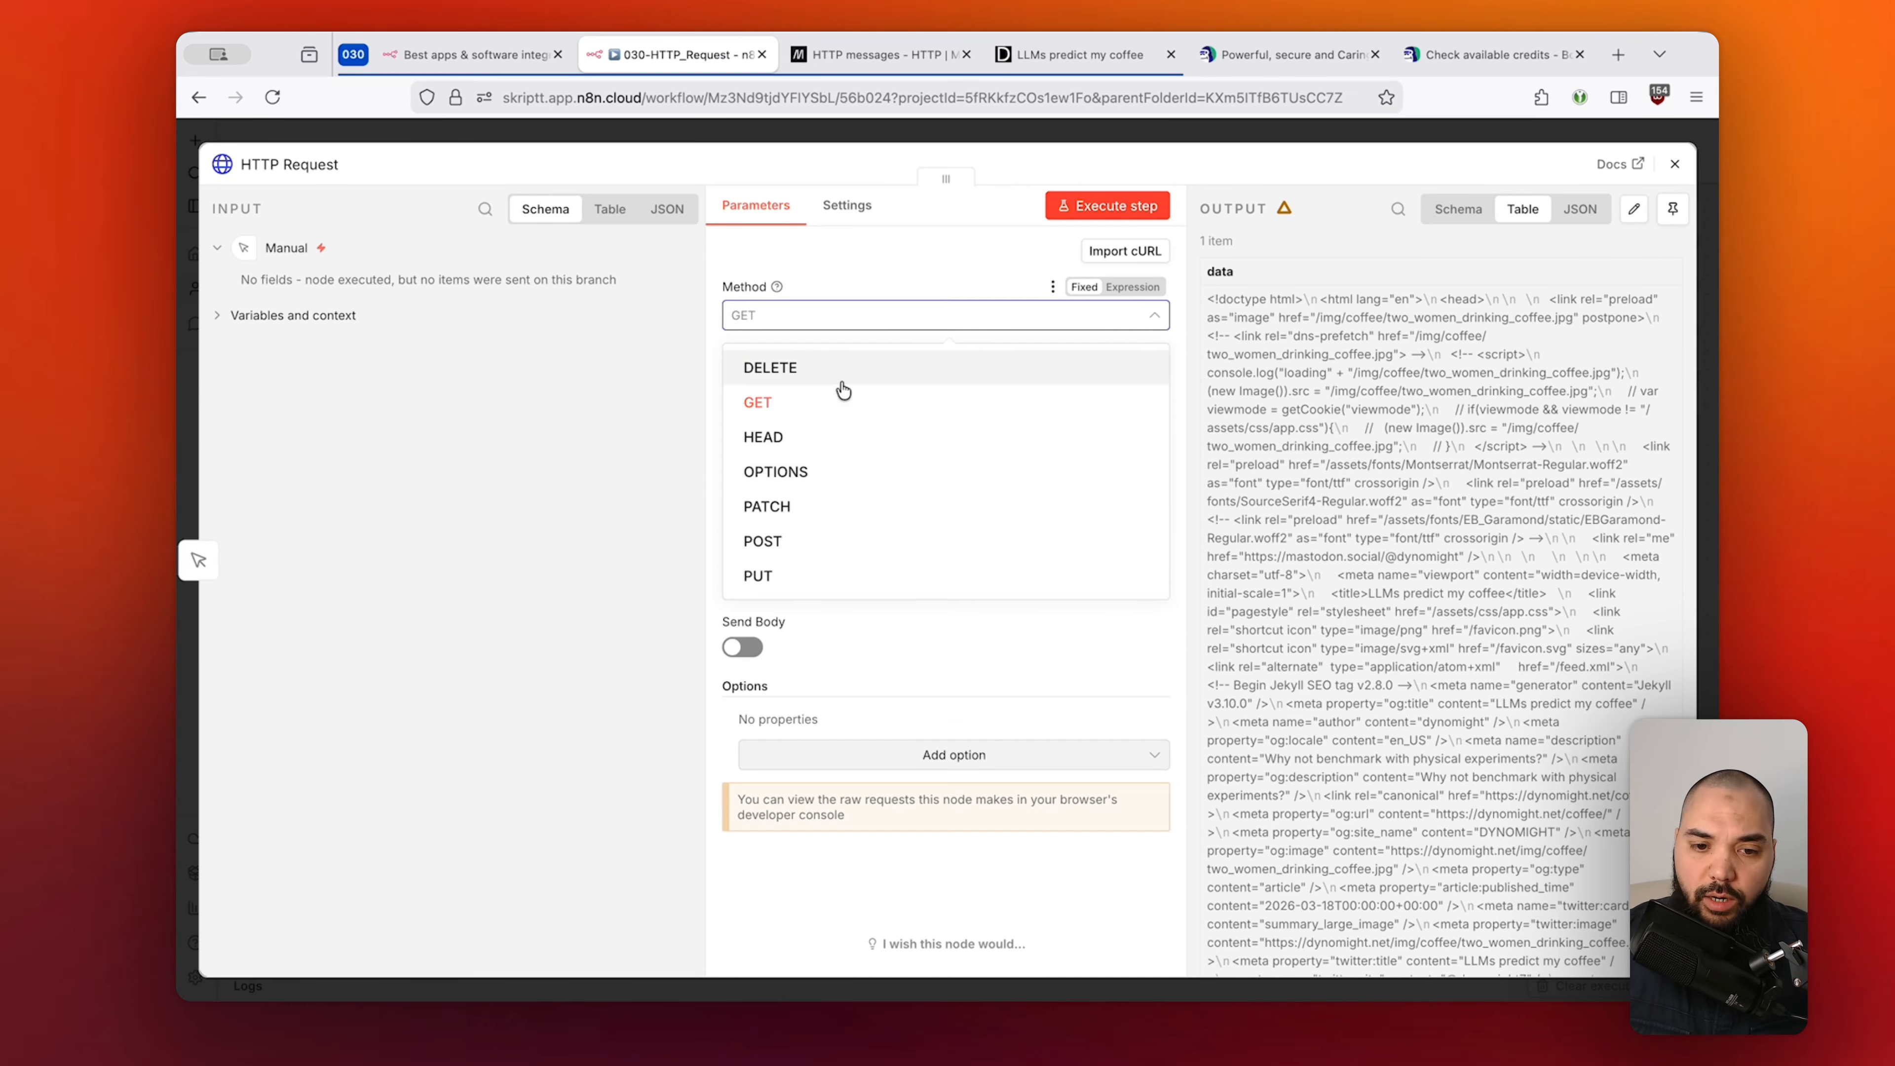
{"action": "left_click", "coordinate": [933, 261]}
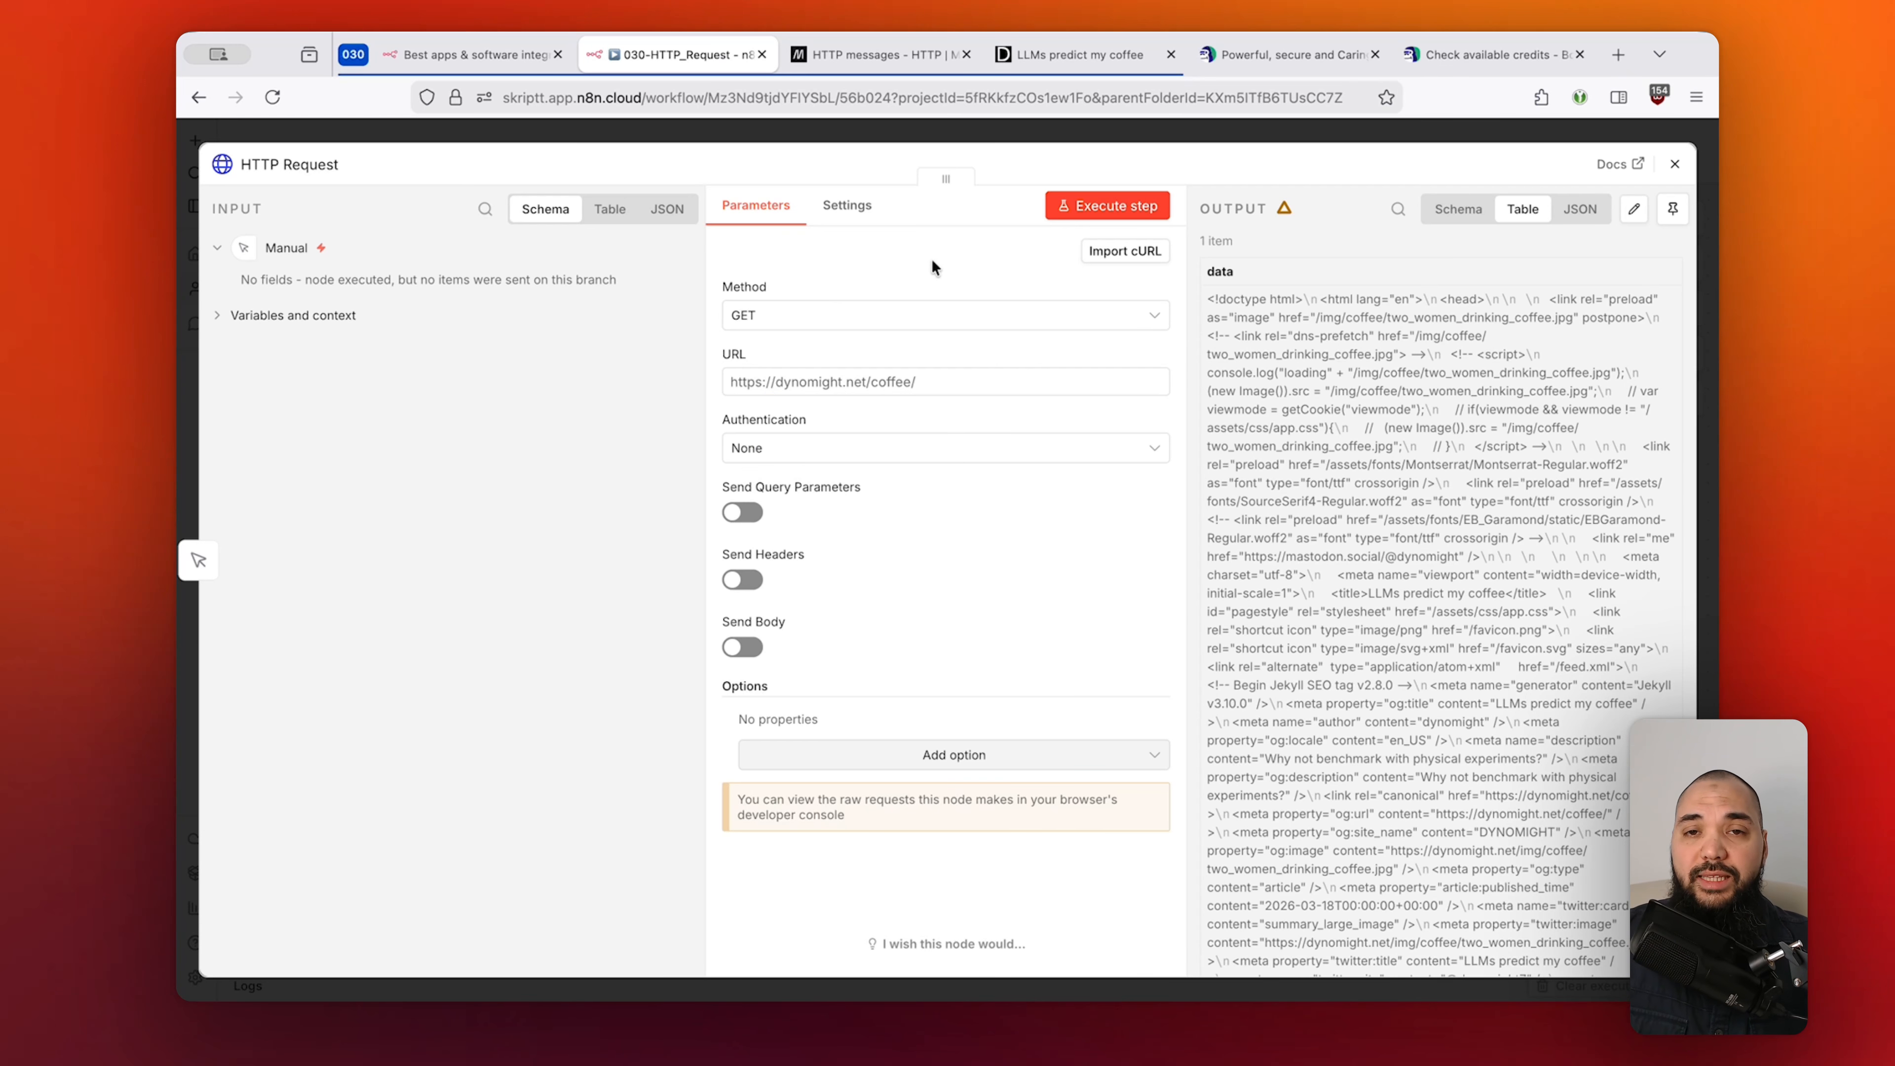
{"action": "left_click", "coordinate": [1445, 46]}
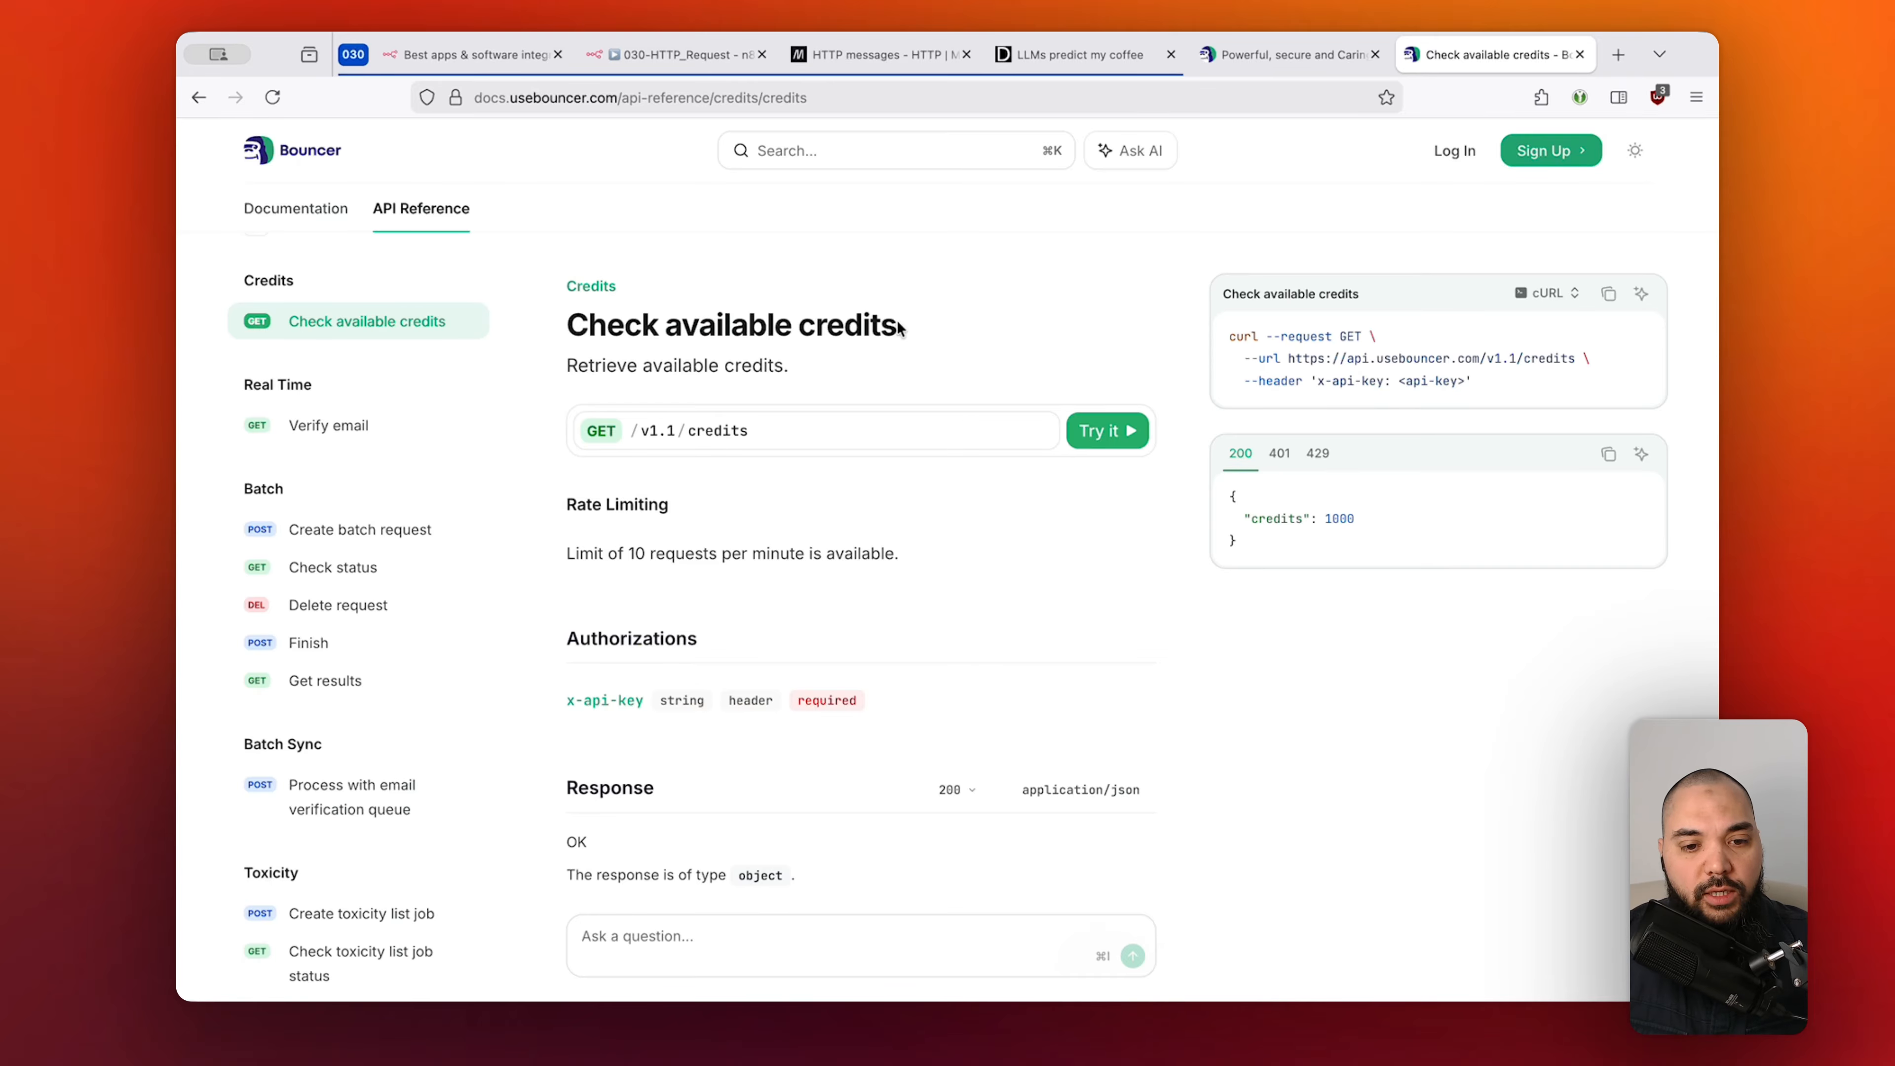
{"action": "left_click", "coordinate": [715, 51]}
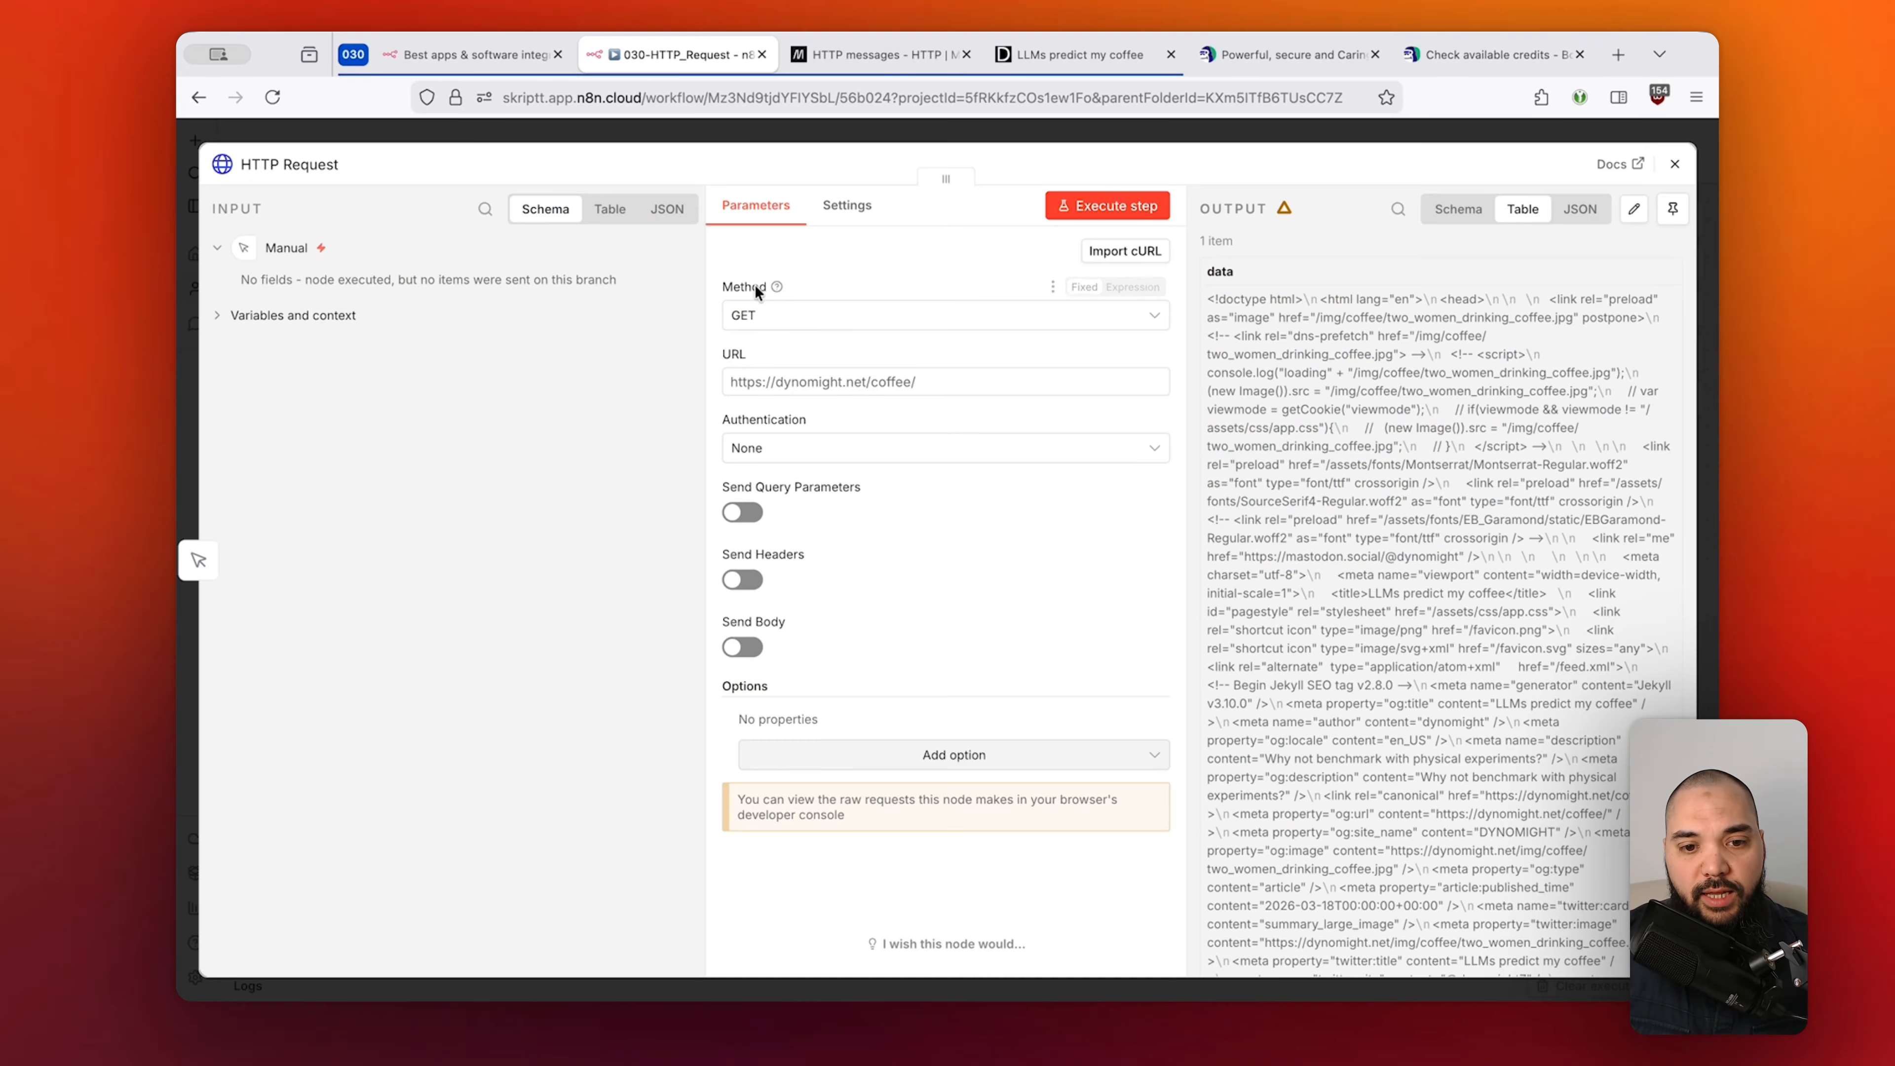
{"action": "left_click", "coordinate": [757, 316]}
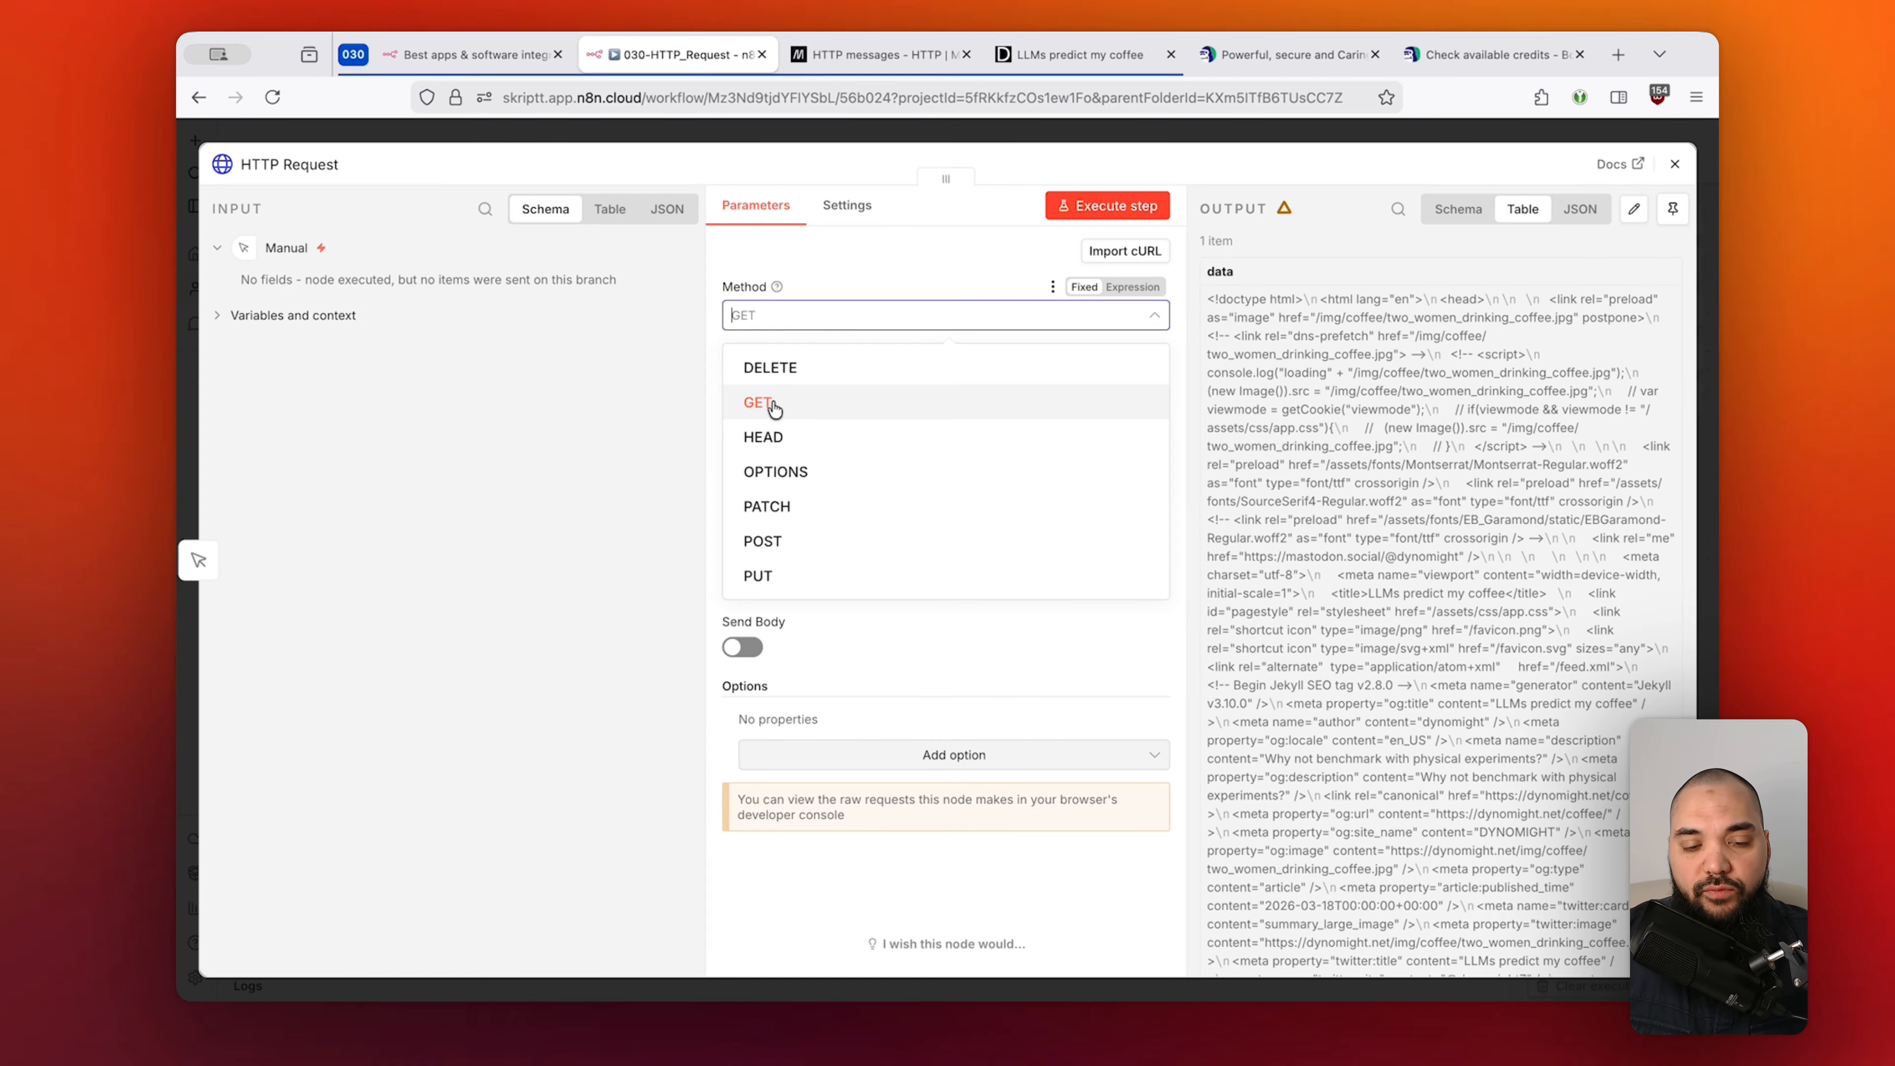
{"action": "left_click", "coordinate": [817, 405]}
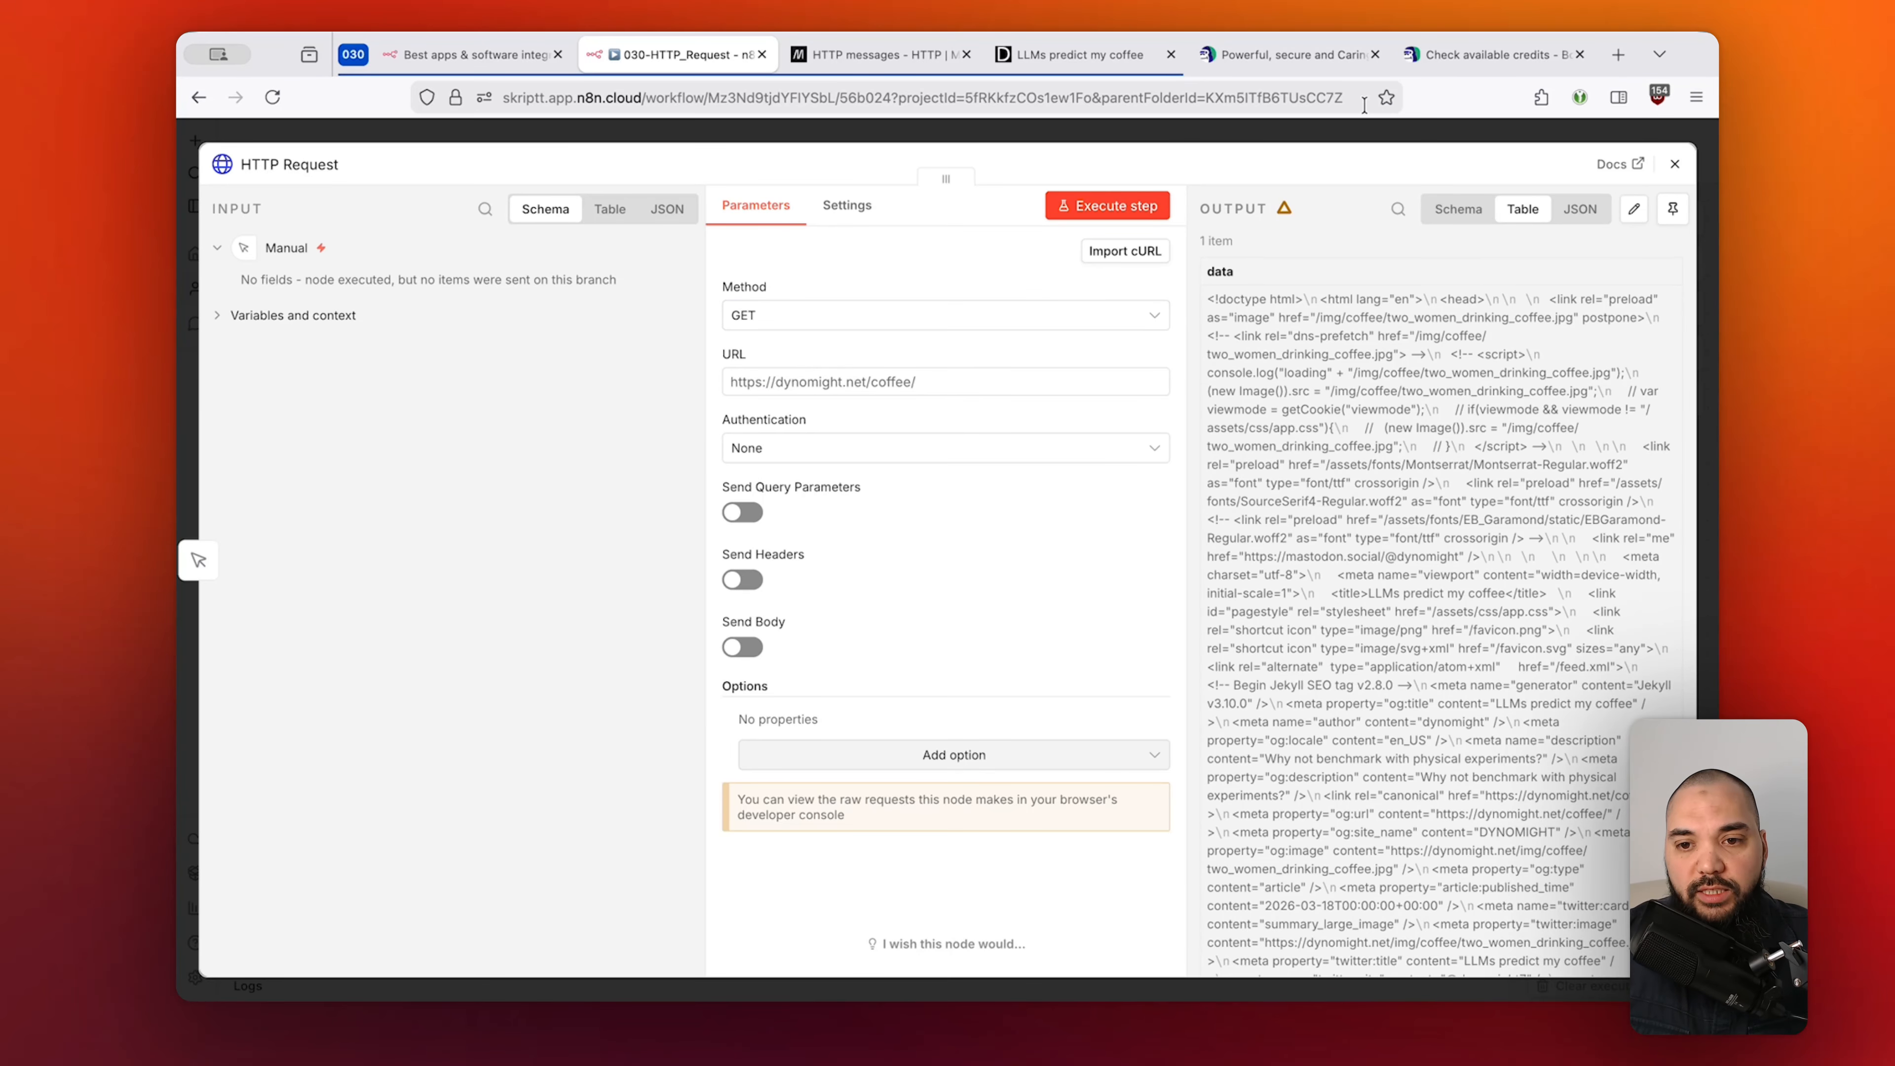
{"action": "left_click", "coordinate": [1557, 46]}
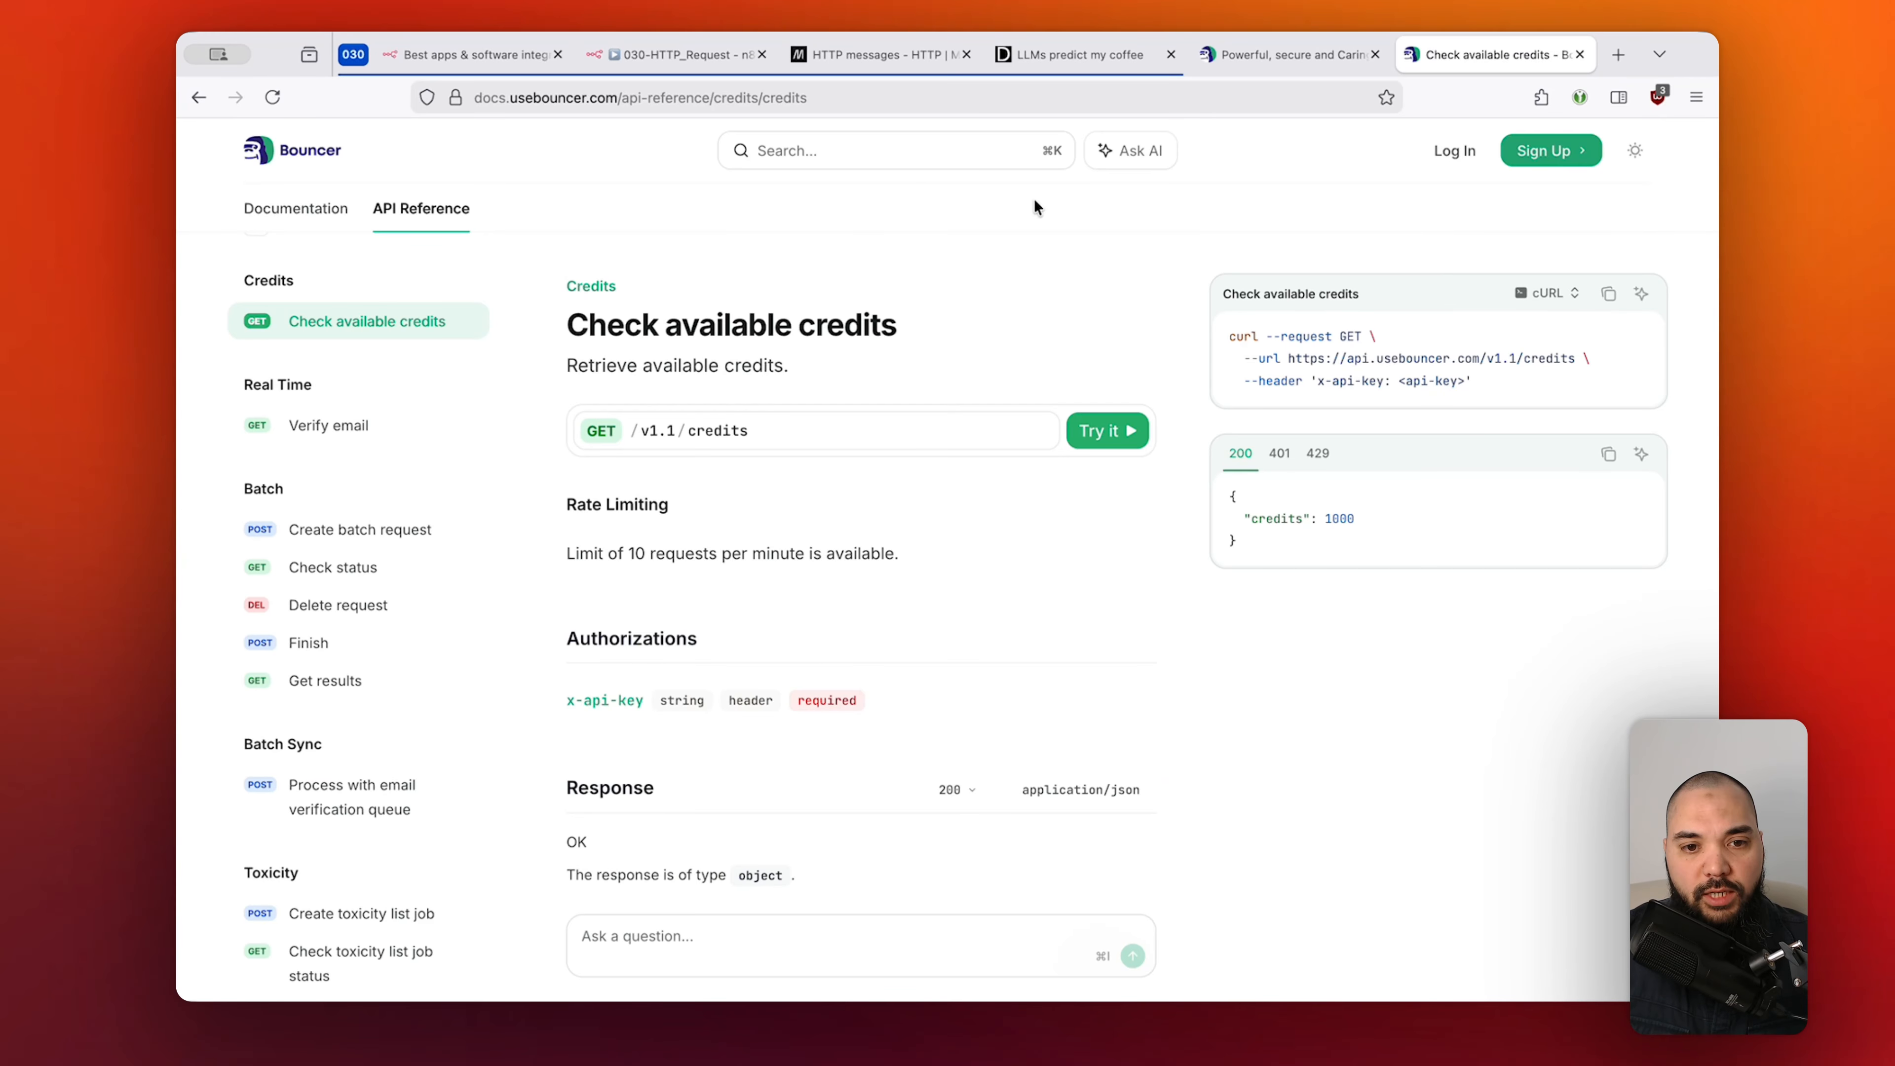
{"action": "left_click", "coordinate": [690, 55]}
Highlight the current coffee page URL, then switch to the Bouncer credits docs.
{"action": "left_click_drag", "start_coordinate": [938, 380], "coordinate": [718, 382]}
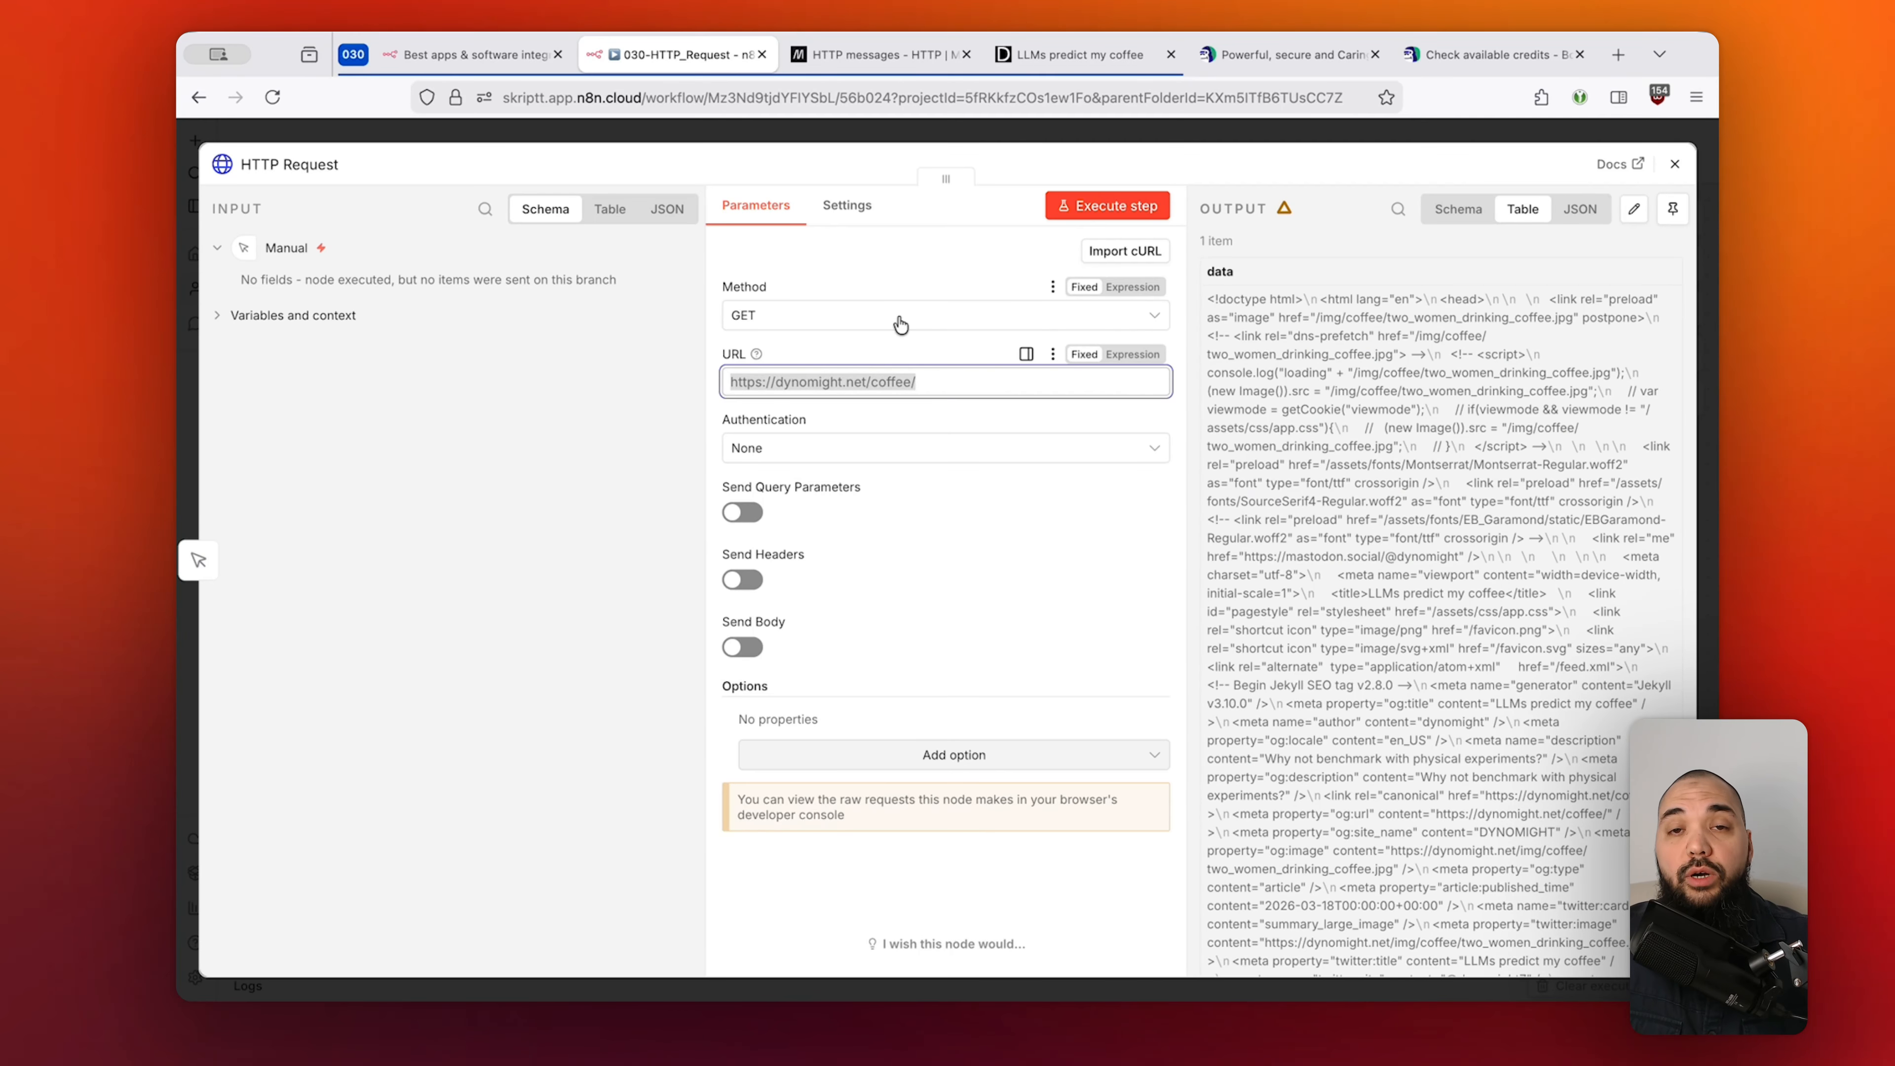
{"action": "left_click", "coordinate": [931, 381]}
{"action": "left_click_drag", "start_coordinate": [956, 381], "coordinate": [728, 381]}
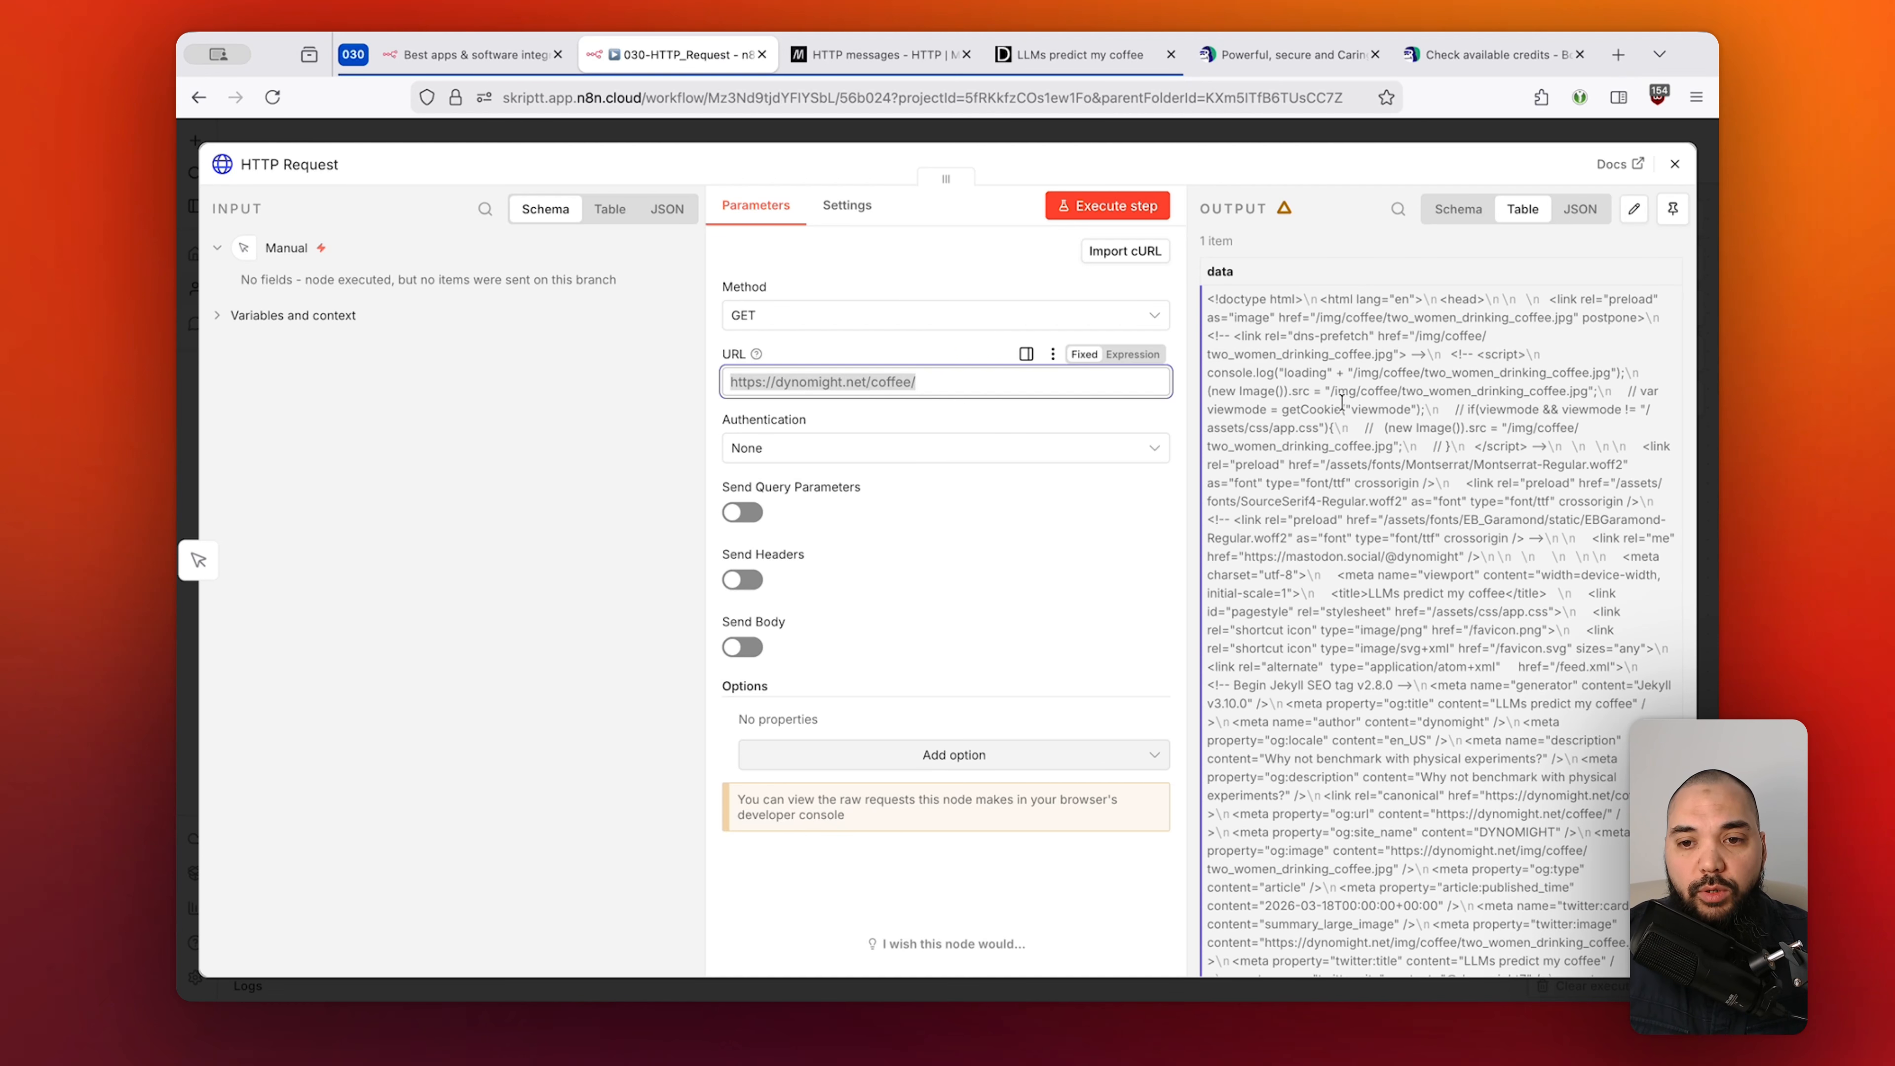
{"action": "left_click", "coordinate": [1488, 54]}
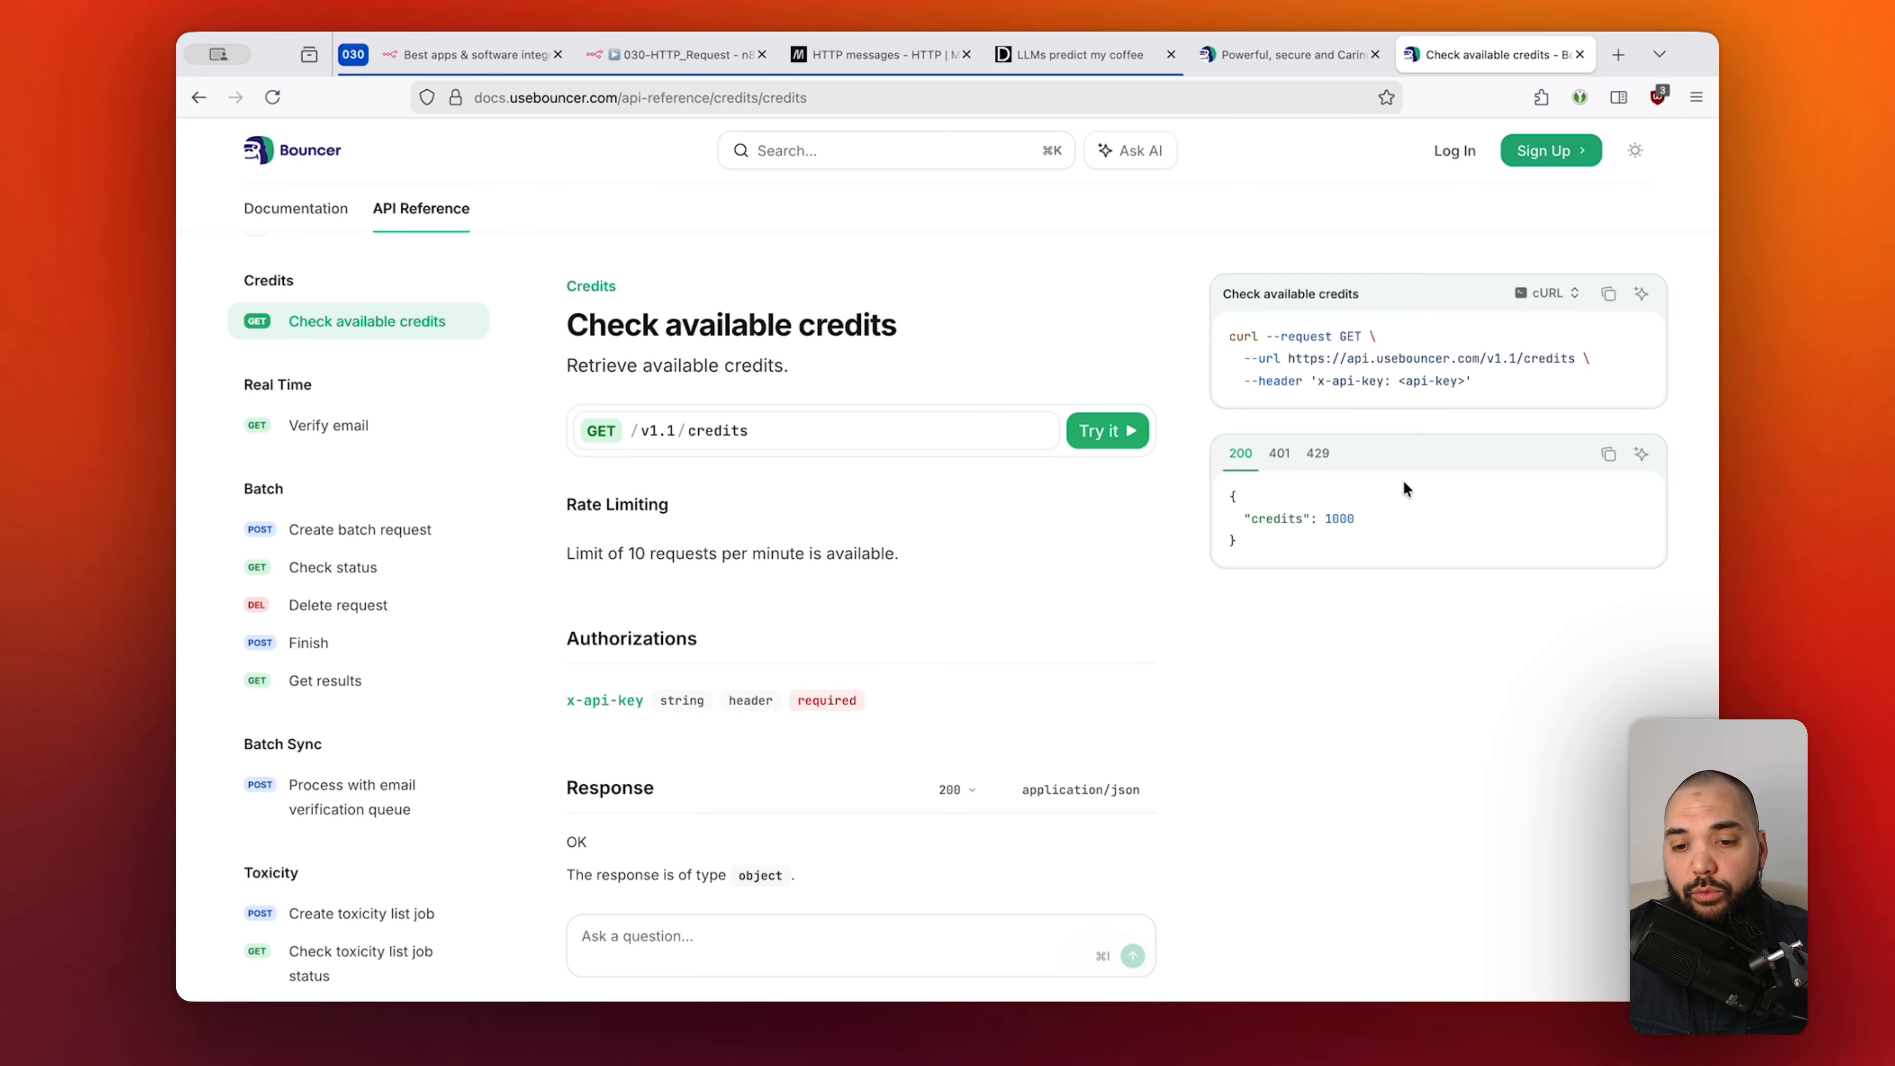
Highlight the sample response's 1000 credits and the --url base address in the cURL example.
{"action": "left_click_drag", "start_coordinate": [1228, 492], "coordinate": [1331, 519]}
{"action": "double_click", "coordinate": [1339, 518]}
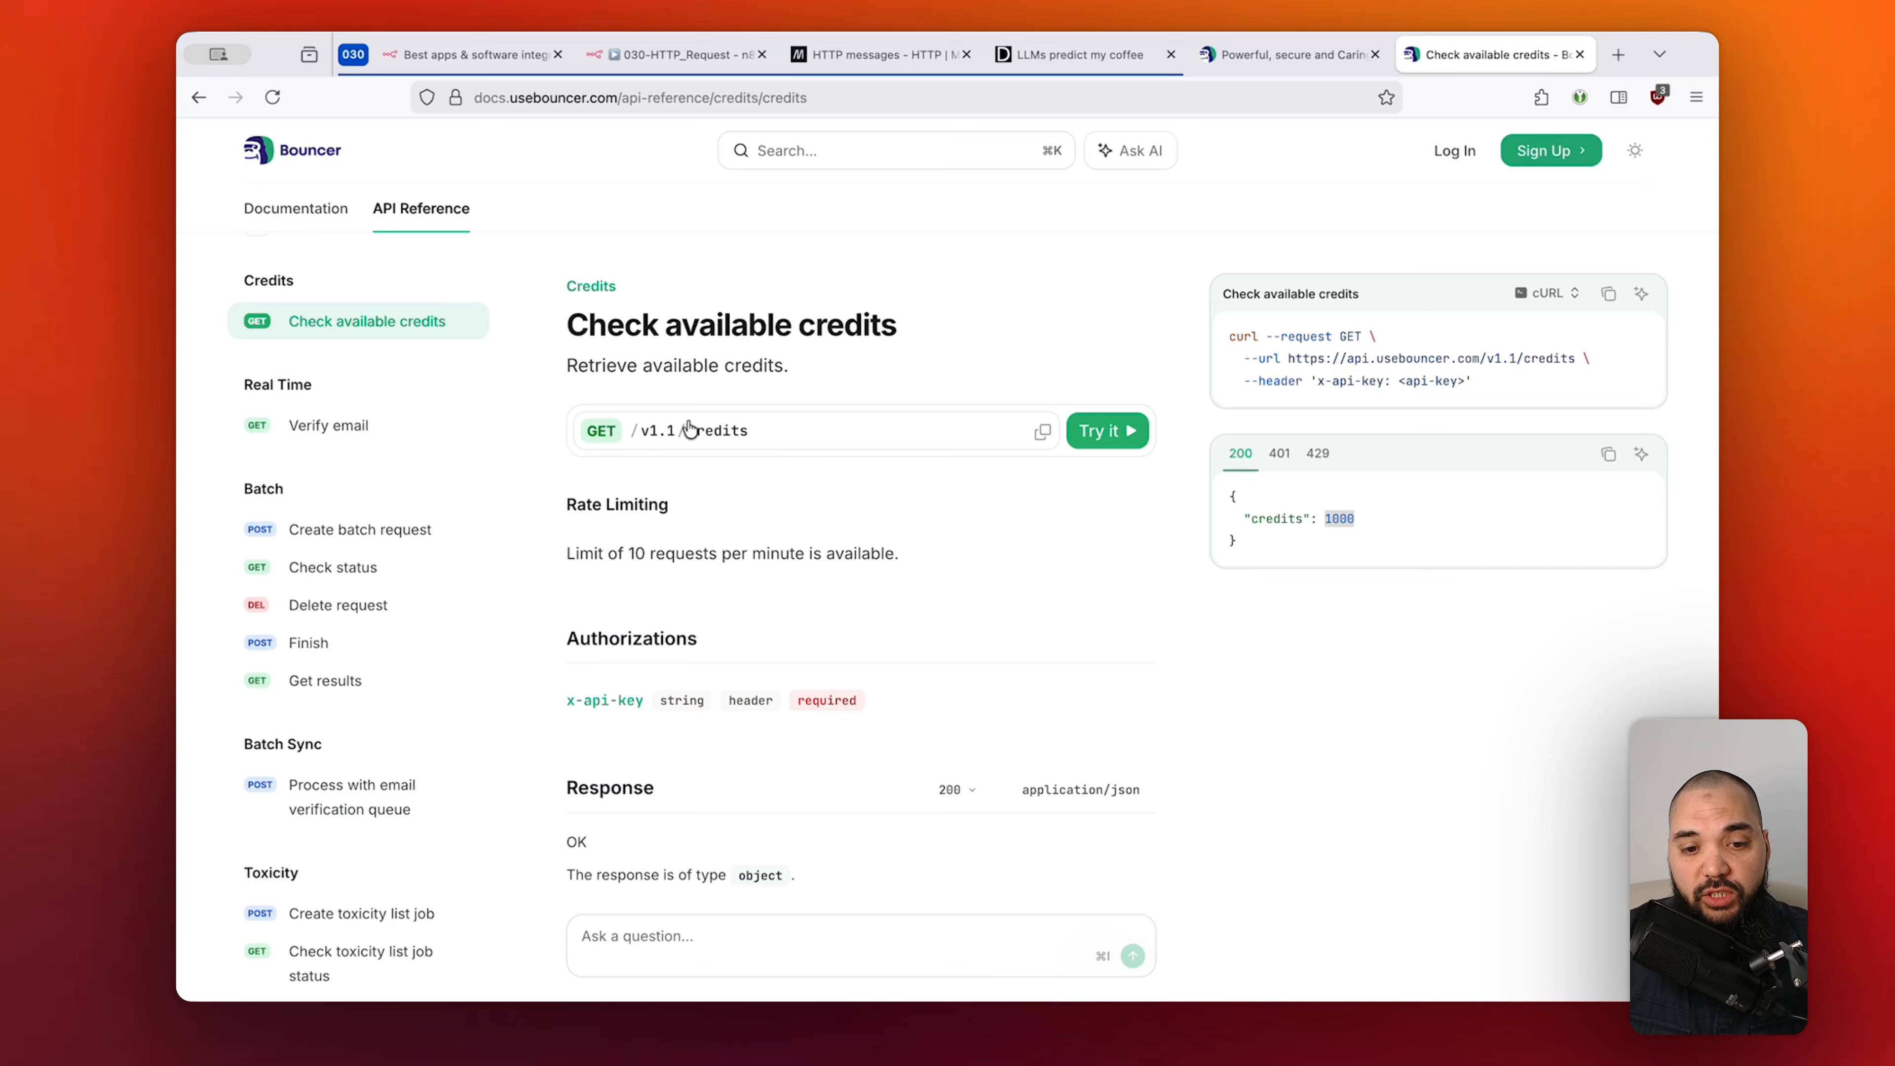
{"action": "left_click", "coordinate": [984, 369]}
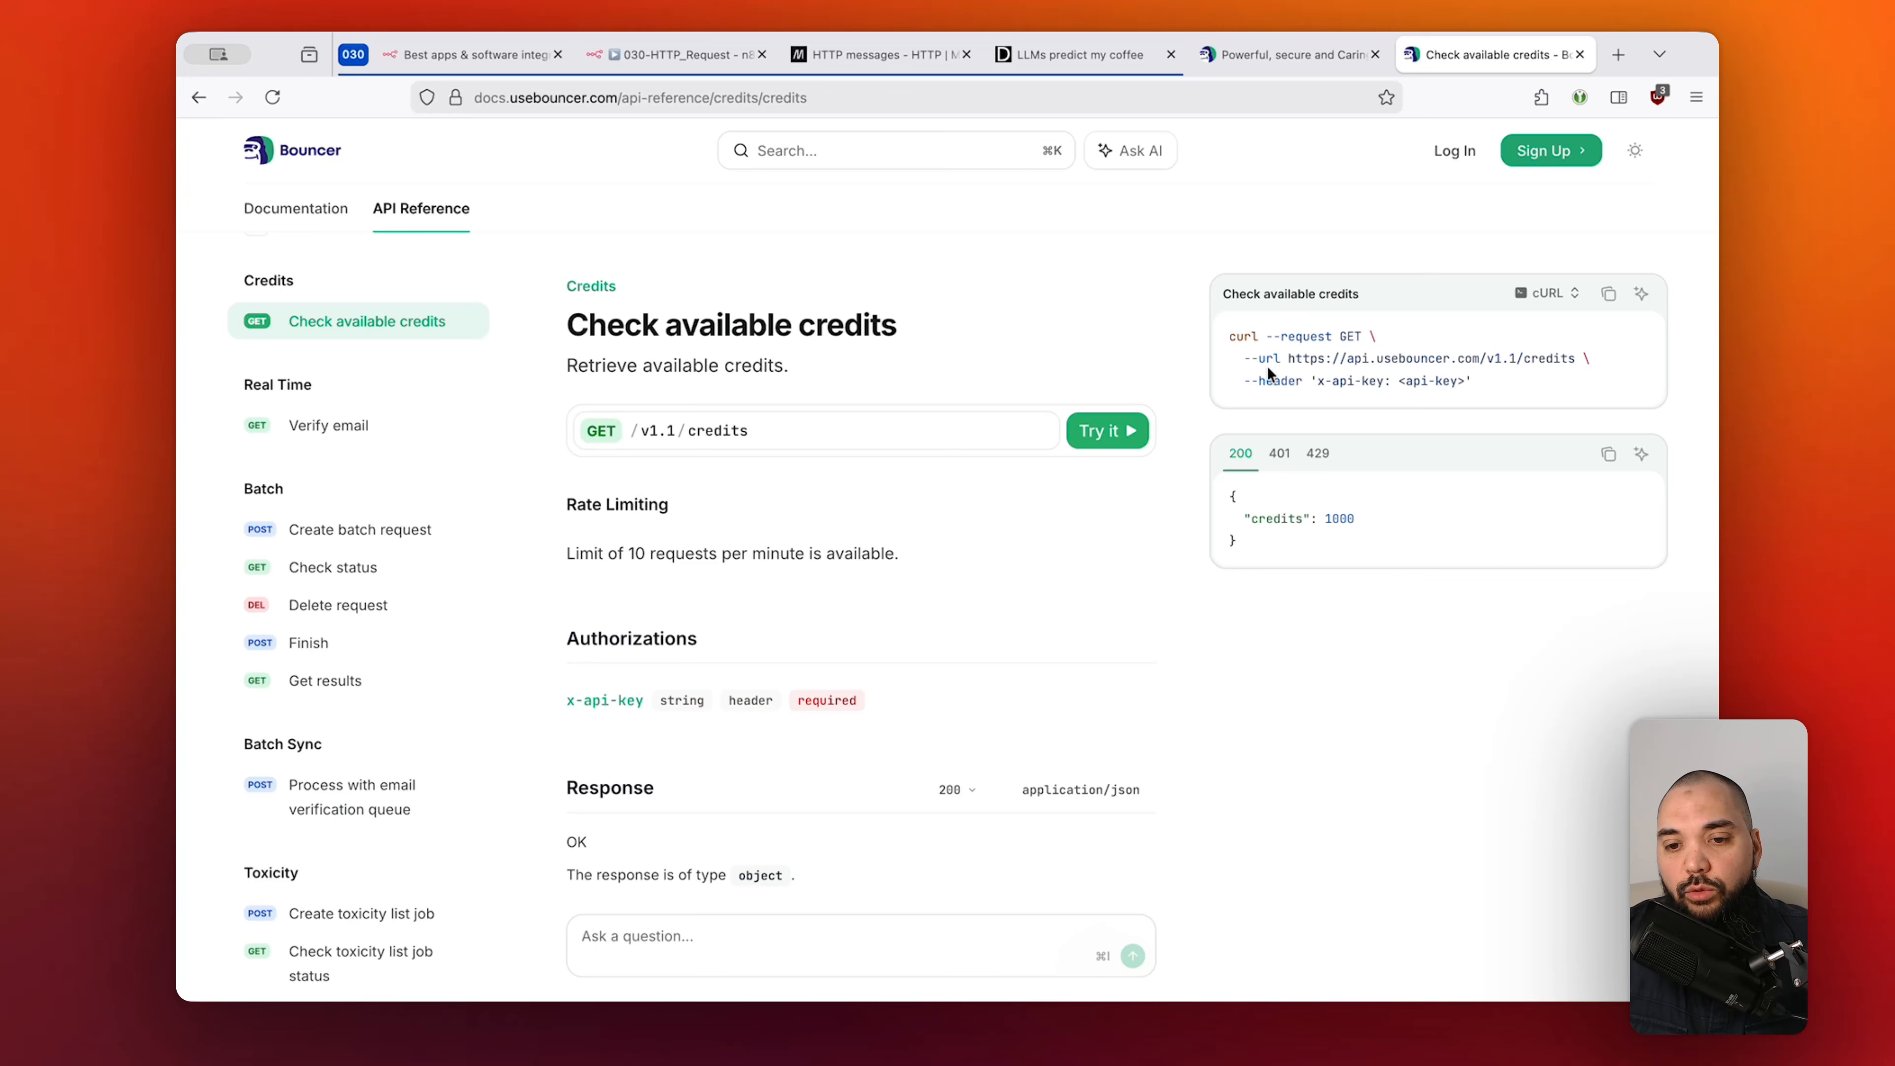
{"action": "left_click_drag", "start_coordinate": [1242, 359], "coordinate": [1480, 364]}
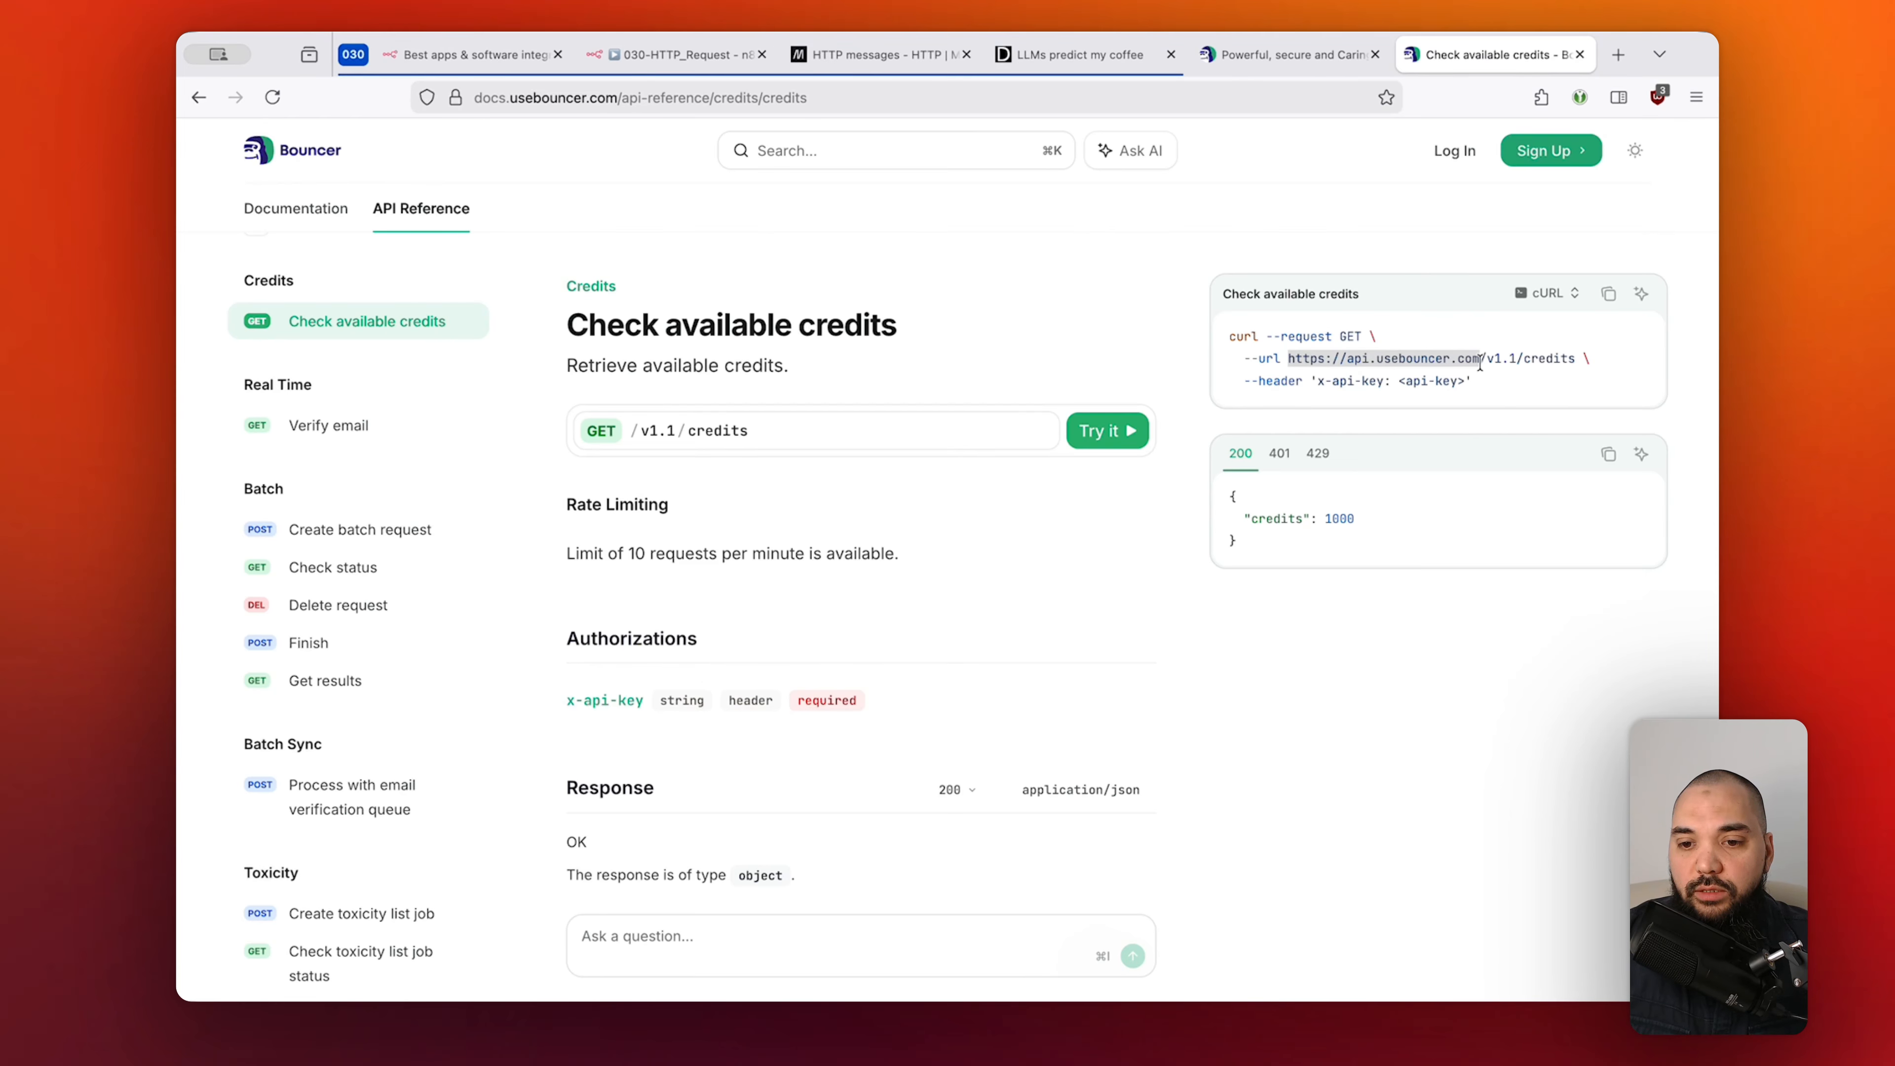
{"action": "left_click_drag", "start_coordinate": [1488, 359], "coordinate": [1288, 359]}
{"action": "left_click", "coordinate": [1491, 359]}
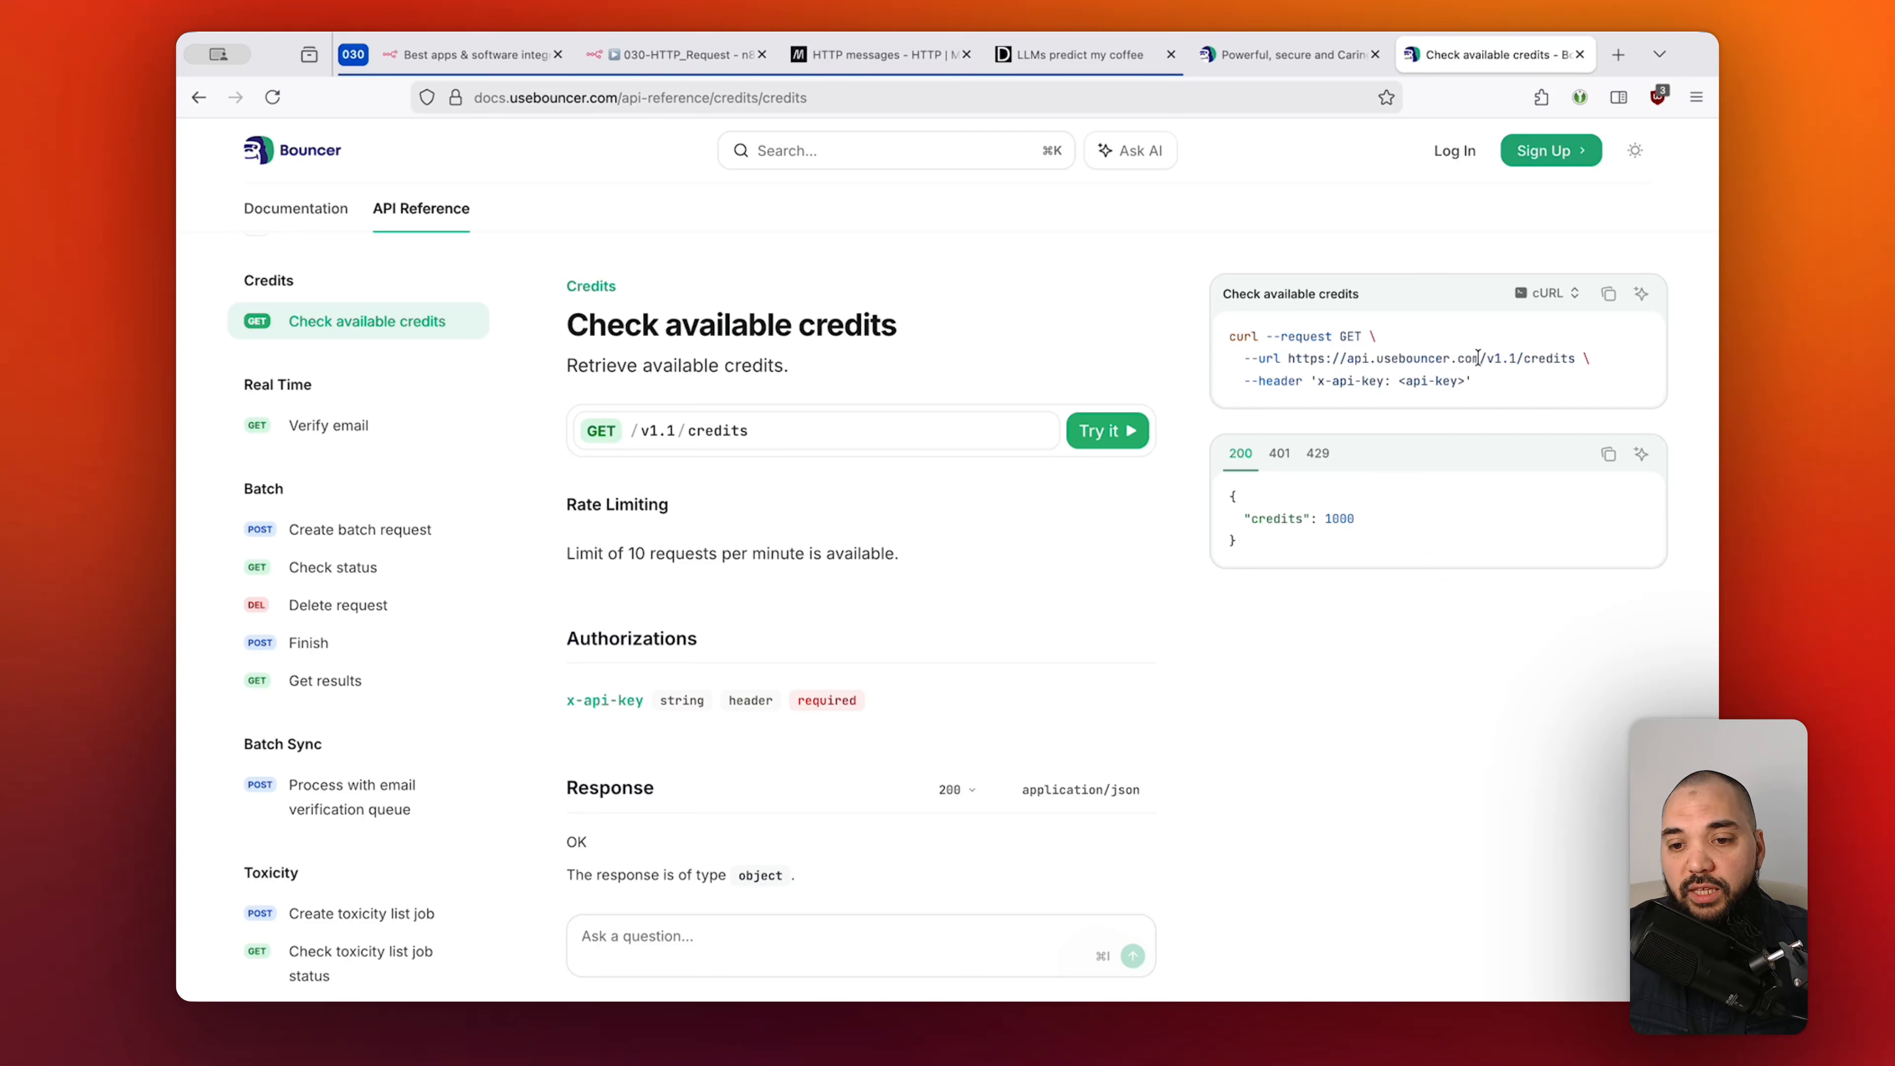
{"action": "left_click_drag", "start_coordinate": [1480, 360], "coordinate": [1573, 358]}
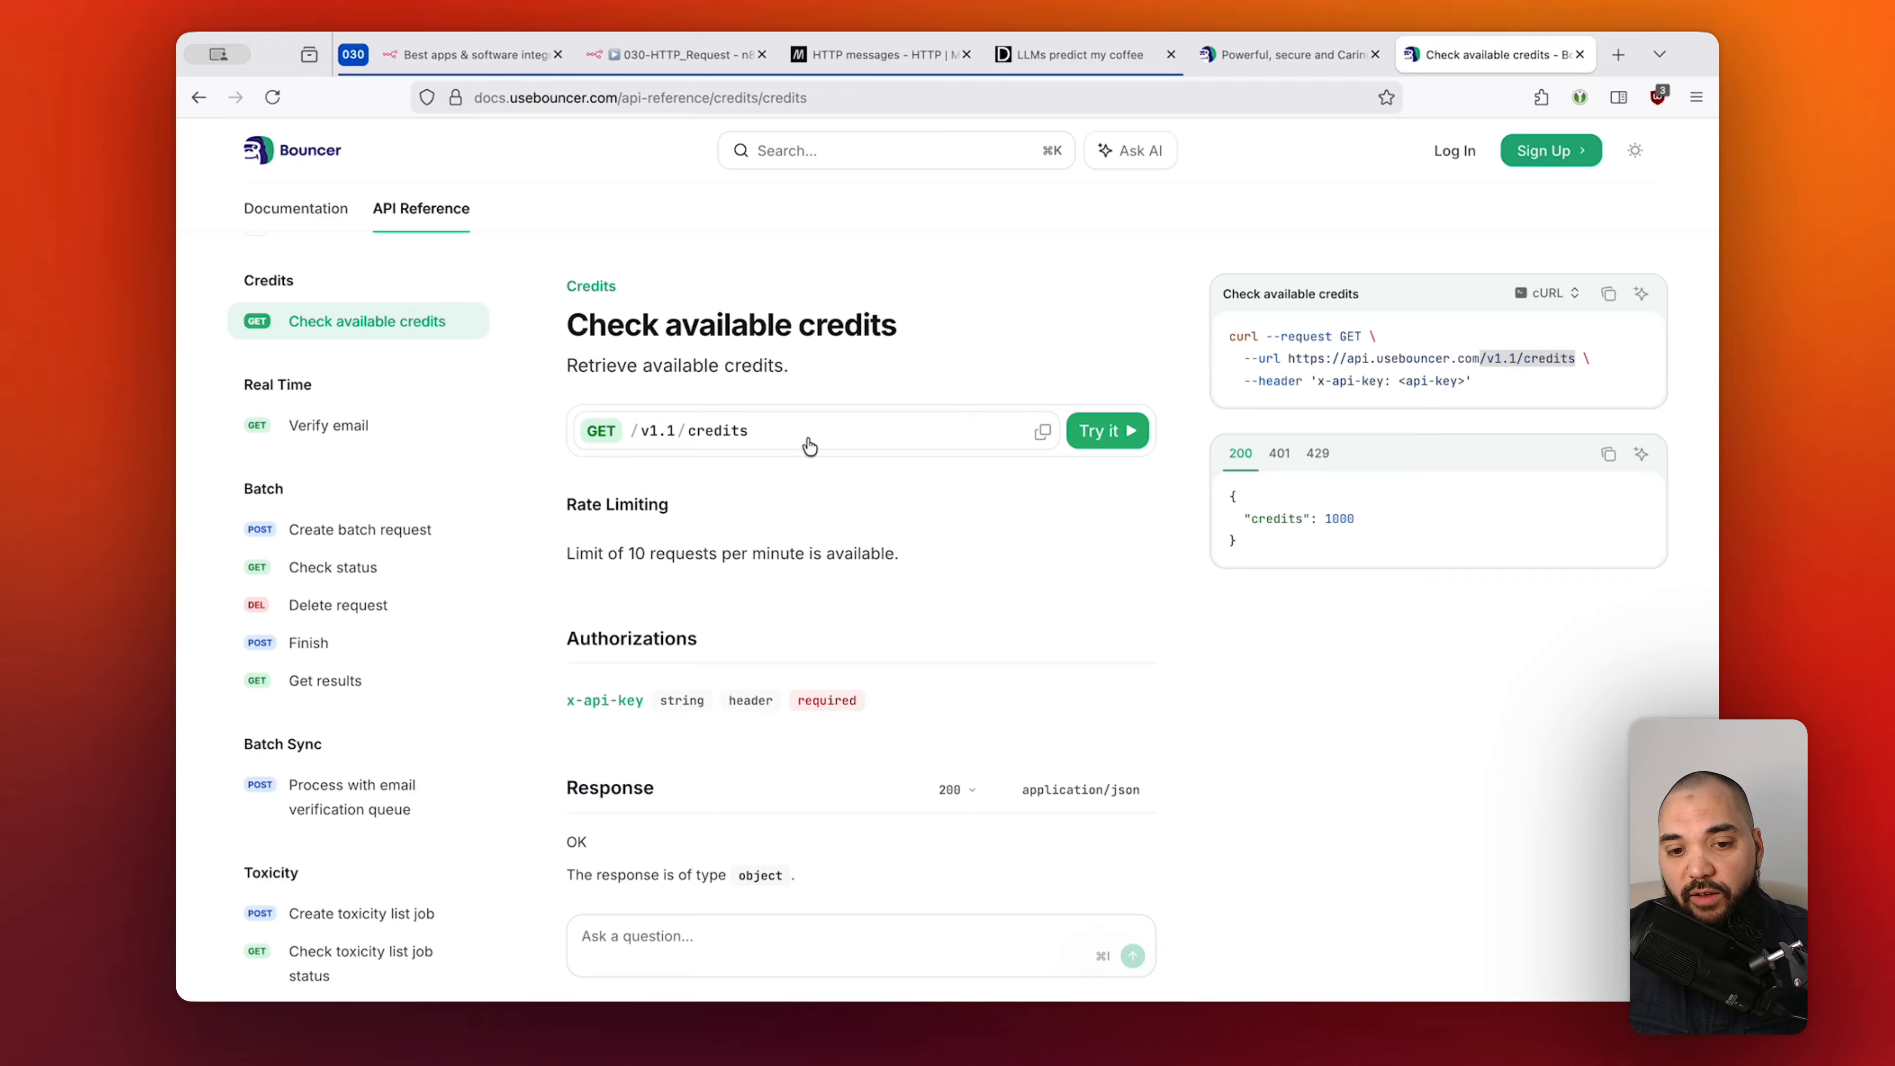
{"action": "left_click", "coordinate": [1494, 371]}
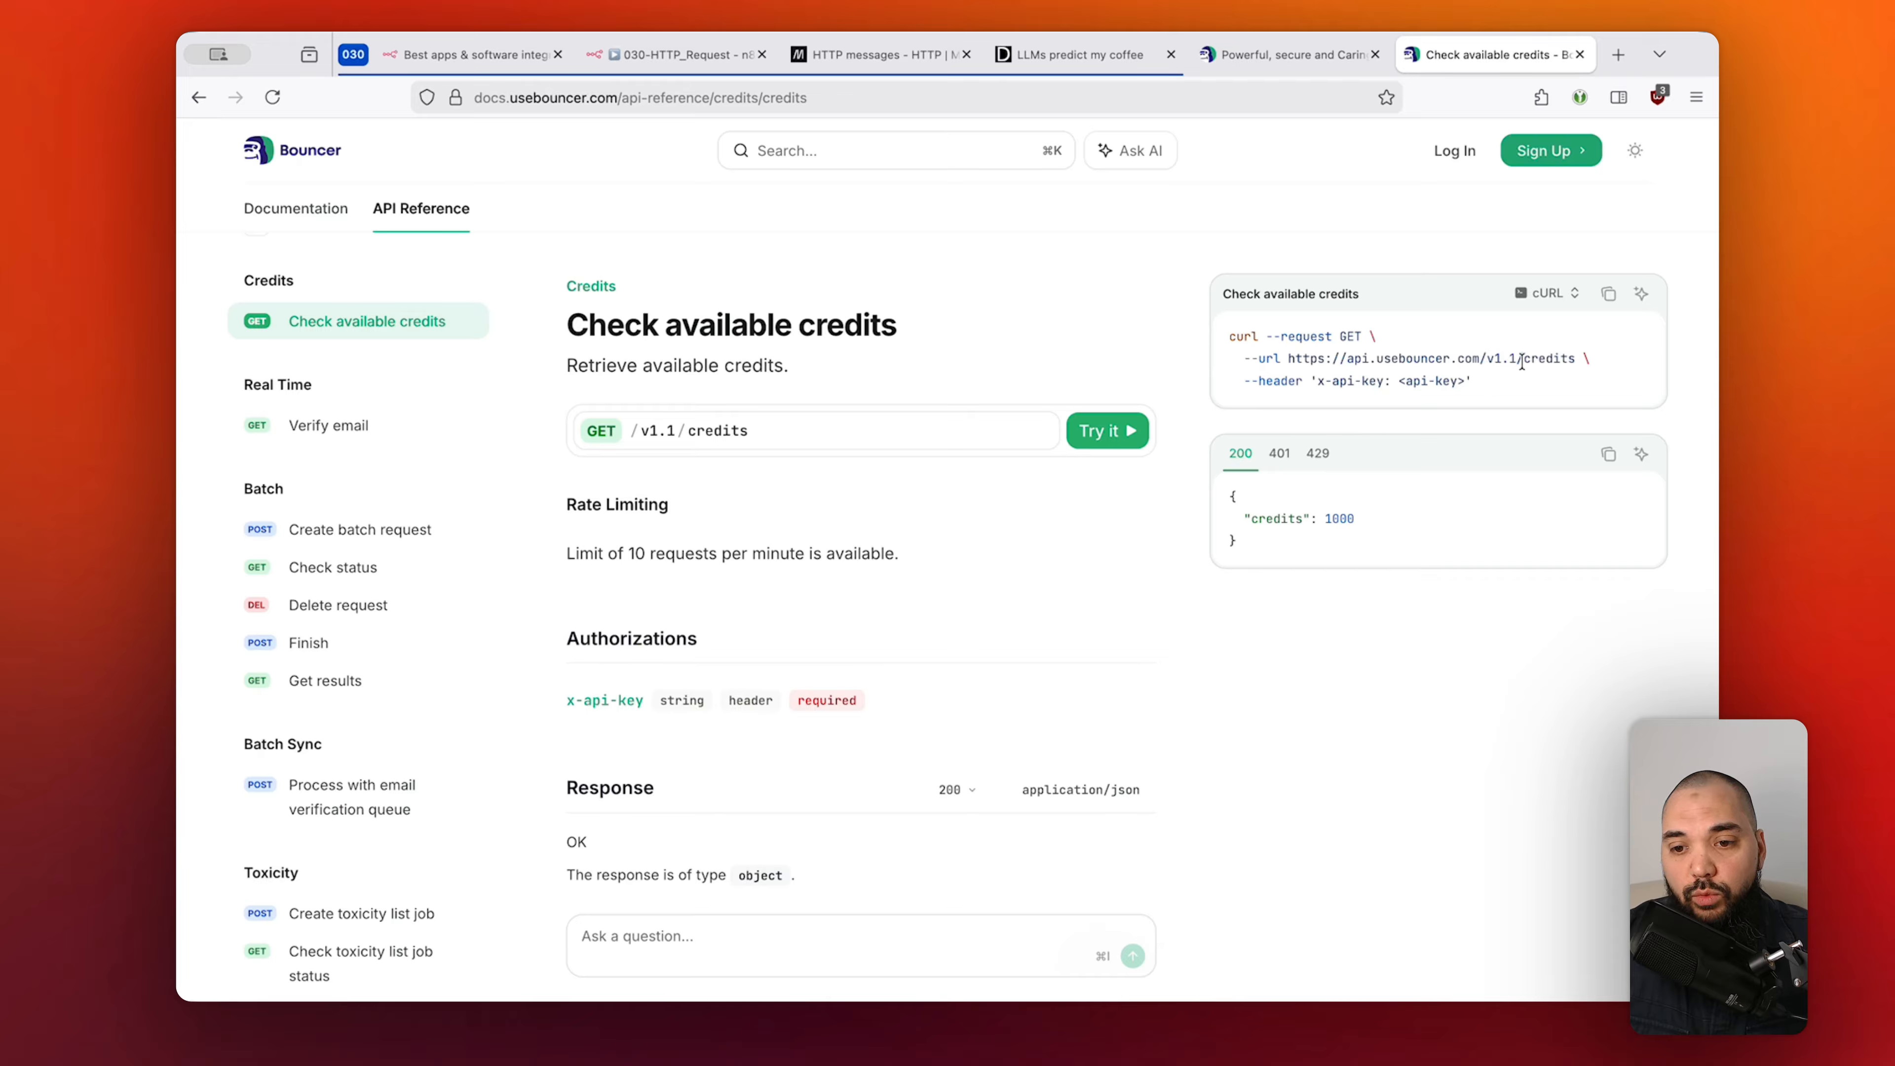
{"action": "left_click_drag", "start_coordinate": [1526, 359], "coordinate": [1576, 359]}
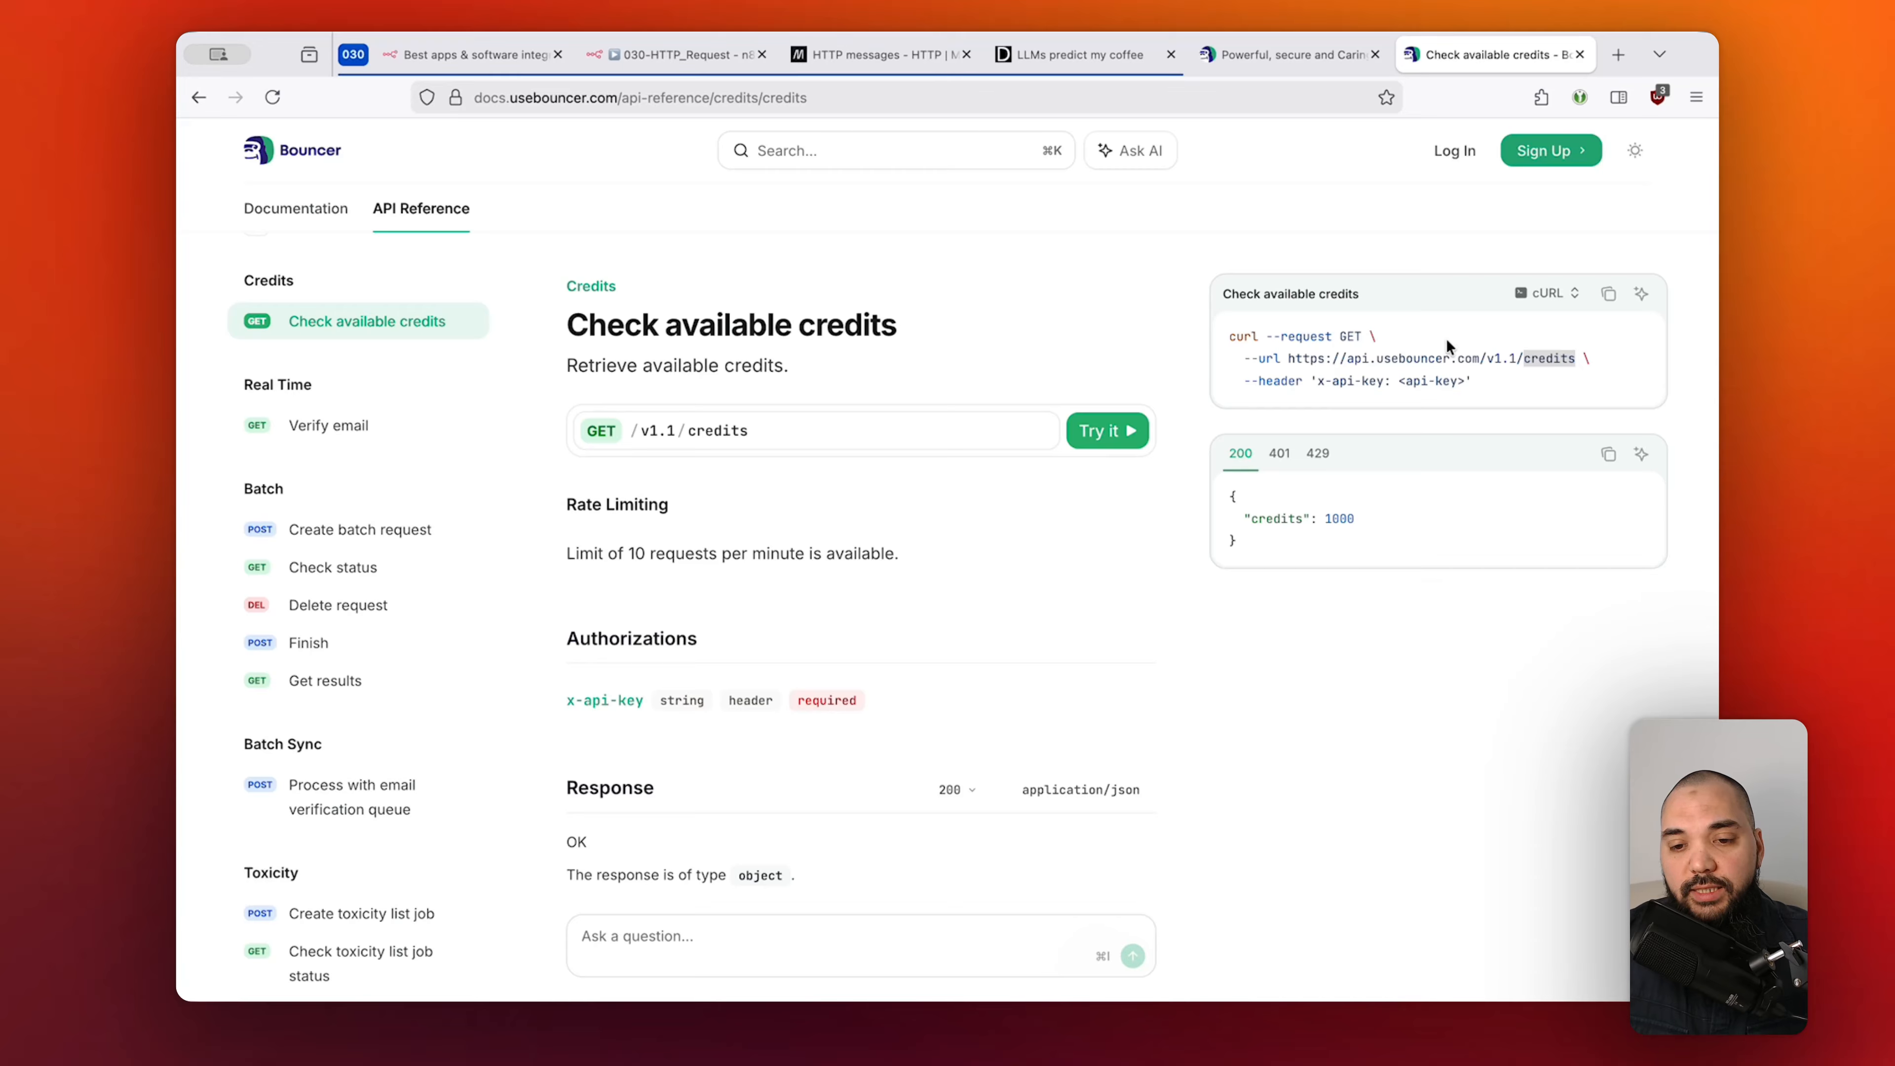
{"action": "left_click_drag", "start_coordinate": [1289, 360], "coordinate": [1572, 361]}
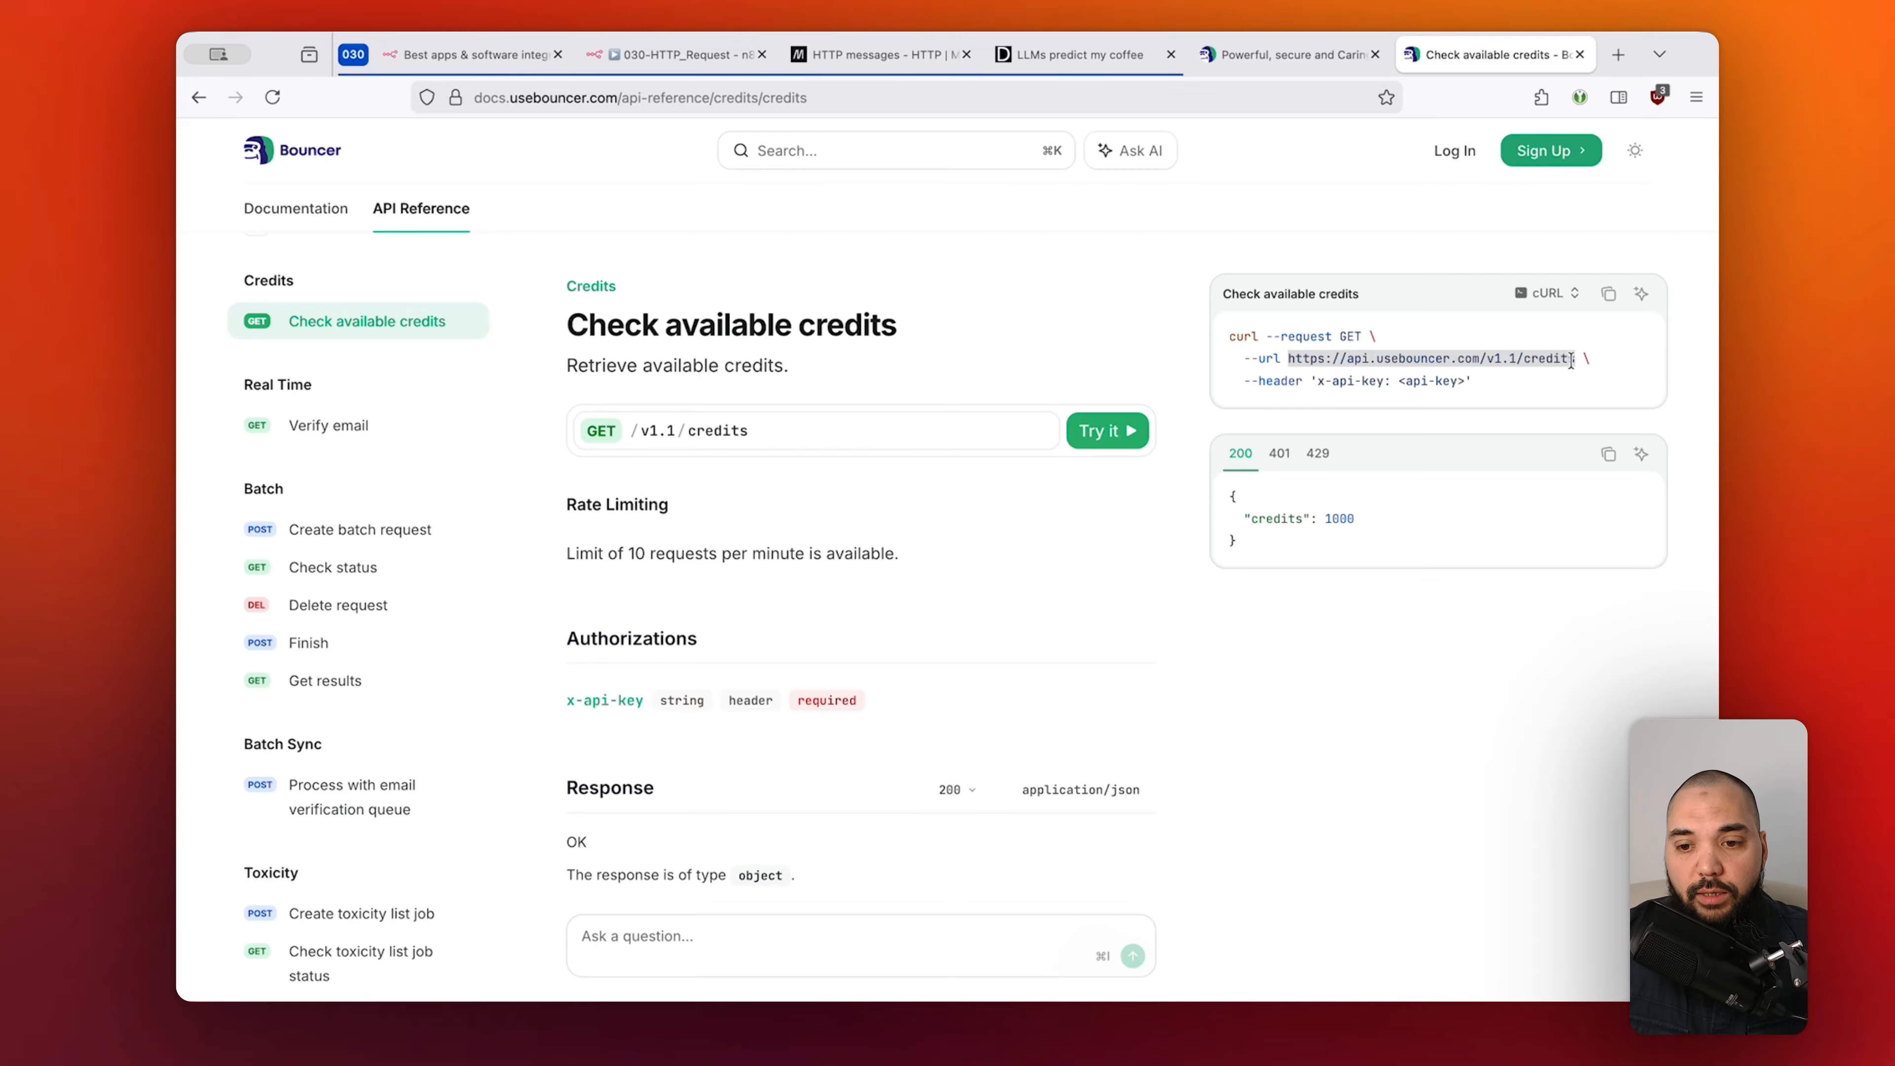
{"action": "left_click", "coordinate": [1554, 364]}
{"action": "left_click", "coordinate": [295, 208]}
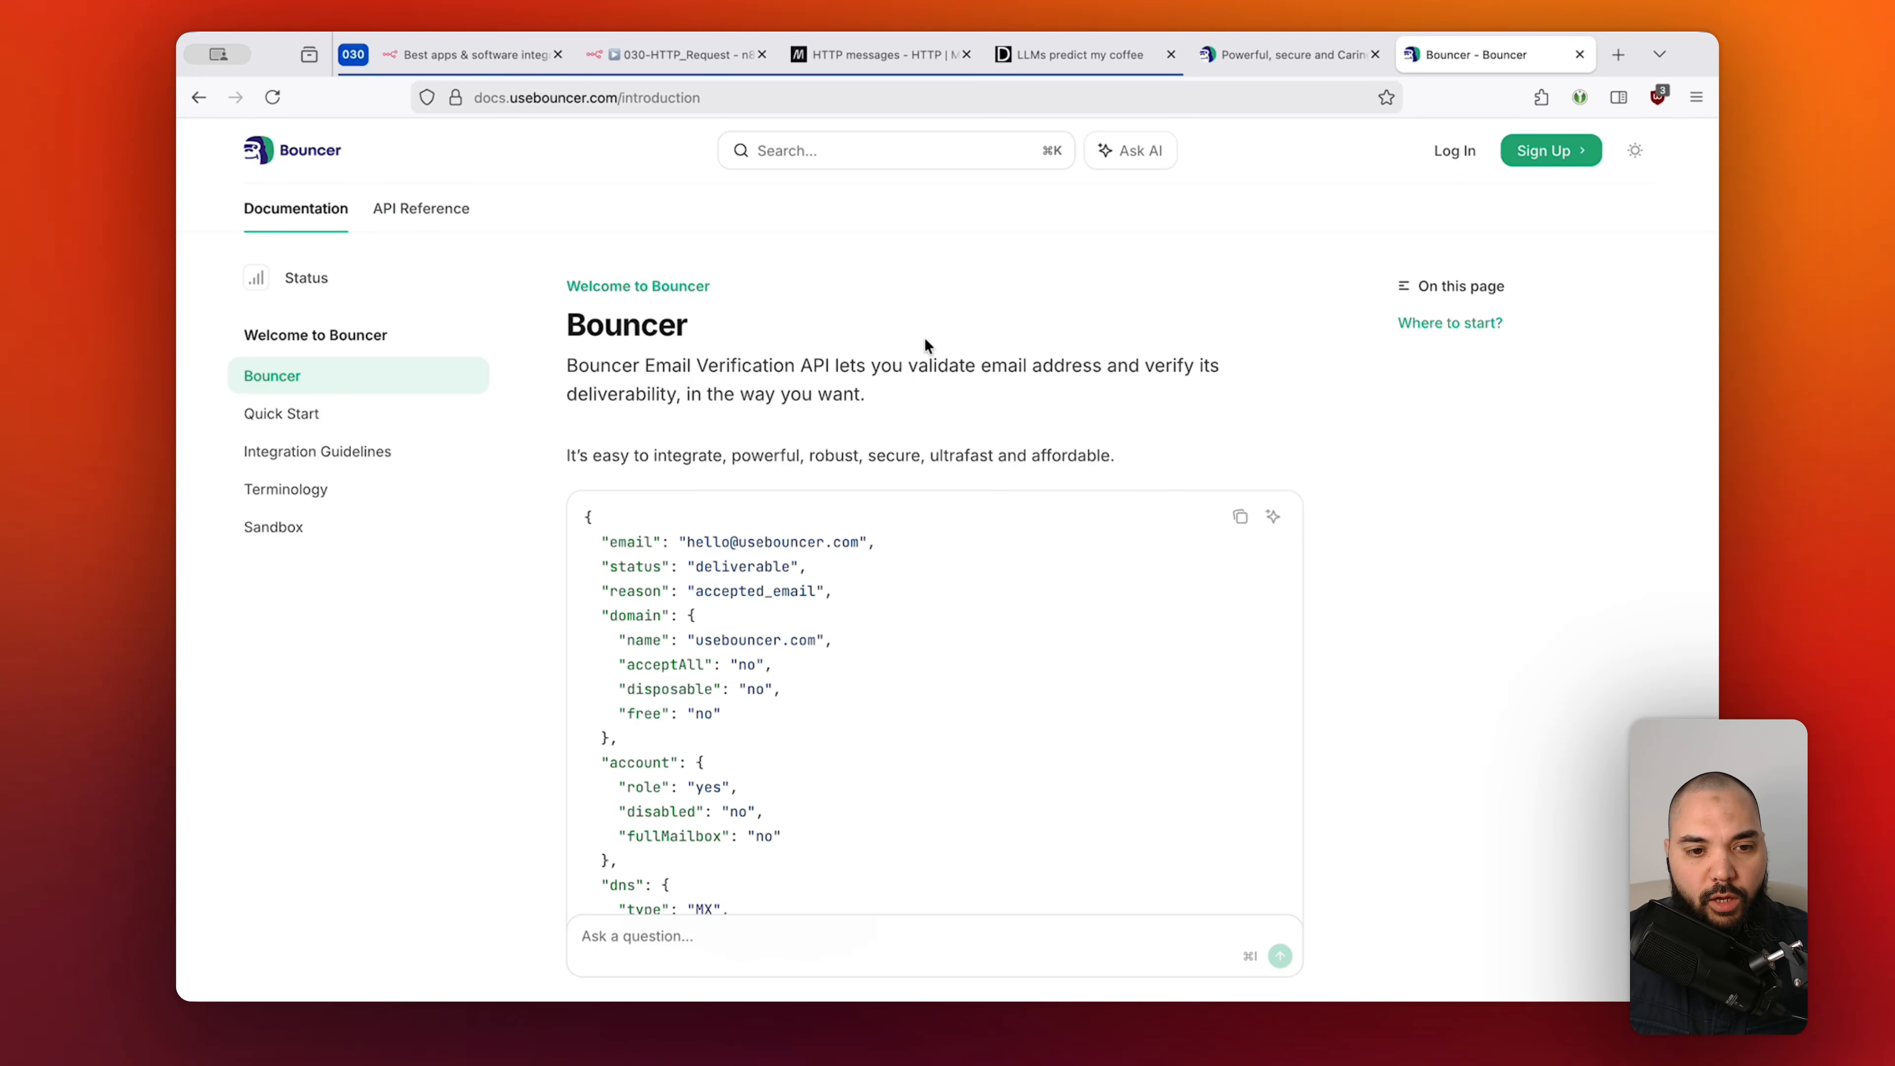
{"action": "left_click", "coordinate": [412, 212]}
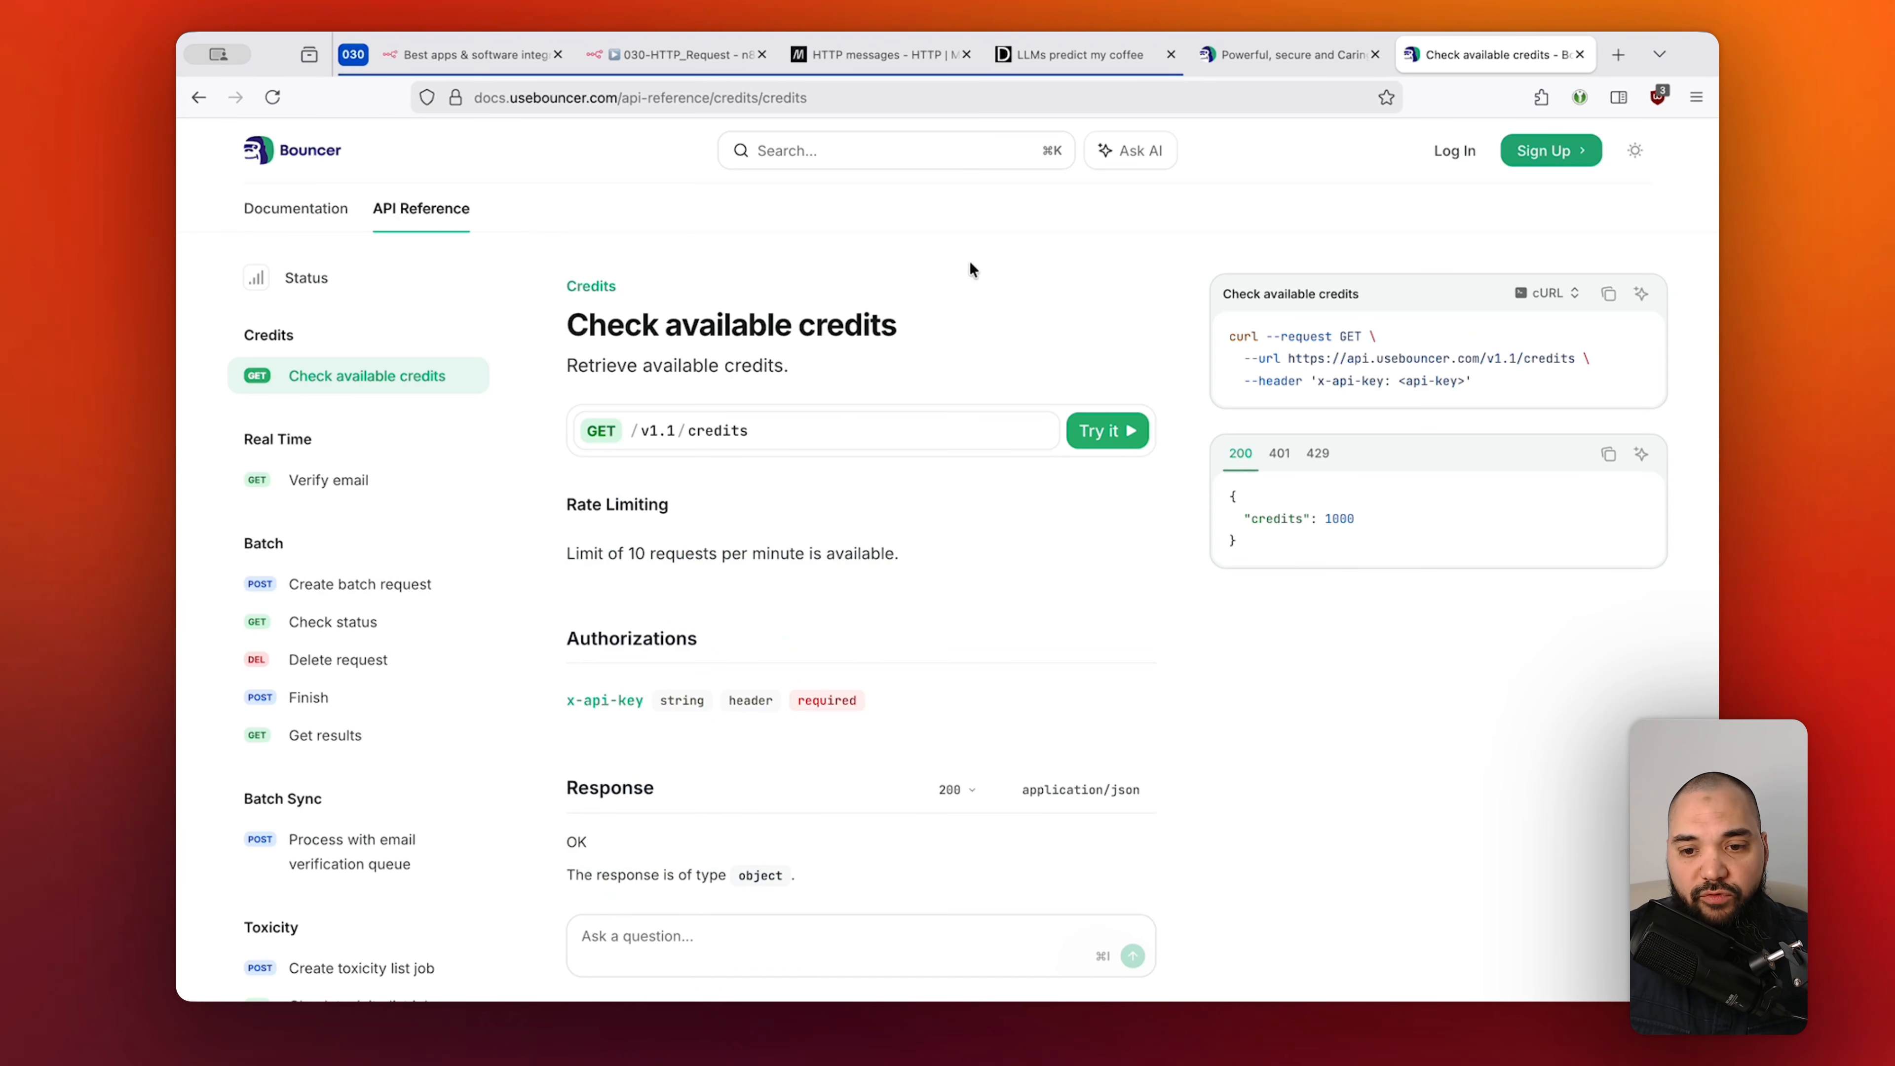
{"action": "left_click_drag", "start_coordinate": [1289, 360], "coordinate": [1574, 358]}
{"action": "key", "text": "ctrl+c"}
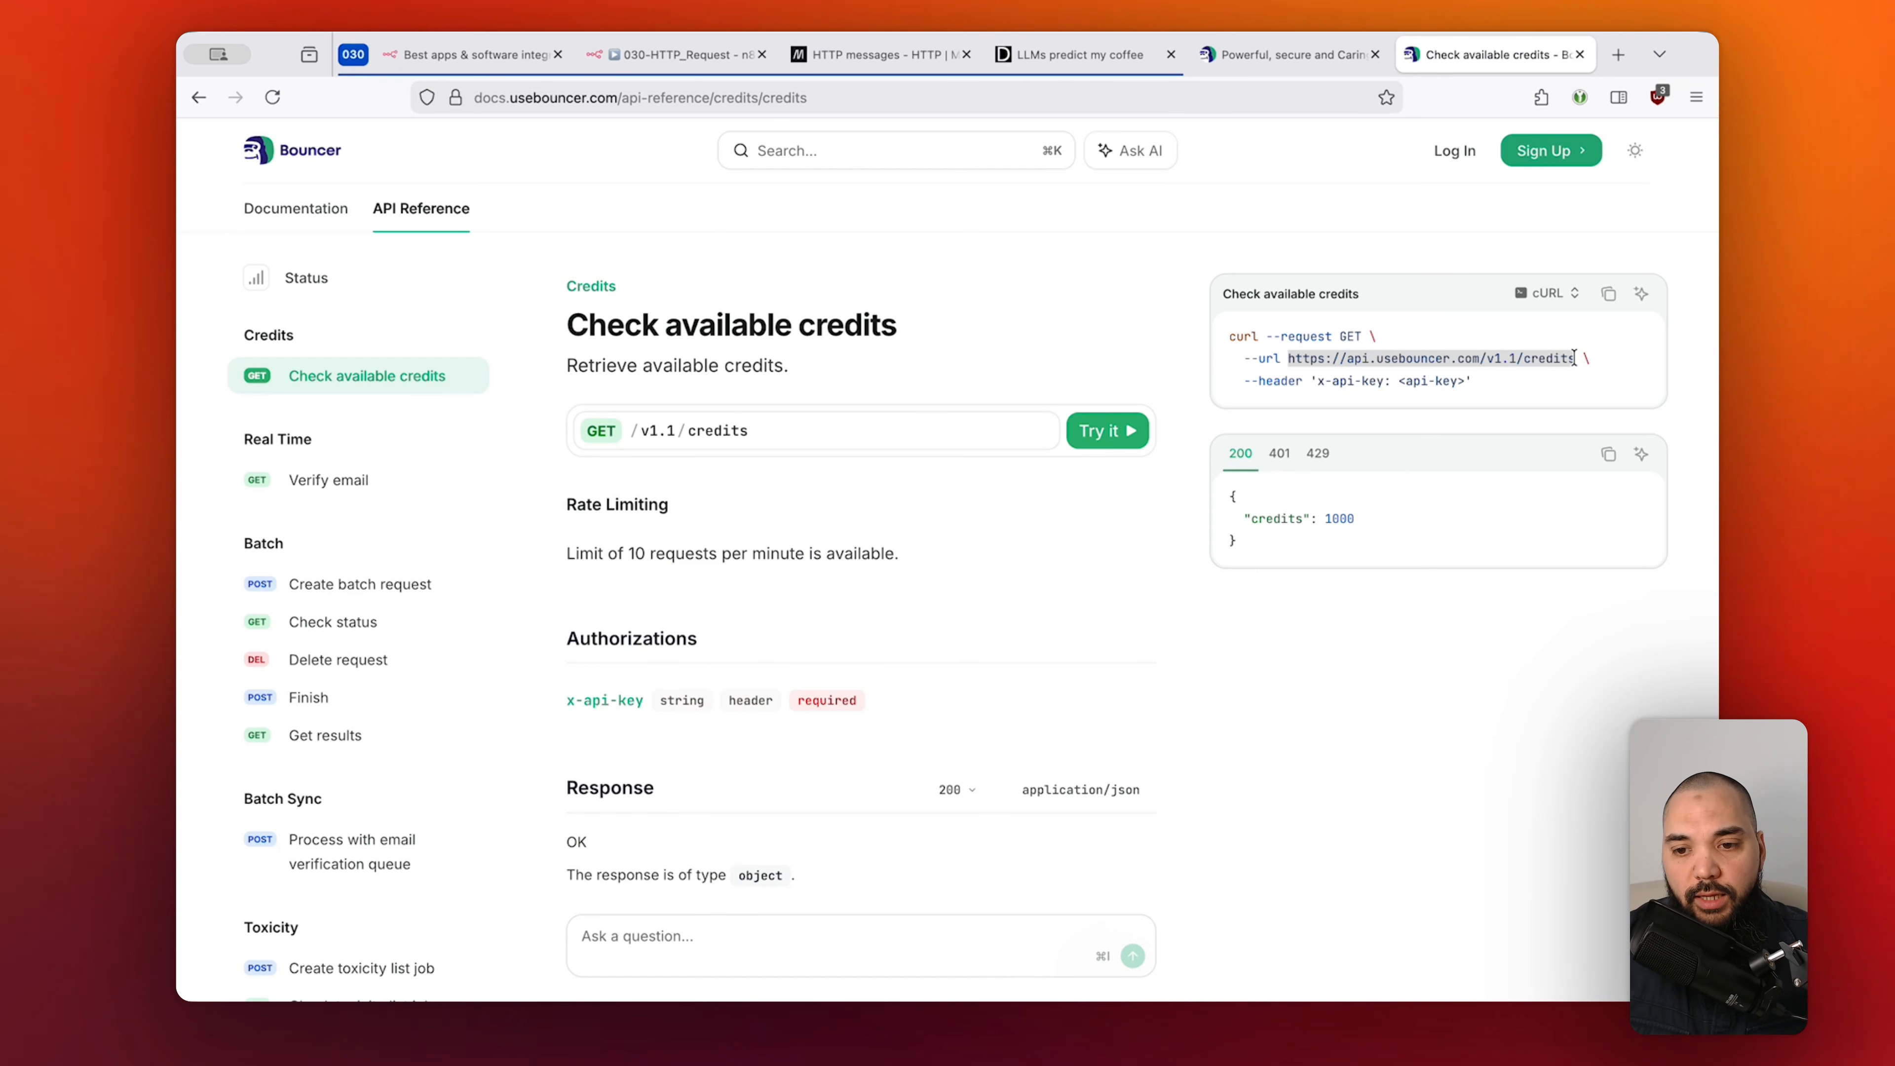
{"action": "left_click", "coordinate": [688, 65]}
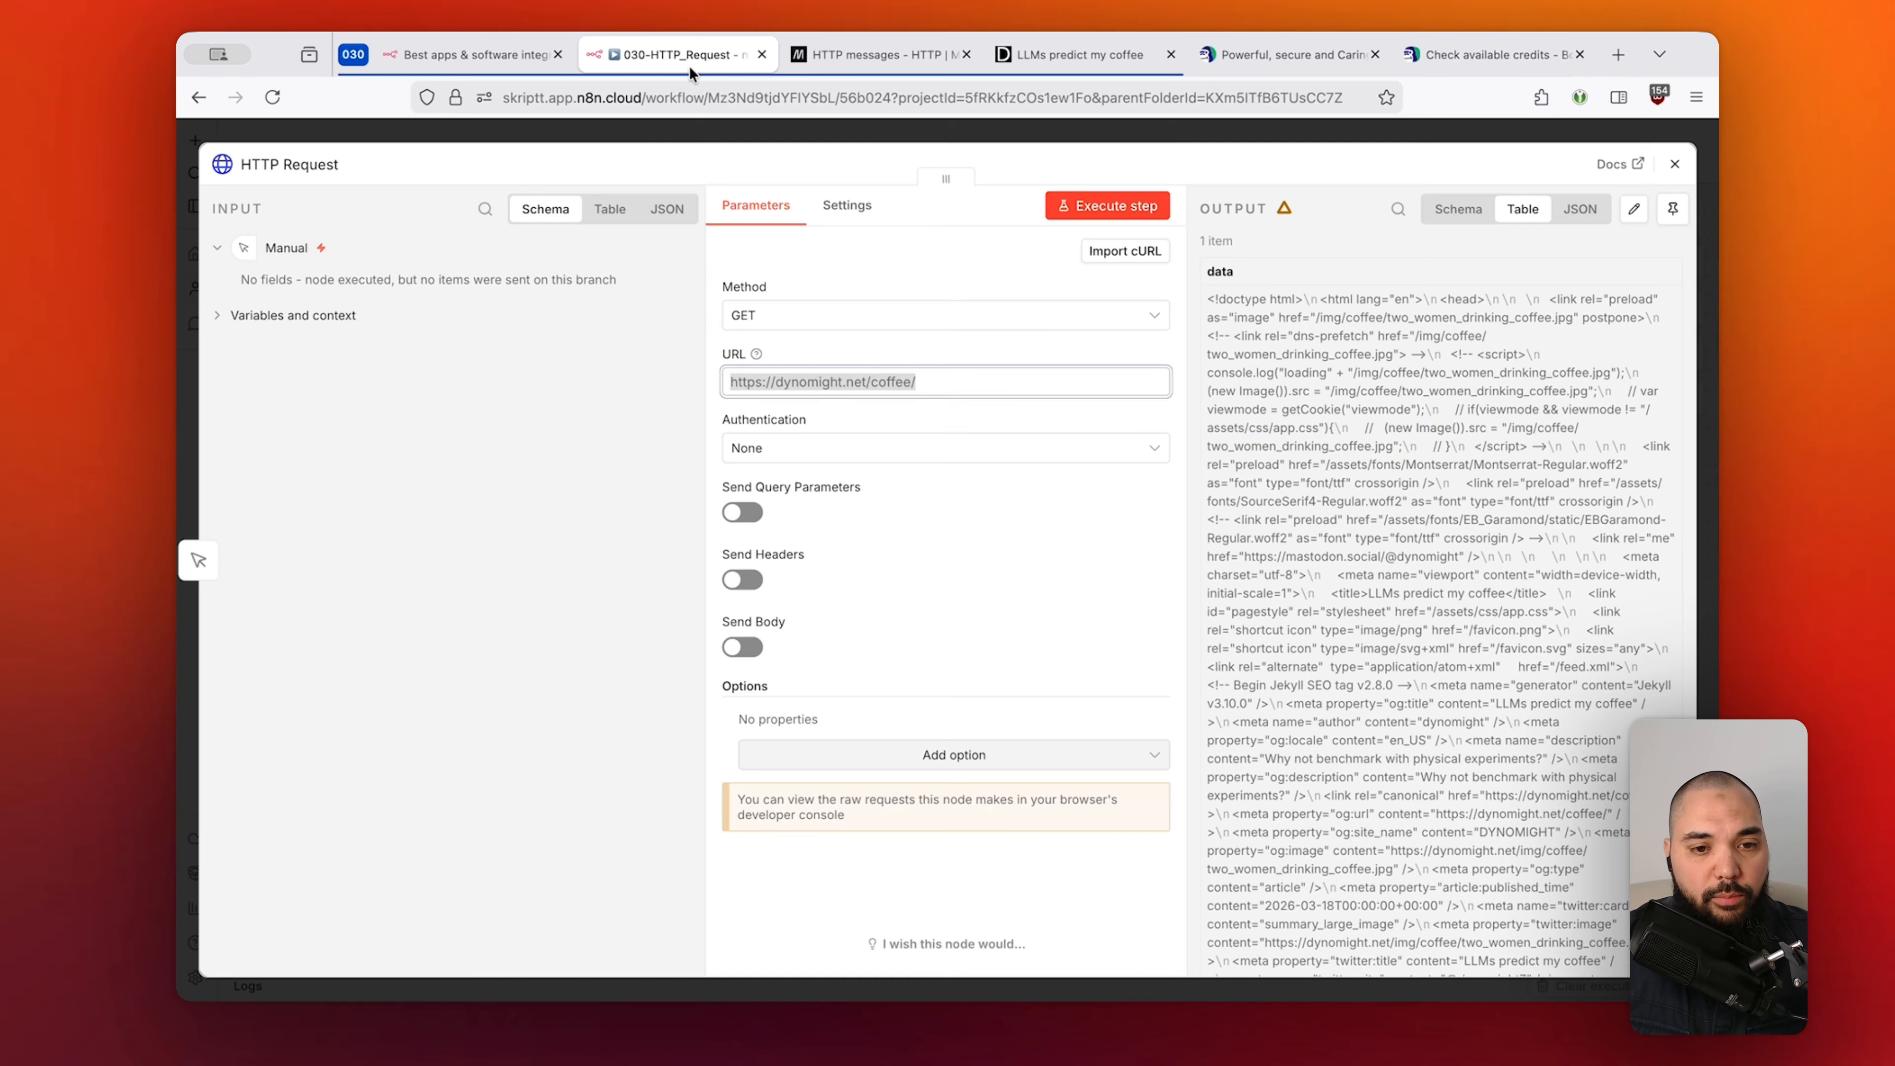
{"action": "left_click", "coordinate": [952, 378]}
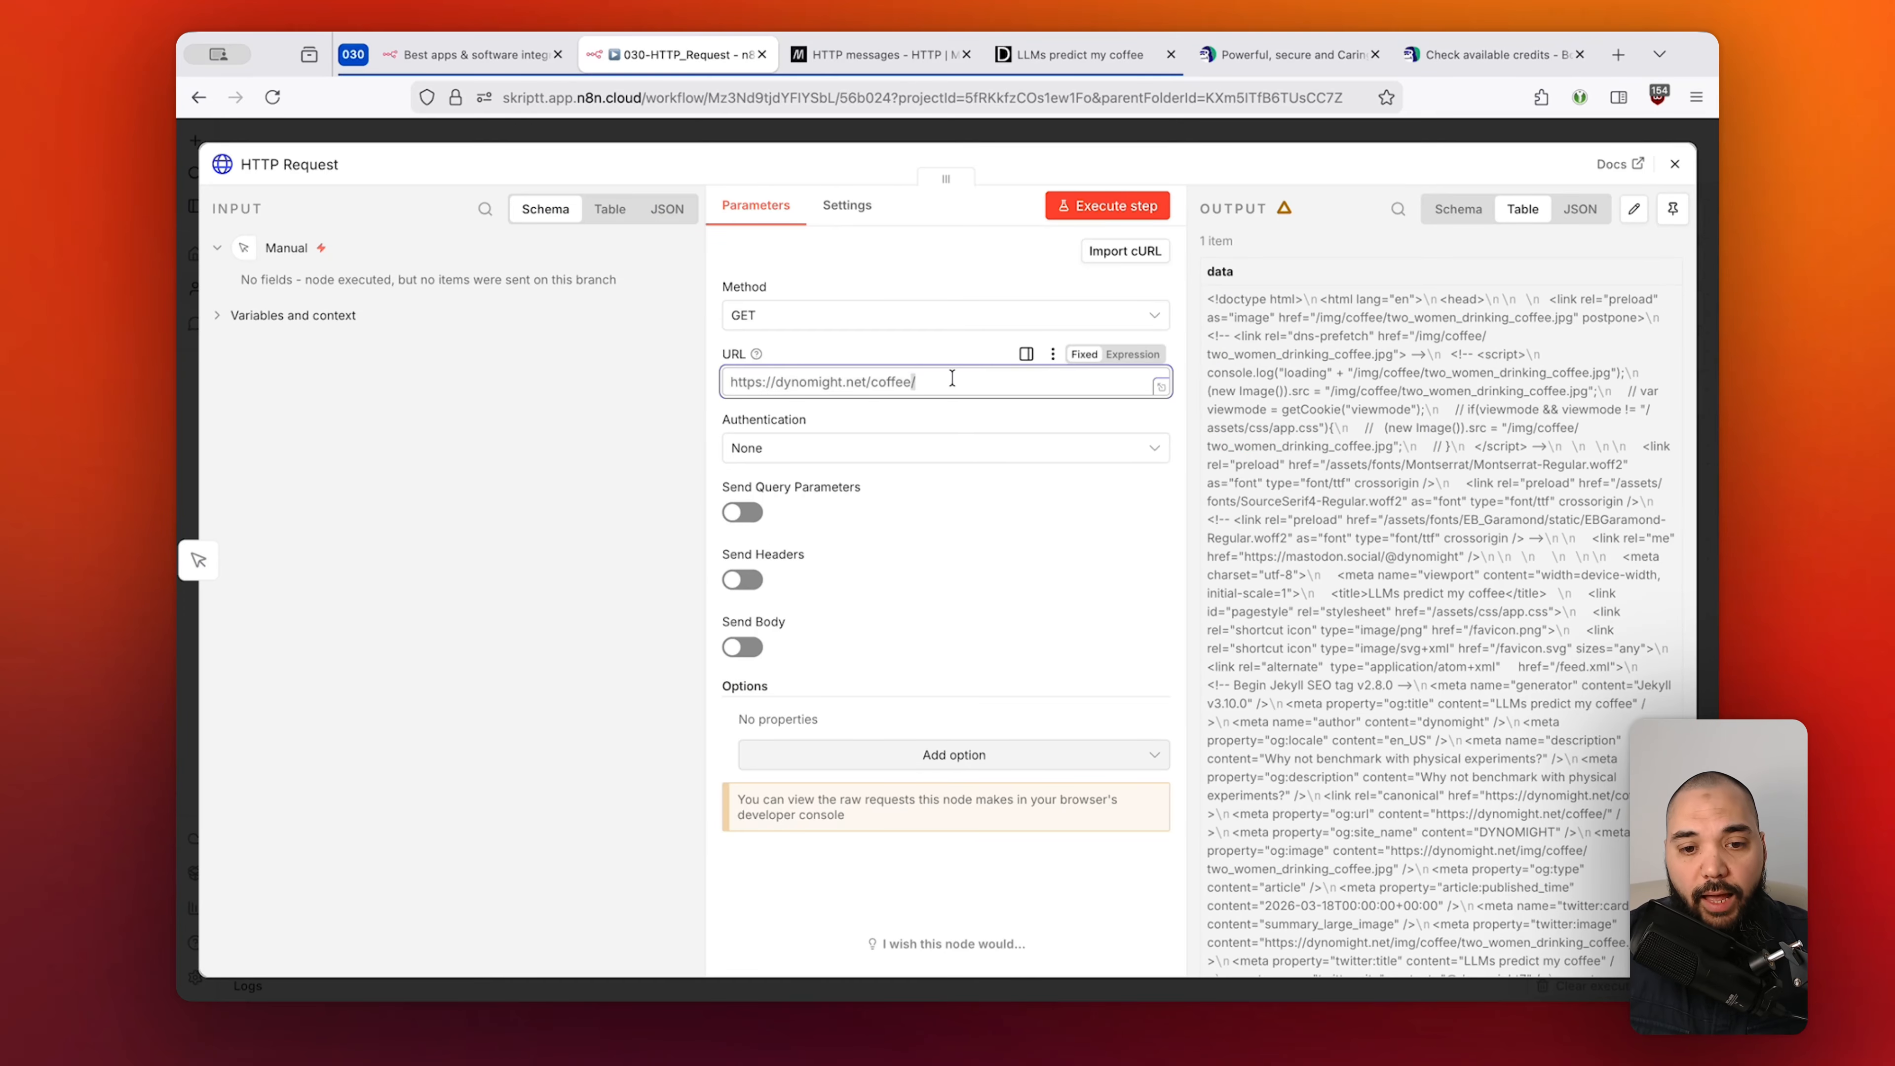
{"action": "key", "text": "ctrl+a"}
{"action": "key", "text": "ctrl+v"}
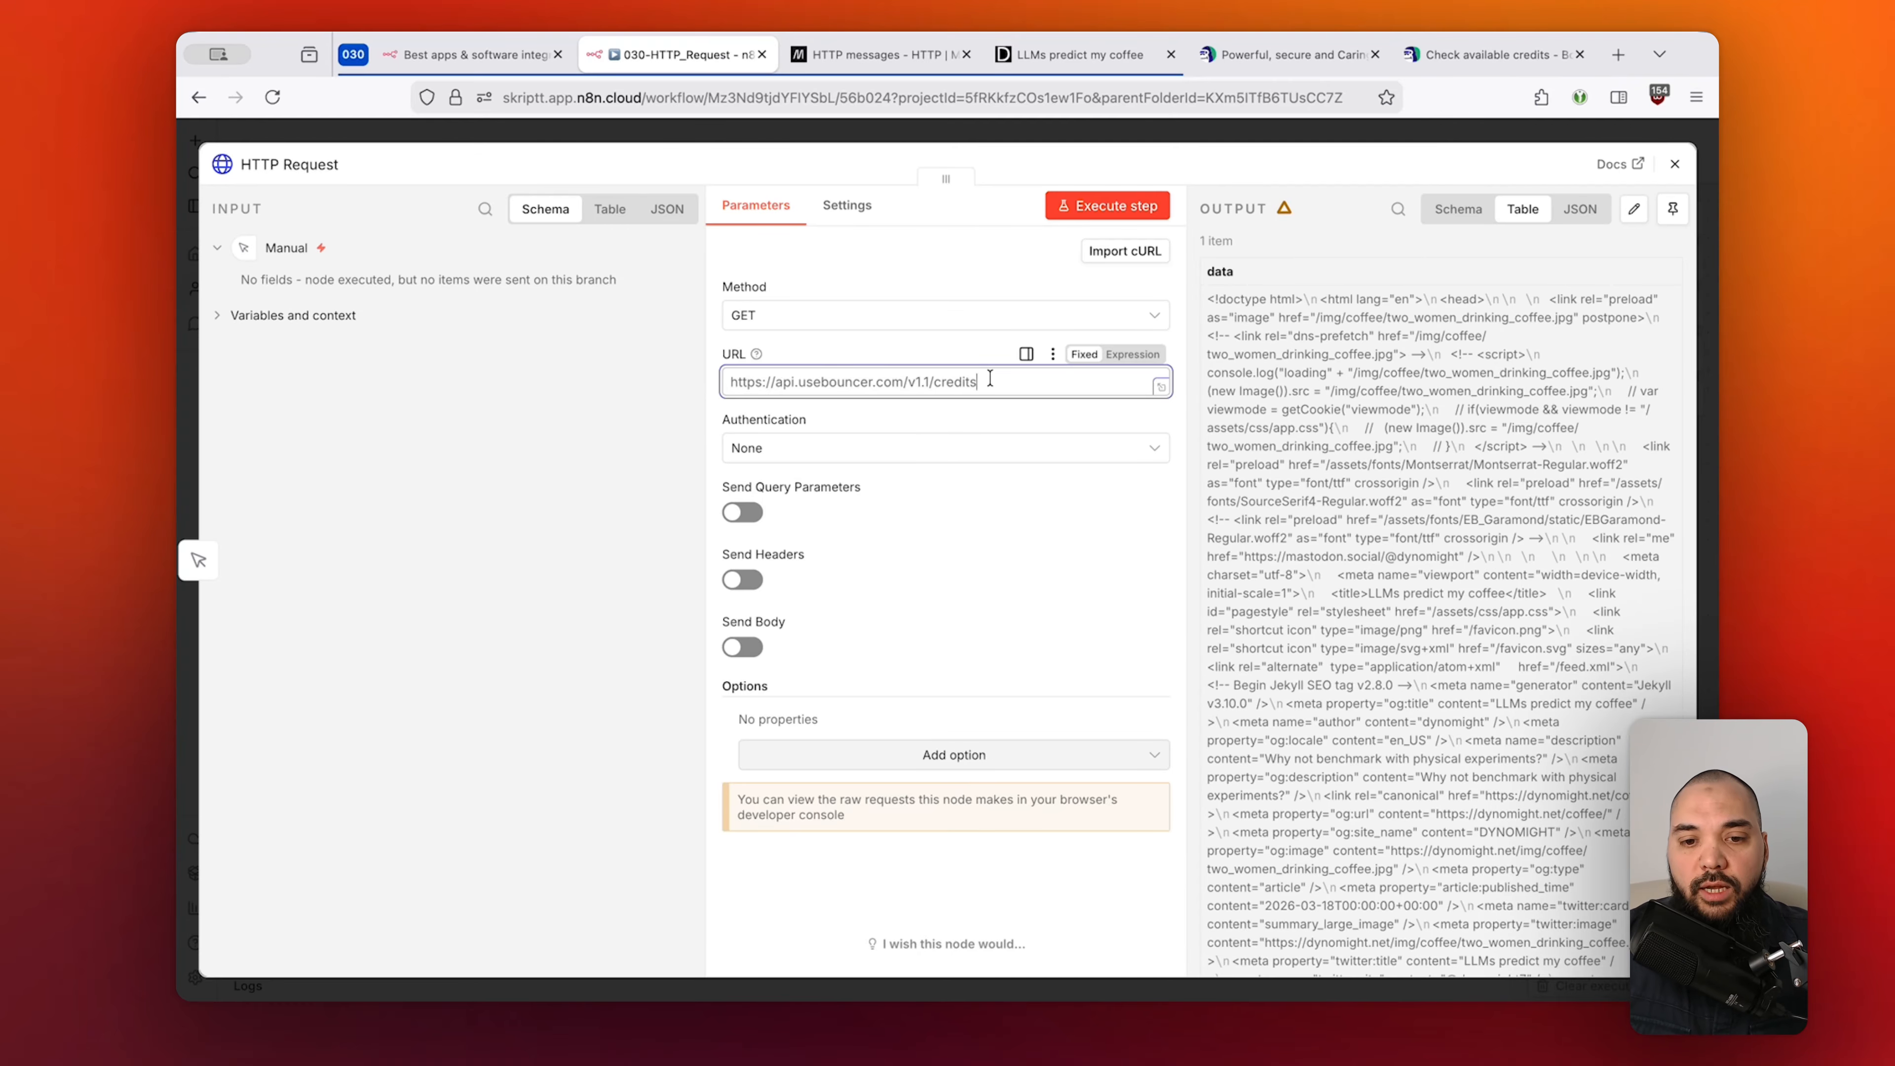
{"action": "left_click", "coordinate": [973, 358]}
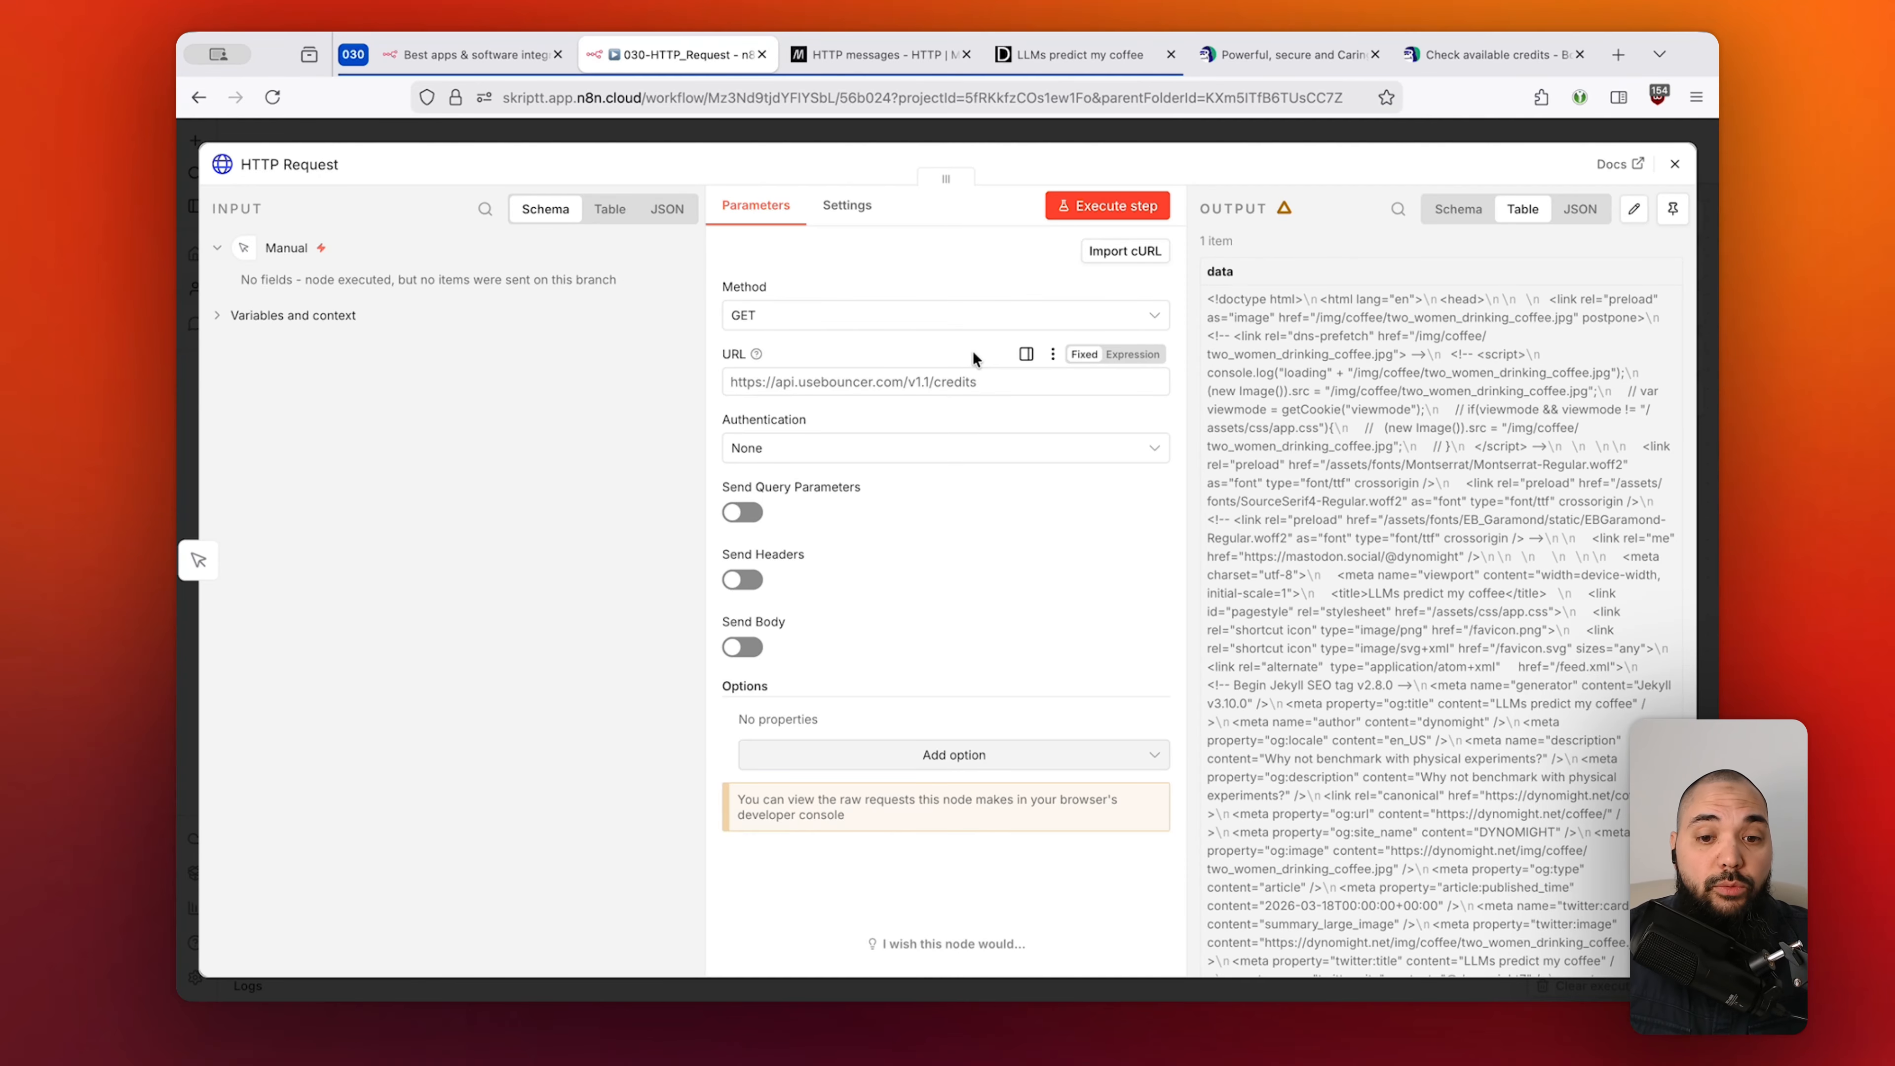
{"action": "left_click_drag", "start_coordinate": [977, 382], "coordinate": [776, 382]}
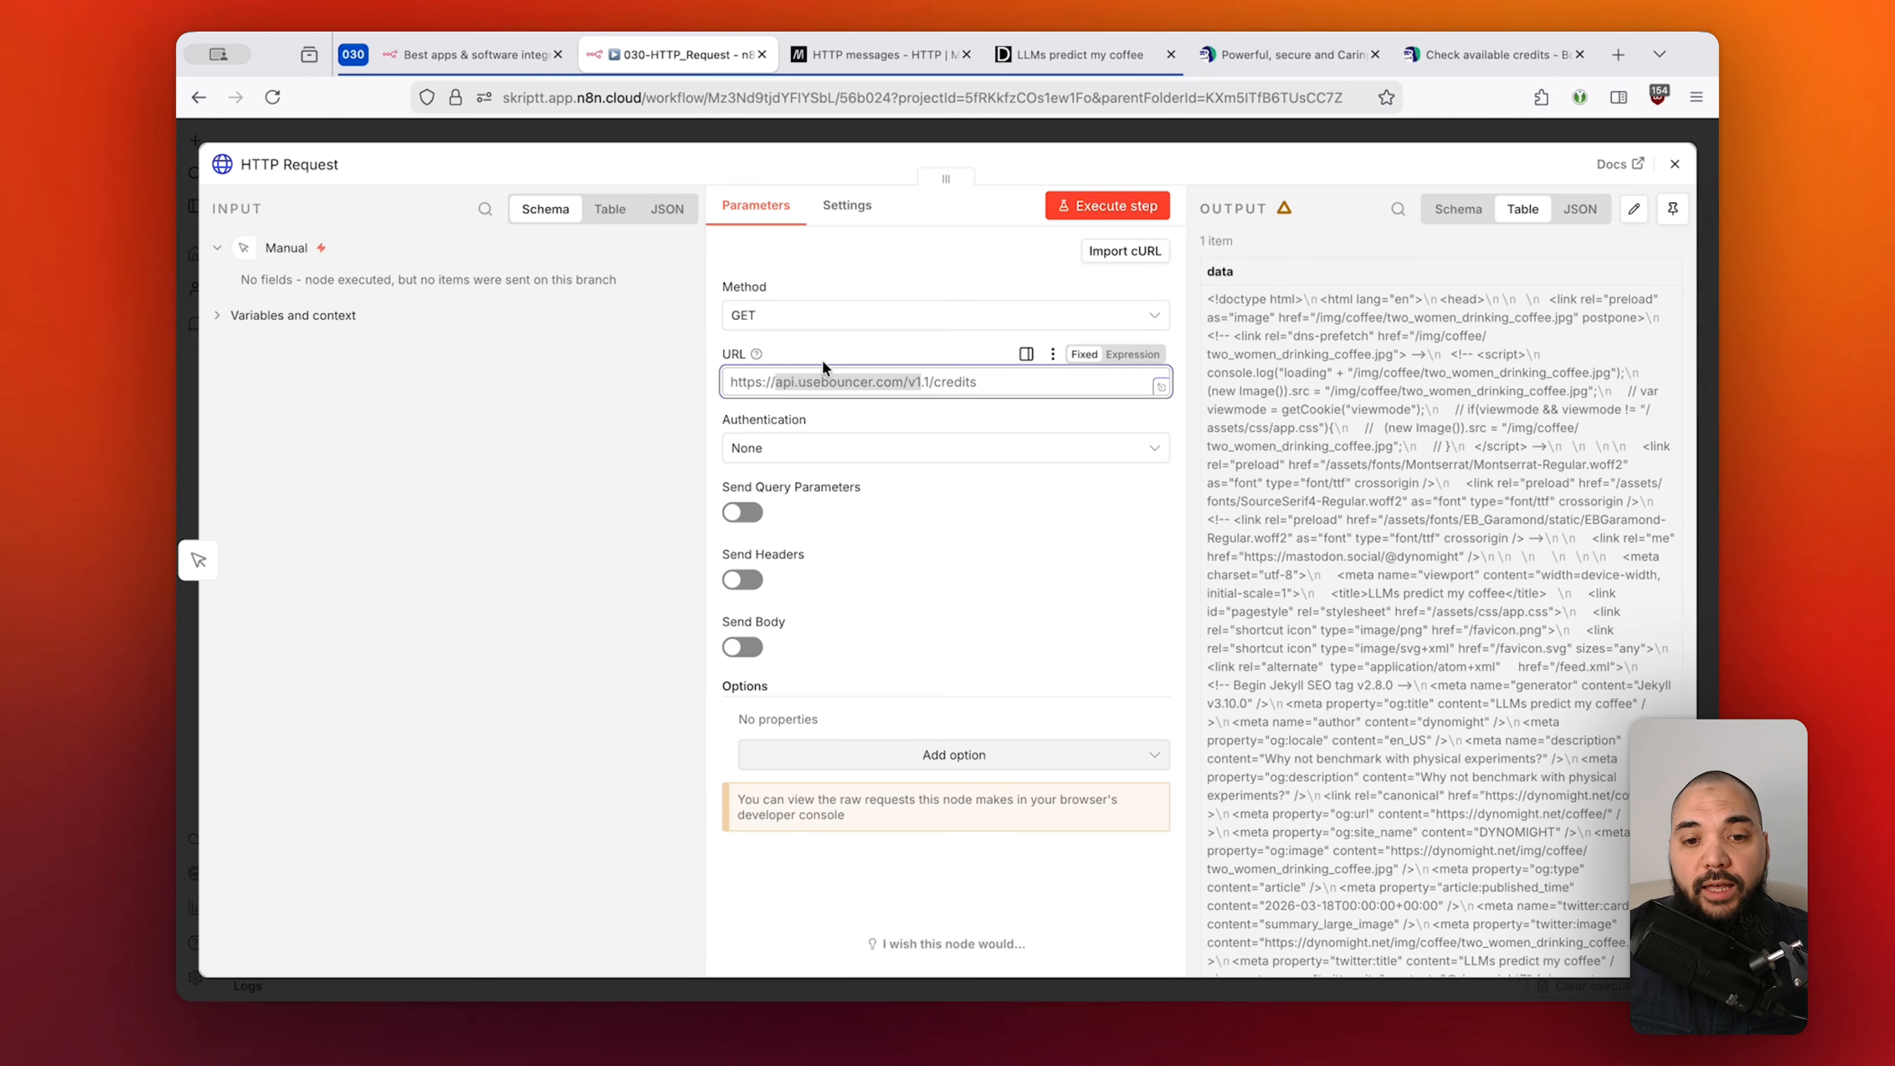
{"action": "left_click", "coordinate": [957, 248]}
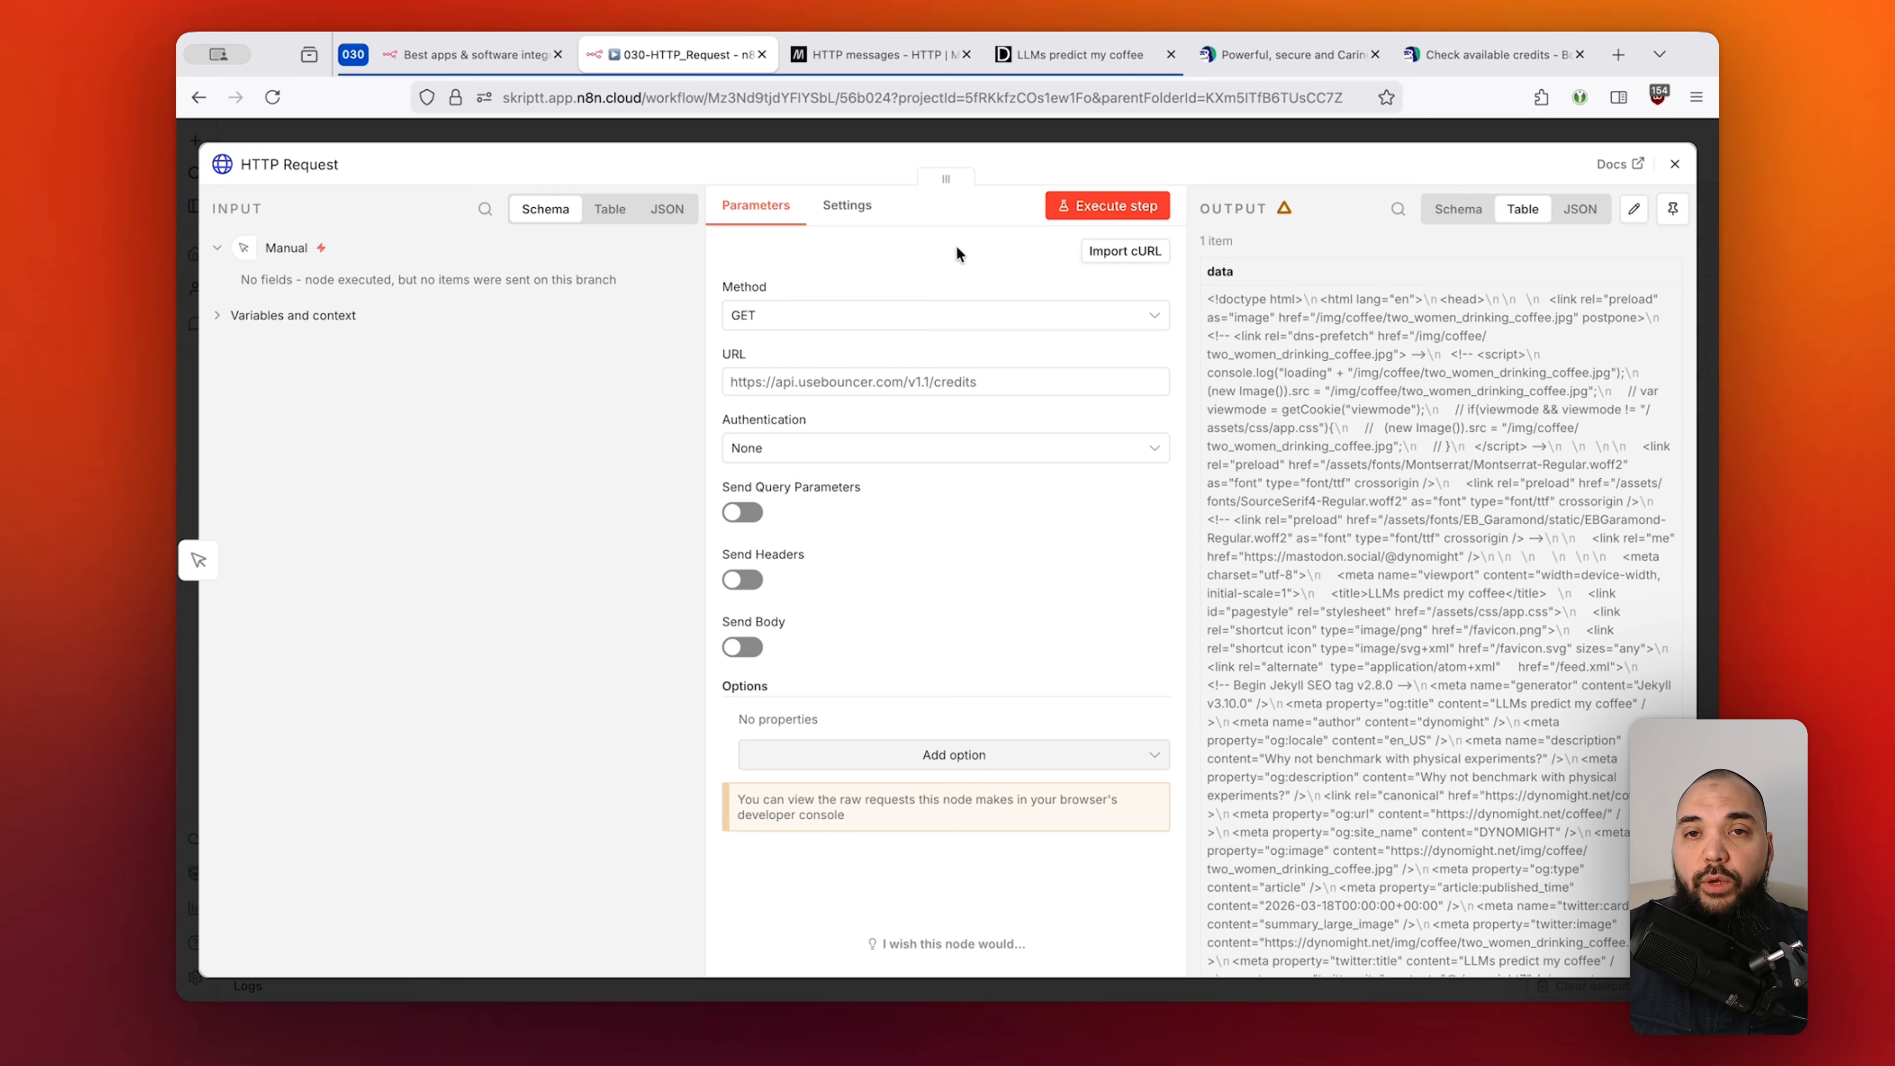
{"action": "left_click", "coordinate": [1473, 63]}
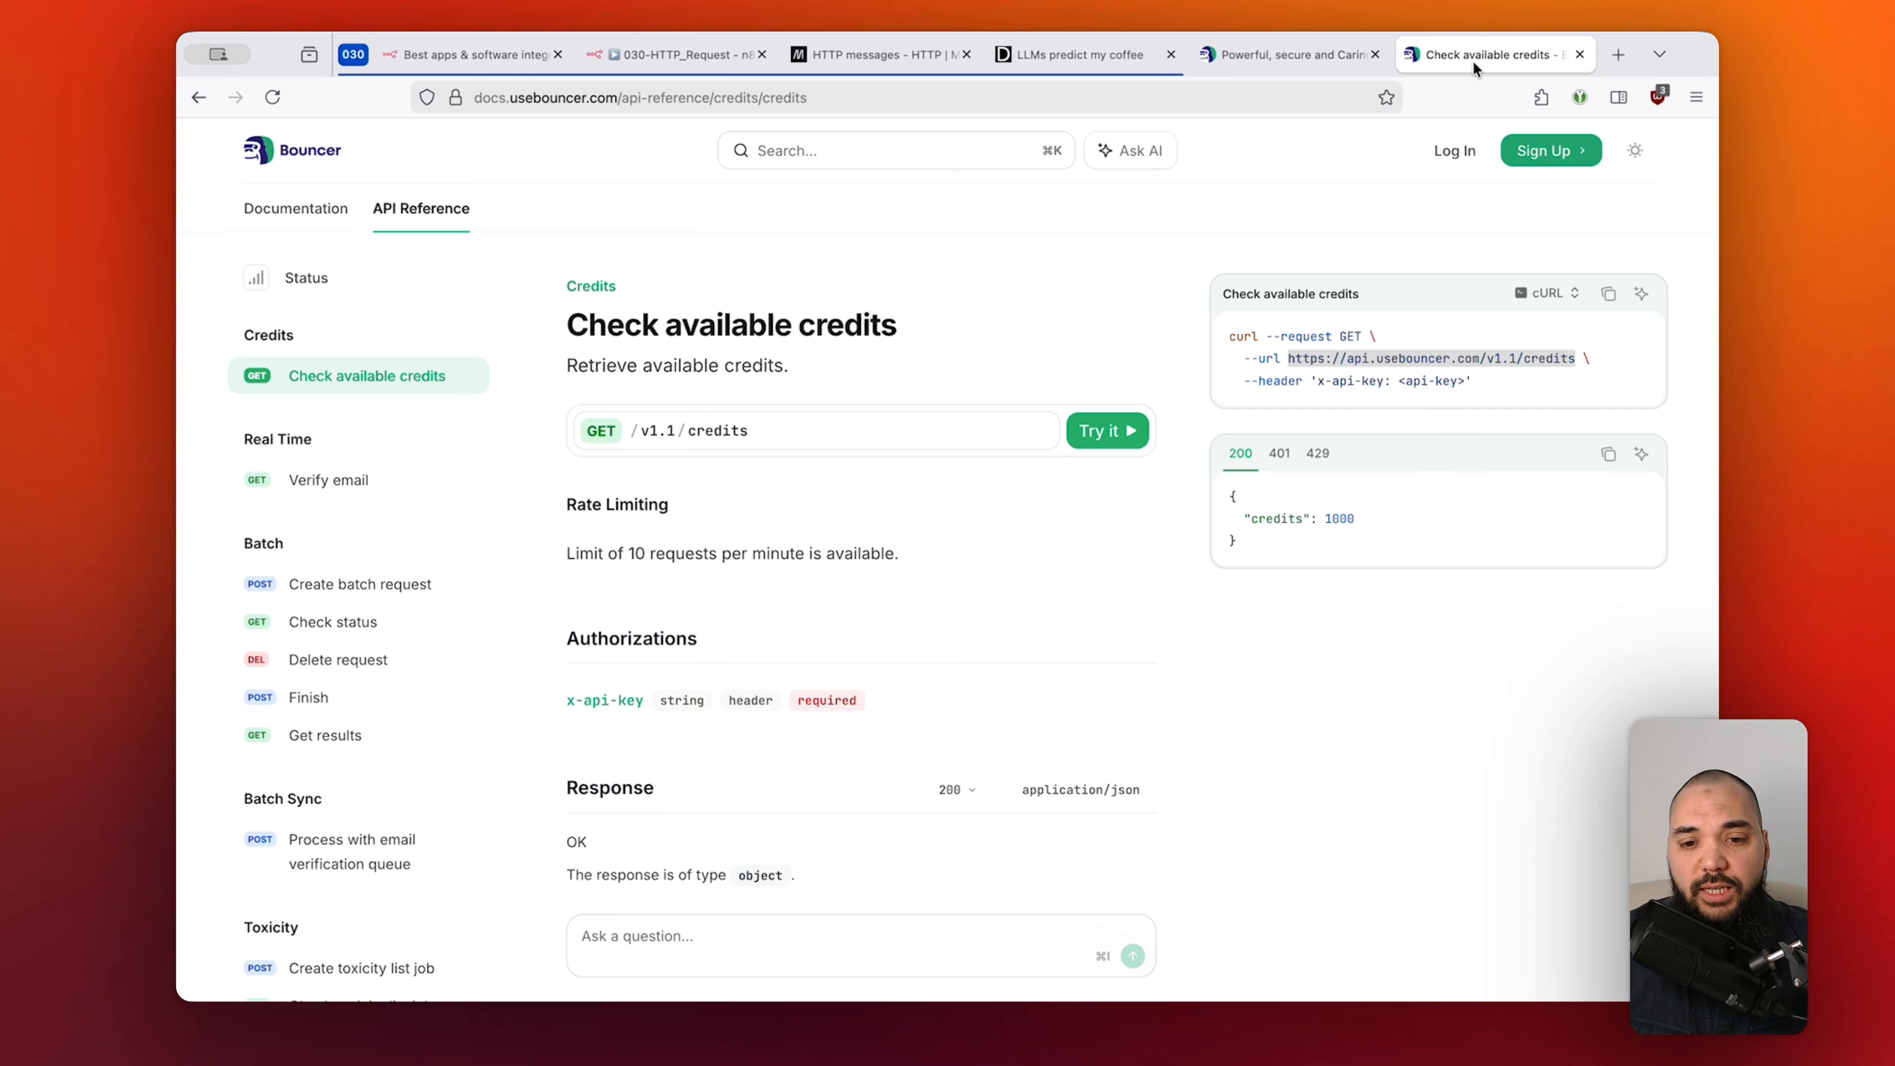
{"action": "left_click", "coordinate": [1062, 270]}
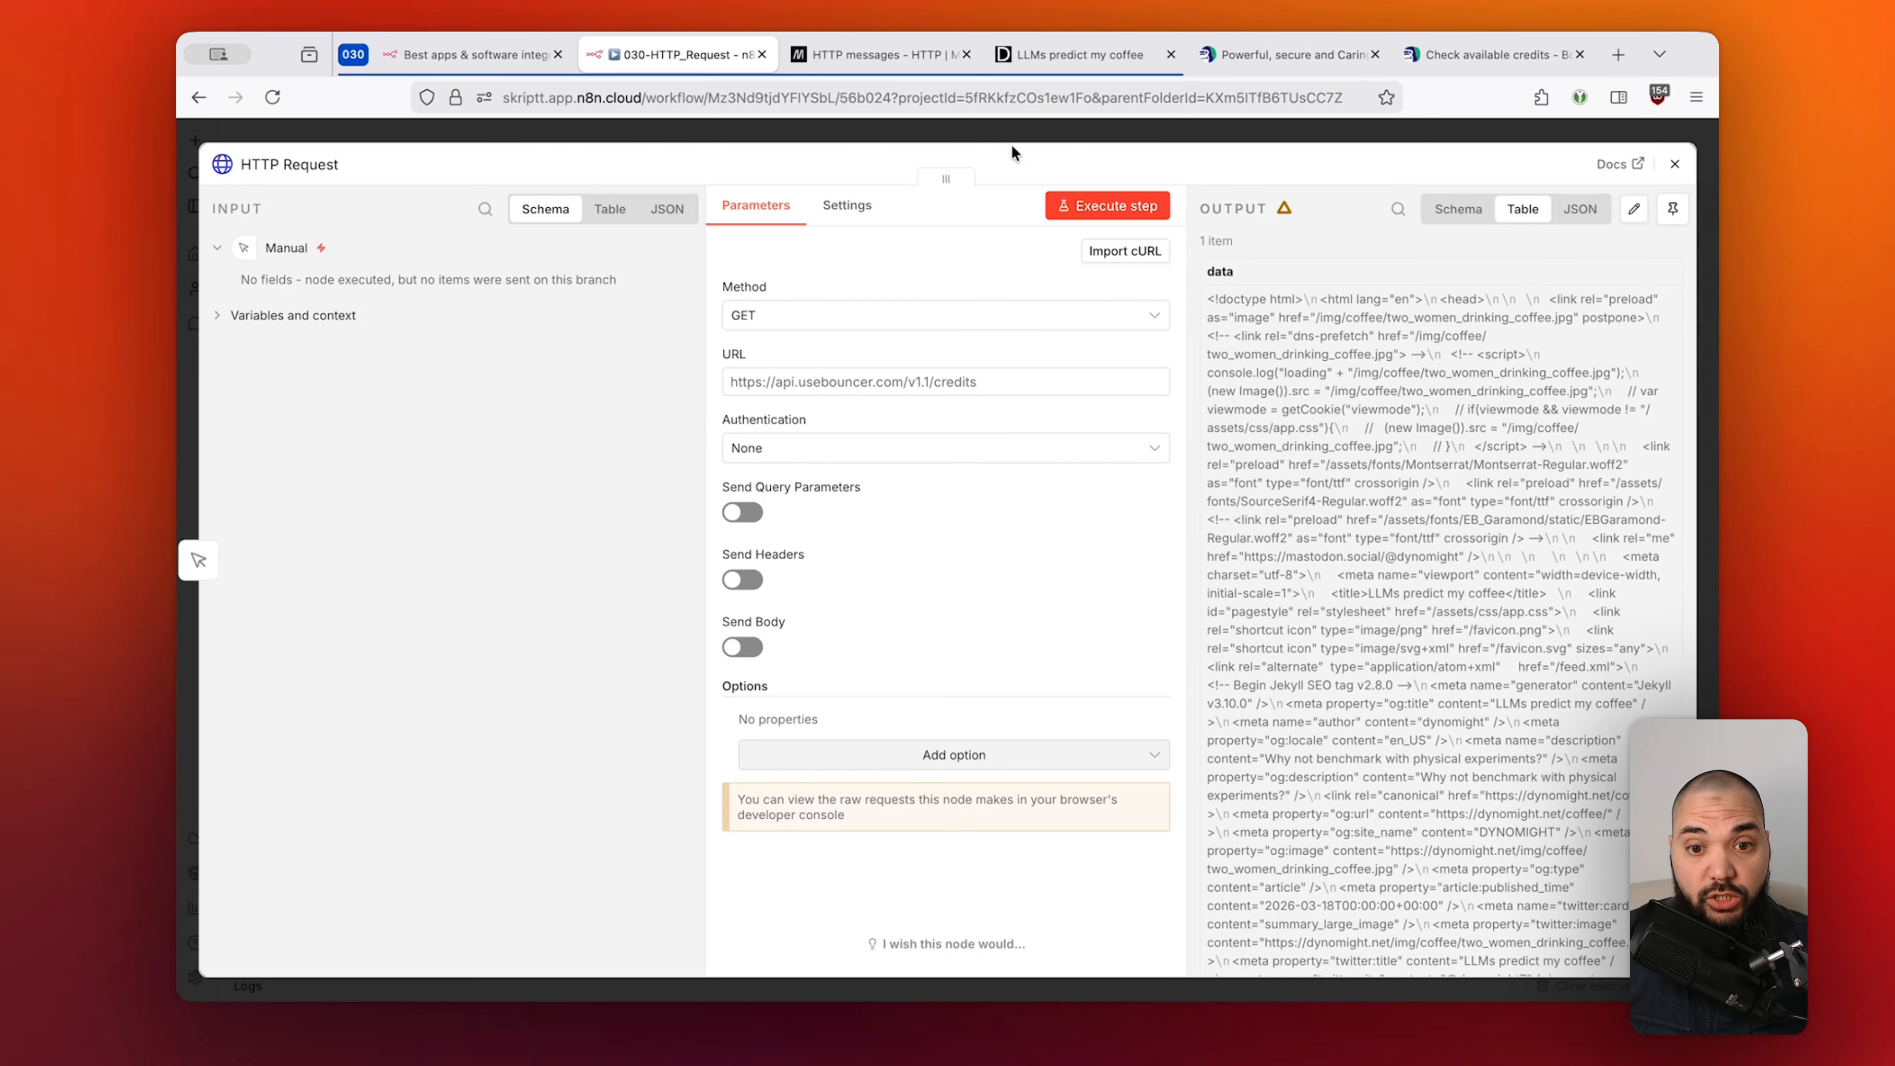
Search 'gmail' as the next step after HTTP Request and list Gmail's 26 actions.
{"action": "left_click", "coordinate": [1011, 130]}
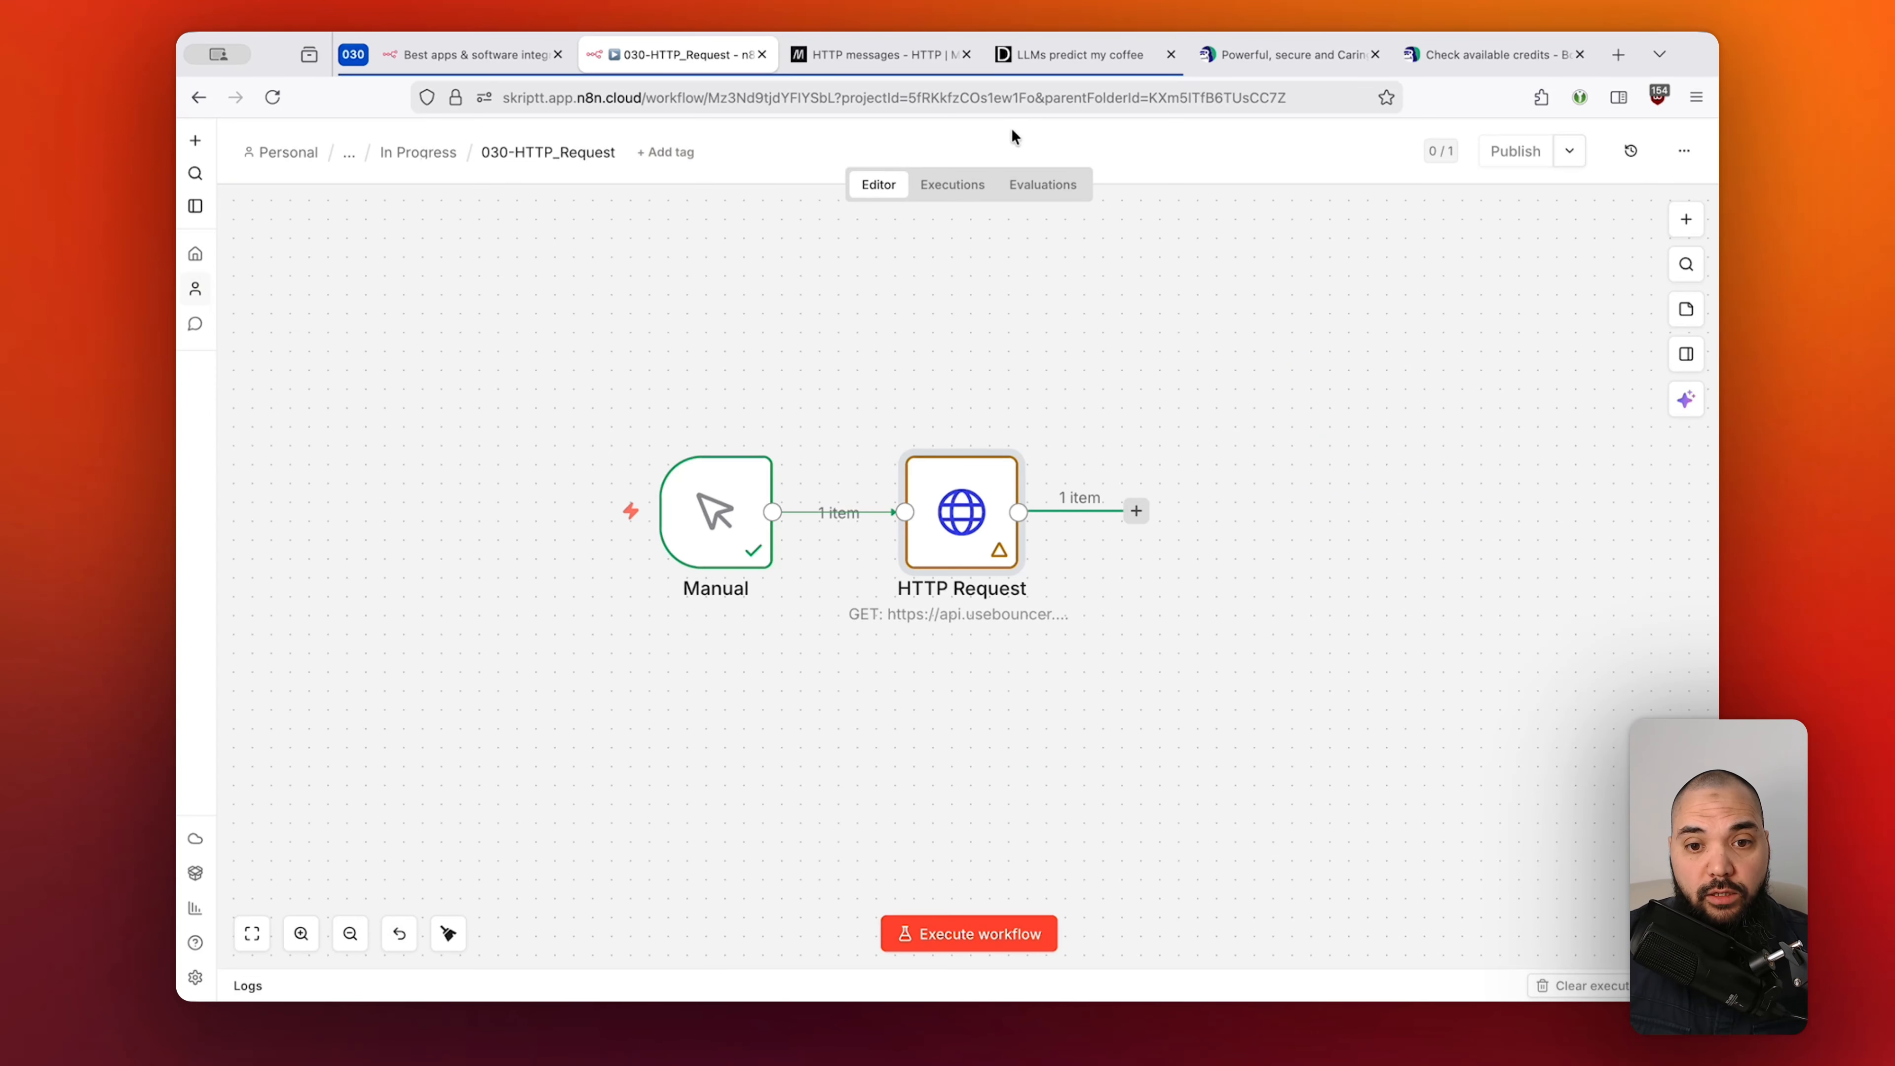
{"action": "left_click", "coordinate": [1032, 399]}
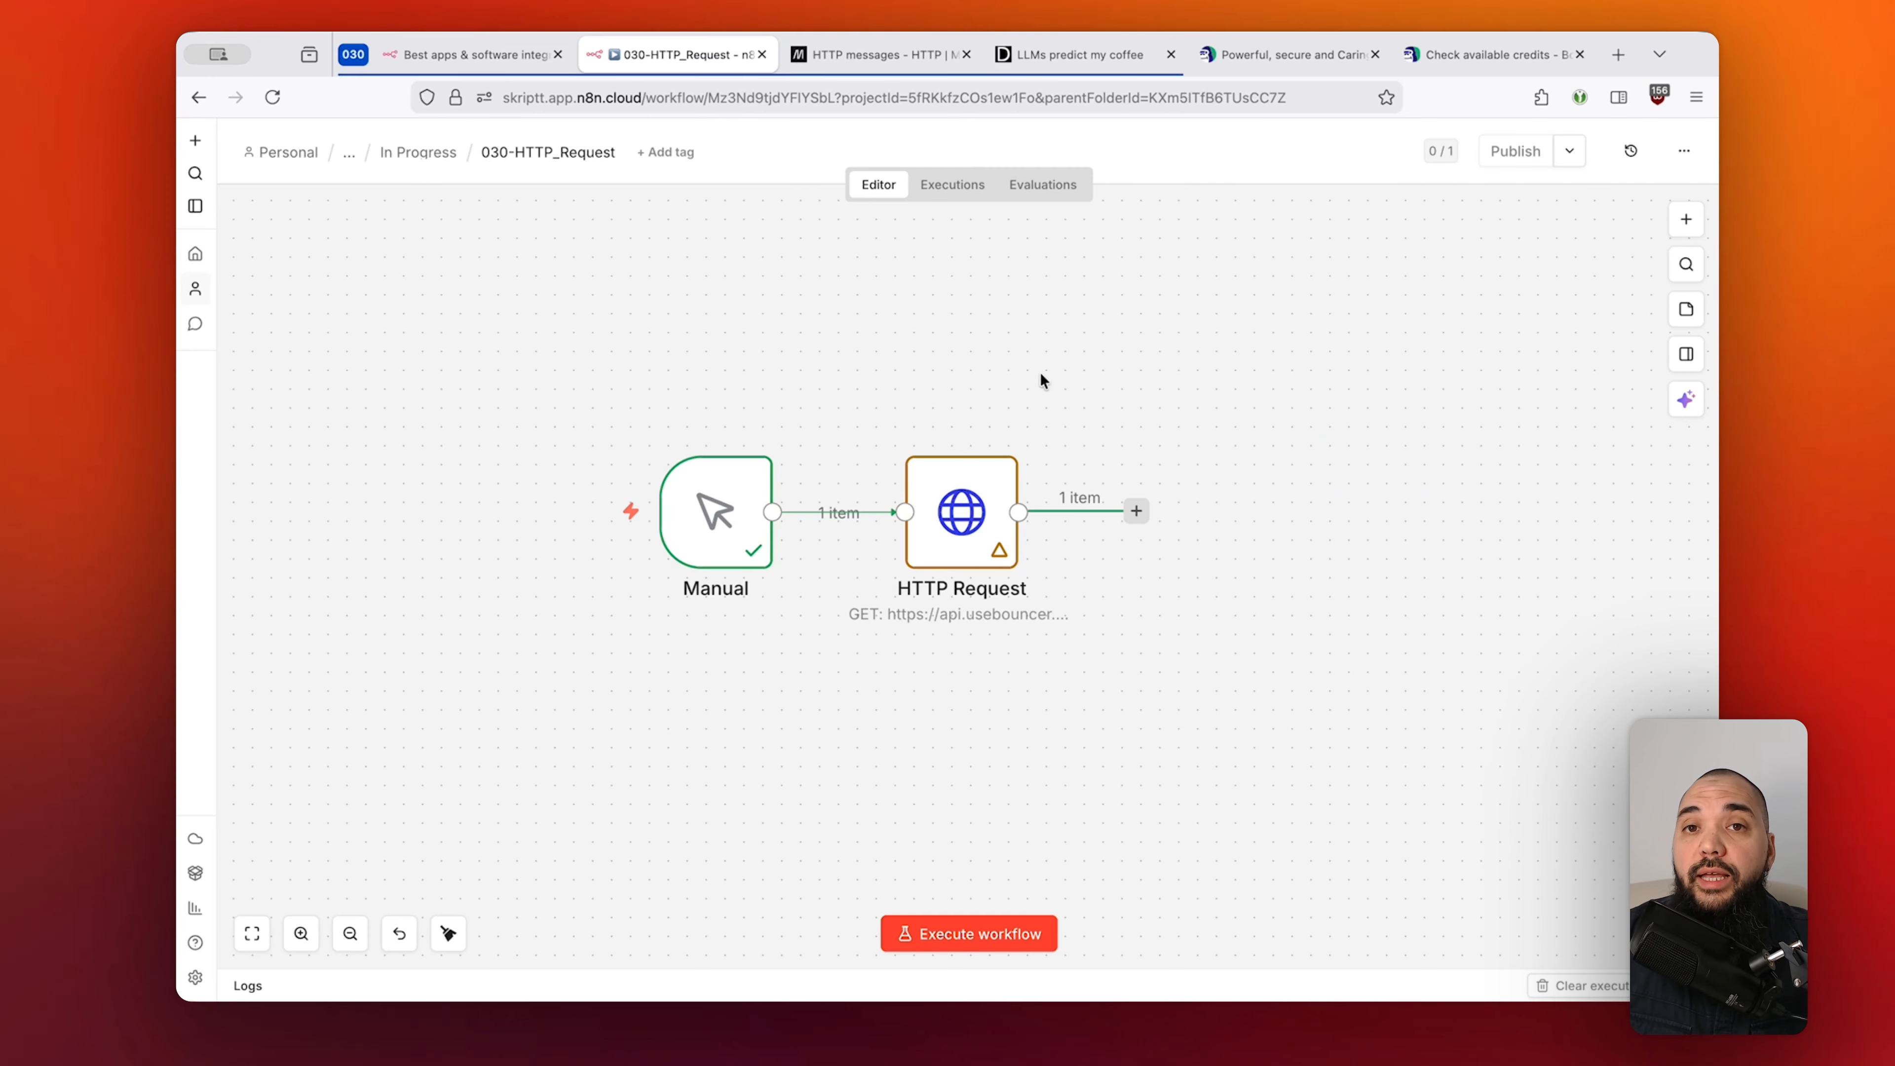
{"action": "left_click", "coordinate": [1140, 511]}
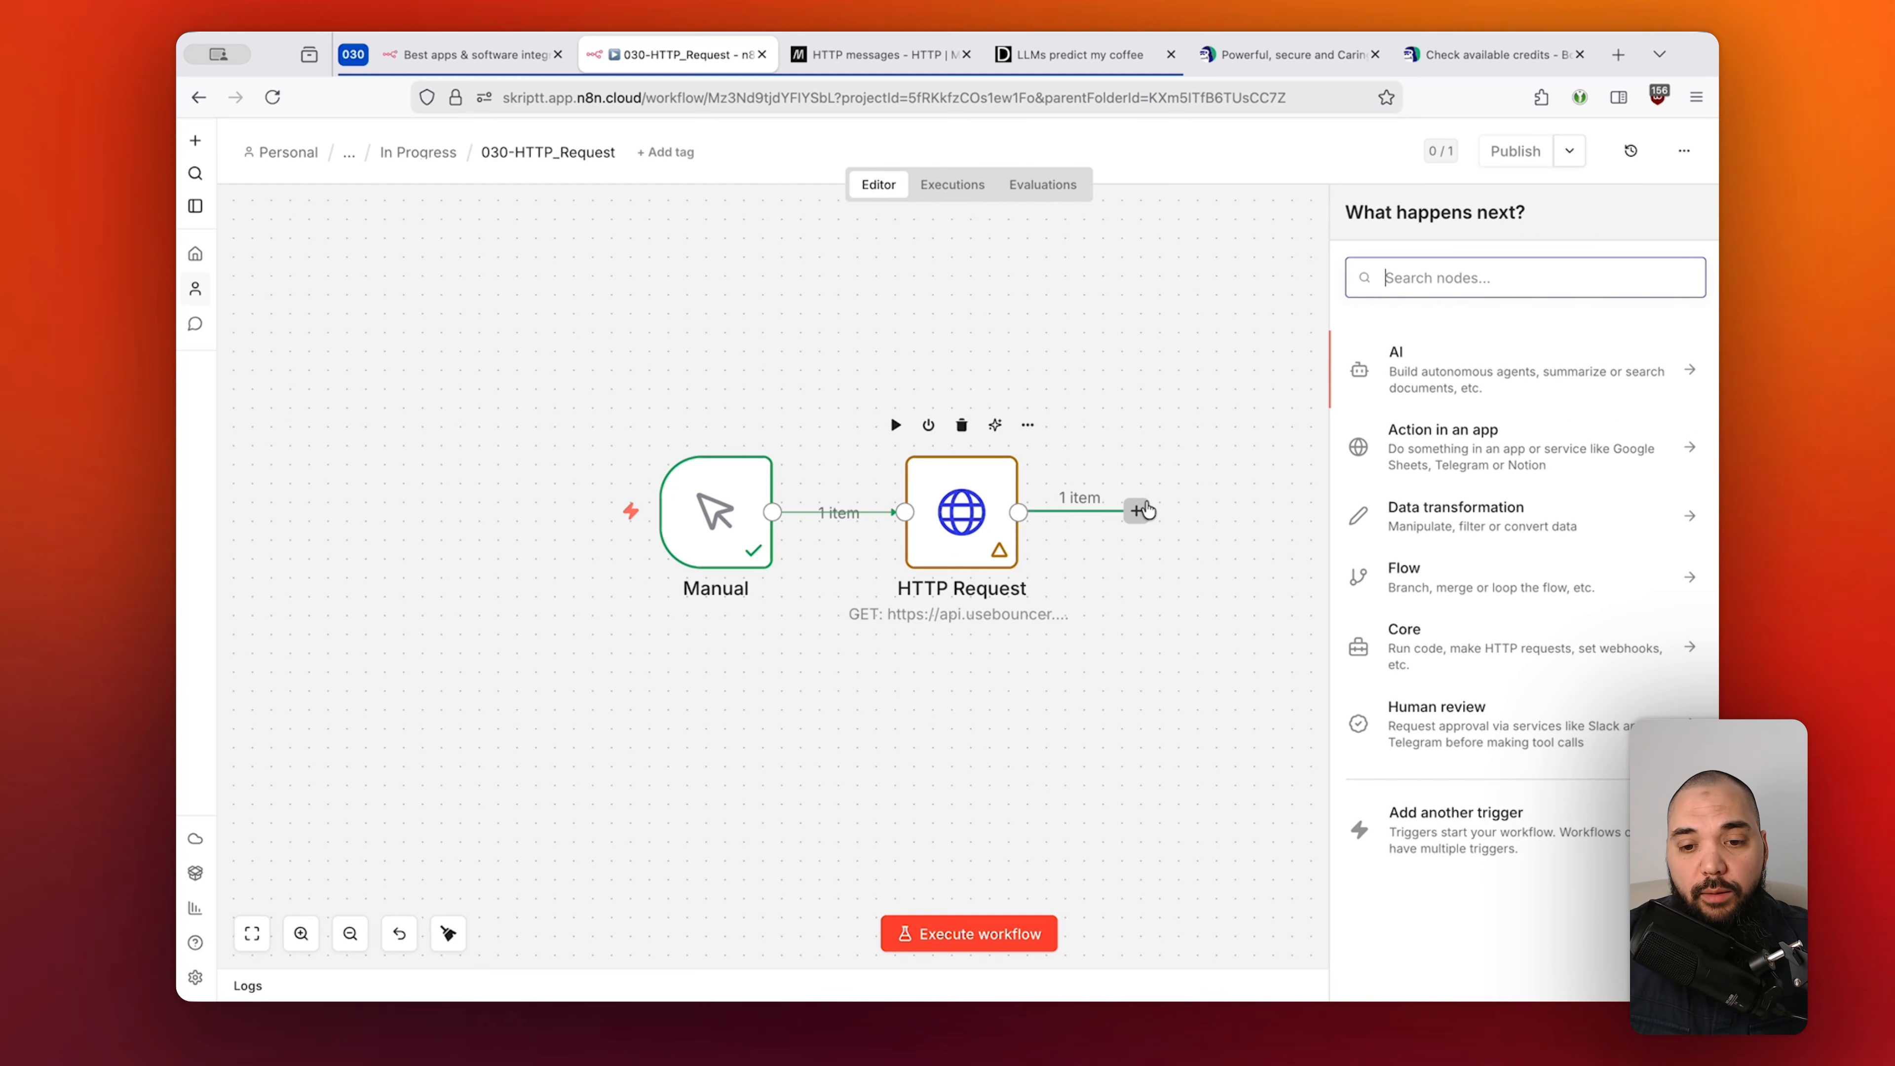
{"action": "type", "text": "gmail"}
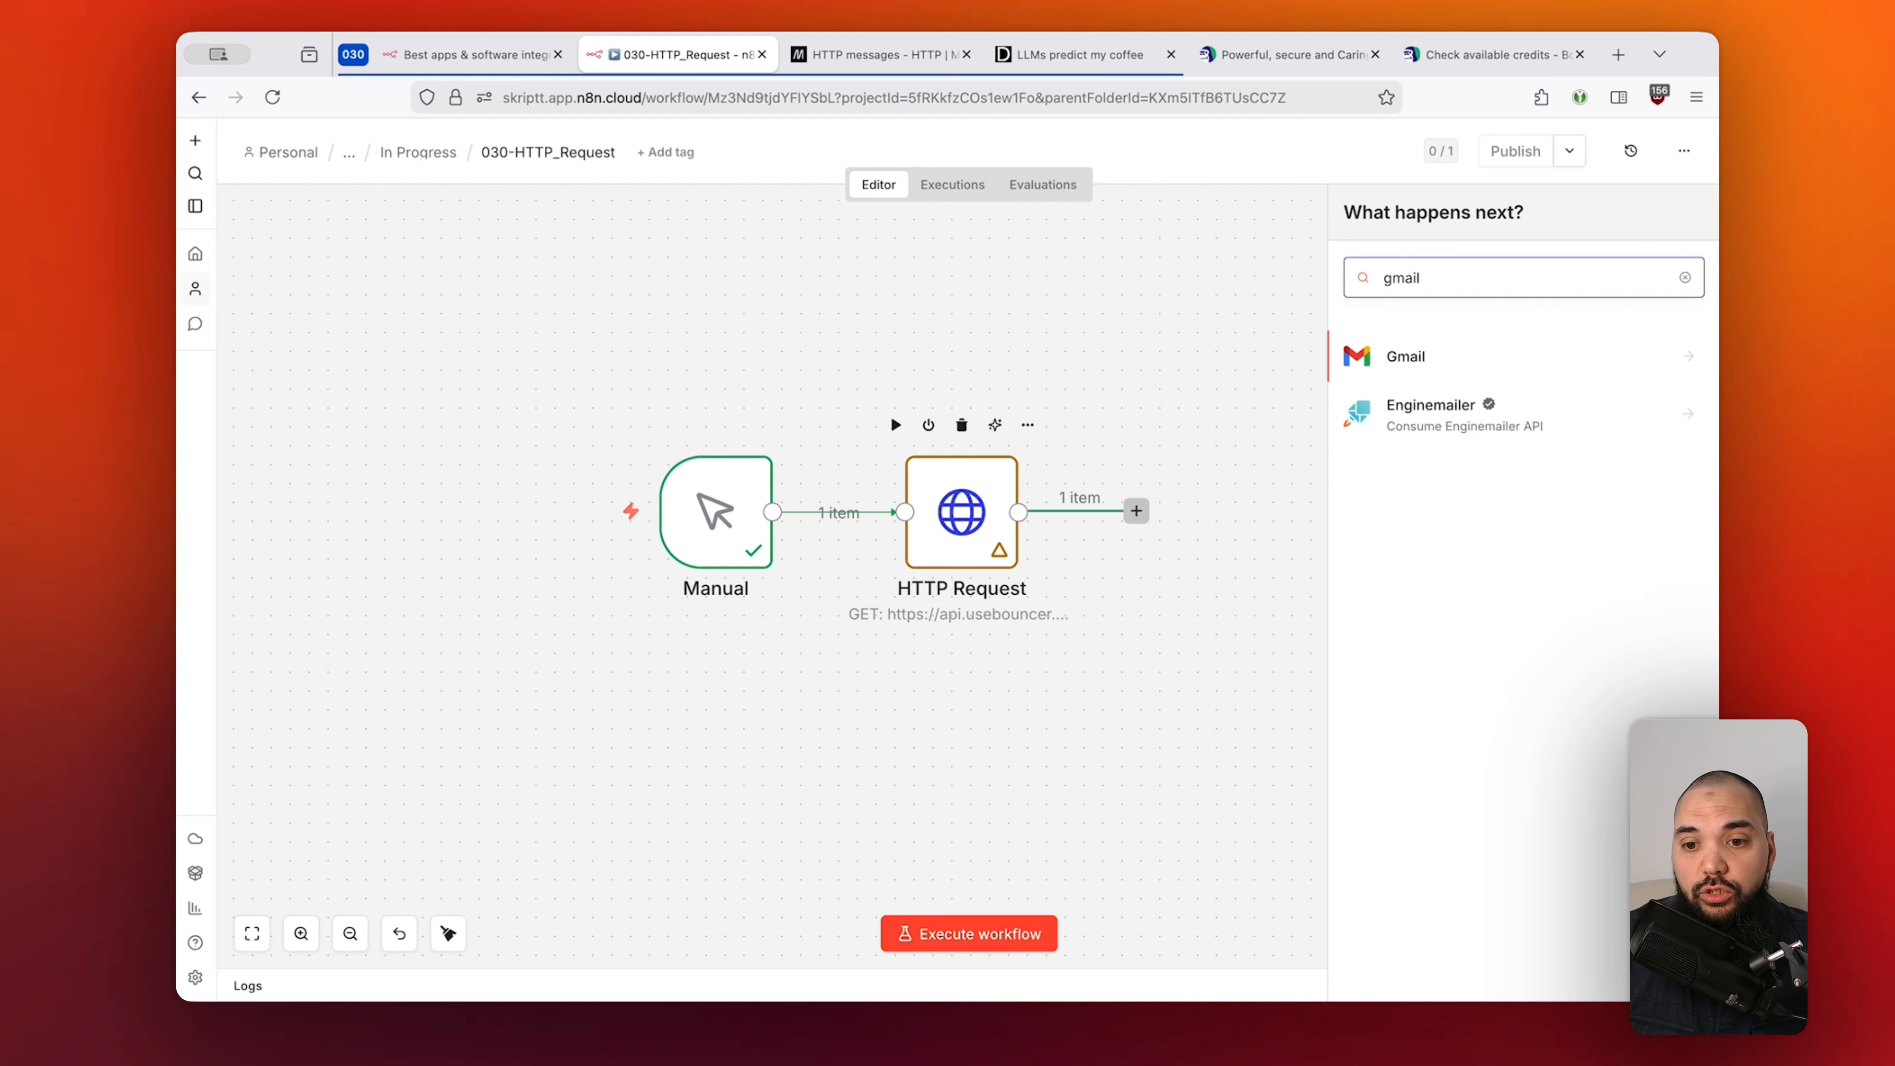
{"action": "left_click", "coordinate": [1439, 363]}
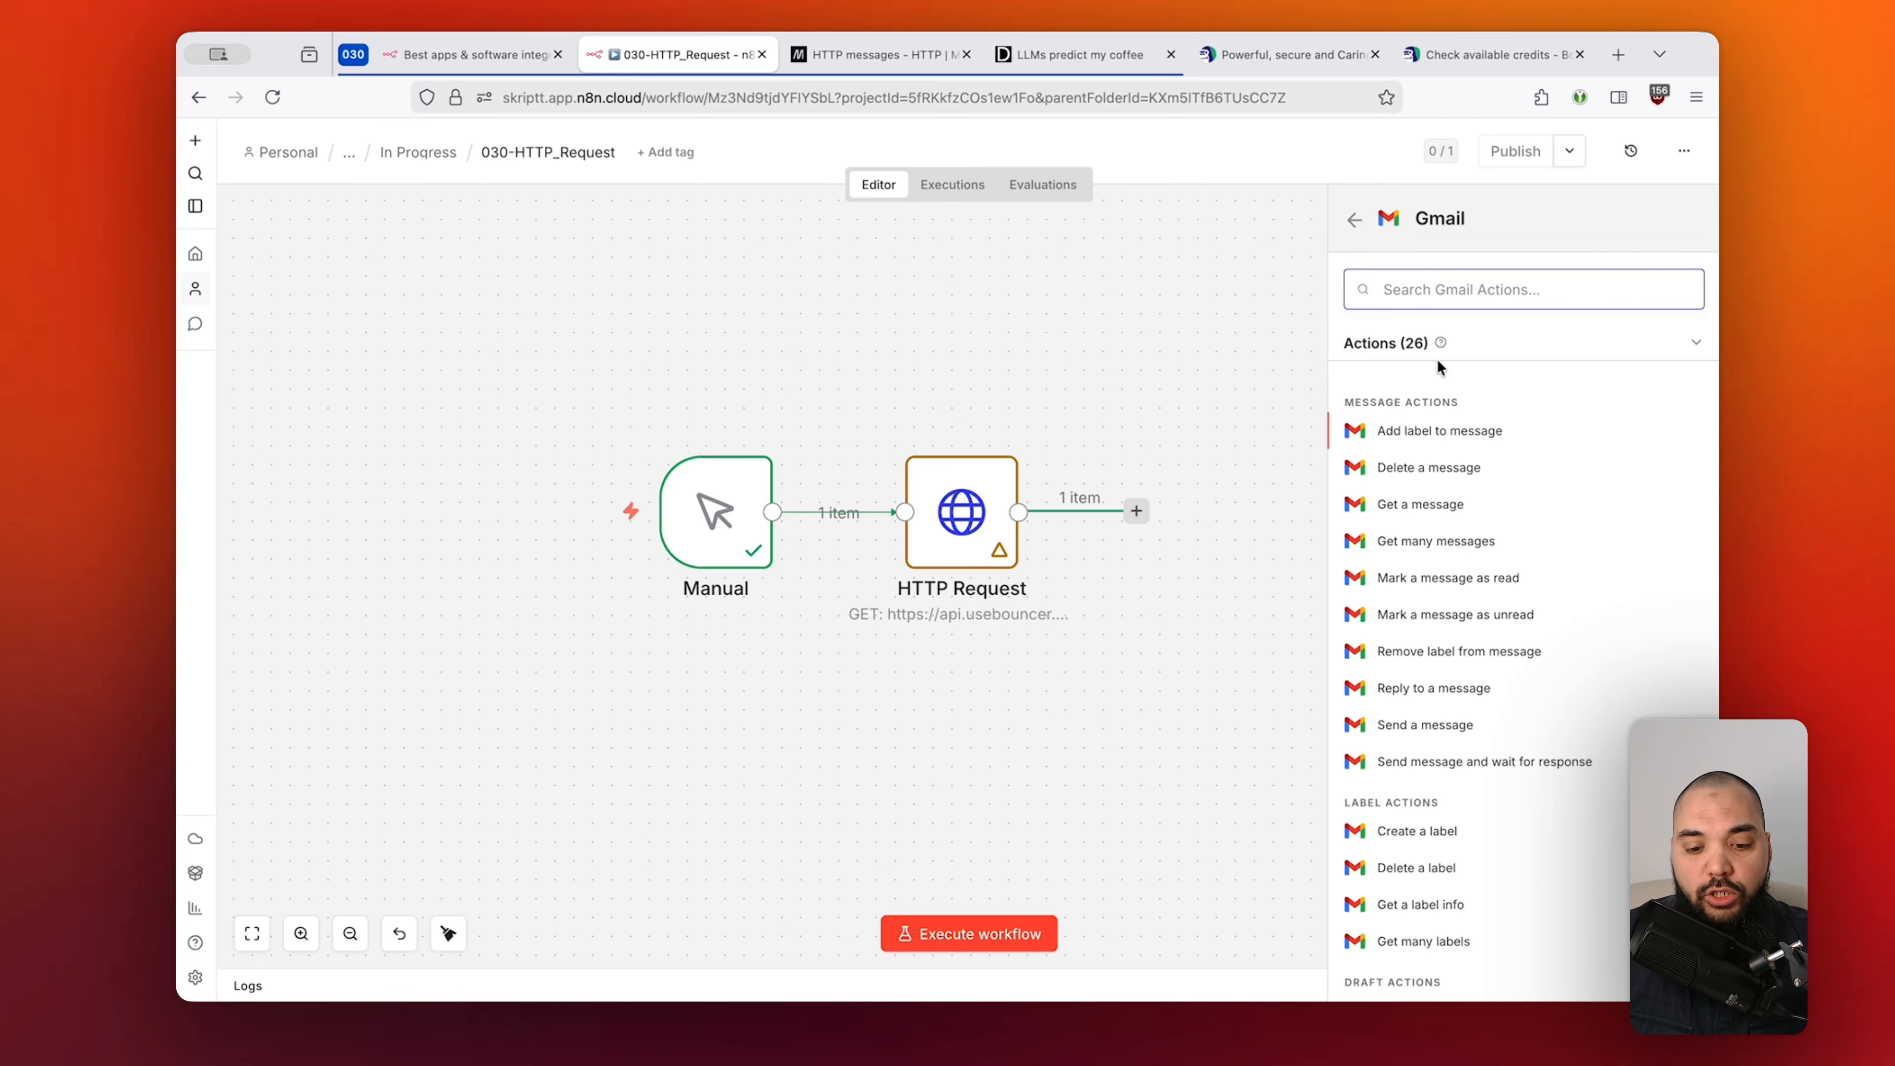
{"action": "type", "text": "get a message"}
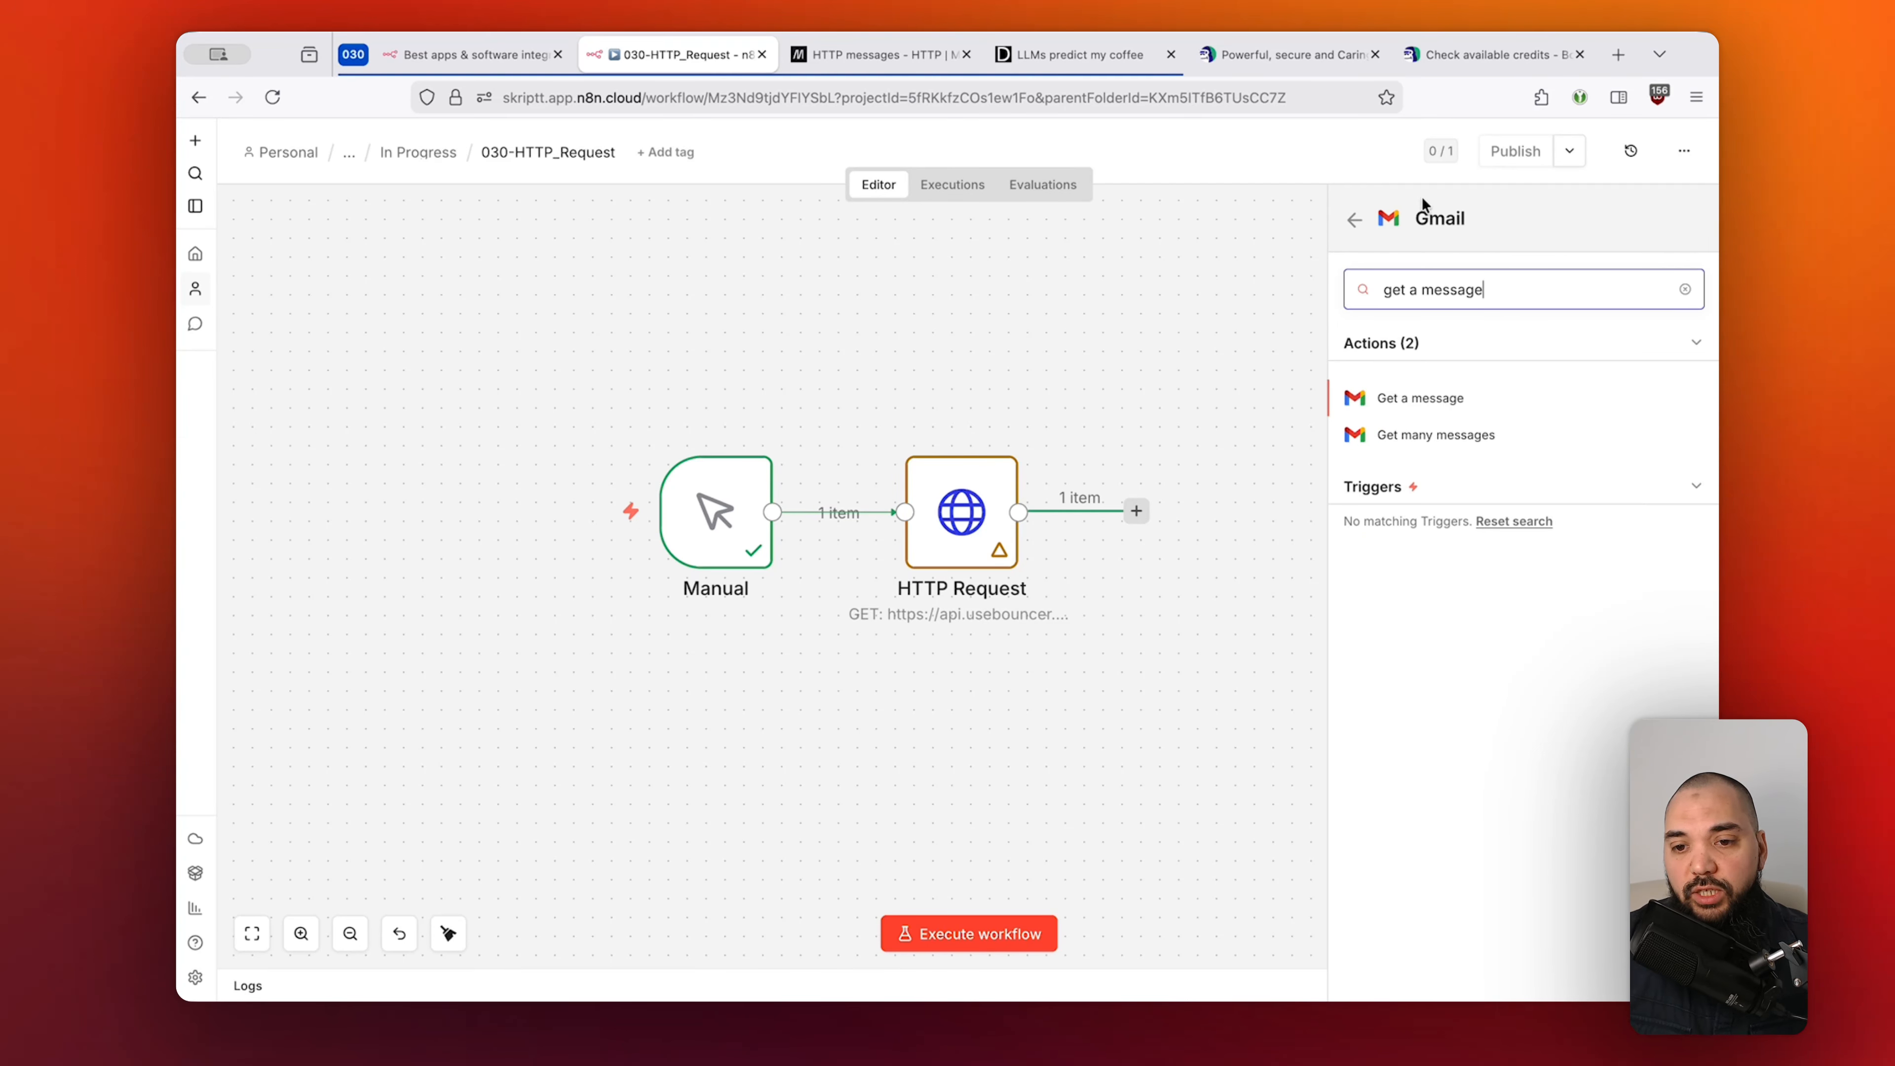
{"action": "key", "text": "super+BackSpace"}
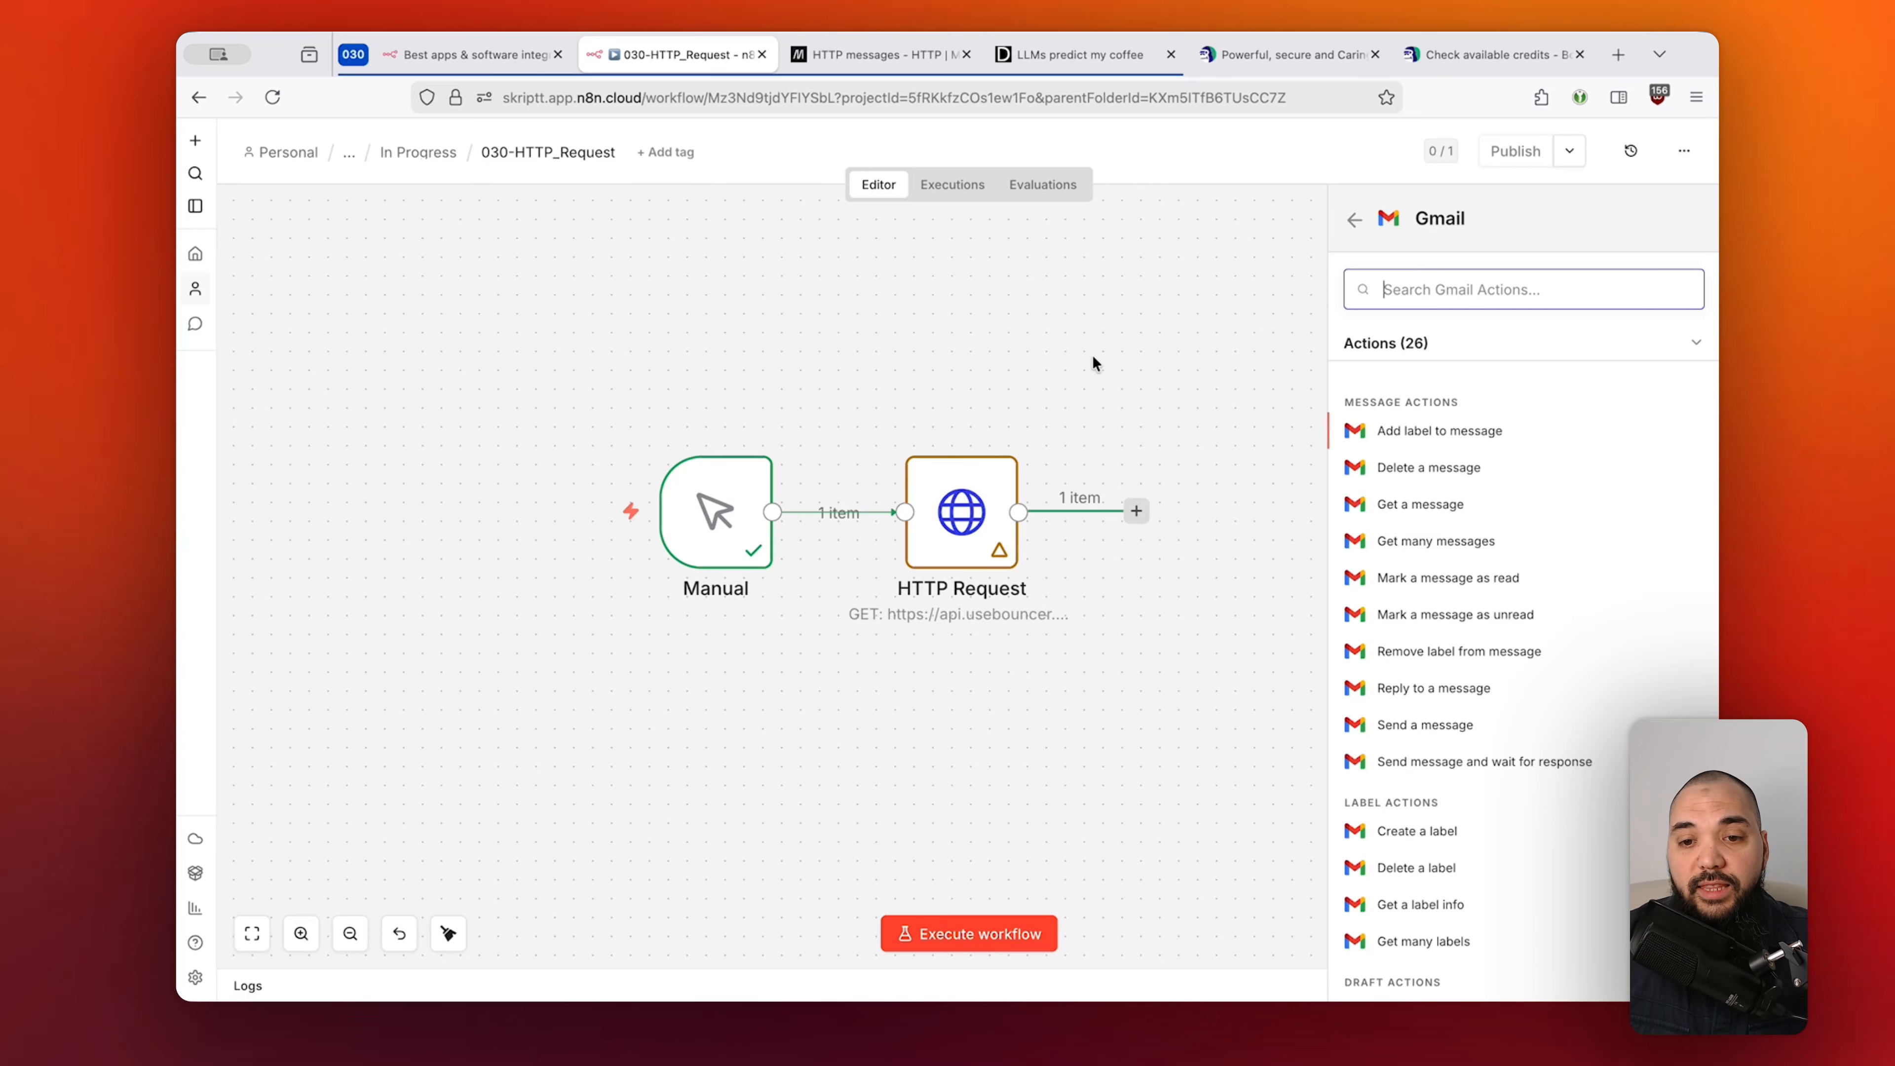
{"action": "left_click", "coordinate": [1507, 51]}
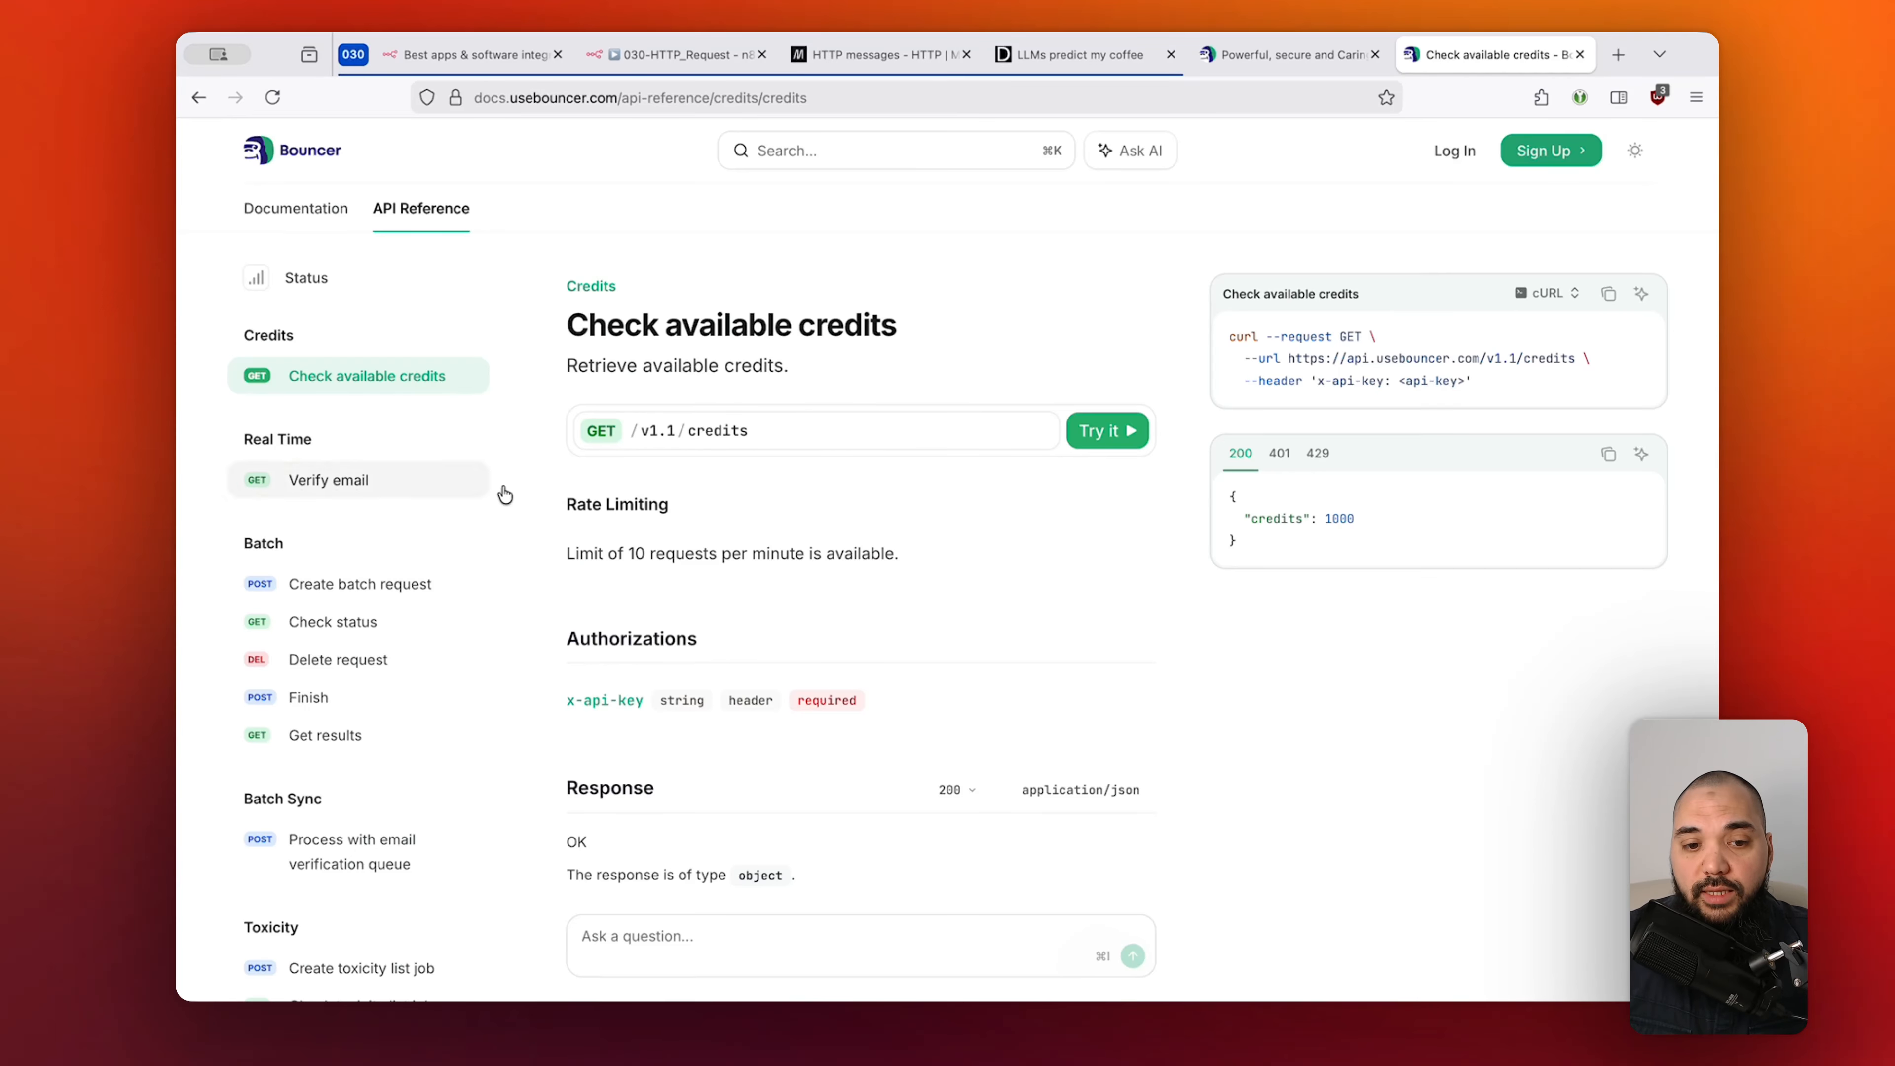
{"action": "key", "text": "ctrl+Tab"}
{"action": "key", "text": "ctrl+Tab"}
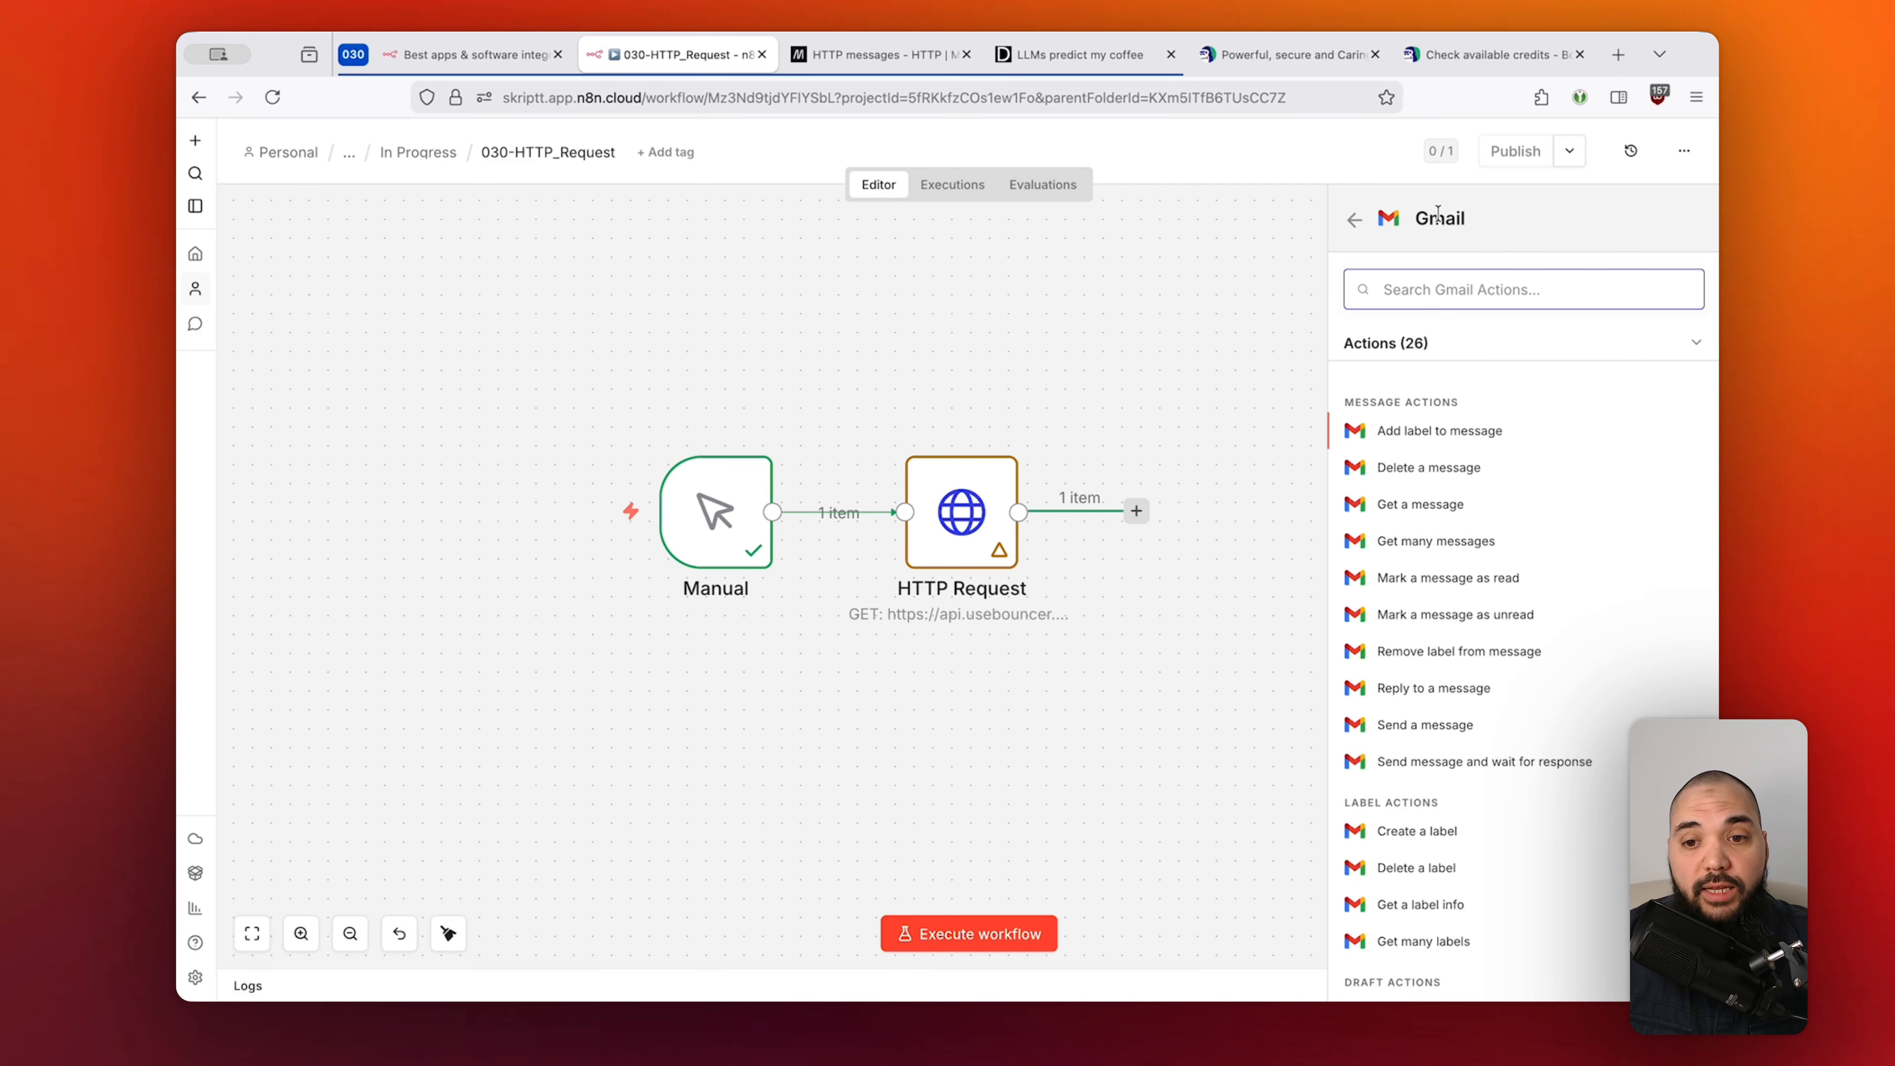
{"action": "left_click_drag", "start_coordinate": [1417, 219], "coordinate": [1455, 221]}
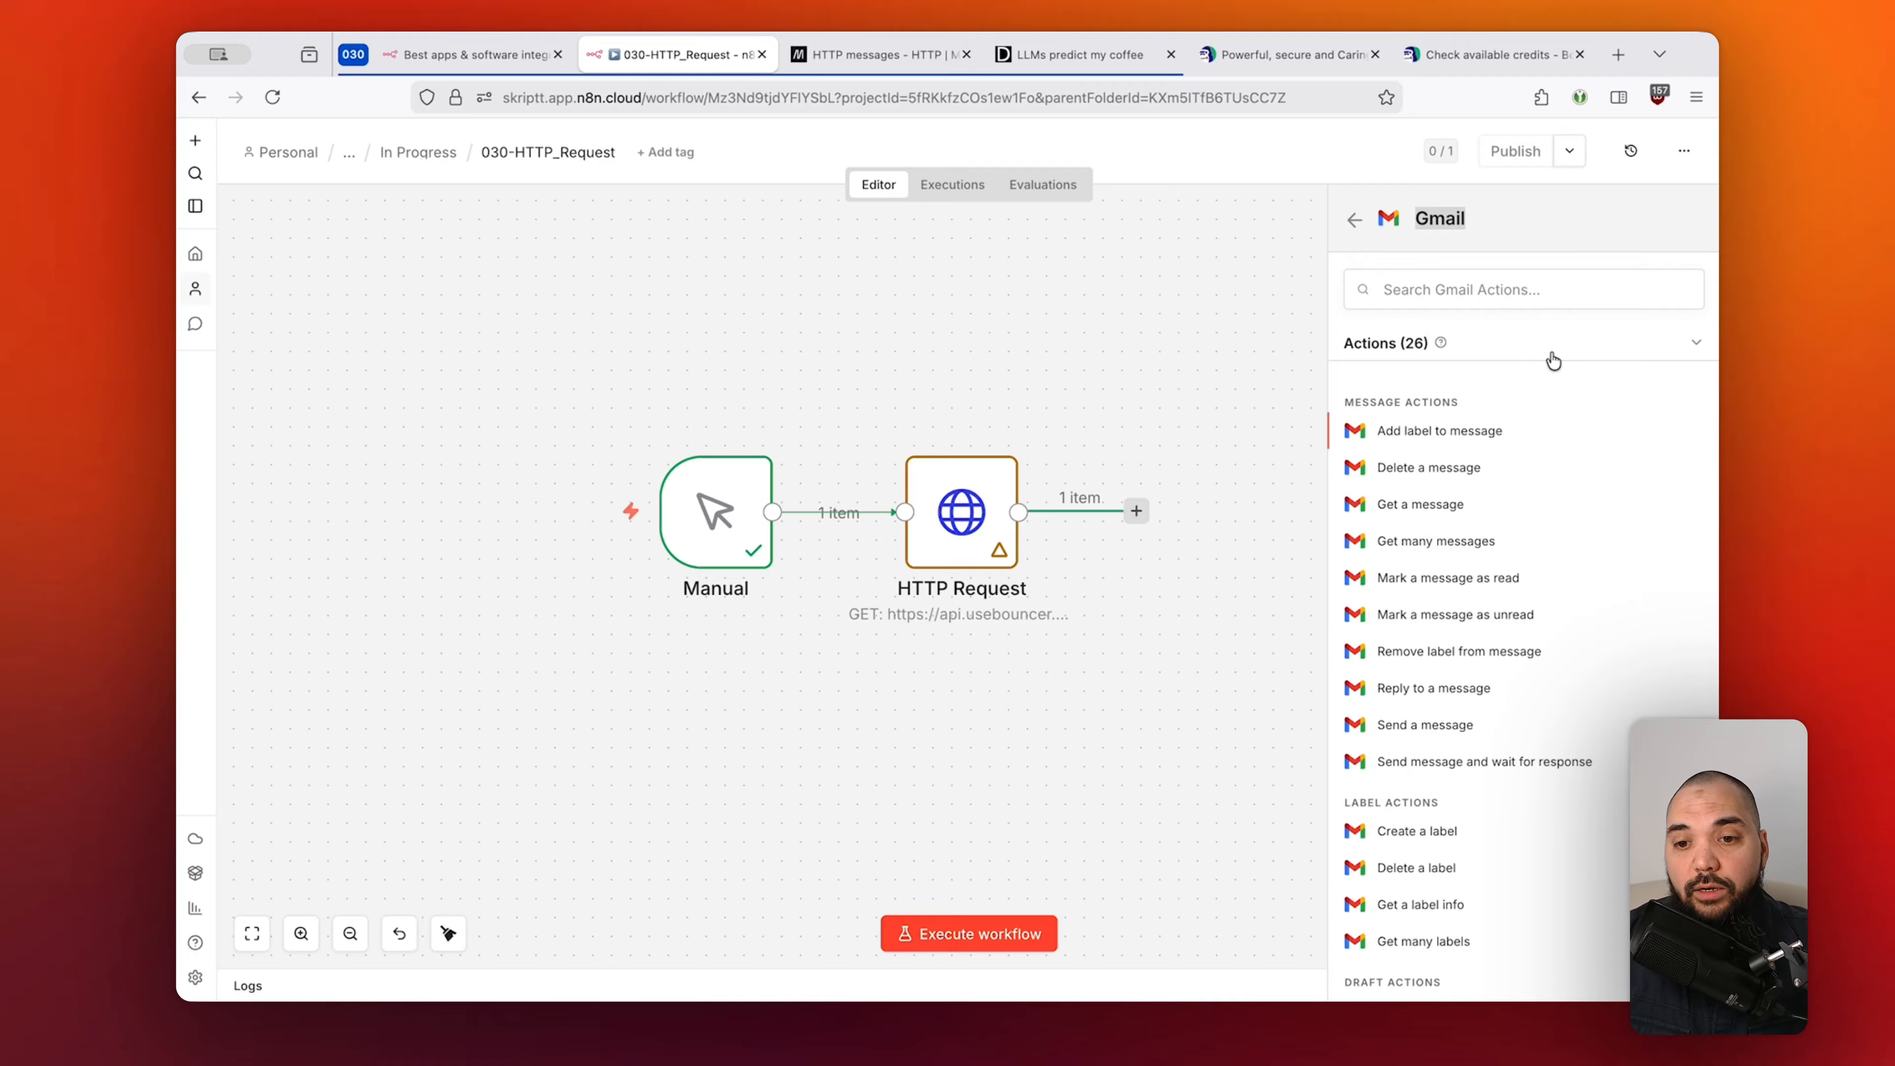
{"action": "left_click", "coordinate": [1508, 290]}
{"action": "left_click_drag", "start_coordinate": [1414, 218], "coordinate": [1468, 218]}
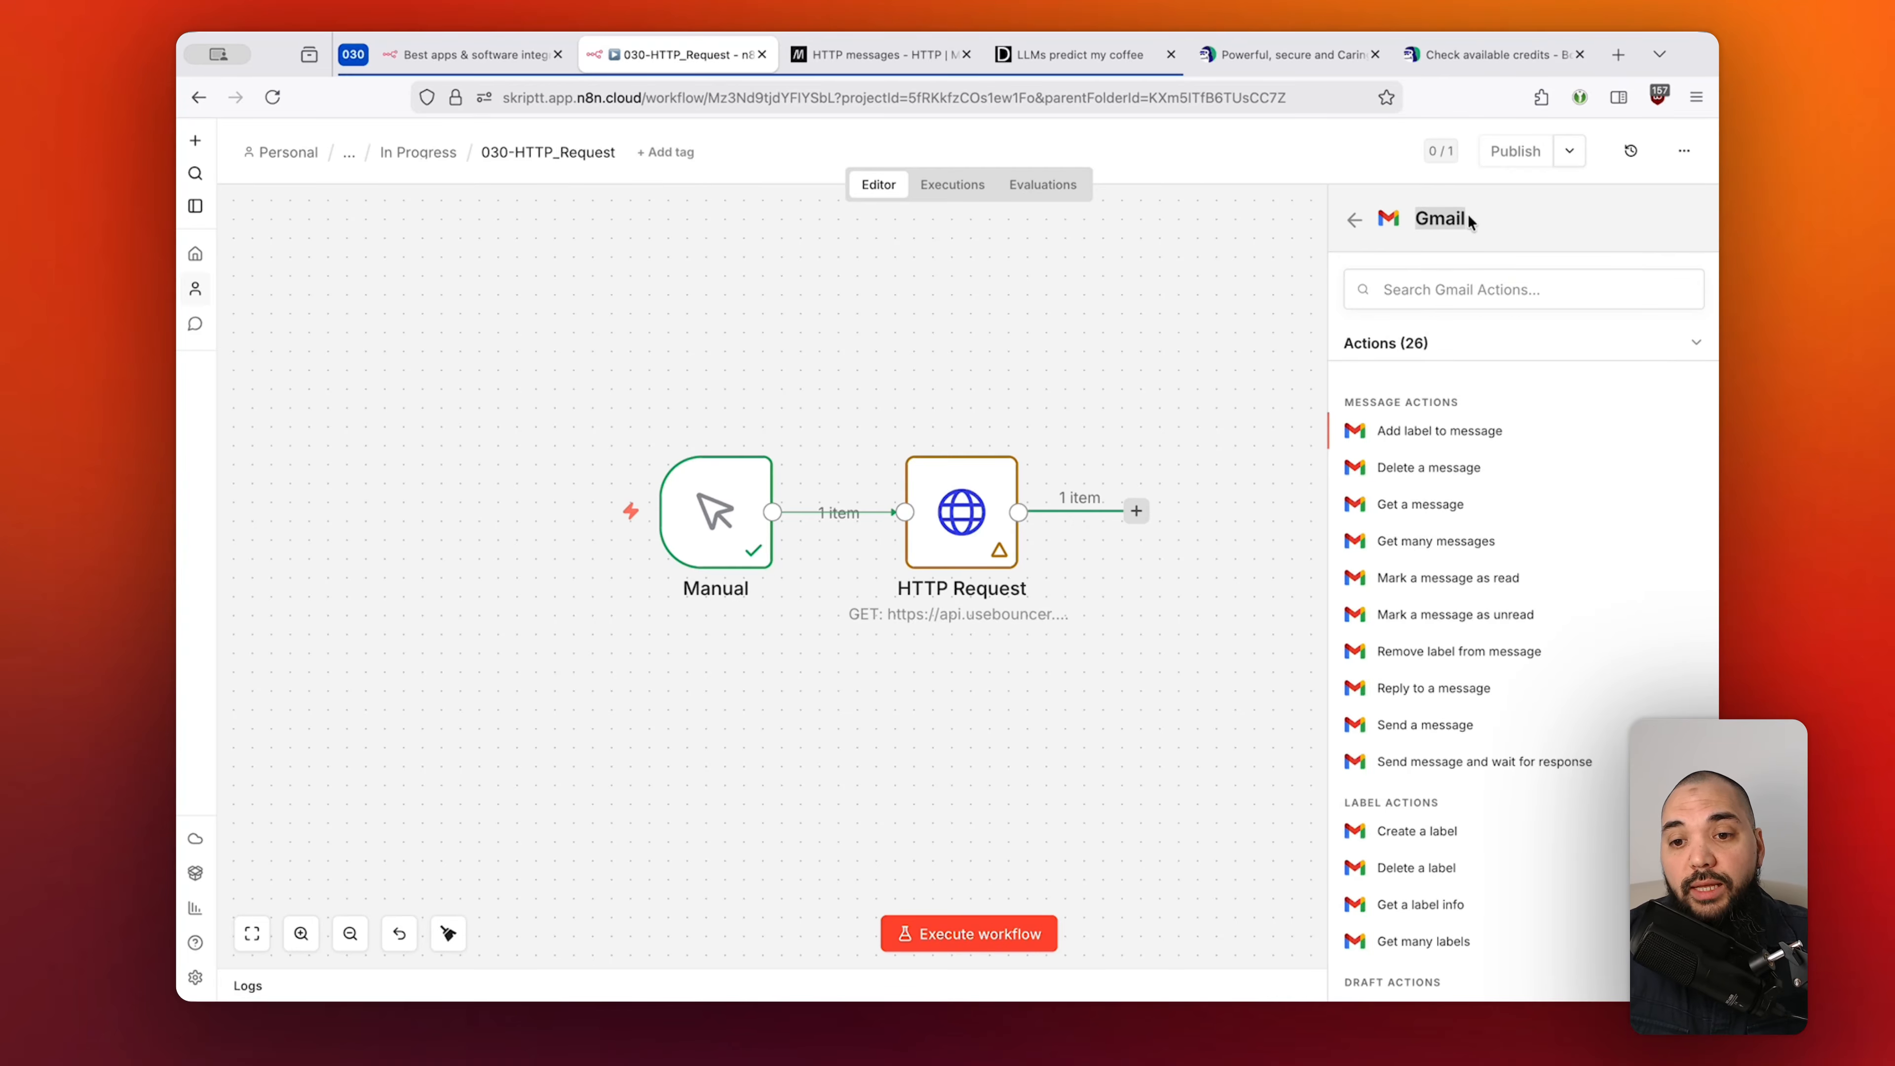
{"action": "left_click", "coordinate": [1493, 222]}
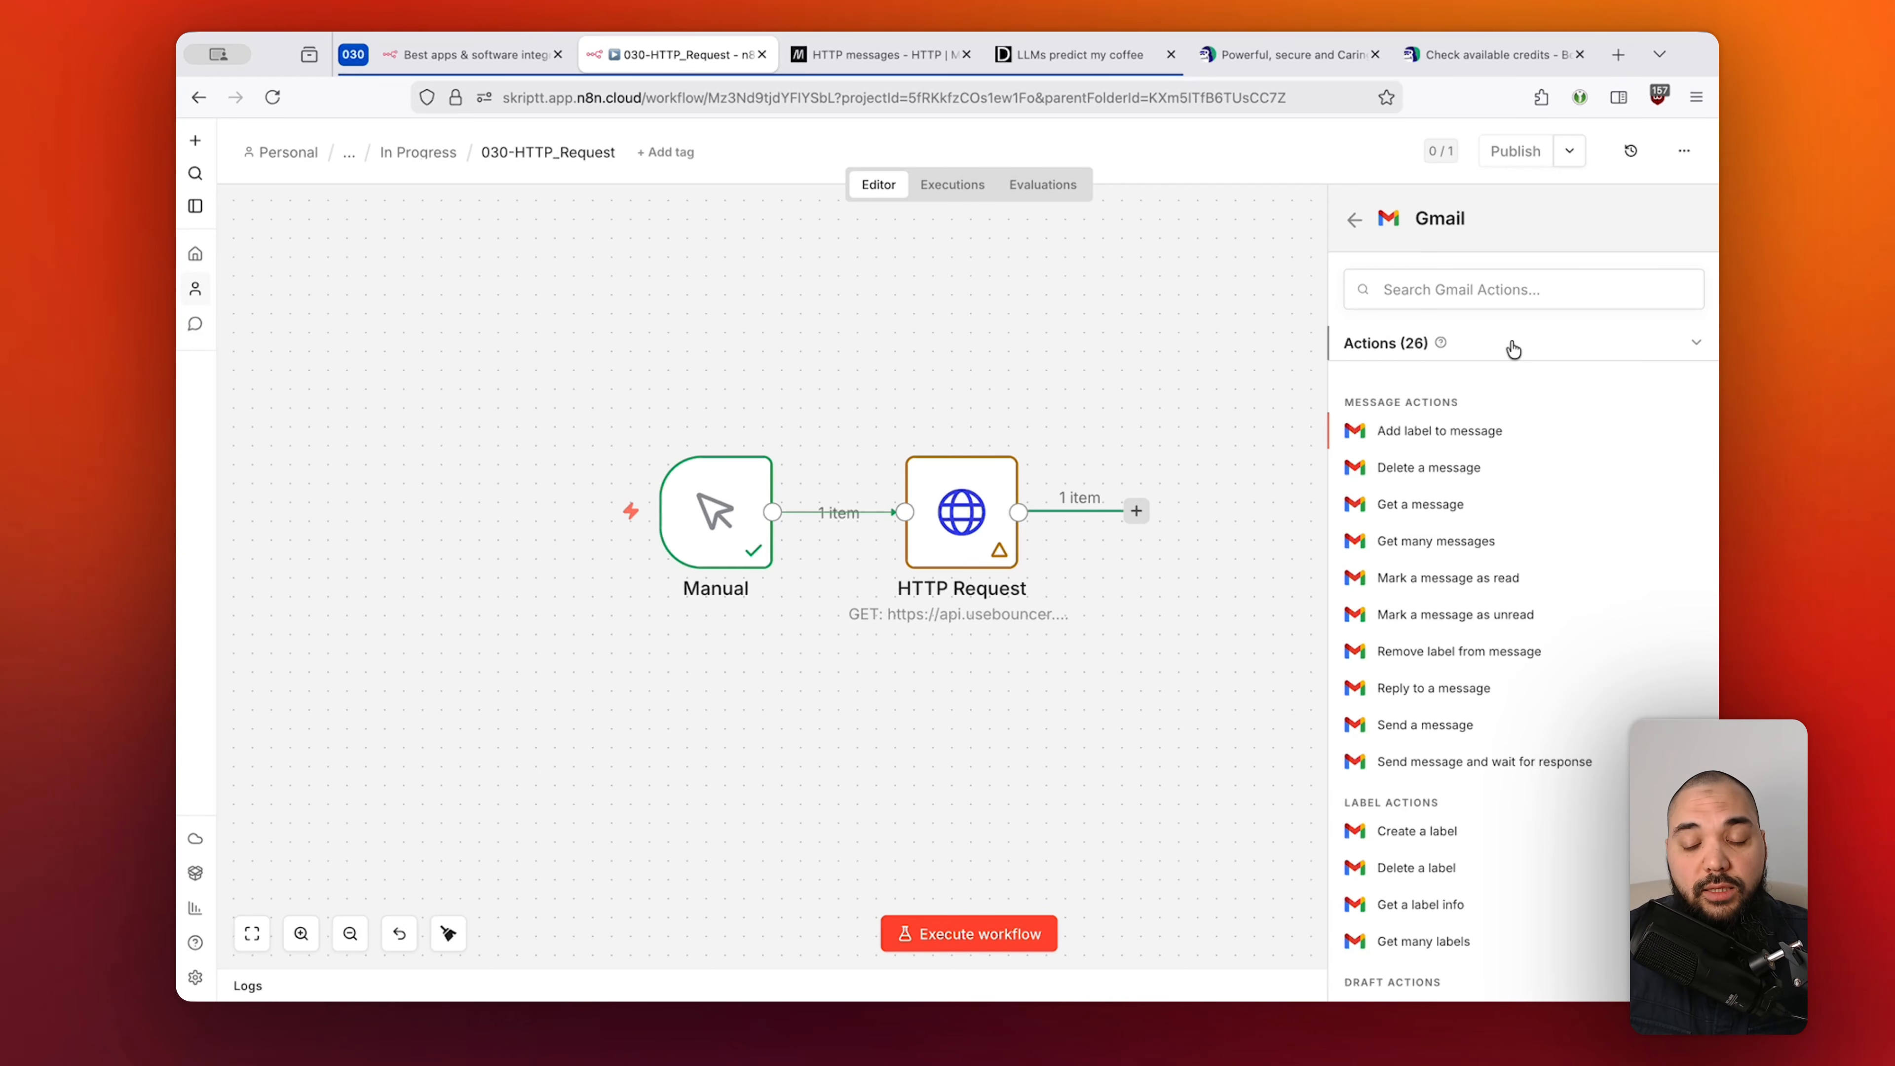
Open the HTTP Request node, note its /credits URL, then view Bouncer's Check available credits reference.
{"action": "left_click", "coordinate": [1237, 372]}
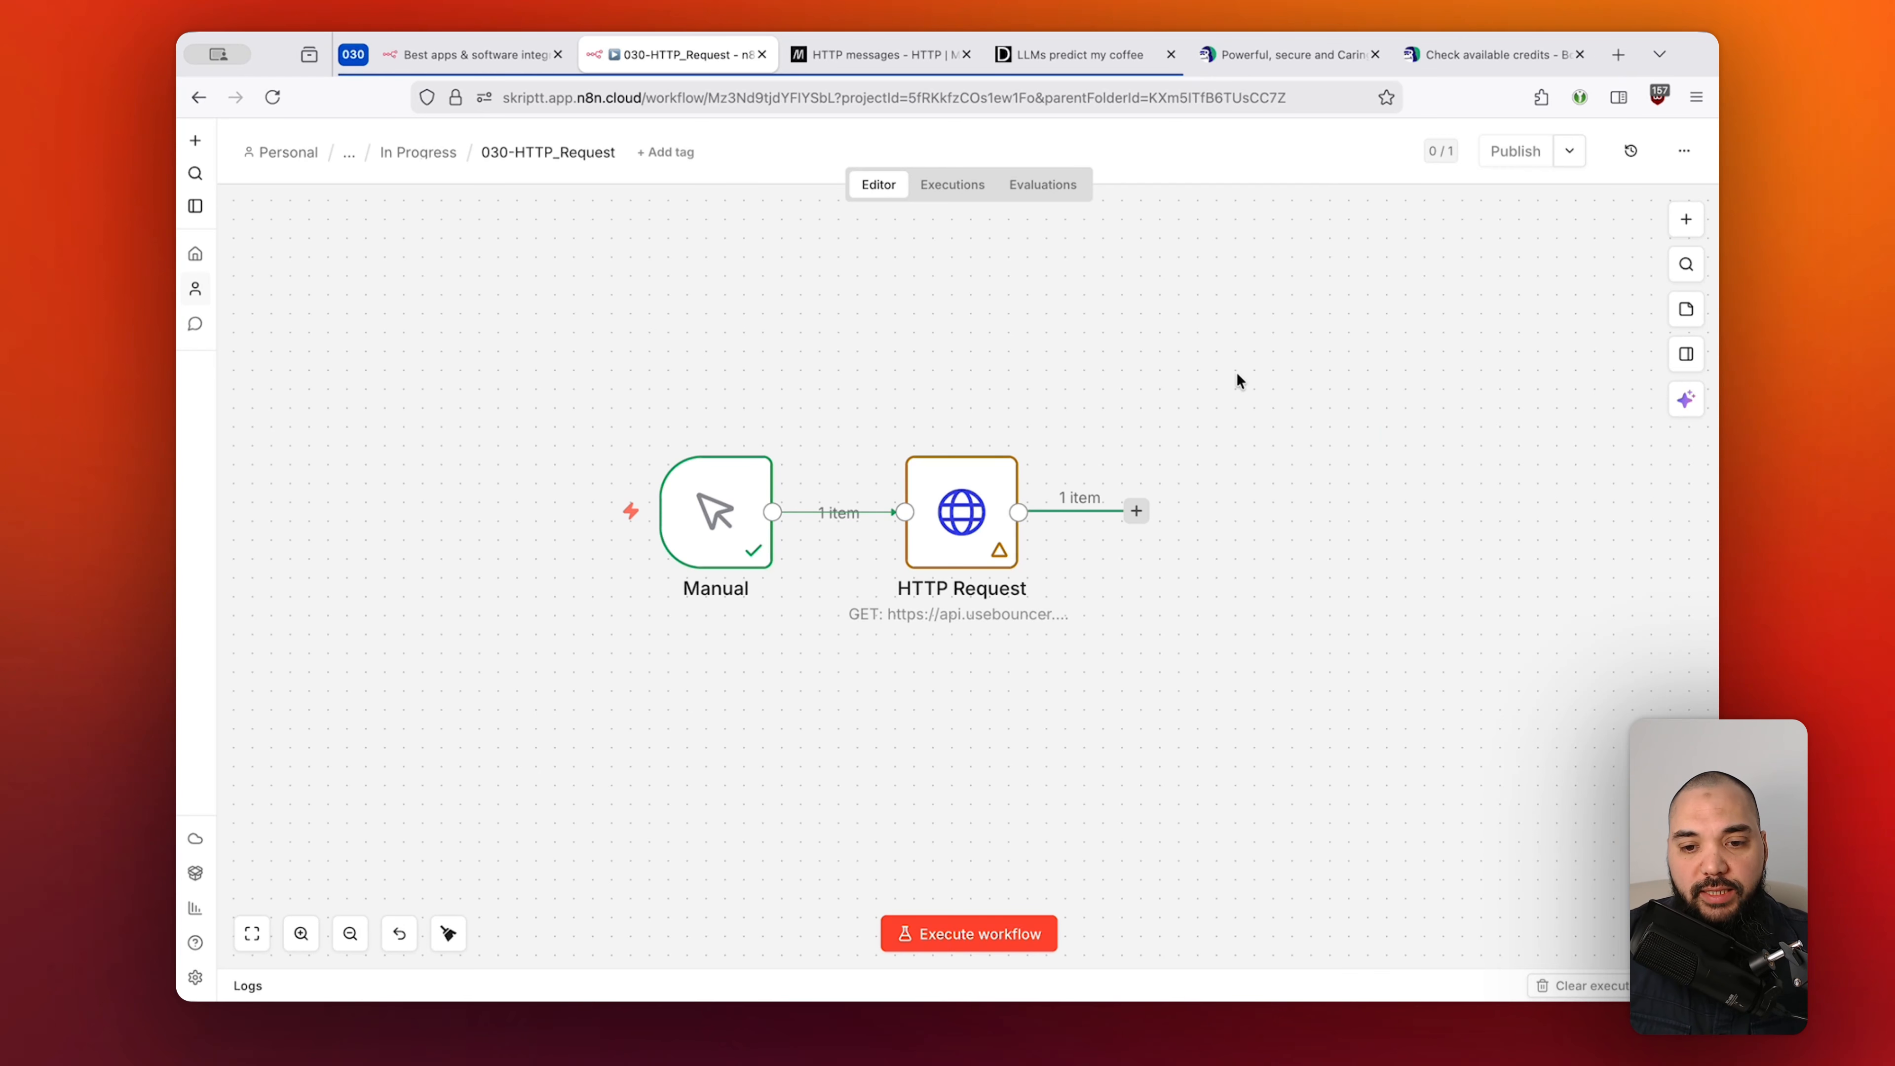
{"action": "double_click", "coordinate": [953, 522]}
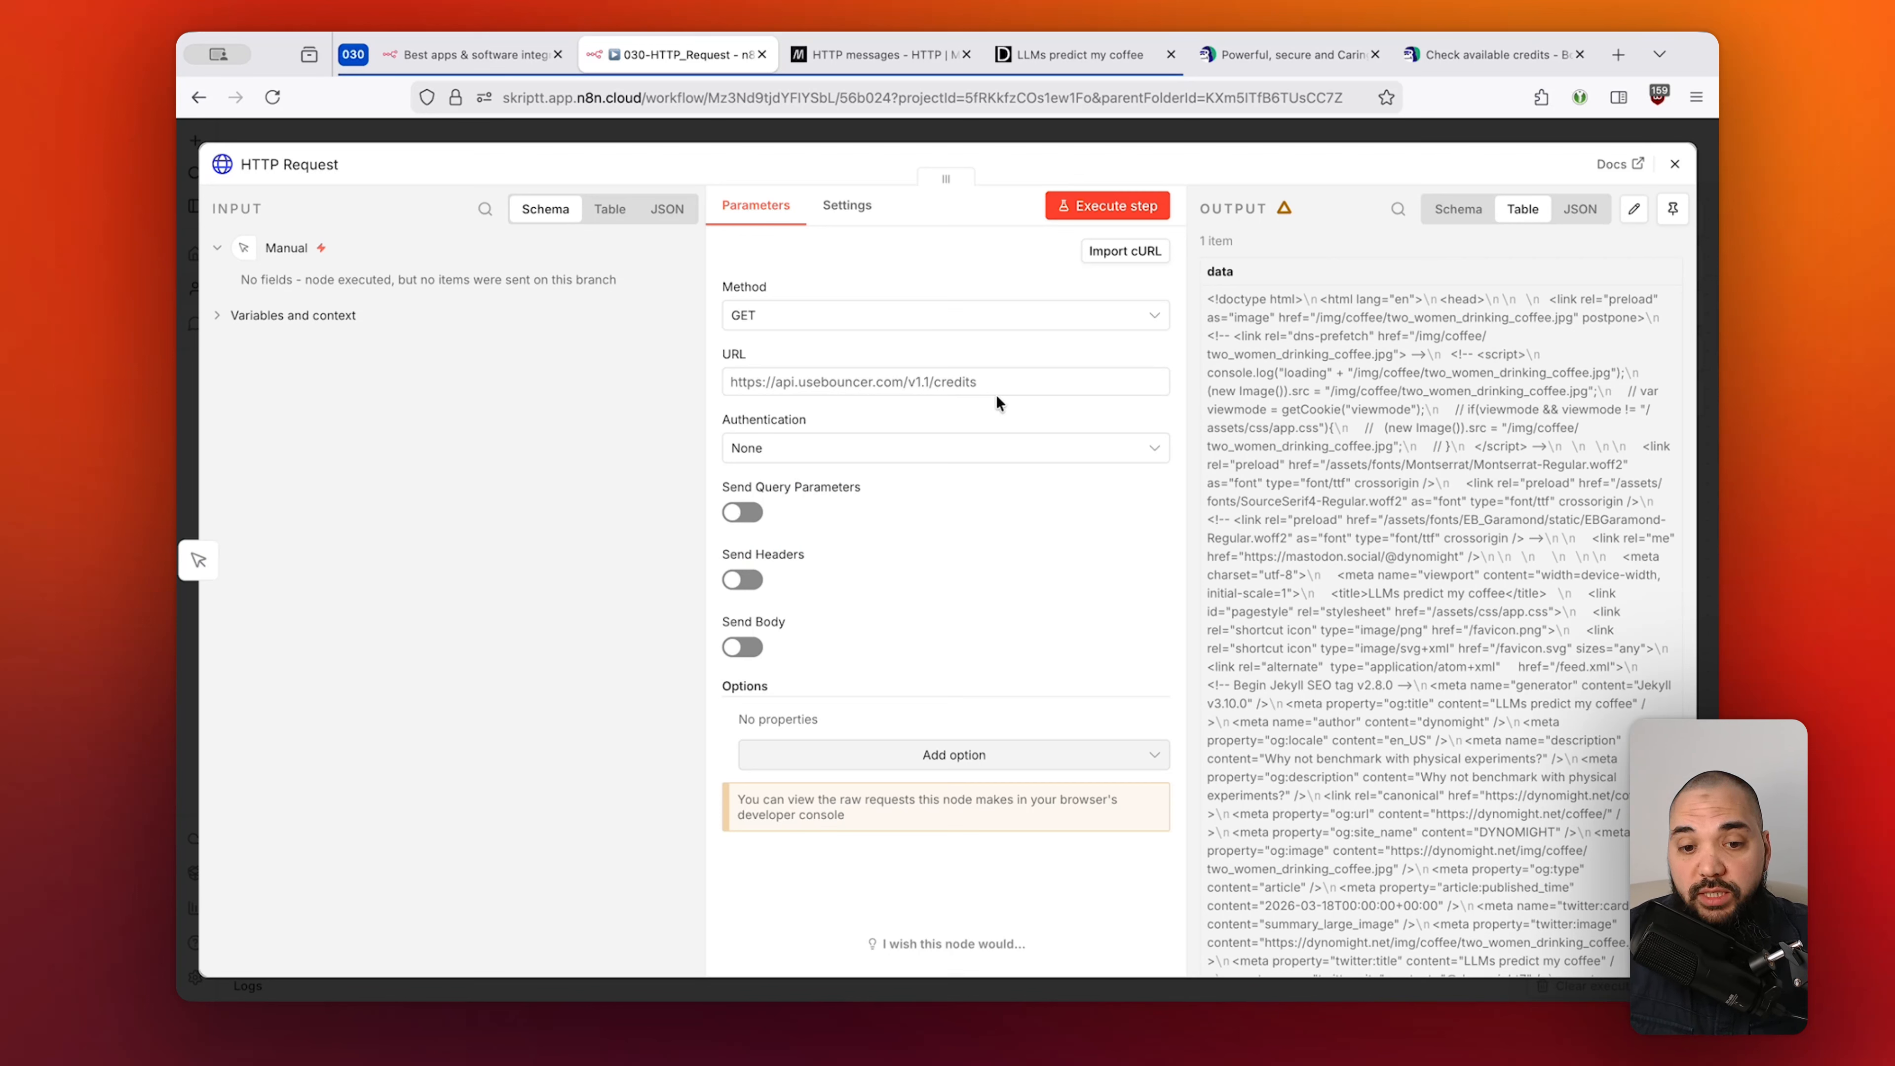
{"action": "left_click_drag", "start_coordinate": [1007, 382], "coordinate": [926, 381]}
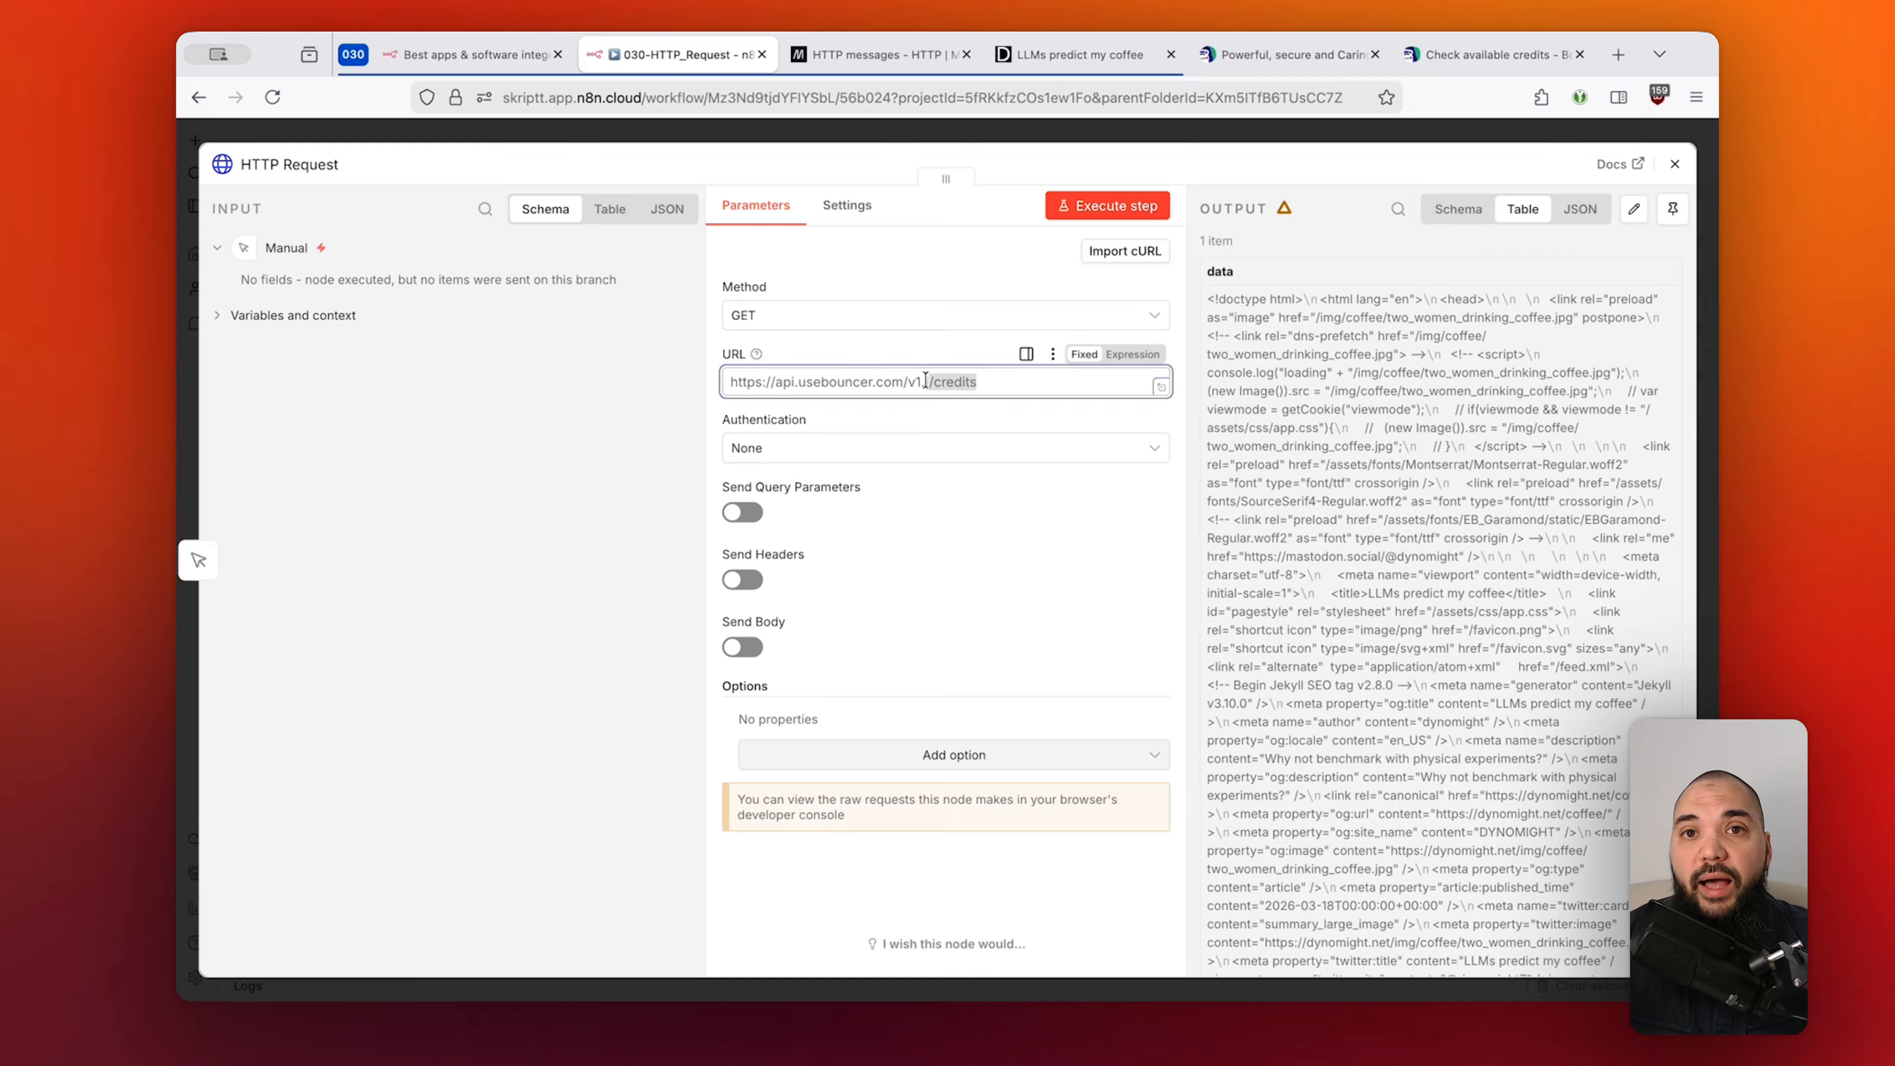
{"action": "left_click", "coordinate": [1334, 49]}
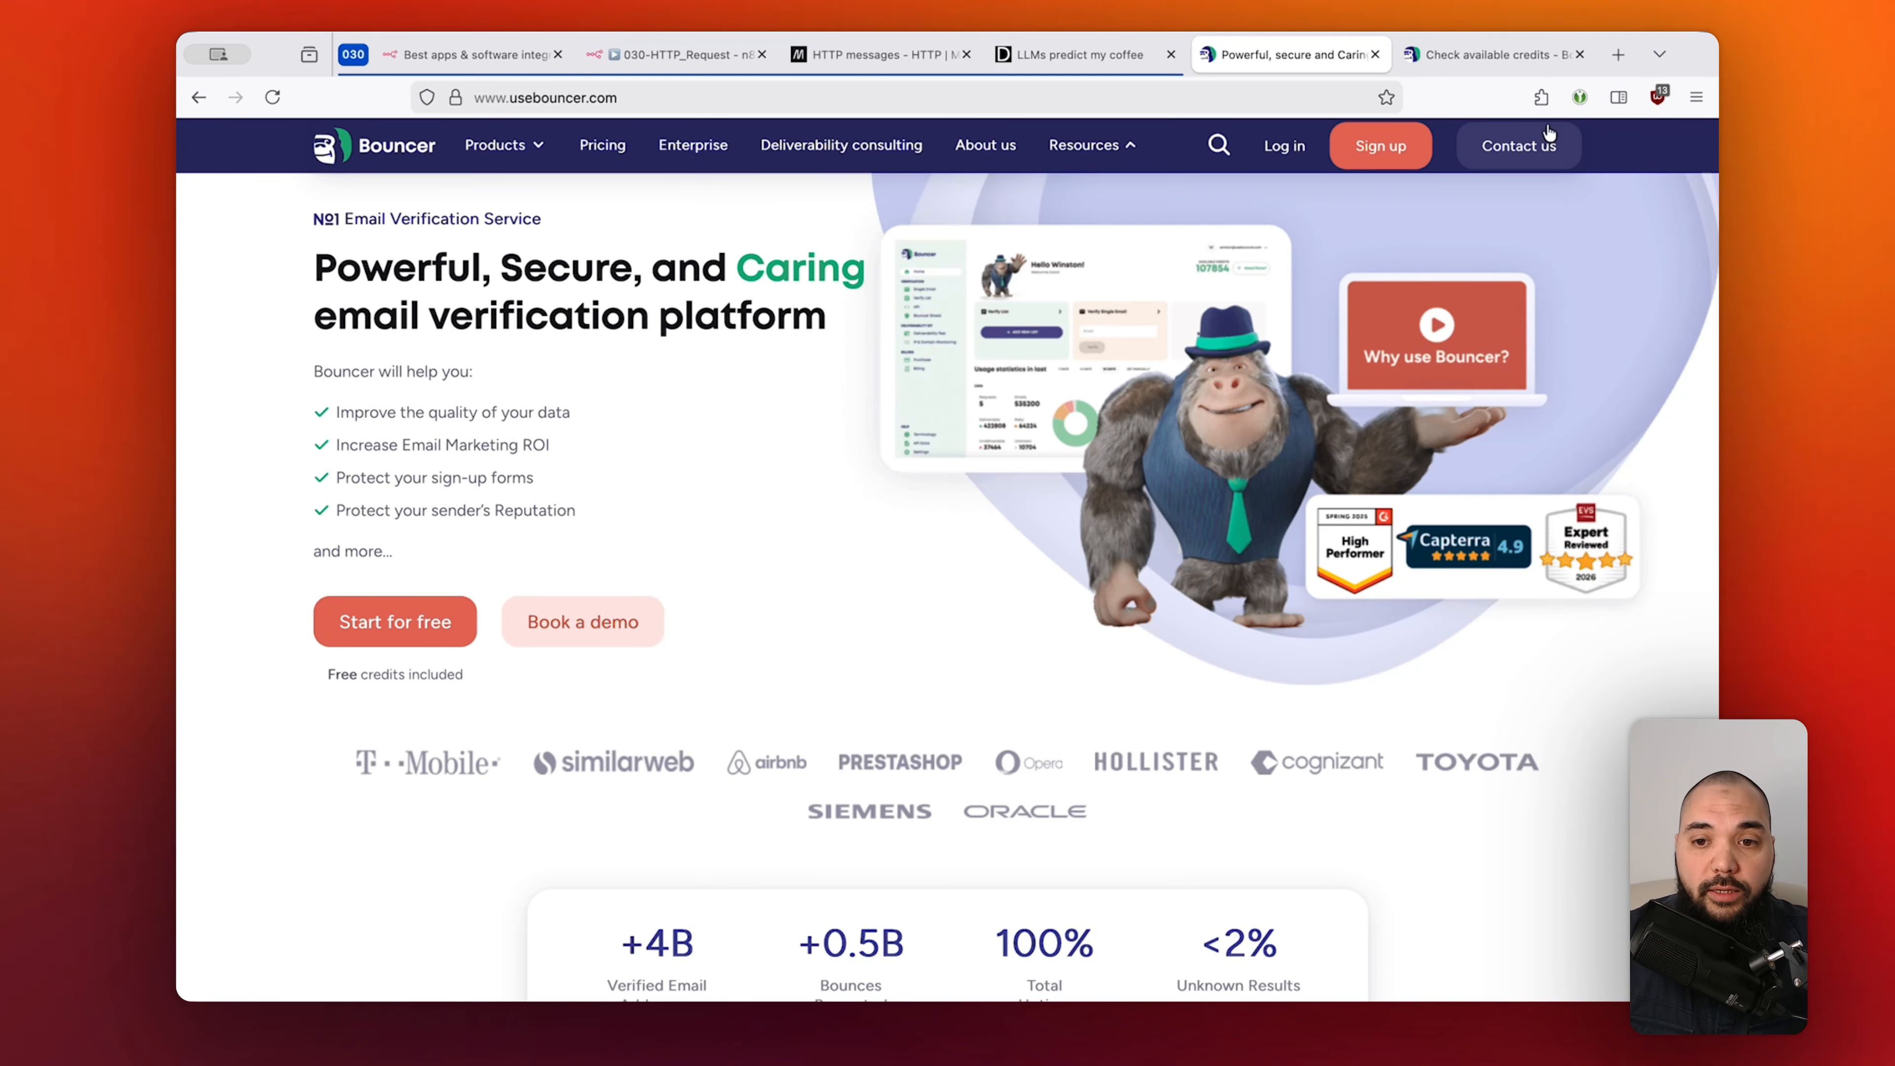
{"action": "left_click", "coordinate": [1468, 53]}
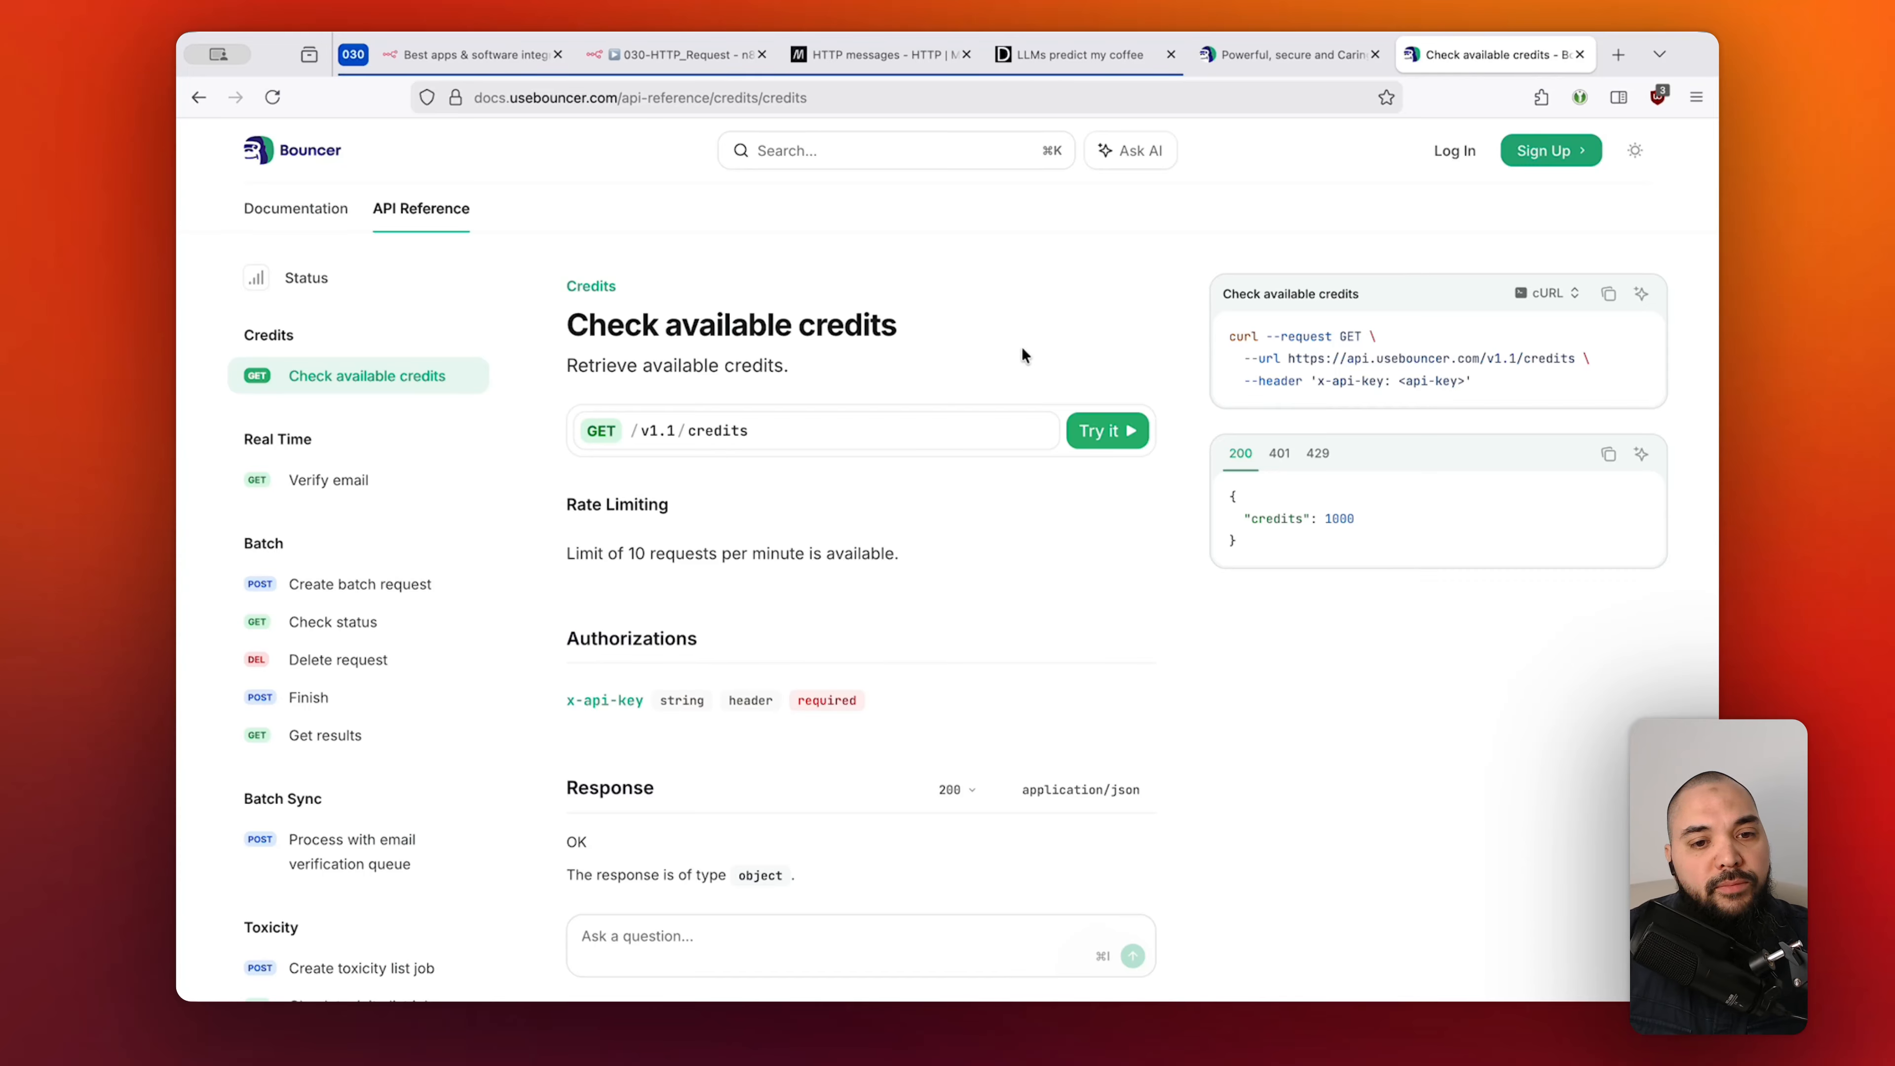
Back in the n8n HTTP Request node, review the Authentication options while keeping None selected.
{"action": "left_click", "coordinate": [659, 56]}
{"action": "left_click", "coordinate": [891, 450]}
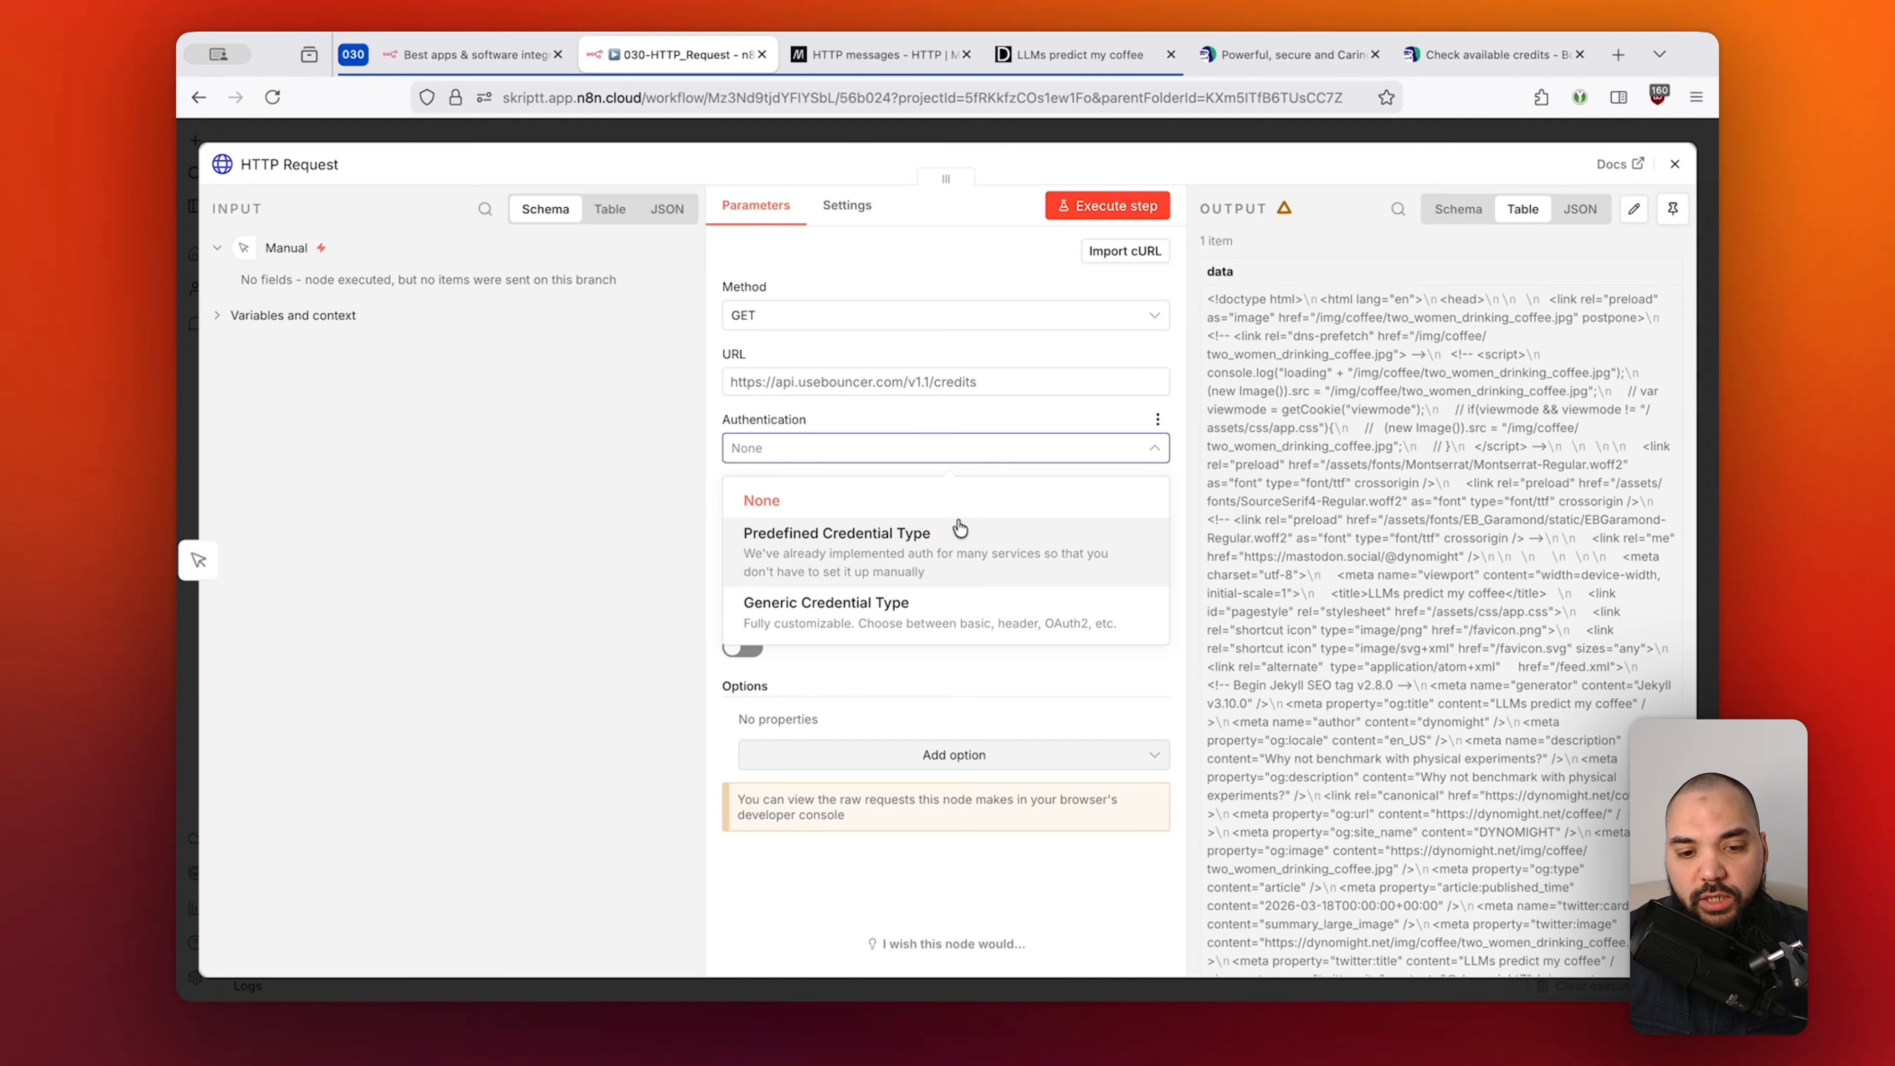
{"action": "left_click", "coordinate": [820, 448]}
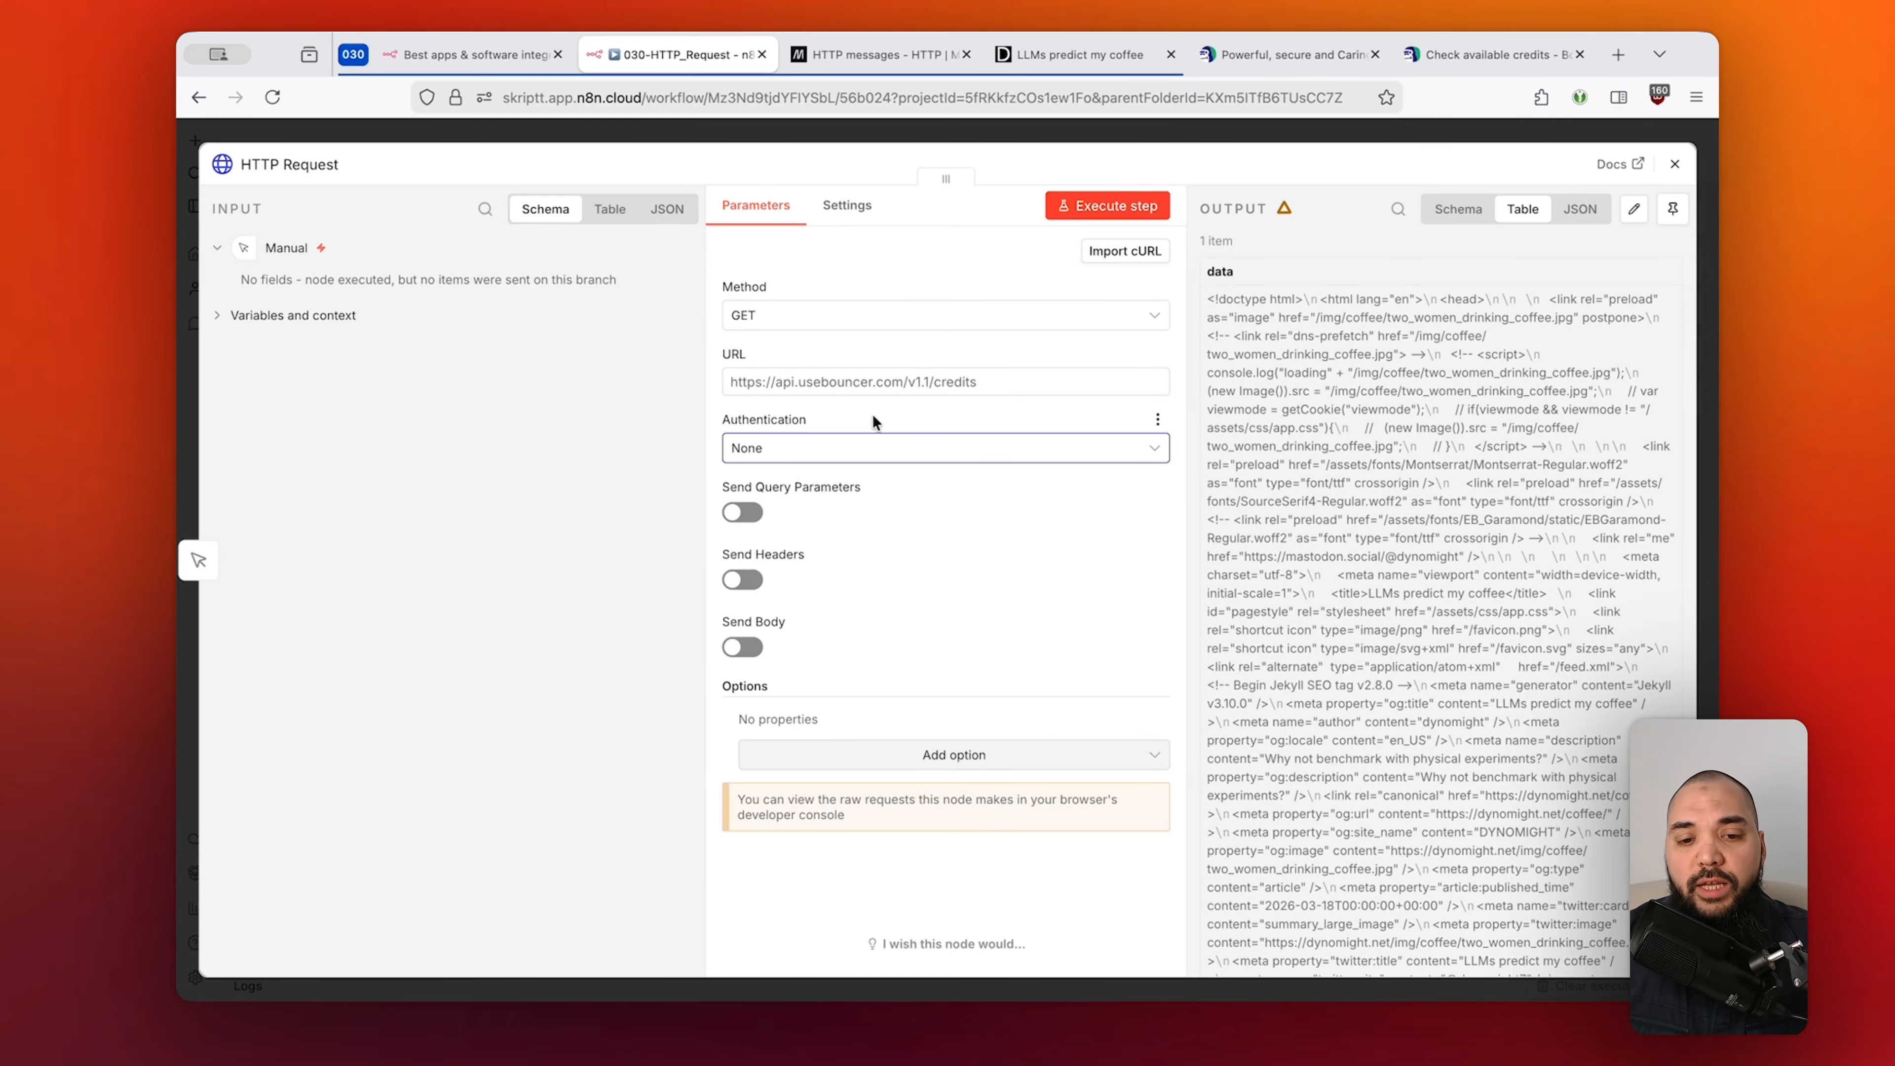
{"action": "left_click", "coordinate": [1086, 54]}
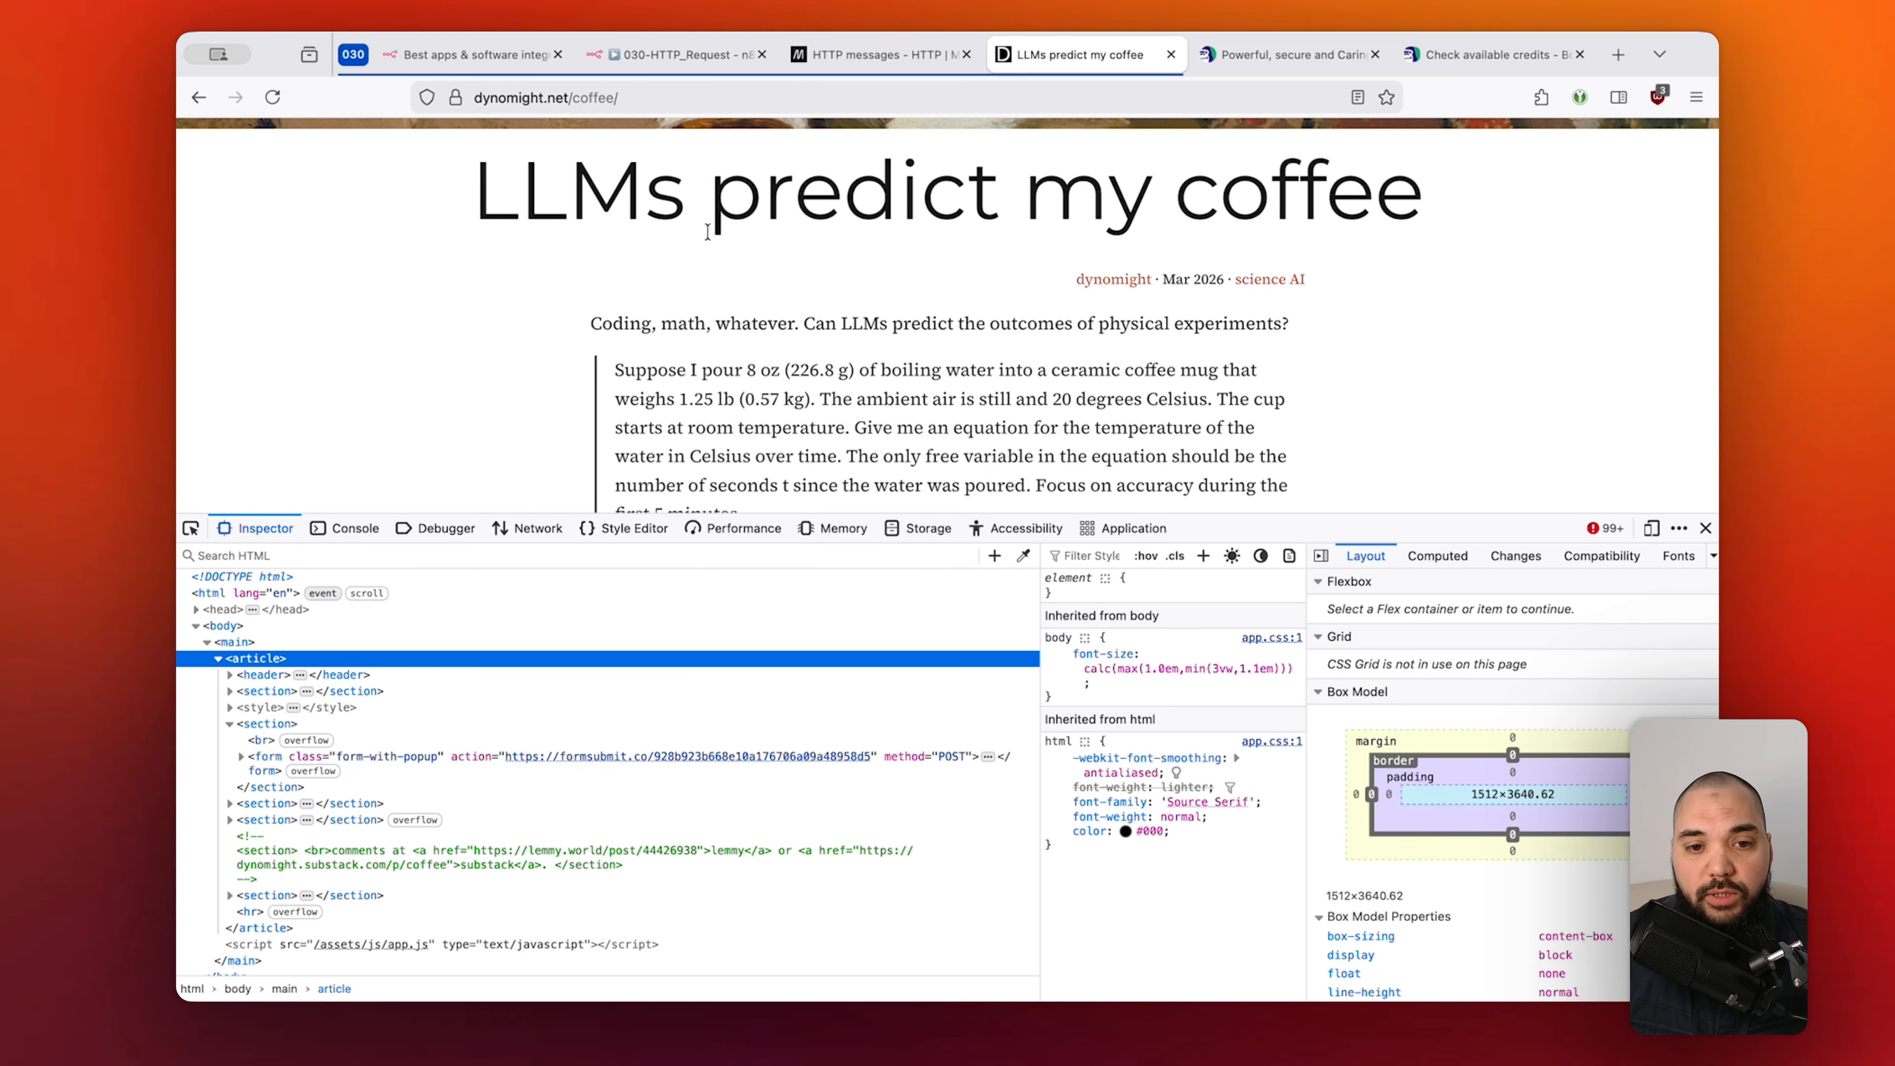
{"action": "left_click", "coordinate": [655, 54]}
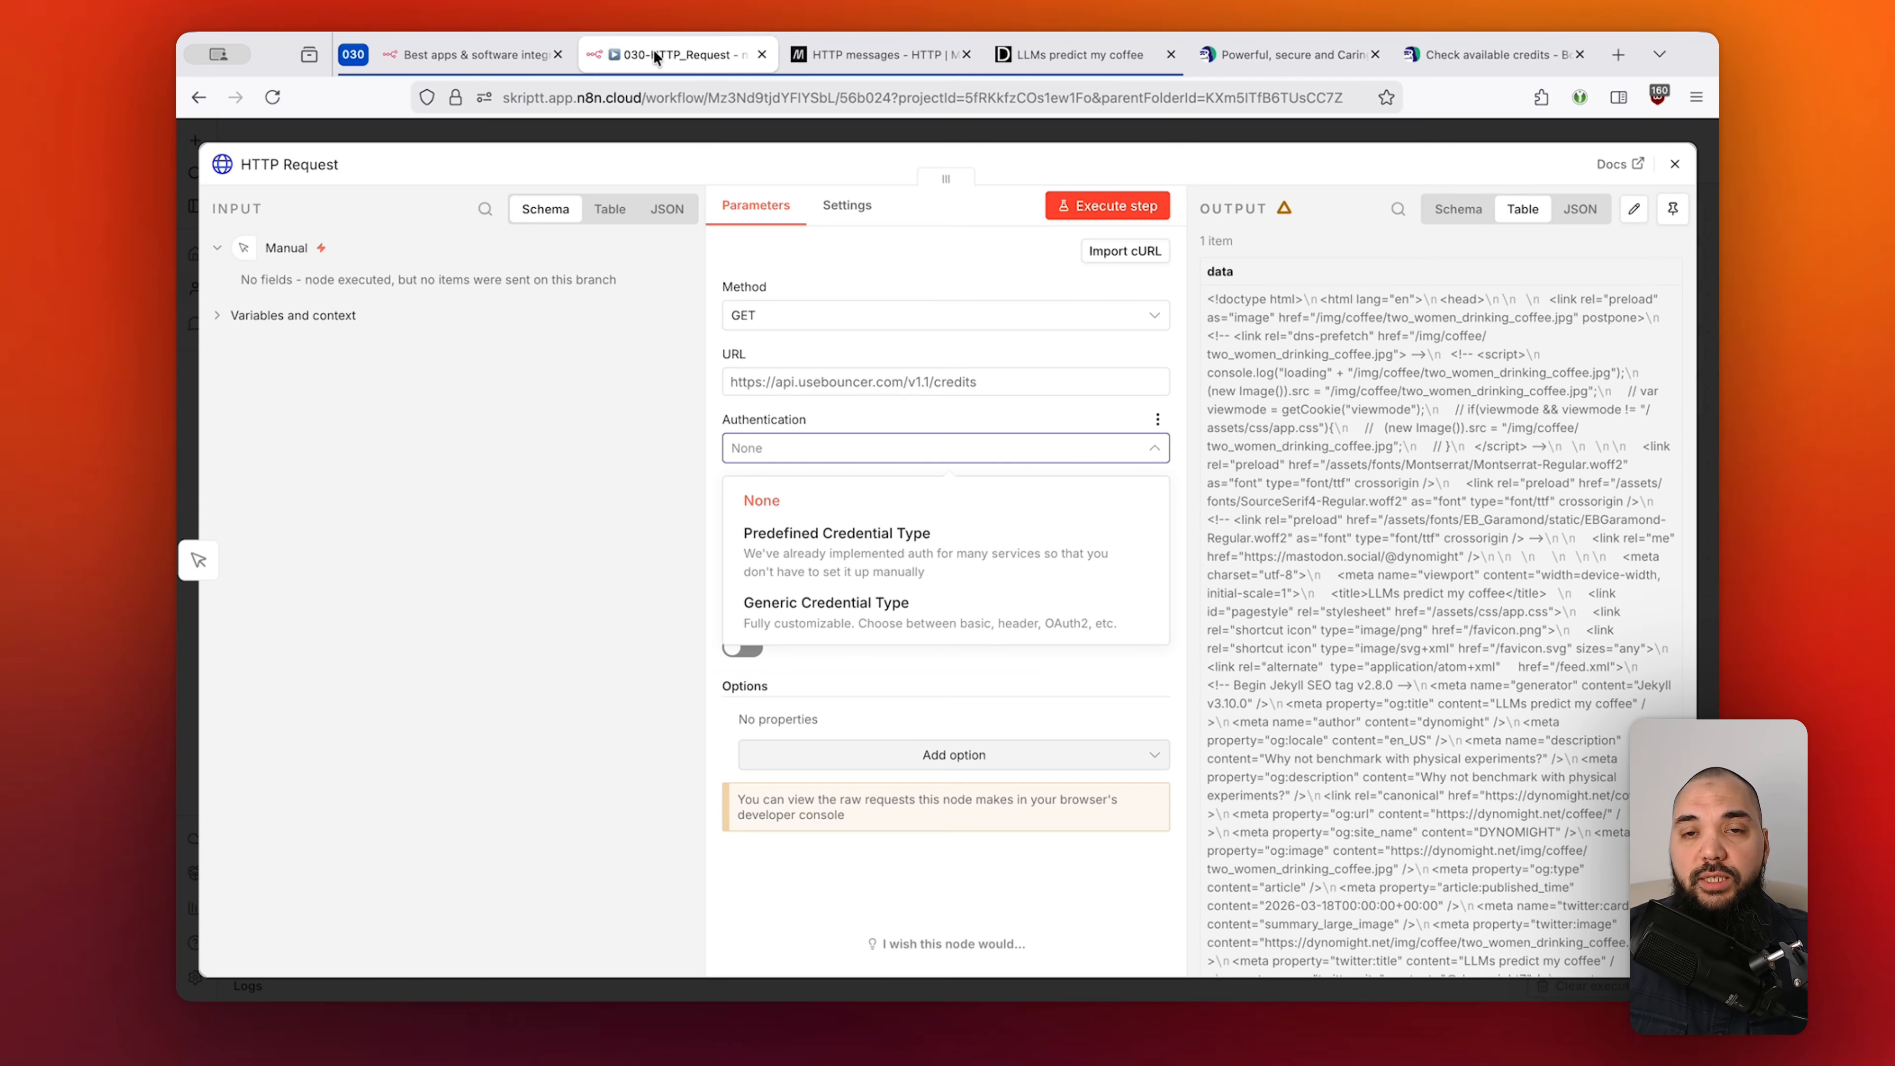
{"action": "left_click", "coordinate": [892, 336]}
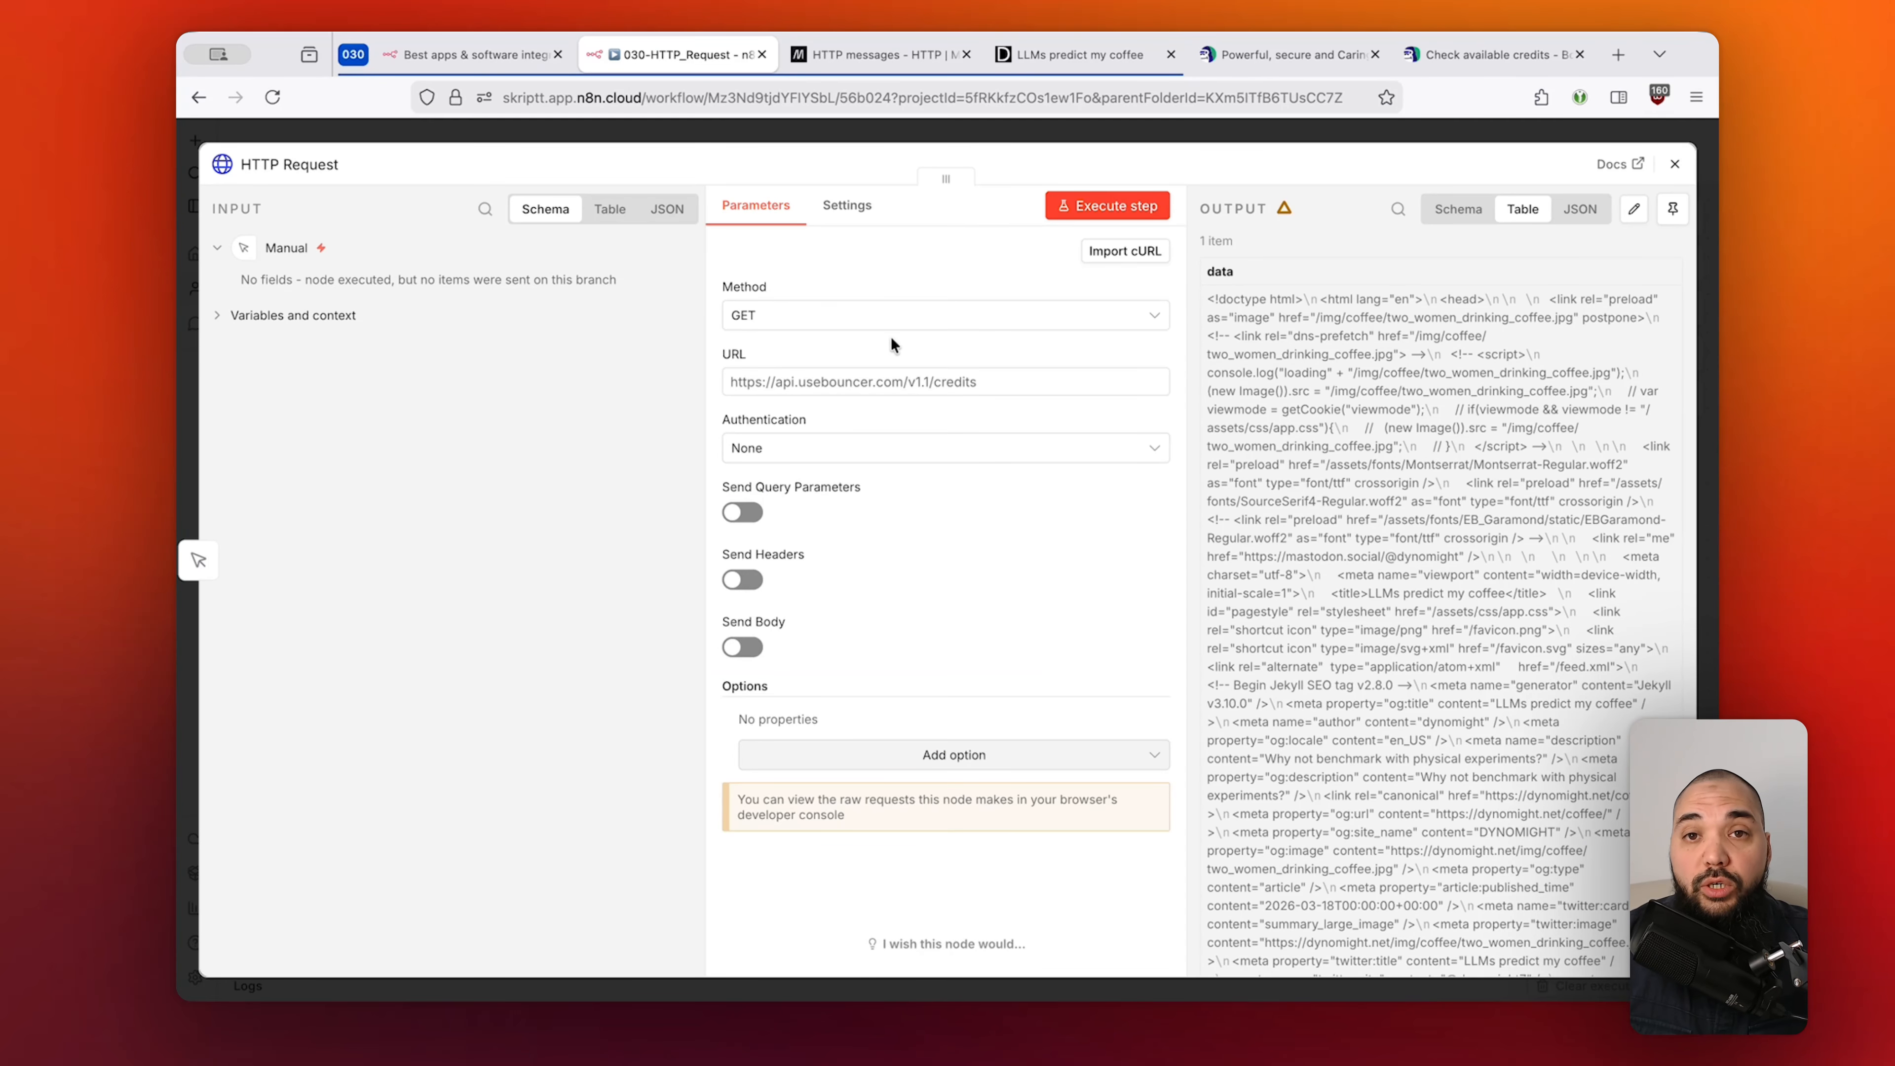
{"action": "left_click", "coordinate": [869, 452]}
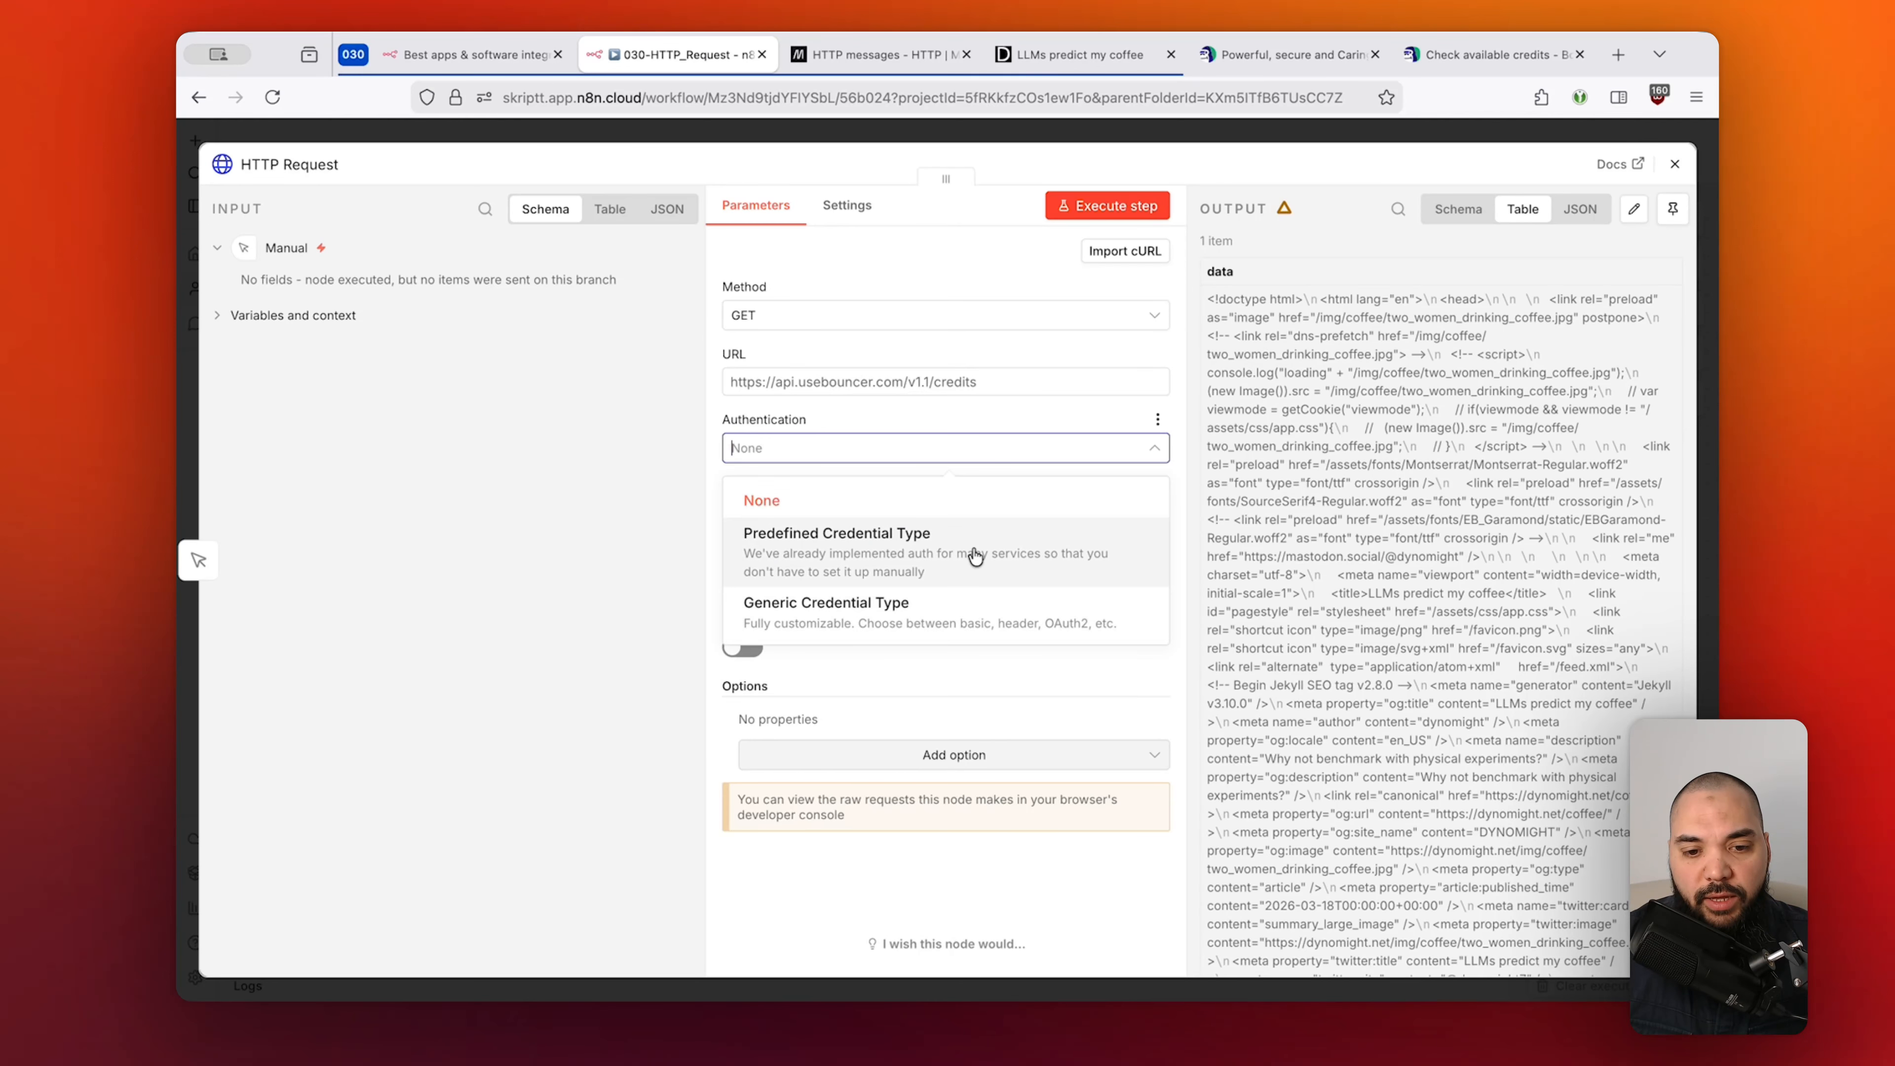
Choose Predefined Credential Type and search 'gmail' to pick Gmail OAuth2 API, leaving no credential selected.
{"action": "left_click", "coordinate": [866, 550]}
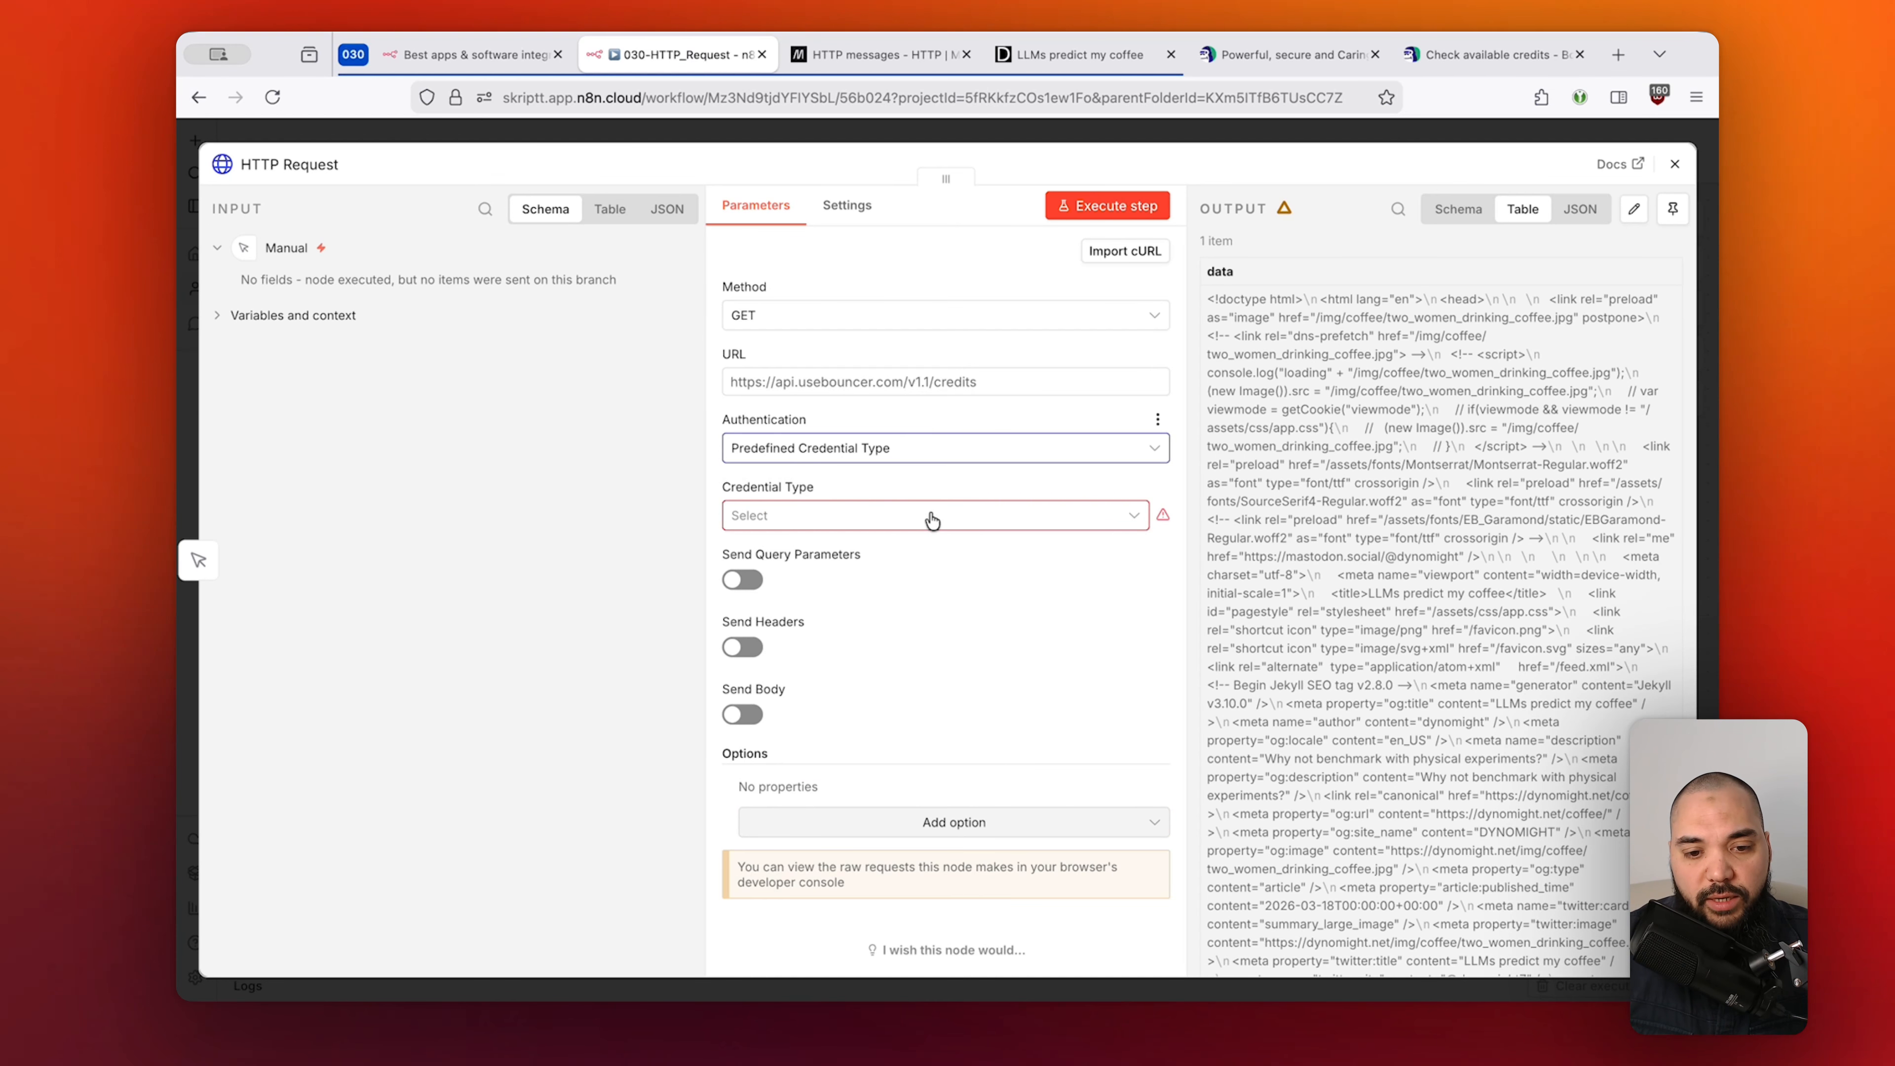
{"action": "left_click", "coordinate": [907, 525]}
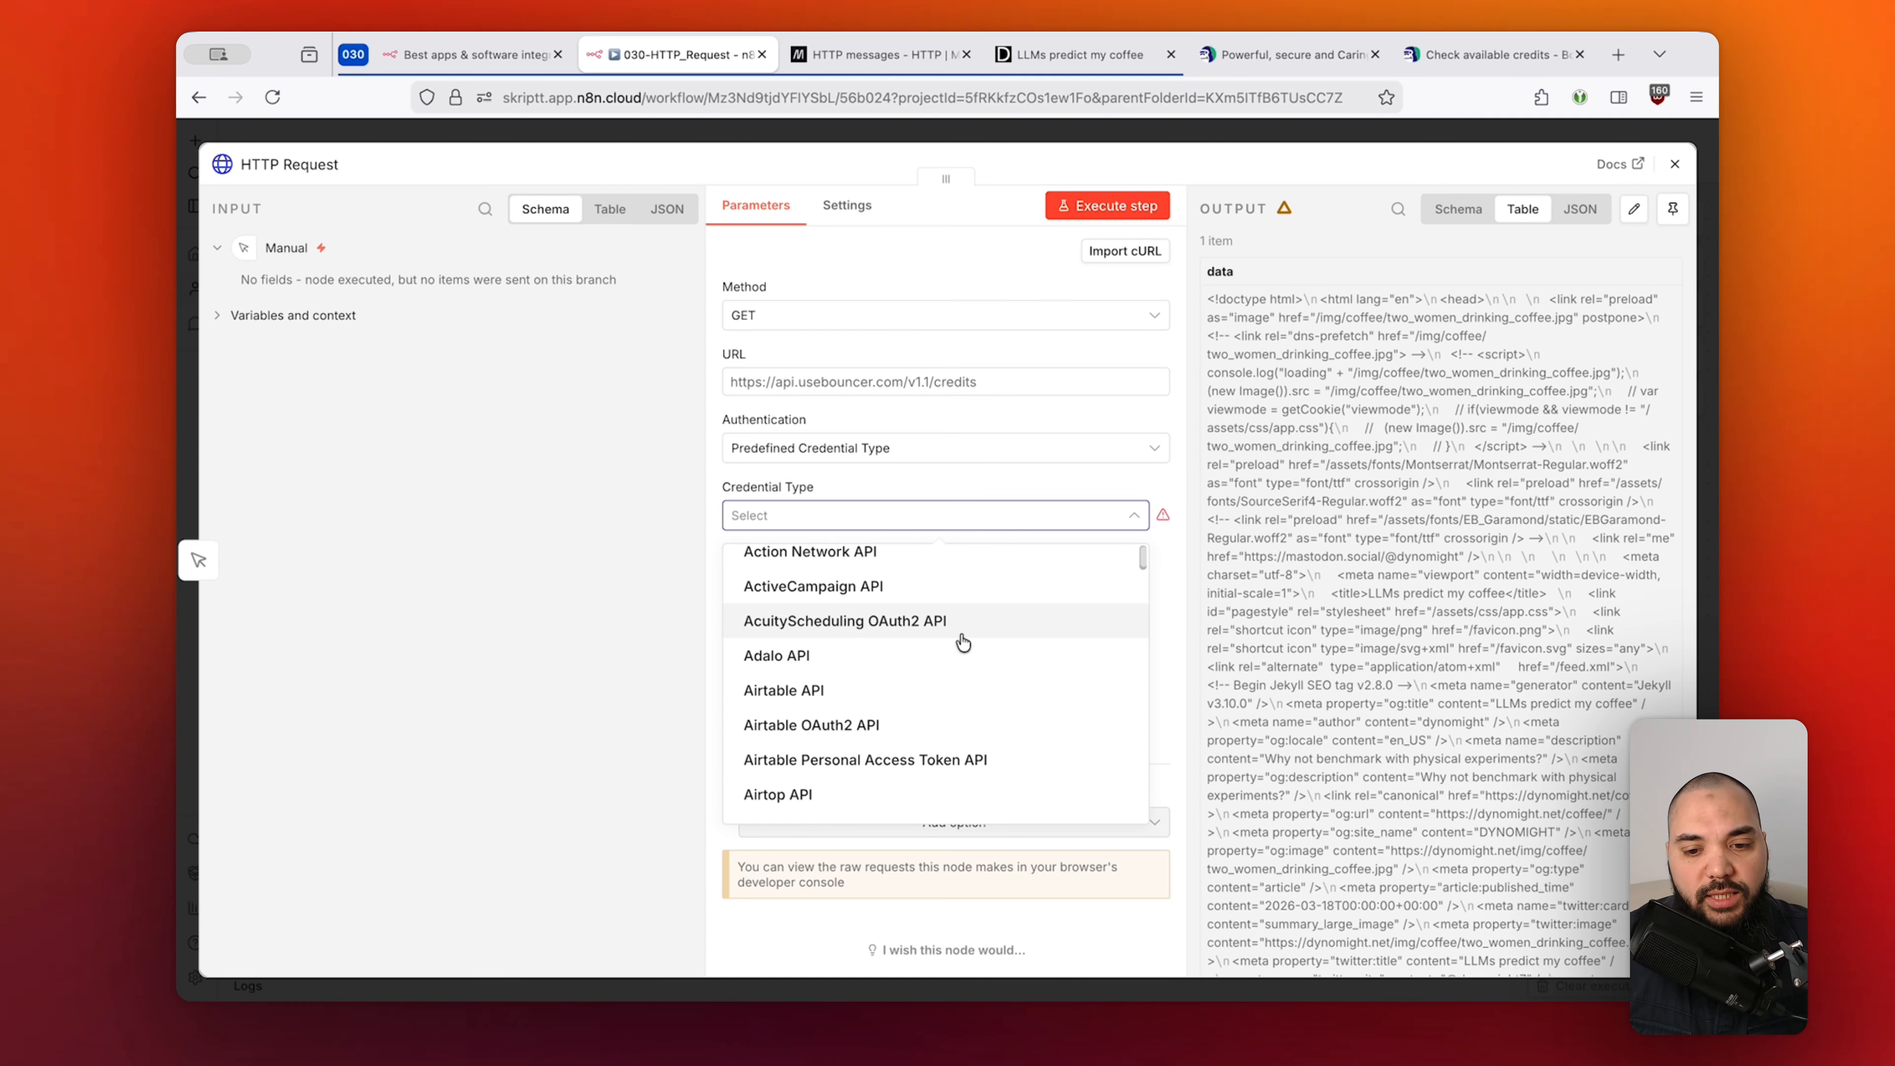
{"action": "scroll", "coordinate": [962, 642], "scroll_direction": "down", "scroll_amount": 5}
{"action": "scroll", "coordinate": [962, 642], "scroll_direction": "down", "scroll_amount": 10}
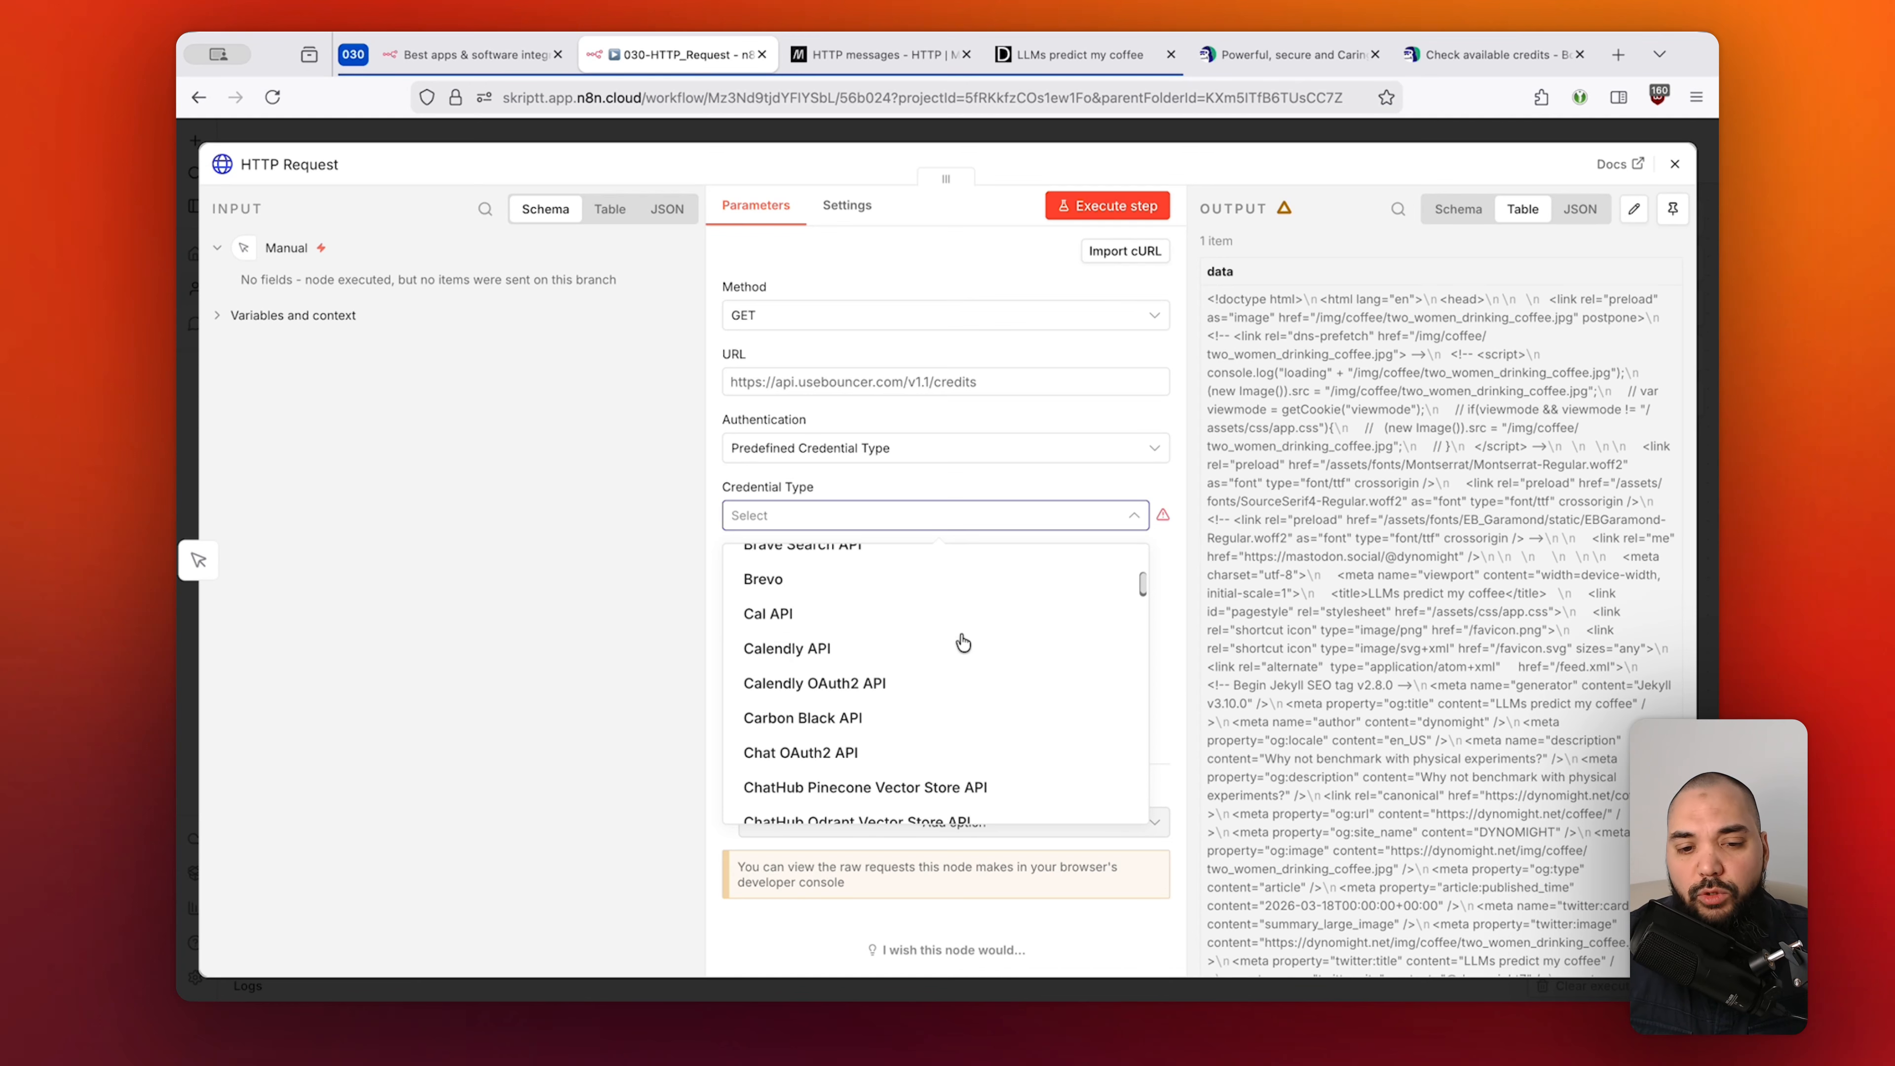
{"action": "scroll", "coordinate": [962, 642], "scroll_direction": "up", "scroll_amount": 2}
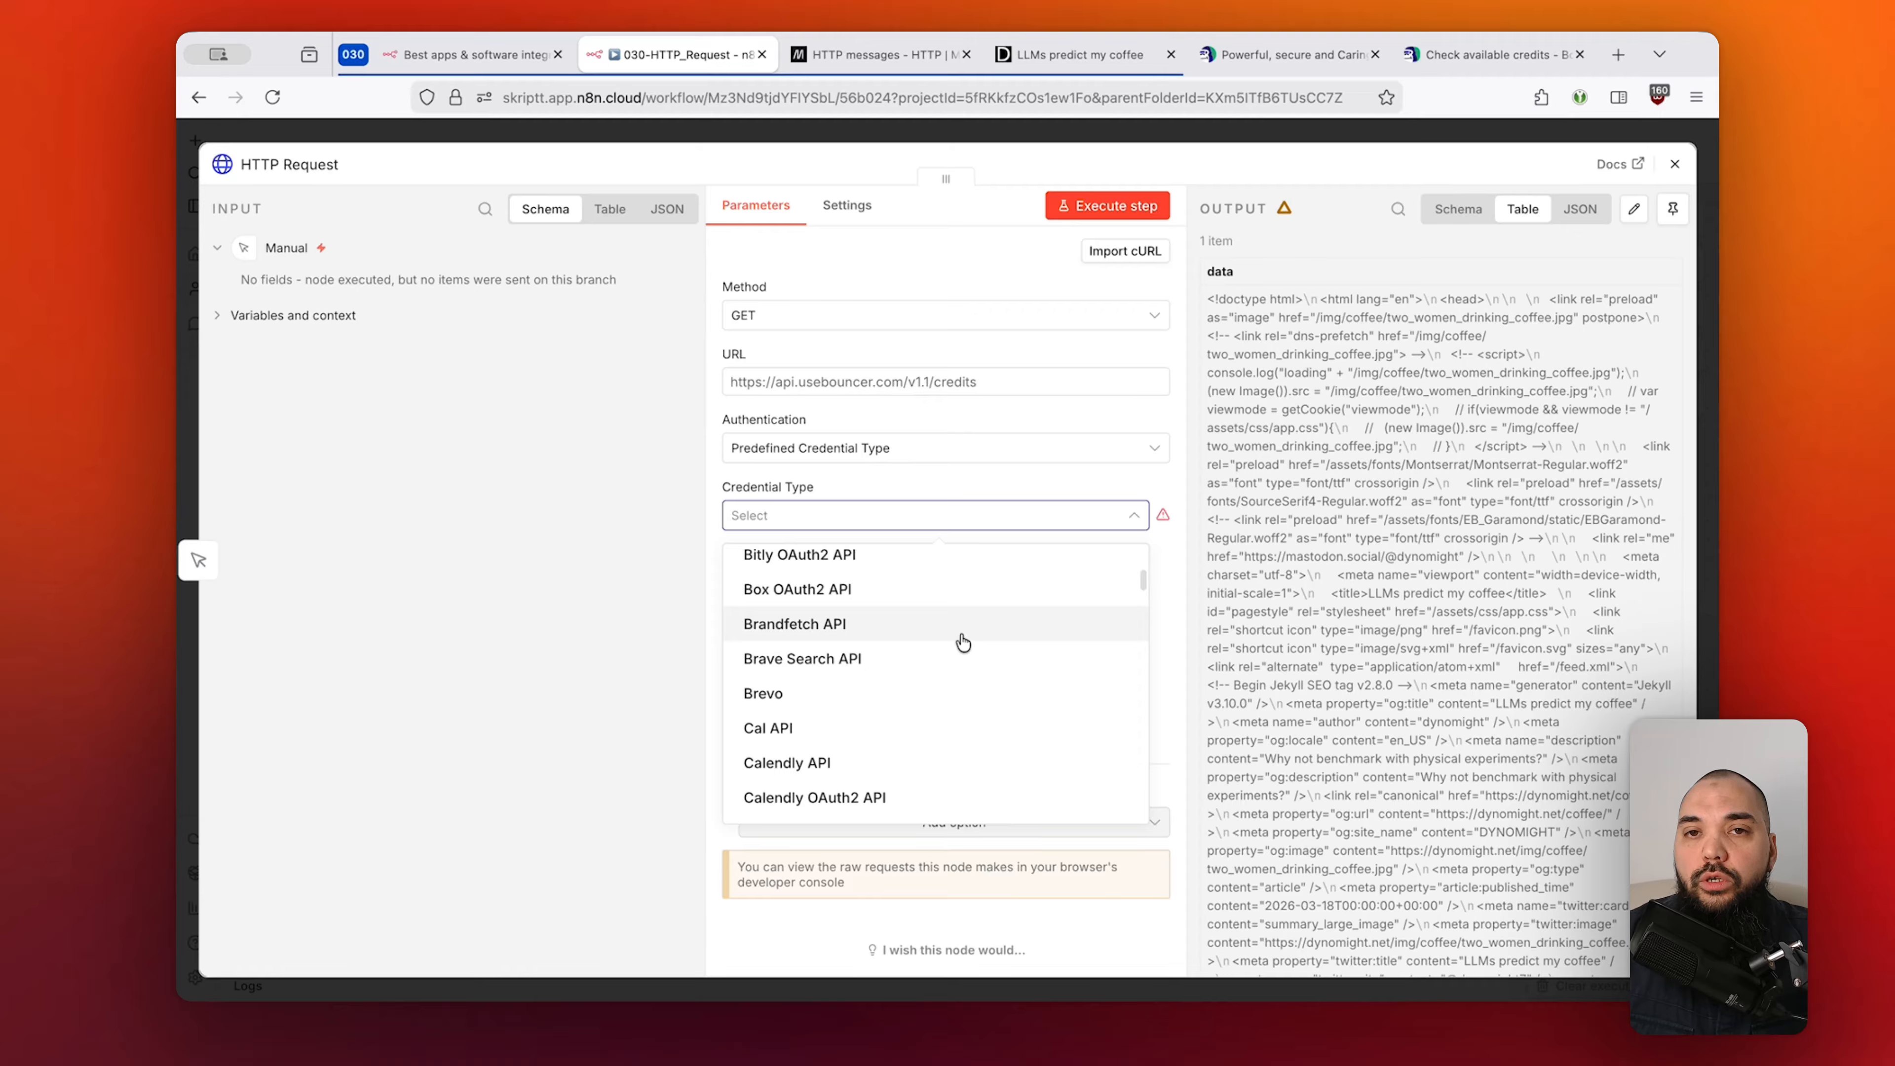
{"action": "type", "text": "gmail"}
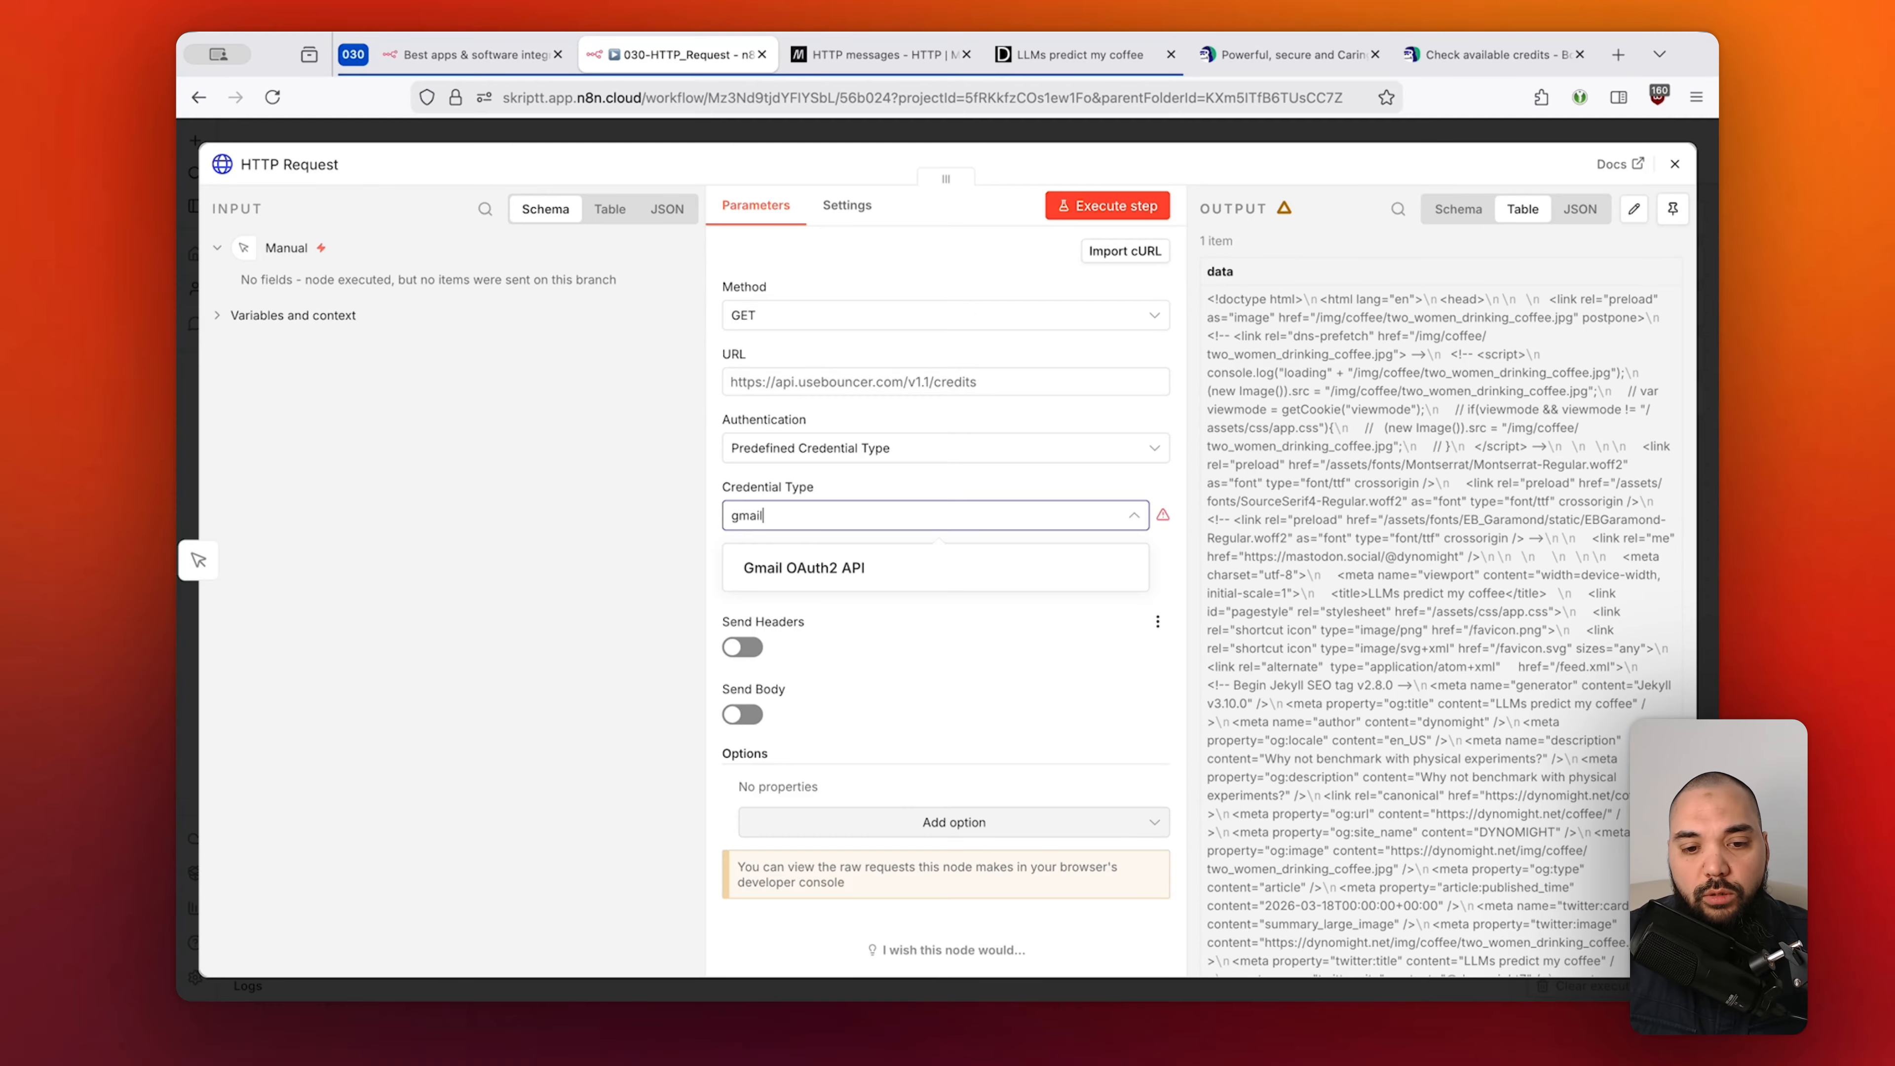
{"action": "left_click", "coordinate": [881, 575]}
{"action": "left_click", "coordinate": [864, 633]}
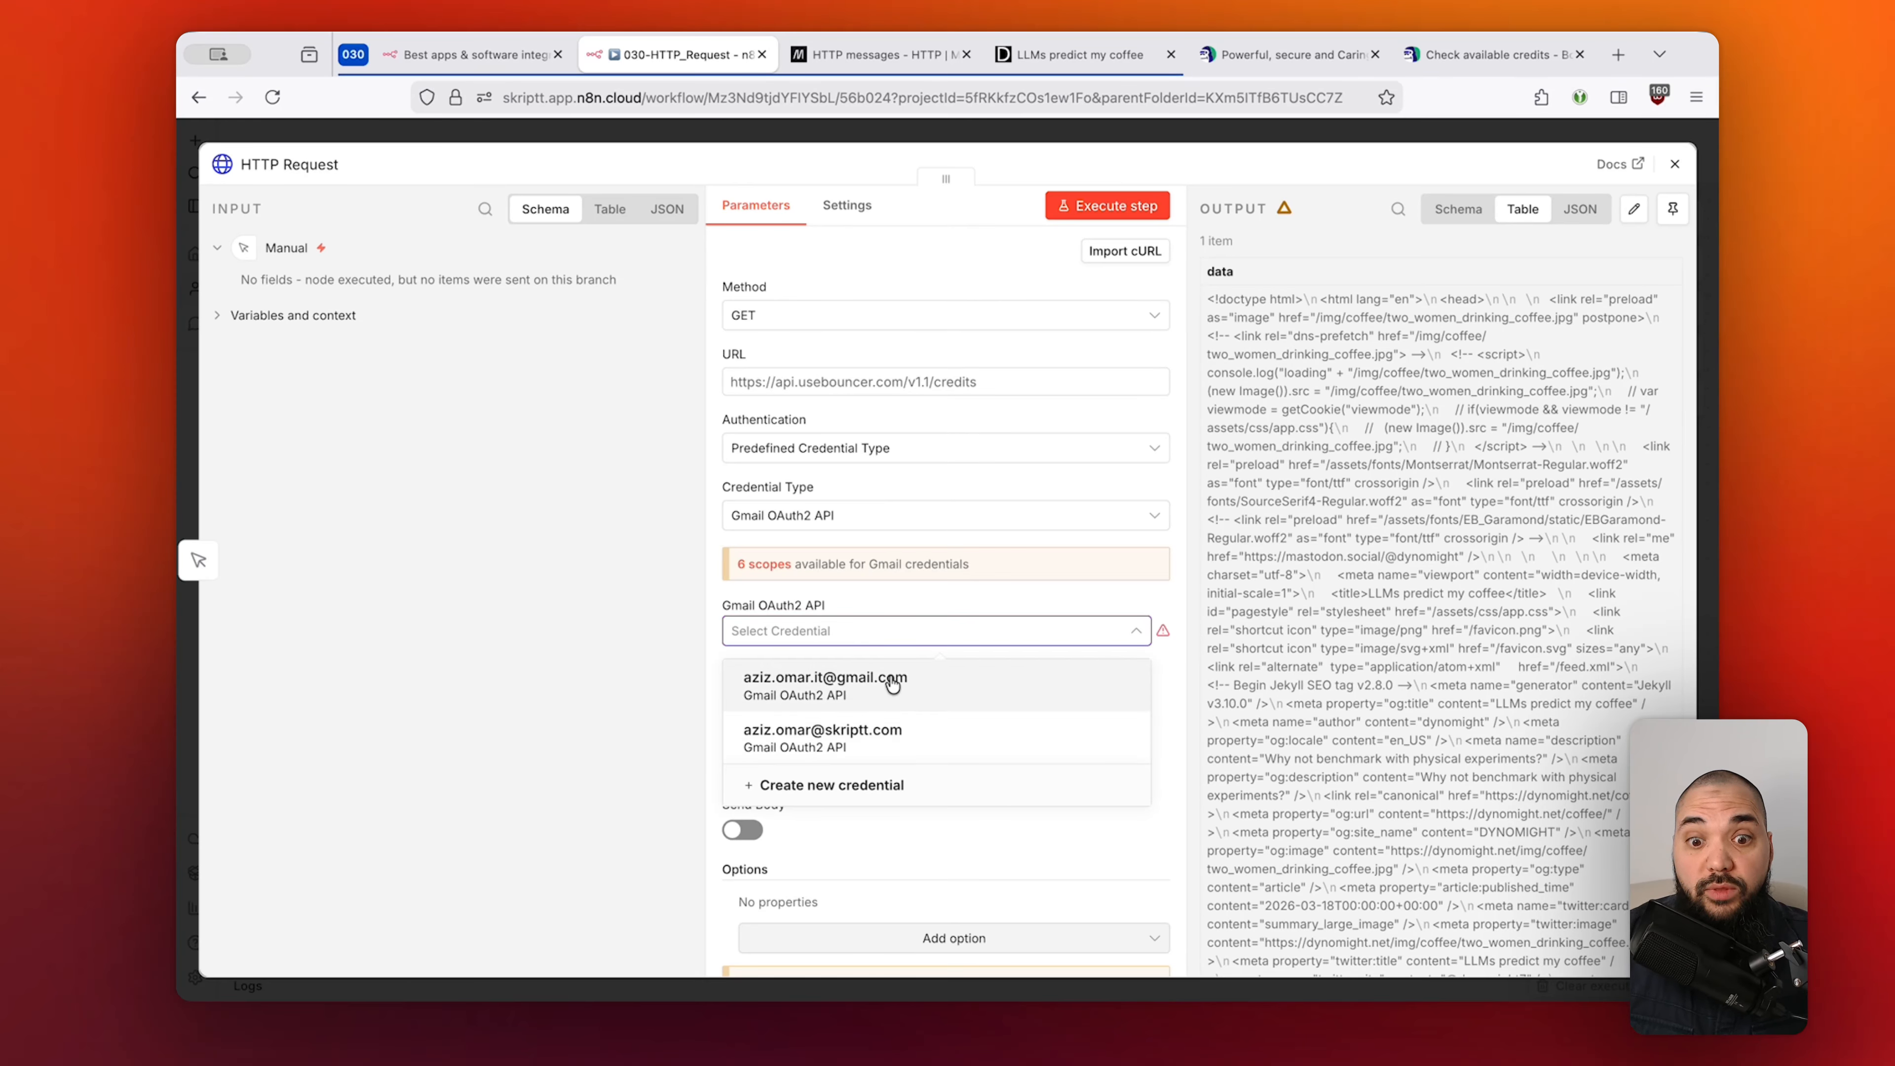
{"action": "left_click", "coordinate": [958, 599]}
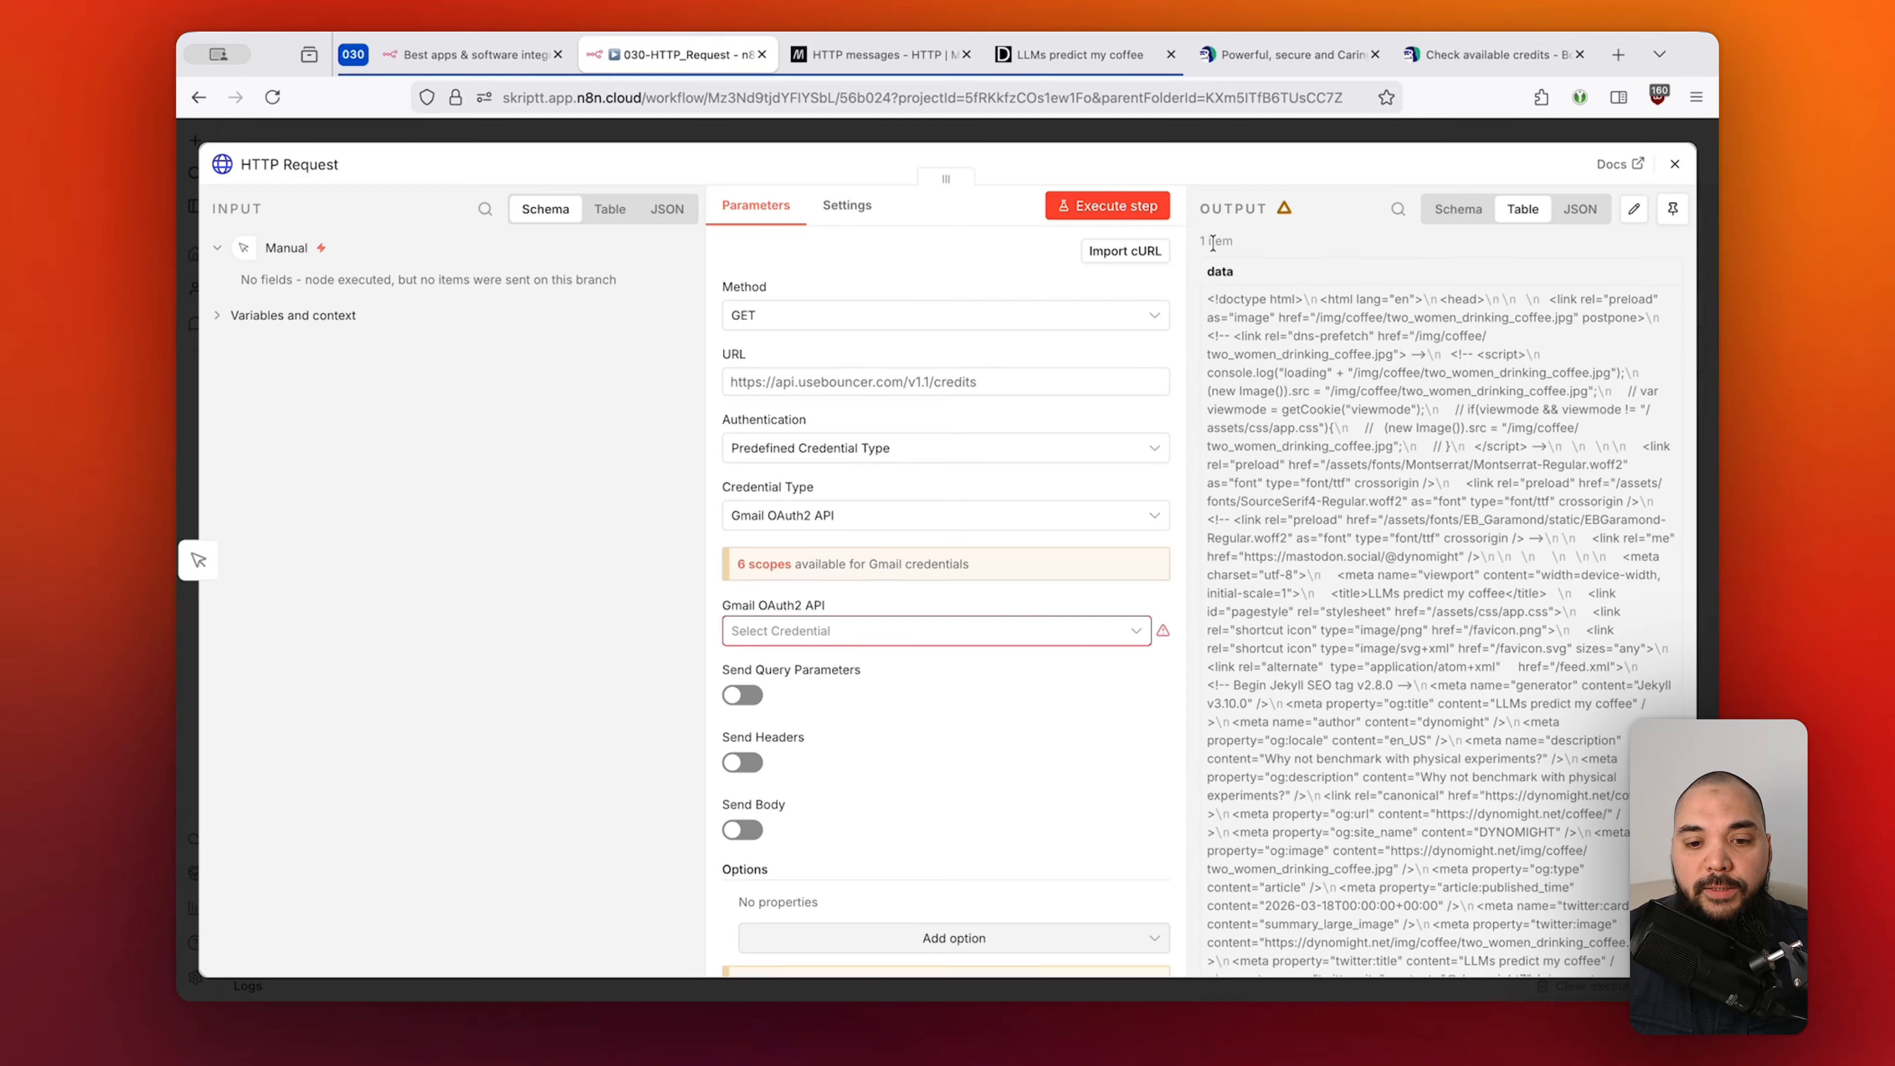
Keep Predefined Credential Type and browse its list of credential types.
{"action": "left_click", "coordinate": [837, 448]}
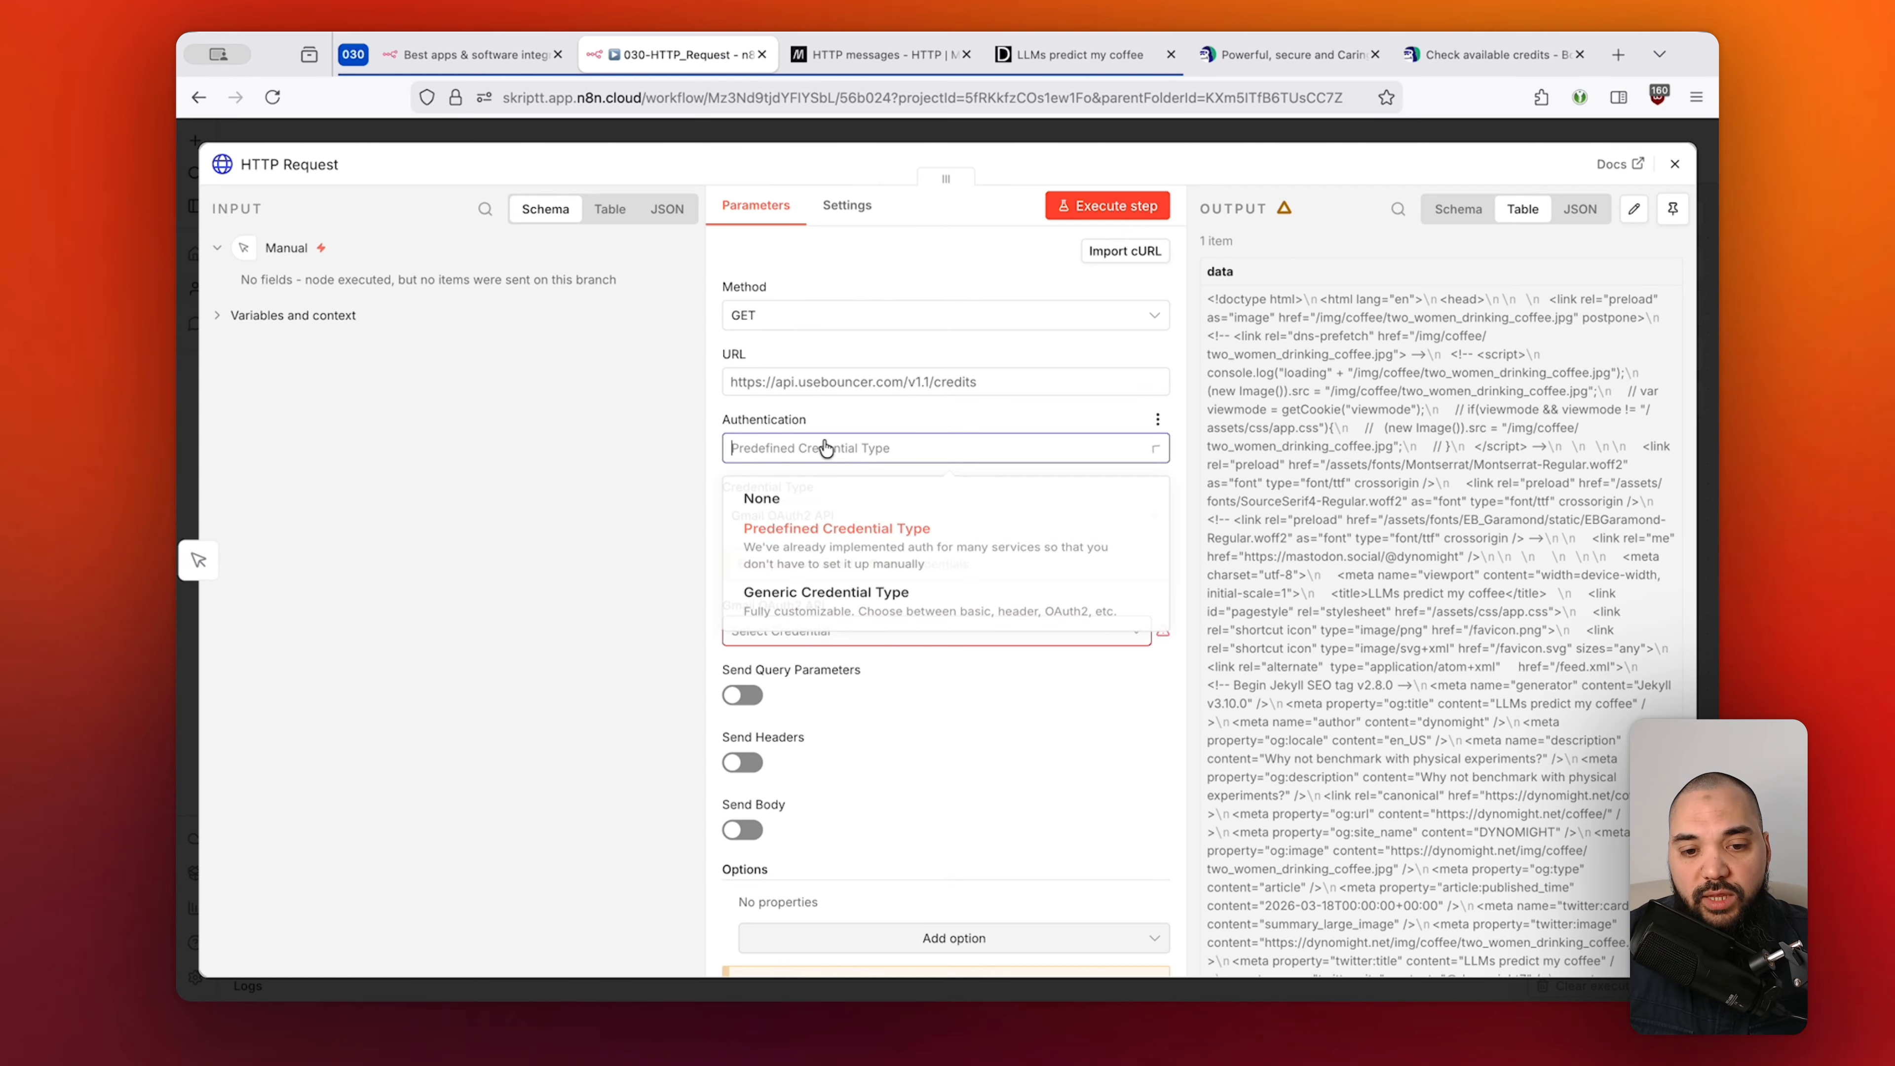
{"action": "left_click", "coordinate": [942, 543]}
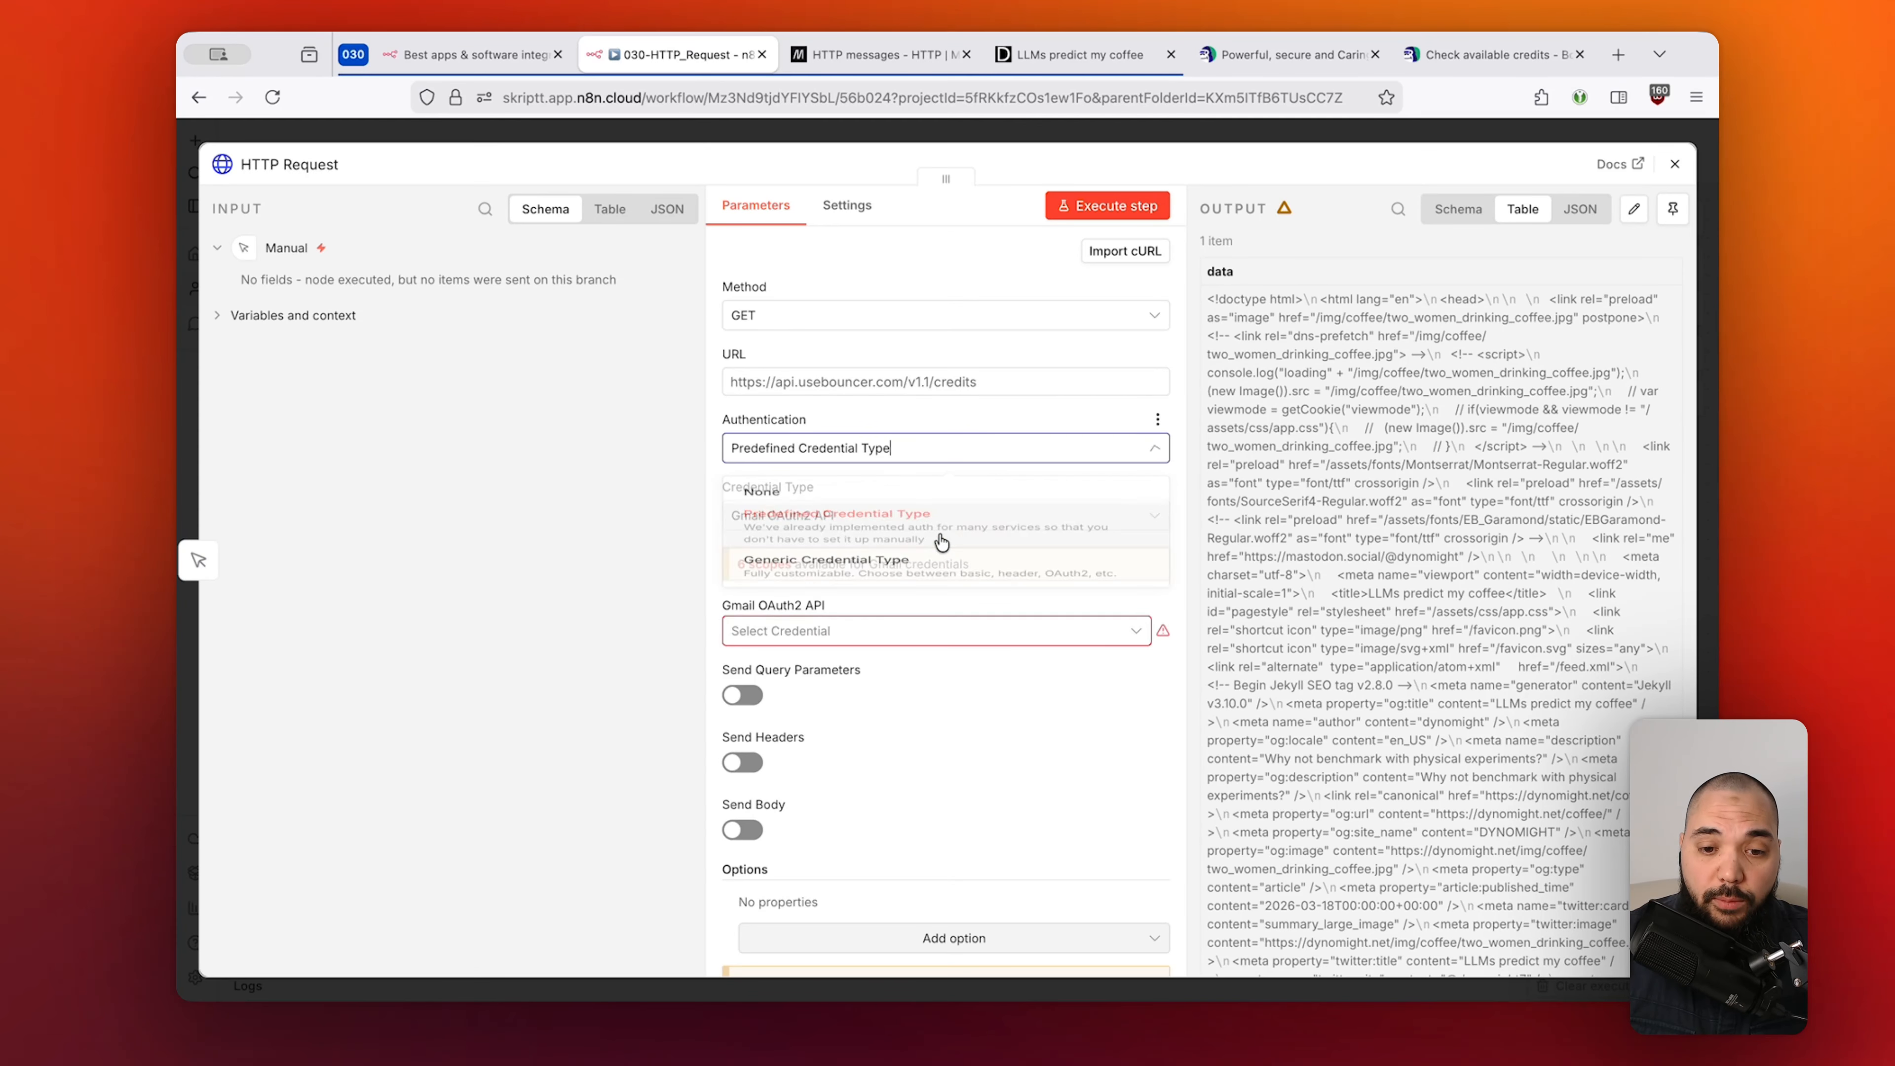
{"action": "left_click", "coordinate": [940, 519]}
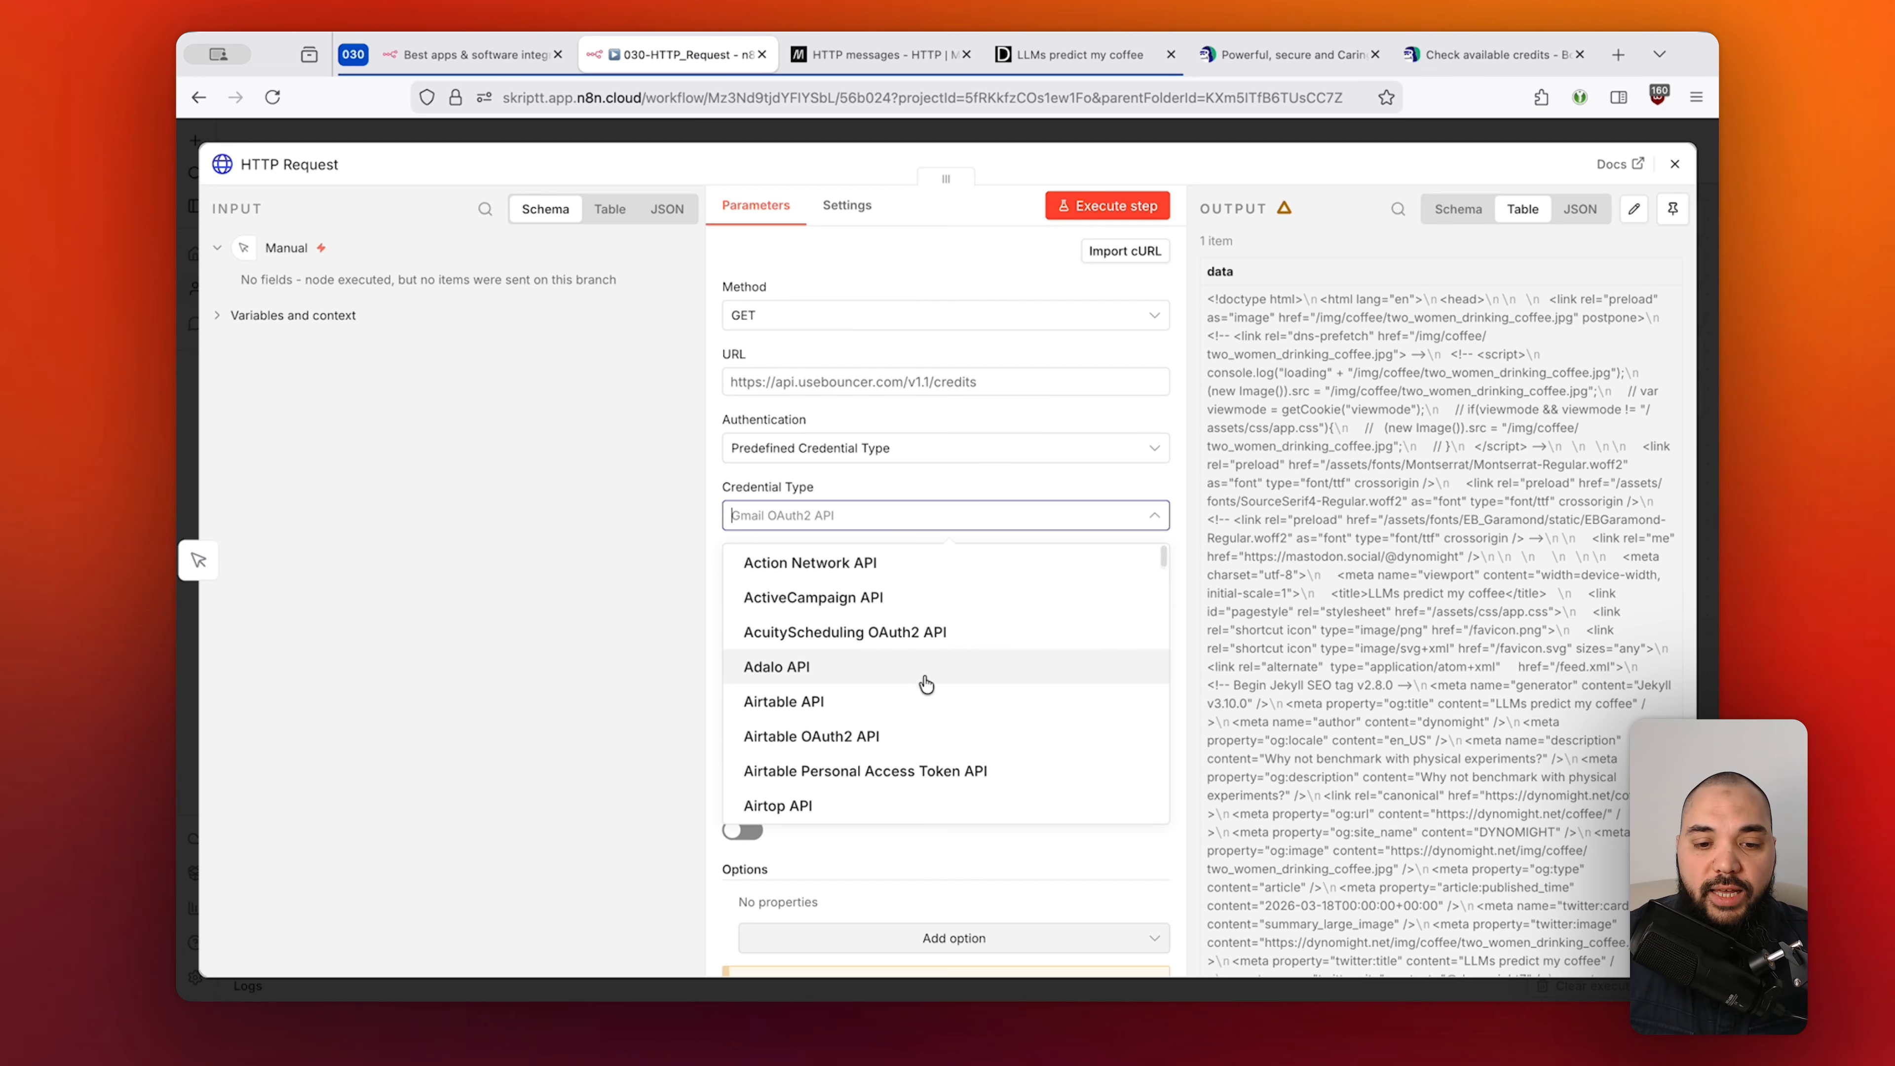
{"action": "scroll", "coordinate": [926, 684], "scroll_direction": "down", "scroll_amount": 6}
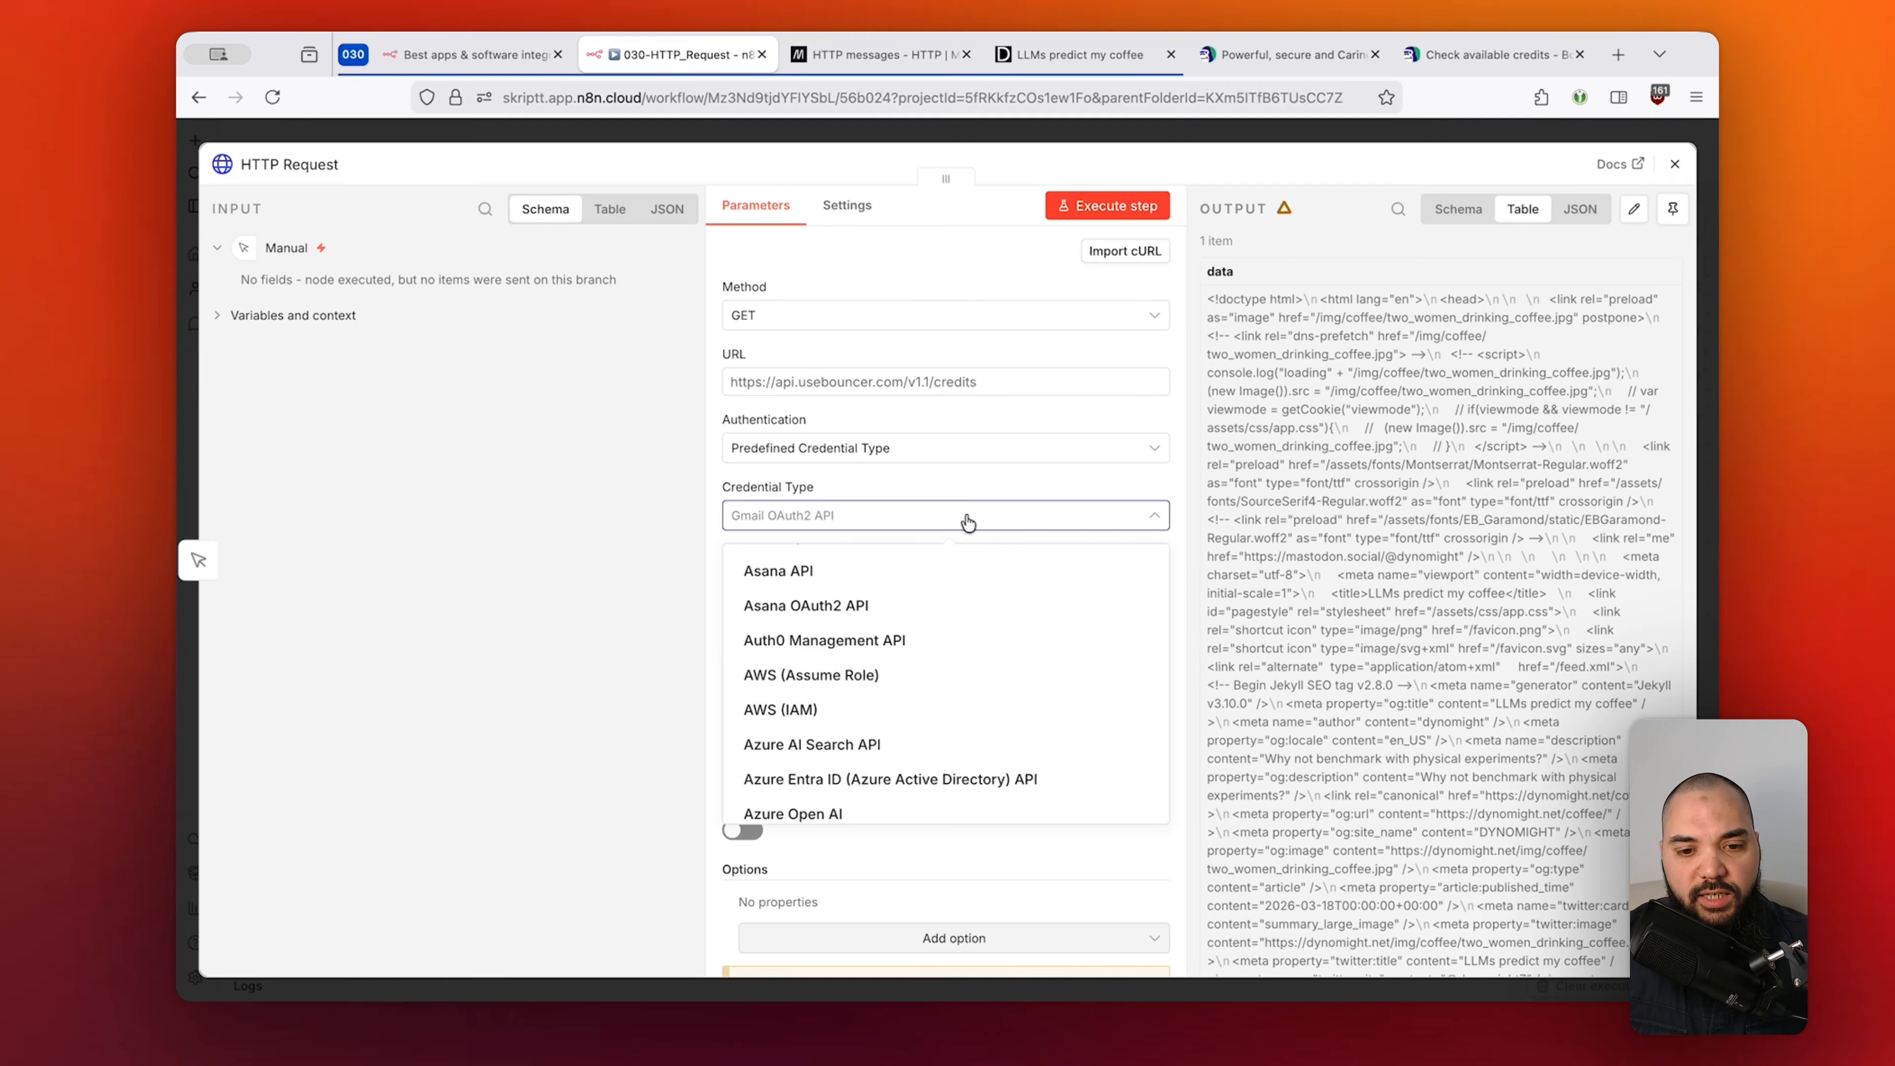
Switch Authentication to Generic Credential Type, browse its auth type options, then return to the Bouncer docs.
{"action": "left_click", "coordinate": [867, 447]}
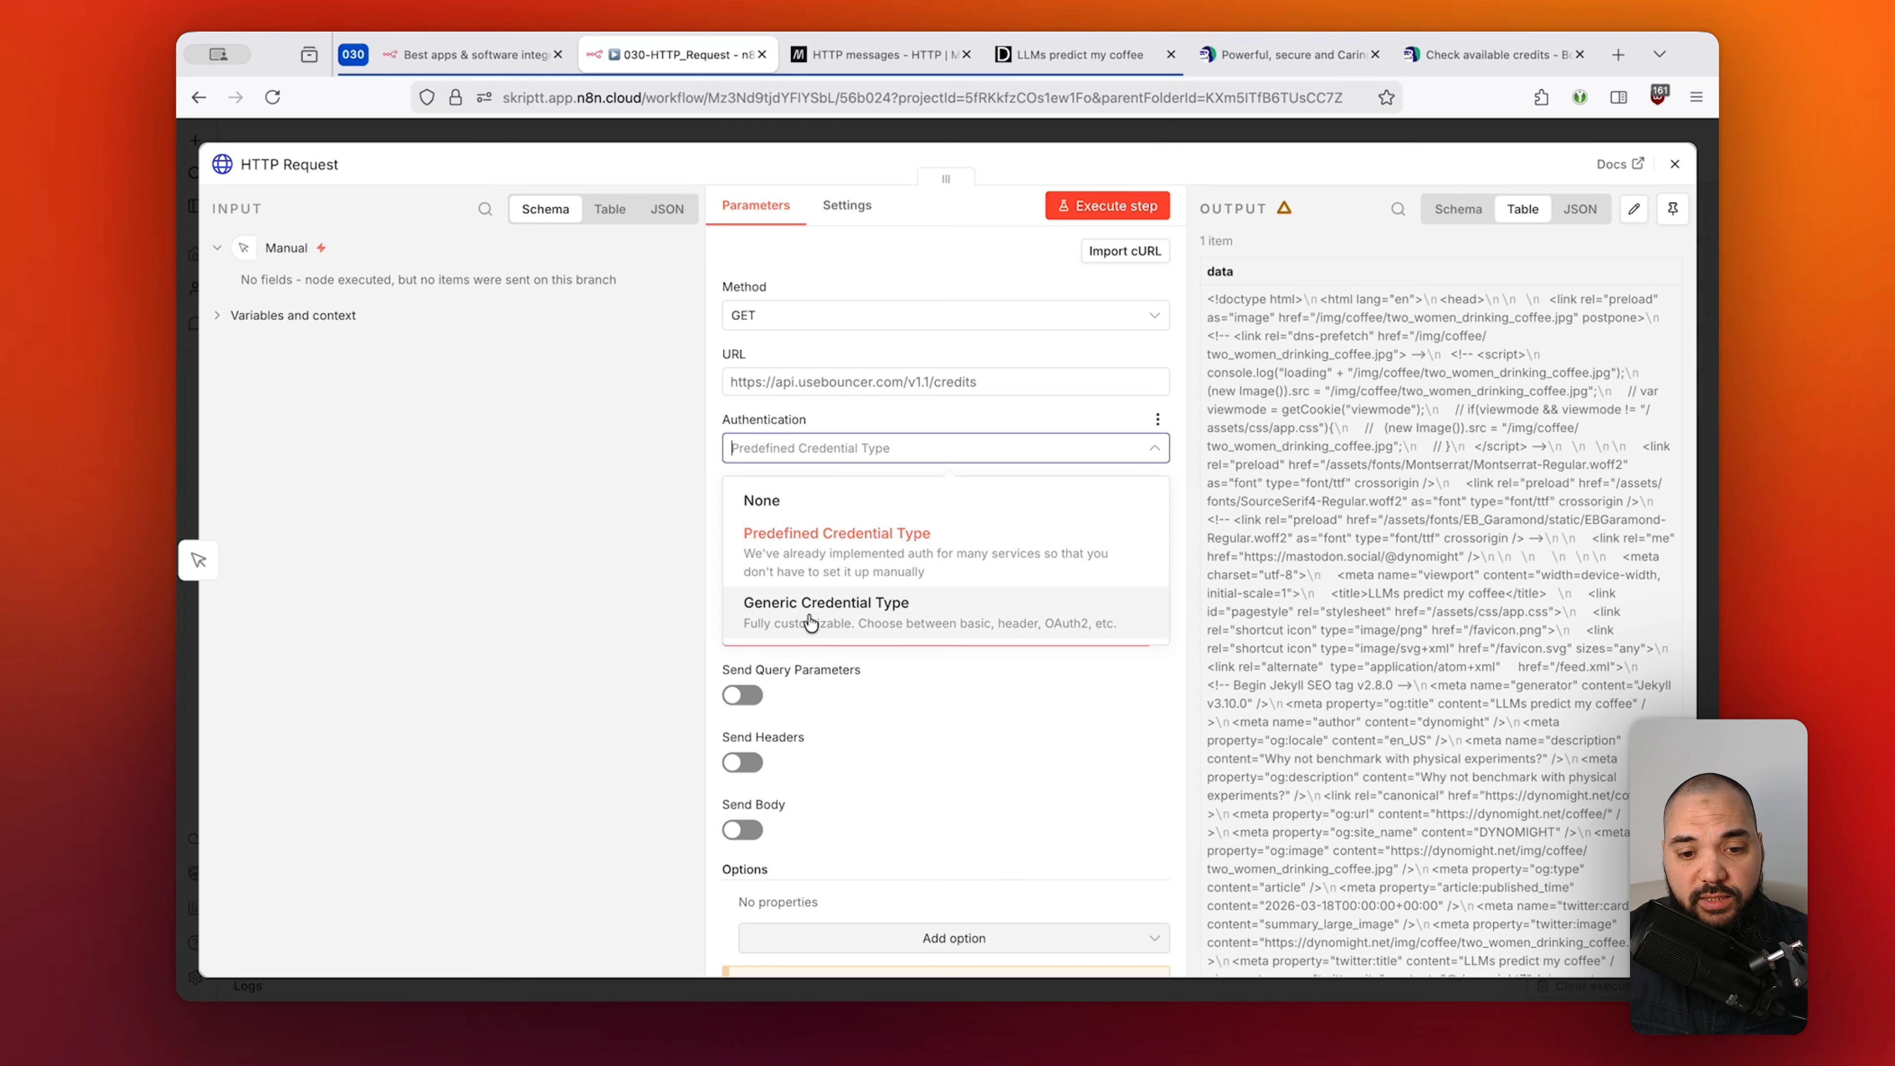
{"action": "left_click", "coordinate": [923, 612]}
{"action": "left_click", "coordinate": [994, 518]}
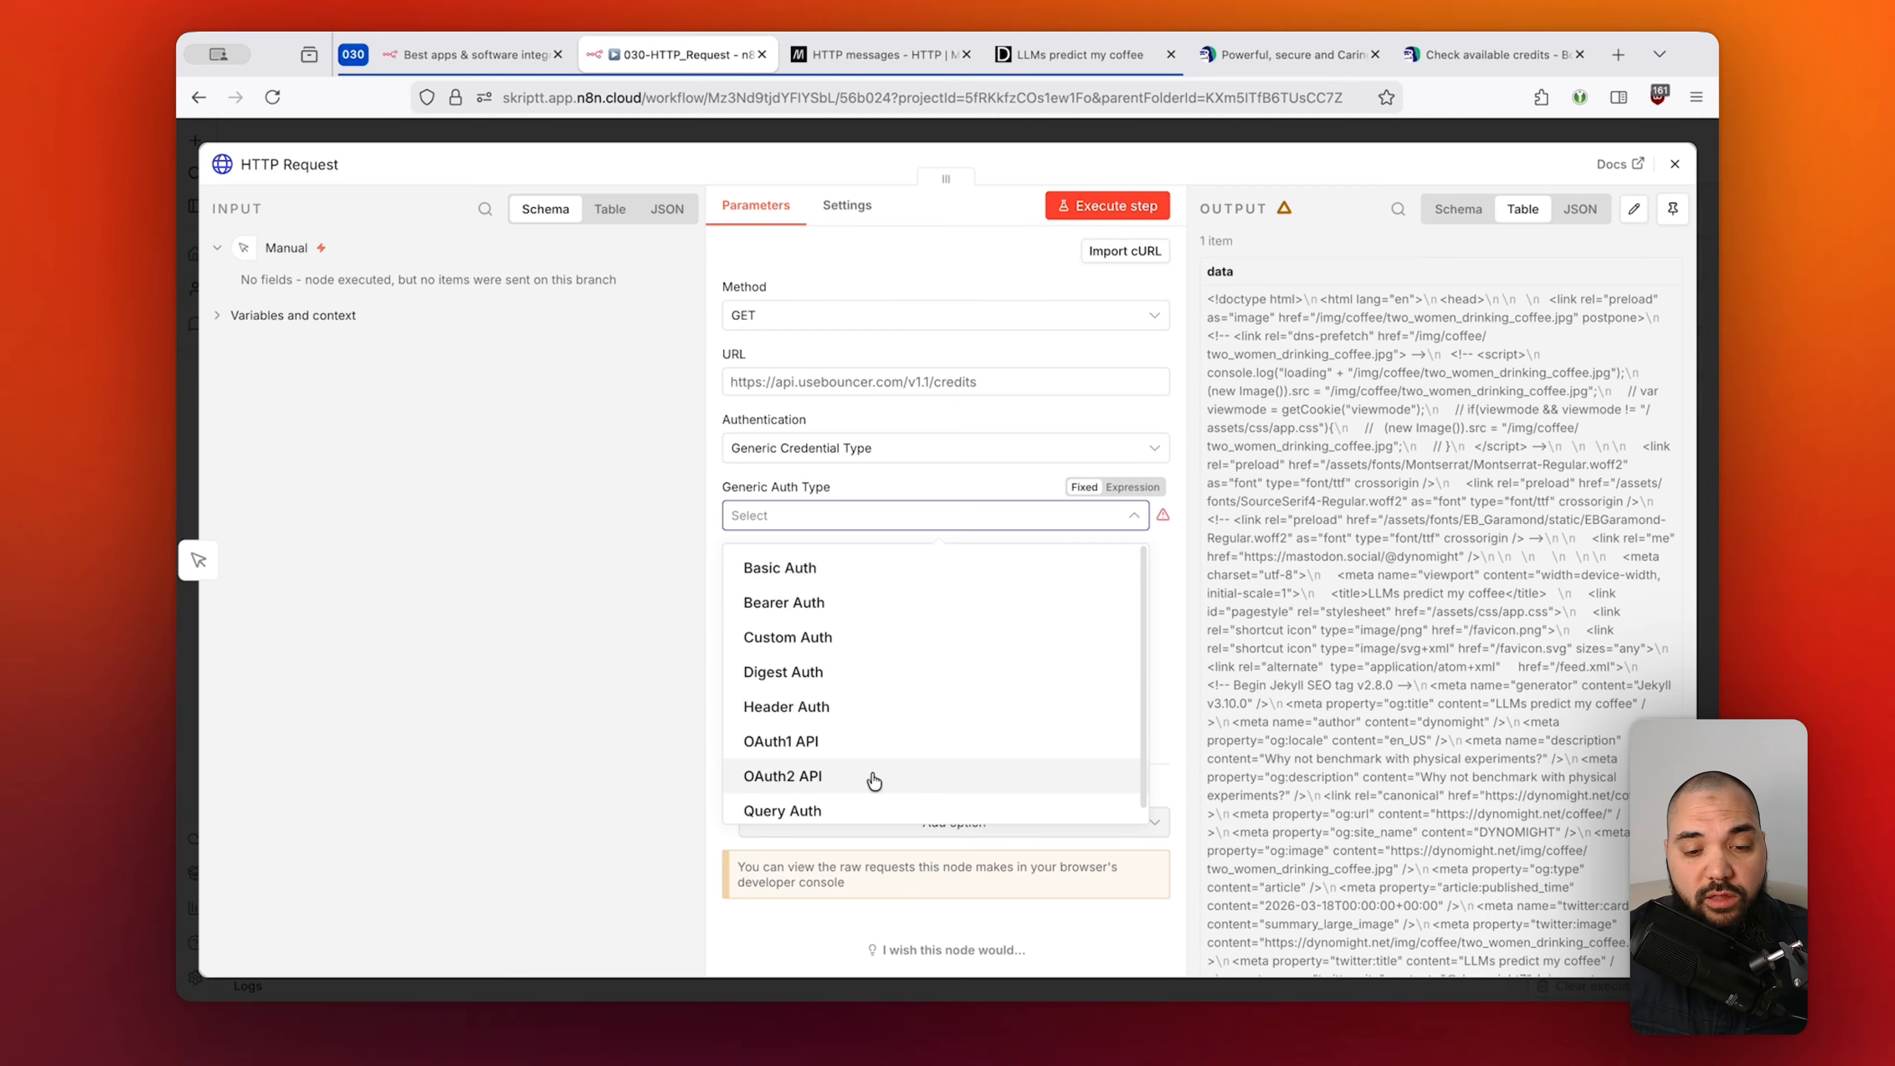
{"action": "left_click", "coordinate": [1059, 537]}
{"action": "left_click", "coordinate": [1063, 523]}
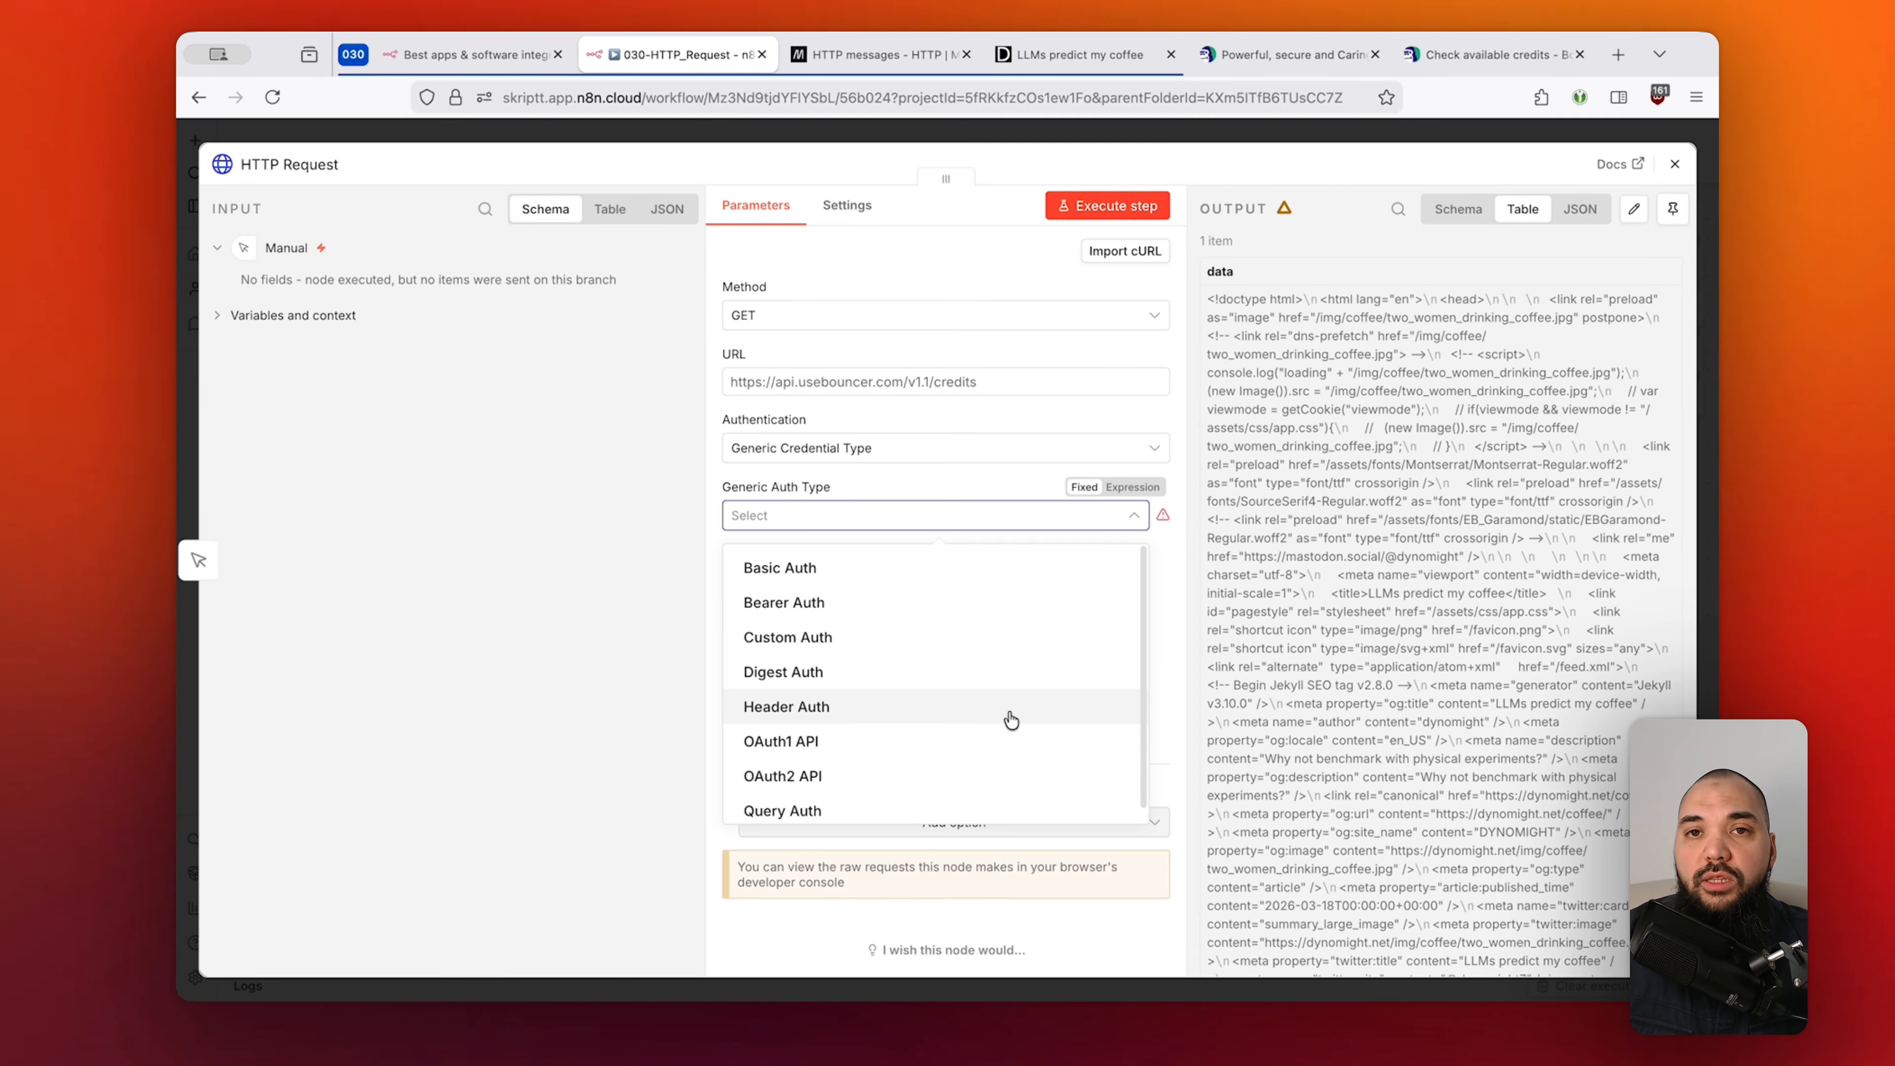
{"action": "left_click", "coordinate": [999, 486]}
{"action": "left_click", "coordinate": [1483, 55]}
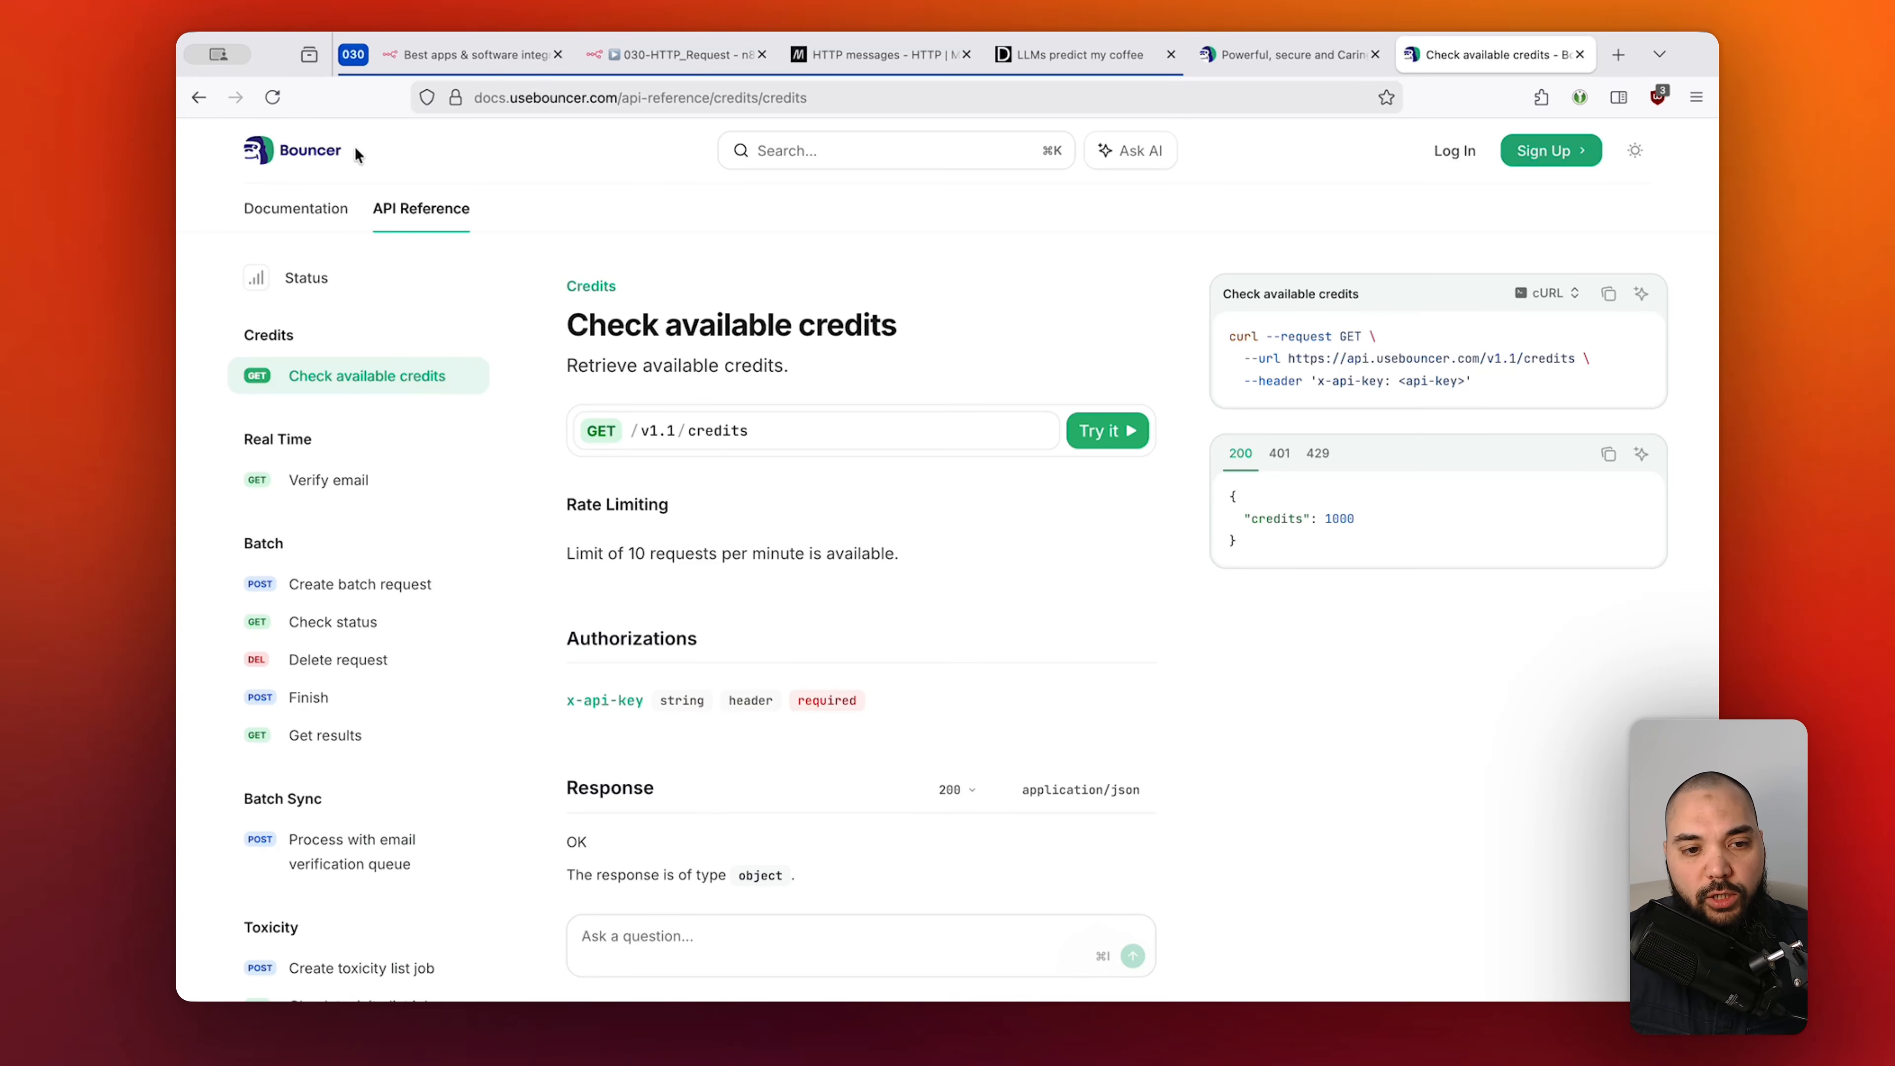
Browse Bouncer's Documentation to the Quick Start's Basic authentication section, then return to n8n.
{"action": "left_click", "coordinate": [321, 210]}
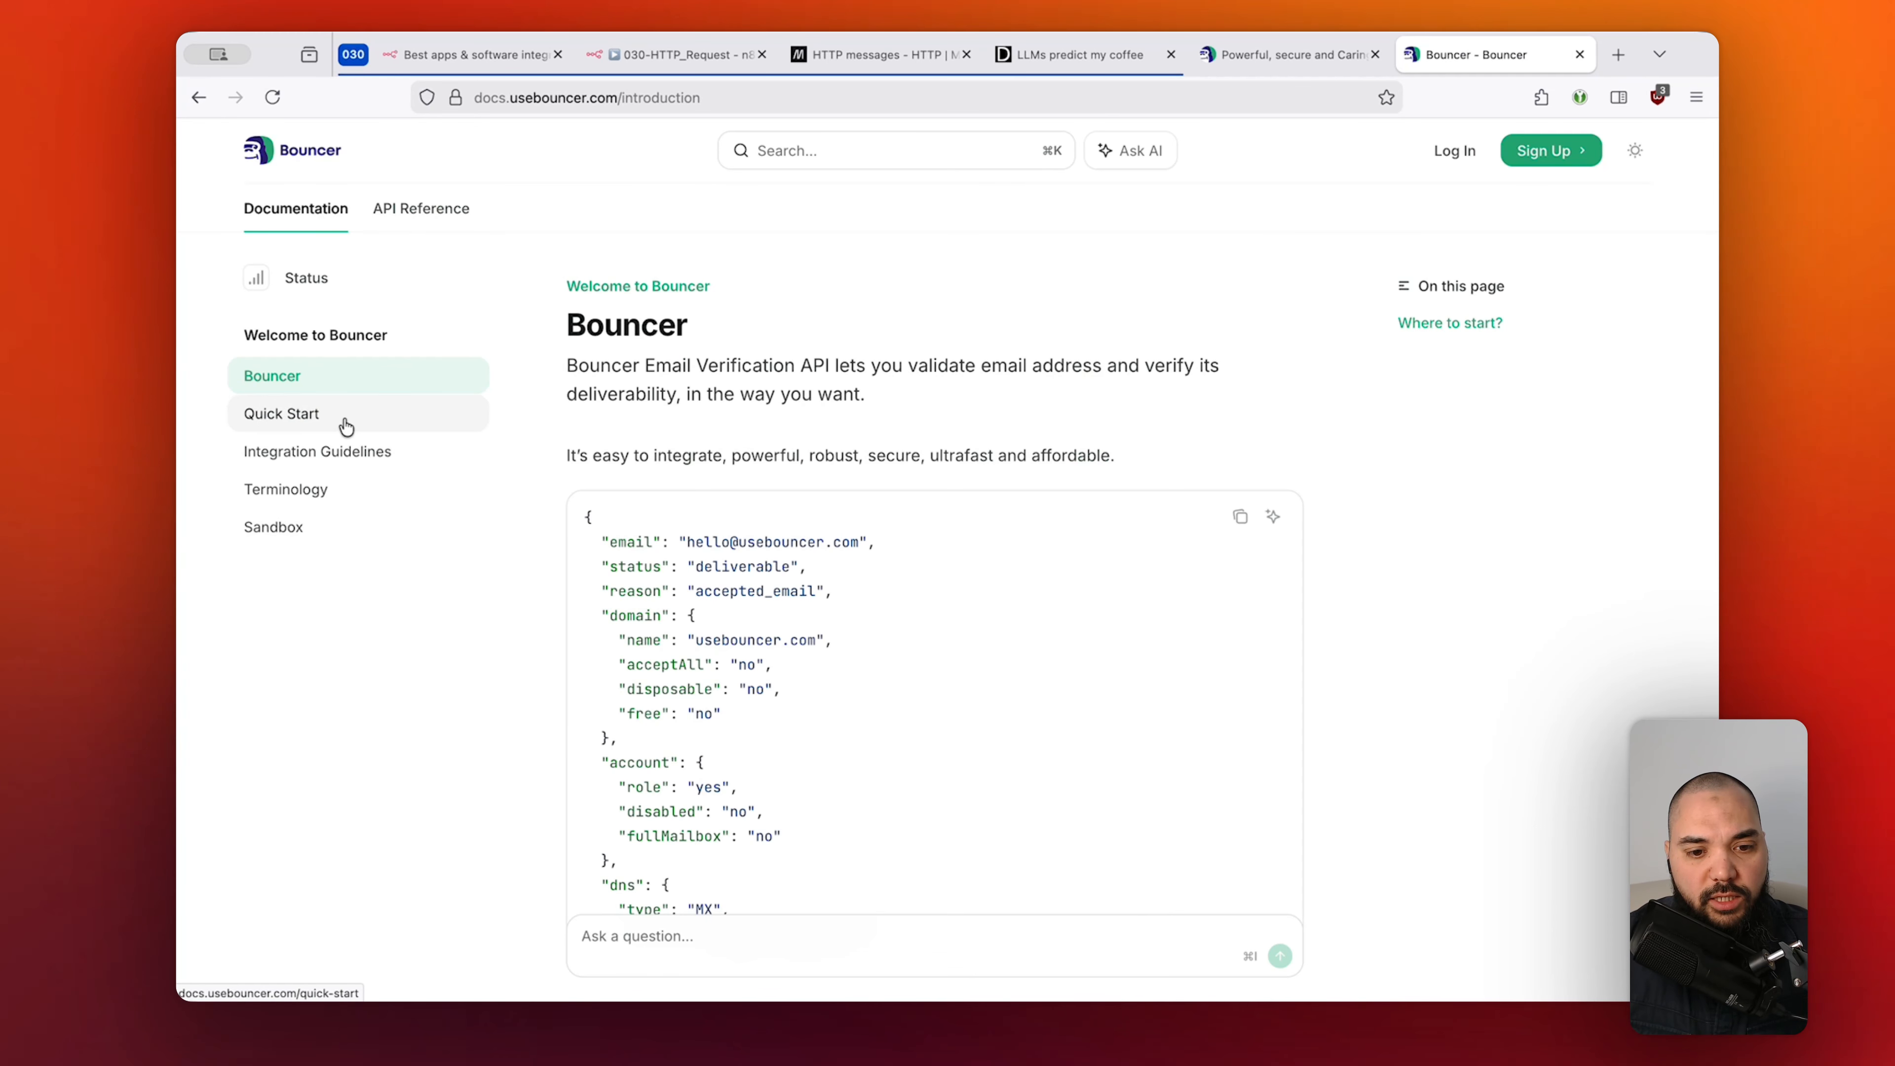
{"action": "left_click", "coordinate": [389, 457]}
{"action": "left_click", "coordinate": [392, 427]}
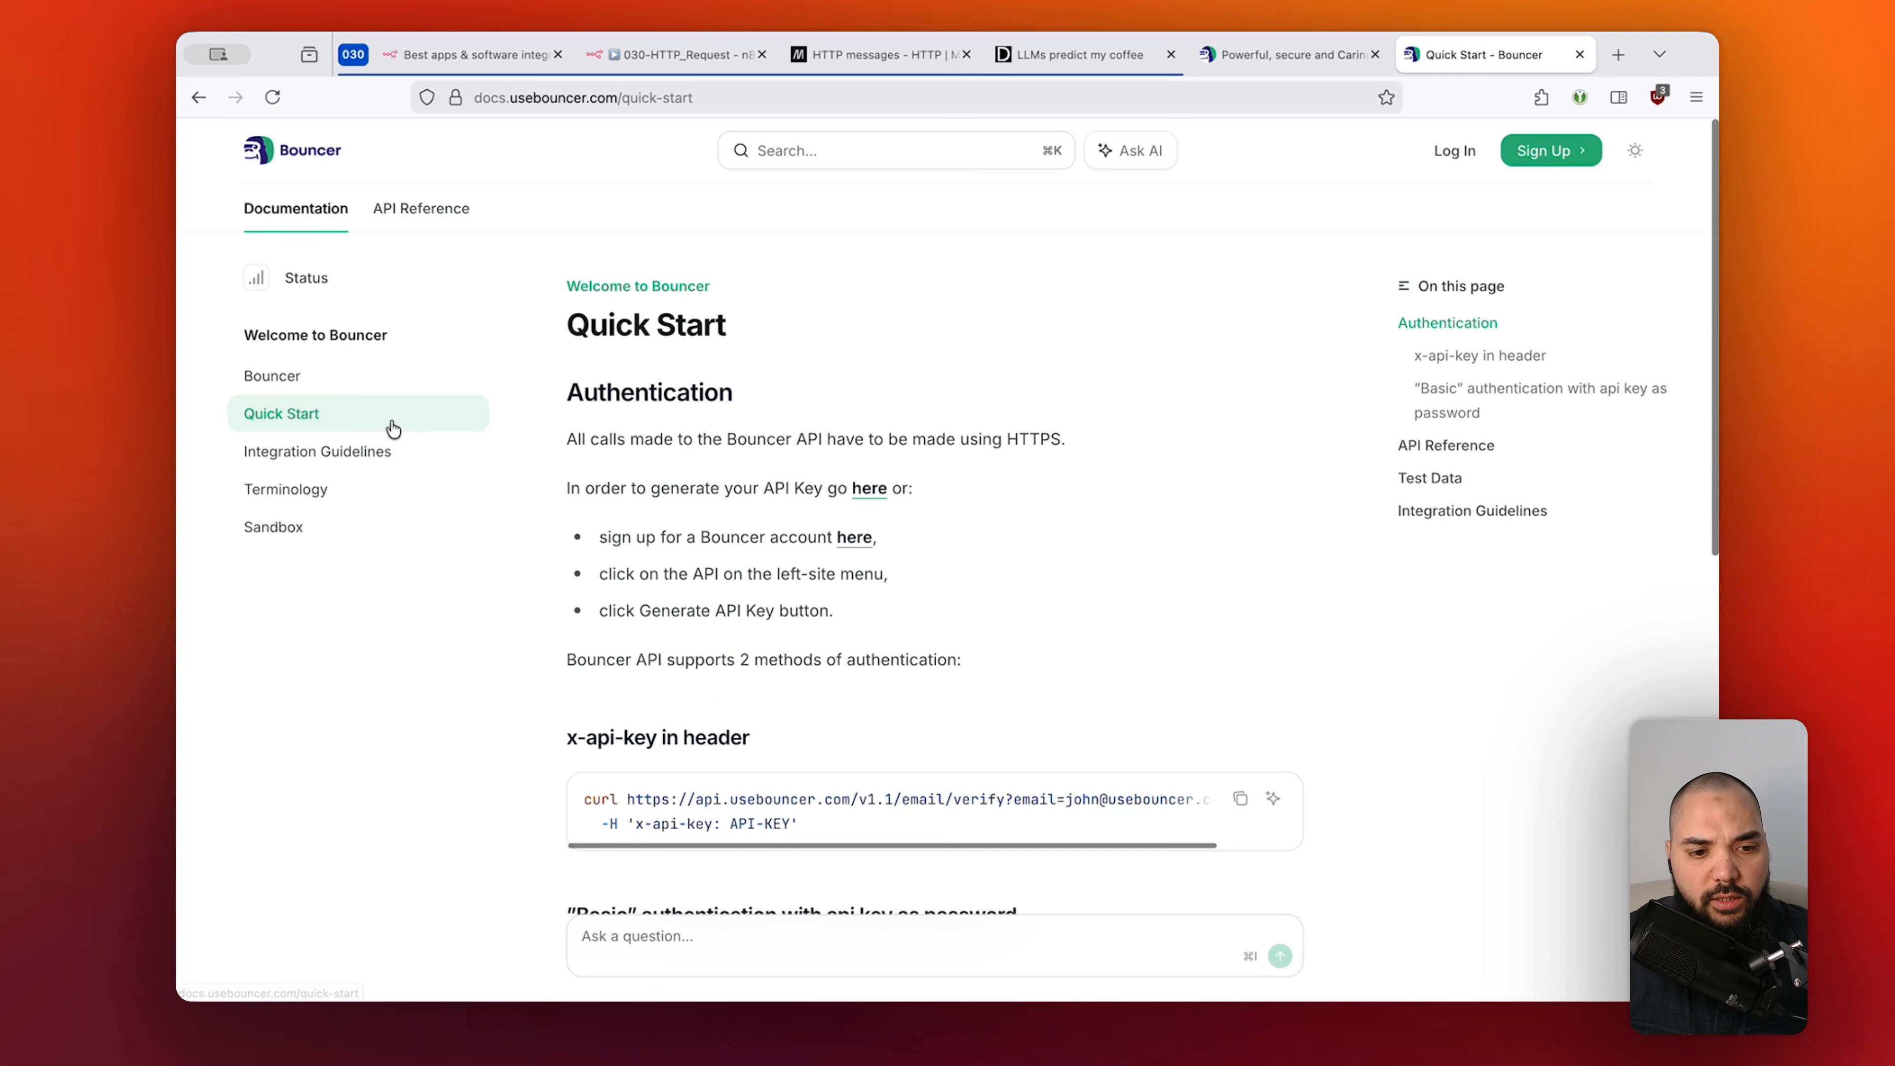
{"action": "scroll", "coordinate": [1086, 490], "scroll_direction": "down", "scroll_amount": 5}
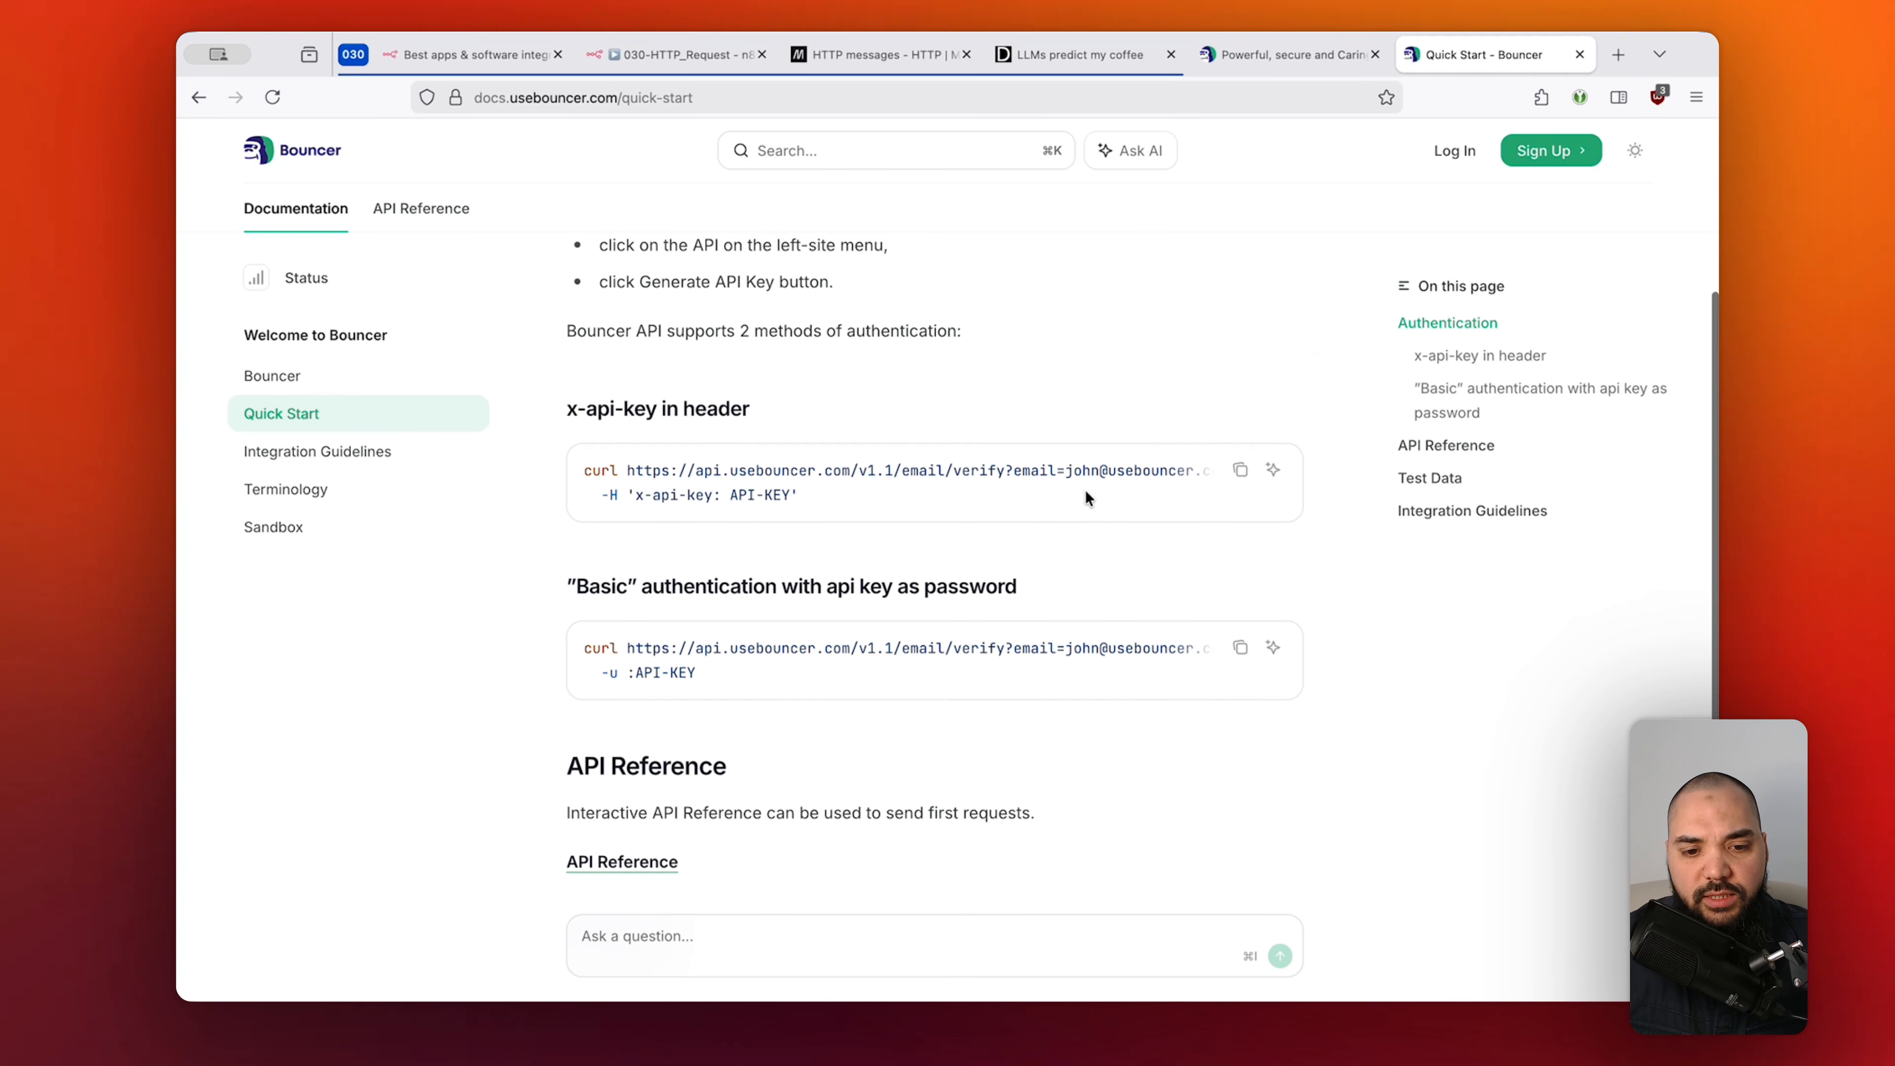
{"action": "left_click_drag", "start_coordinate": [576, 585], "coordinate": [627, 587]}
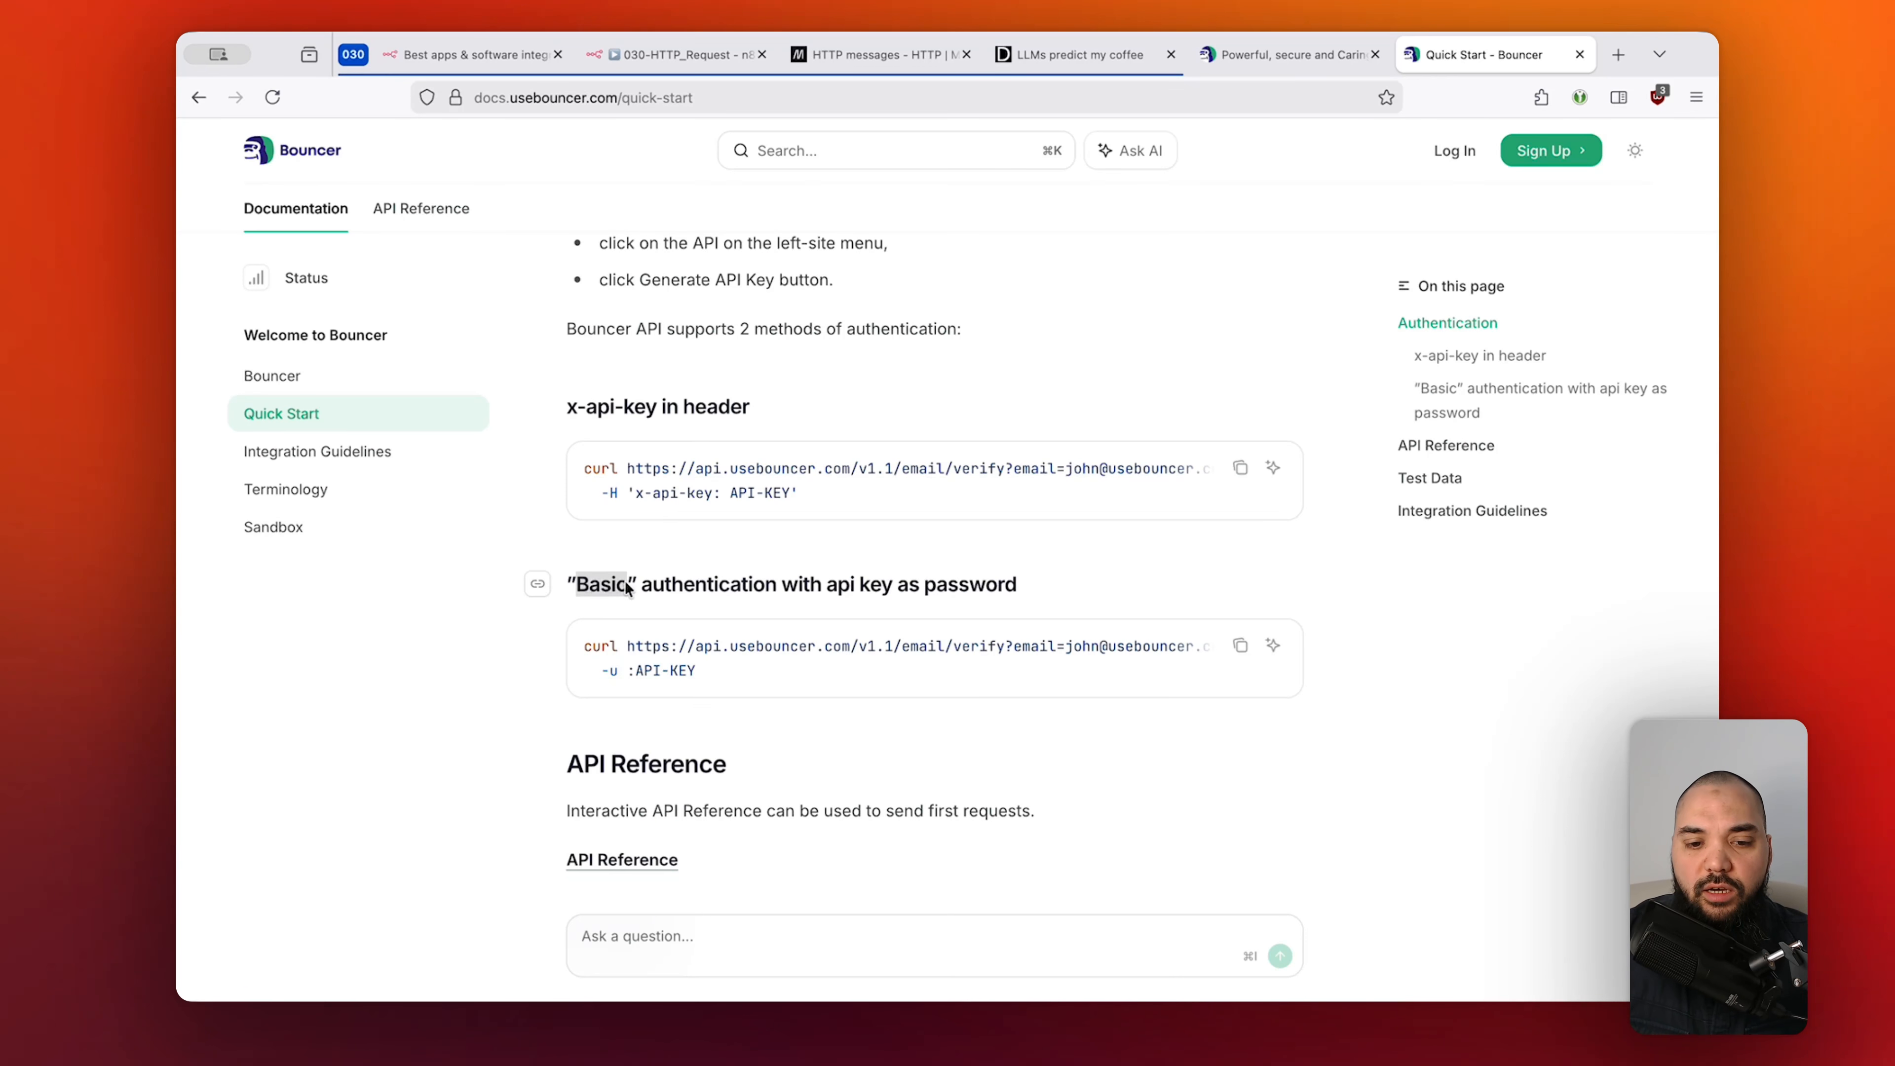
{"action": "left_click", "coordinate": [627, 587]}
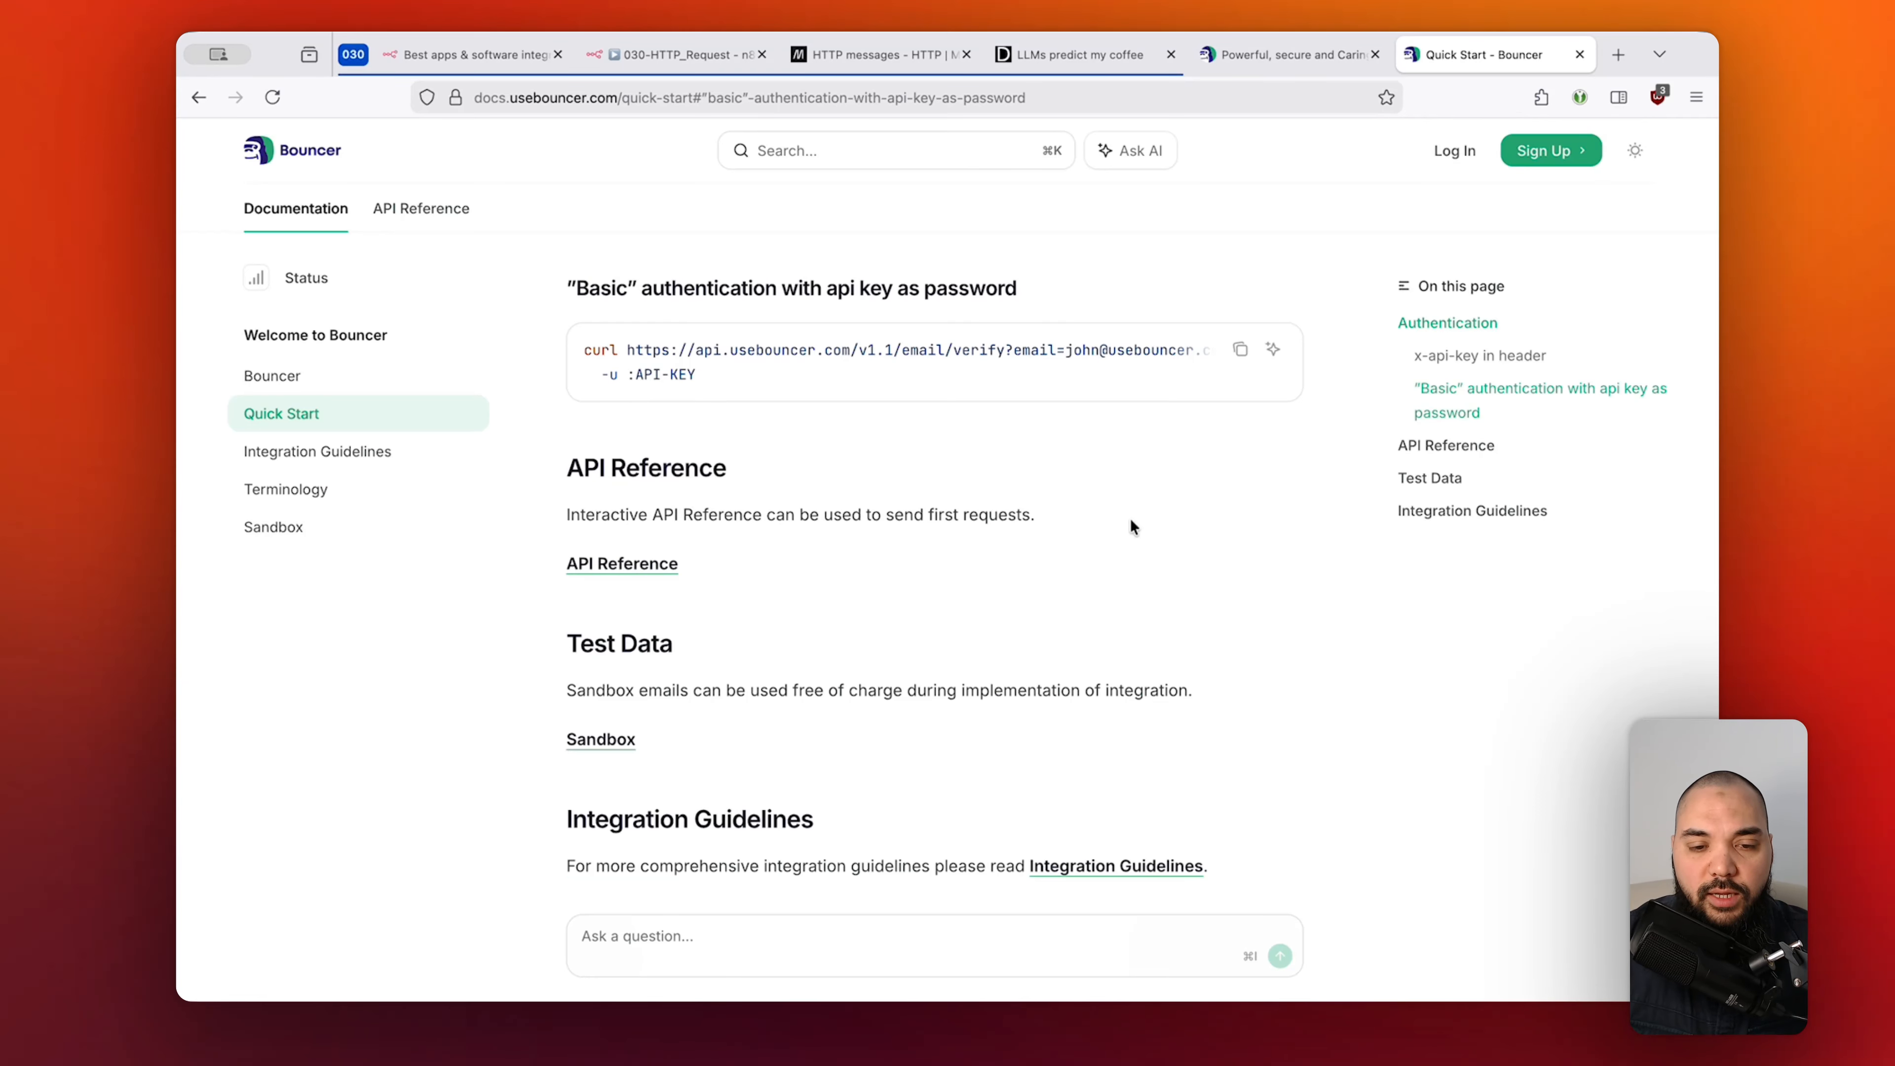
{"action": "key", "text": "super+2"}
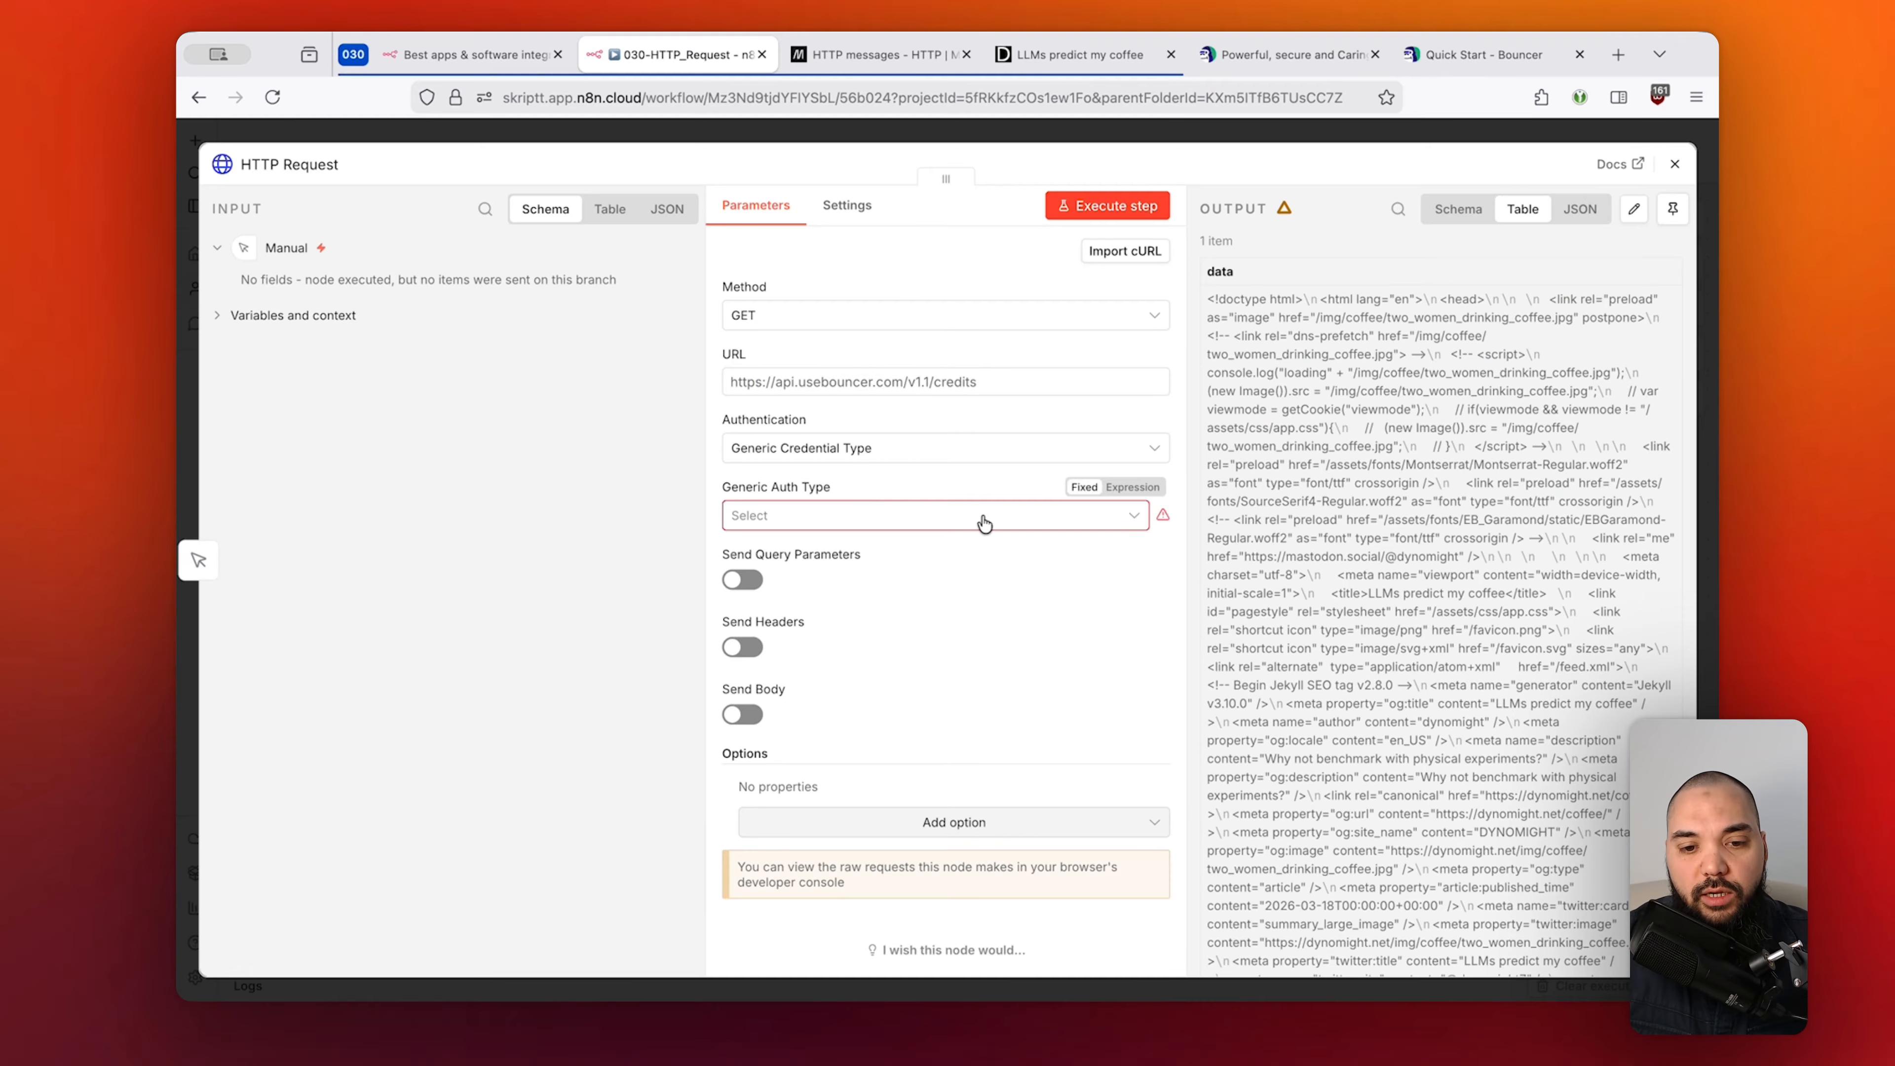
Select Basic Auth from the Generic Auth Type dropdown.
{"action": "left_click", "coordinate": [895, 523]}
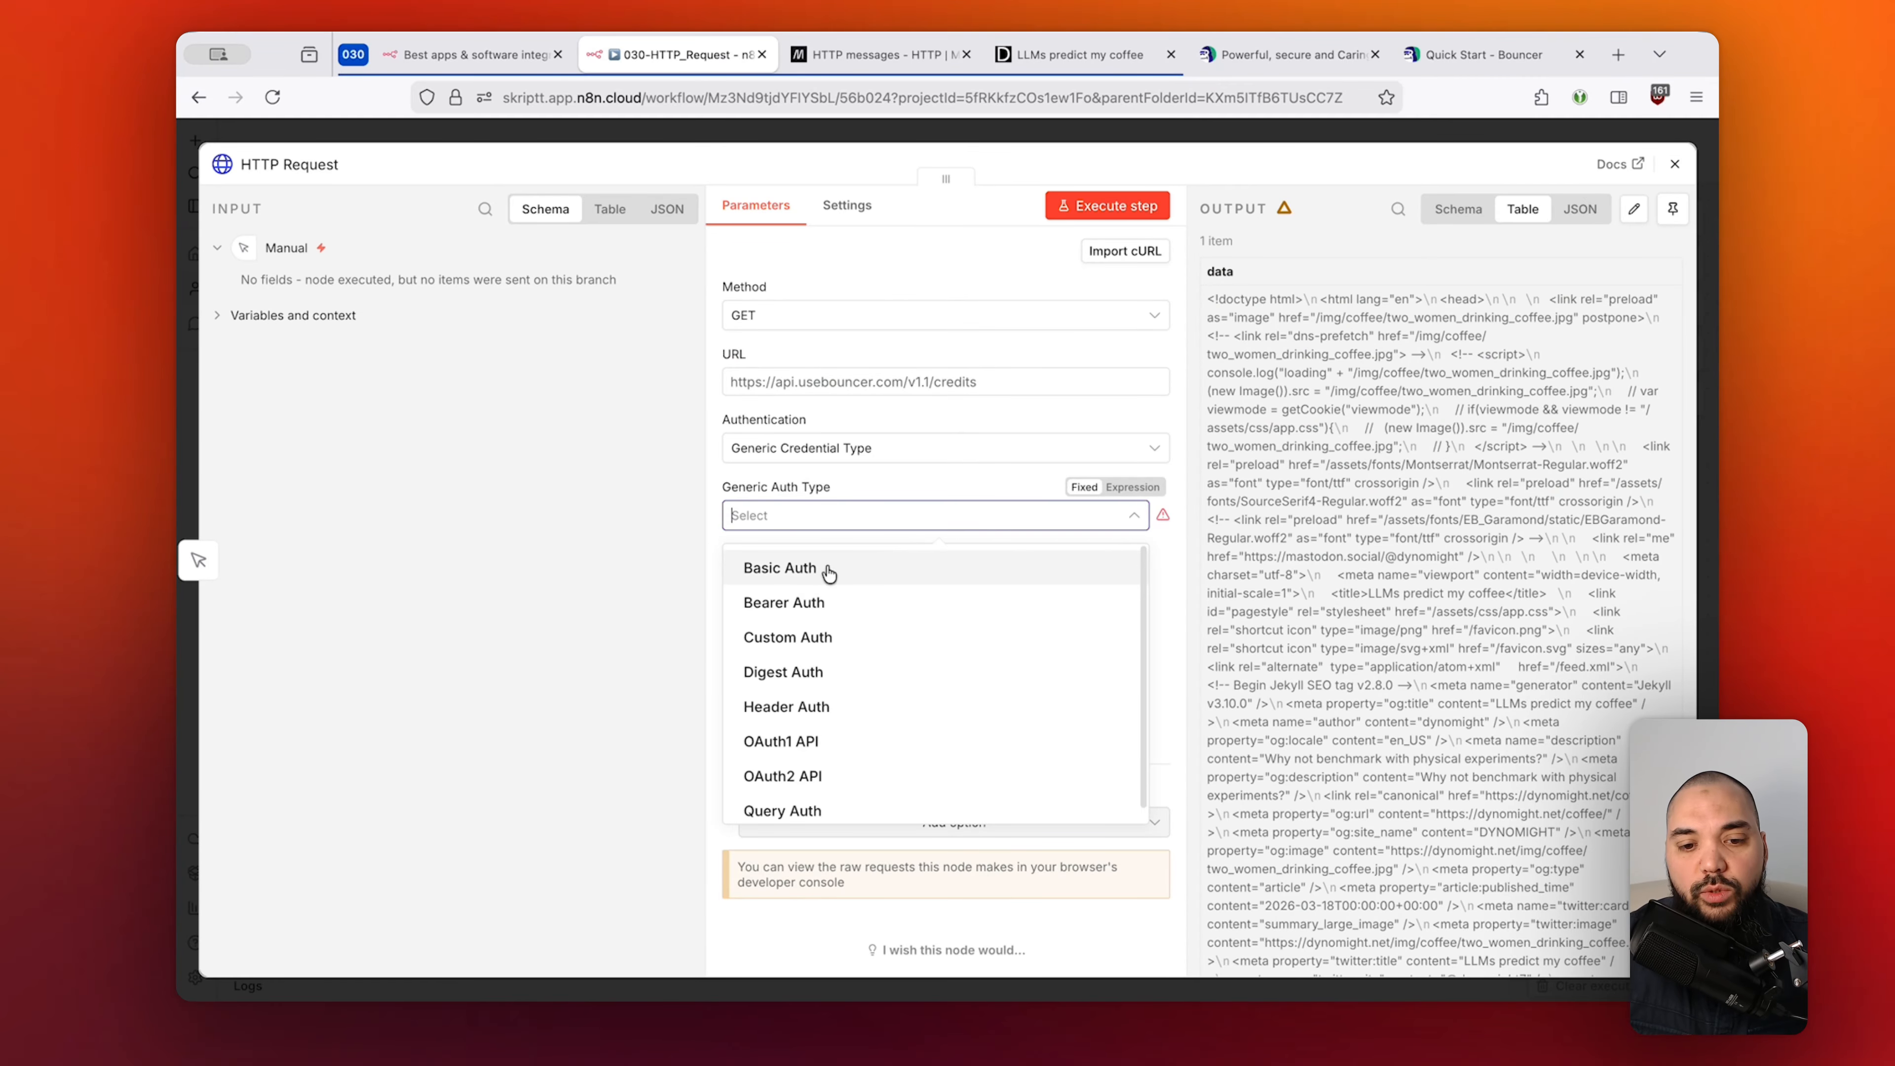
{"action": "left_click", "coordinate": [828, 603]}
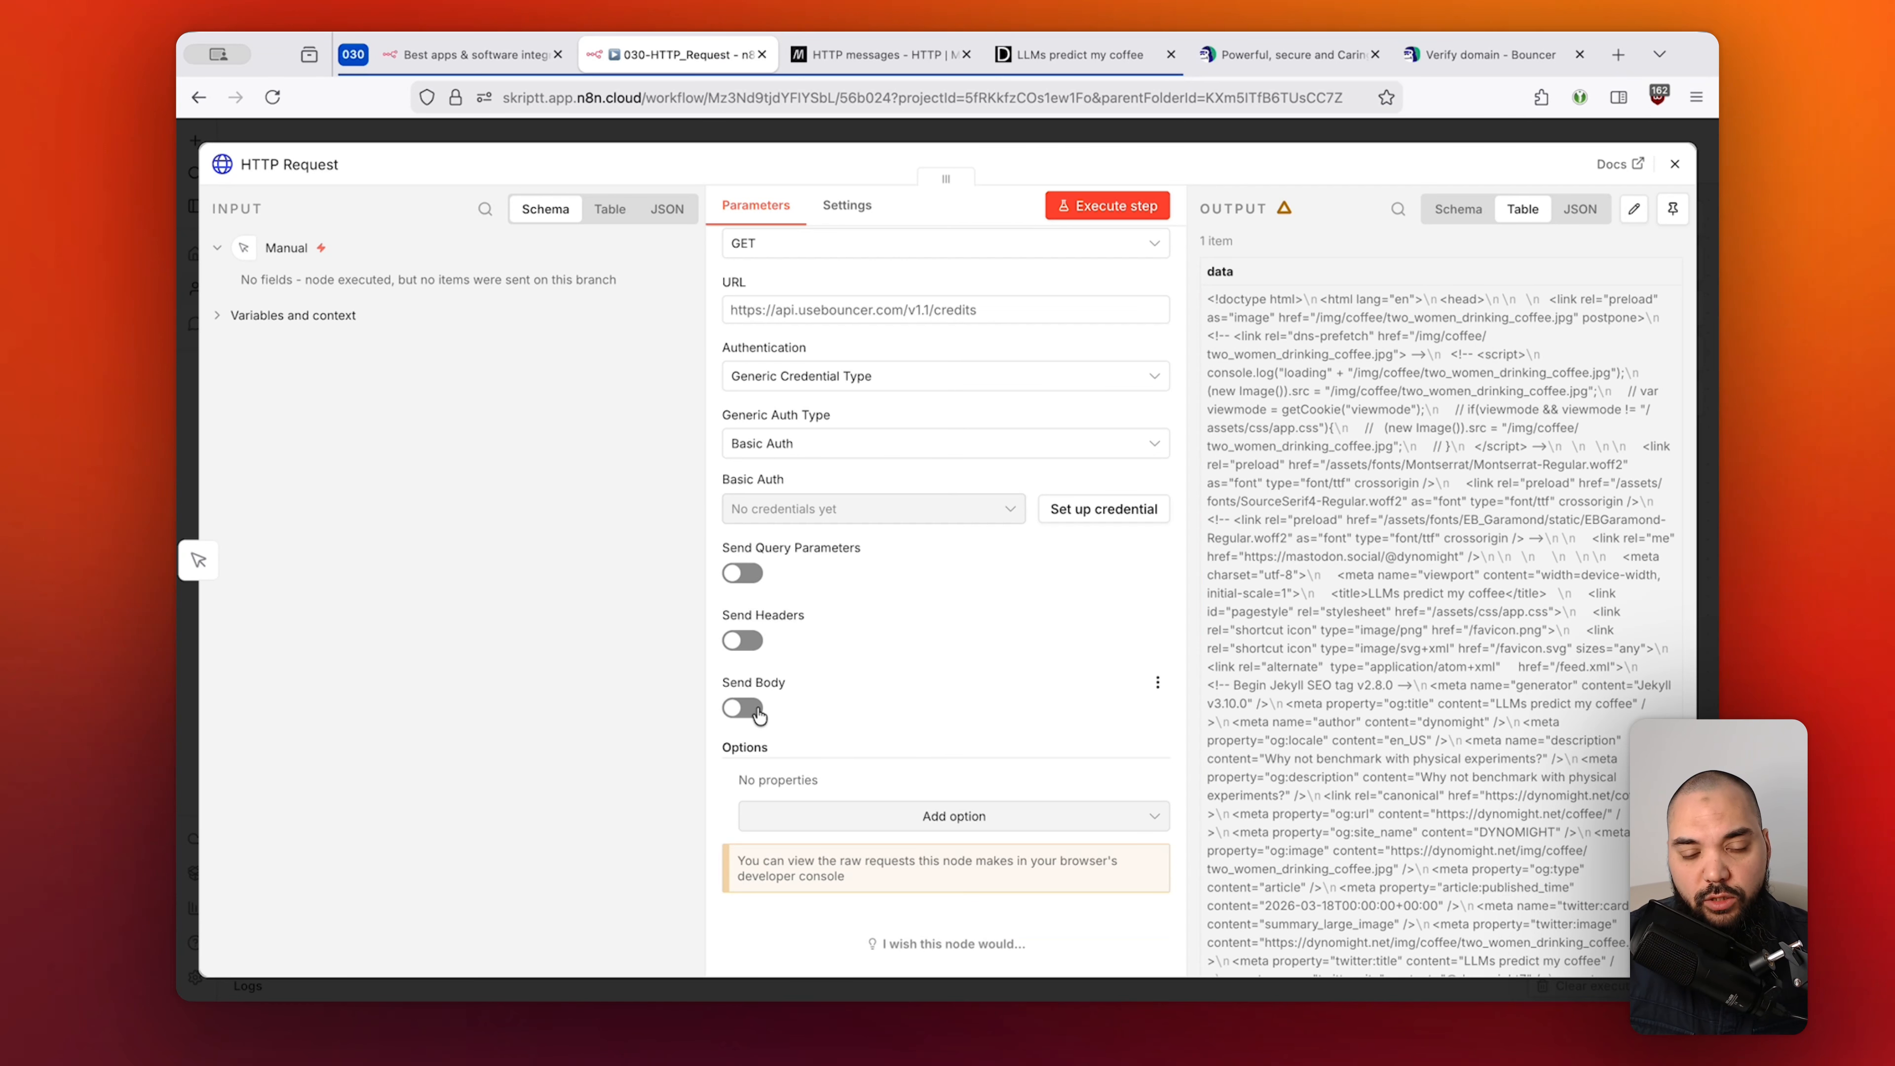
Toggle Send Query Parameters, Send Headers and Send Body on and back off.
{"action": "left_click", "coordinate": [746, 573]}
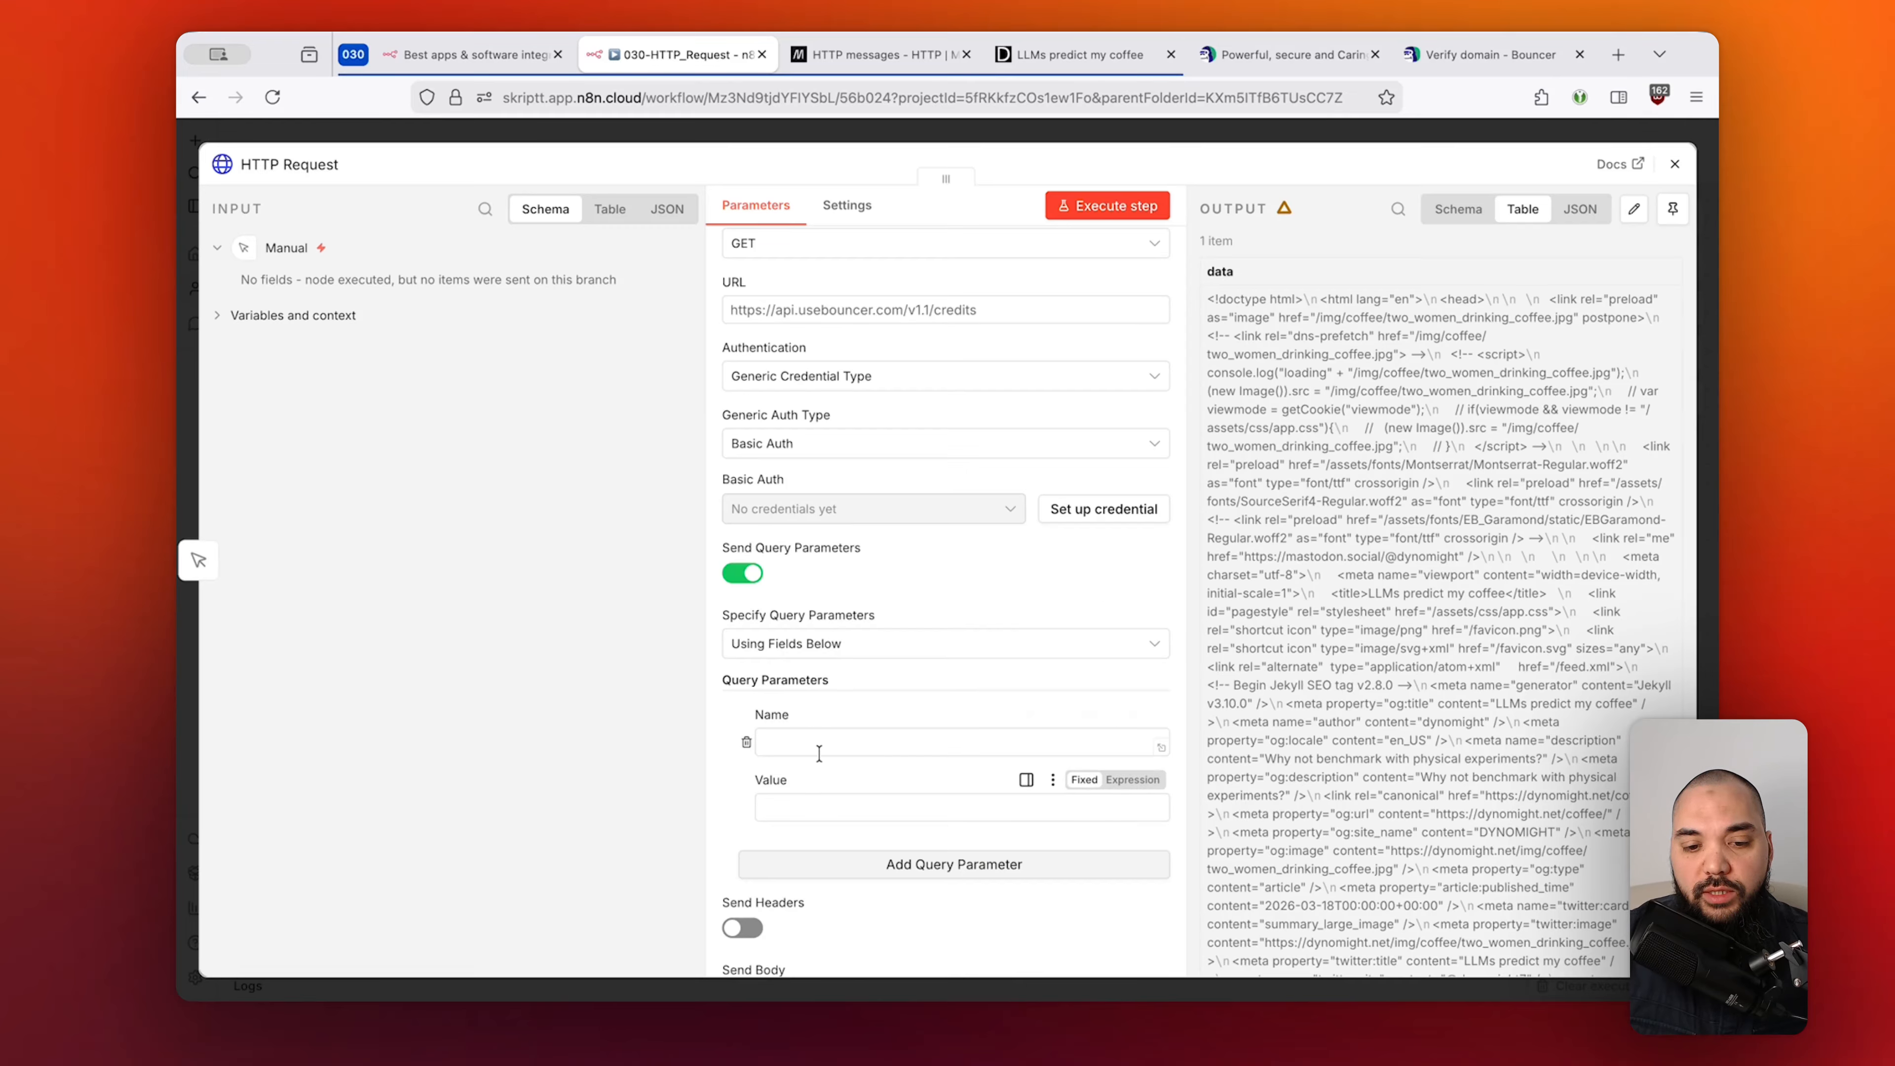
{"action": "left_click", "coordinate": [755, 575]}
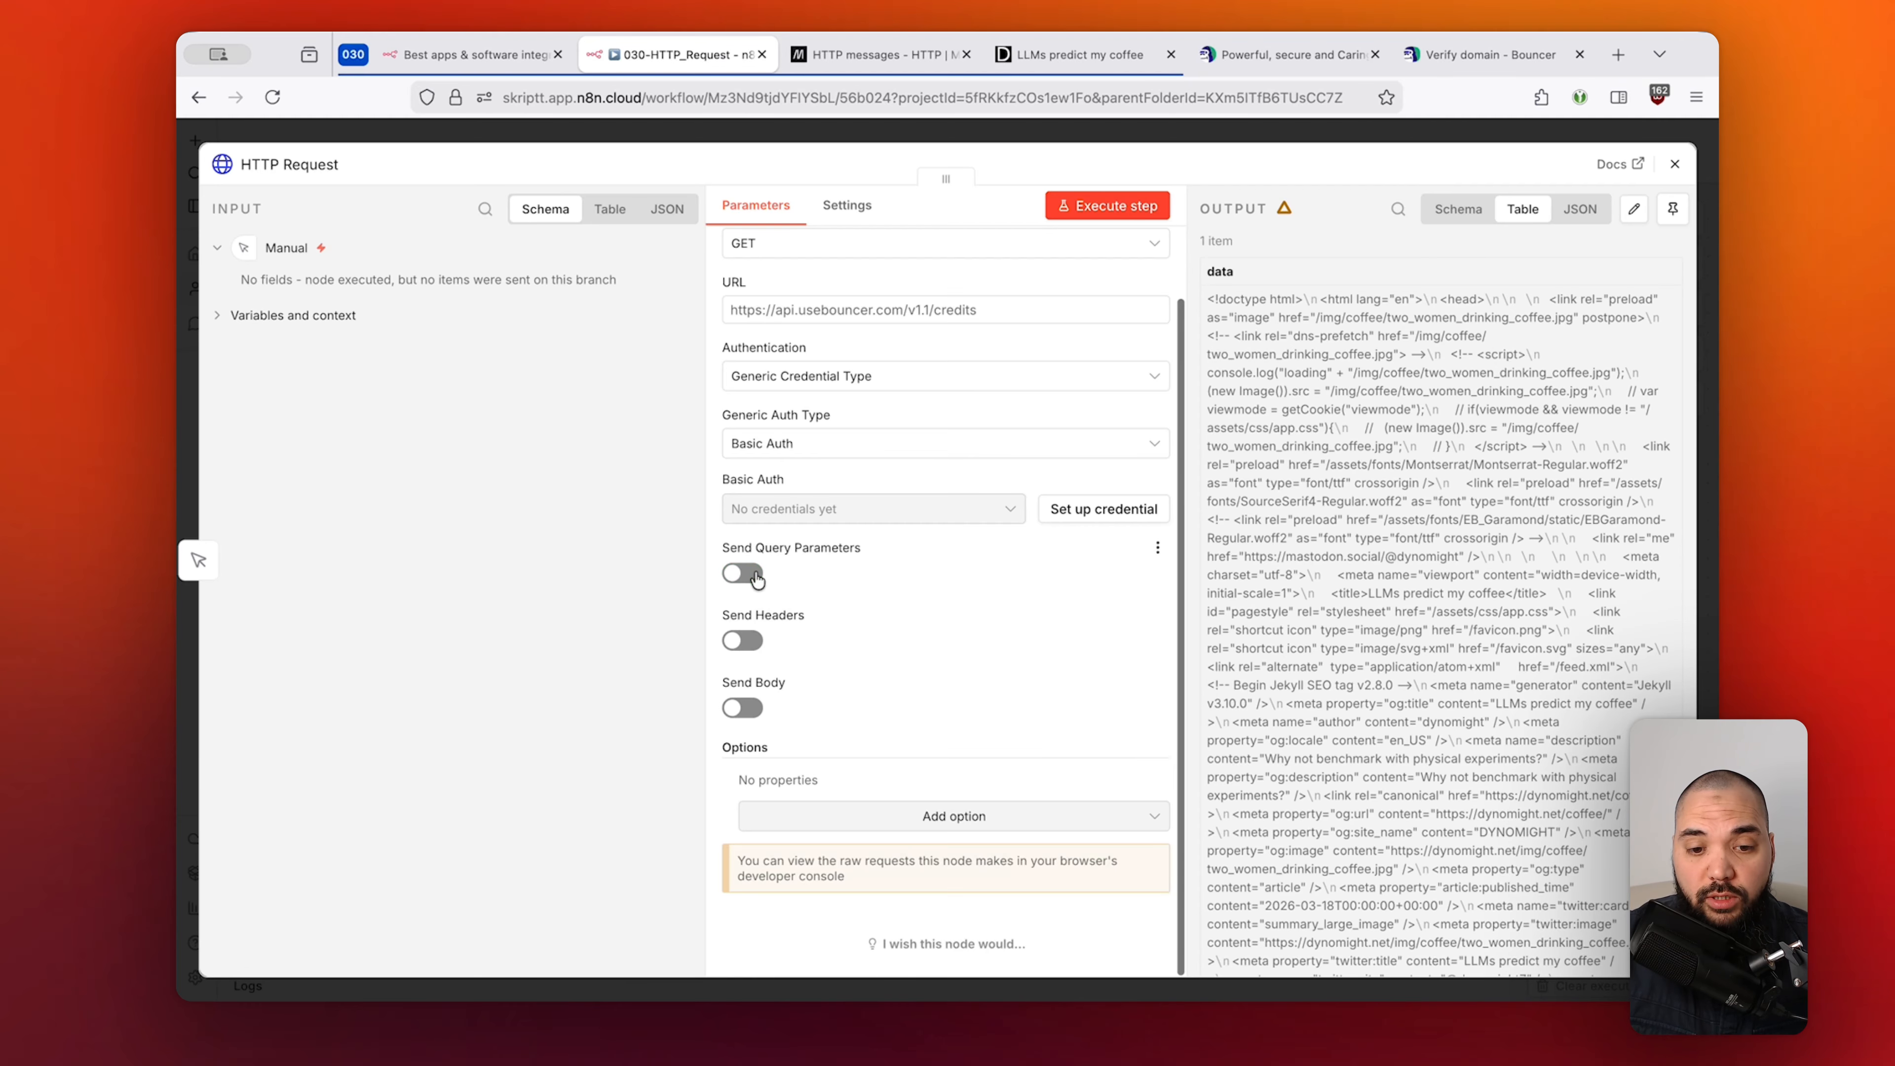
{"action": "left_click", "coordinate": [752, 647]}
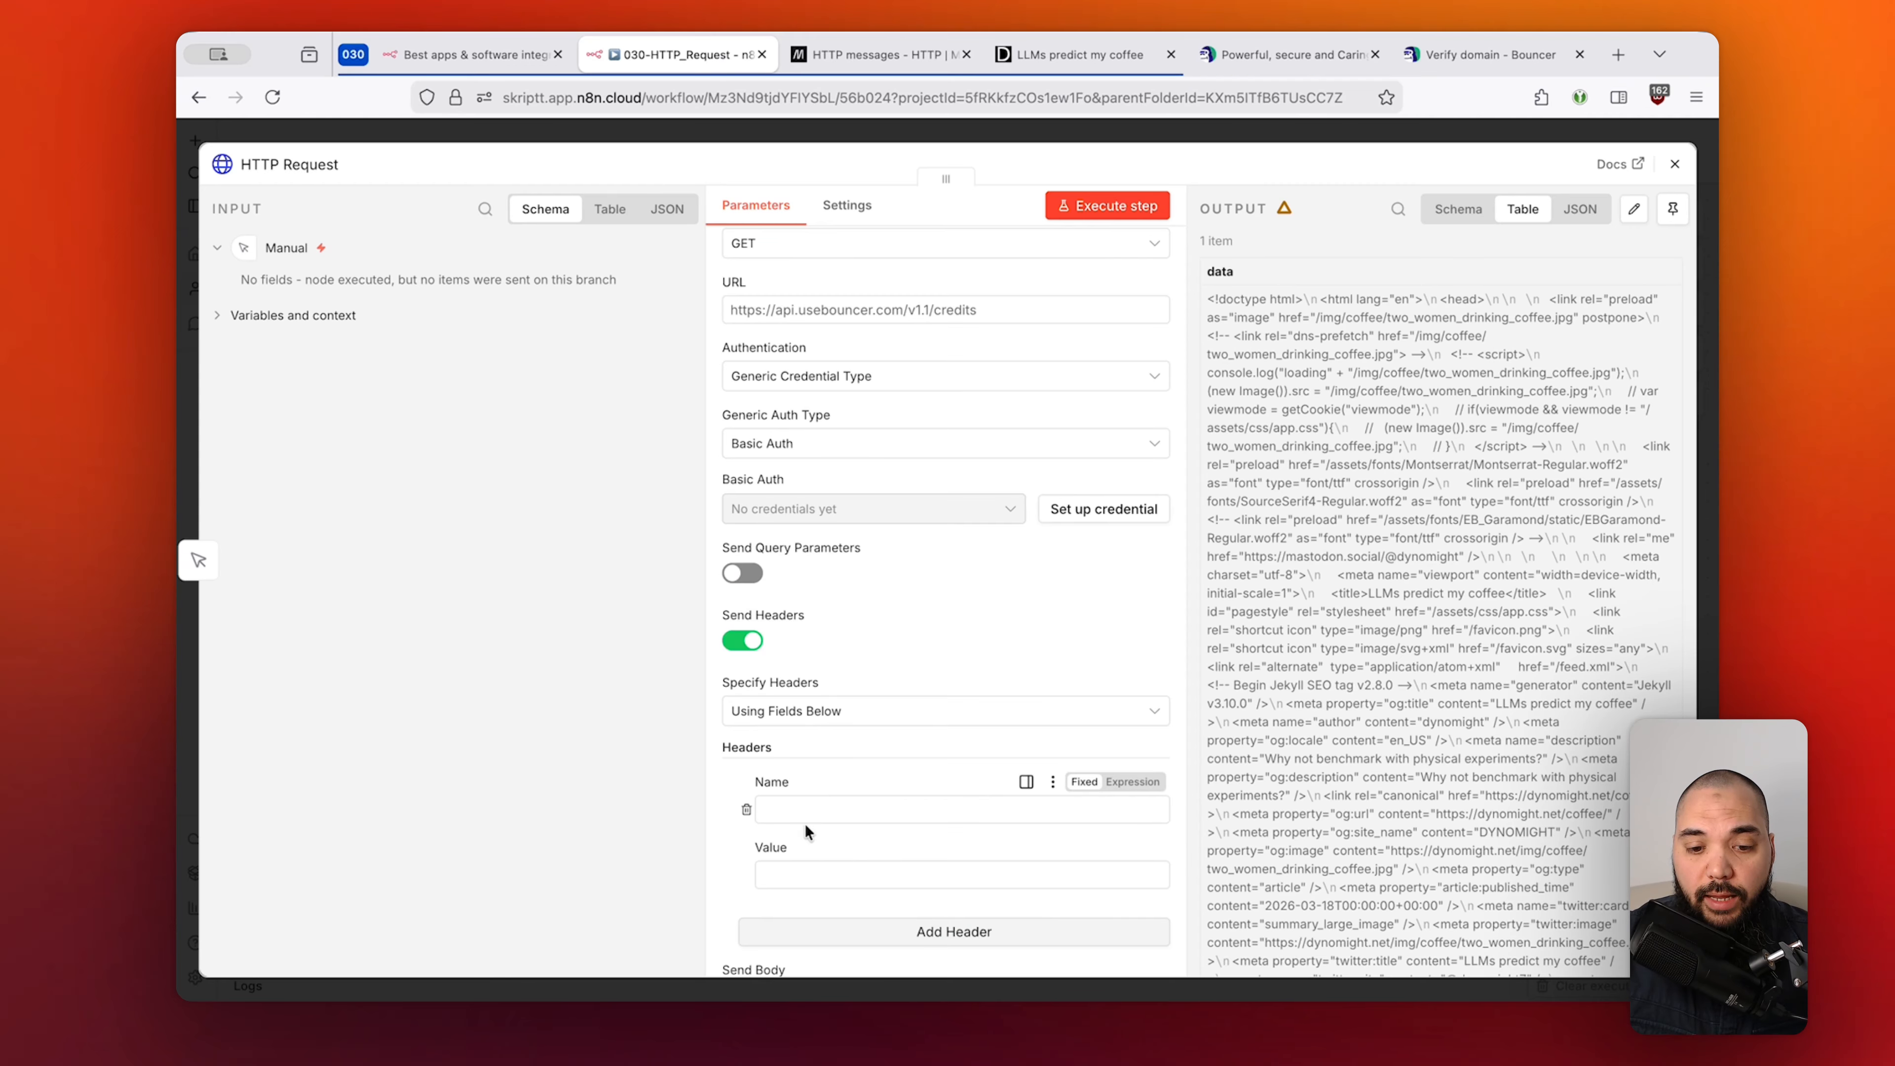
{"action": "left_click", "coordinate": [747, 642]}
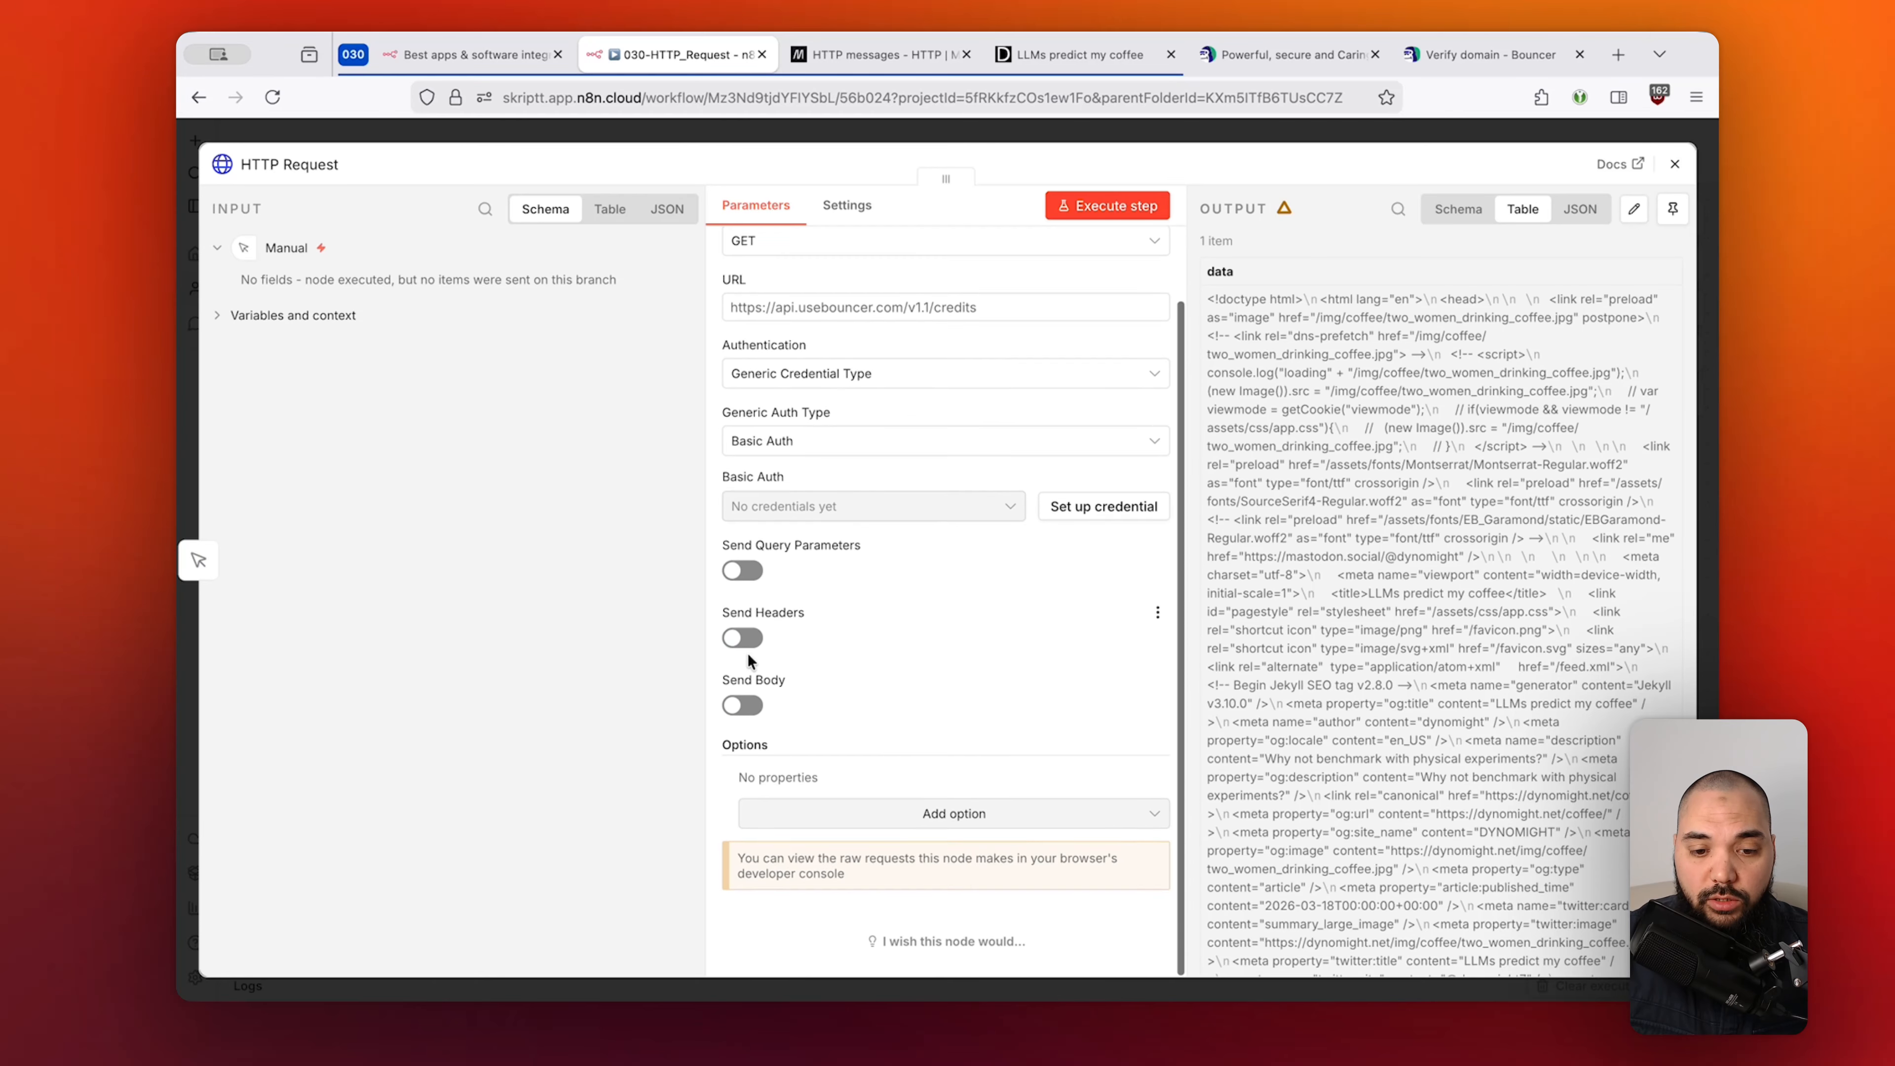
{"action": "left_click", "coordinate": [743, 705]}
{"action": "scroll", "coordinate": [746, 720], "scroll_direction": "down", "scroll_amount": 3}
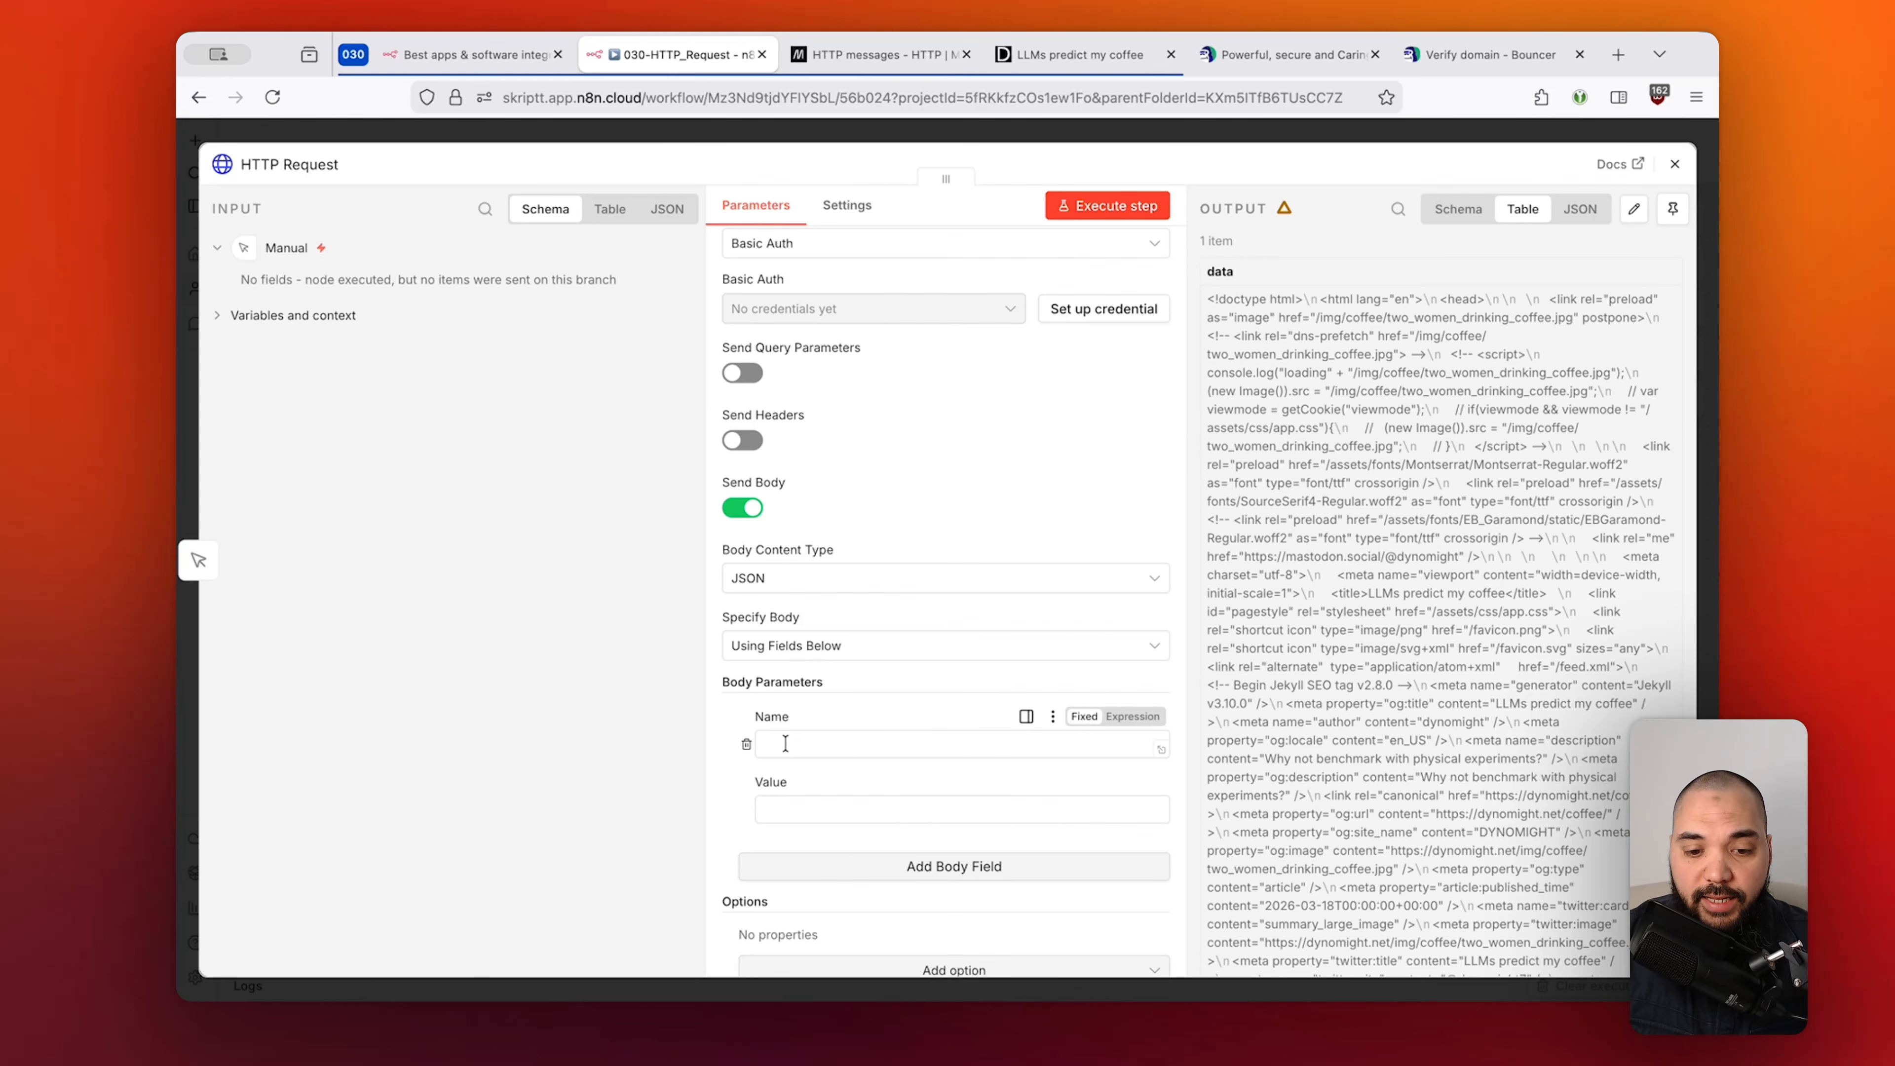
{"action": "left_click", "coordinate": [749, 511]}
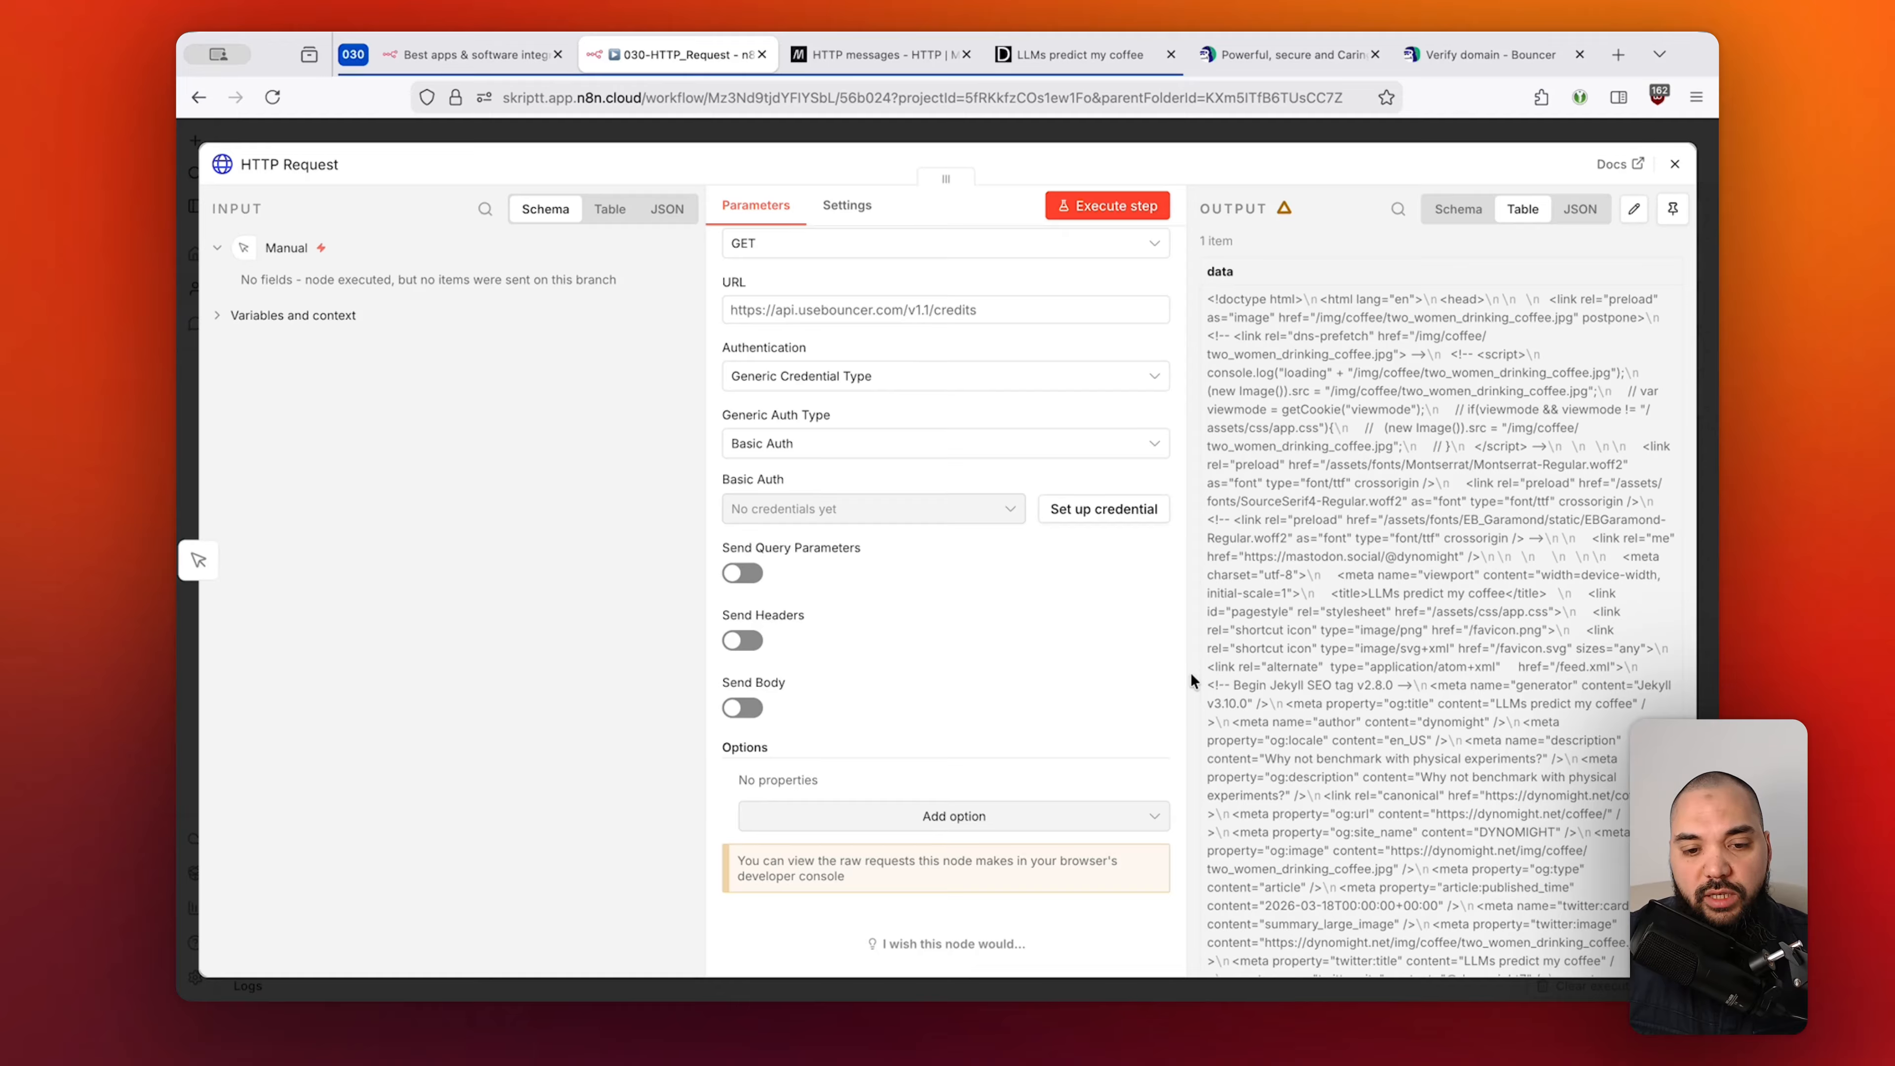
Enable Send Query Parameters and bring up Bouncer's Verify domain API reference.
{"action": "left_click", "coordinate": [1037, 536]}
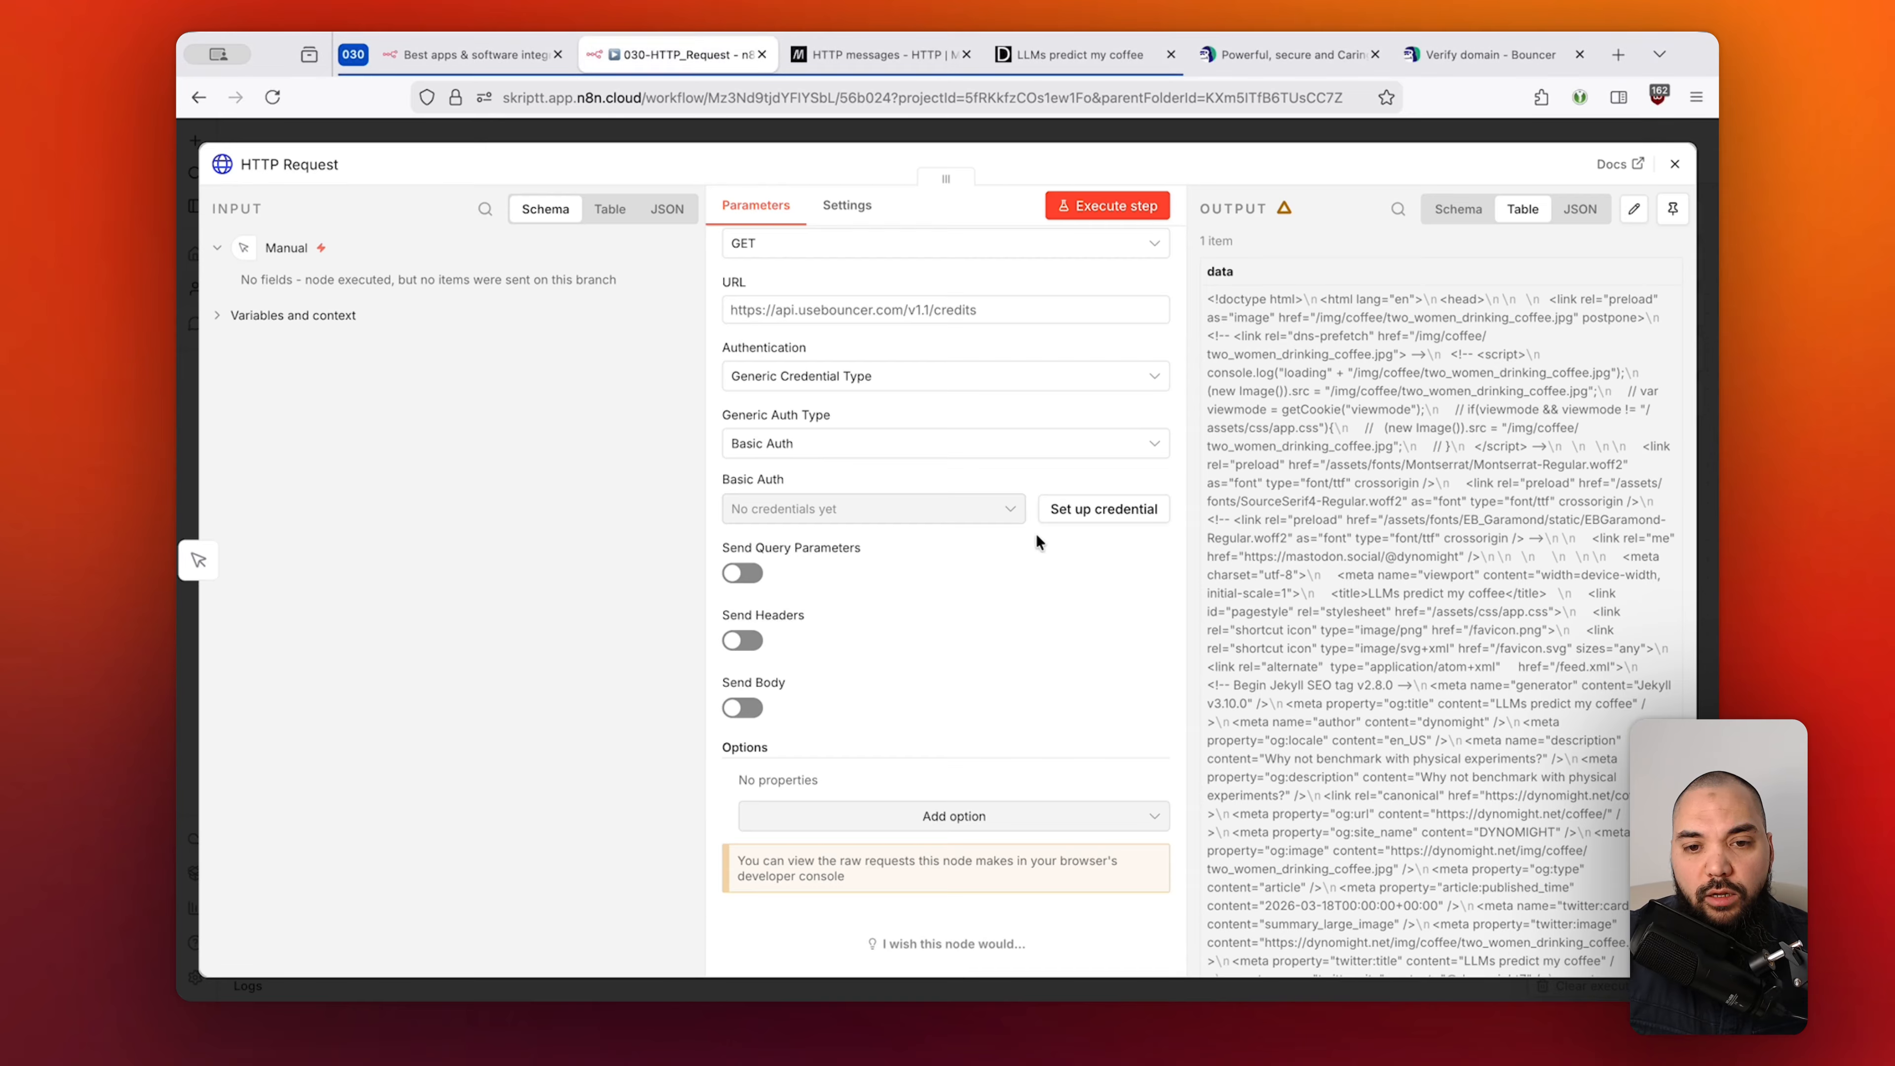
{"action": "left_click", "coordinate": [742, 574]}
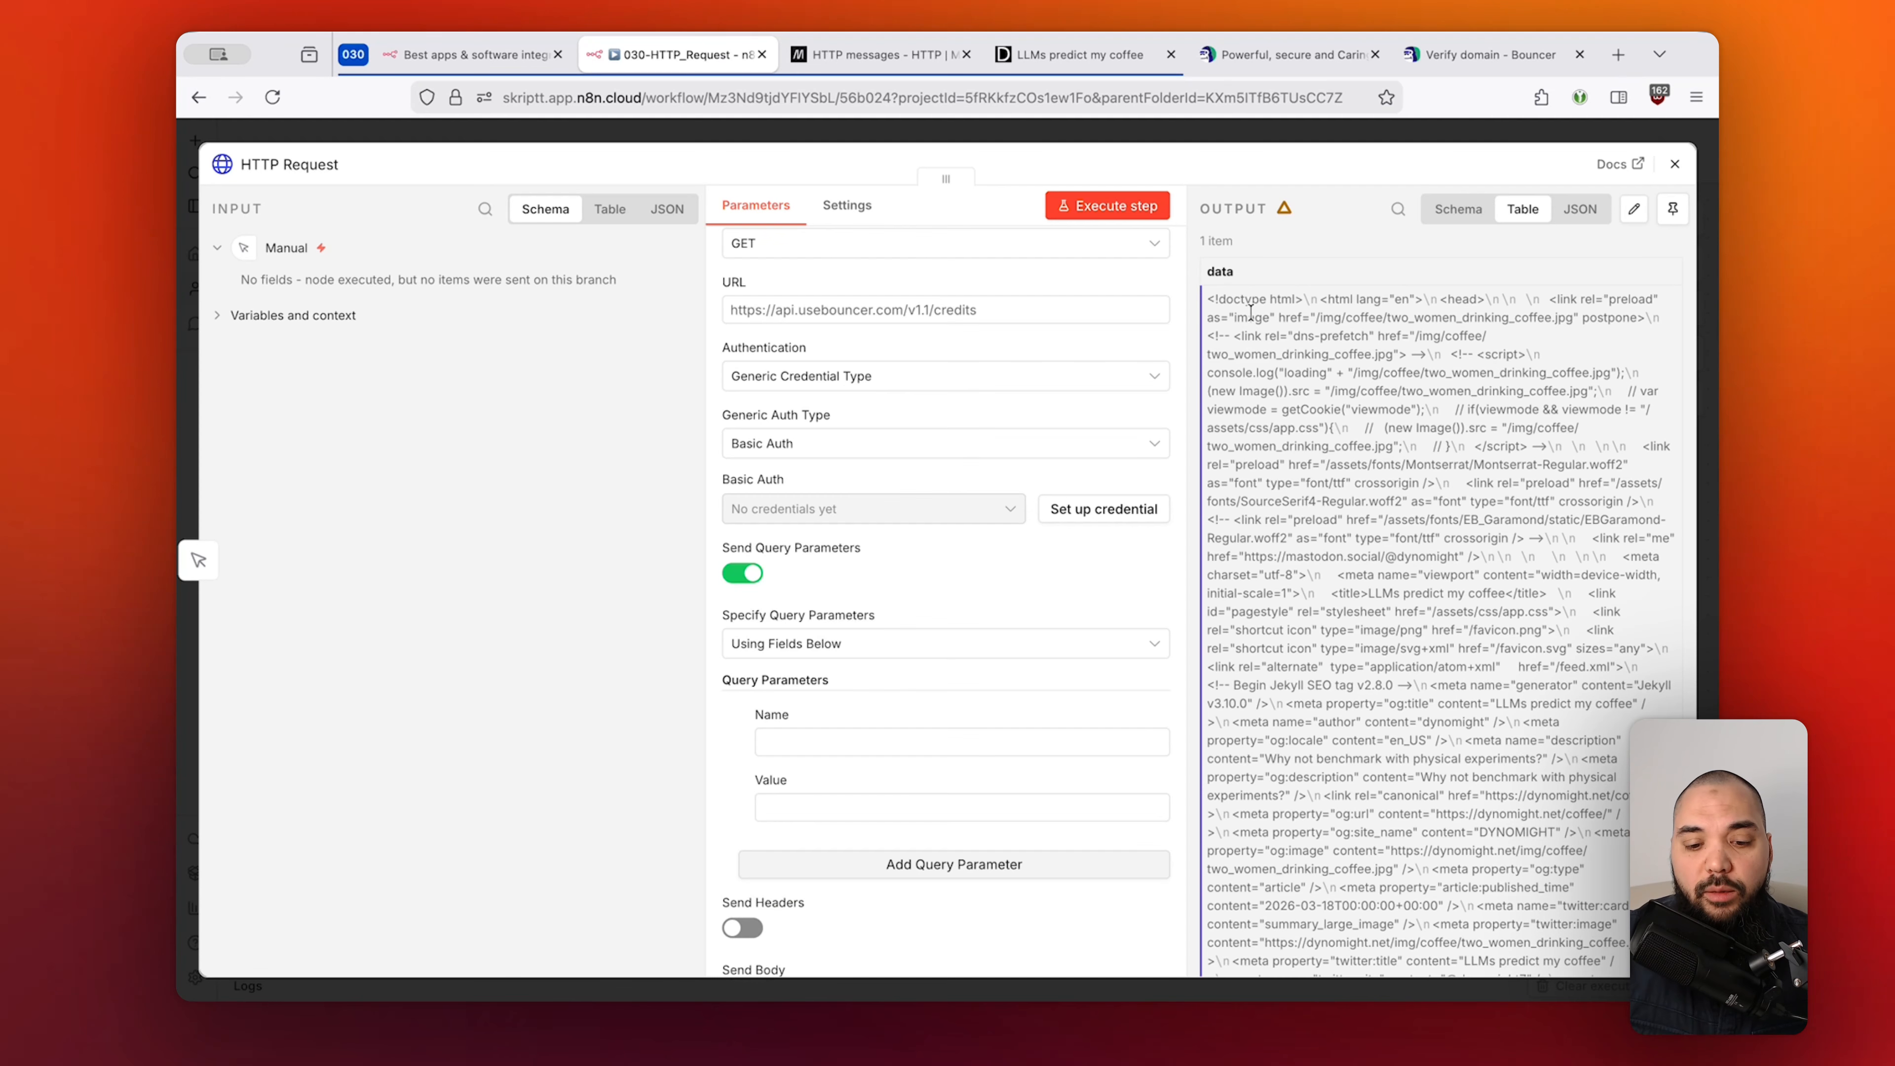
{"action": "left_click", "coordinate": [1422, 52]}
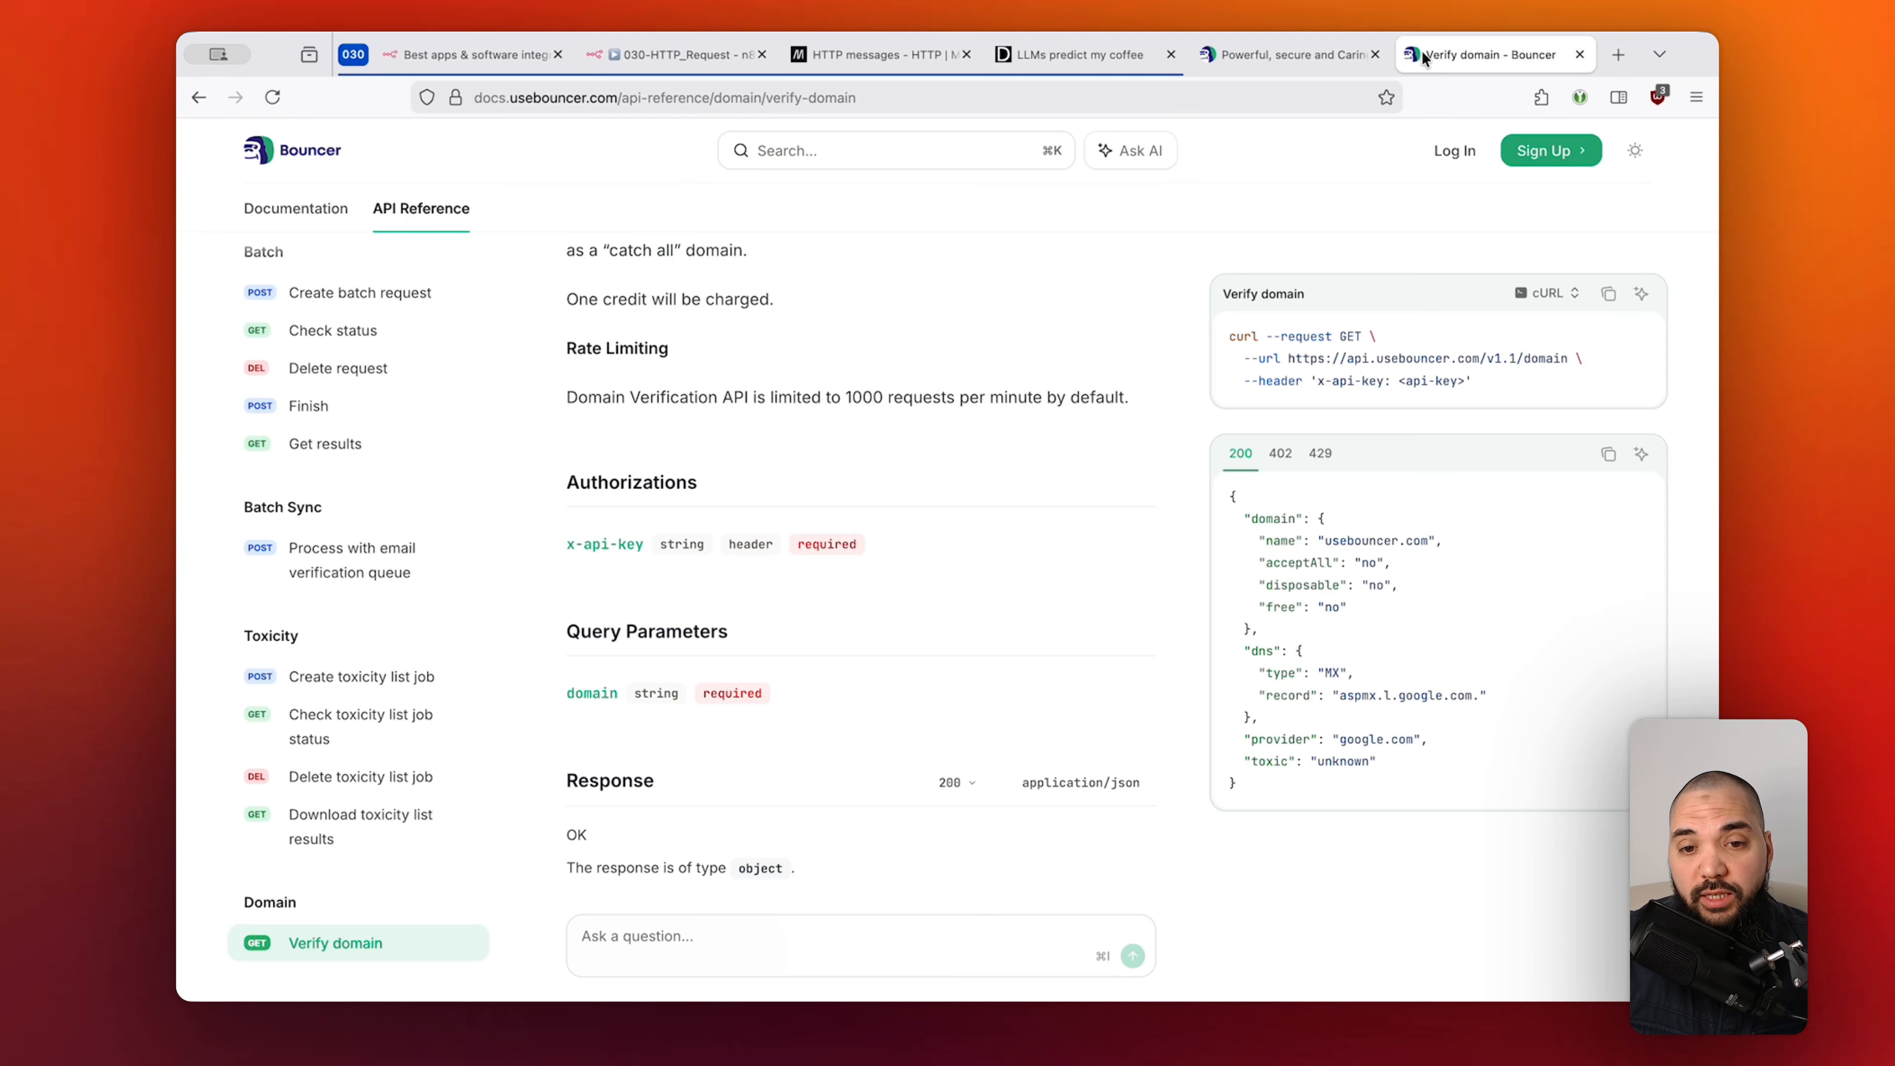
Append ? to the Bouncer docs page address, then return to the n8n HTTP Request node.
{"action": "left_click", "coordinate": [1055, 94]}
{"action": "left_click", "coordinate": [1079, 99]}
{"action": "type", "text": "?"}
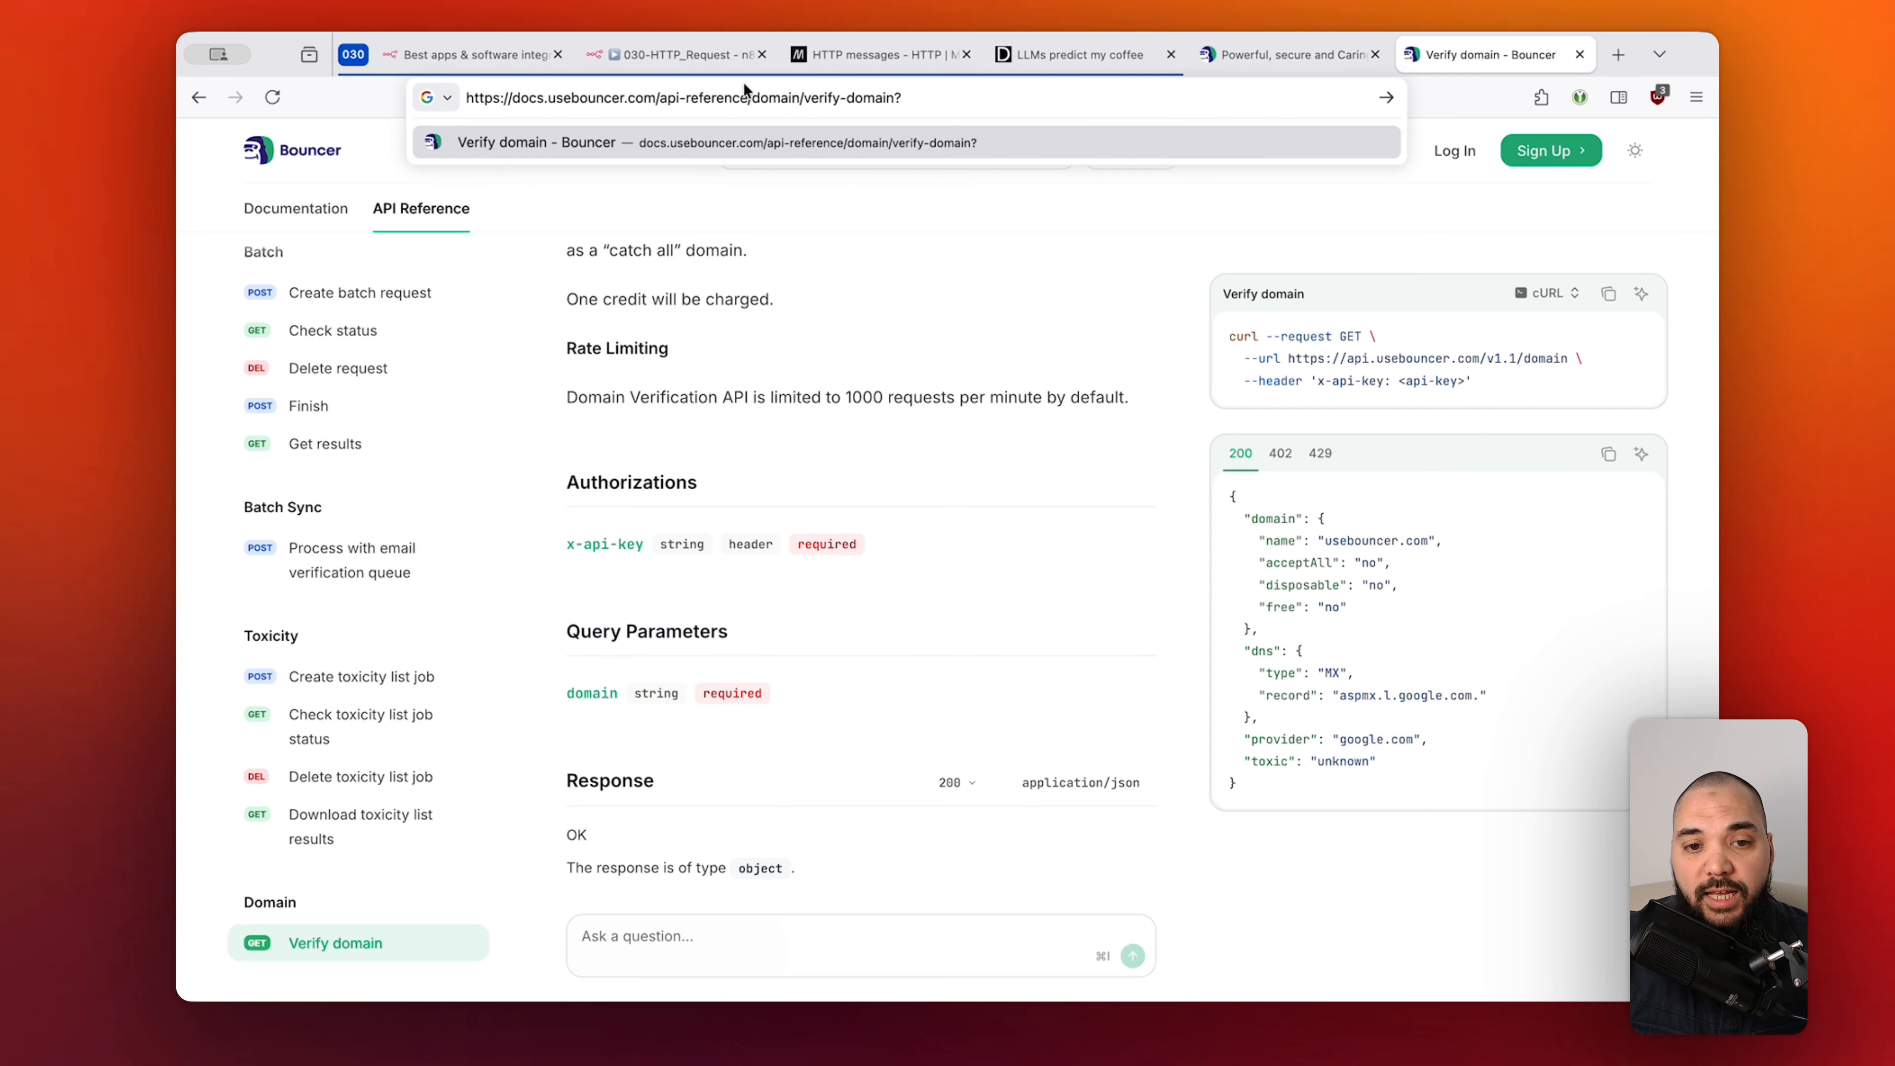
{"action": "left_click", "coordinate": [680, 55]}
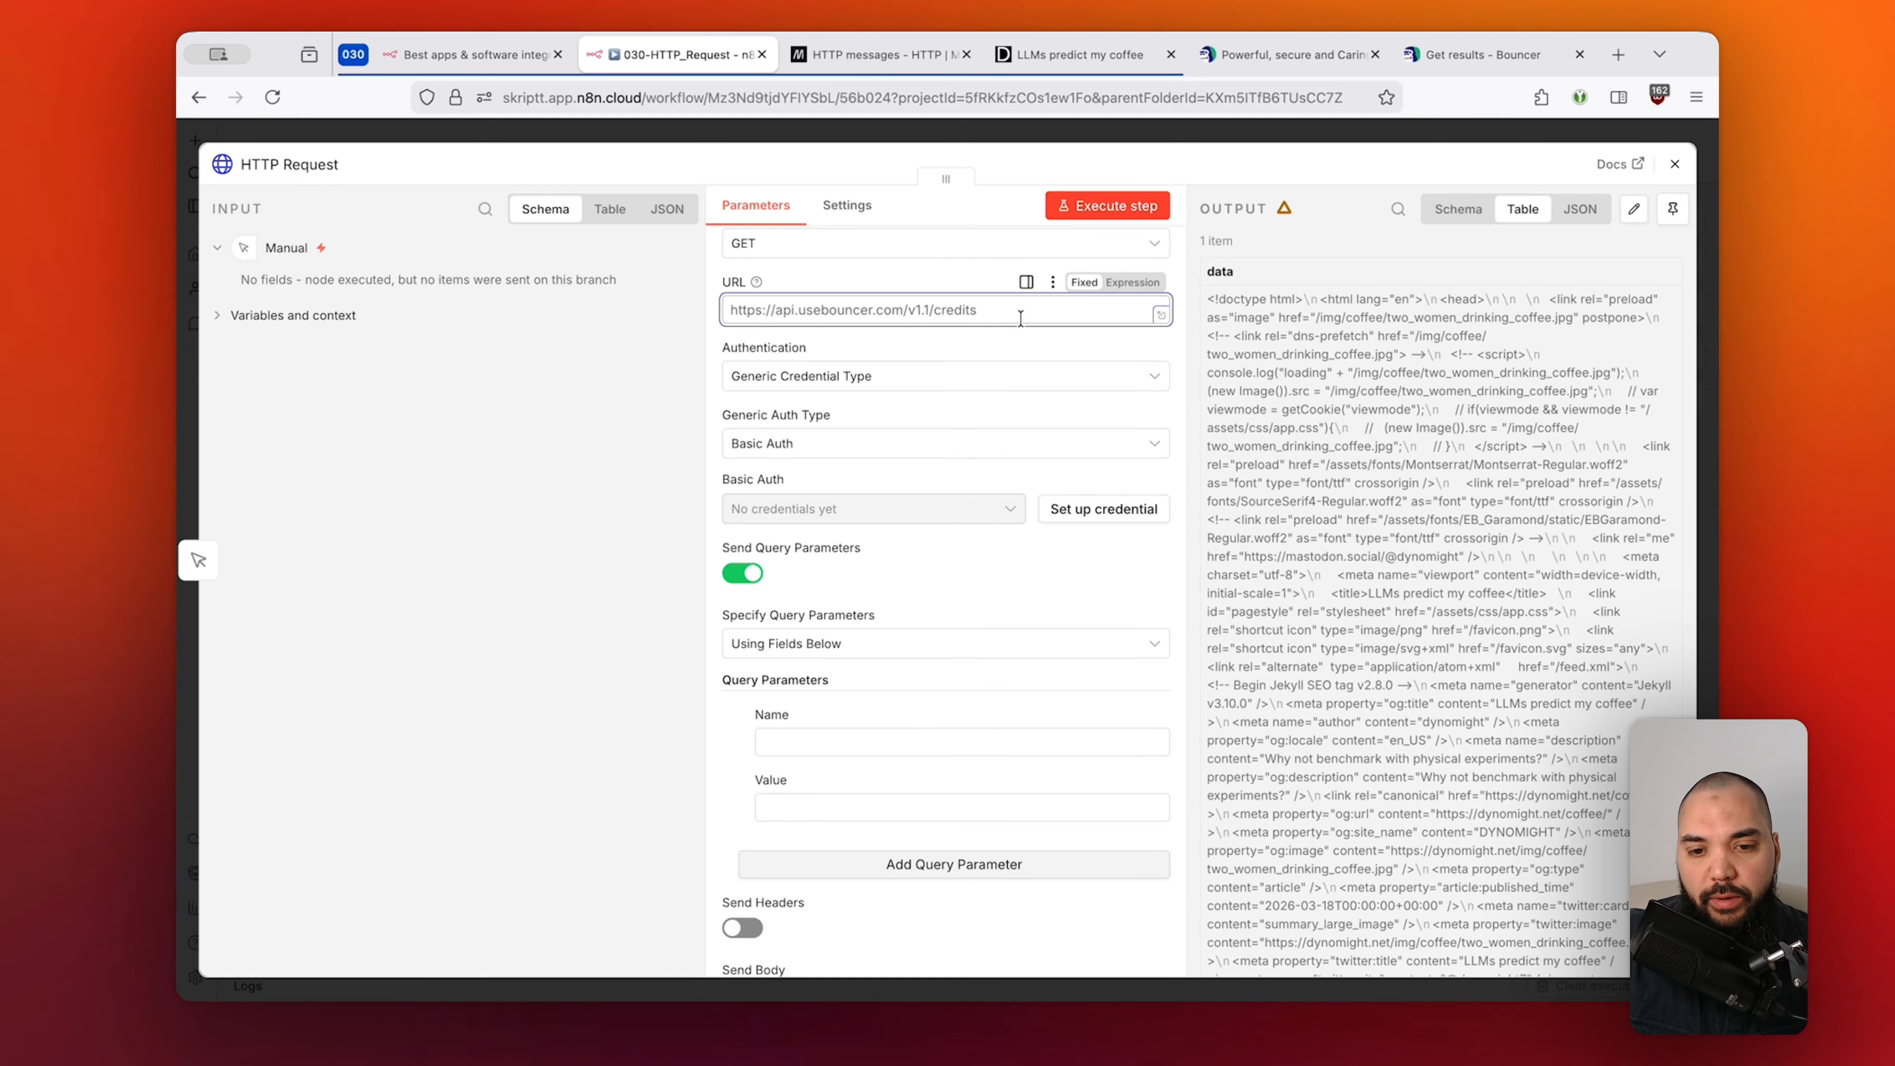
Append ?key=value to the credits URL and rewrite it as ?status=done.
{"action": "key", "text": "super+a"}
{"action": "type", "text": "https://api.usebouncer.com/v1.1/credits"}
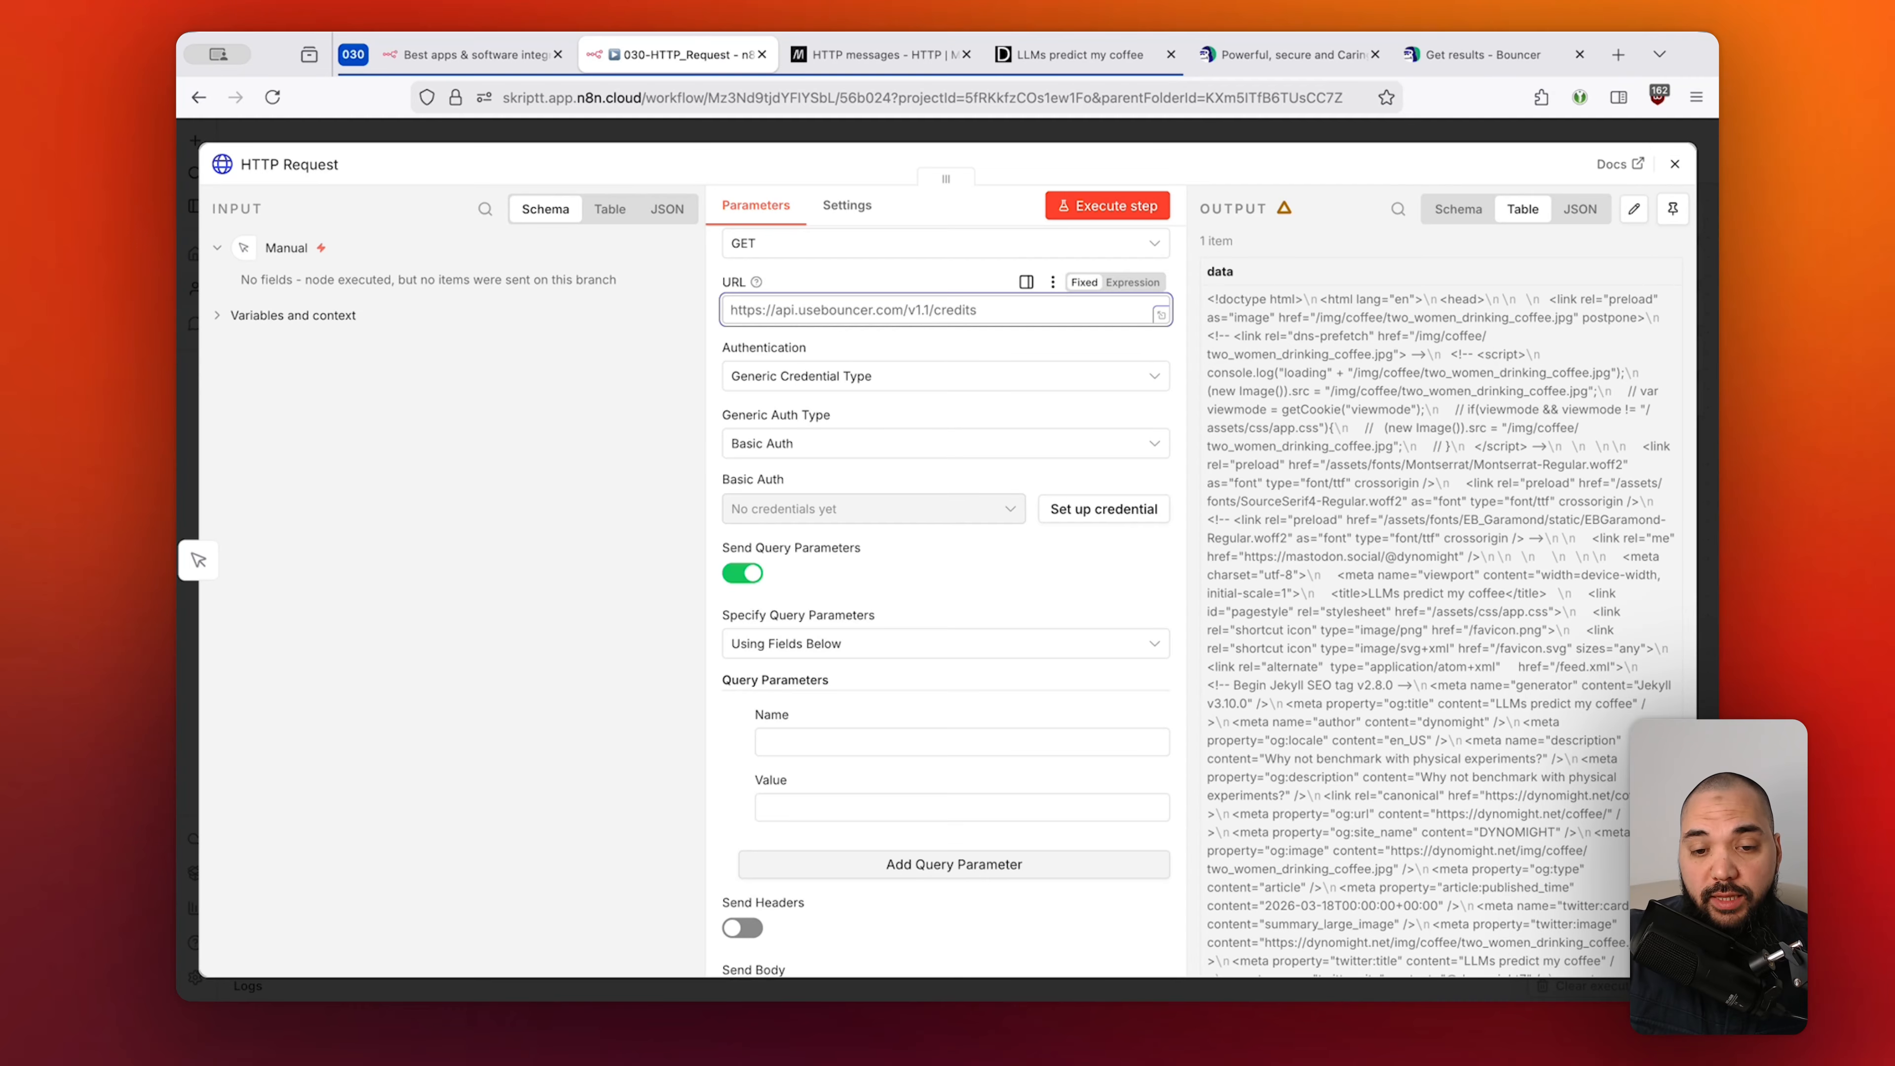
{"action": "type", "text": "?"}
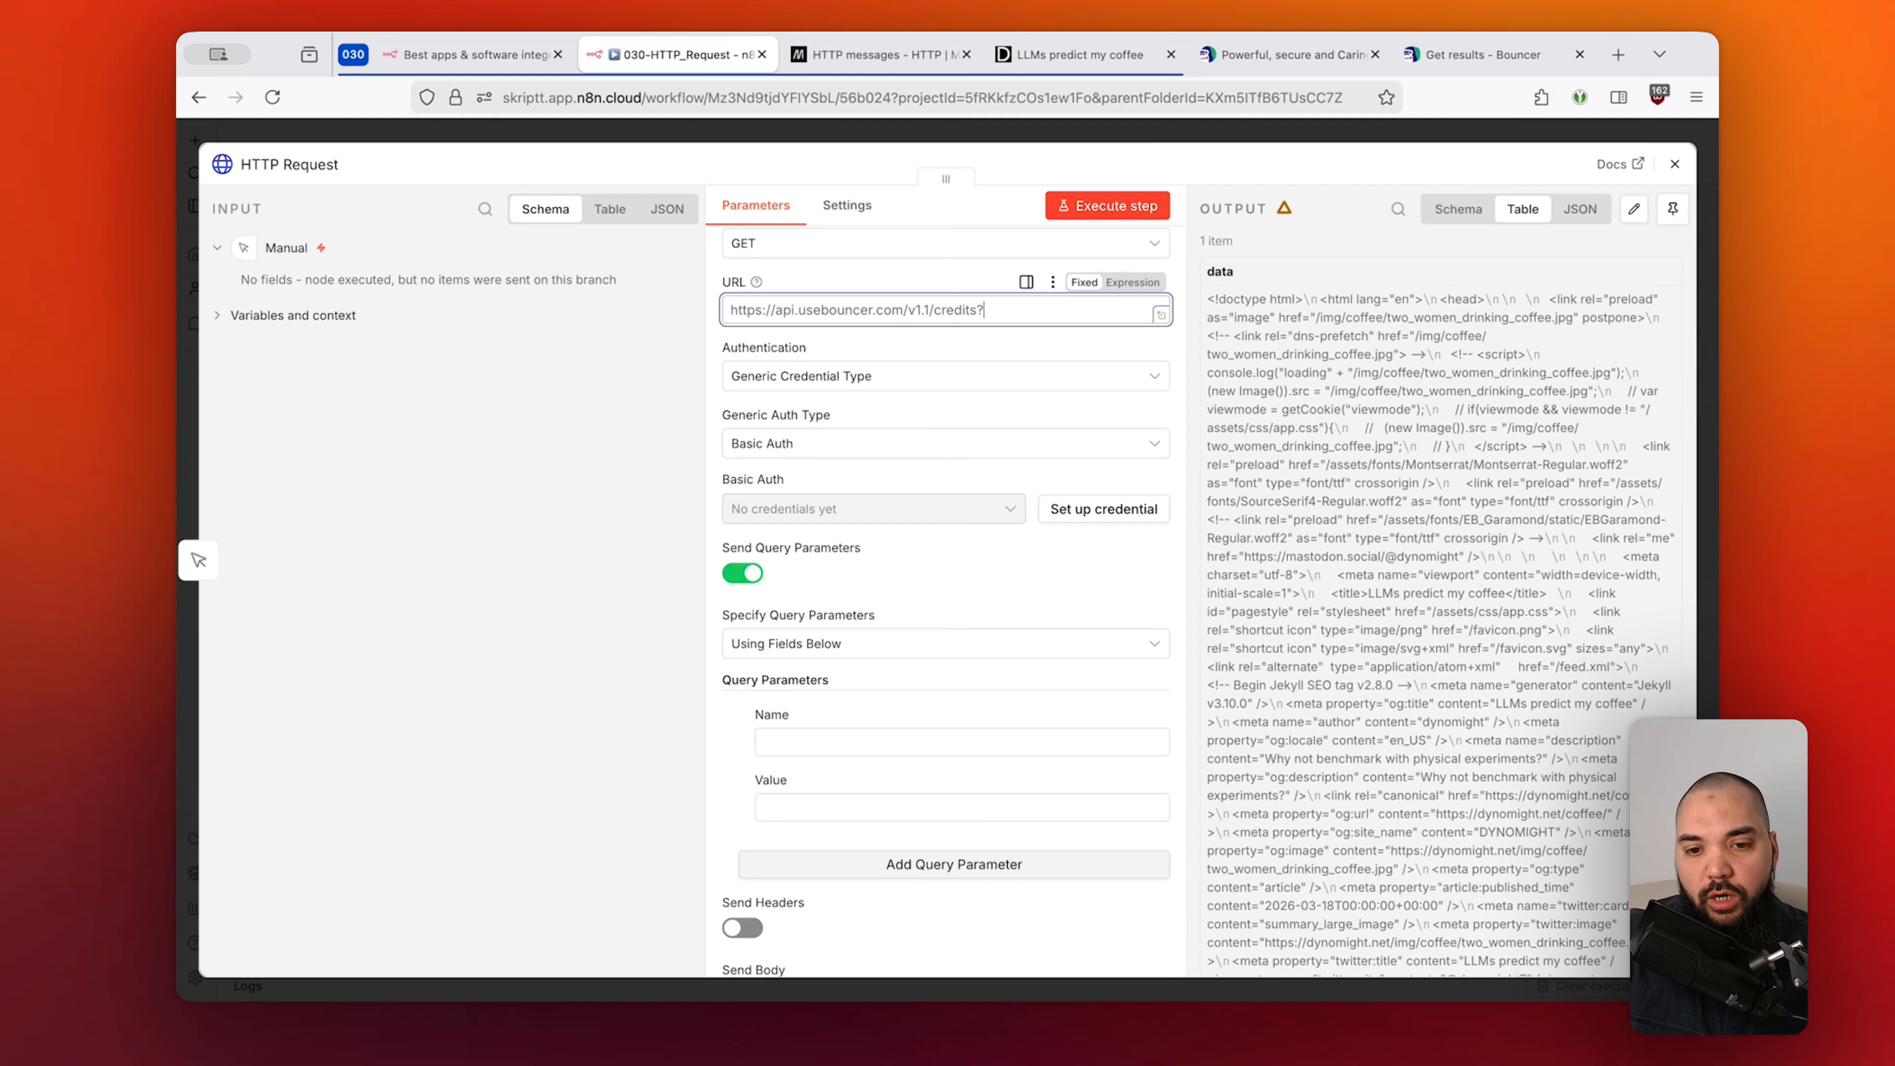
{"action": "type", "text": "key="}
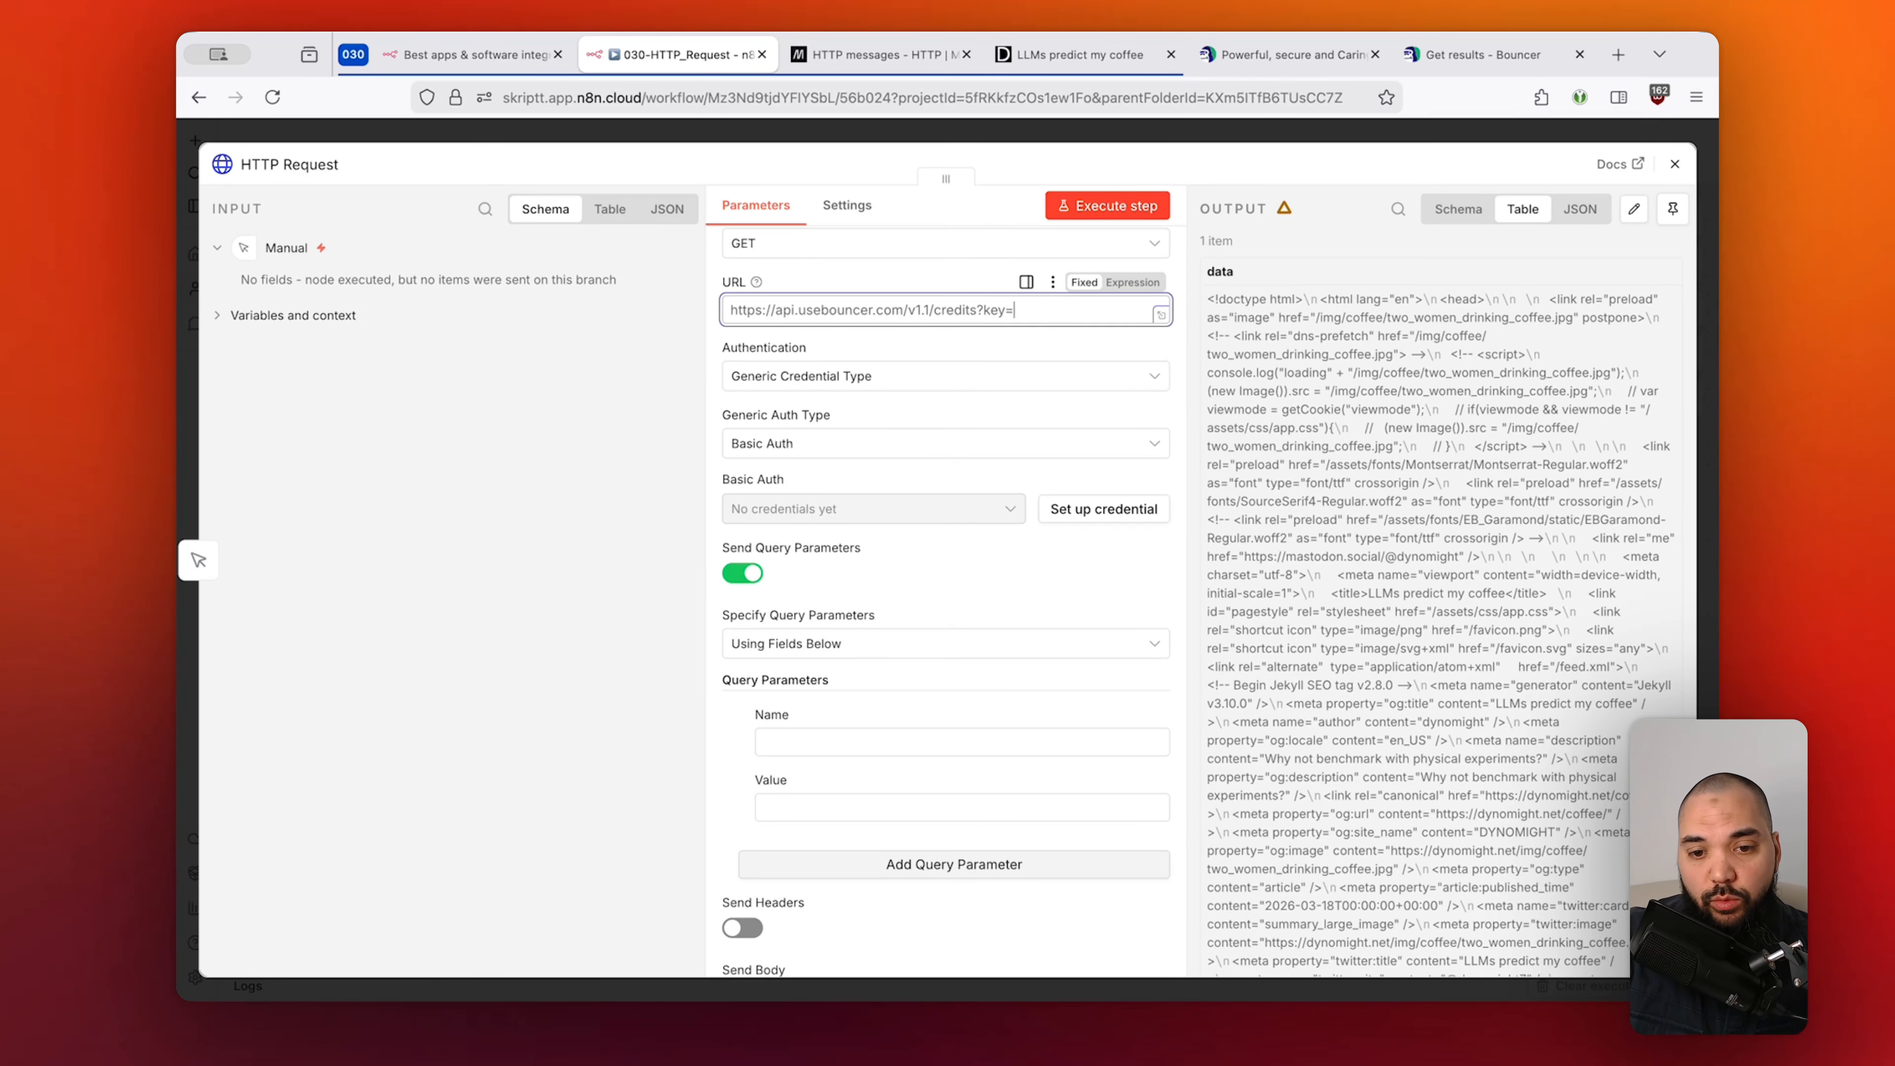
{"action": "type", "text": "value"}
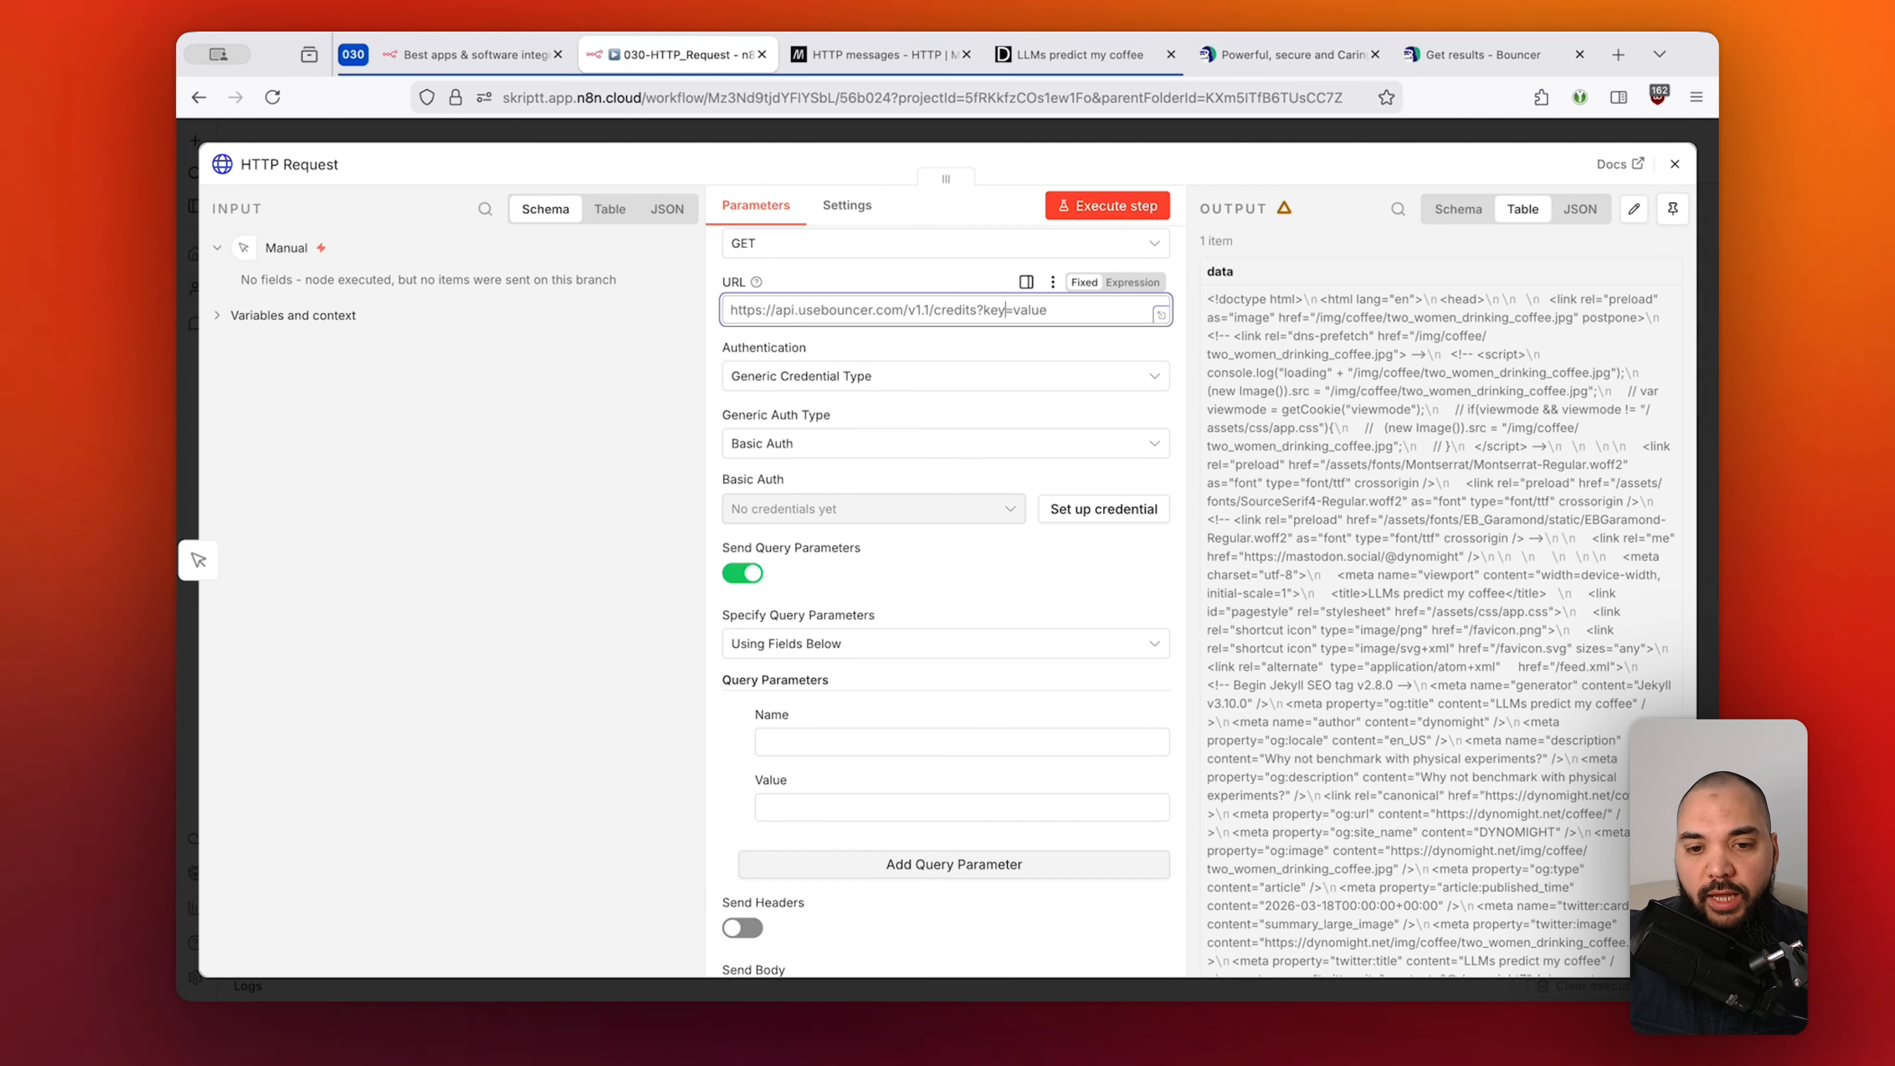
{"action": "double_click", "coordinate": [1004, 310]}
{"action": "type", "text": "filter"}
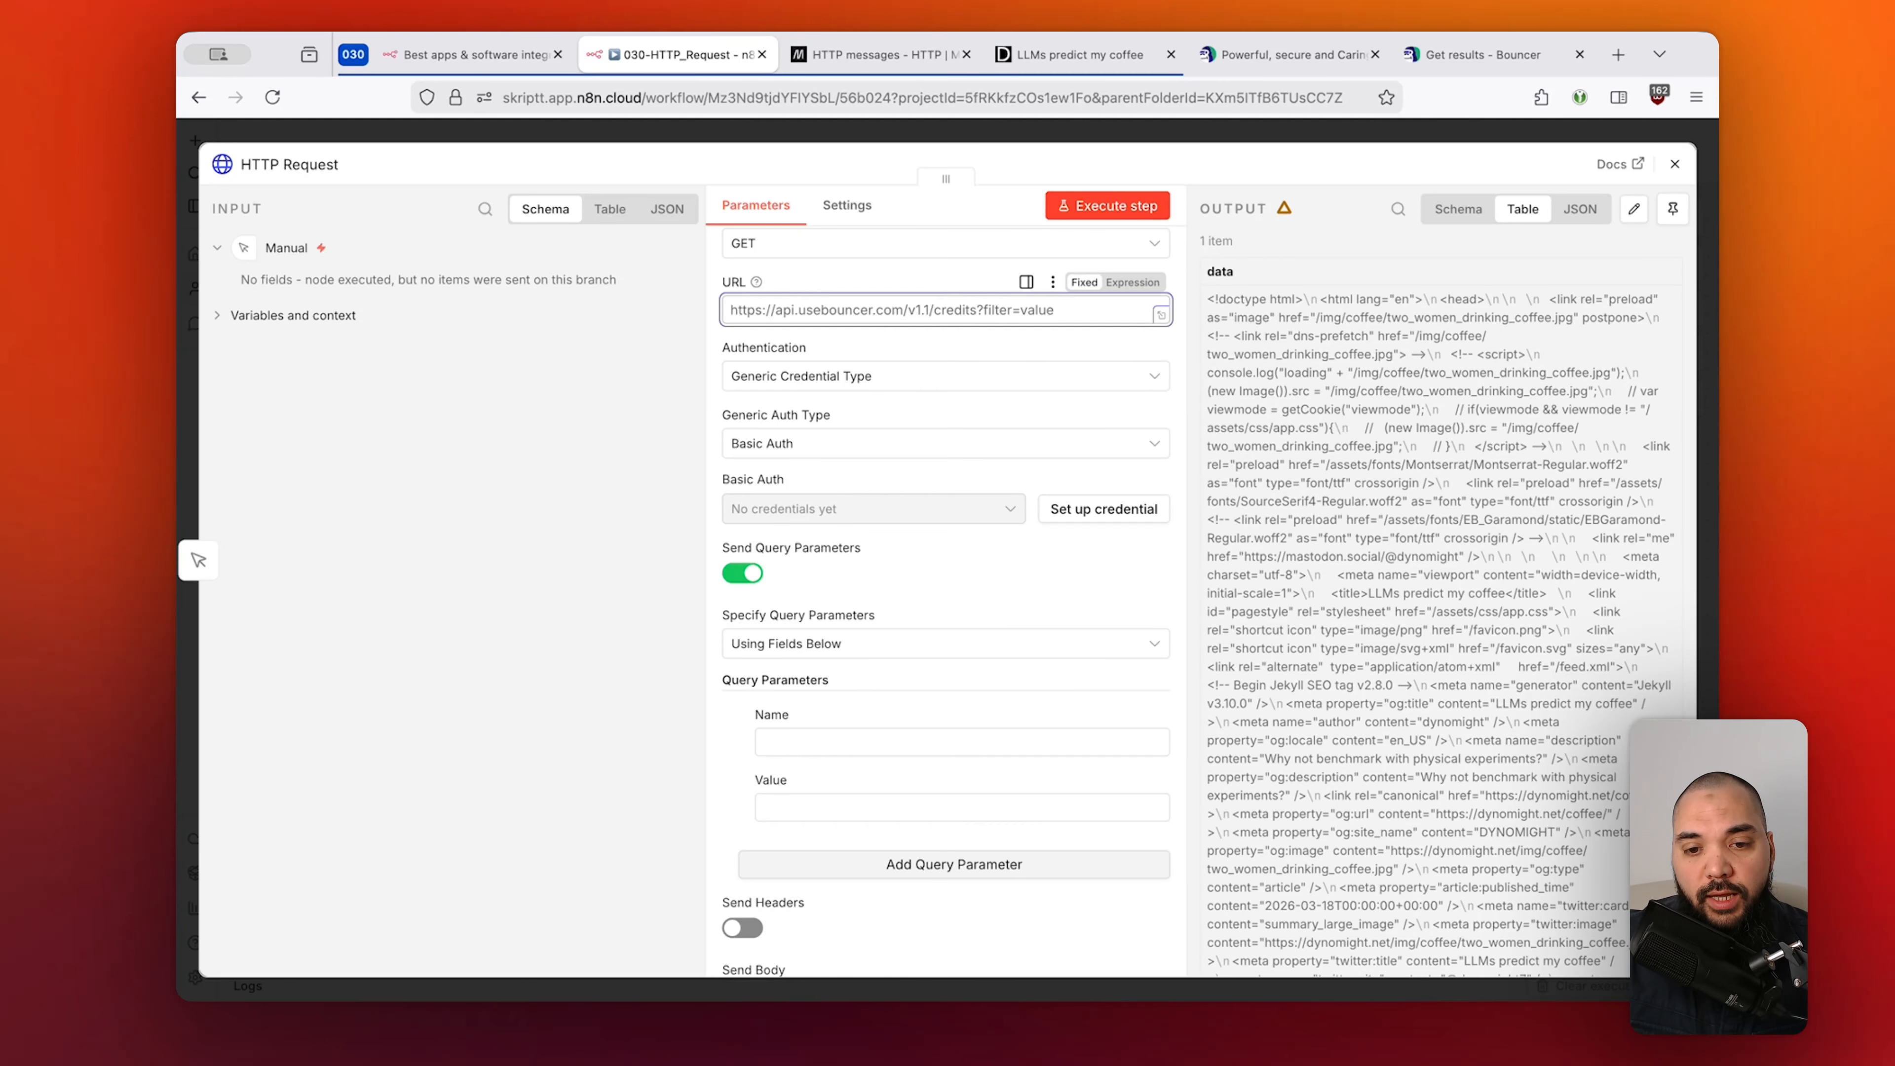
{"action": "key", "text": "alt+shift+Left"}
{"action": "type", "text": "status"}
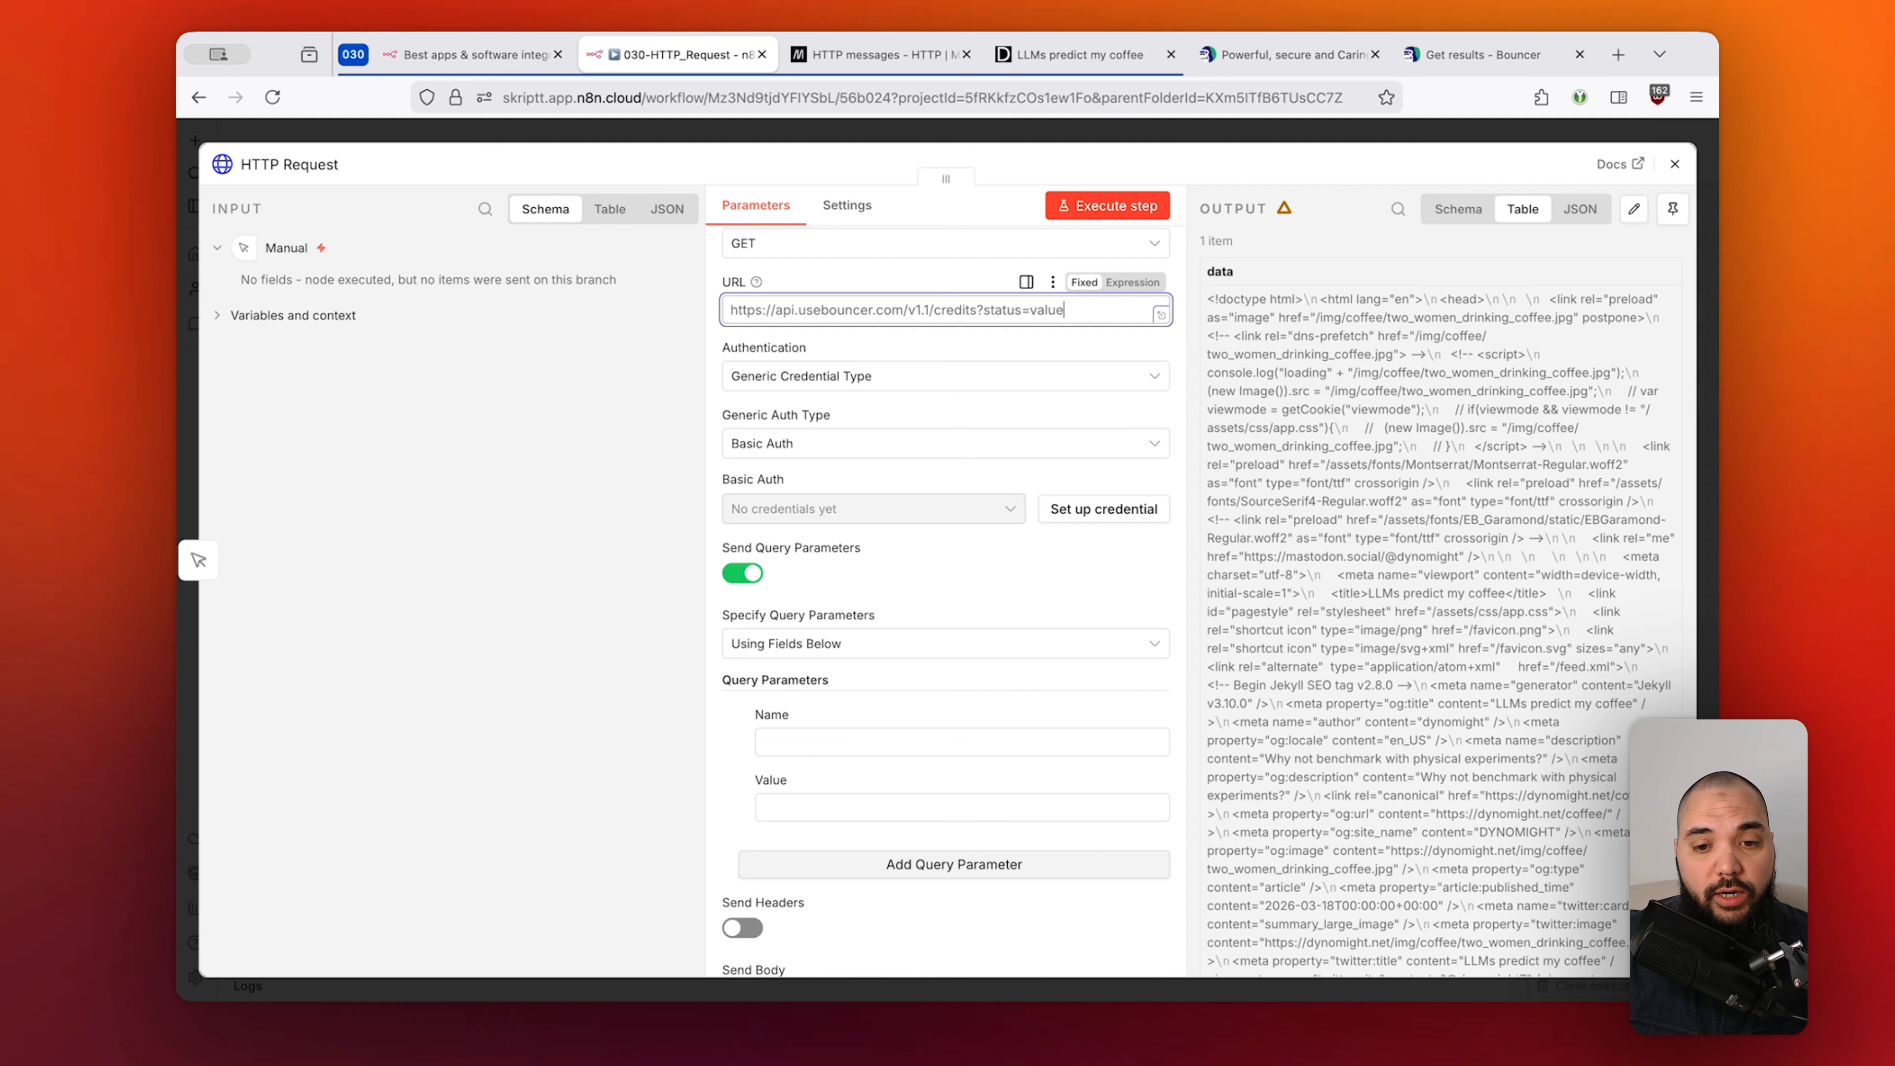
{"action": "key", "text": "alt+shift+Left"}
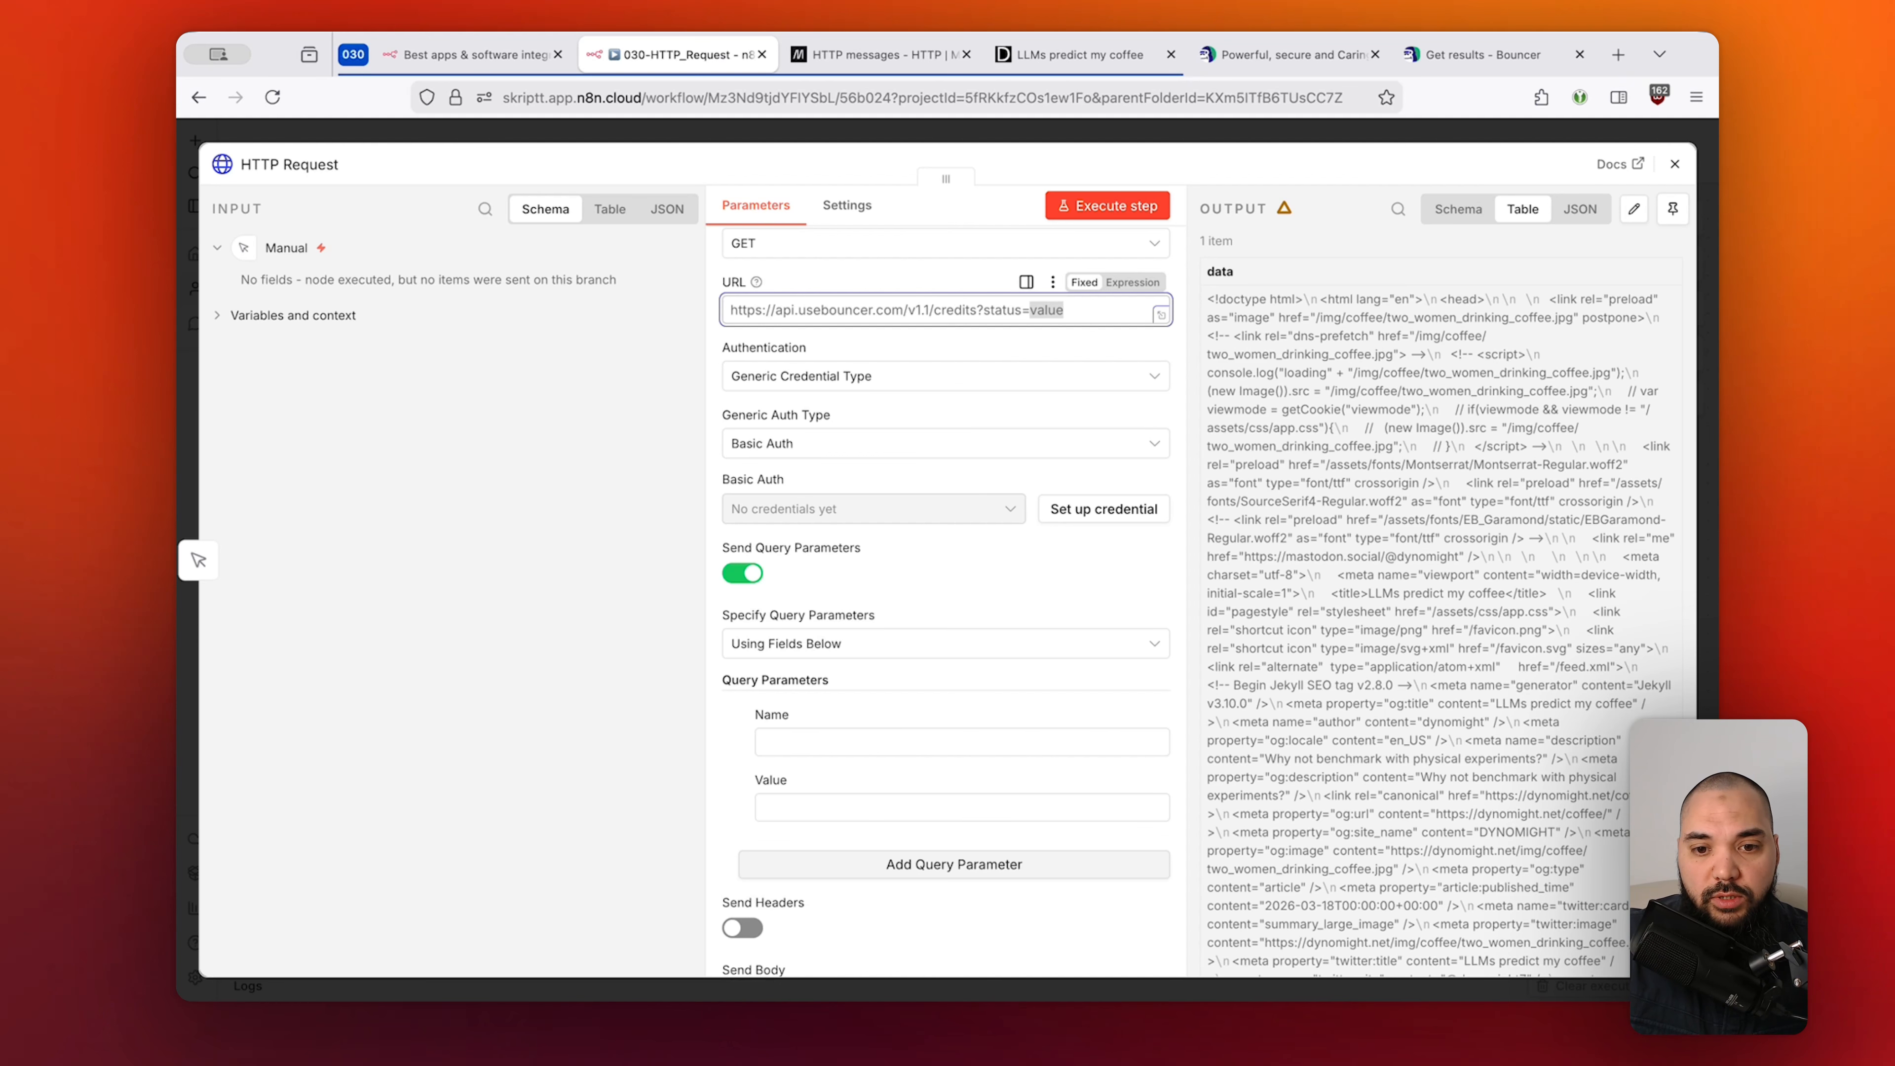
{"action": "type", "text": "done"}
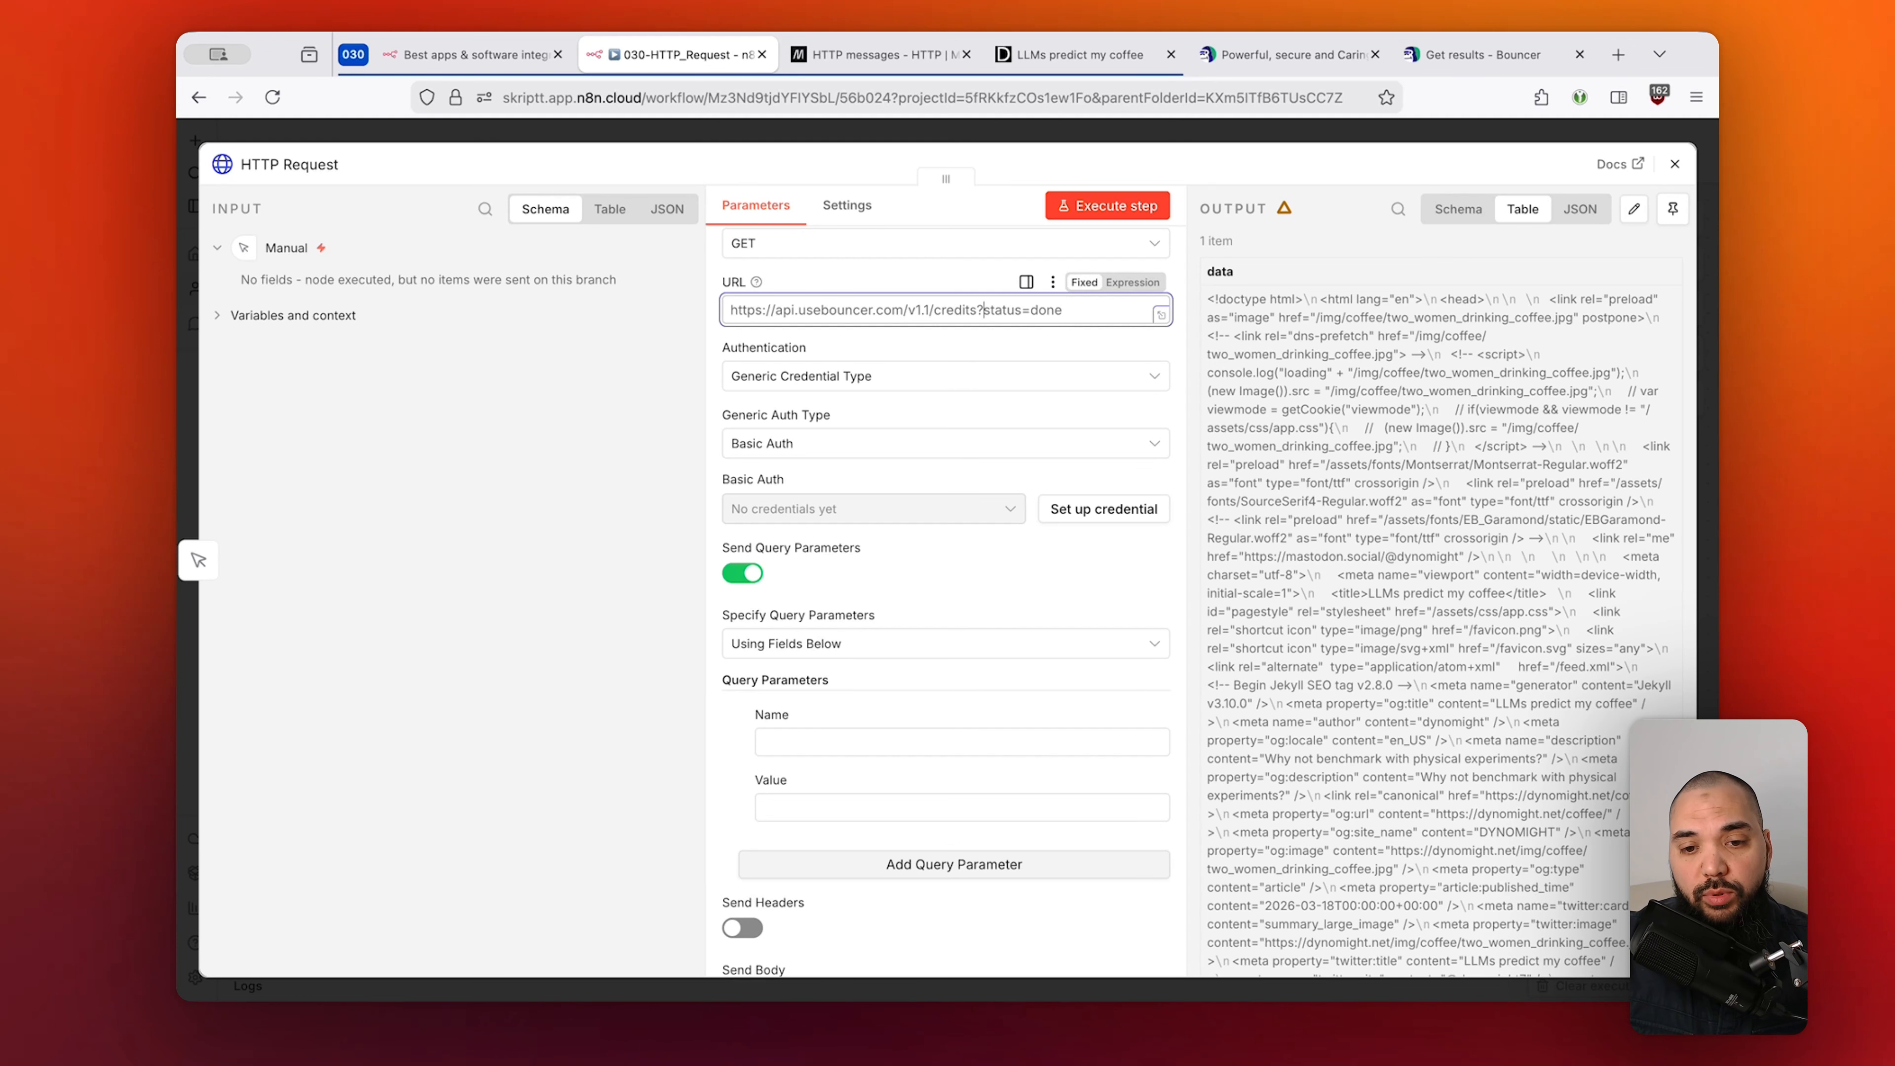
Select the status and done words within the URL's query string.
{"action": "key", "text": "shift+Right"}
{"action": "key", "text": "Right"}
{"action": "key", "text": "alt+shift+Right"}
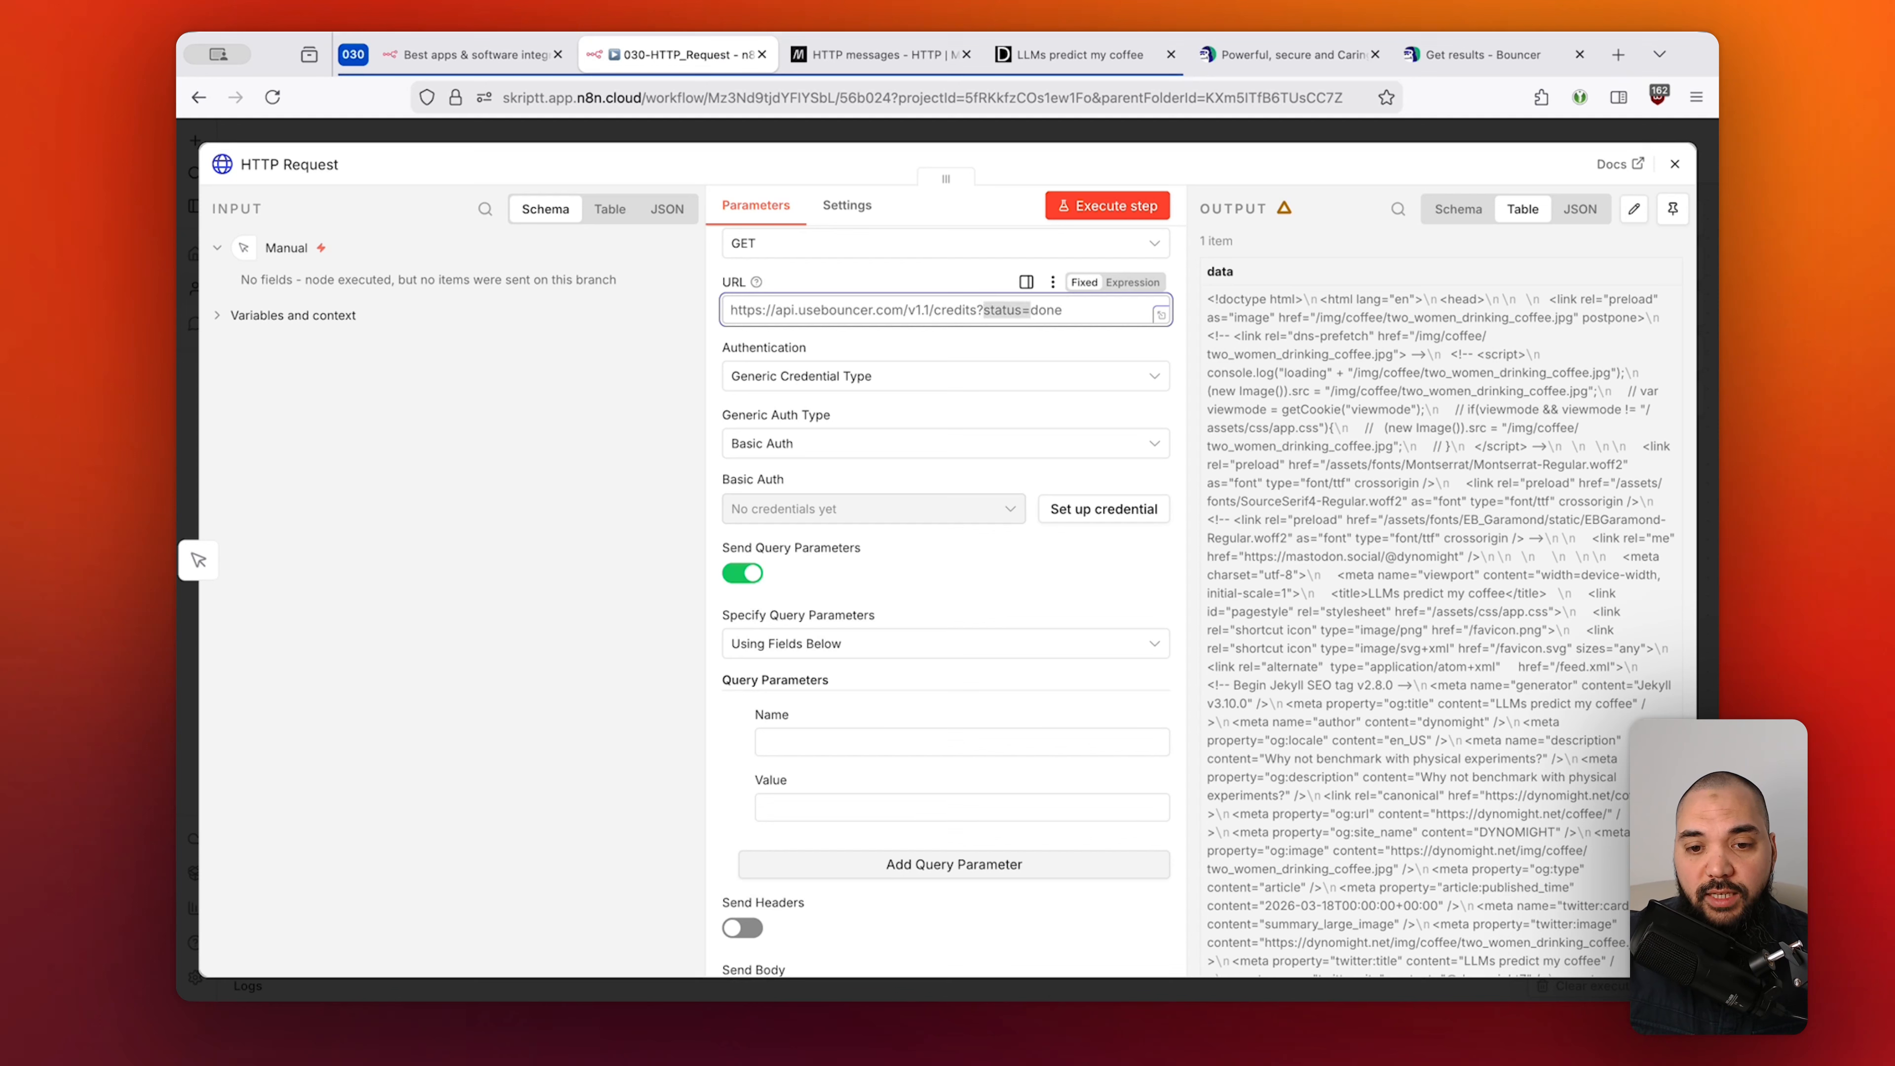
{"action": "key", "text": "Right"}
{"action": "key", "text": "alt+shift+Right"}
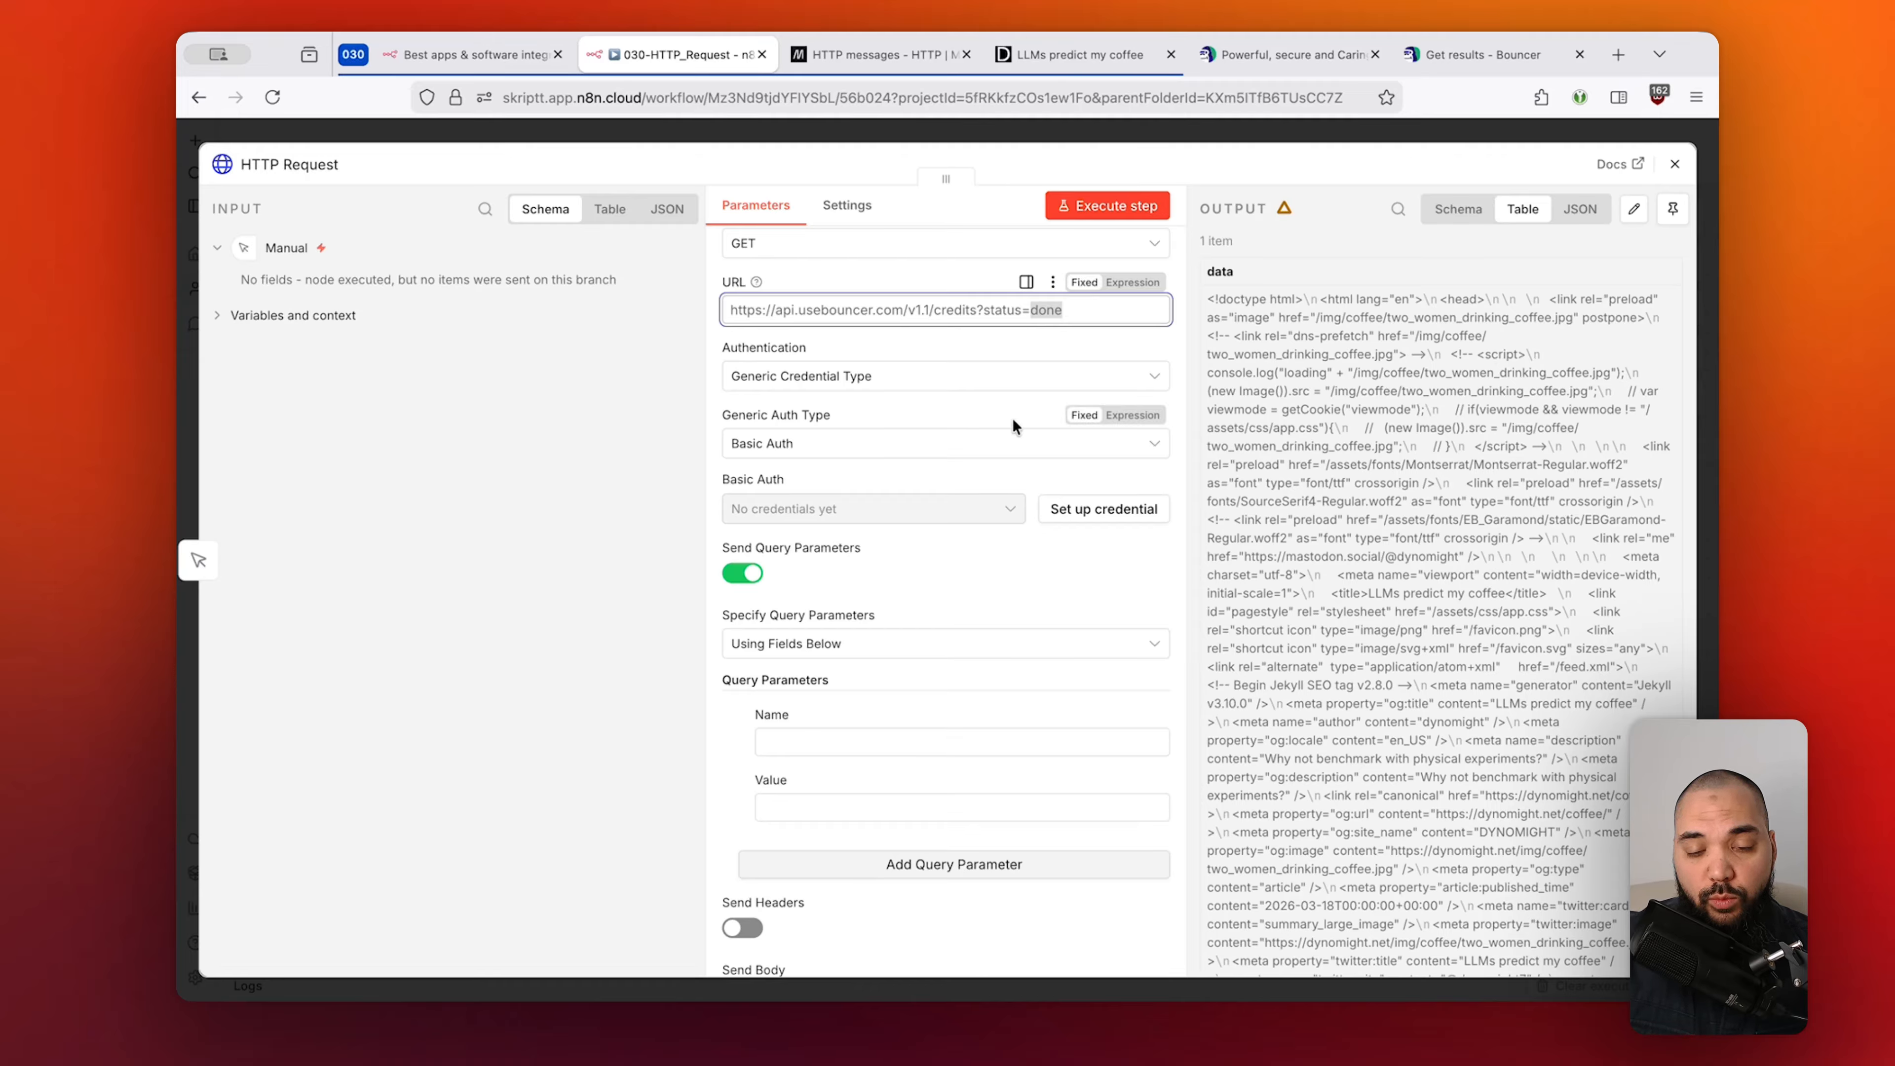
{"action": "double_click", "coordinate": [1000, 309]}
{"action": "key", "text": "super+c"}
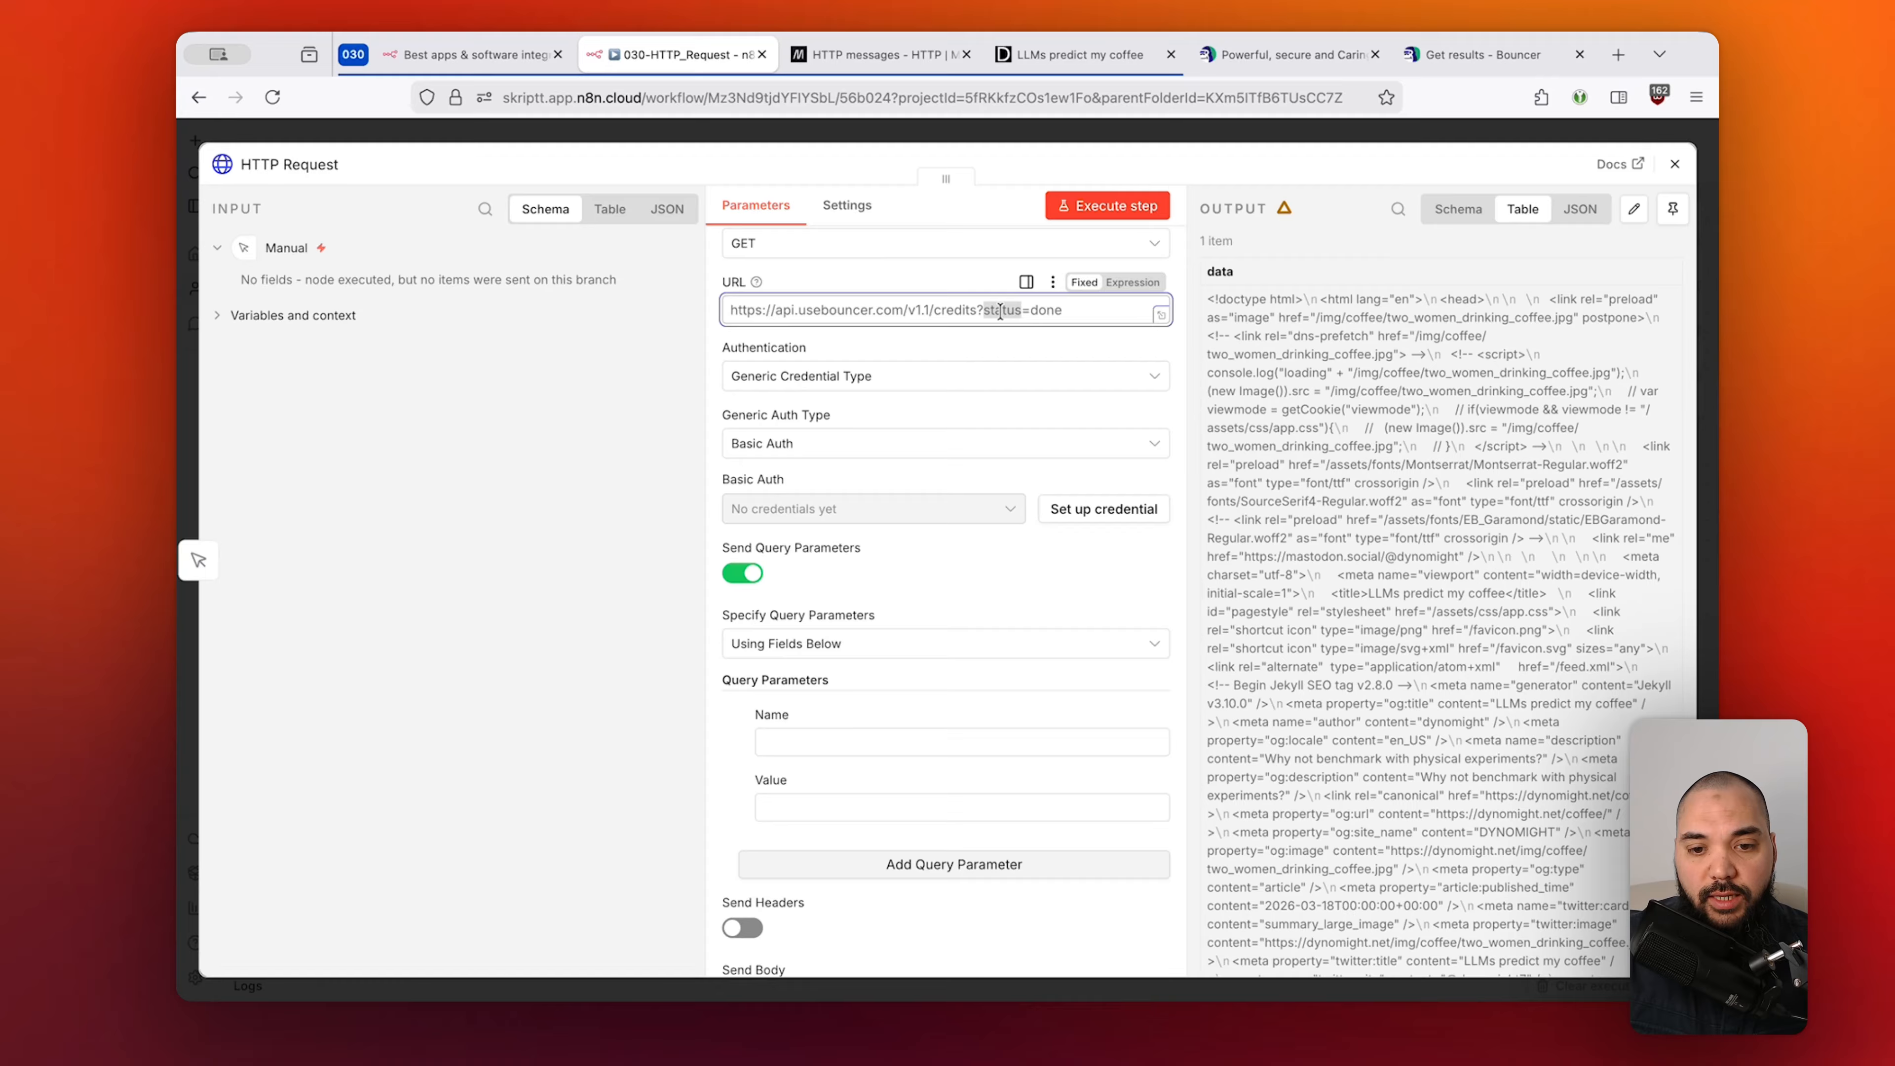
Fill the query parameter row with Name 'status' and Value 'done' copied from the URL.
{"action": "left_click", "coordinate": [848, 750]}
{"action": "key", "text": "super+v"}
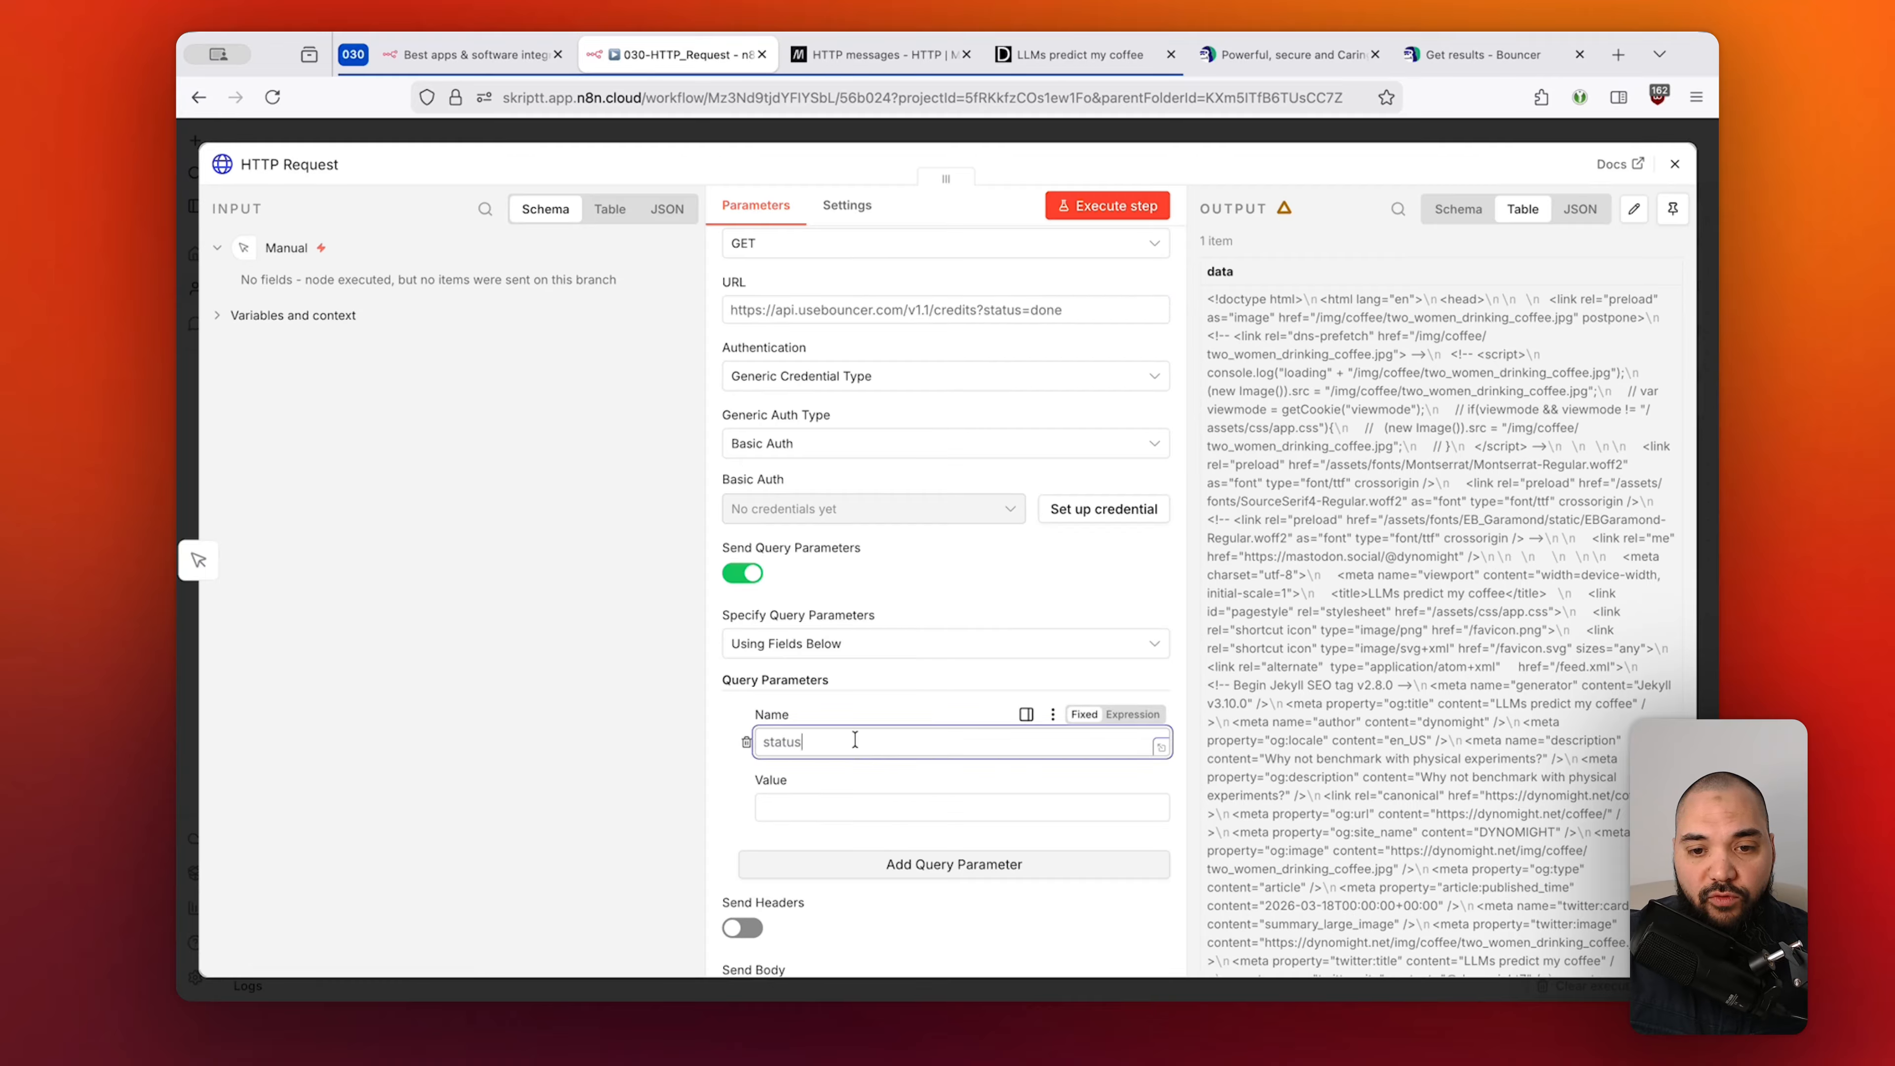
{"action": "double_click", "coordinate": [1048, 309]}
{"action": "key", "text": "super+c"}
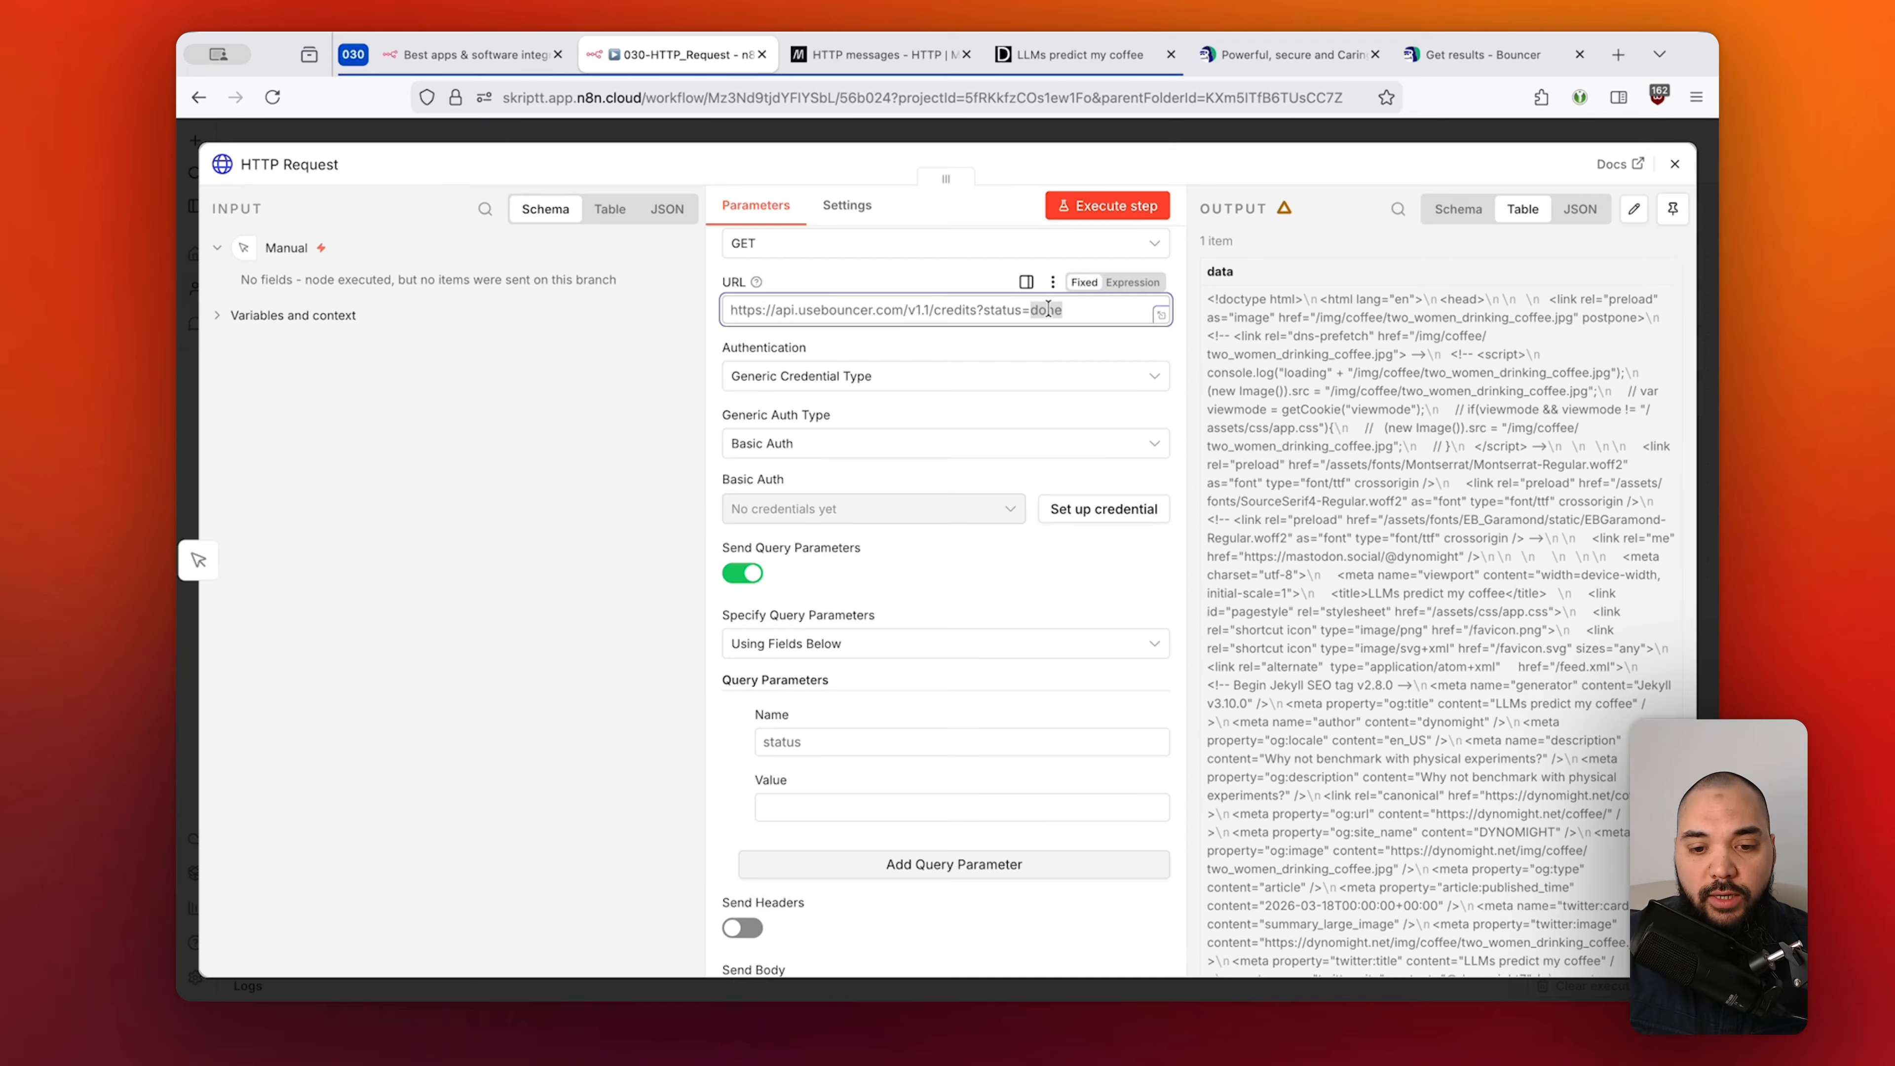
{"action": "left_click", "coordinate": [850, 807]}
{"action": "key", "text": "super+v"}
Delete ?status=done from the URL and switch Send Query Parameters off.
{"action": "left_click", "coordinate": [1064, 303]}
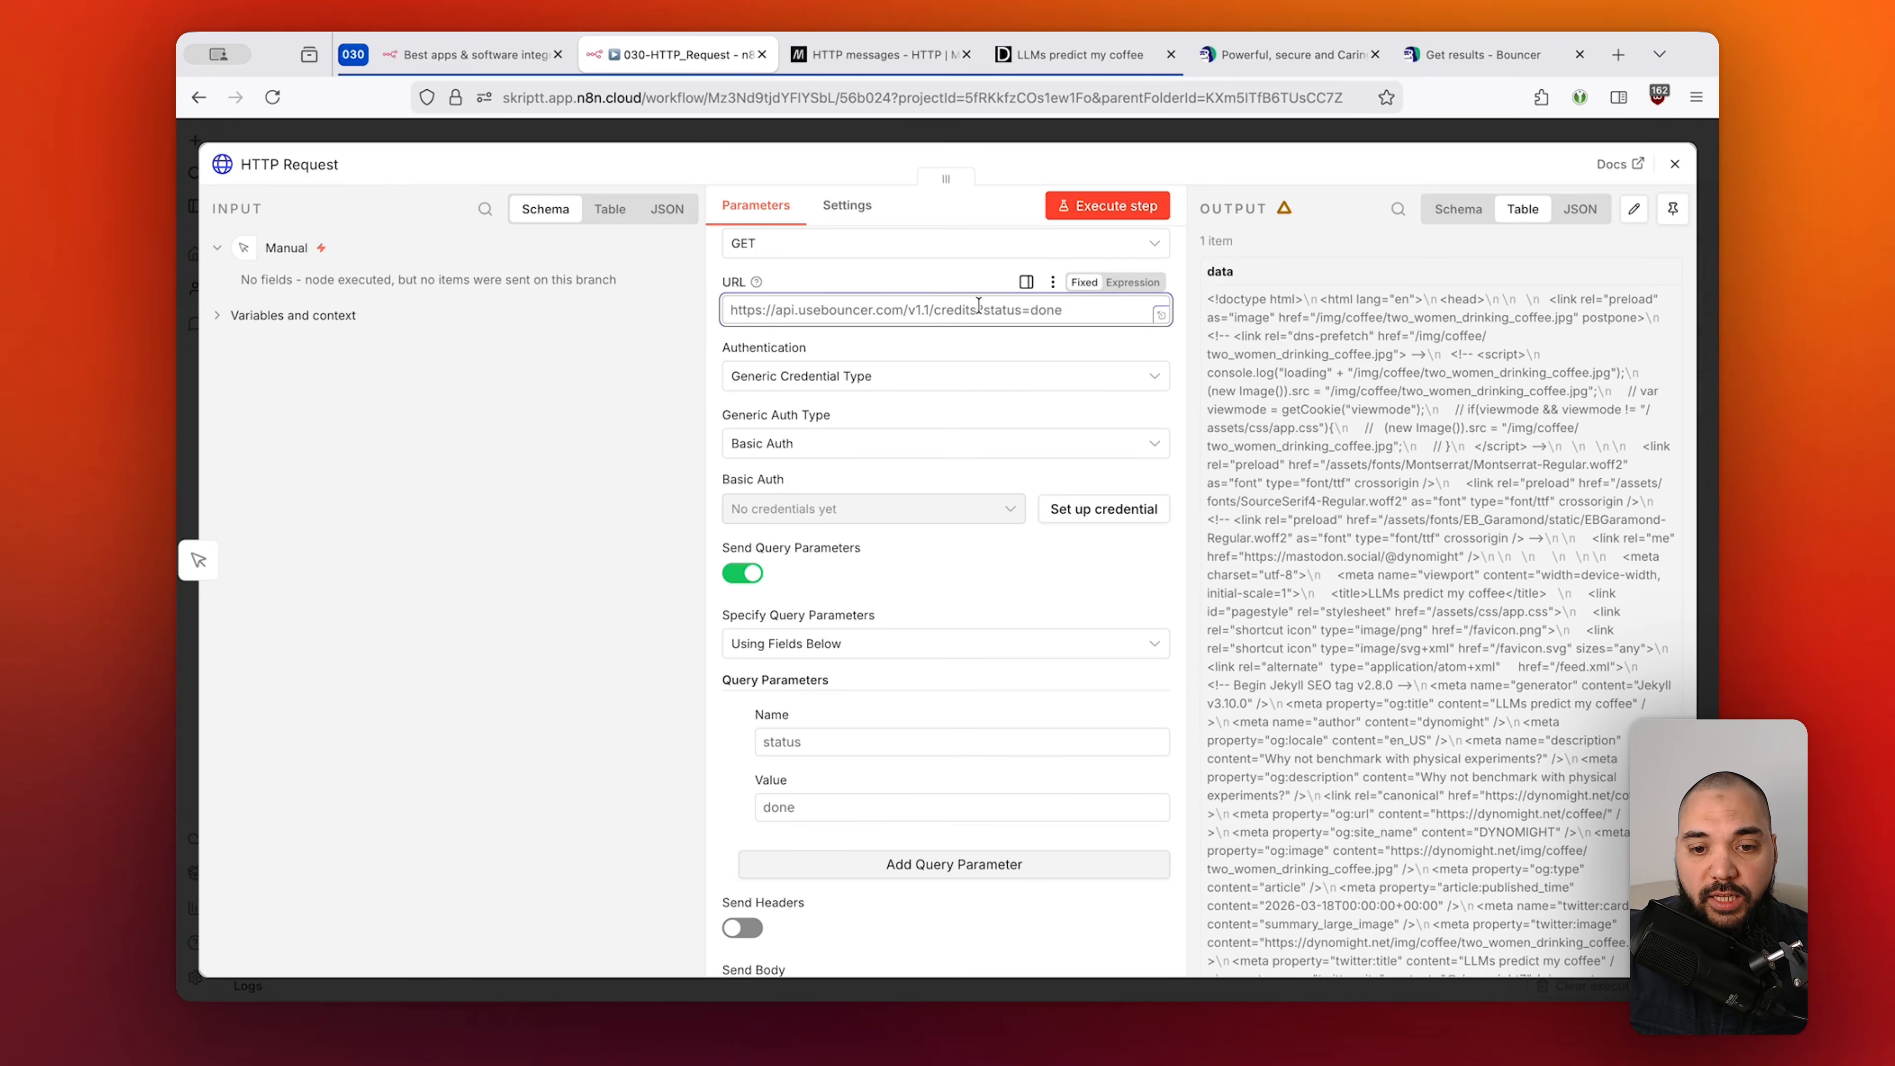
{"action": "left_click_drag", "start_coordinate": [977, 310], "coordinate": [1075, 311]}
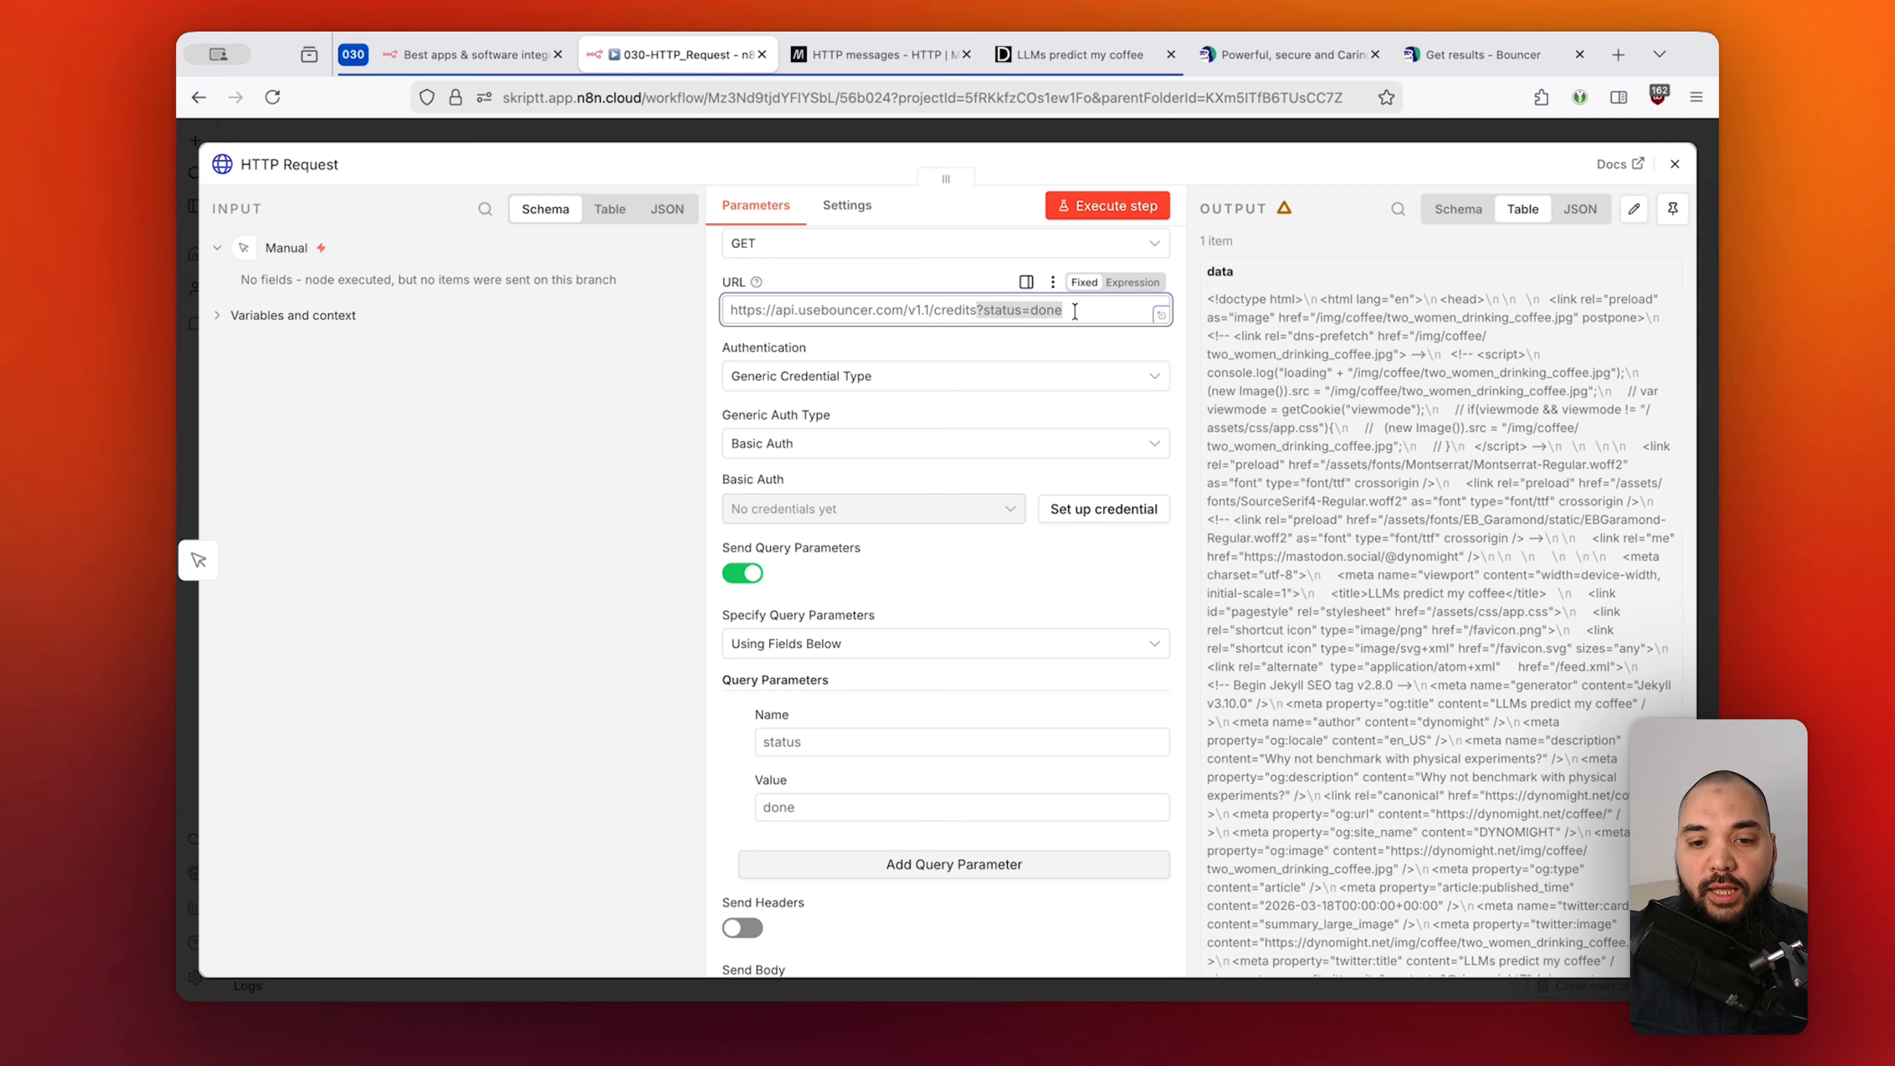
{"action": "key", "text": "BackSpace"}
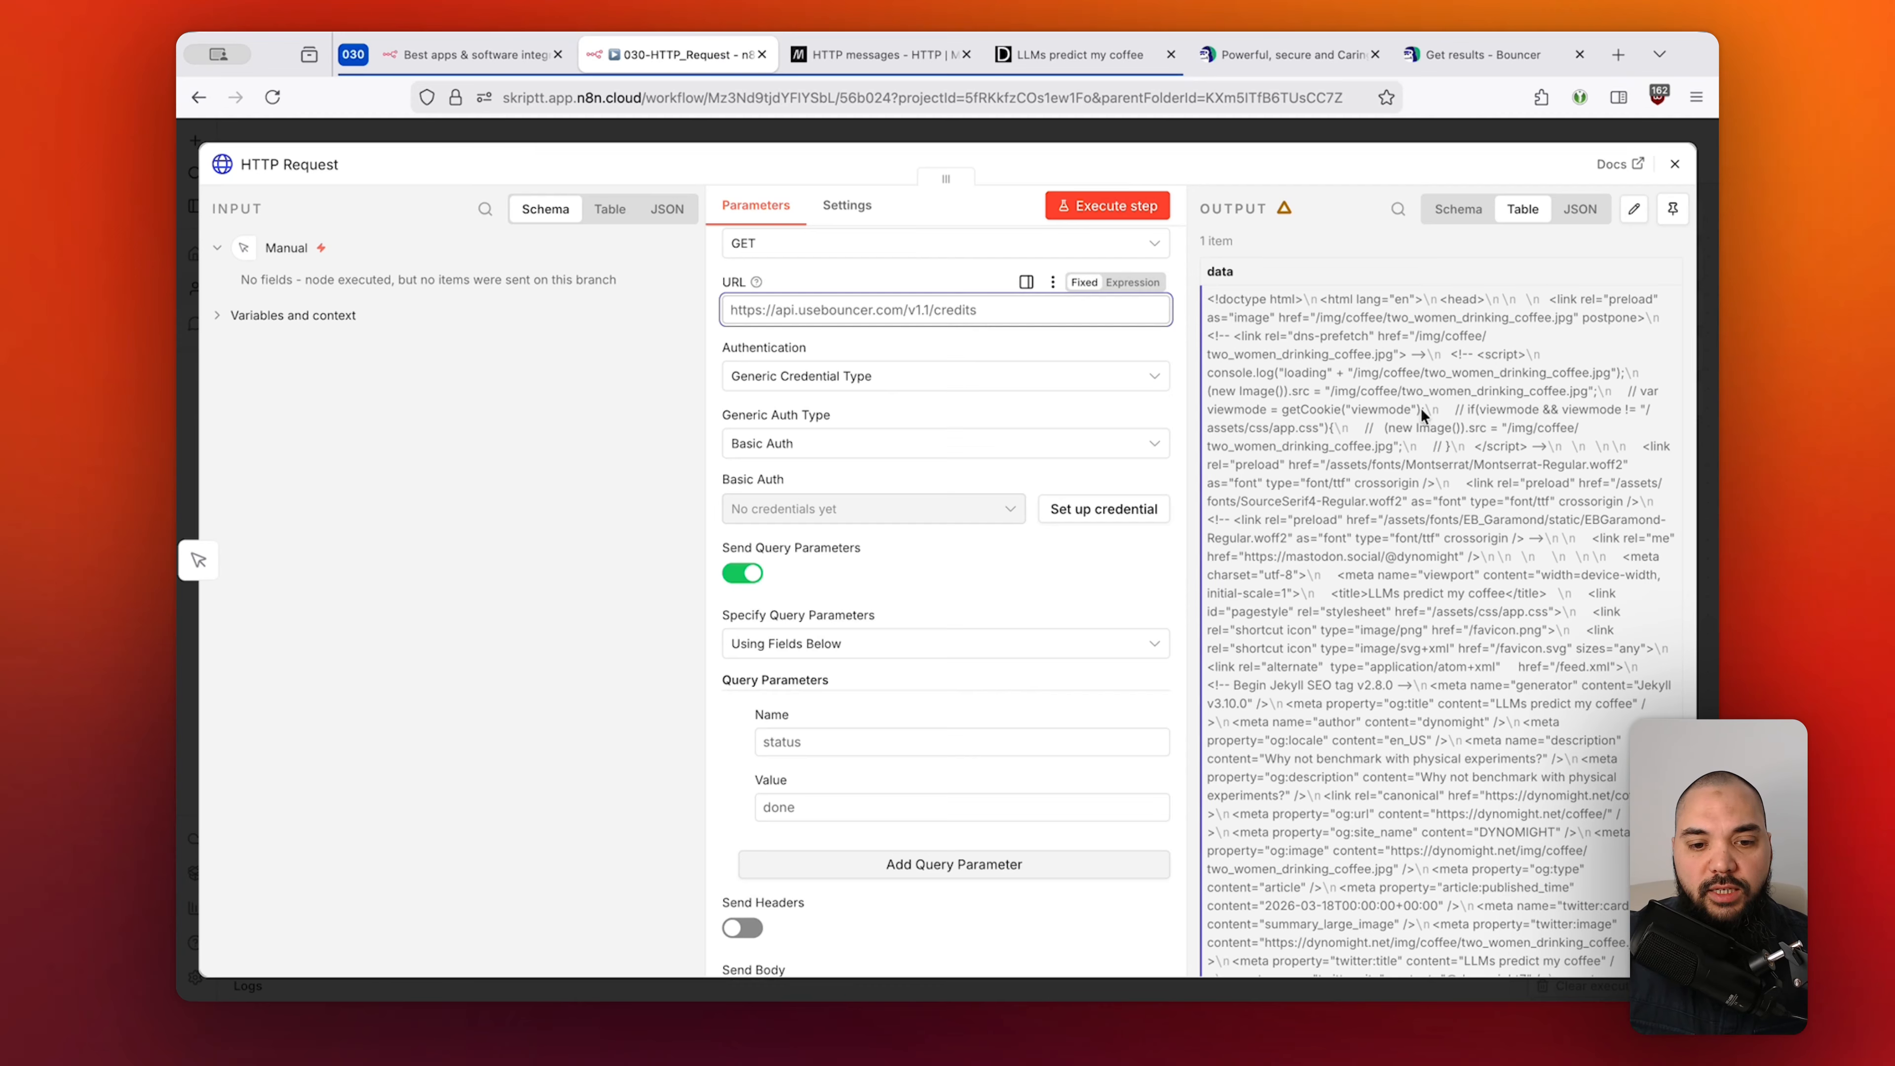
{"action": "left_click", "coordinate": [742, 575]}
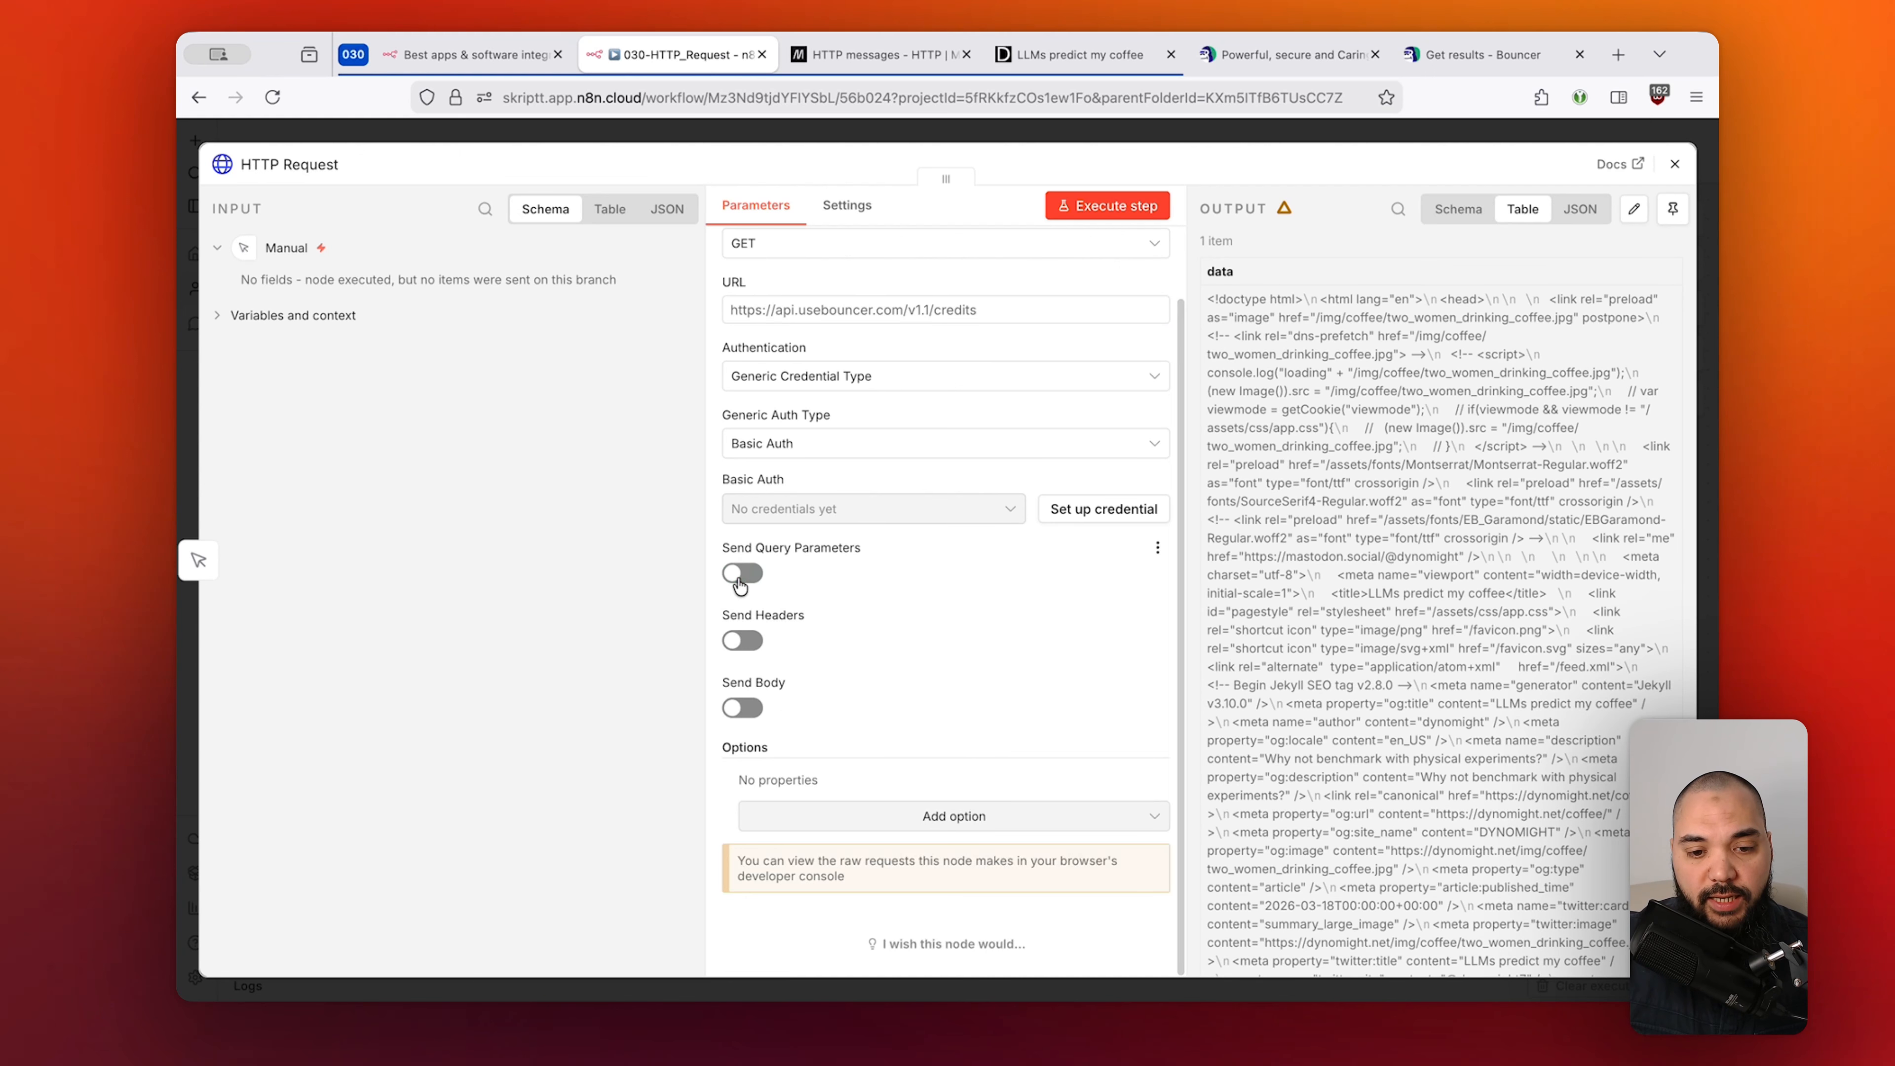
Turn on Send Headers for the HTTP Request node and bring up Bouncer's Get results docs.
{"action": "left_click", "coordinate": [743, 642]}
{"action": "scroll", "coordinate": [973, 628], "scroll_direction": "down", "scroll_amount": 2}
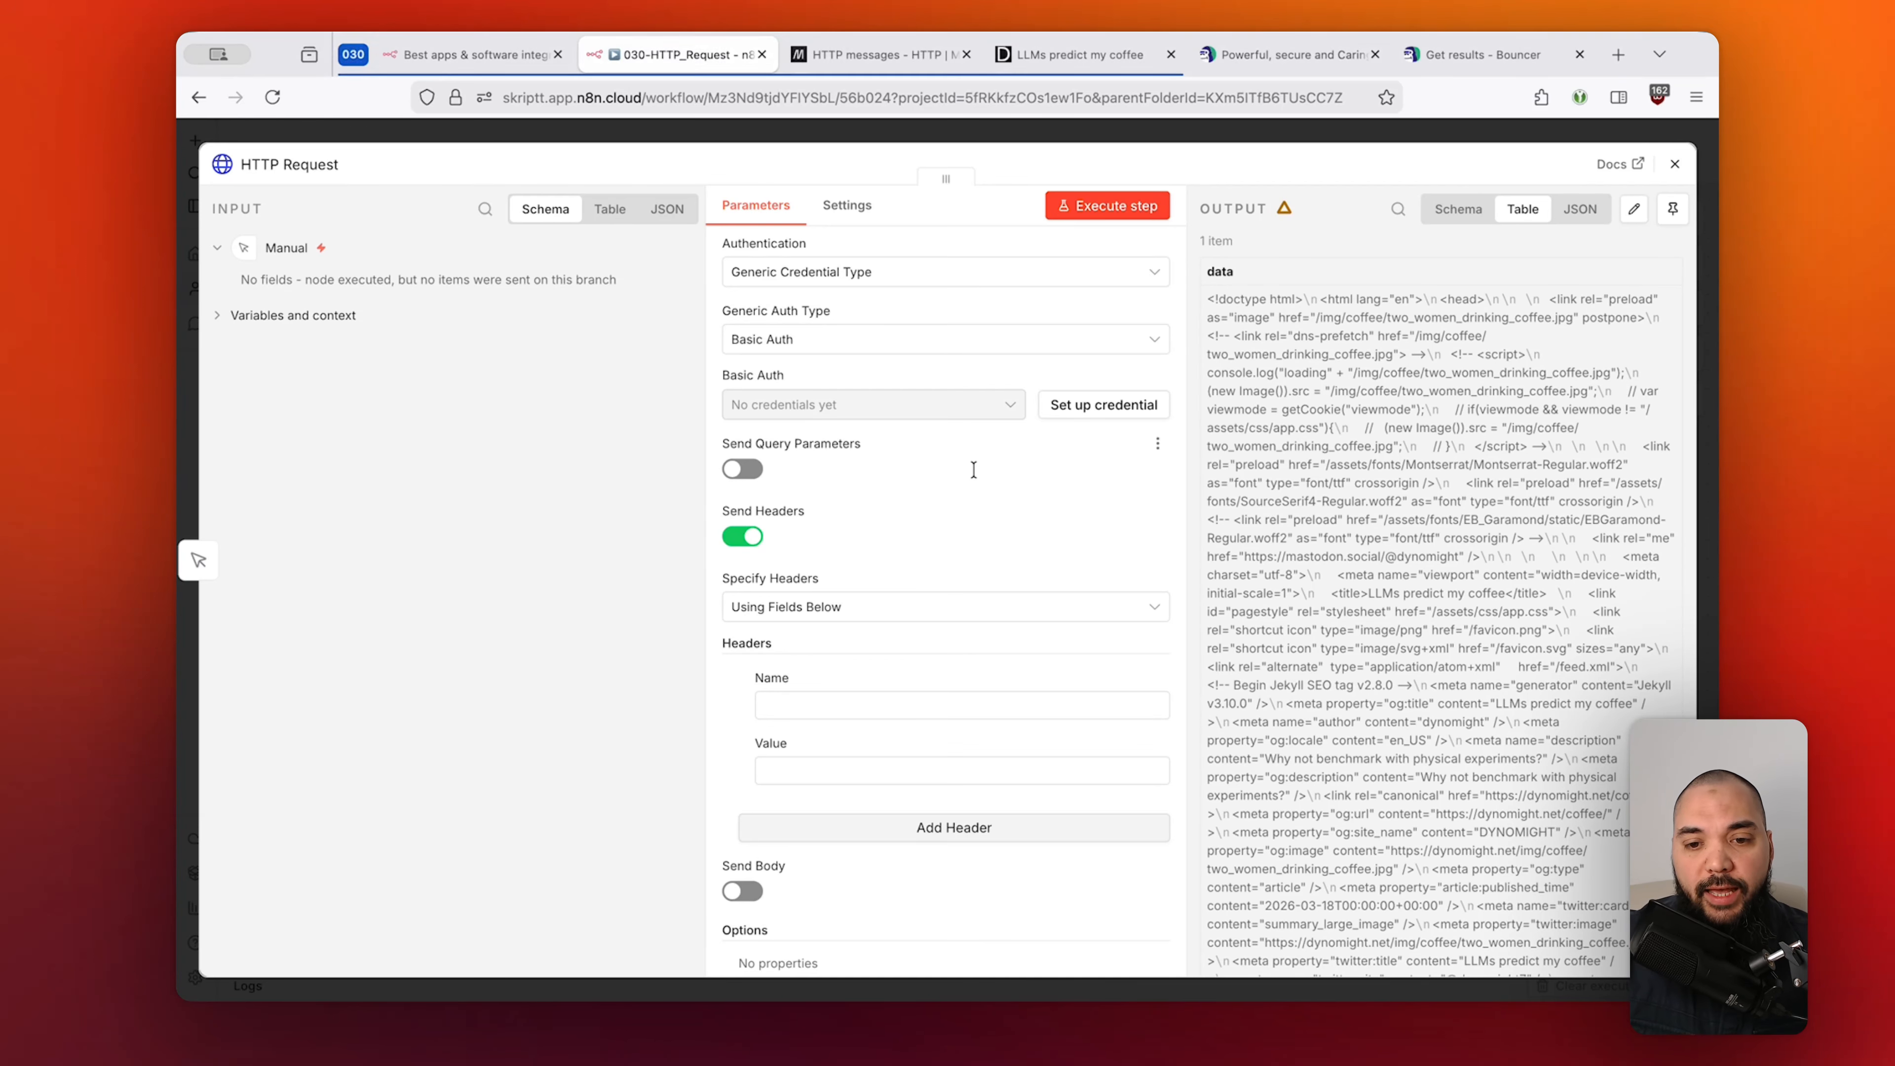
{"action": "left_click", "coordinate": [1459, 66]}
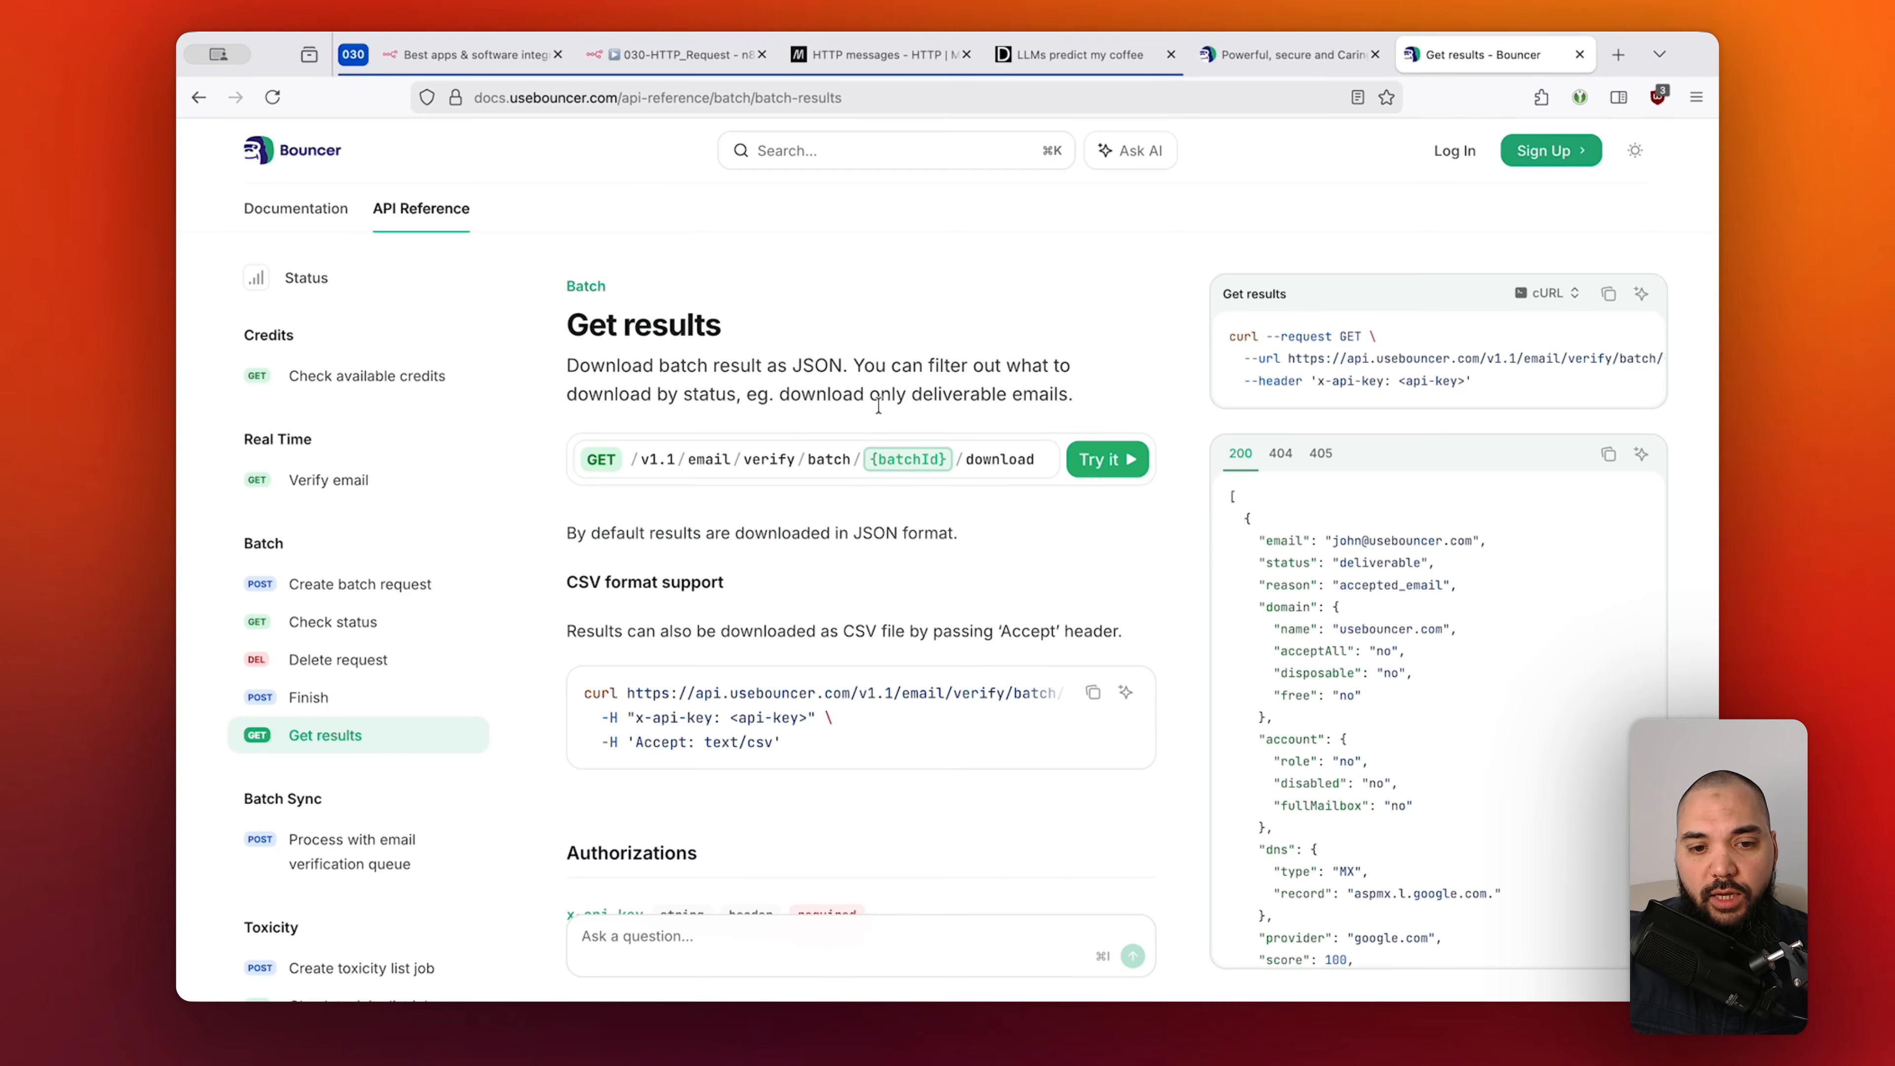
Check the x-api-key header in the Check available credits cURL example, then return to n8n.
{"action": "left_click", "coordinate": [360, 374]}
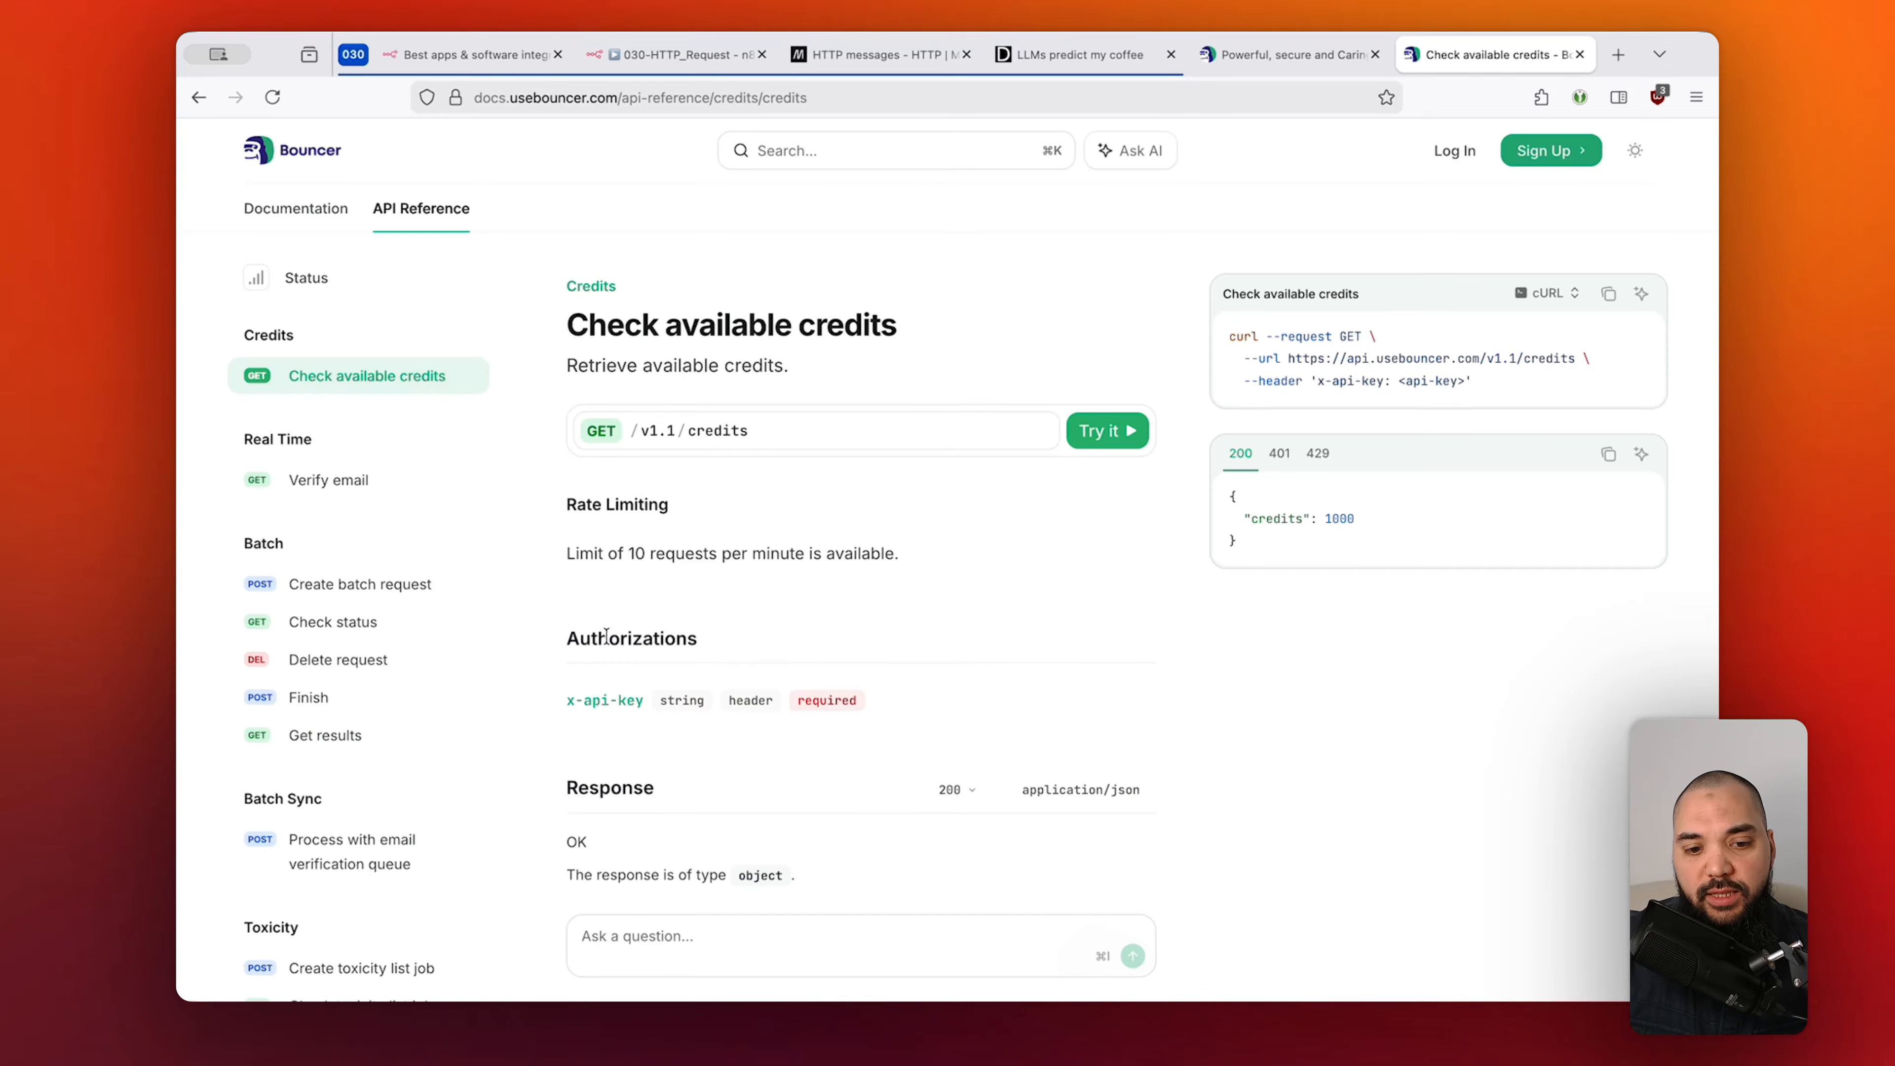
{"action": "left_click_drag", "start_coordinate": [564, 639], "coordinate": [698, 641]}
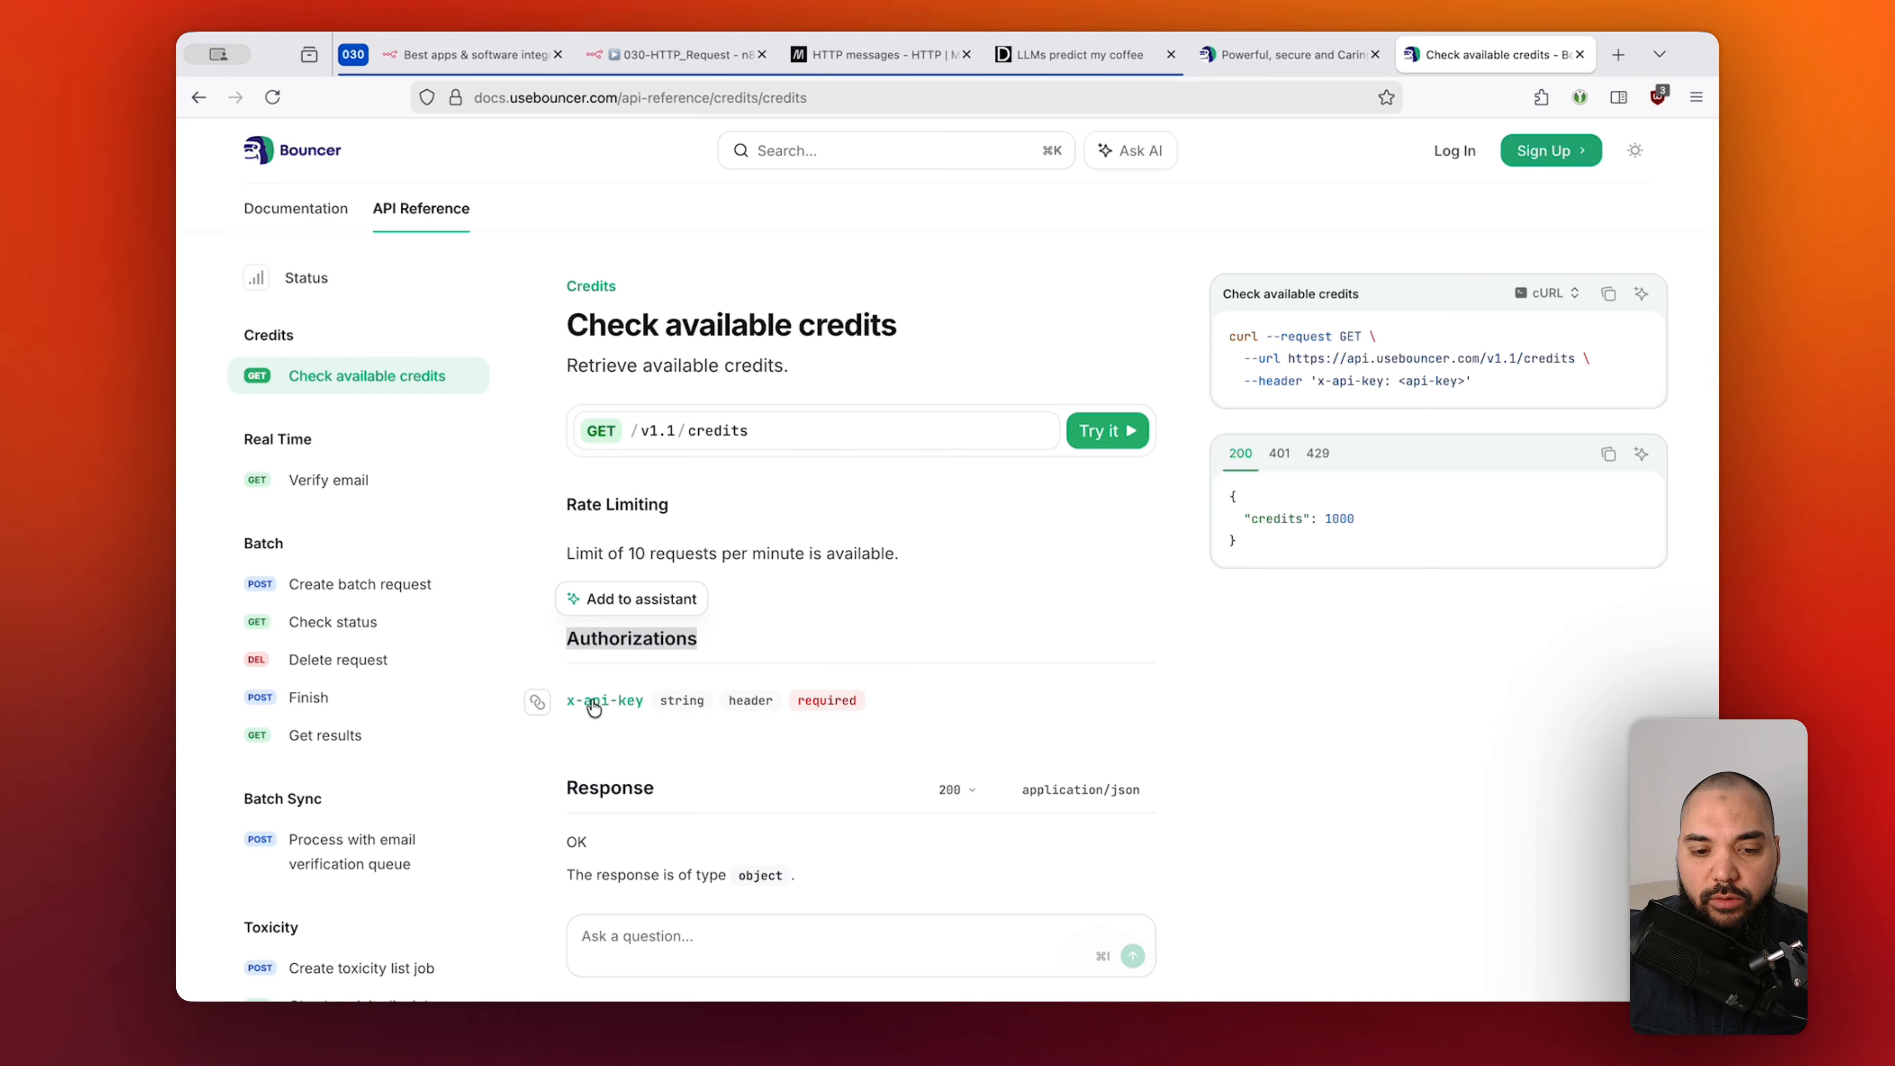
{"action": "left_click", "coordinate": [1095, 628]}
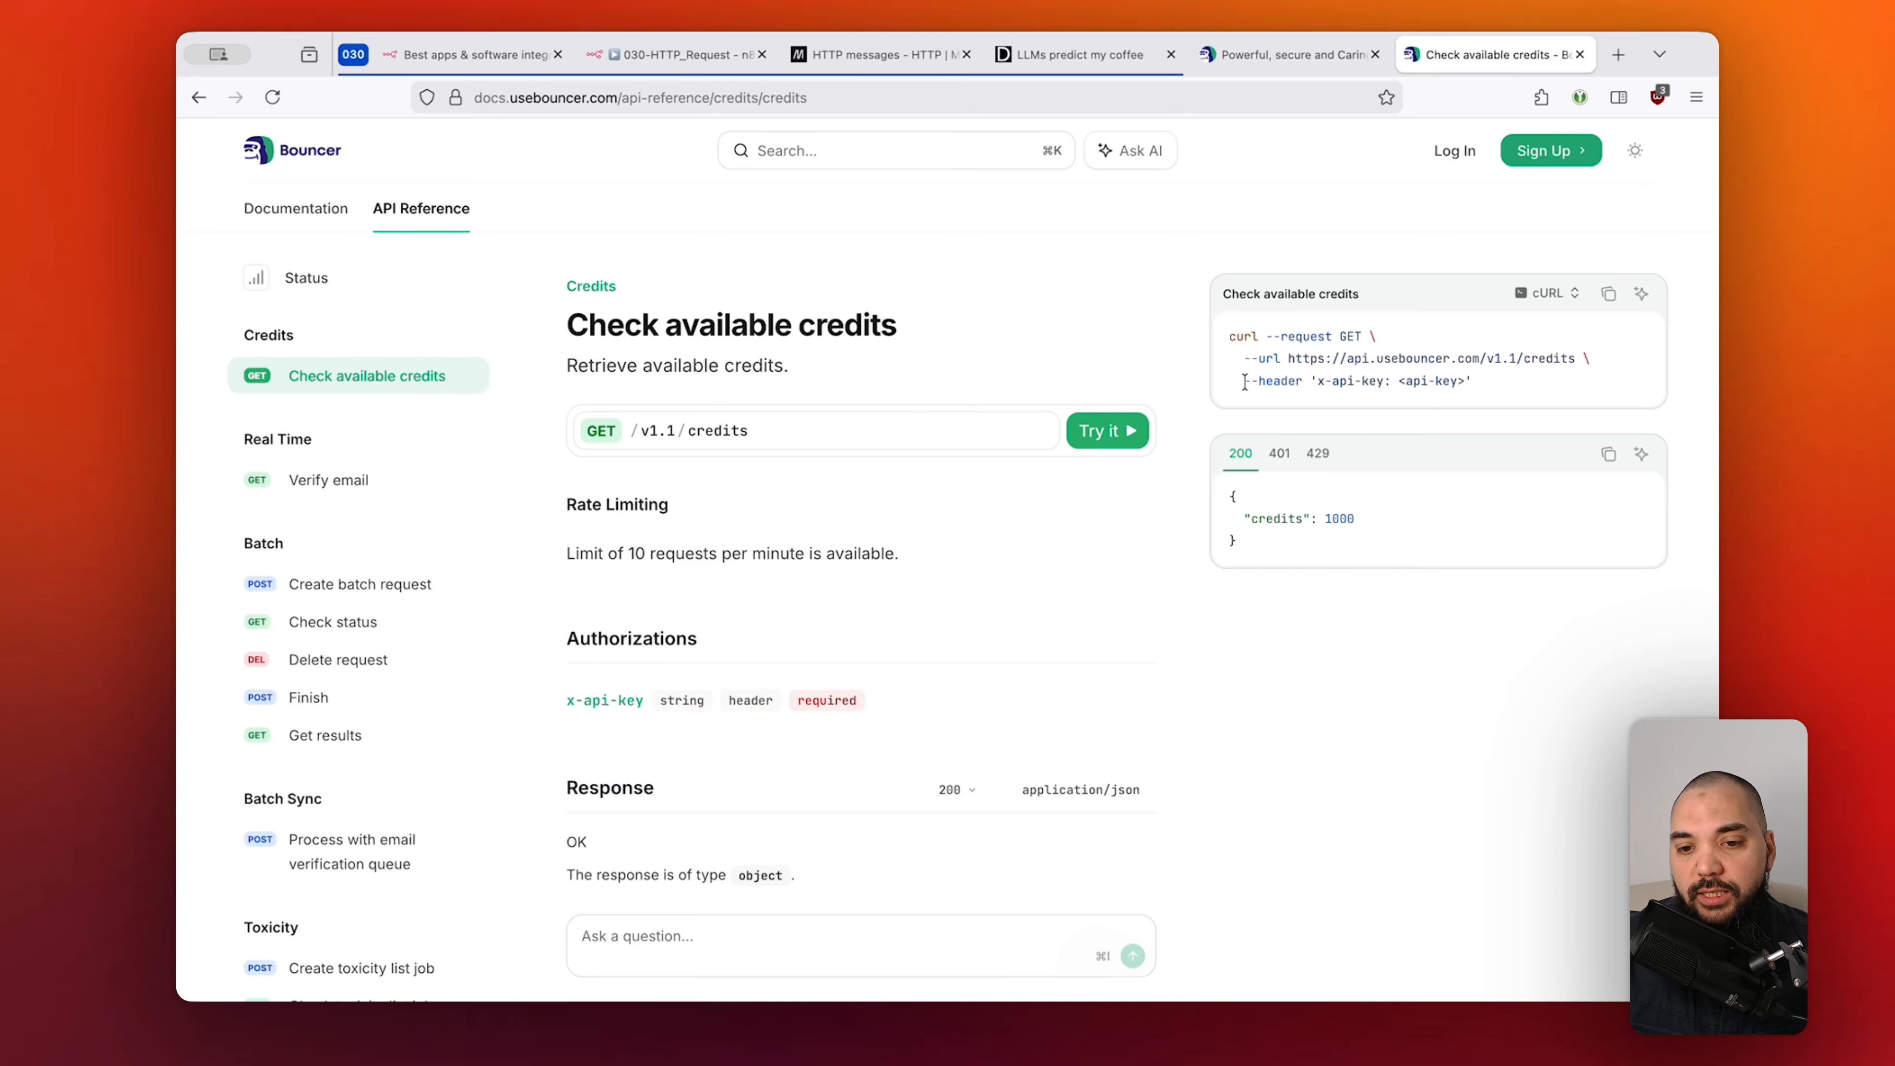
{"action": "left_click_drag", "start_coordinate": [1243, 381], "coordinate": [1465, 383]}
{"action": "left_click", "coordinate": [1278, 382]}
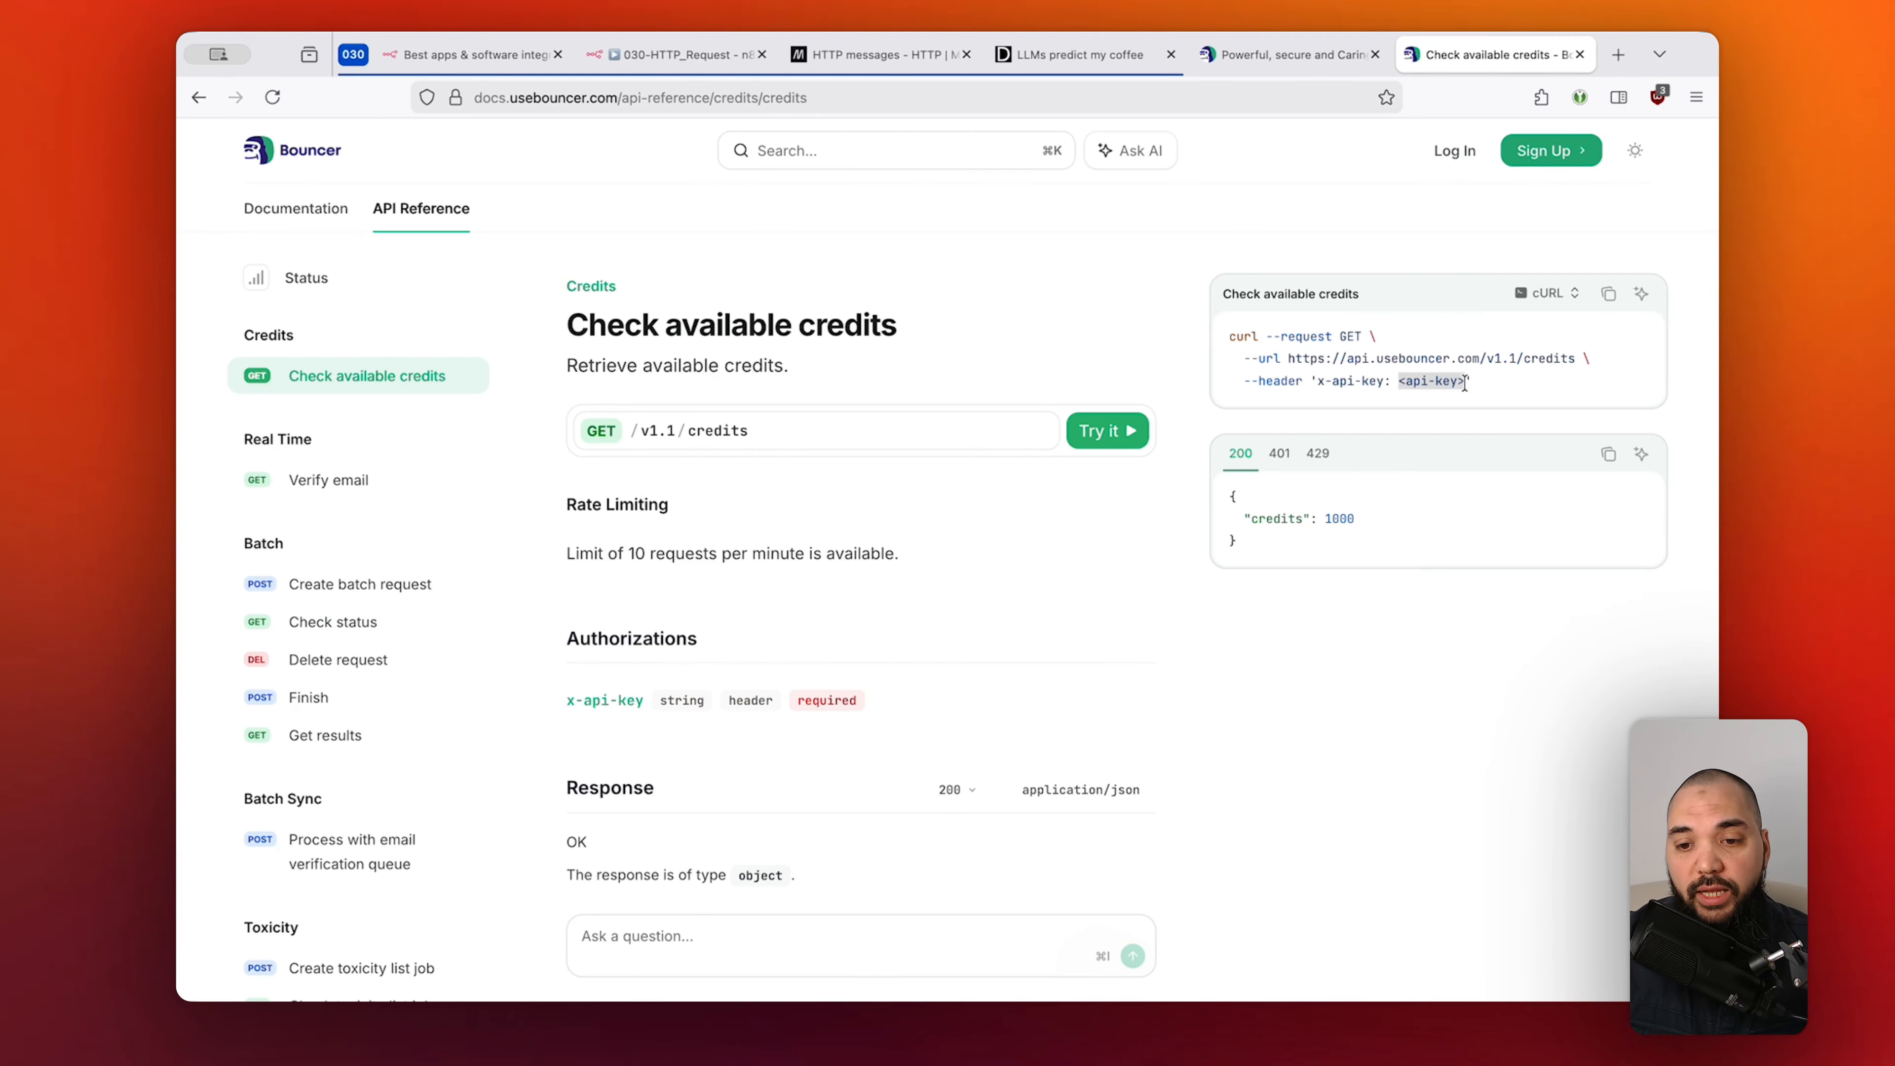
{"action": "left_click", "coordinate": [1327, 662]}
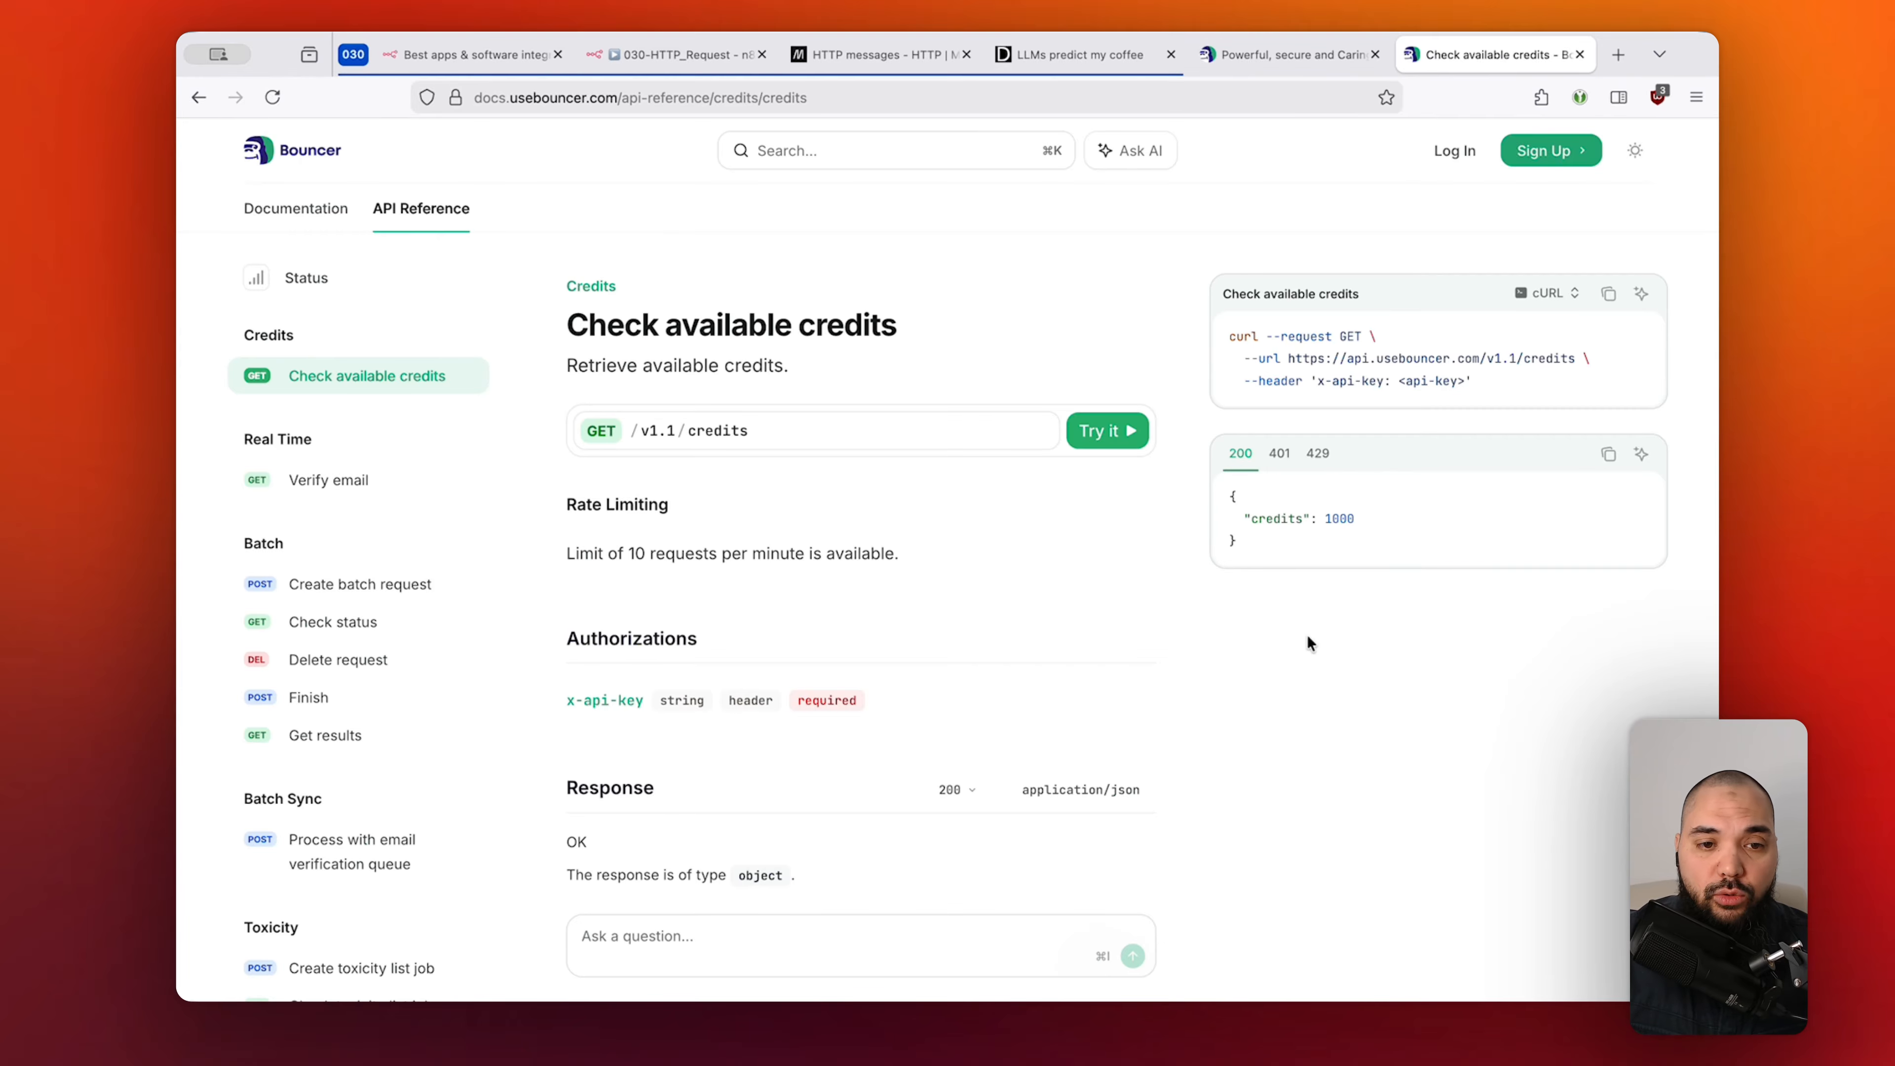
{"action": "key", "text": "super+2"}
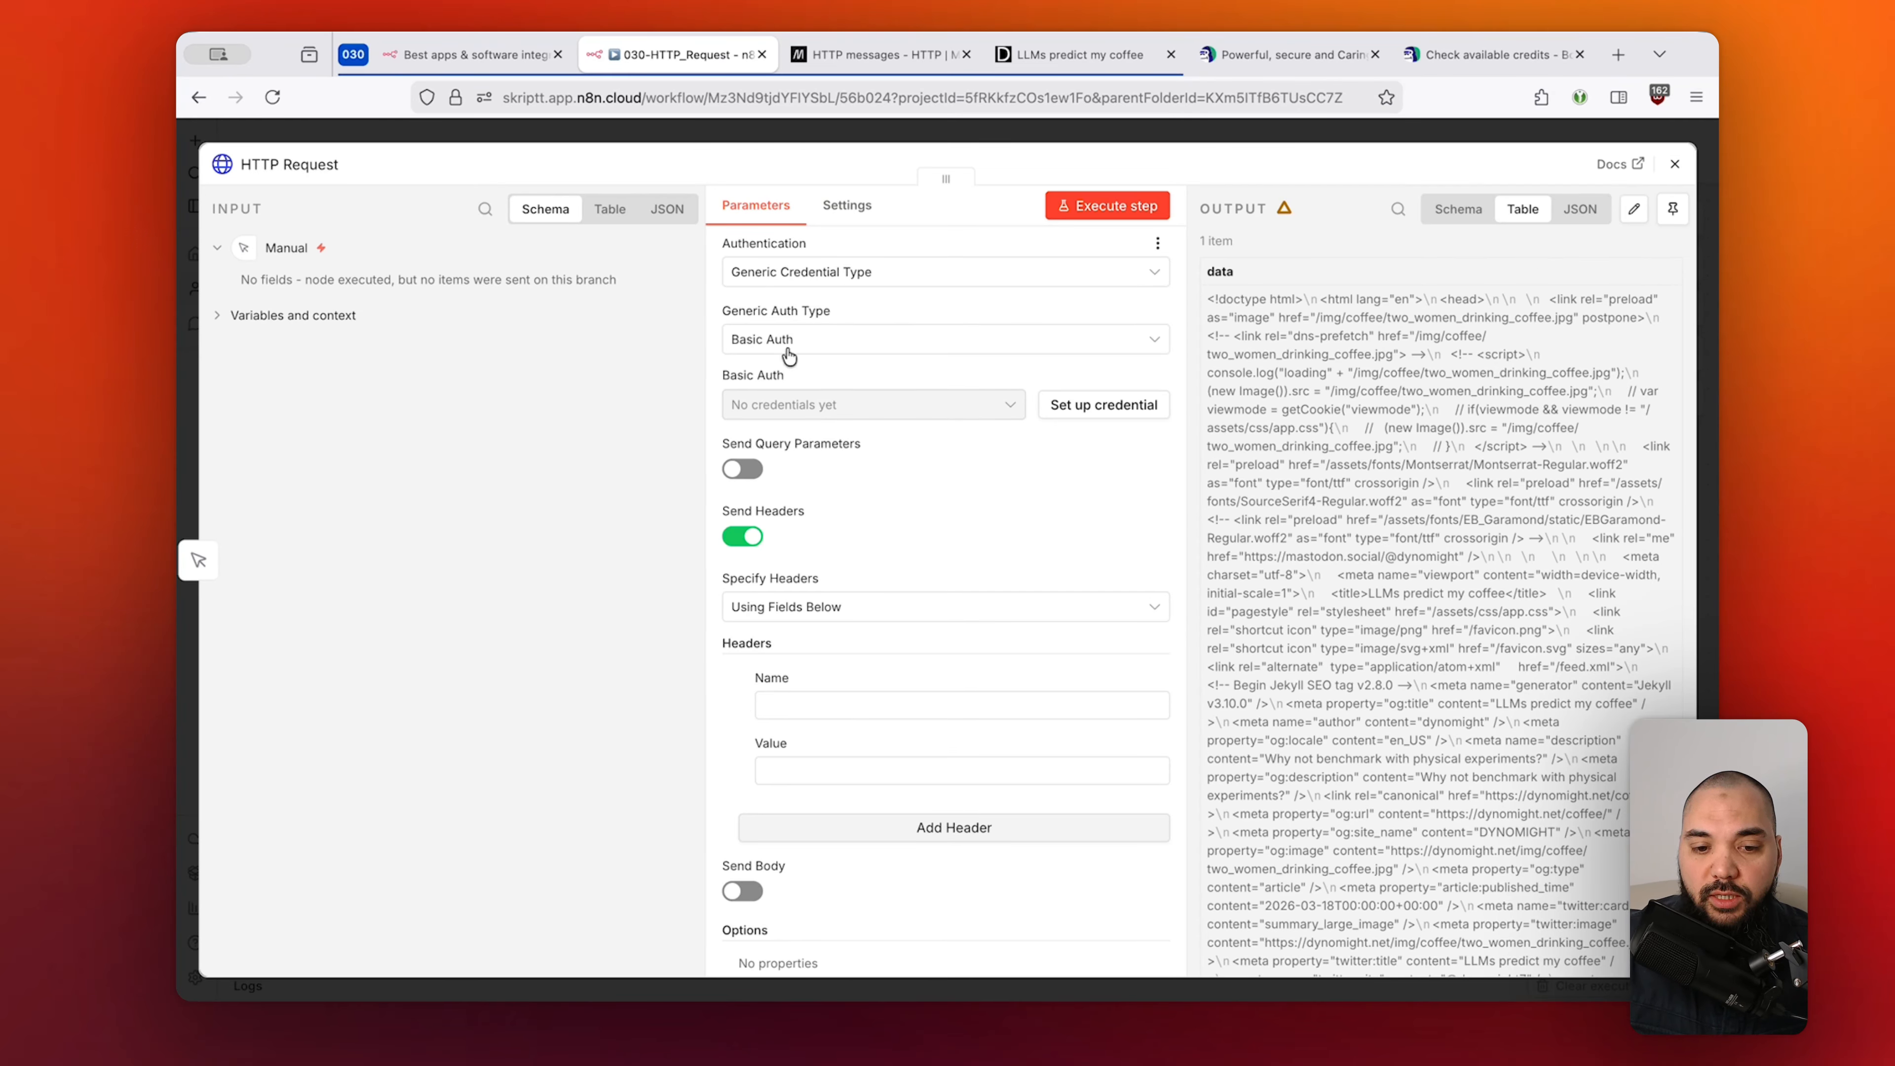
Add an x-api-key header, name copied from the Bouncer example, with a sample API key value.
{"action": "left_click", "coordinate": [848, 707]}
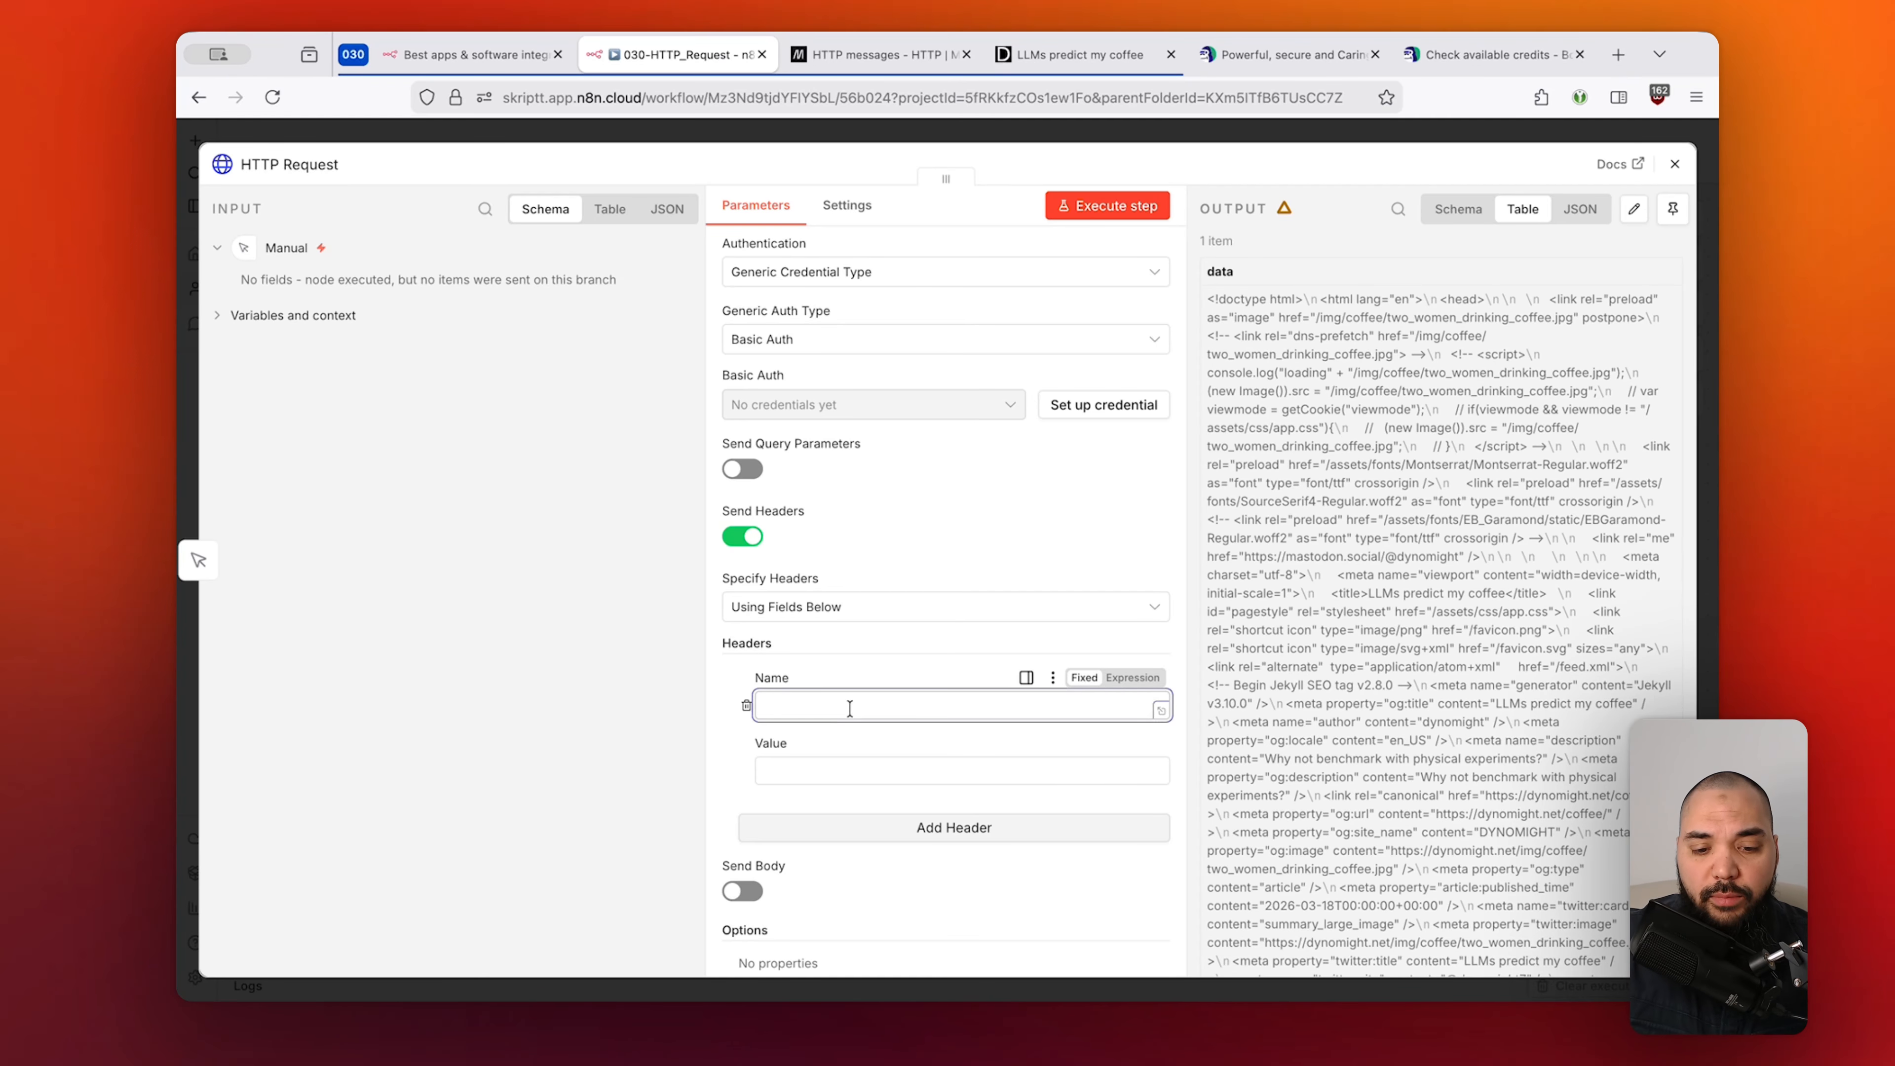
{"action": "left_click", "coordinate": [1539, 47]}
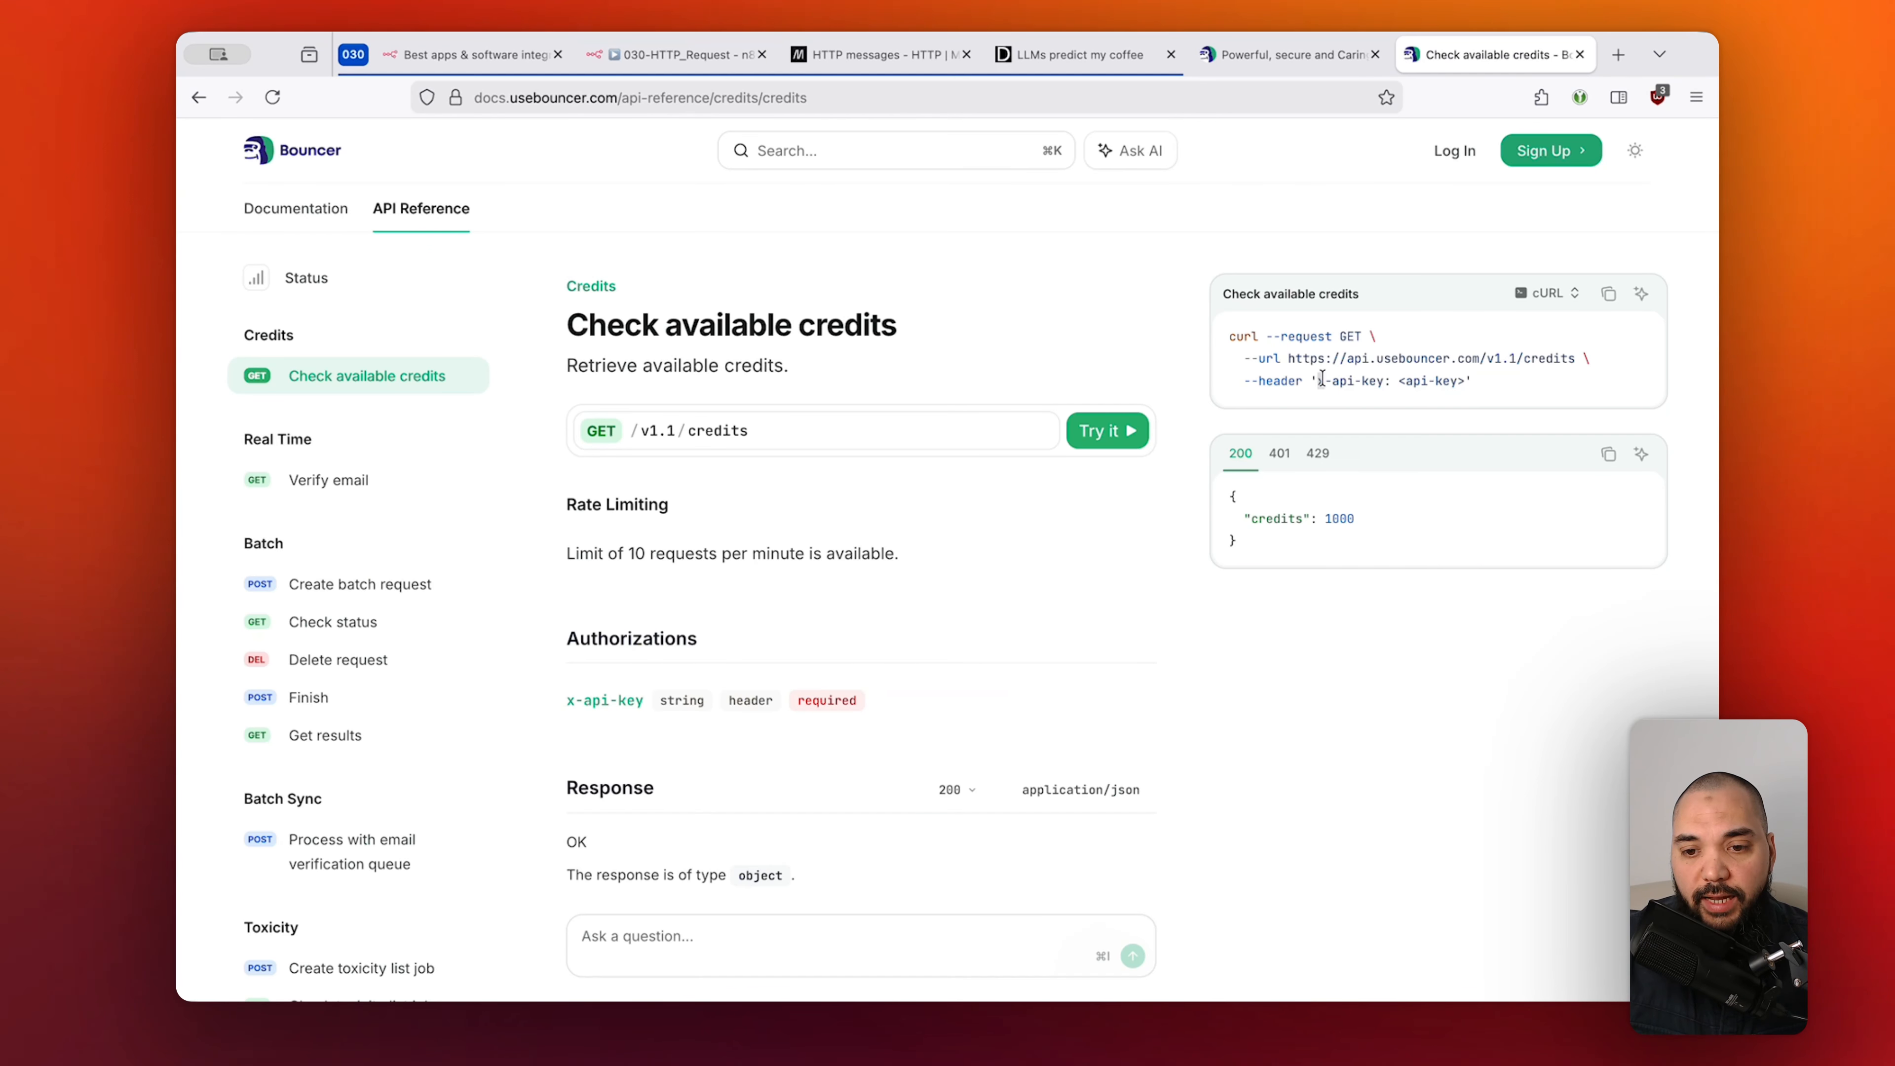
{"action": "left_click_drag", "start_coordinate": [1316, 380], "coordinate": [1383, 379]}
{"action": "key", "text": "super+c"}
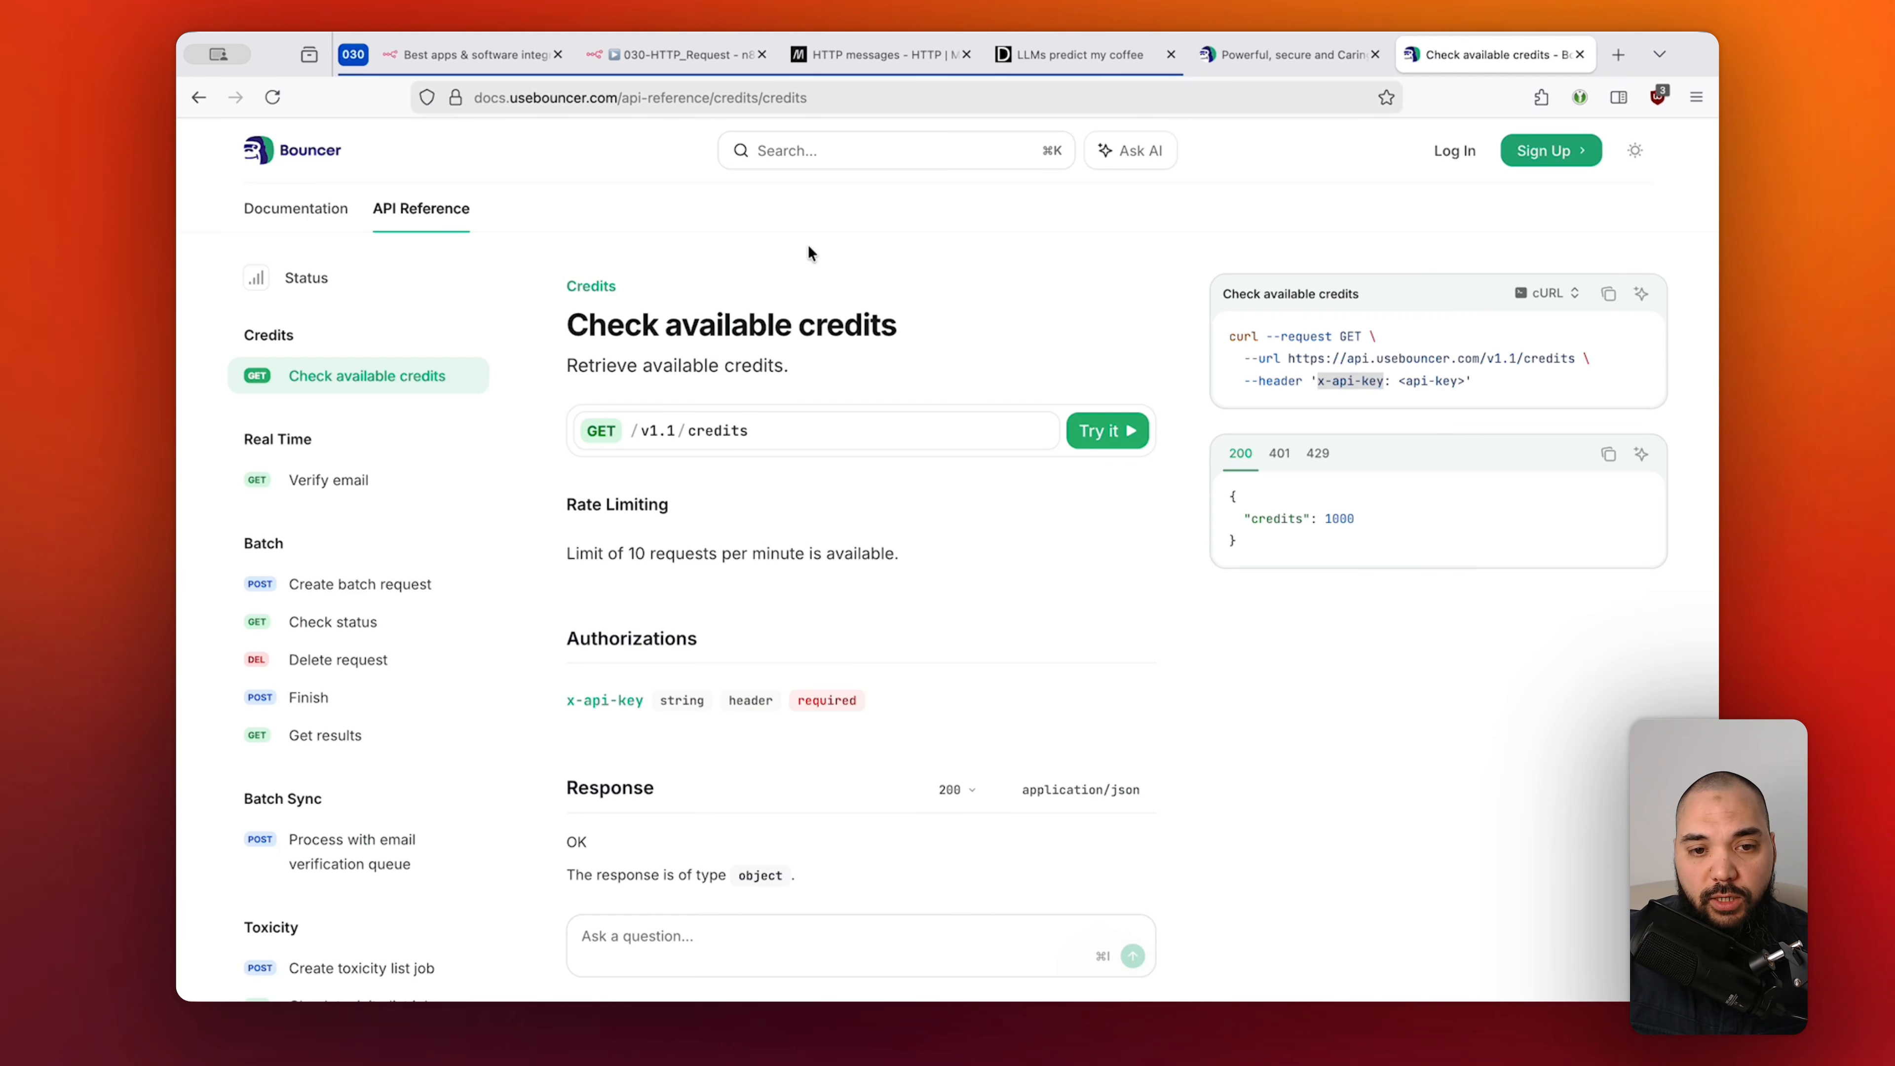
{"action": "left_click", "coordinate": [683, 54]}
{"action": "key", "text": "super+v"}
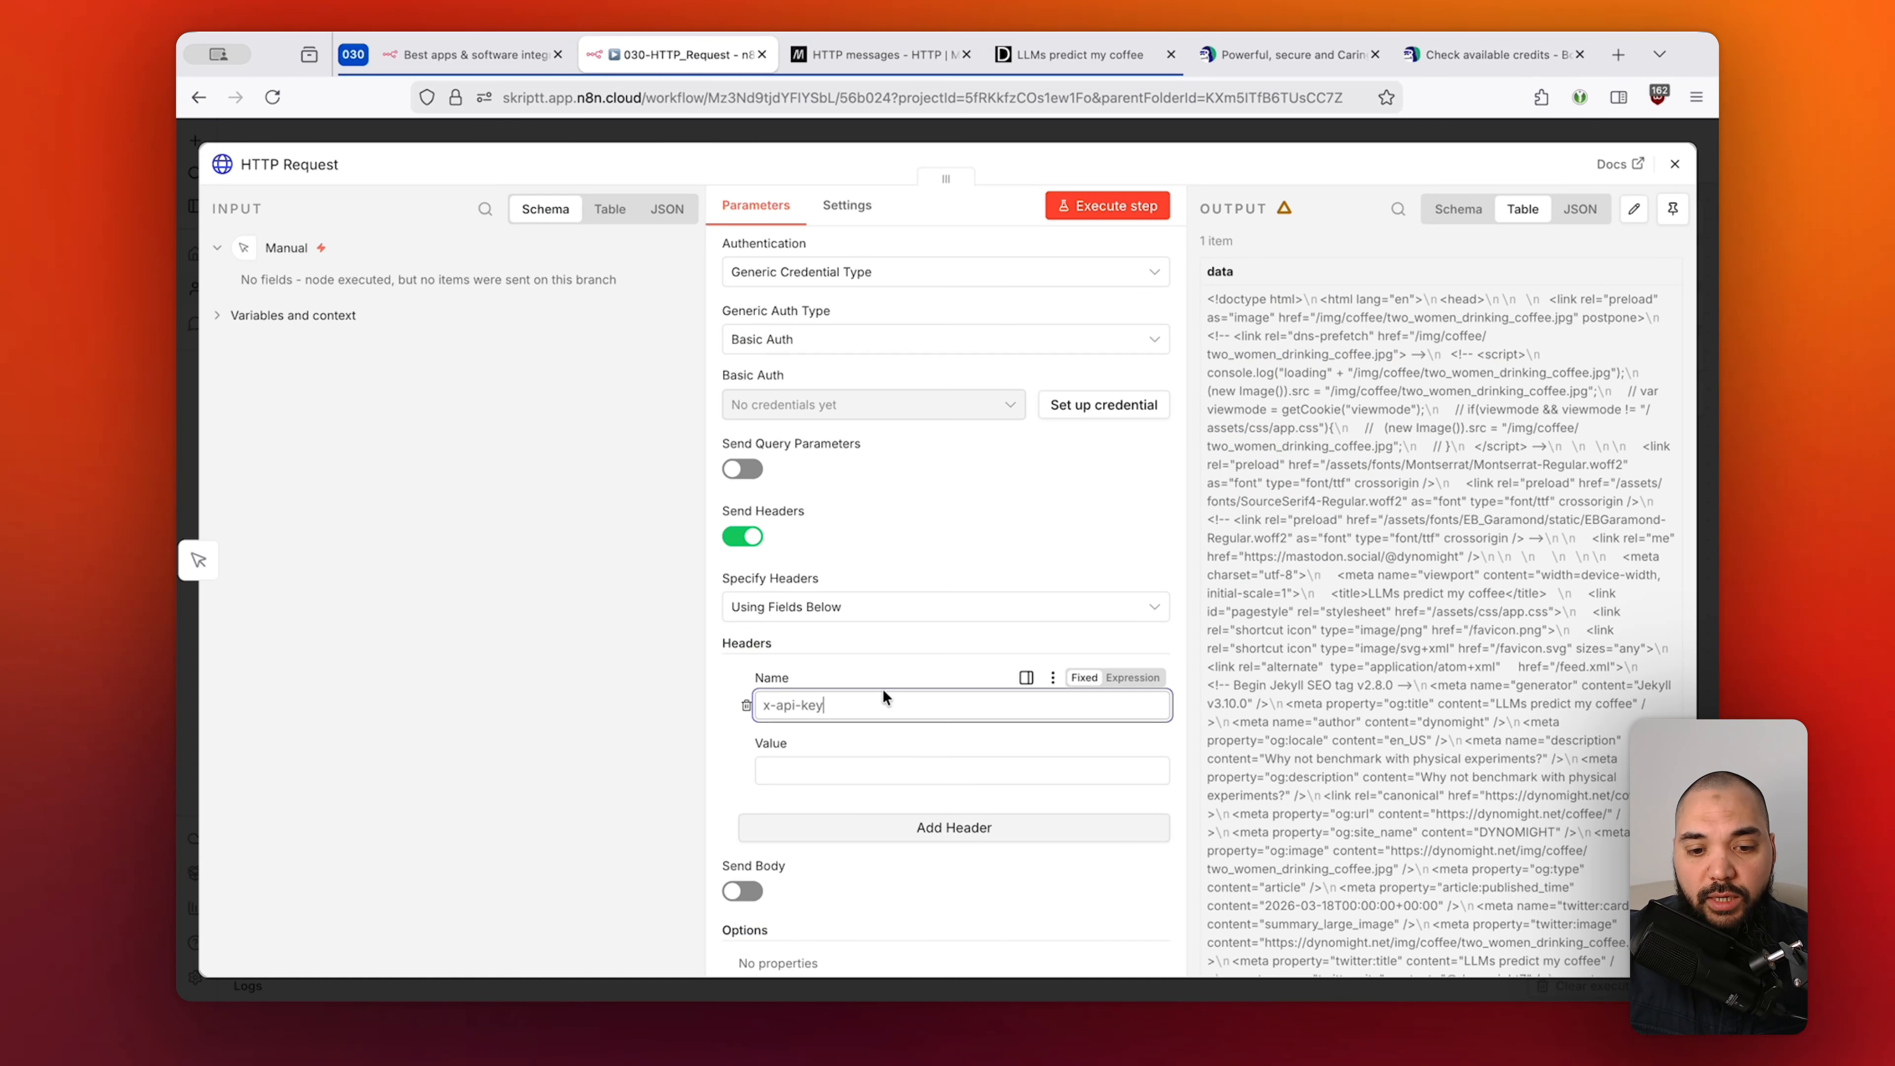
{"action": "left_click", "coordinate": [878, 769]}
{"action": "type", "text": "12"}
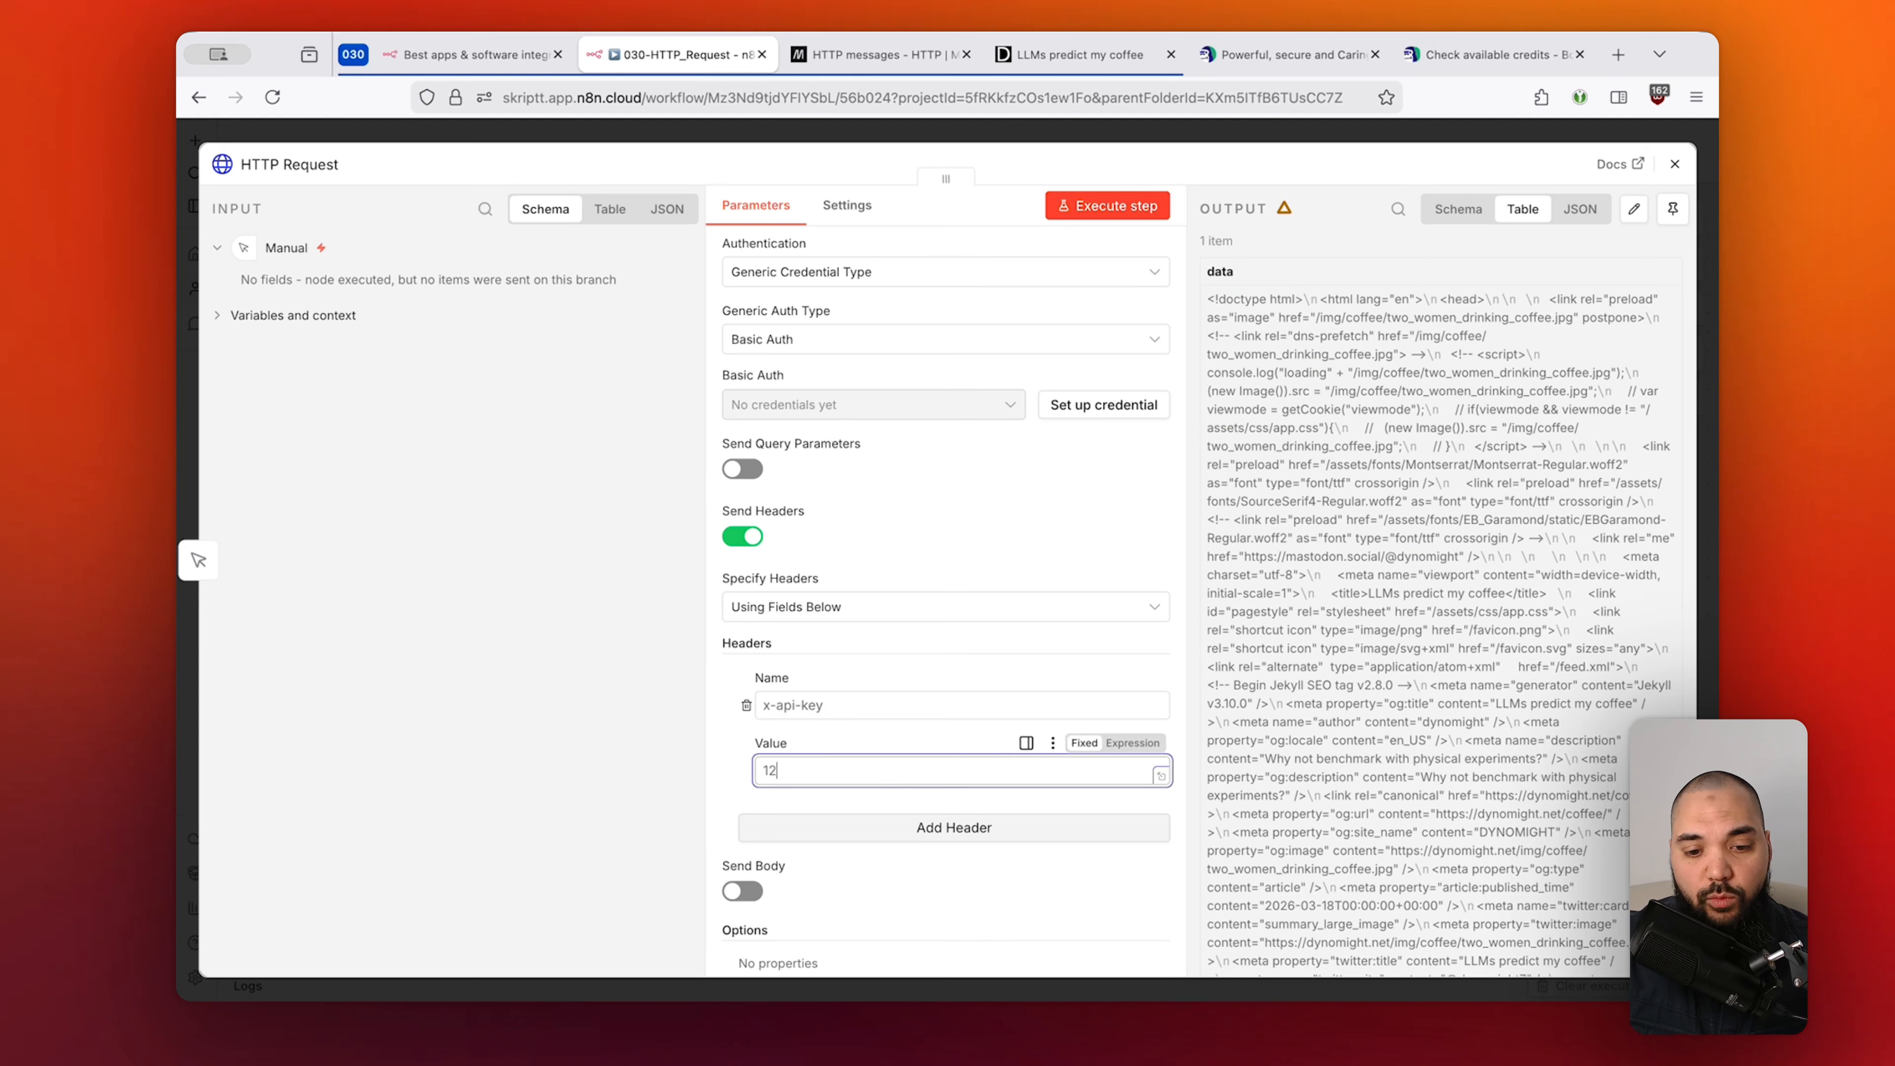
{"action": "type", "text": "347-23478"}
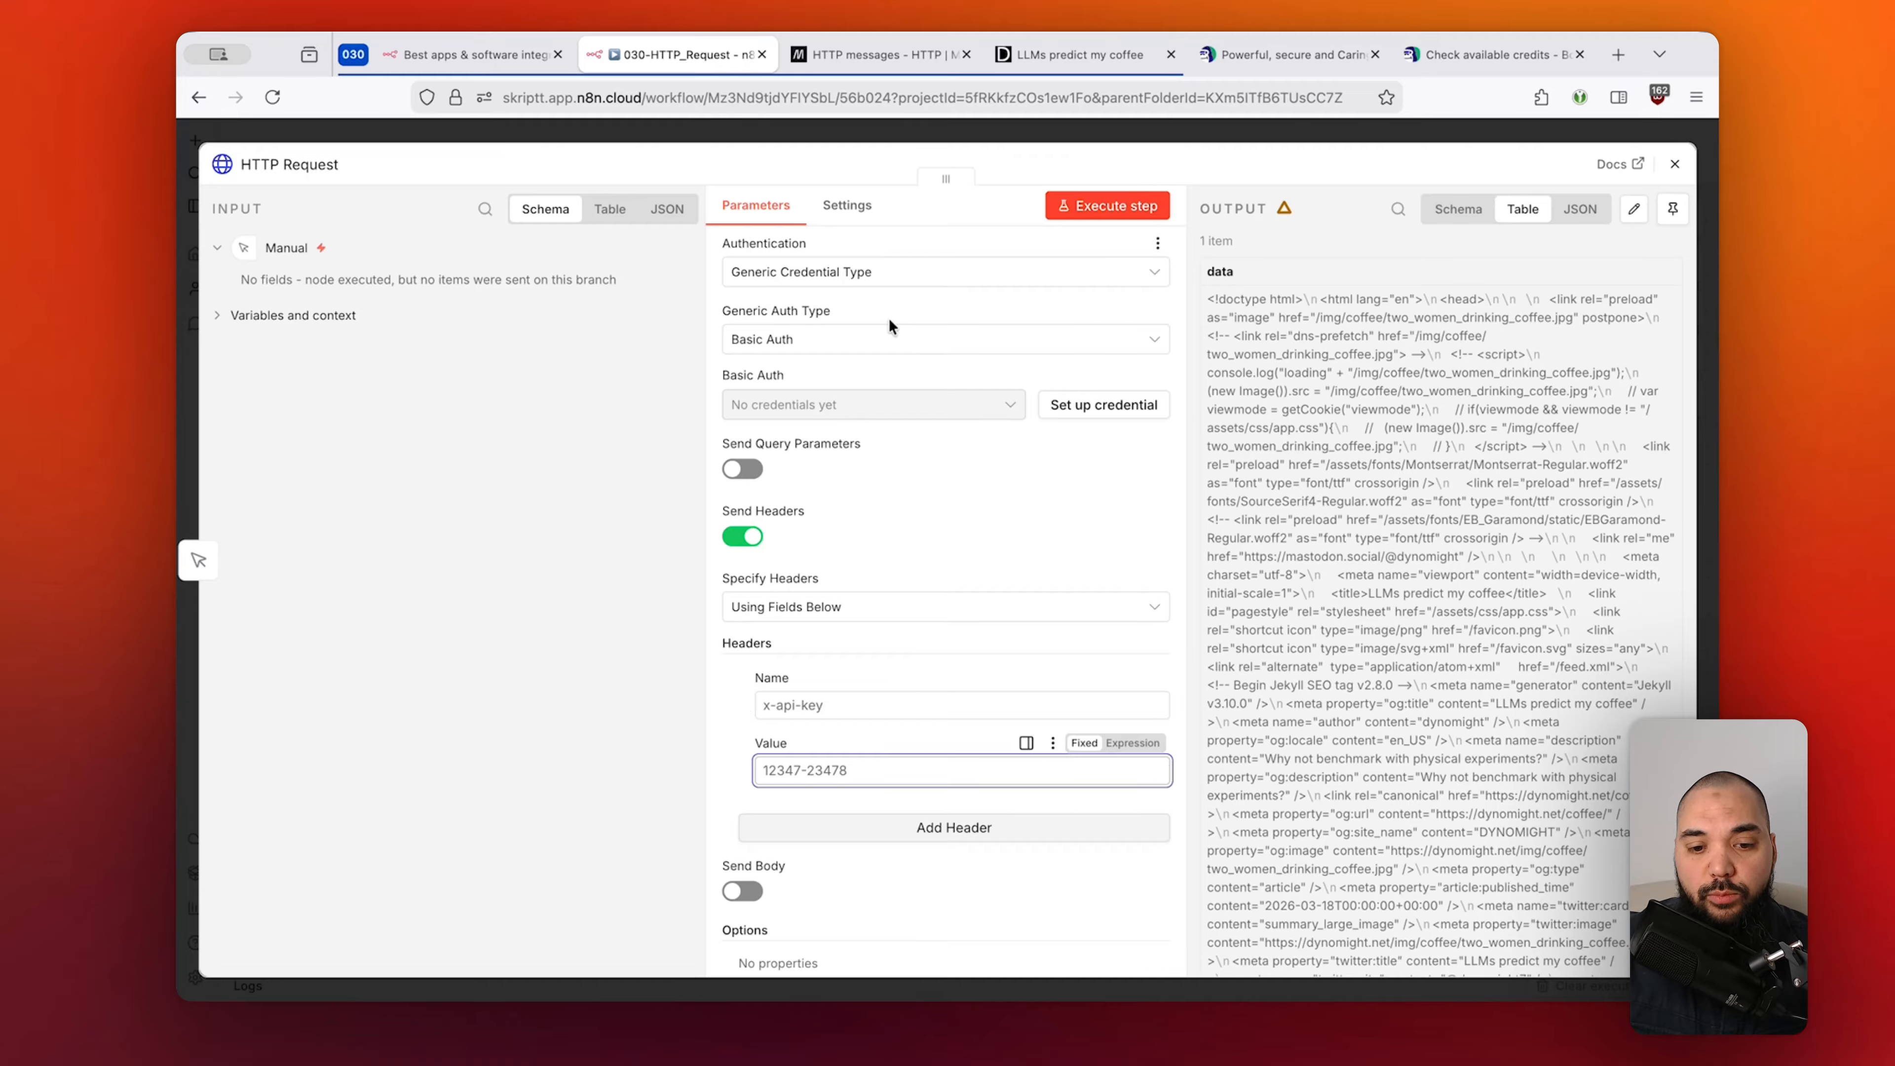
{"action": "scroll", "coordinate": [909, 571], "scroll_direction": "up", "scroll_amount": 2}
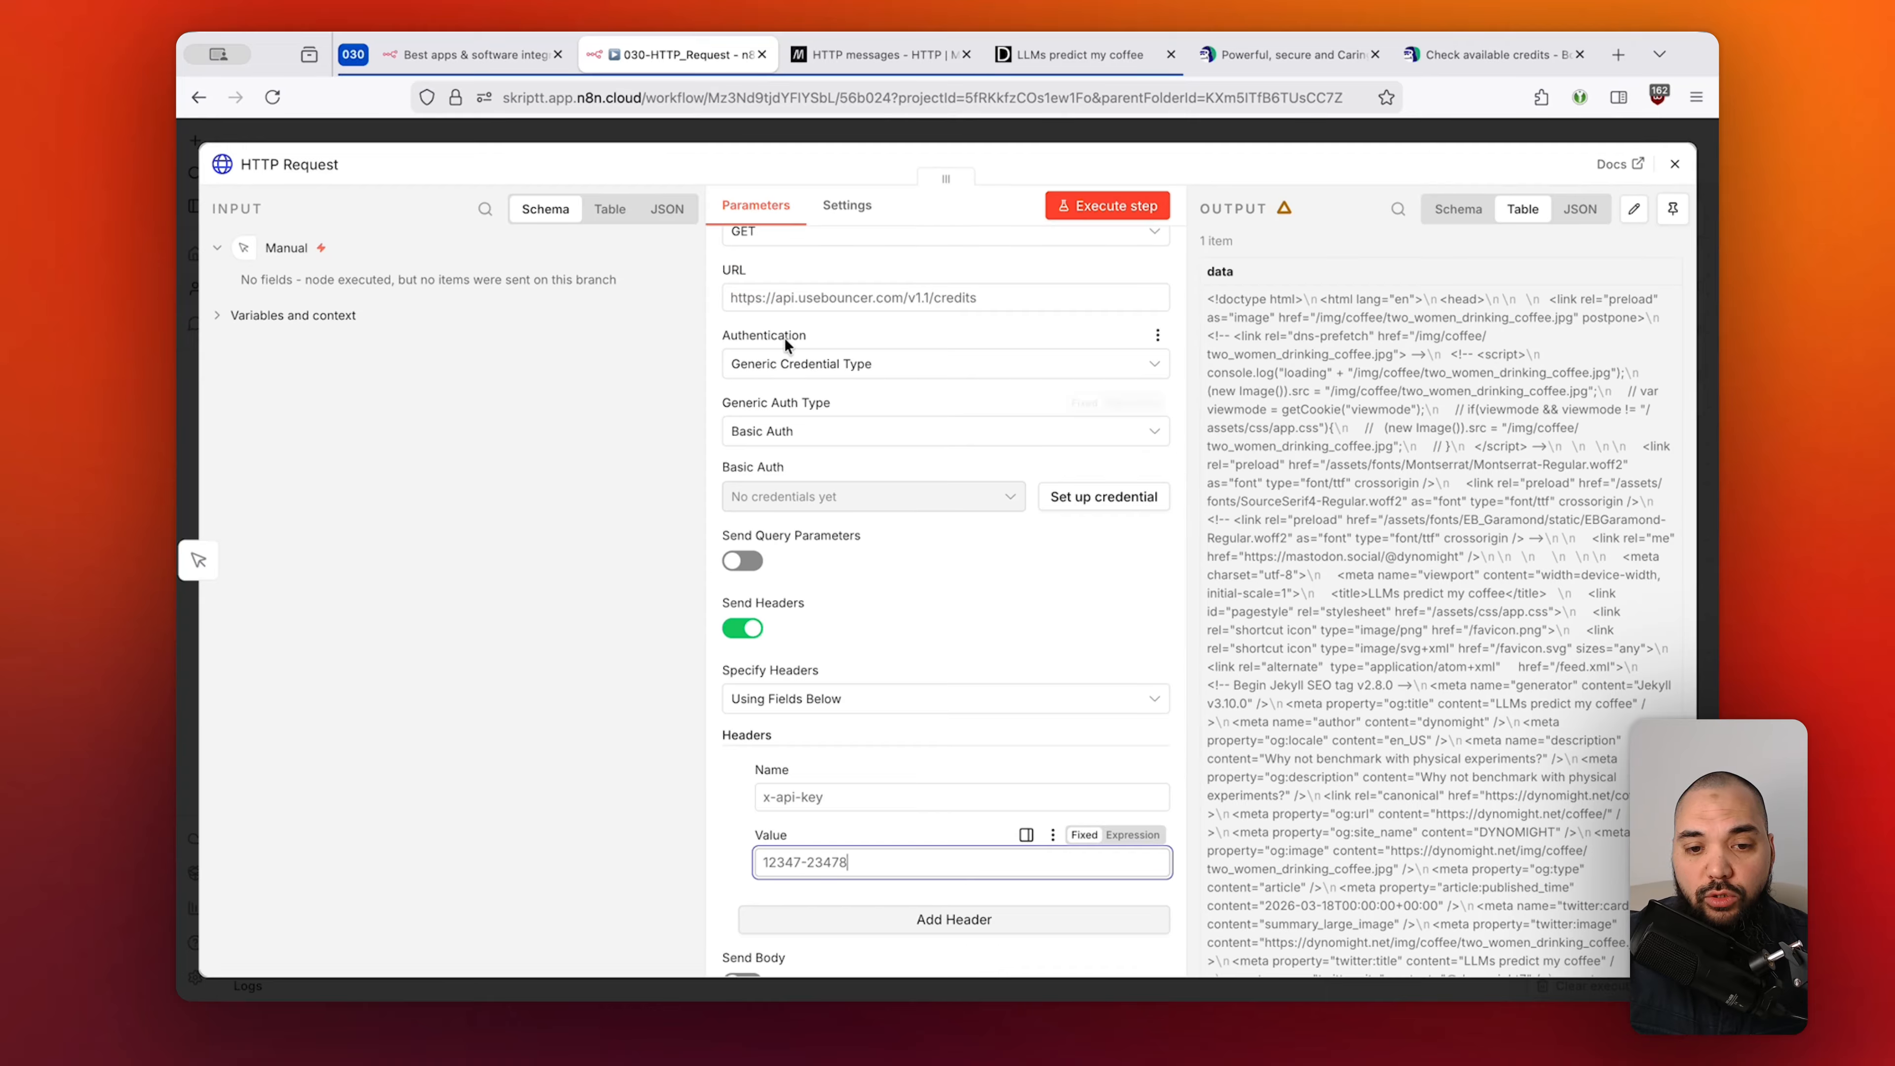
Set the request's Authentication to None and select the header's API key value.
{"action": "left_click", "coordinate": [786, 364]}
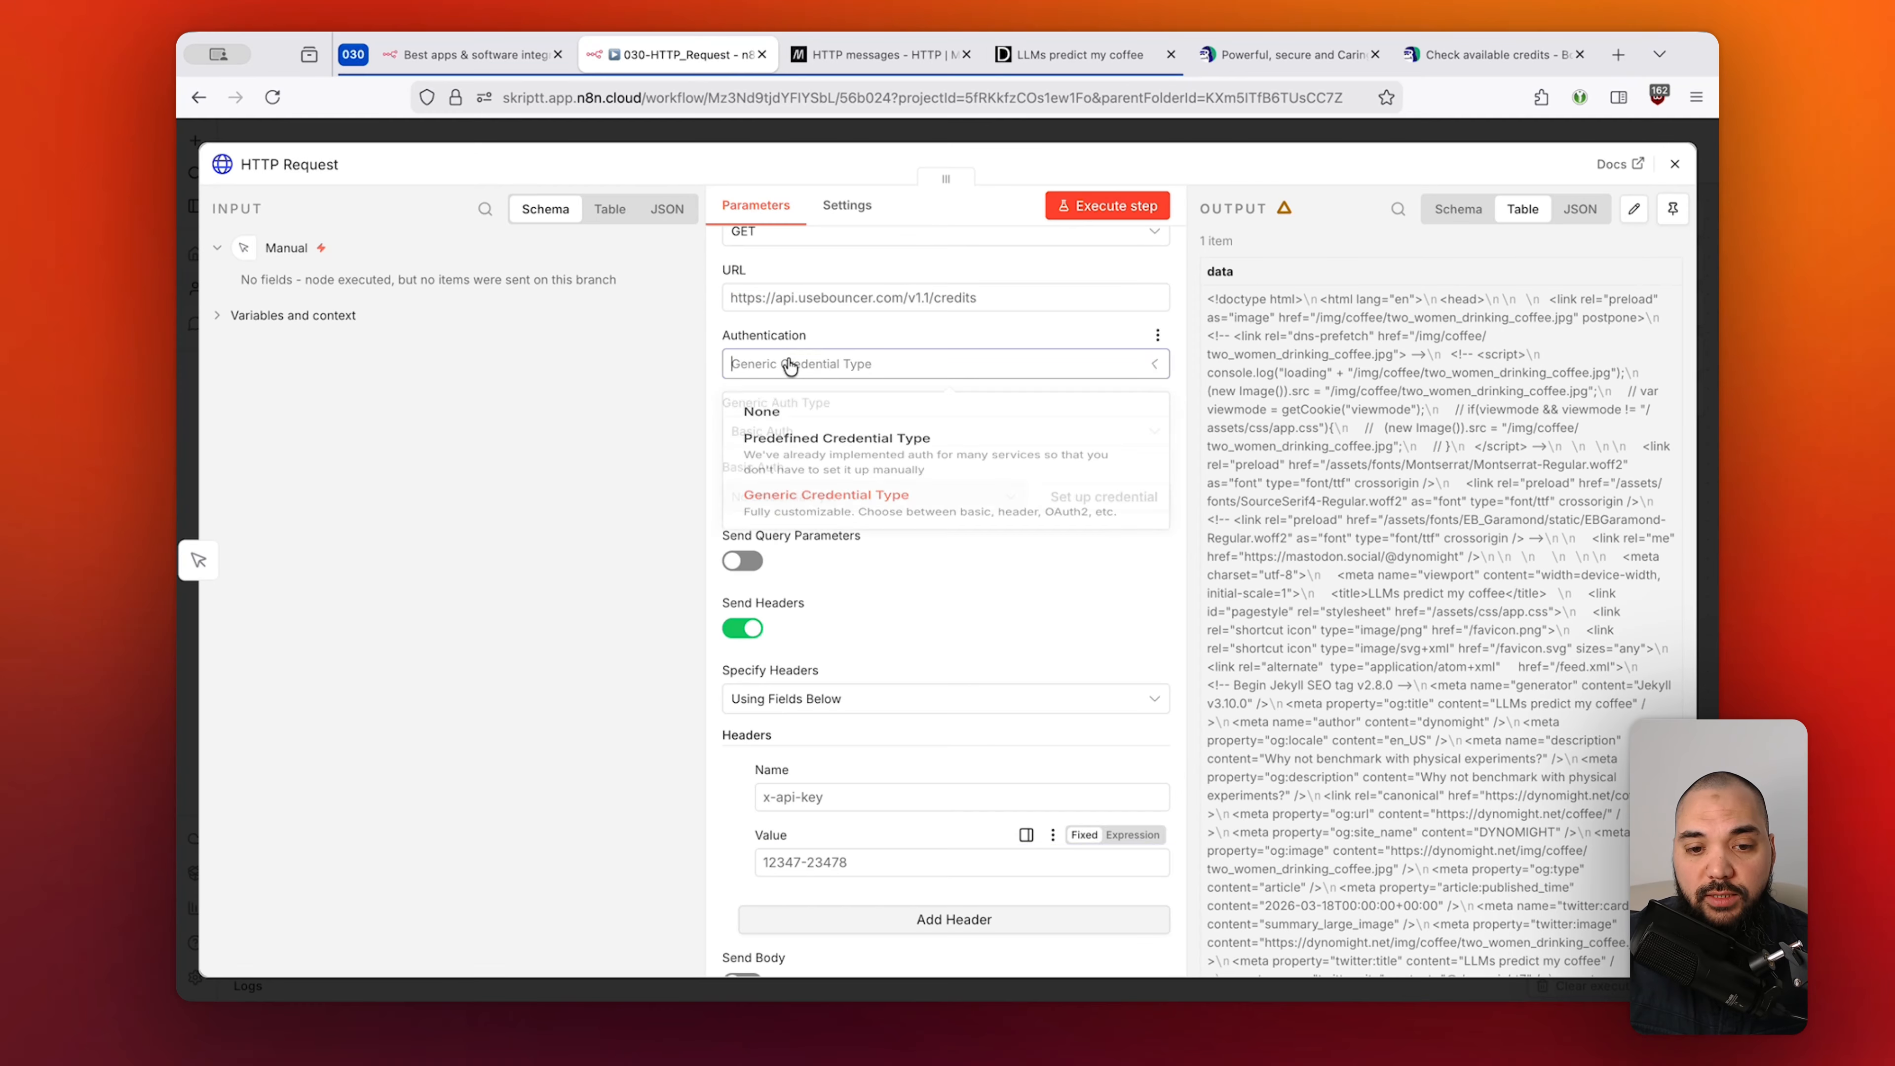
{"action": "left_click", "coordinate": [788, 414]}
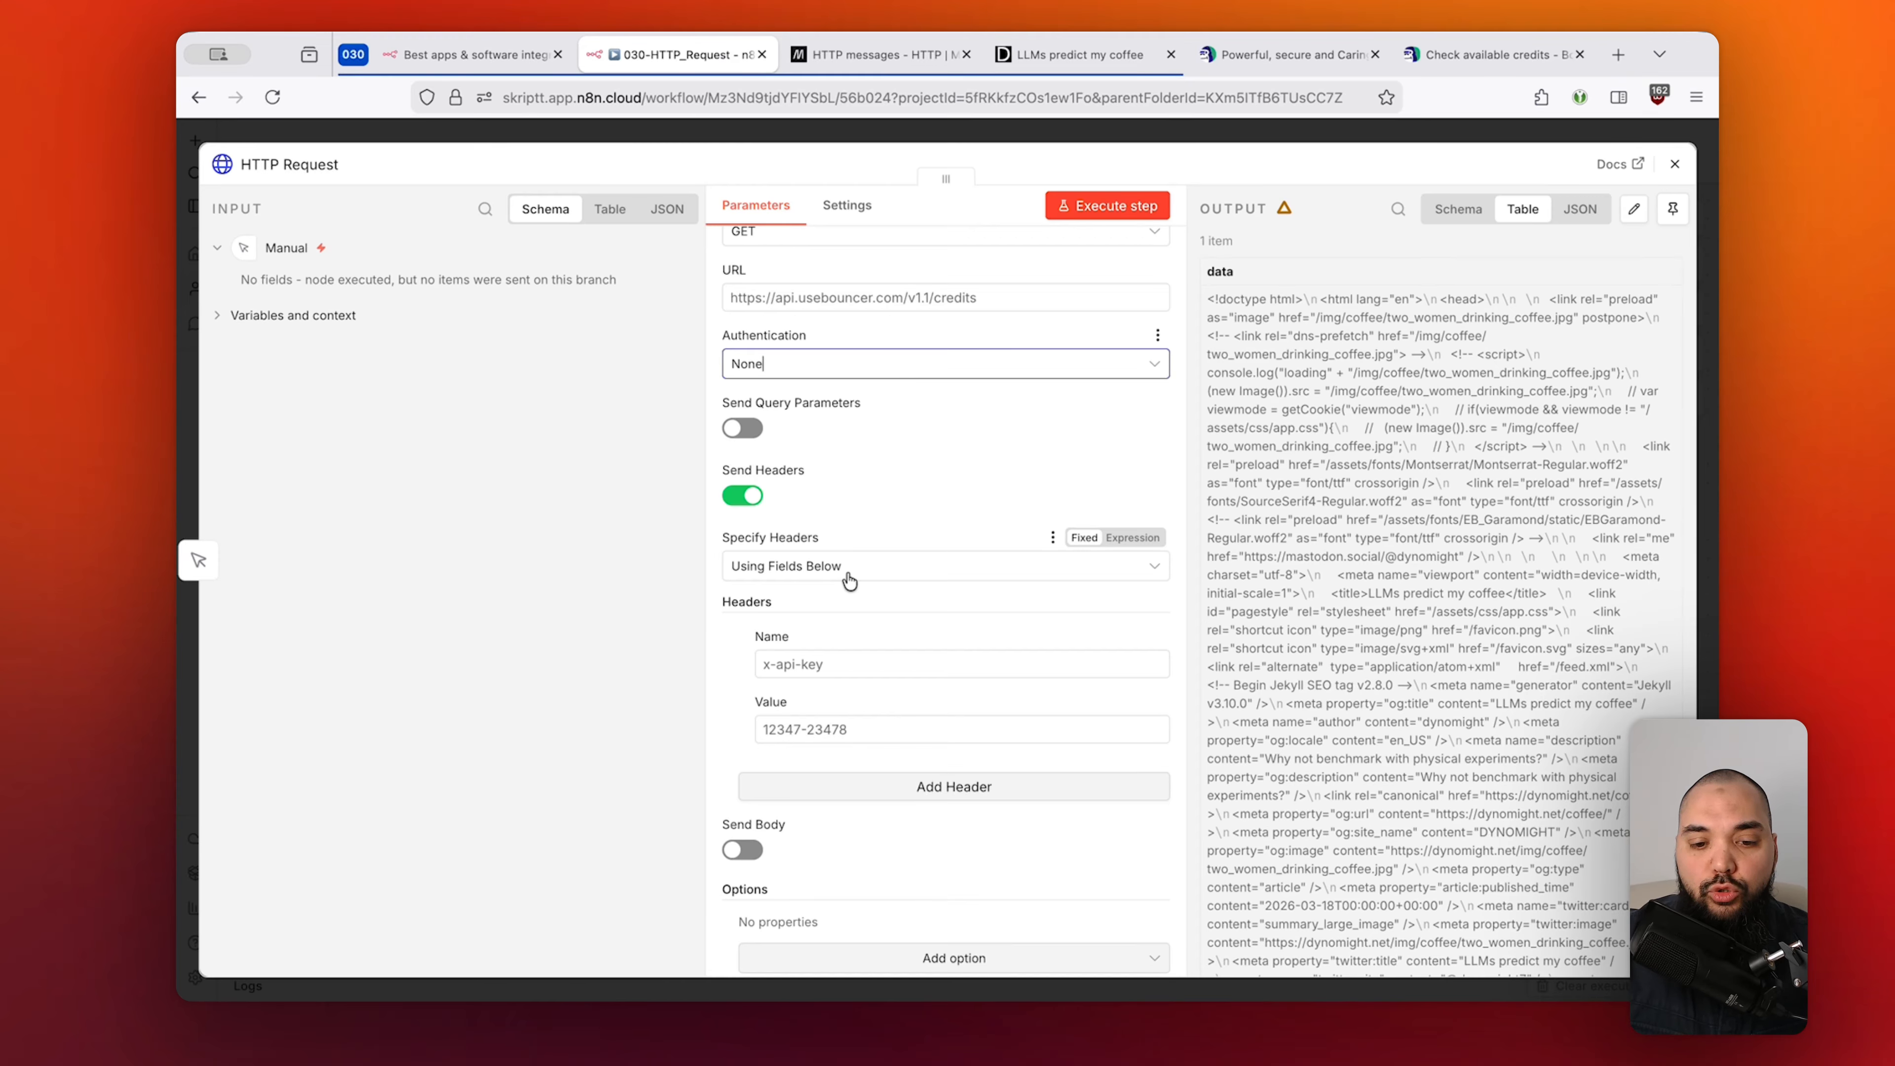
{"action": "left_click_drag", "start_coordinate": [855, 730], "coordinate": [755, 735]}
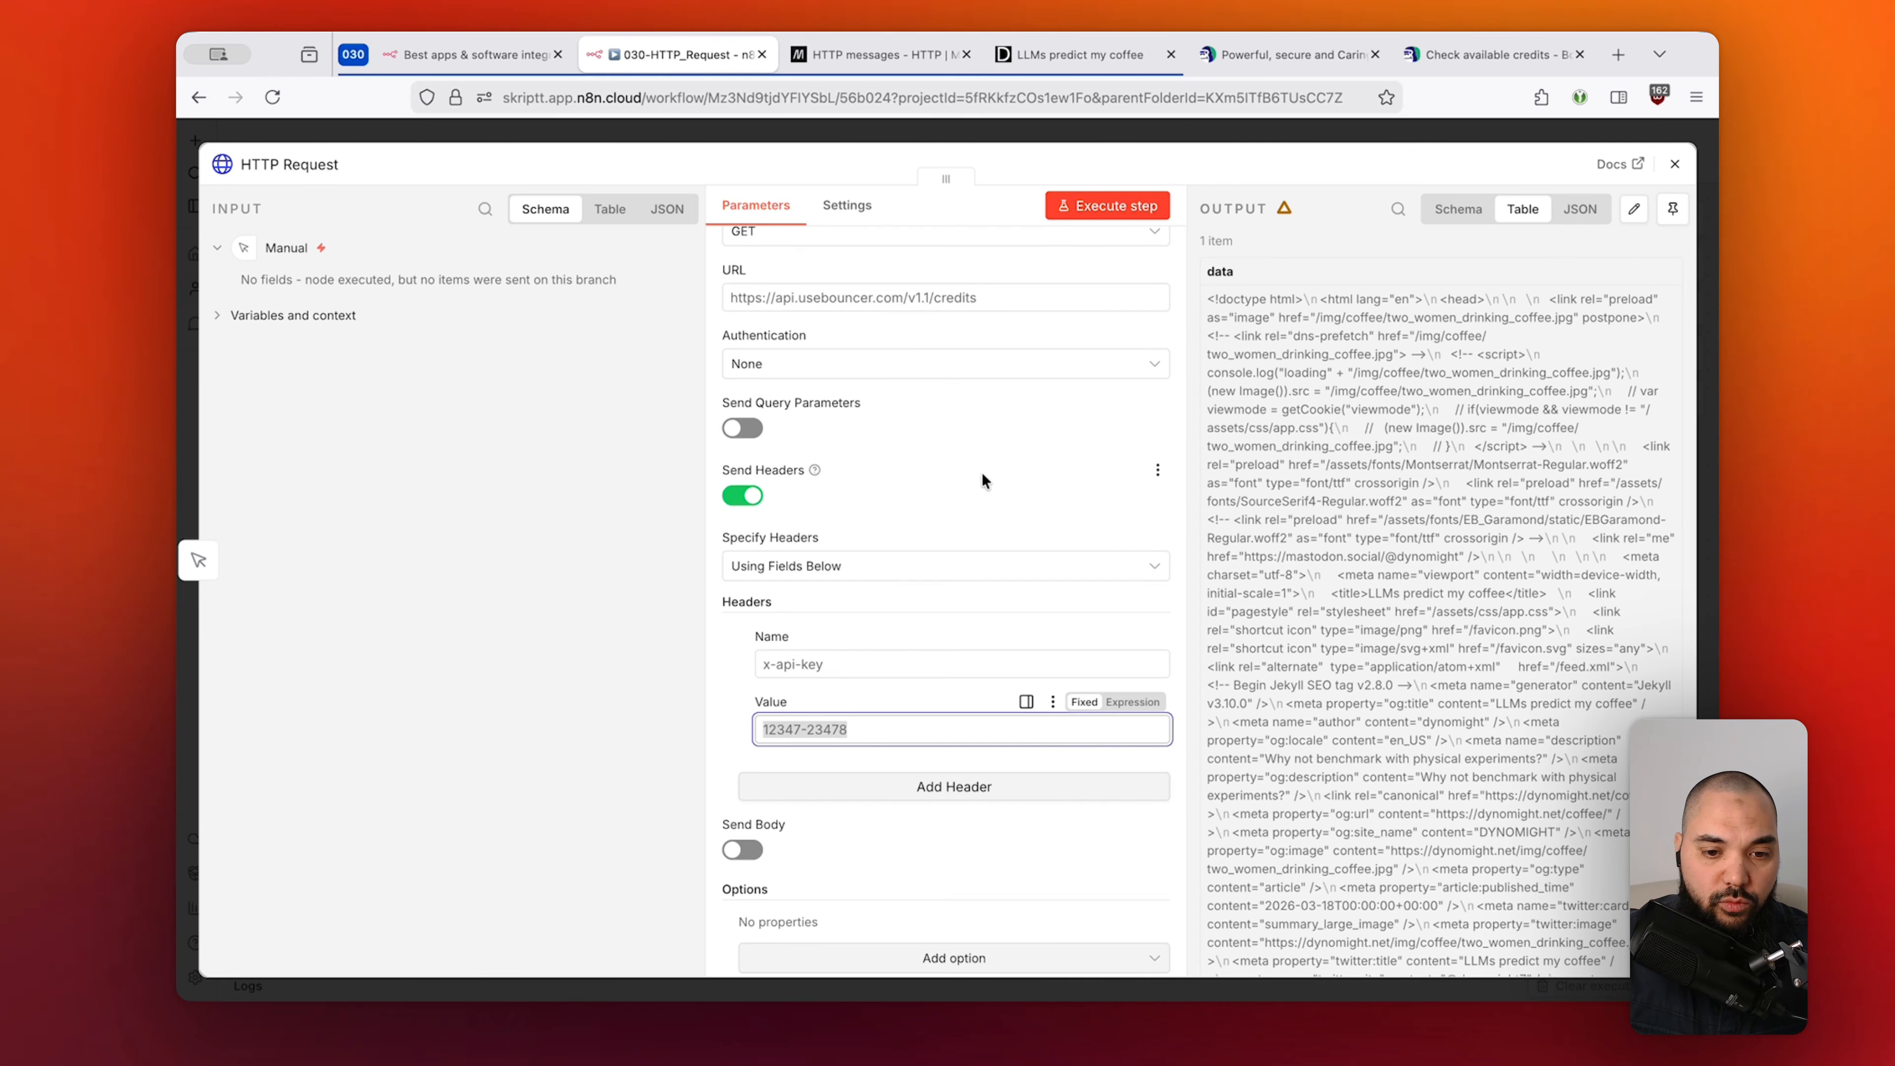
{"action": "key", "text": "super+Tab"}
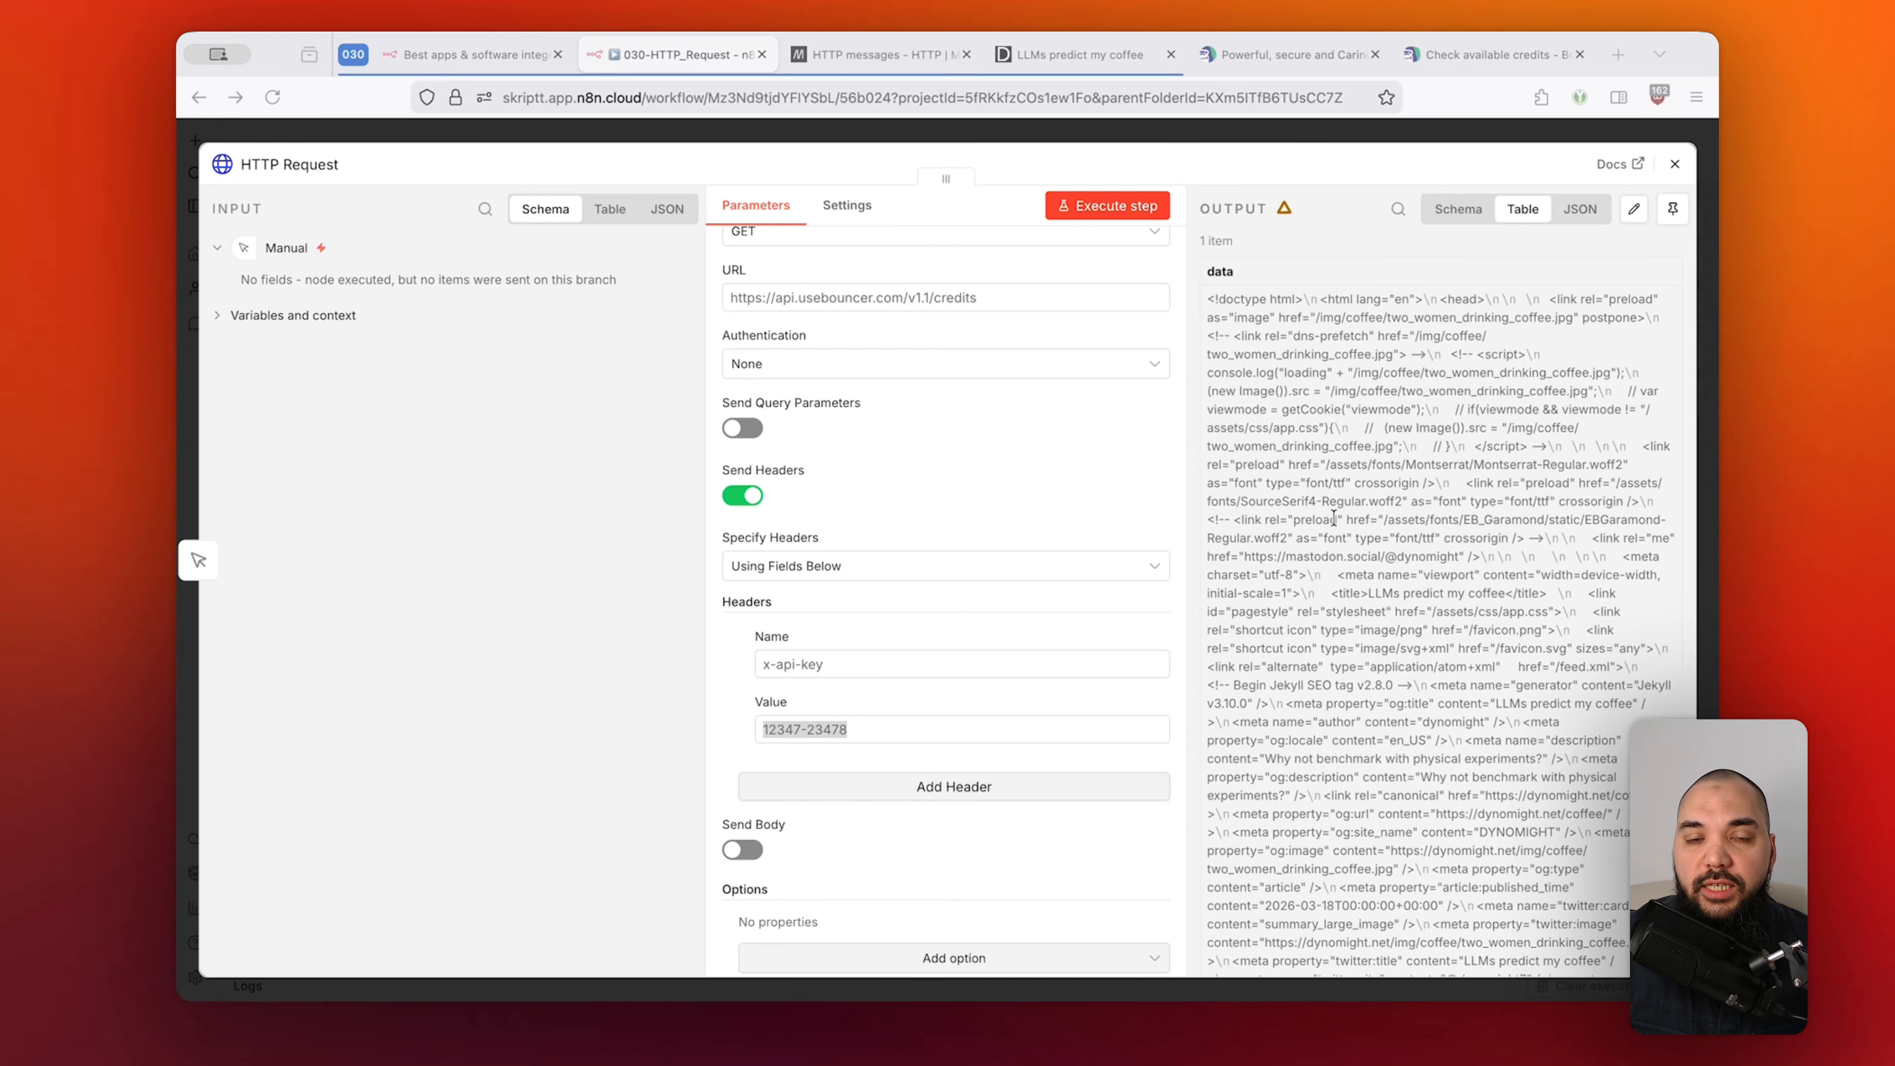
{"action": "key", "text": "super+Tab"}
Switch Send Headers off and enable a JSON request body using fields below.
{"action": "left_click", "coordinate": [742, 495]}
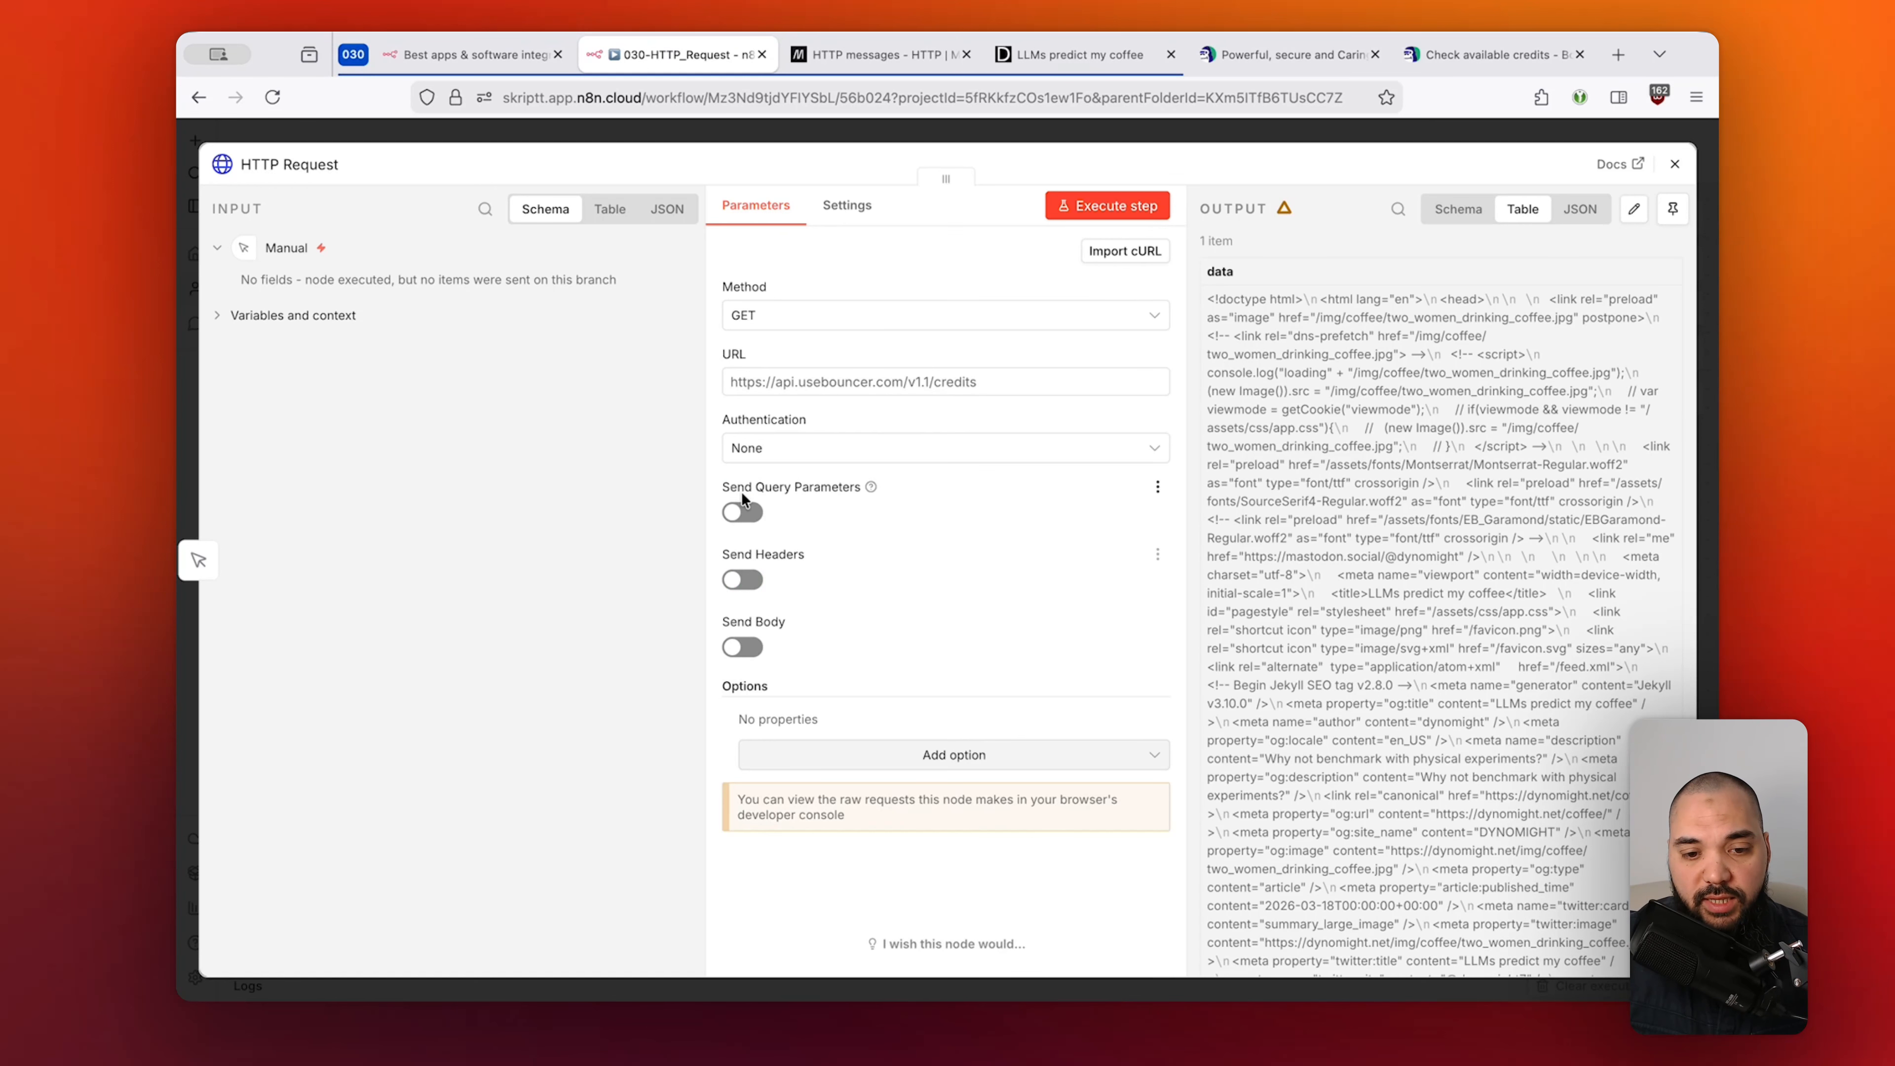
{"action": "left_click", "coordinate": [743, 646]}
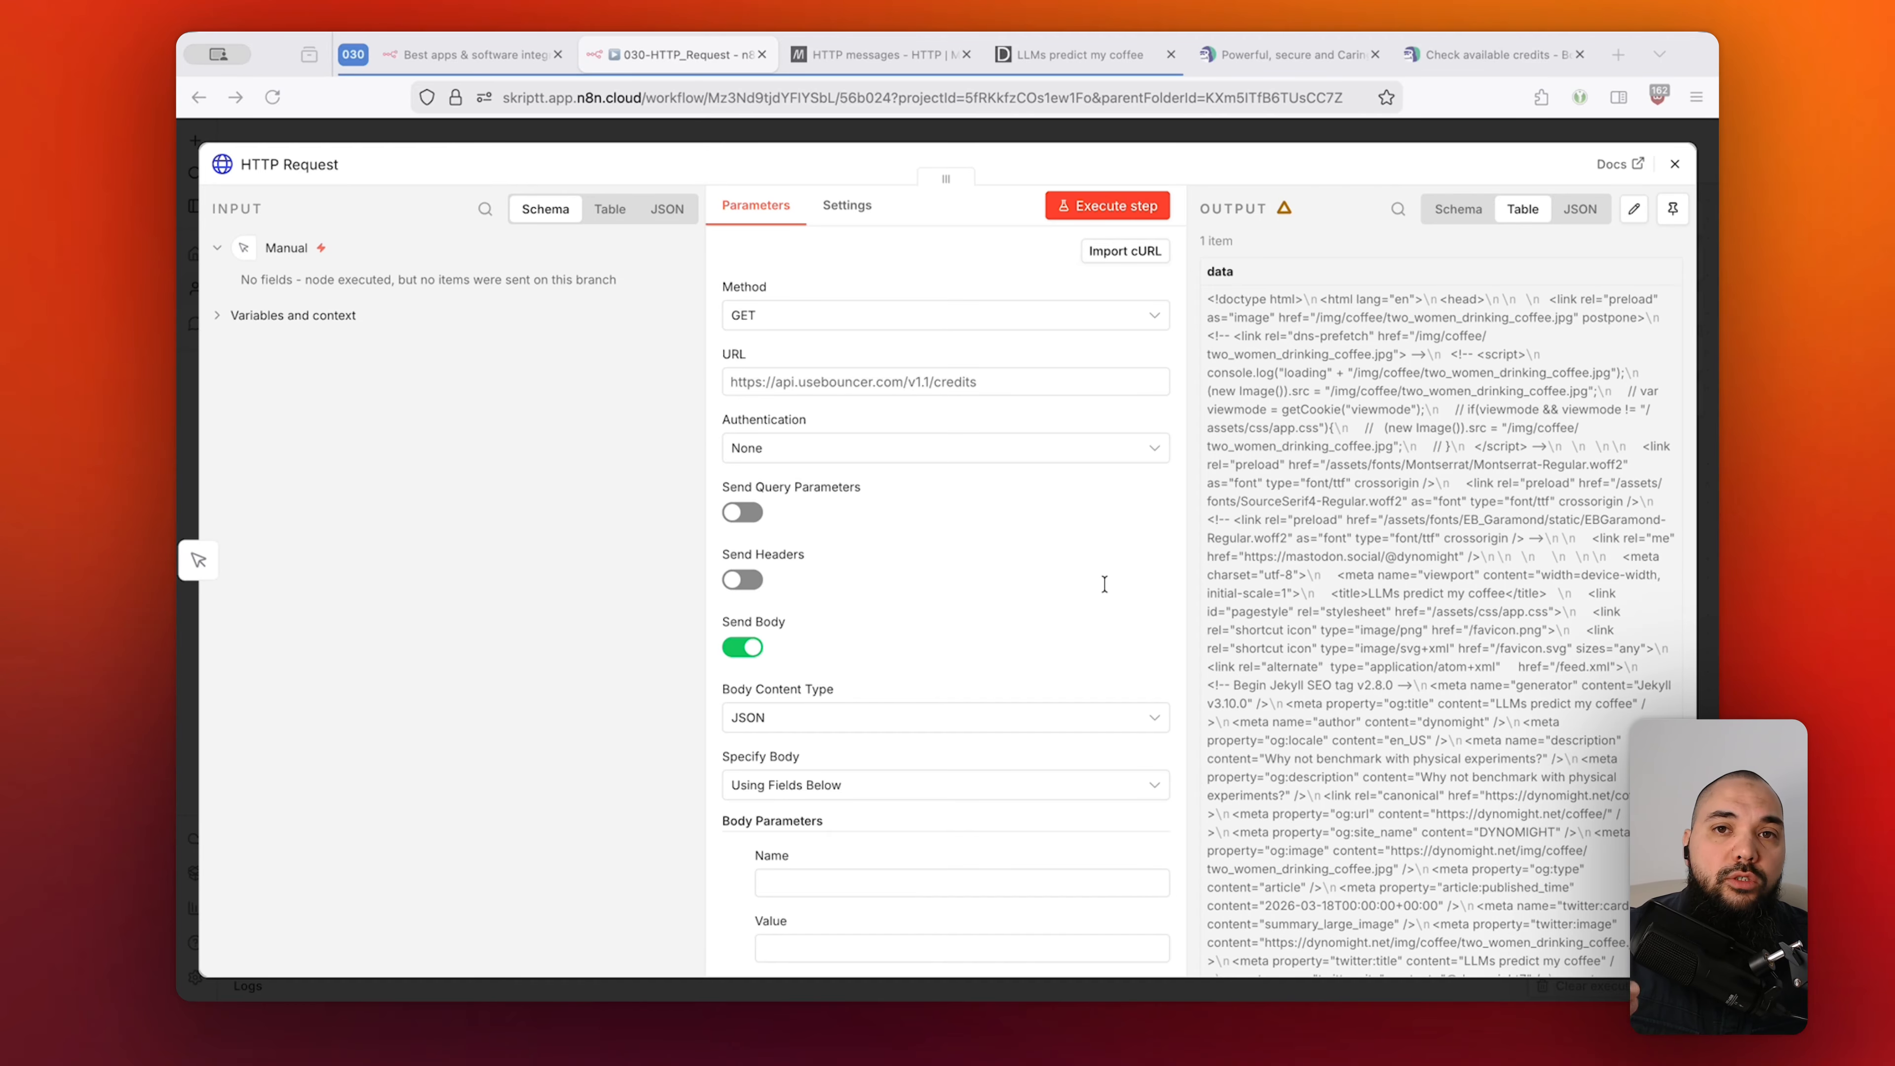
{"action": "scroll", "coordinate": [998, 588], "scroll_direction": "down", "scroll_amount": 2}
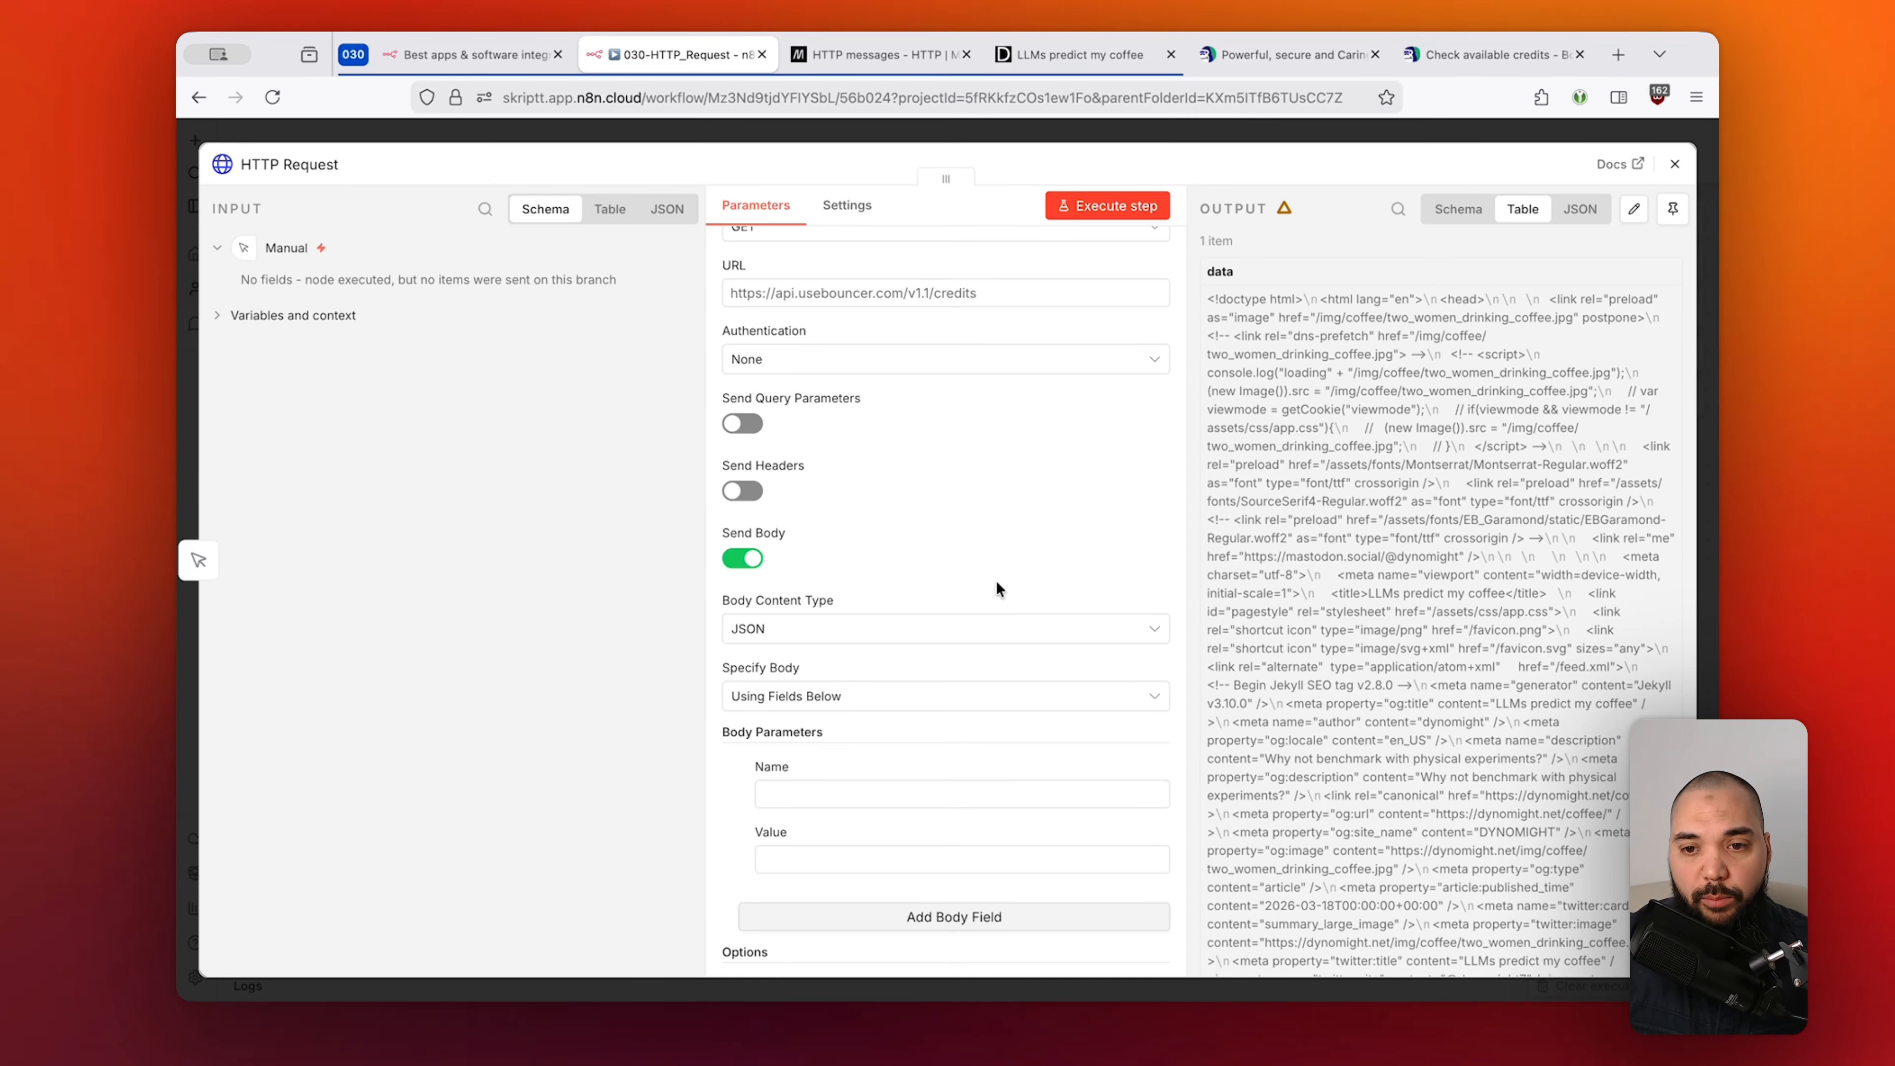
{"action": "mouse_move", "coordinate": [1487, 51]}
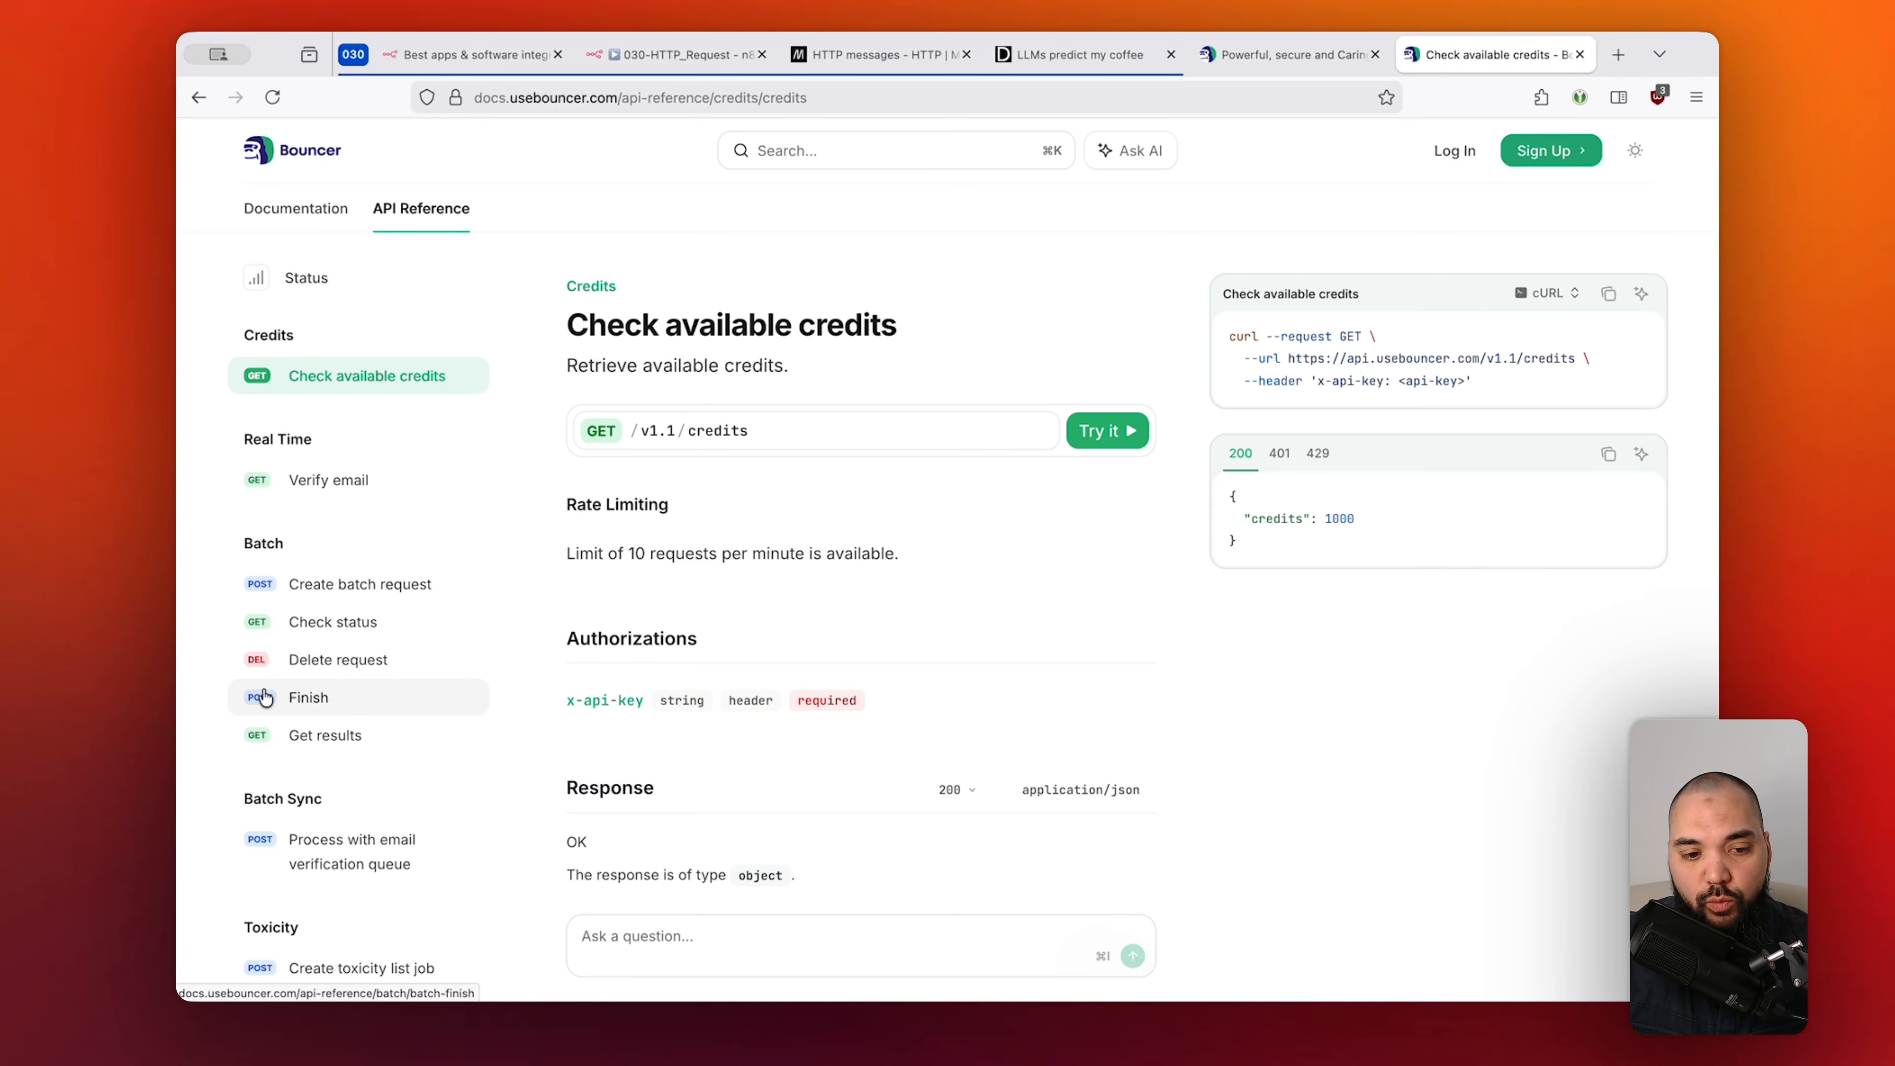
Open Bouncer's Create batch request docs, select the 'email' key in the cURL body, and return to n8n.
{"action": "left_click", "coordinate": [344, 590]}
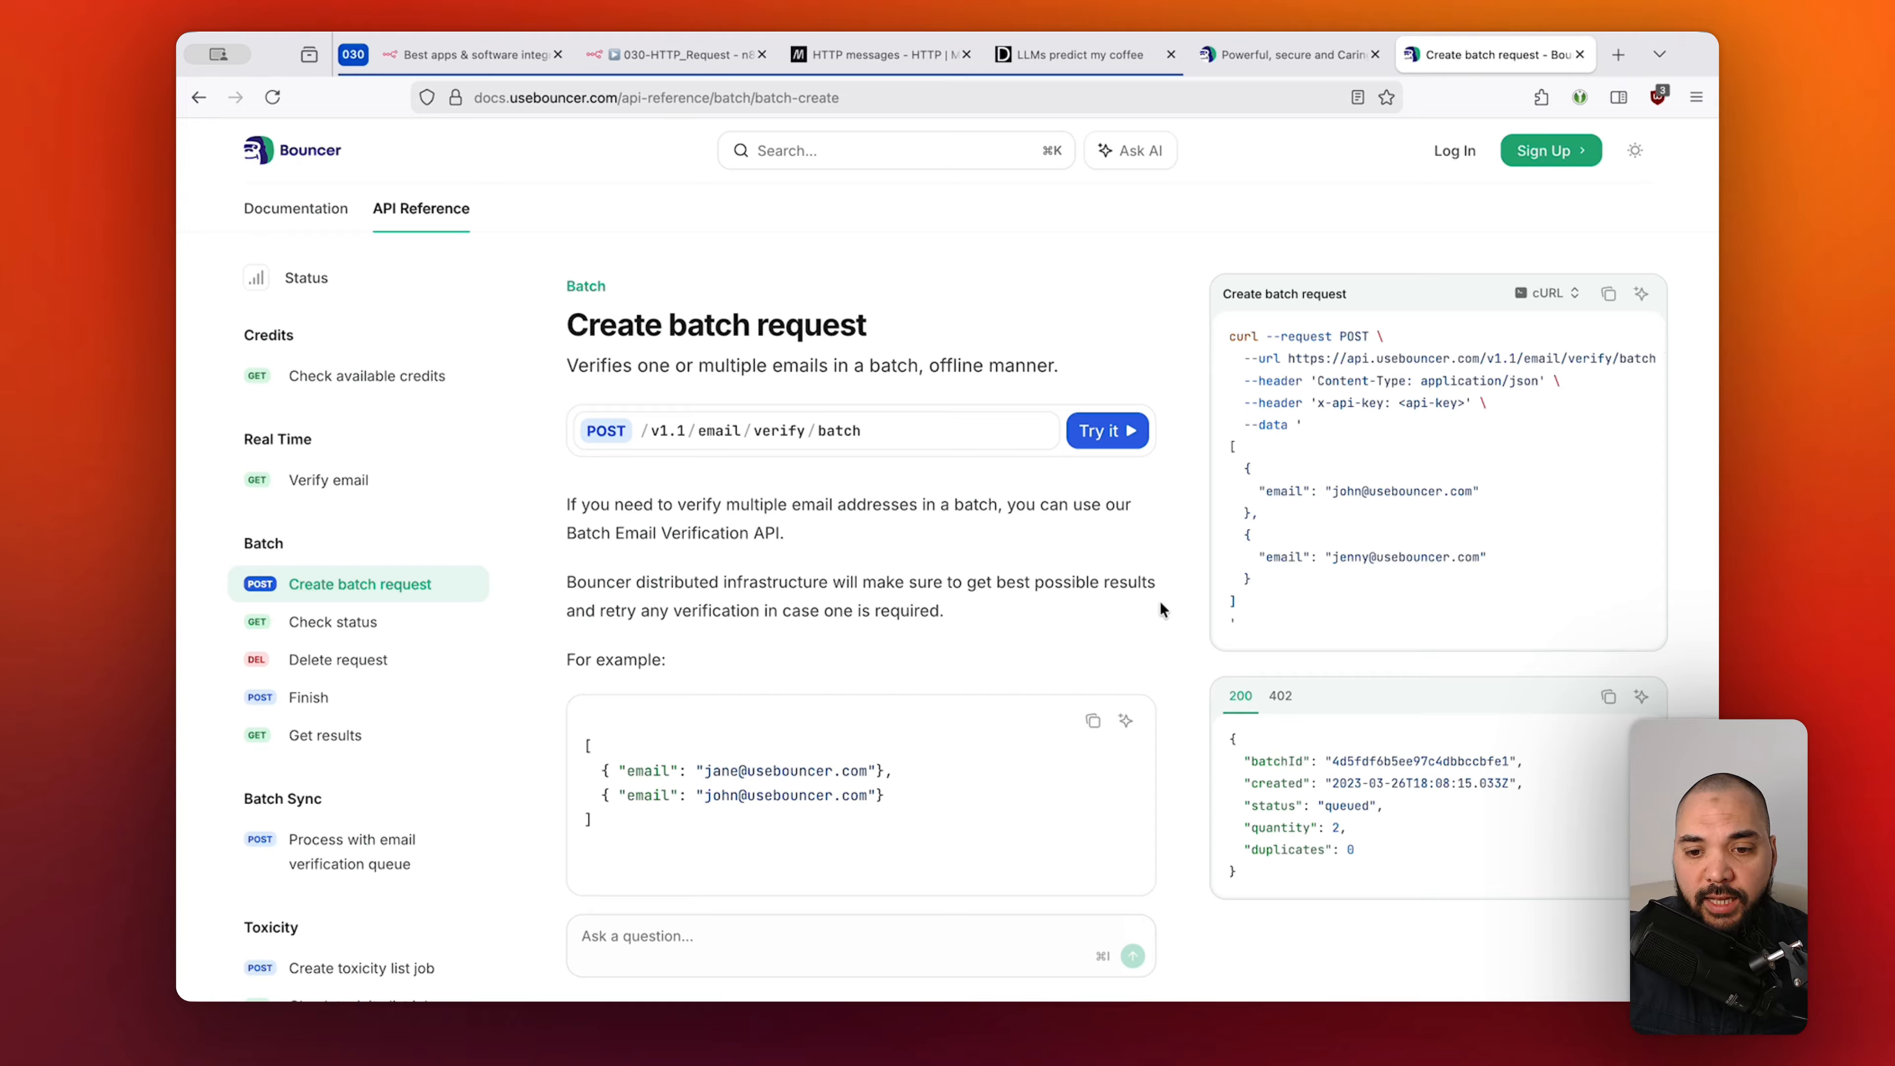
{"action": "double_click", "coordinate": [1283, 490]}
{"action": "key", "text": "super+c"}
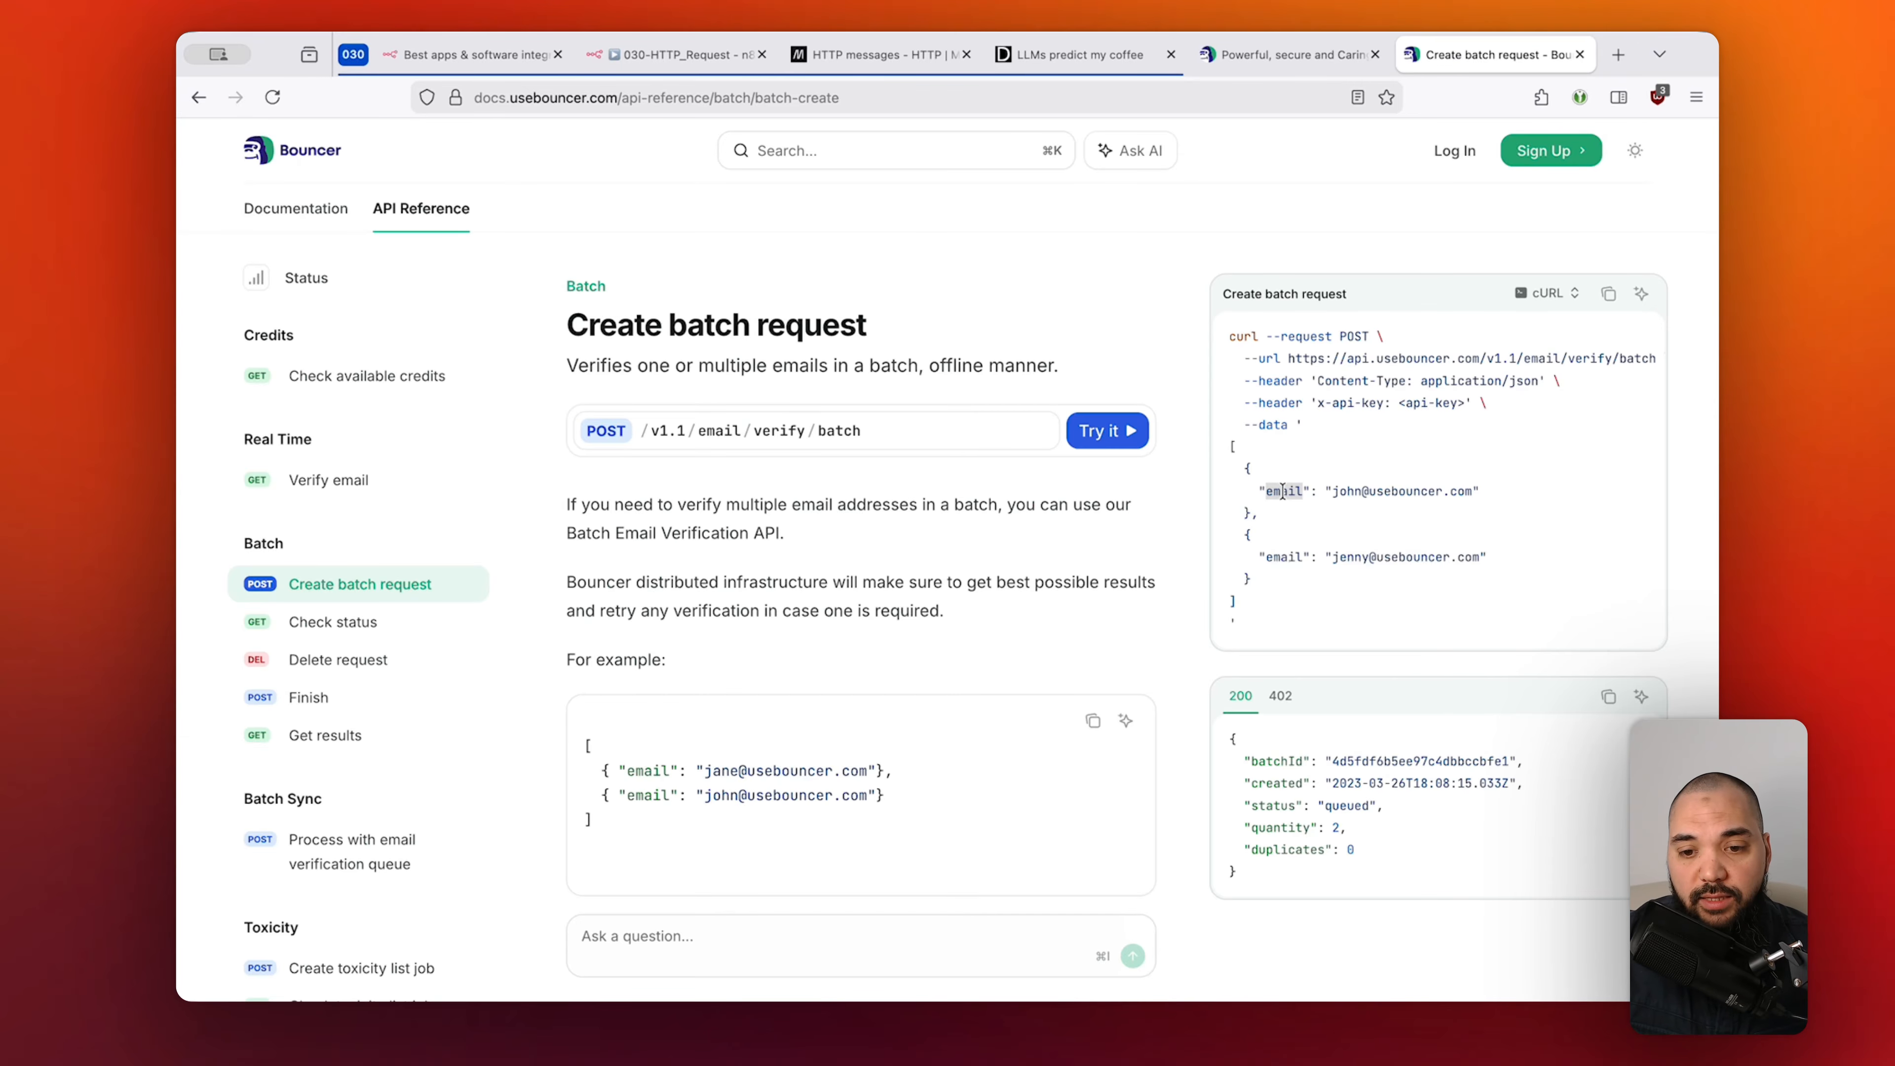
{"action": "left_click", "coordinate": [674, 51]}
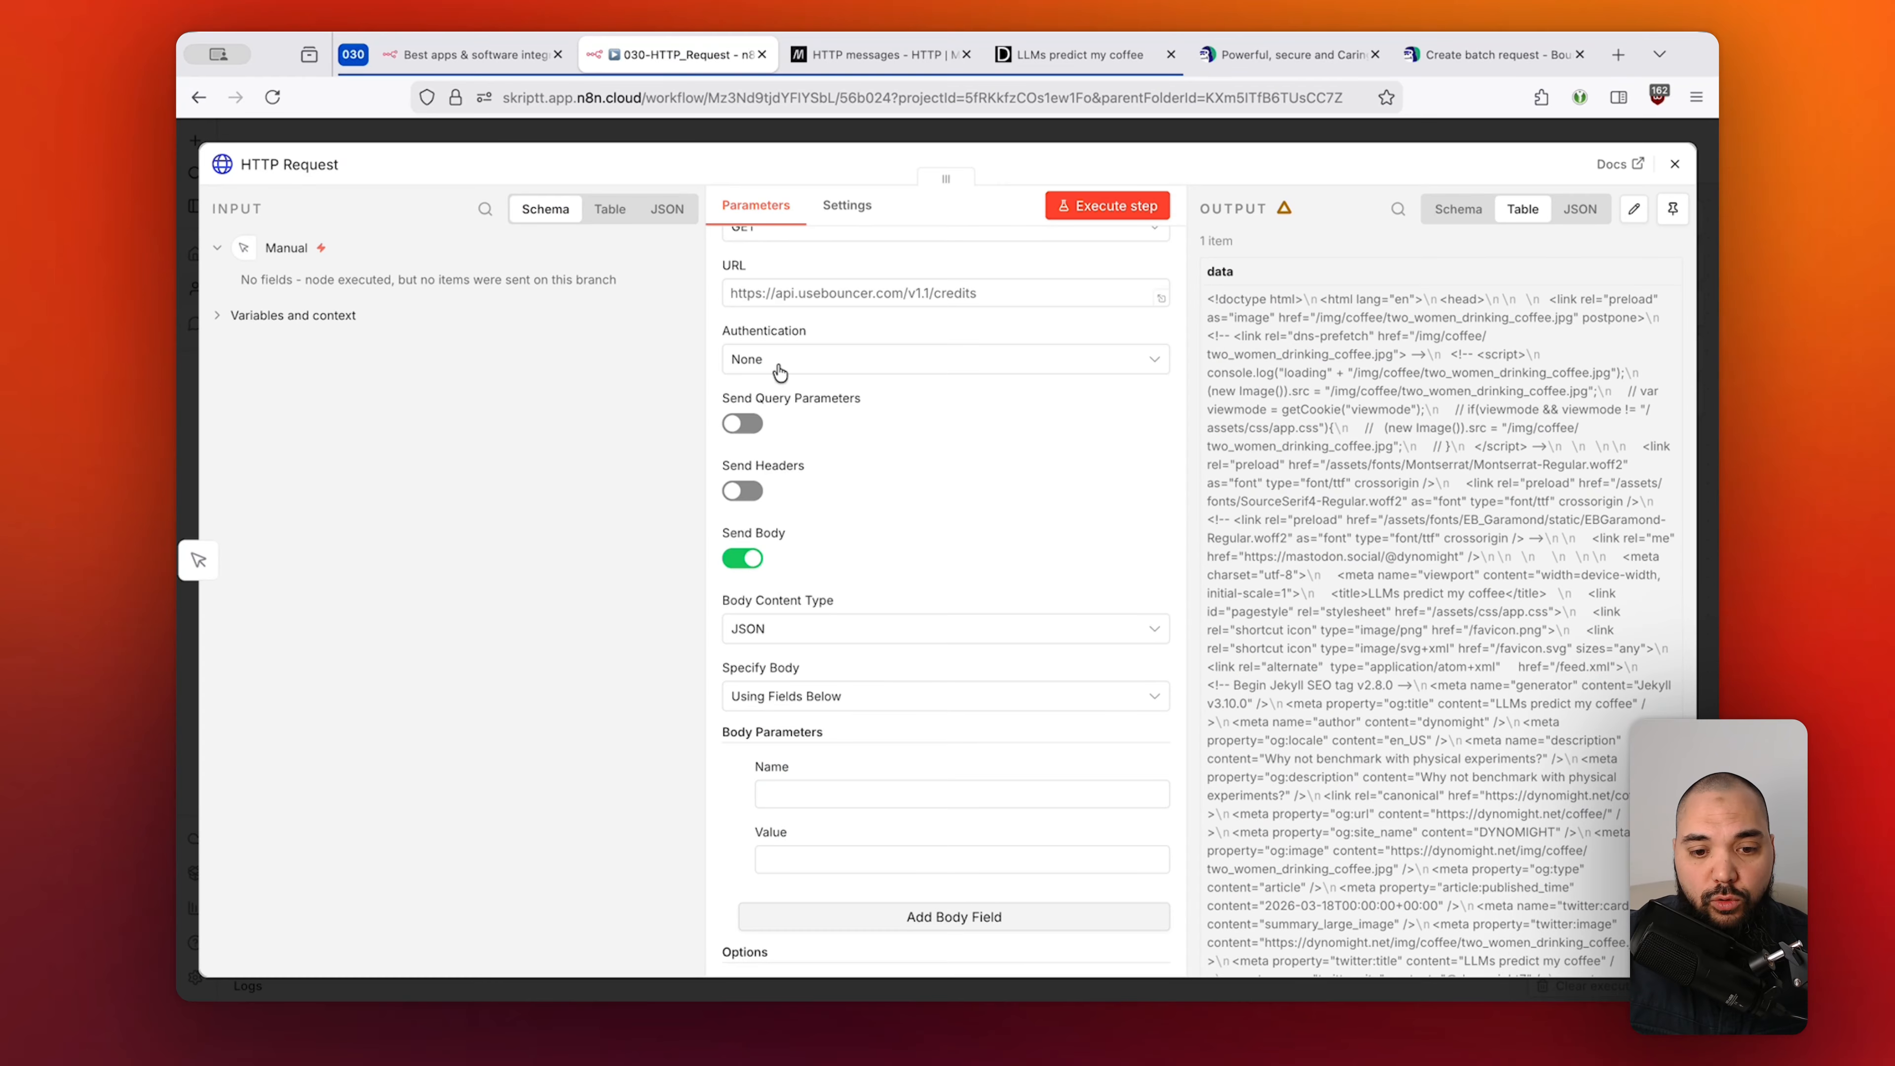
Add a body parameter named 'email' with an email address as its value, correcting typos.
{"action": "scroll", "coordinate": [846, 563], "scroll_direction": "down", "scroll_amount": 1}
{"action": "left_click", "coordinate": [844, 776]}
{"action": "key", "text": "super+v"}
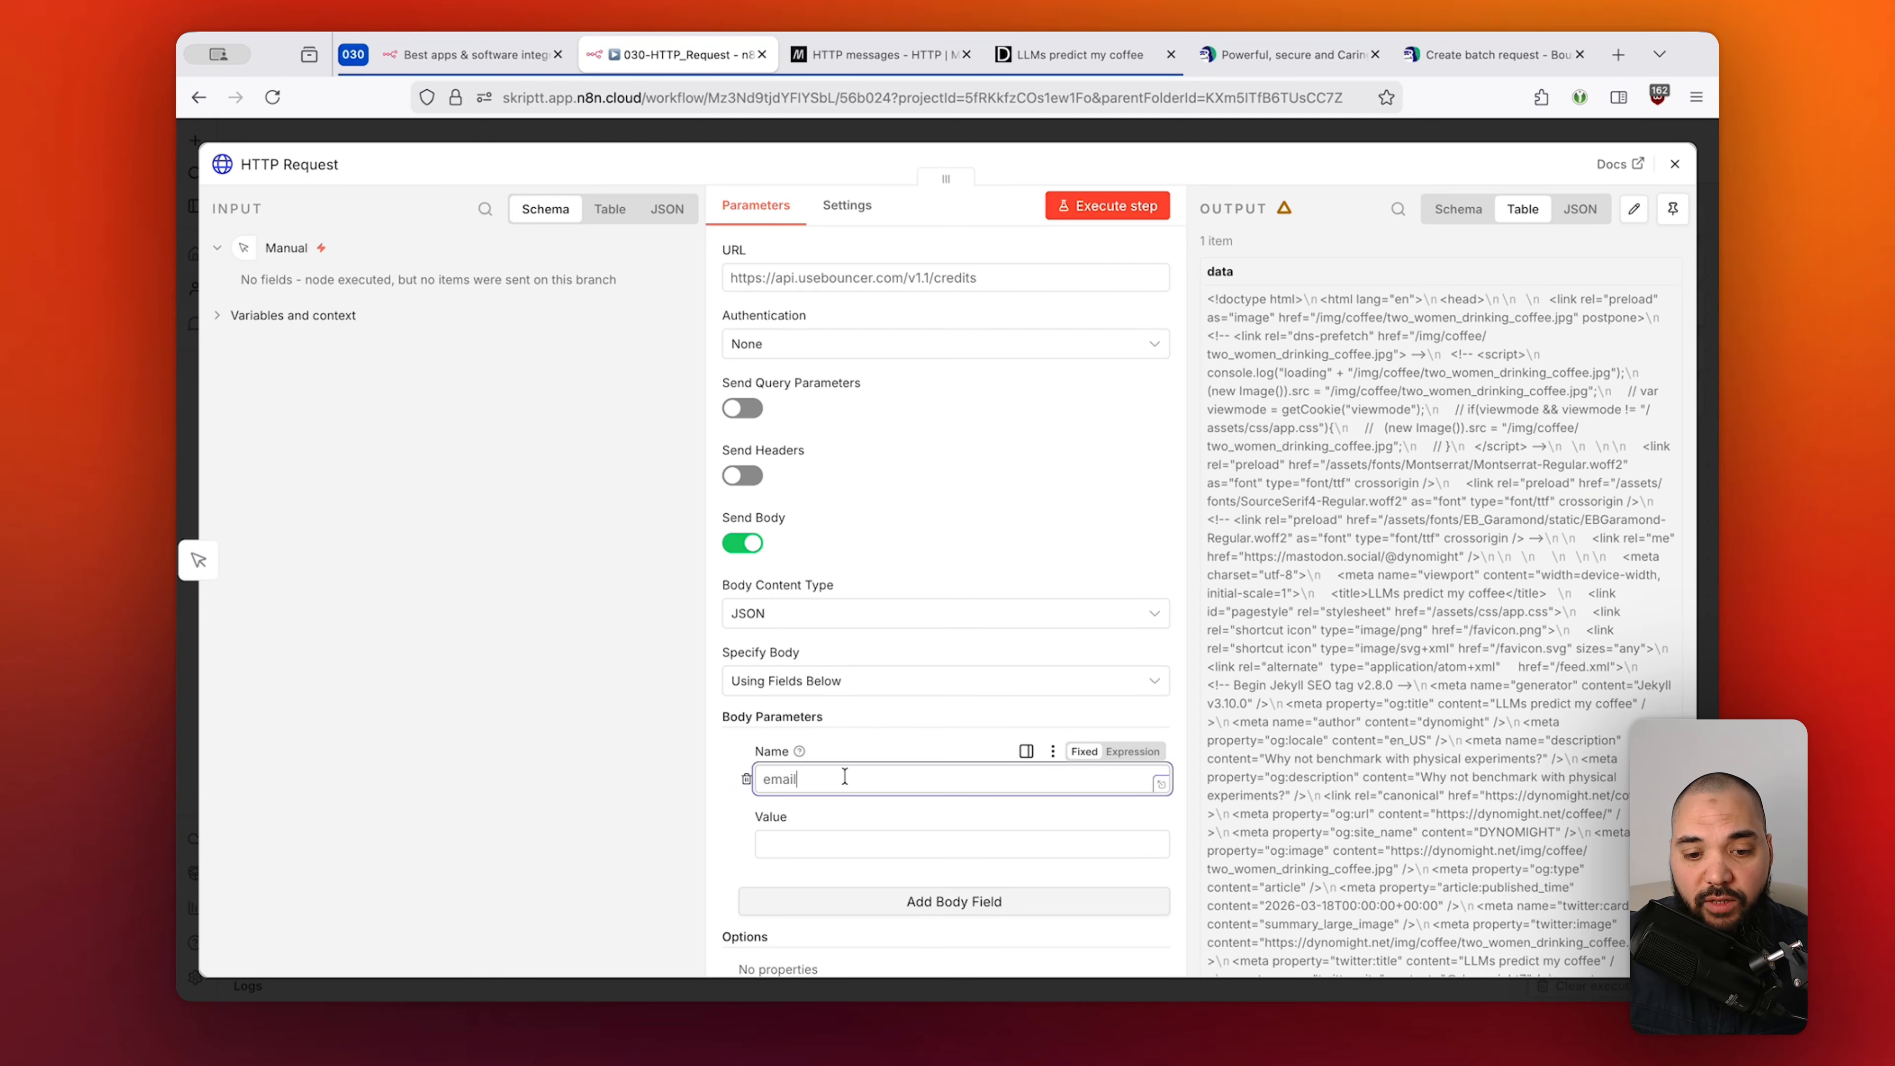
{"action": "left_click", "coordinate": [846, 843]}
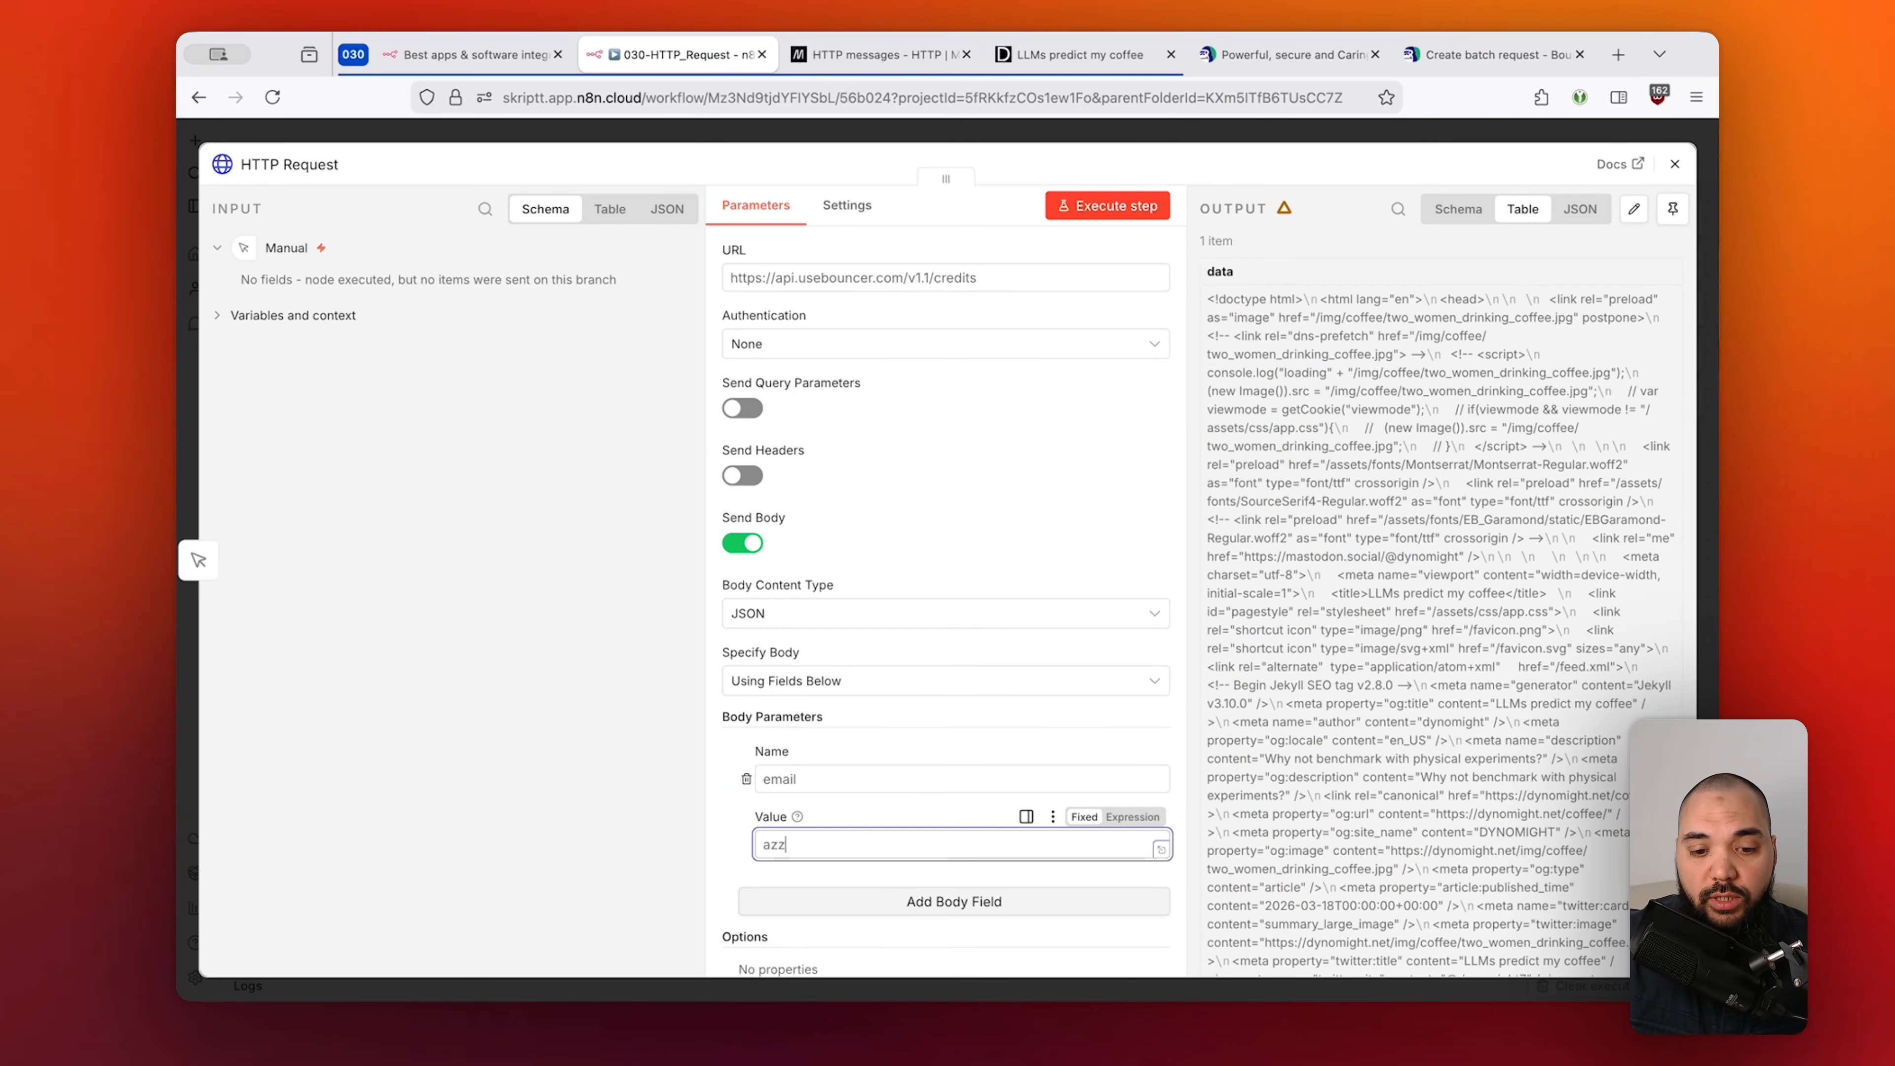
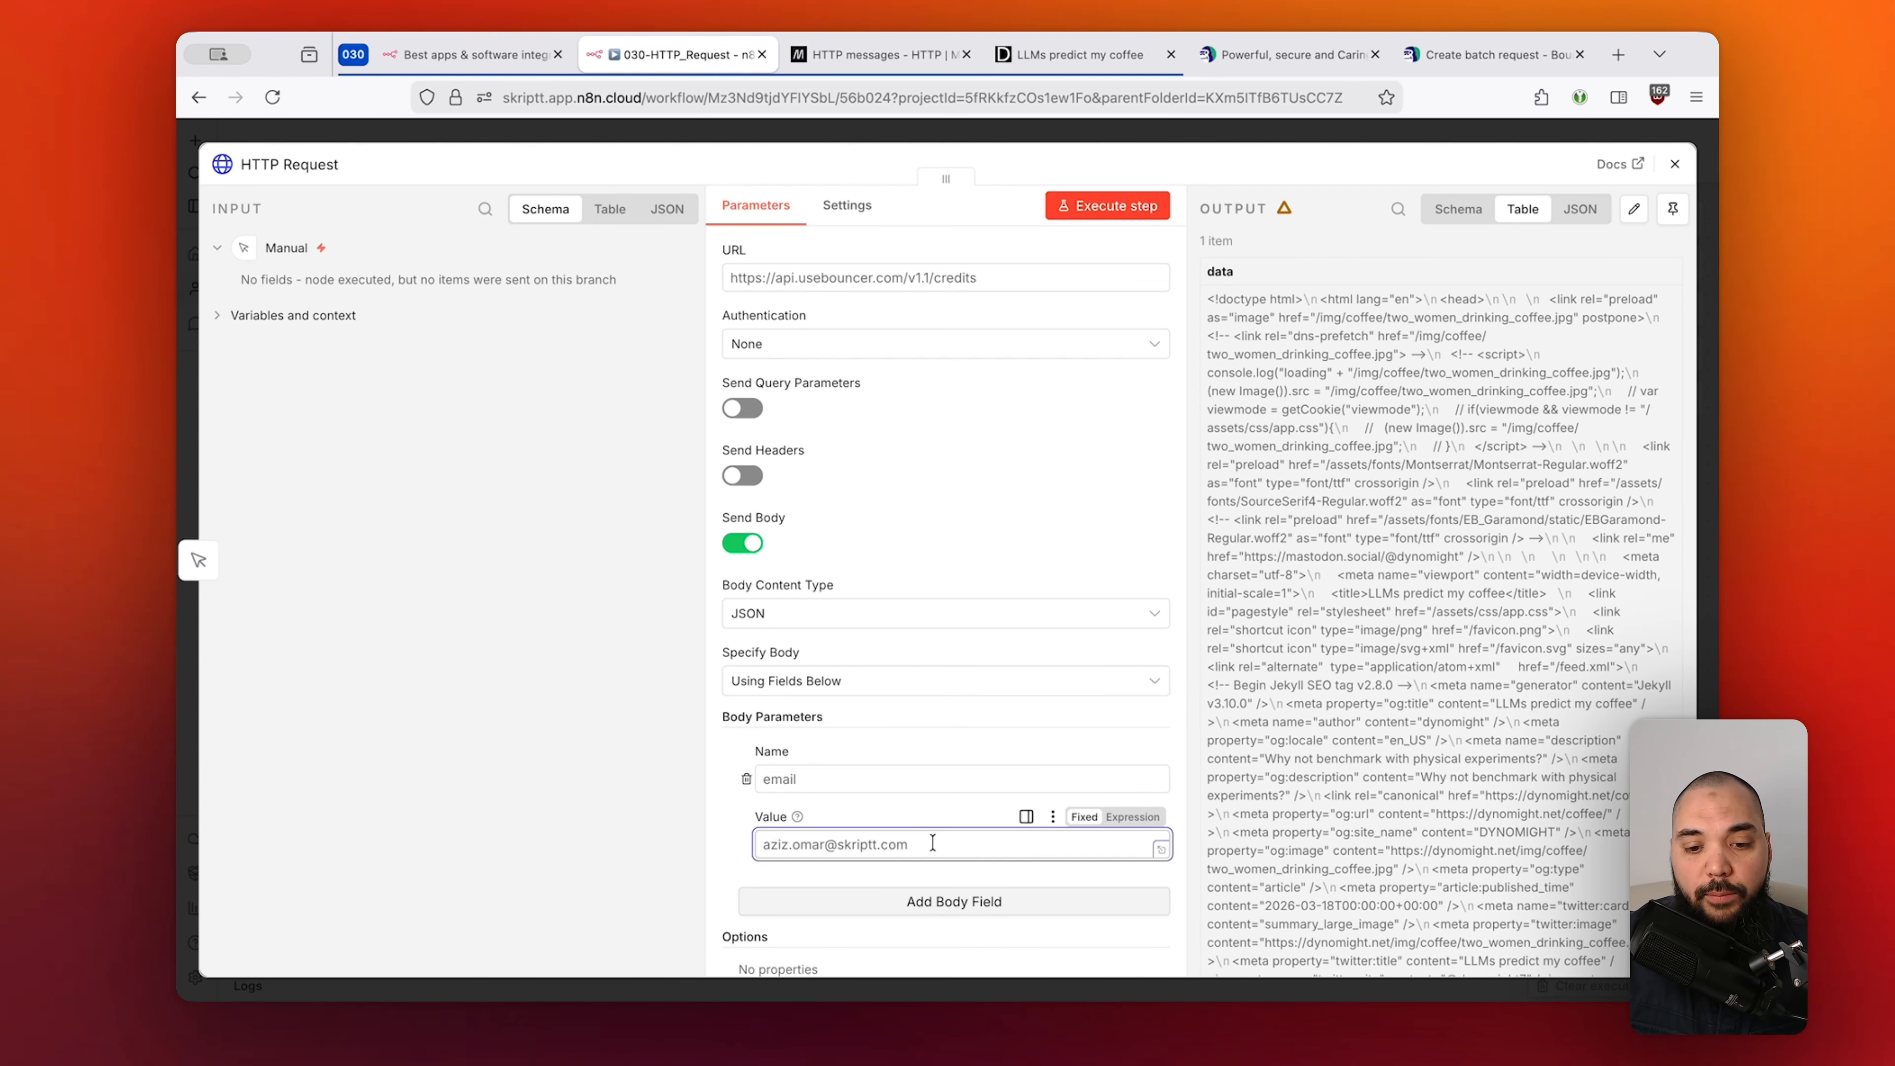
{"action": "left_click_drag", "start_coordinate": [908, 844], "coordinate": [754, 851]}
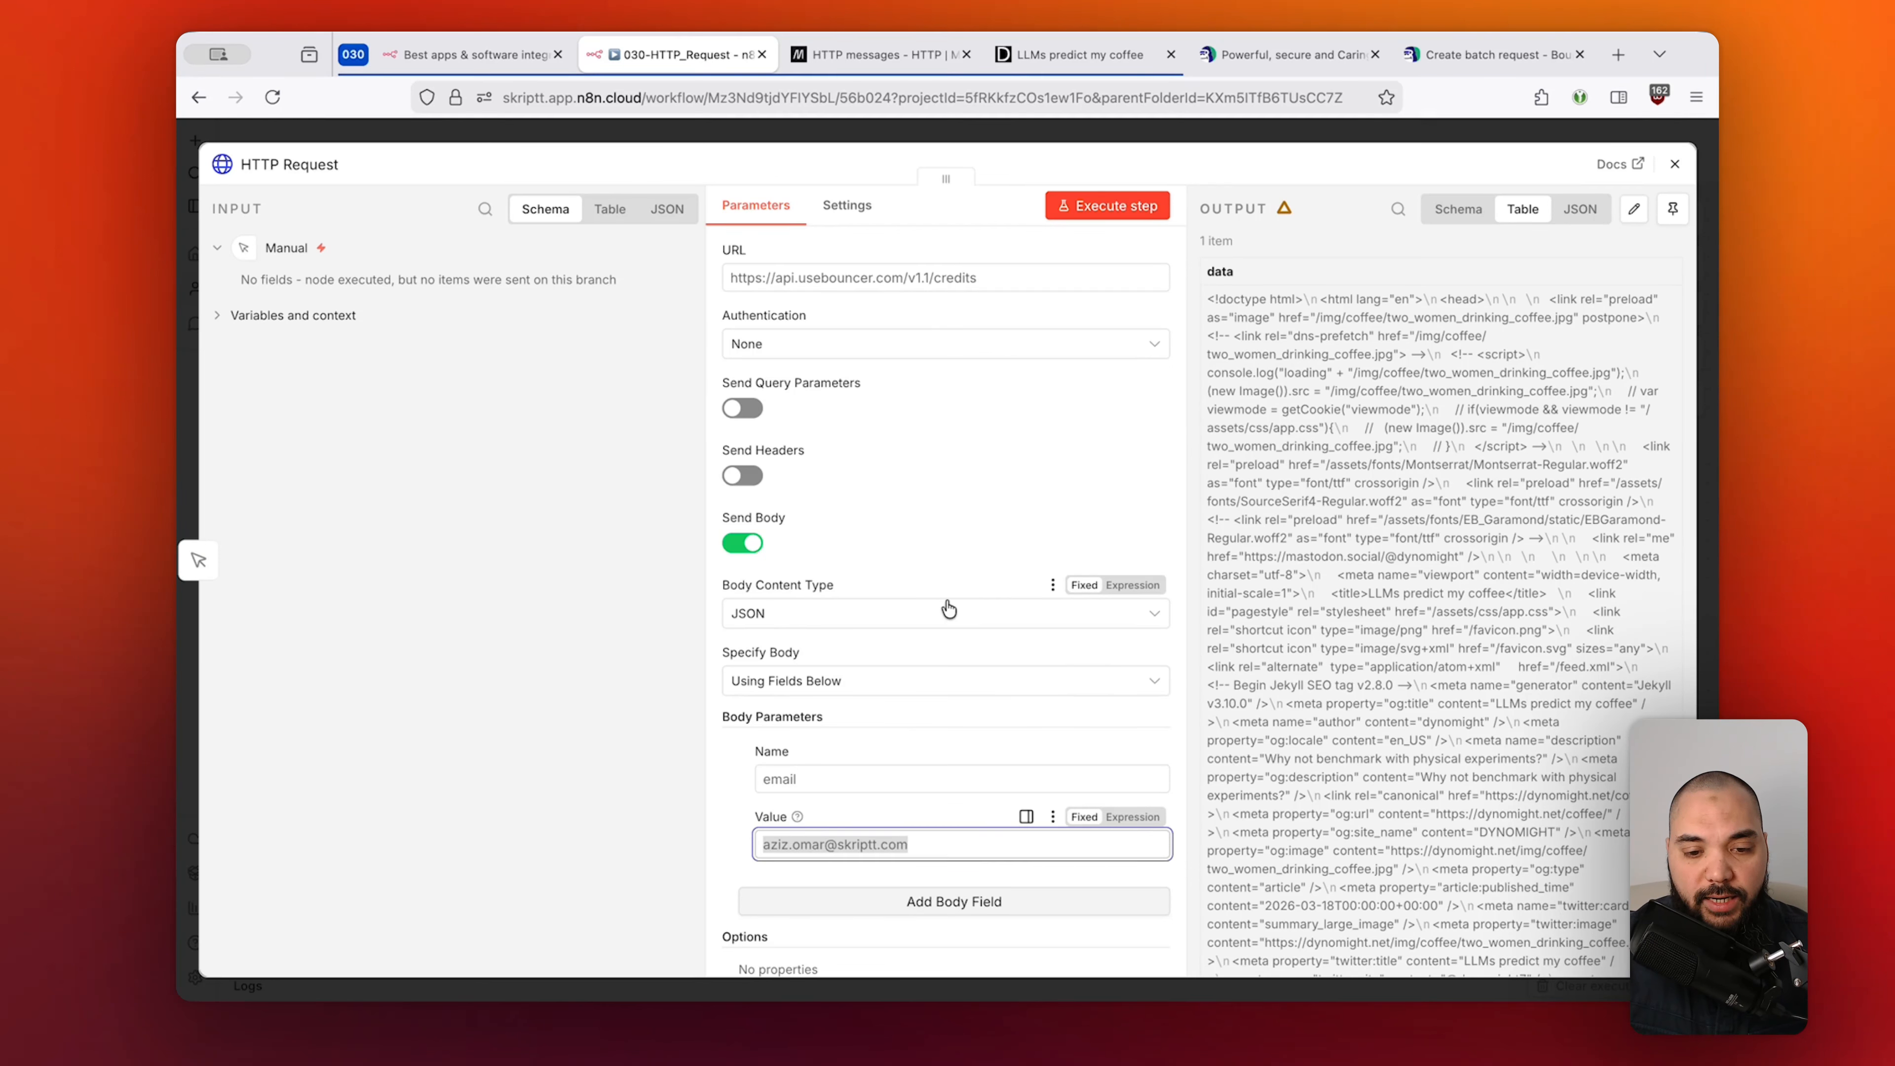
{"action": "scroll", "coordinate": [948, 609], "scroll_direction": "up", "scroll_amount": 3}
{"action": "left_click", "coordinate": [1475, 52]}
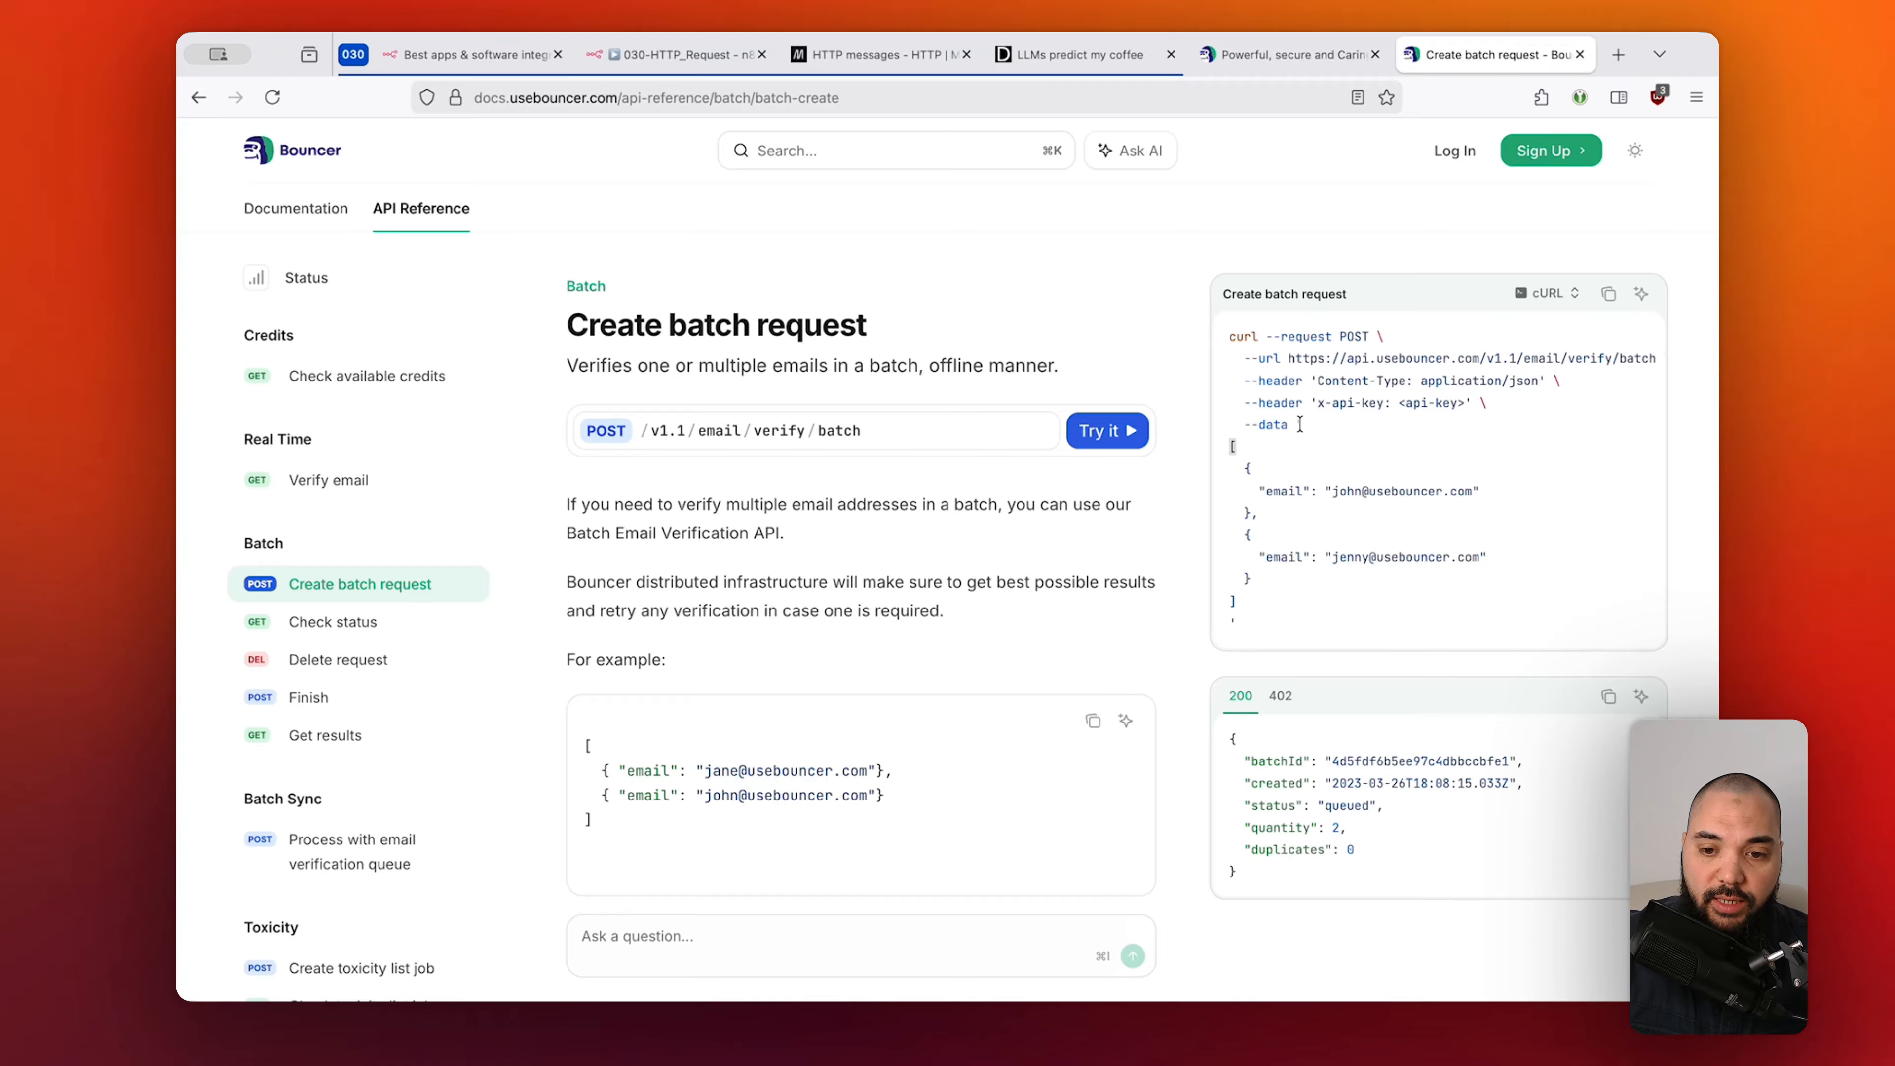
Select the batch example's JSON array of email objects, then return to n8n.
{"action": "left_click_drag", "start_coordinate": [1300, 424], "coordinate": [1268, 618]}
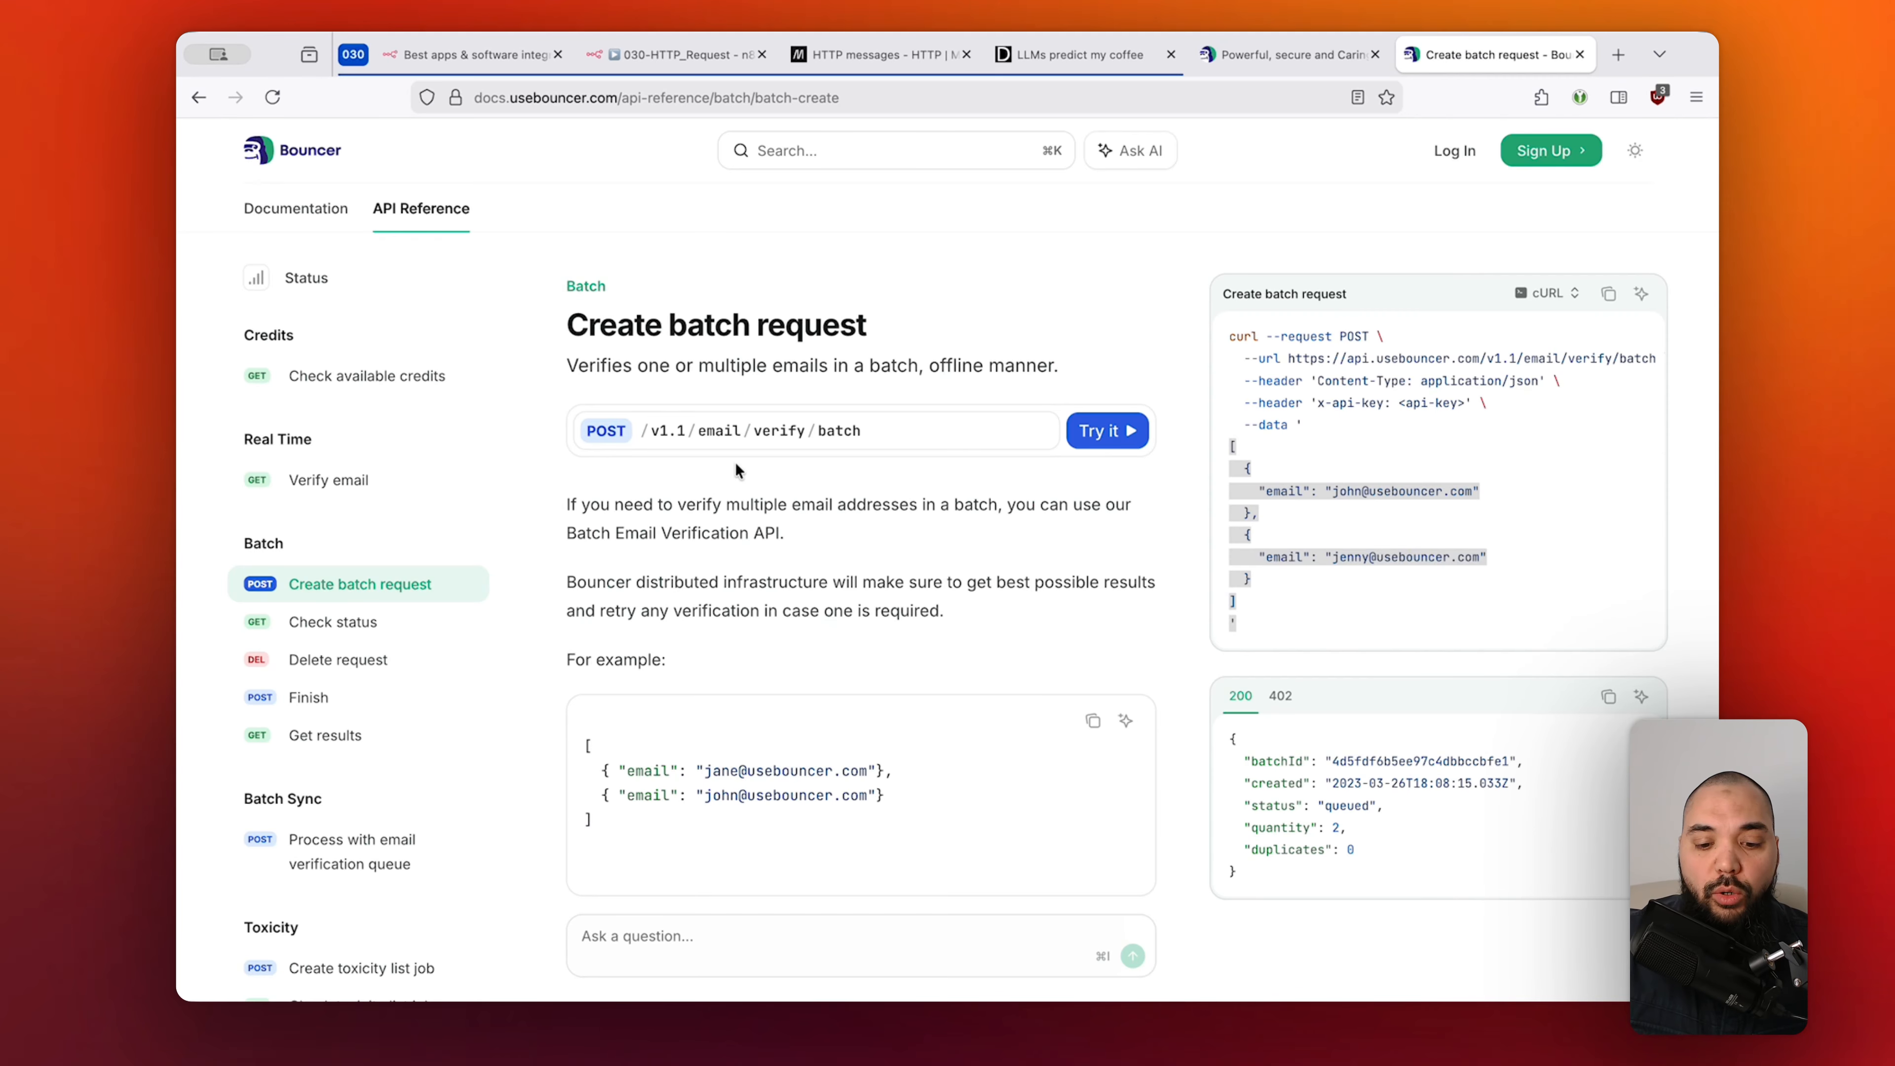
{"action": "left_click", "coordinate": [688, 41]}
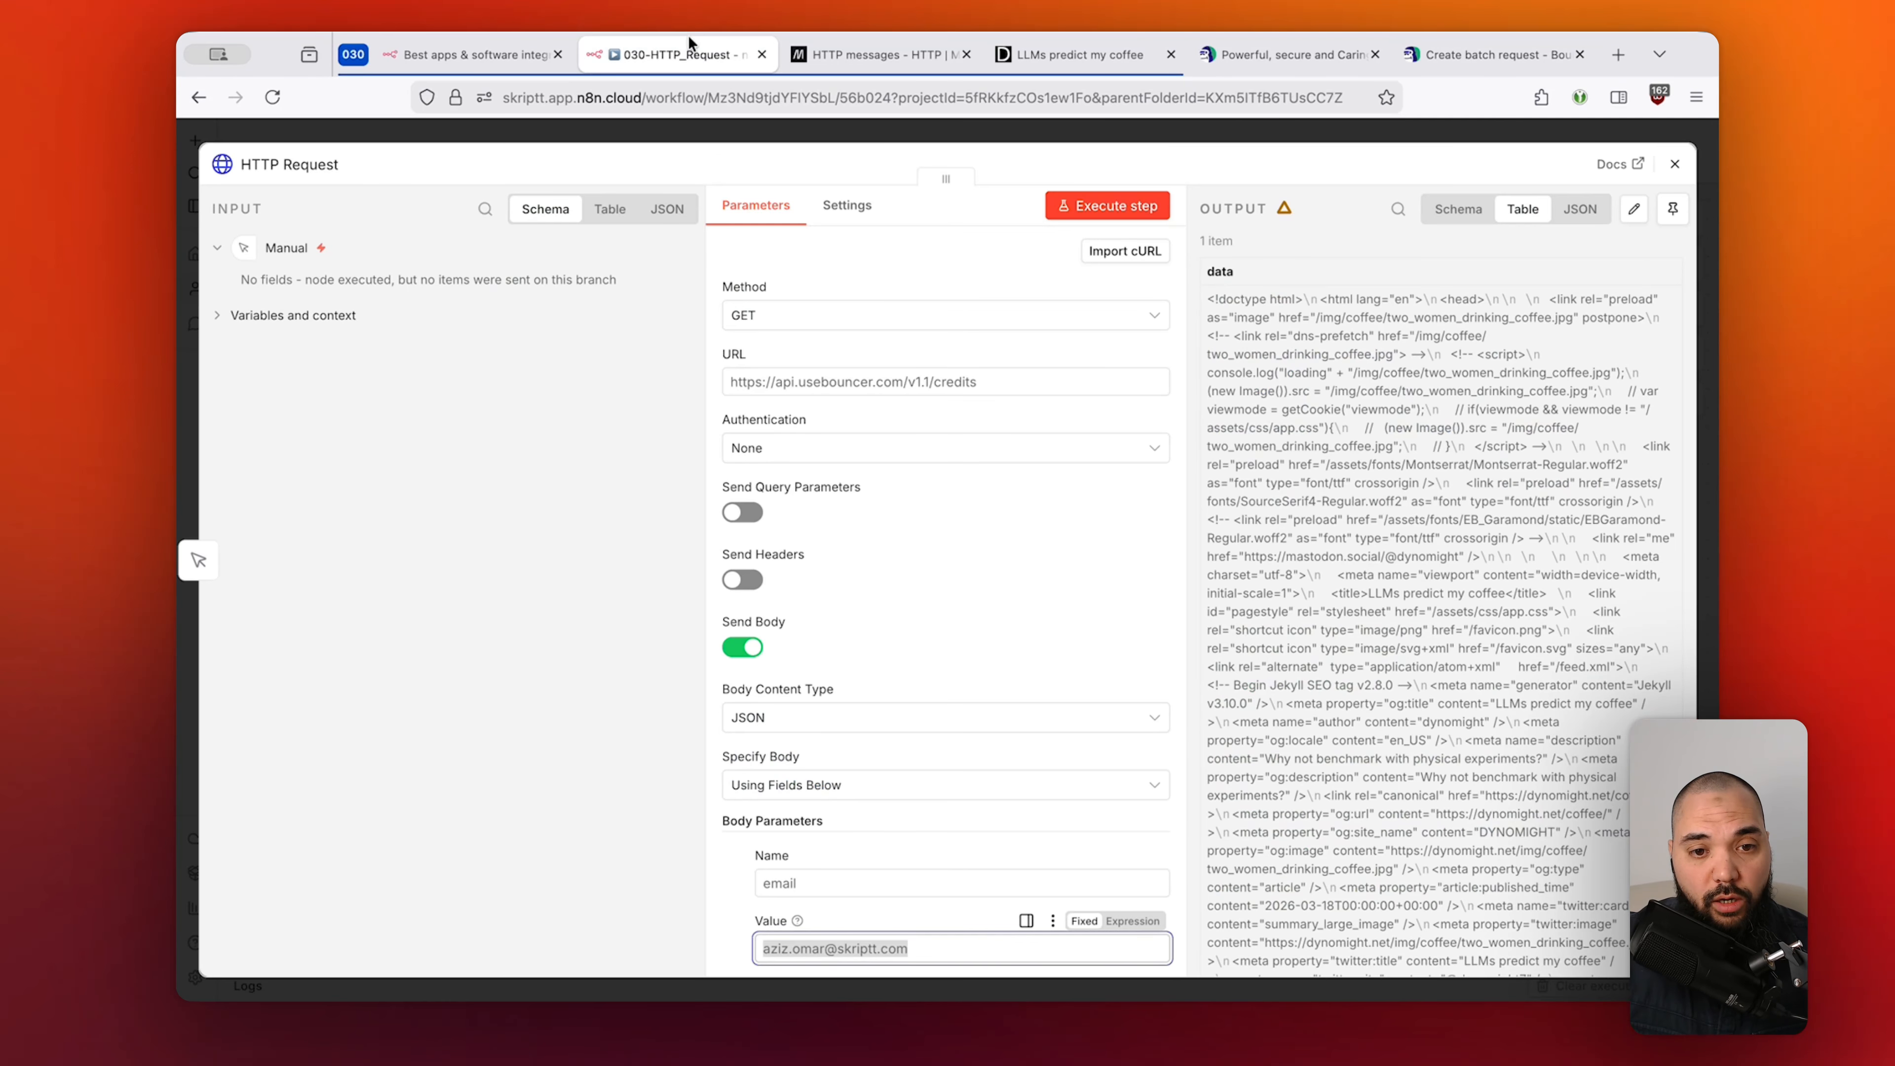
Turn off Send Body, browse and close the Add option list, then reopen the Create batch request docs.
{"action": "left_click", "coordinate": [743, 647]}
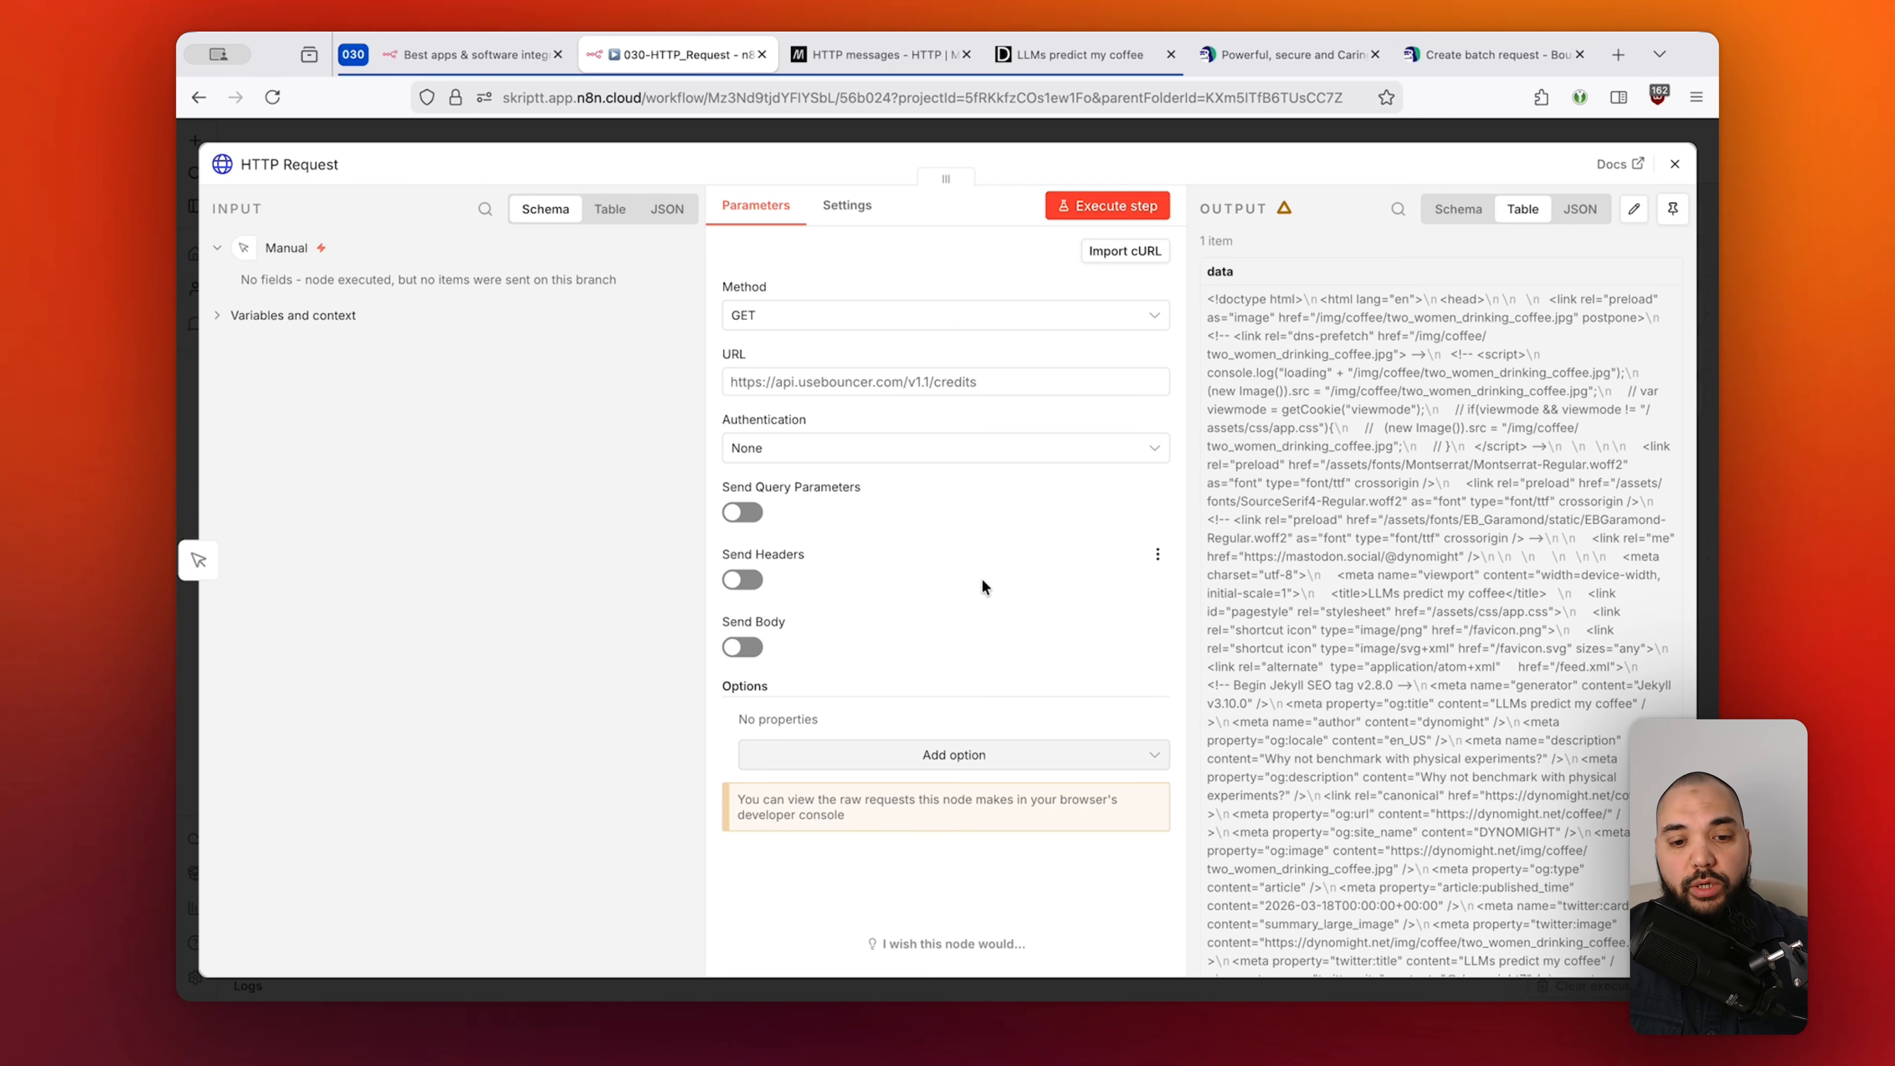
{"action": "left_click", "coordinate": [994, 757]}
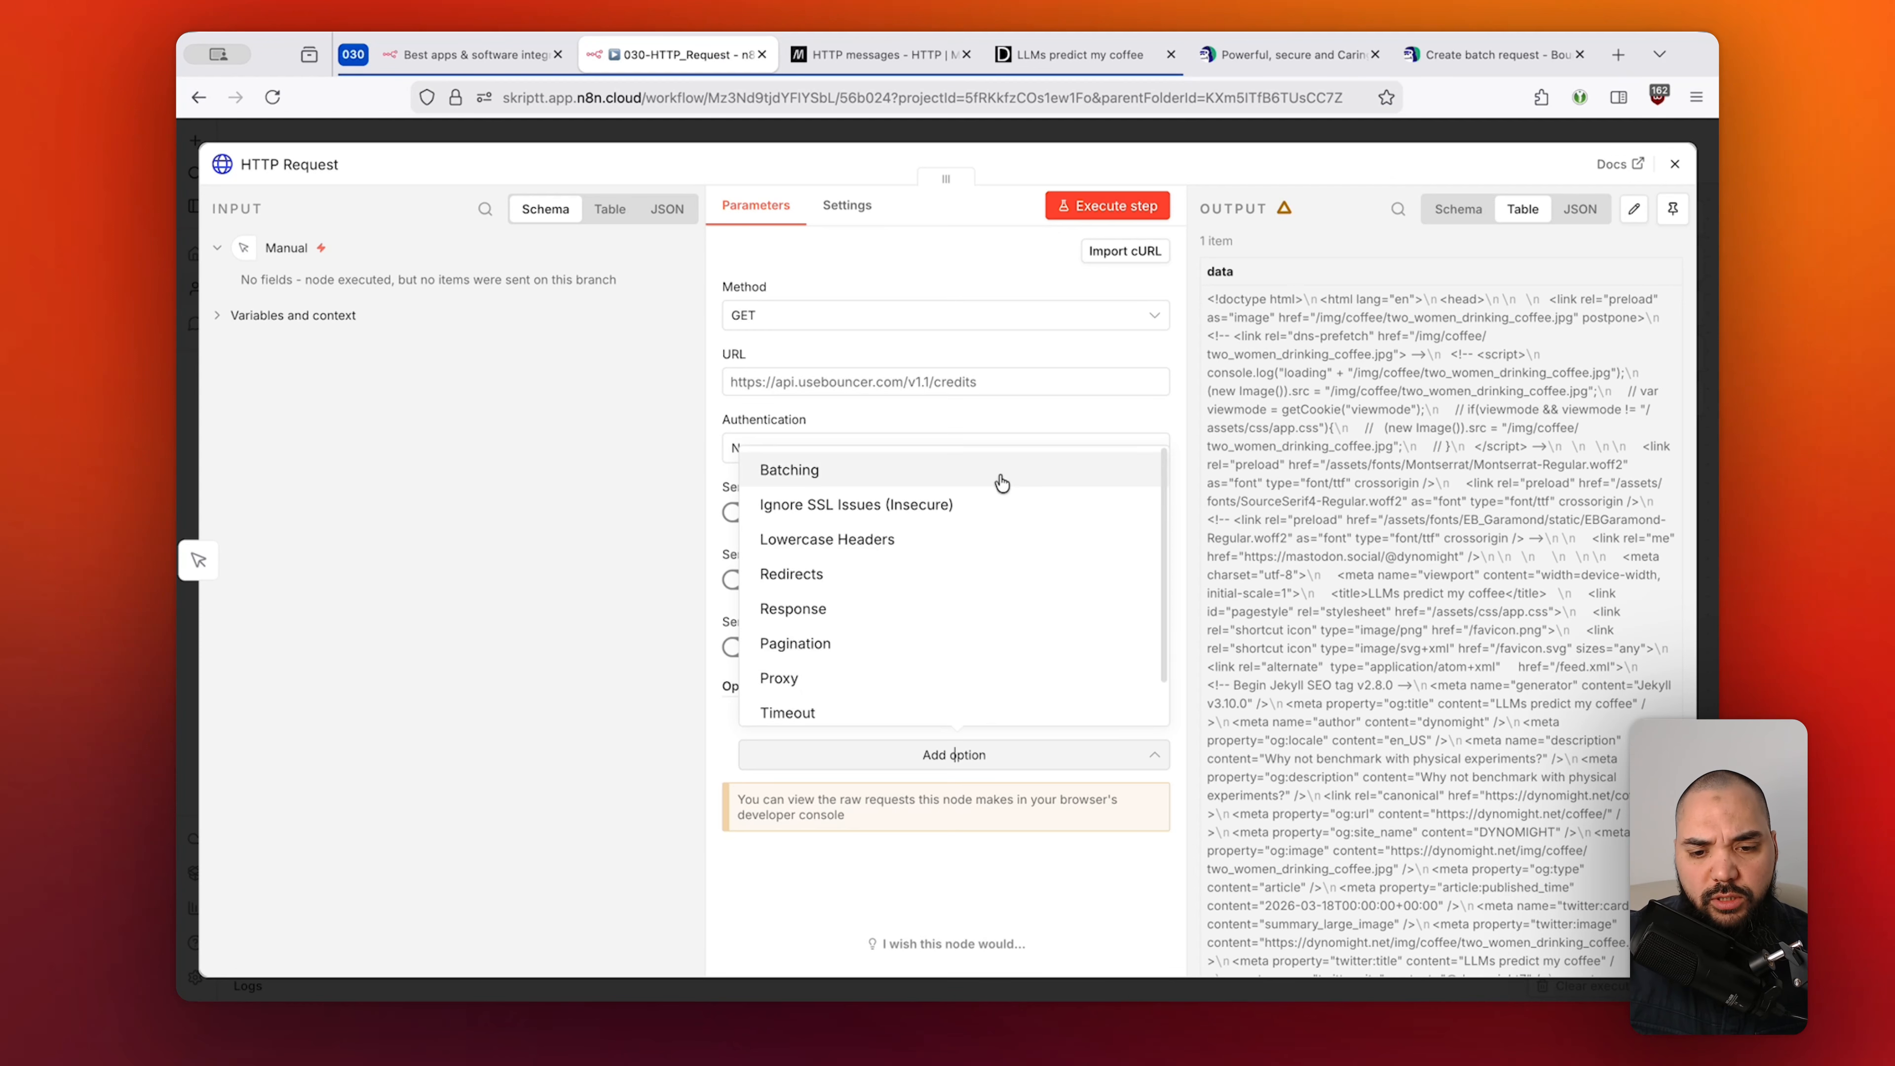
{"action": "scroll", "coordinate": [1003, 698], "scroll_direction": "down", "scroll_amount": 2}
{"action": "scroll", "coordinate": [1003, 689], "scroll_direction": "up", "scroll_amount": 2}
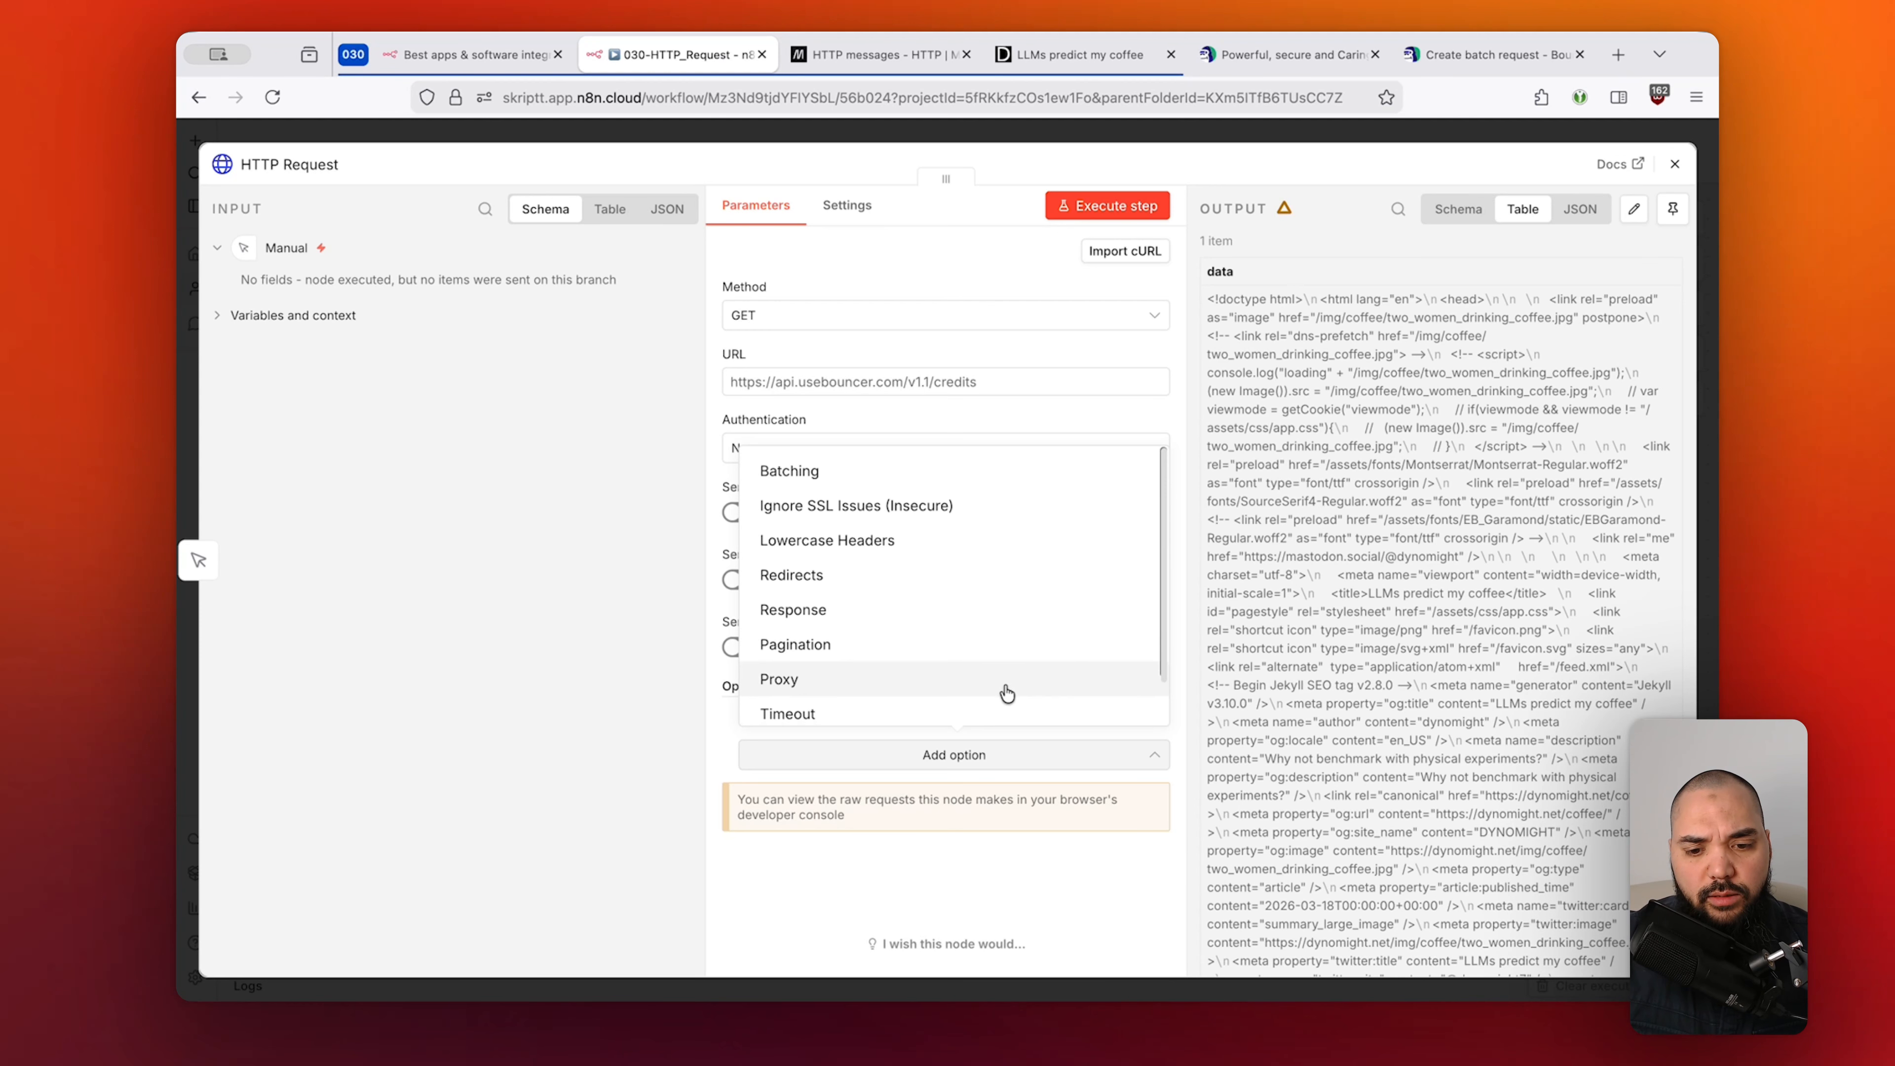
{"action": "left_click", "coordinate": [1044, 765]}
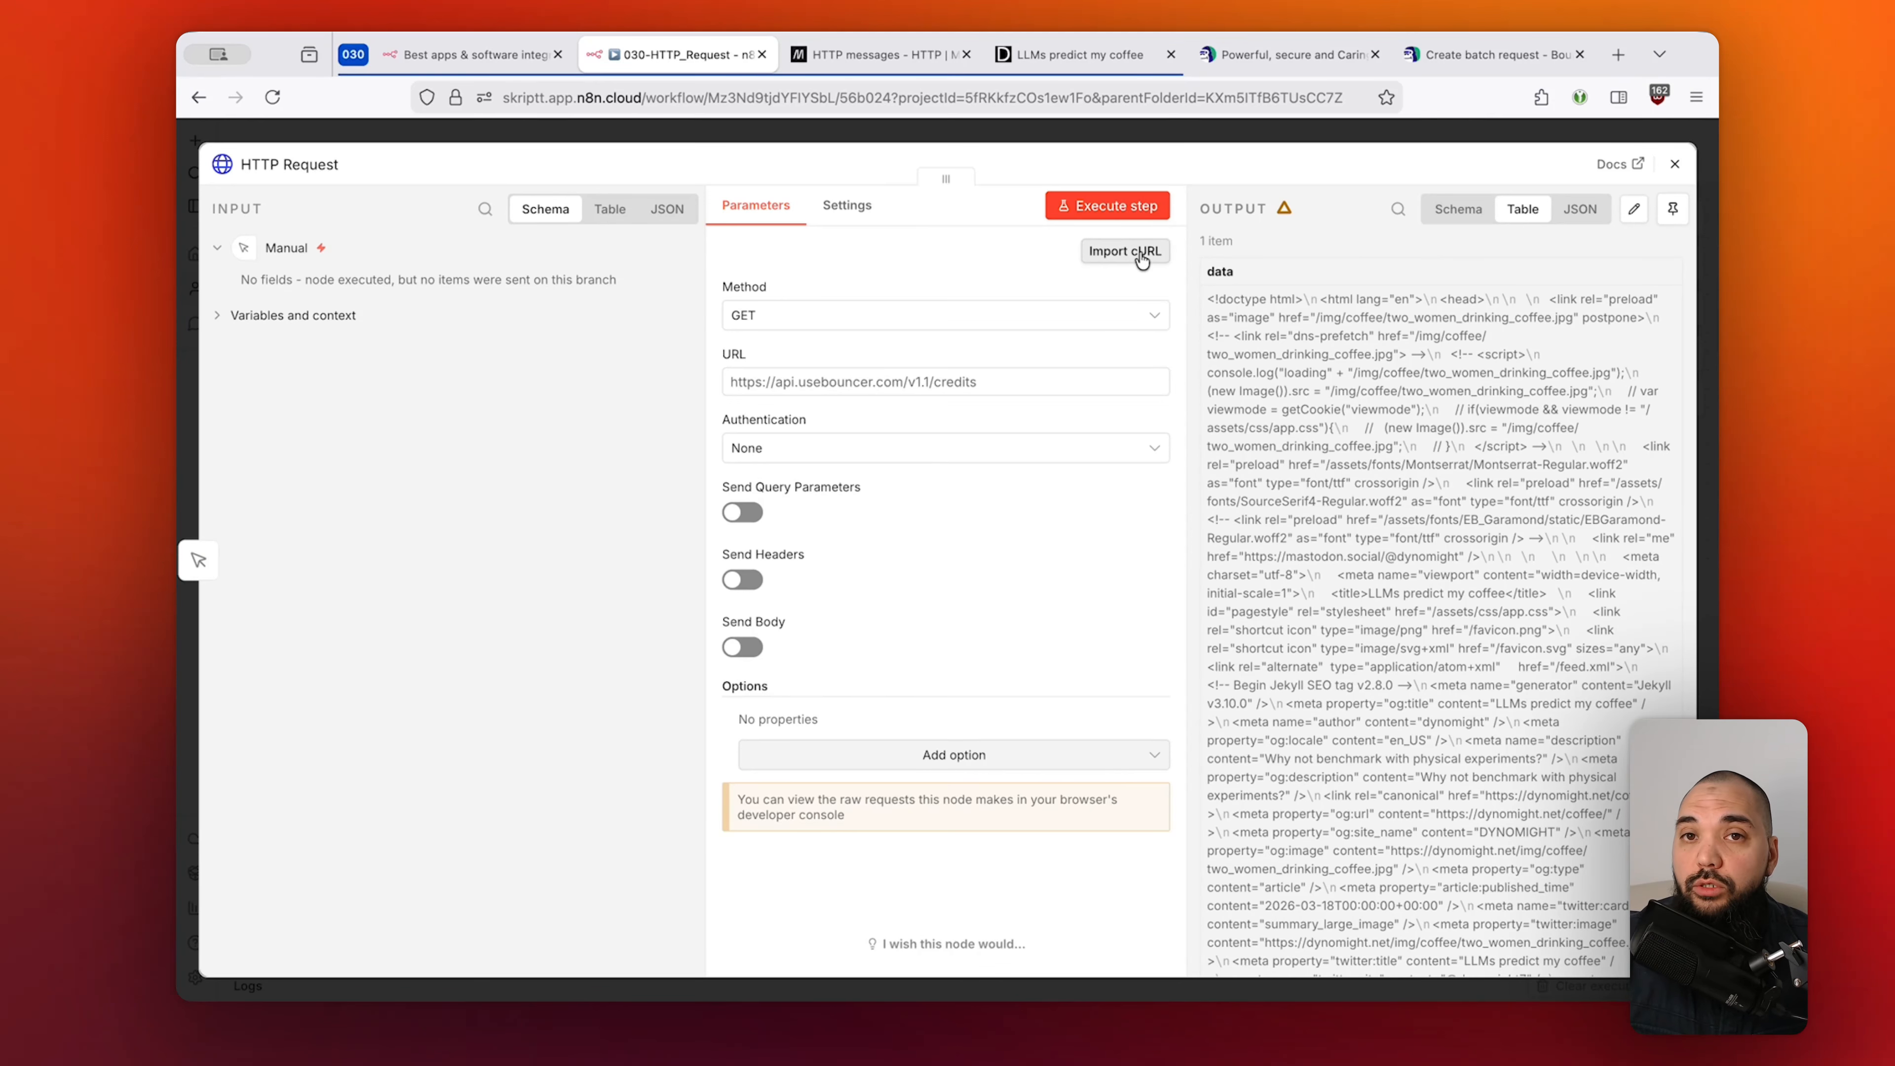
{"action": "left_click", "coordinate": [1474, 57]}
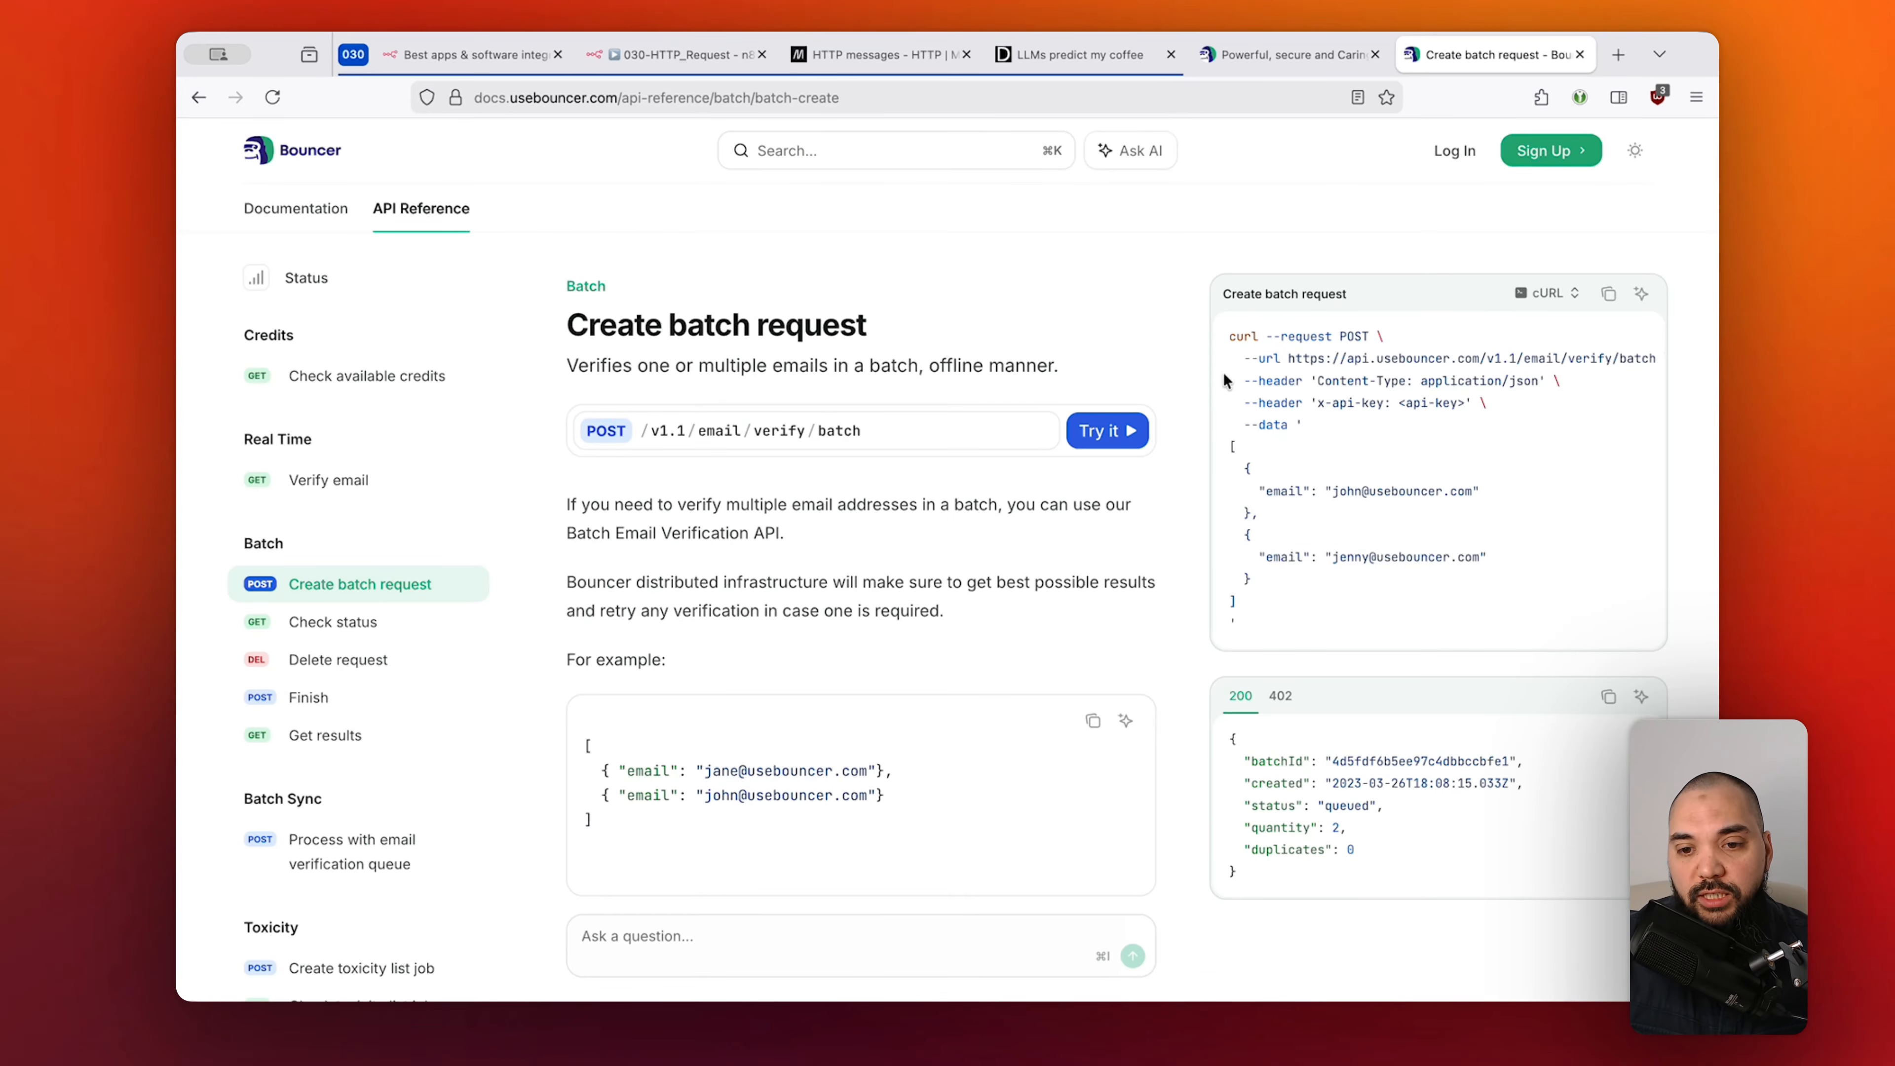
Compare the batch request example in Python and JavaScript fetch, then switch back to cURL.
{"action": "left_click", "coordinate": [1567, 296]}
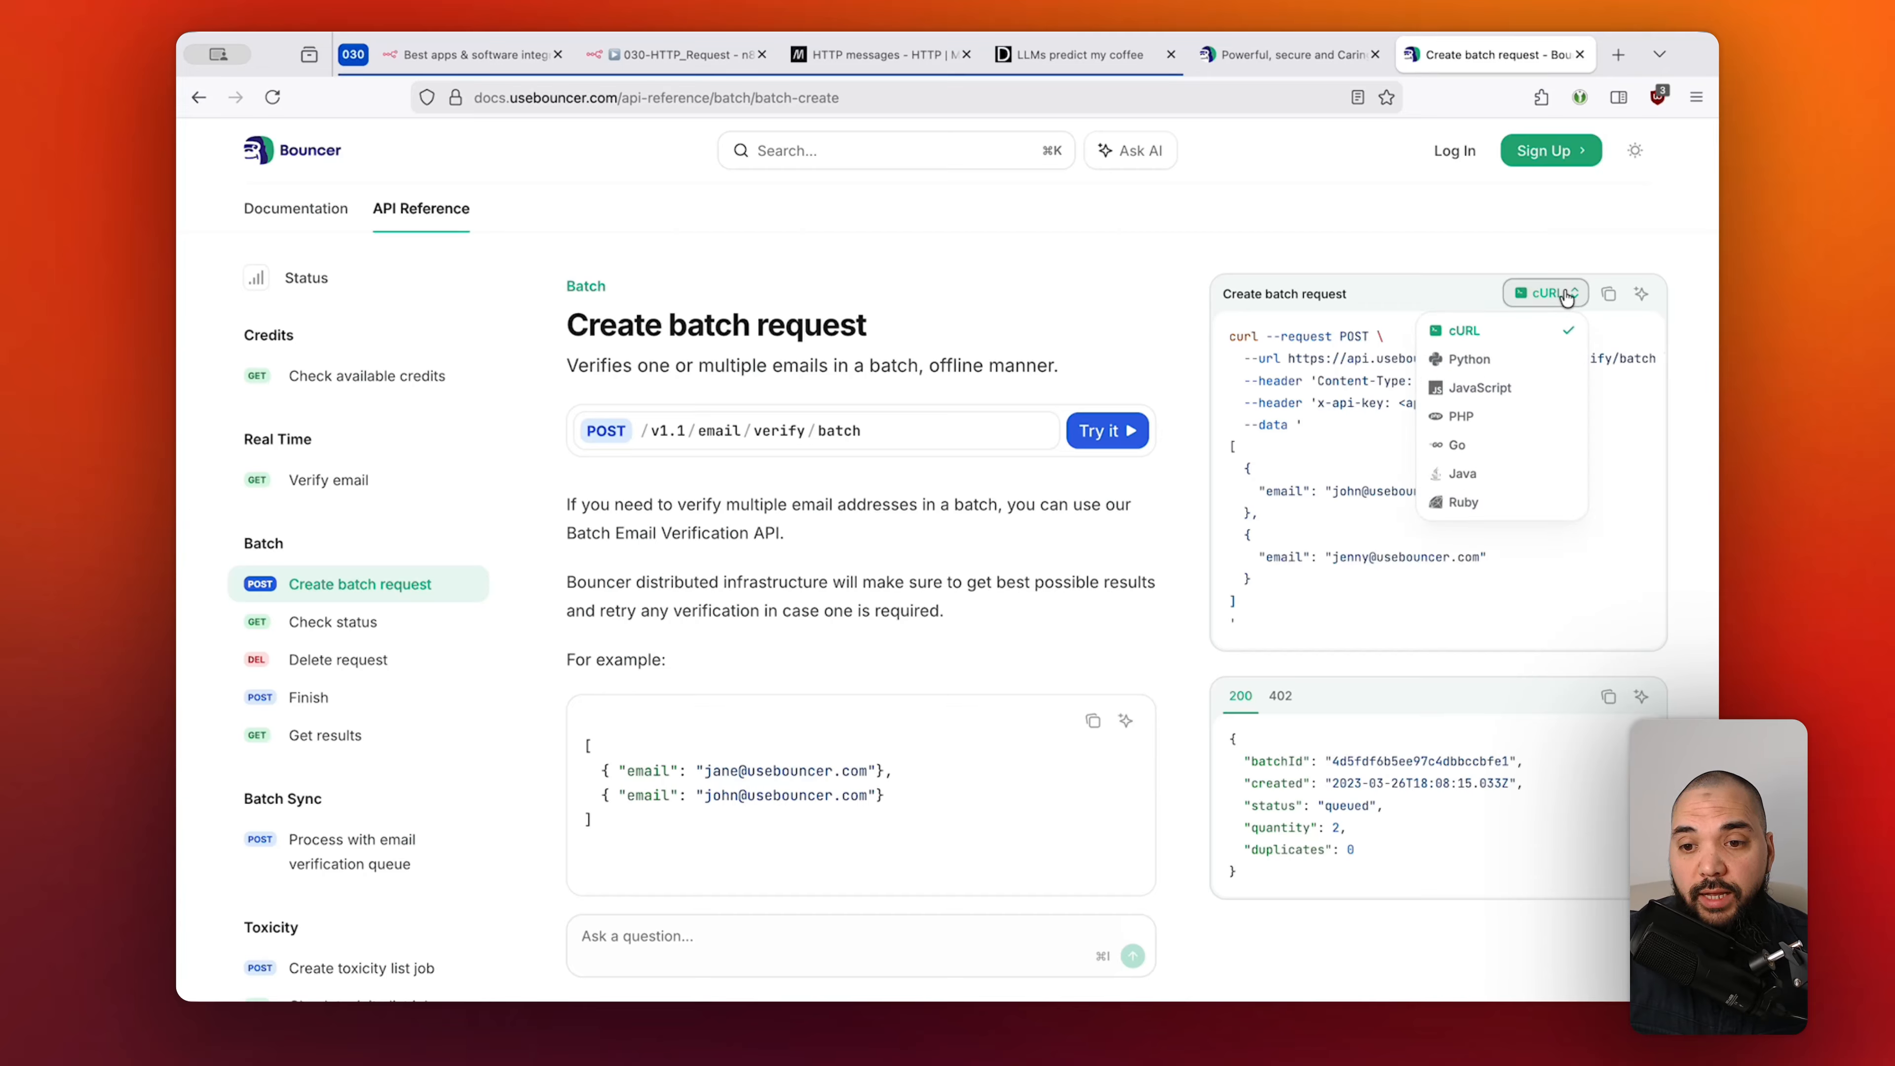
{"action": "left_click", "coordinate": [1512, 361]}
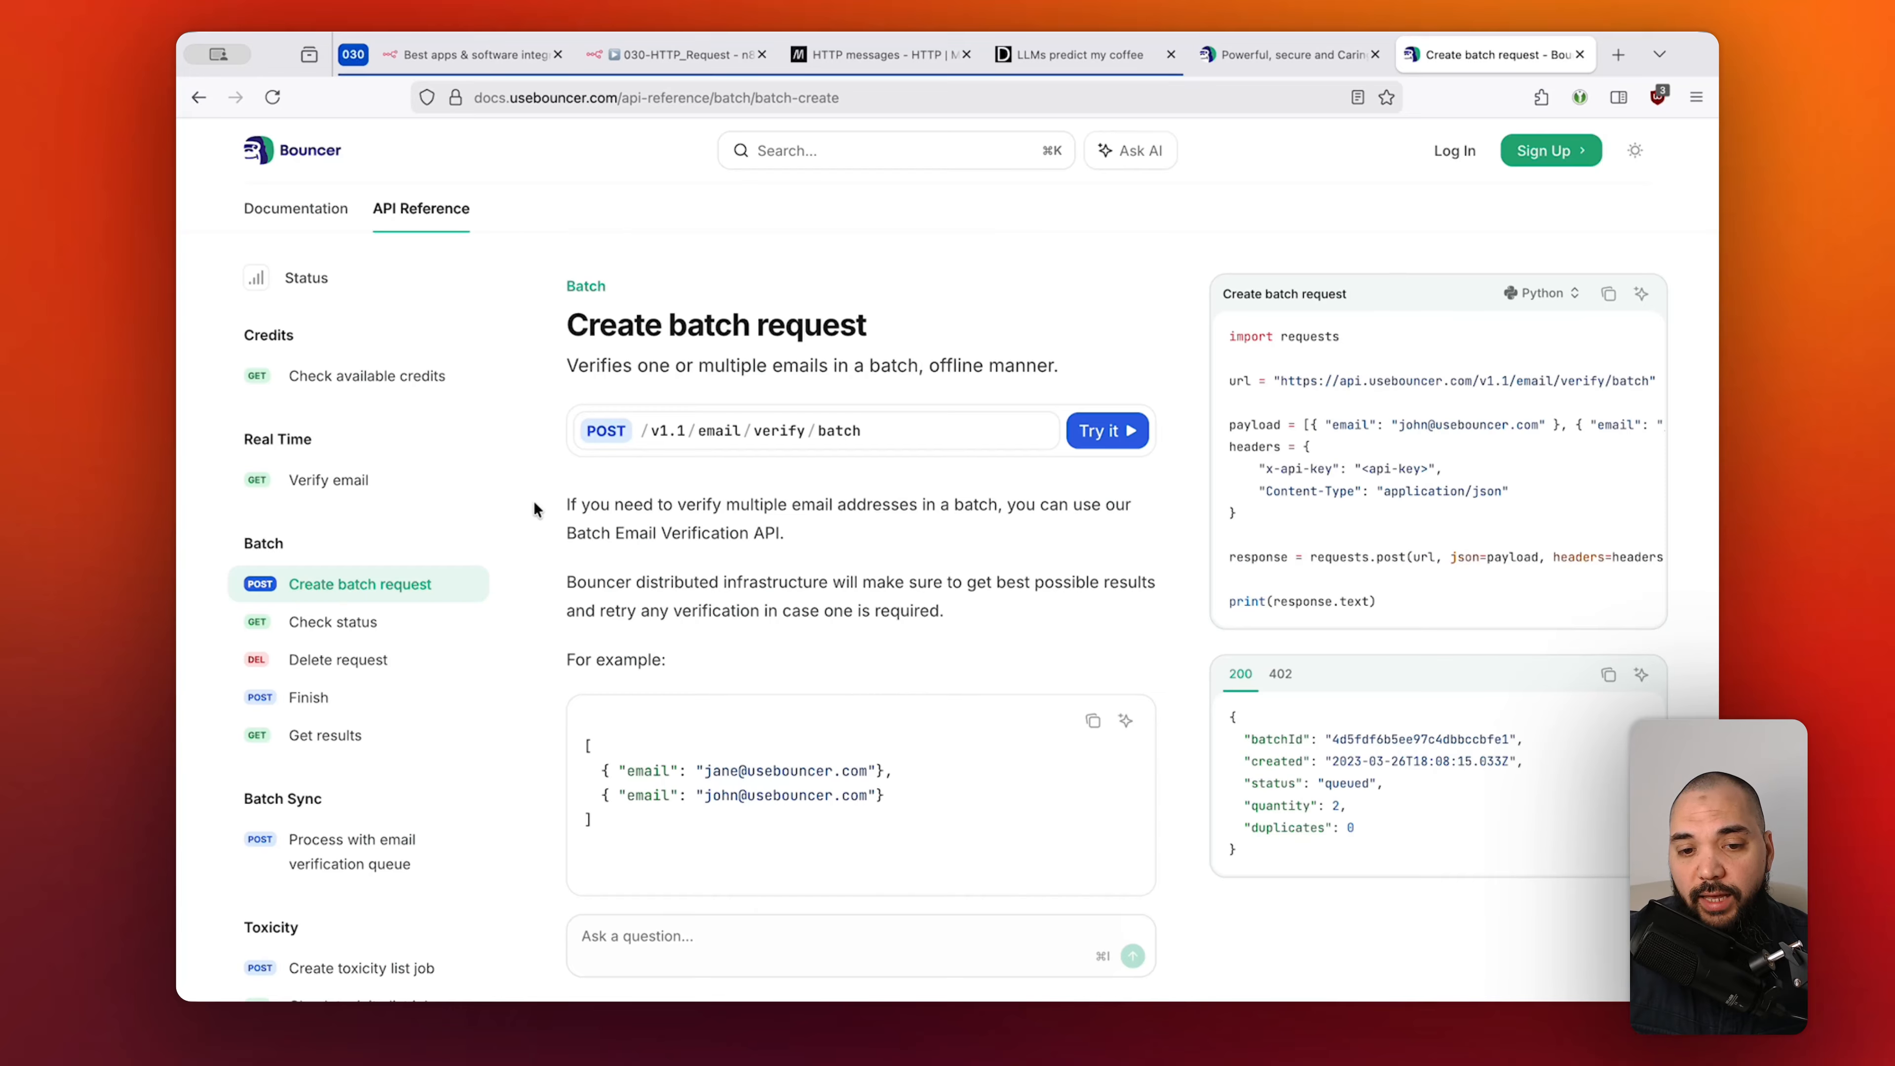
{"action": "left_click", "coordinate": [1560, 293]}
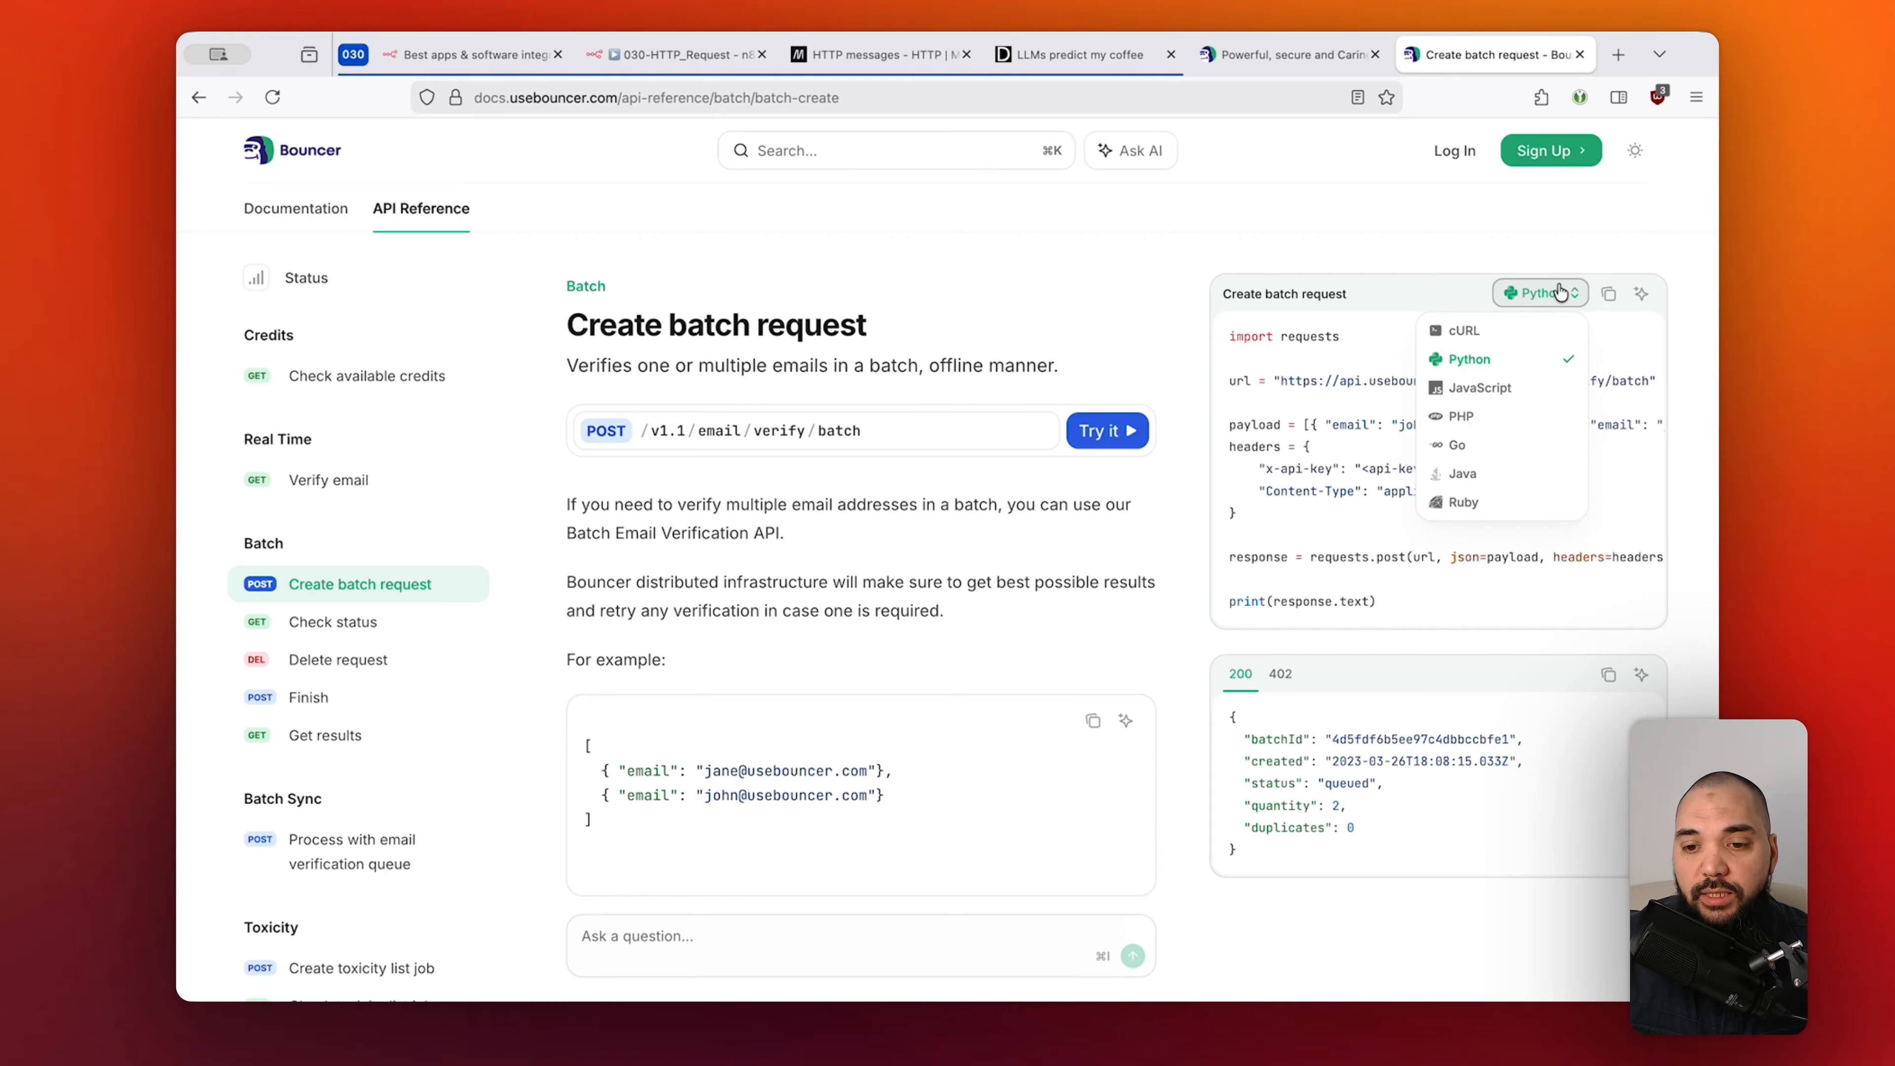
{"action": "left_click", "coordinate": [1510, 390]}
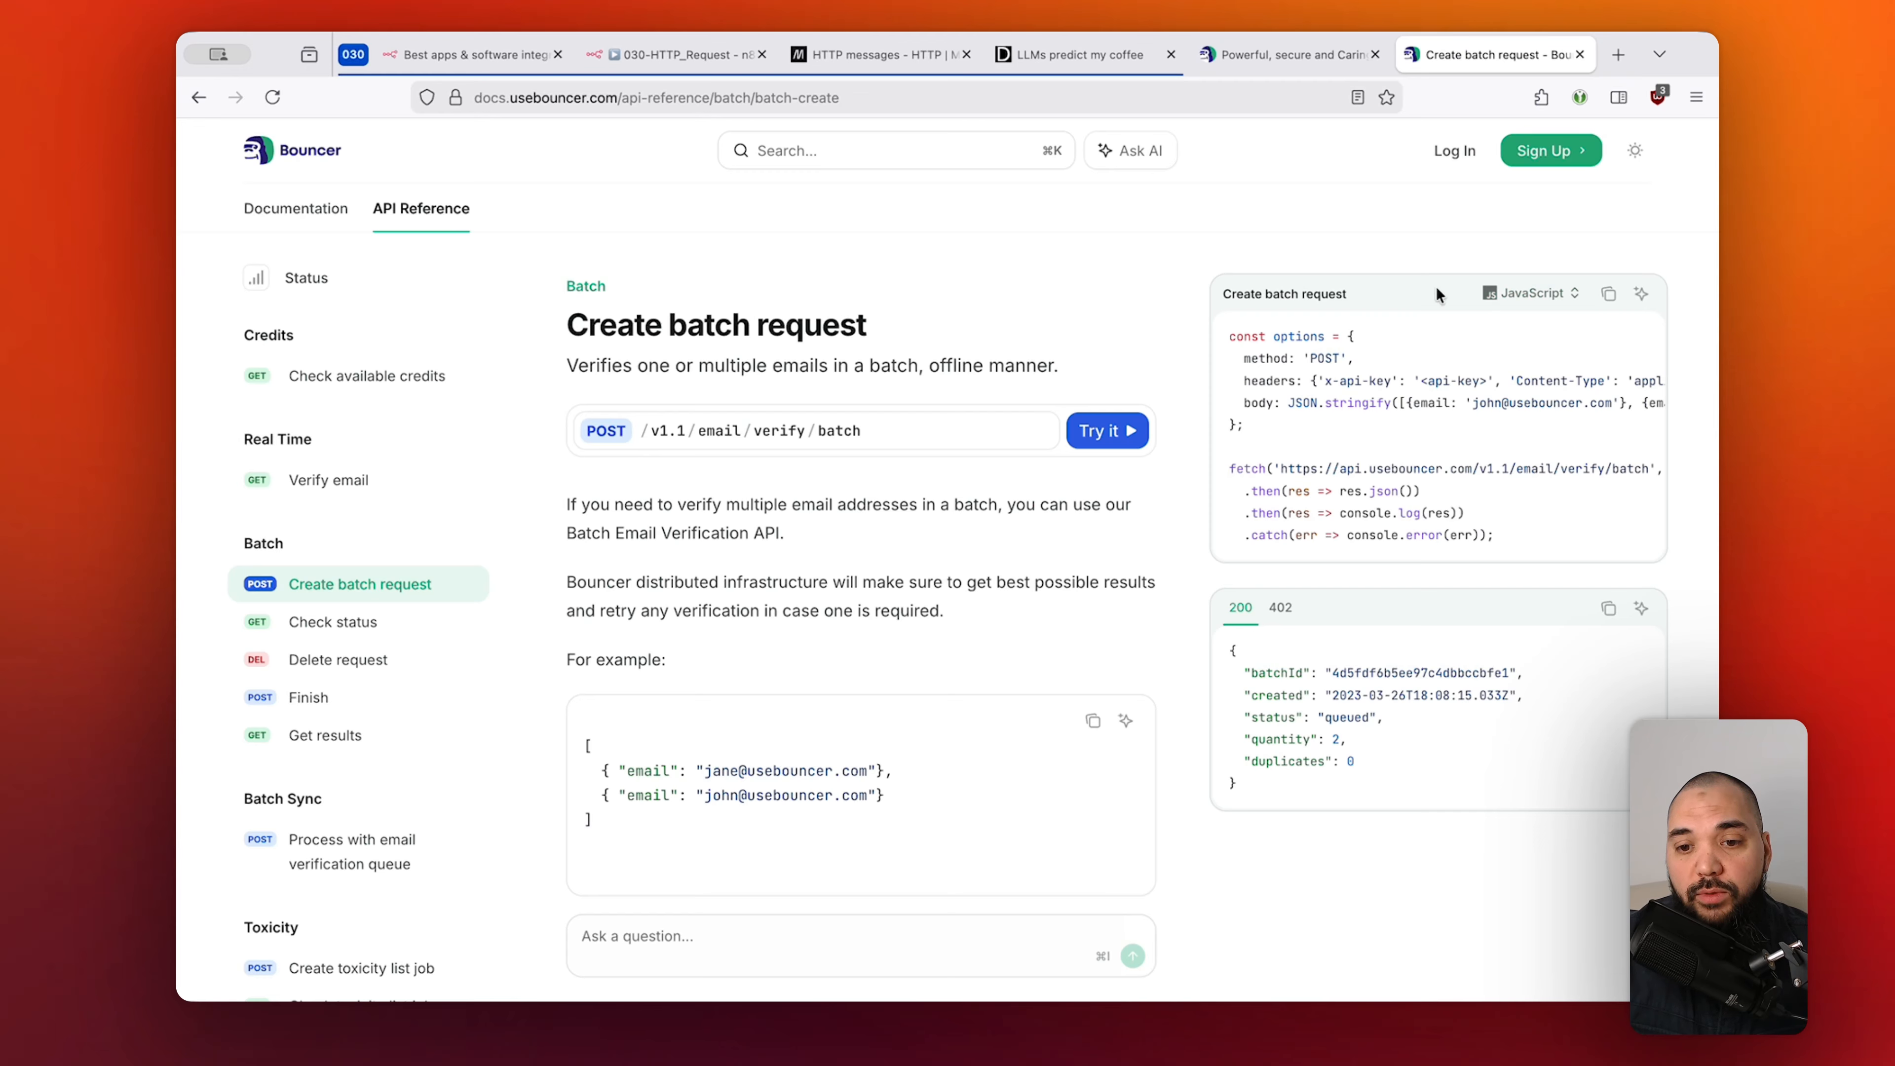
{"action": "left_click", "coordinate": [1529, 292]}
{"action": "left_click", "coordinate": [1506, 359]}
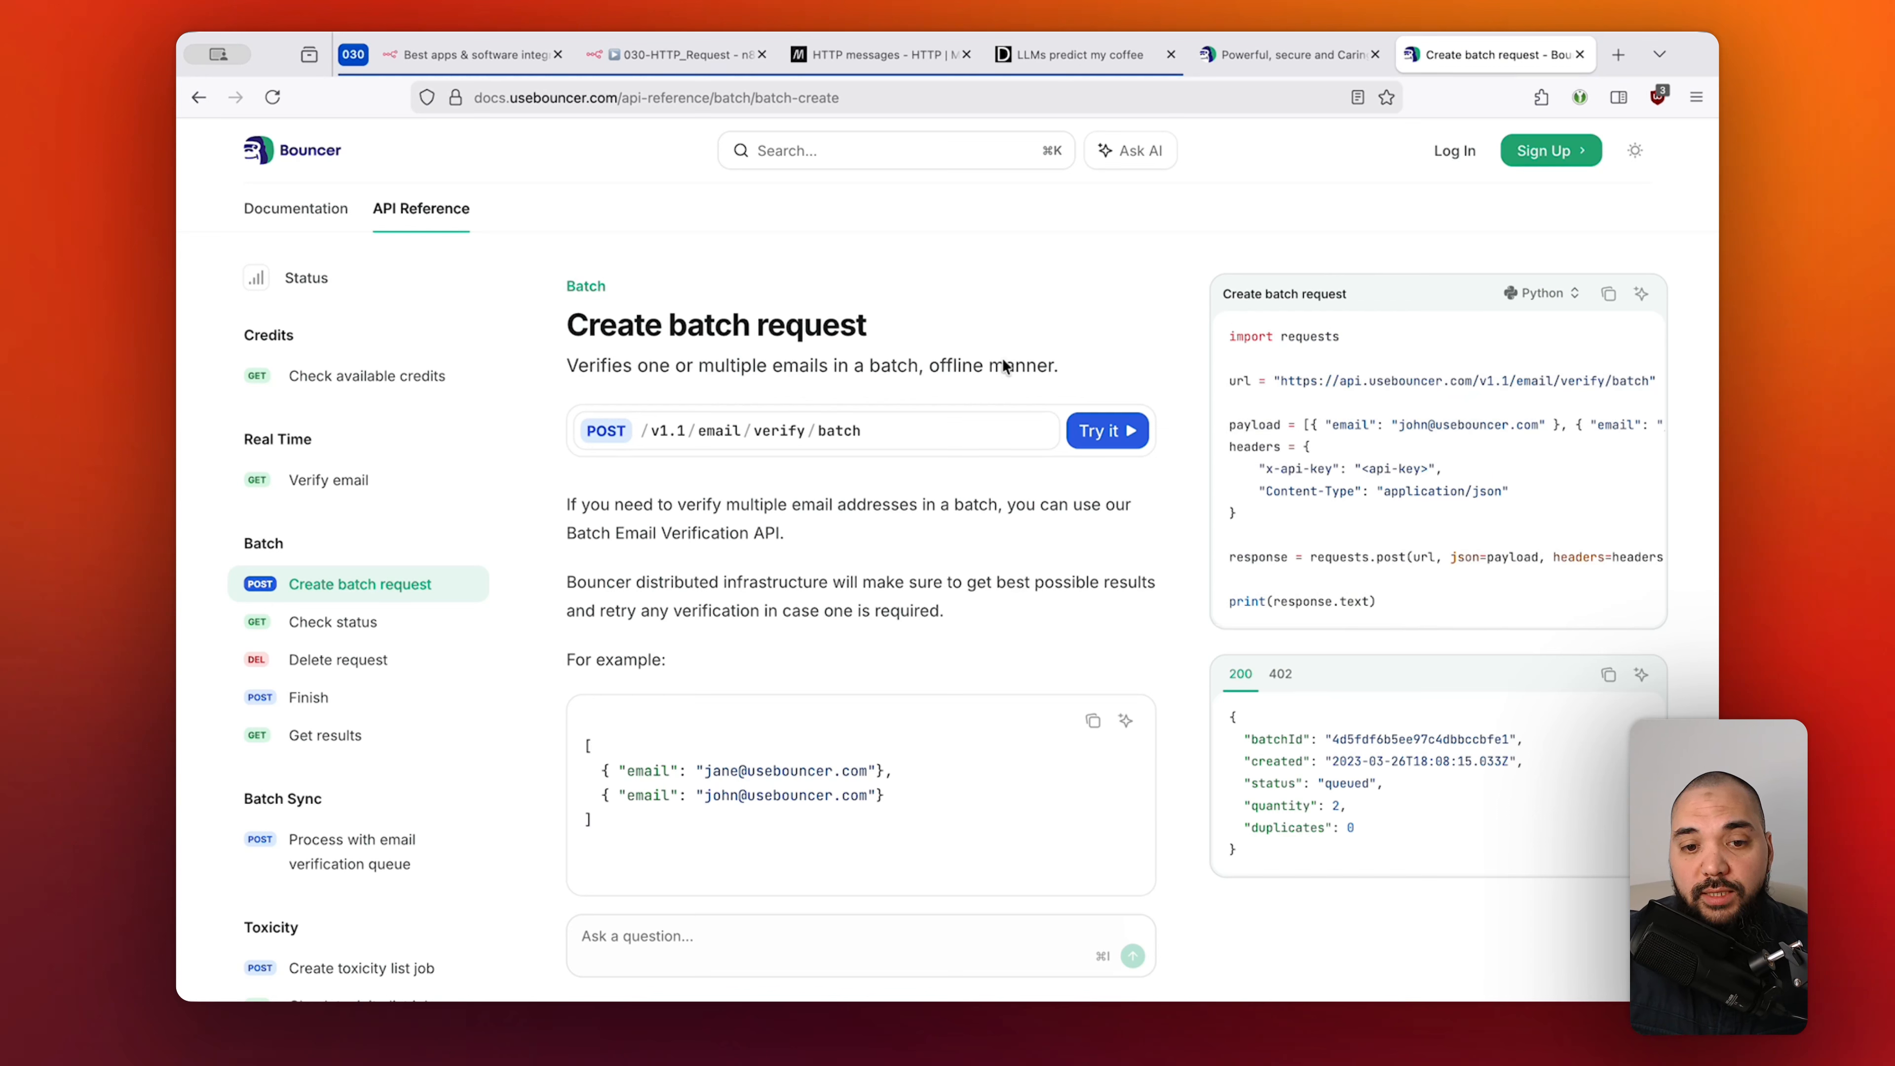
{"action": "left_click", "coordinate": [1541, 293]}
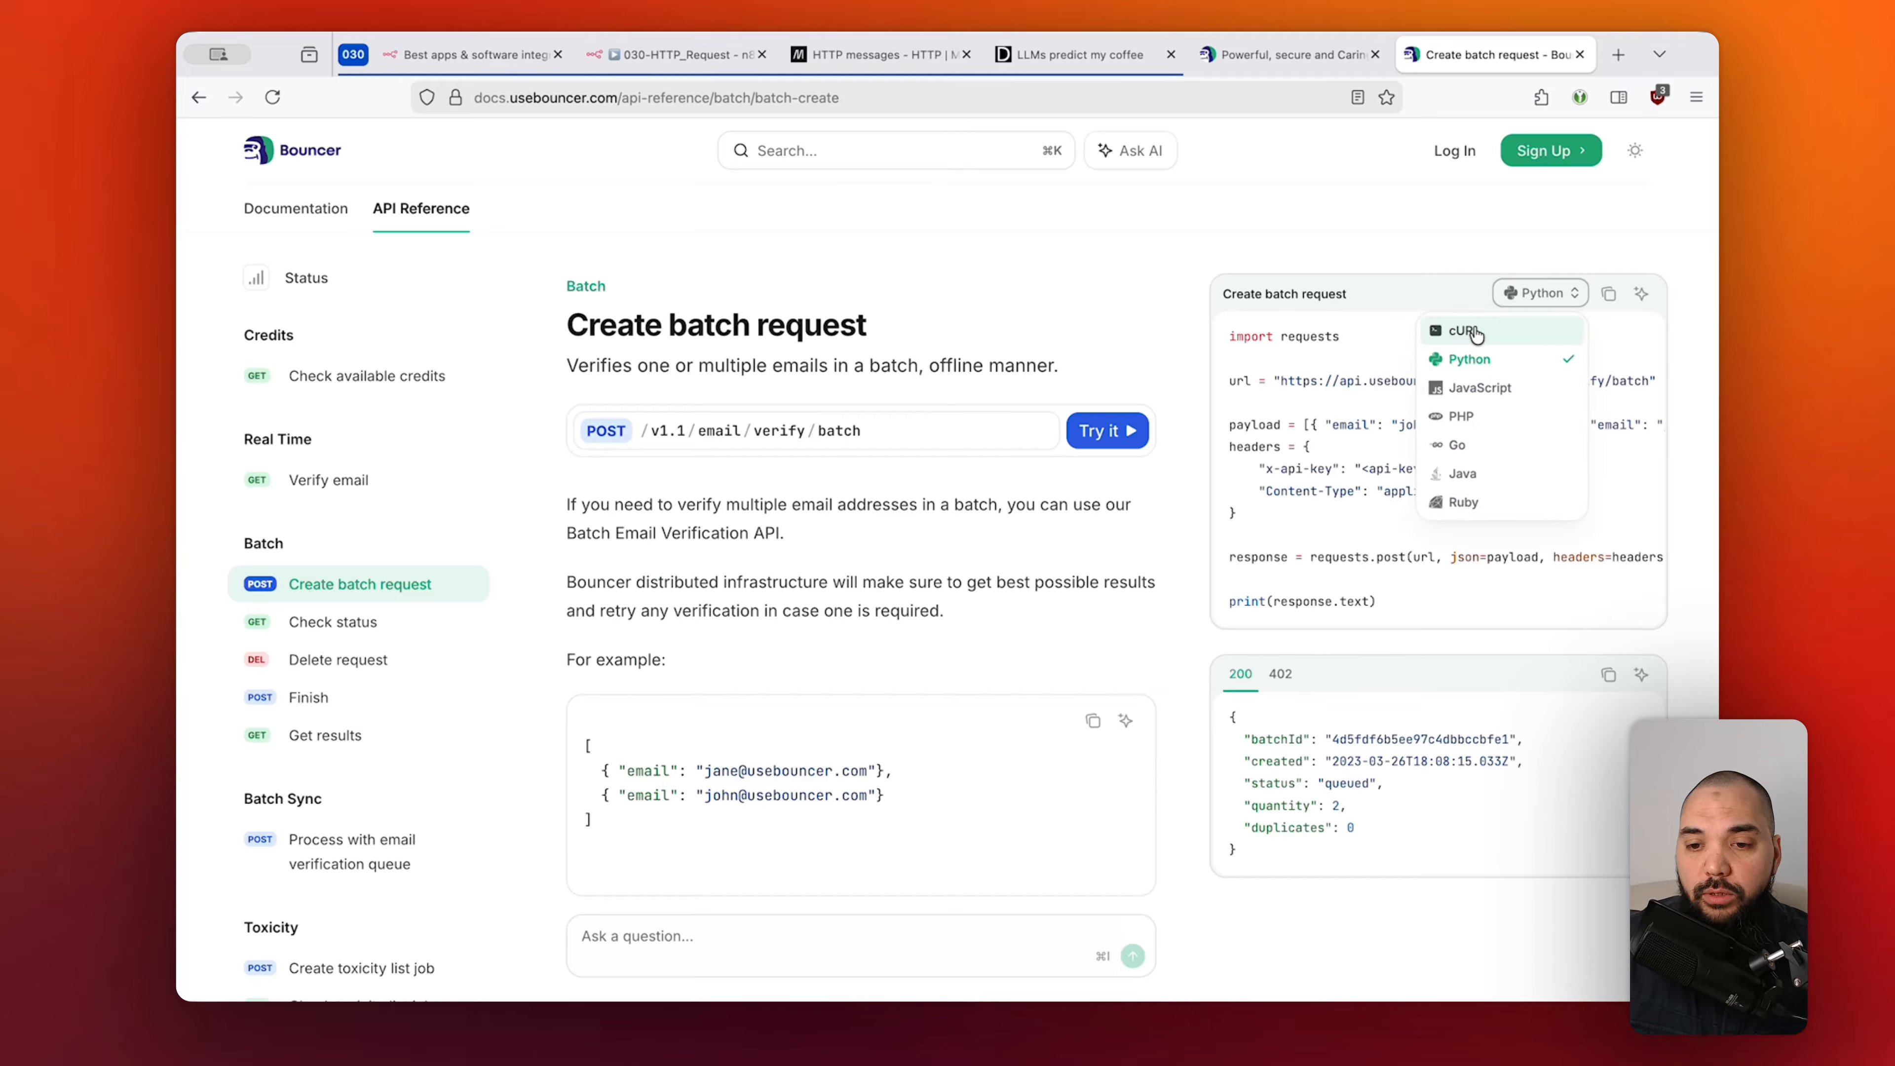
{"action": "left_click", "coordinate": [1495, 333]}
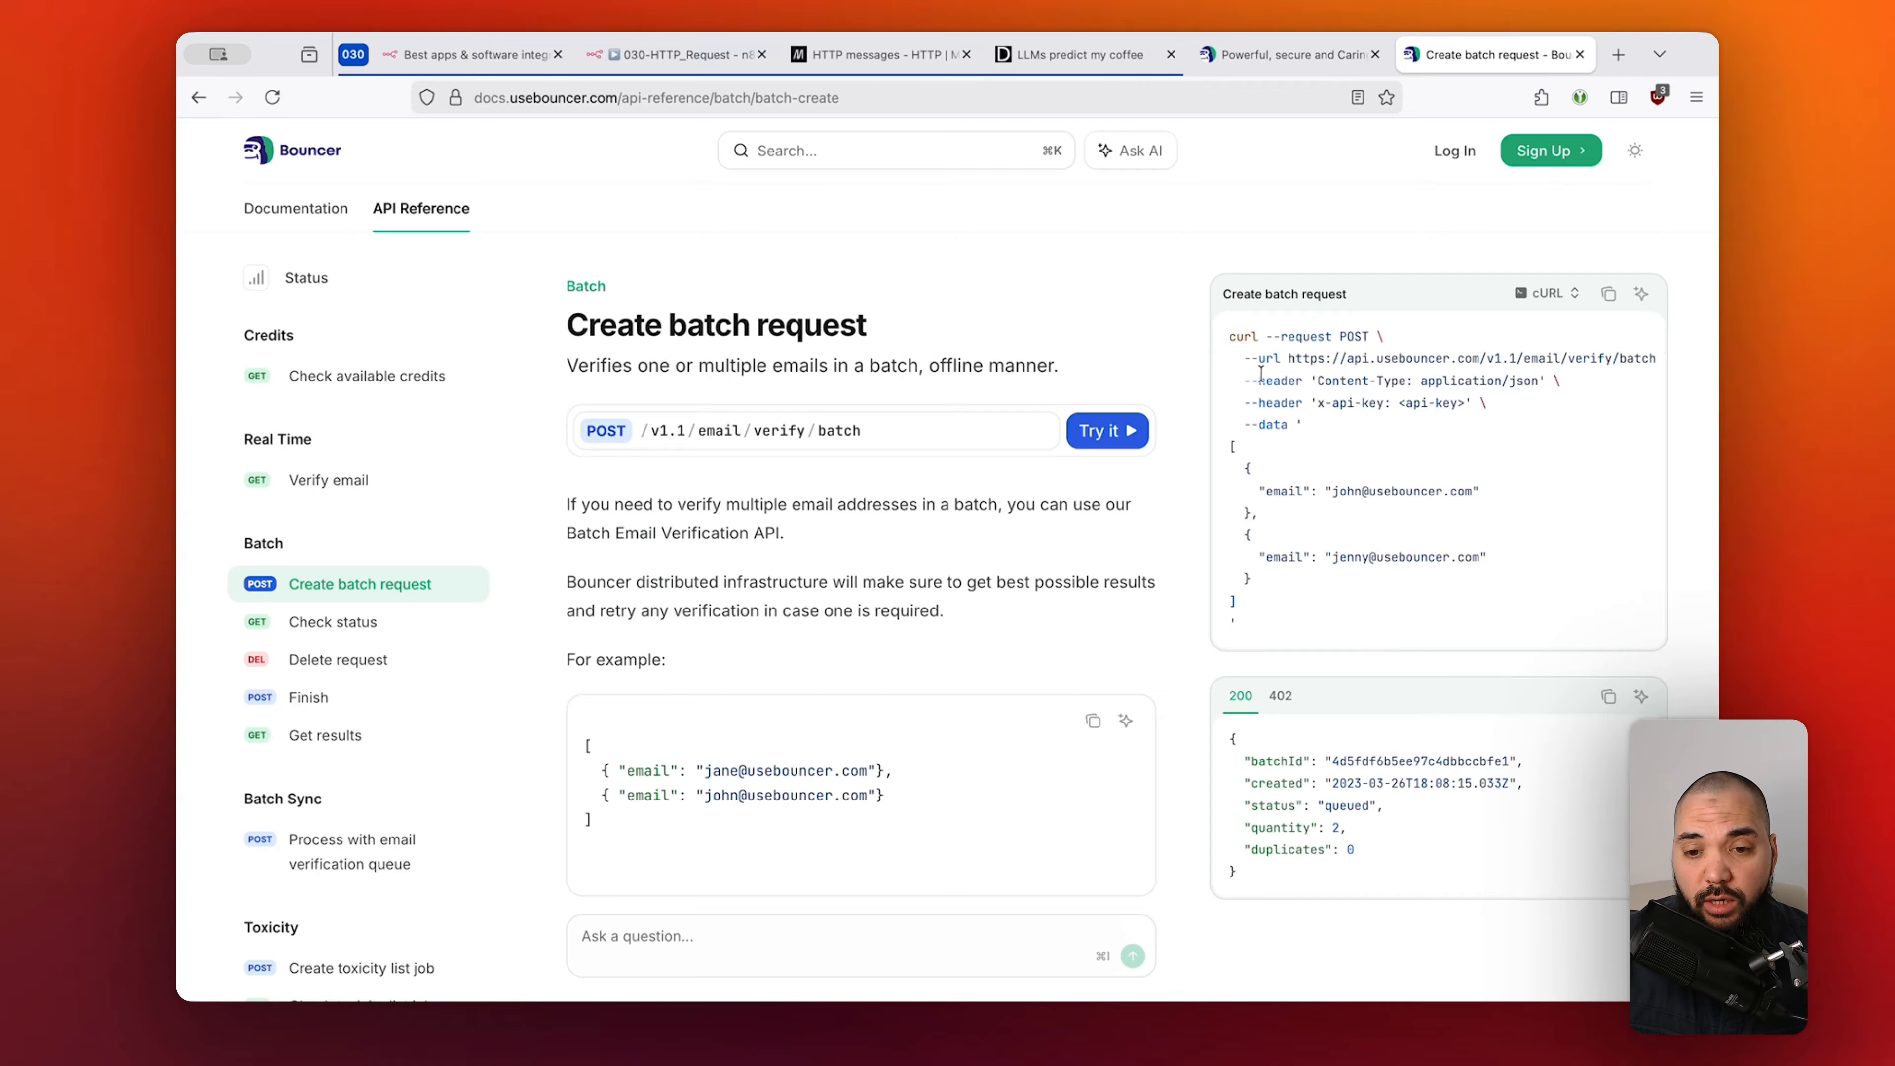
Copy the cURL example for POST /v1.1/email/verify/batch and return to n8n.
{"action": "left_click_drag", "start_coordinate": [1243, 356], "coordinate": [1306, 379]}
{"action": "left_click", "coordinate": [1306, 379]}
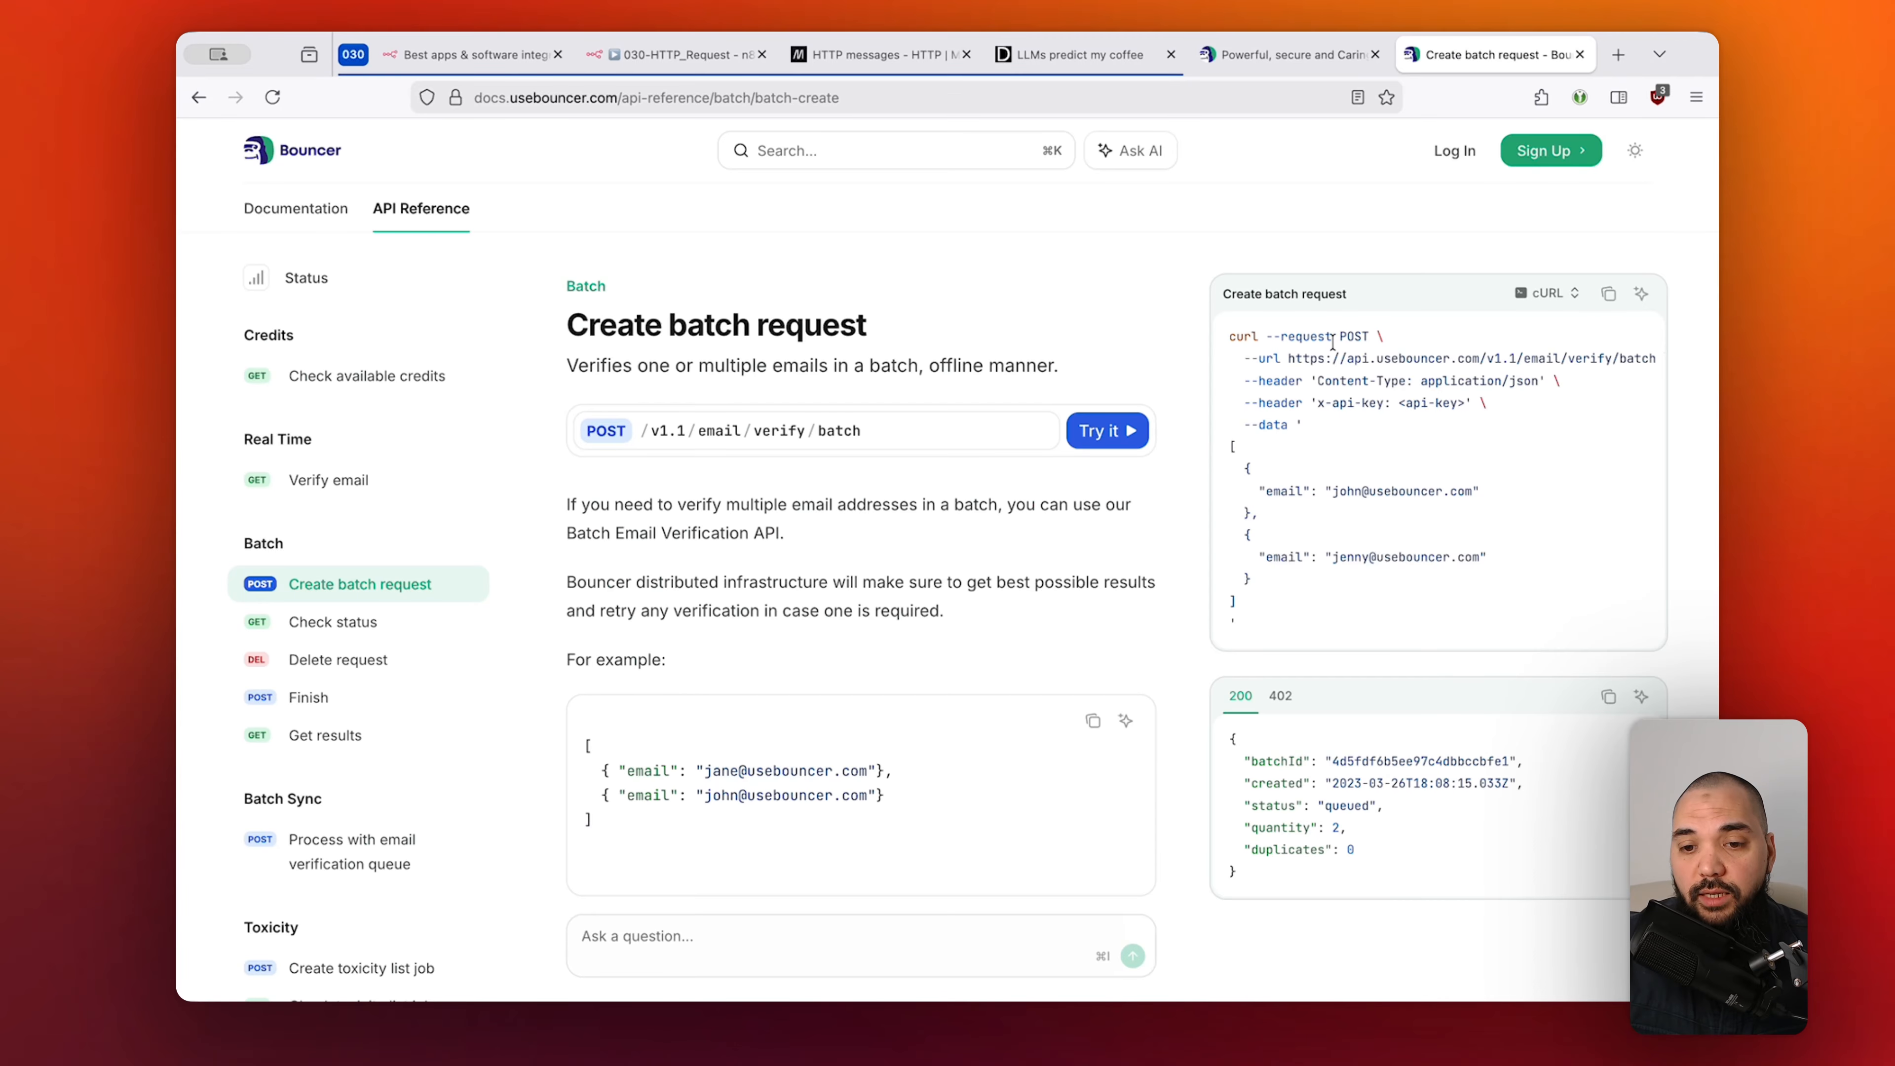
{"action": "left_click", "coordinate": [1609, 297]}
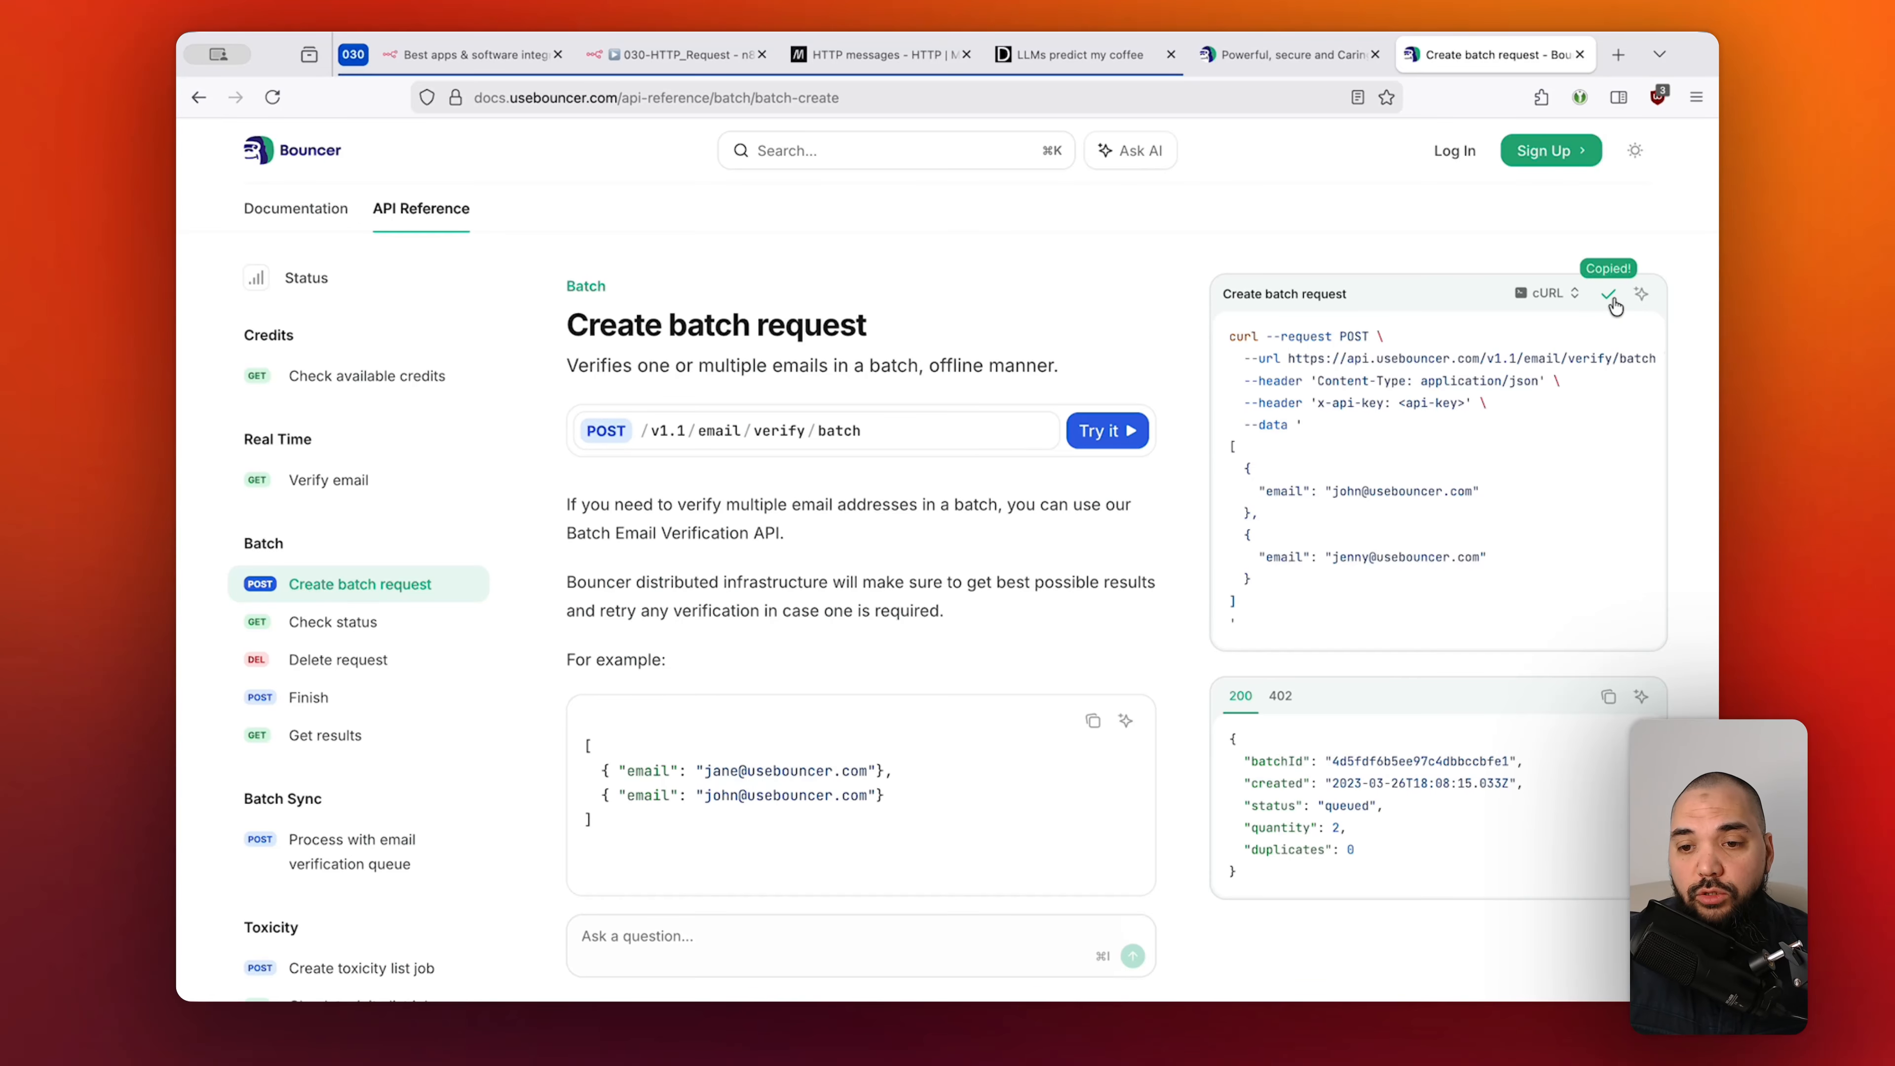
{"action": "left_click", "coordinate": [672, 52]}
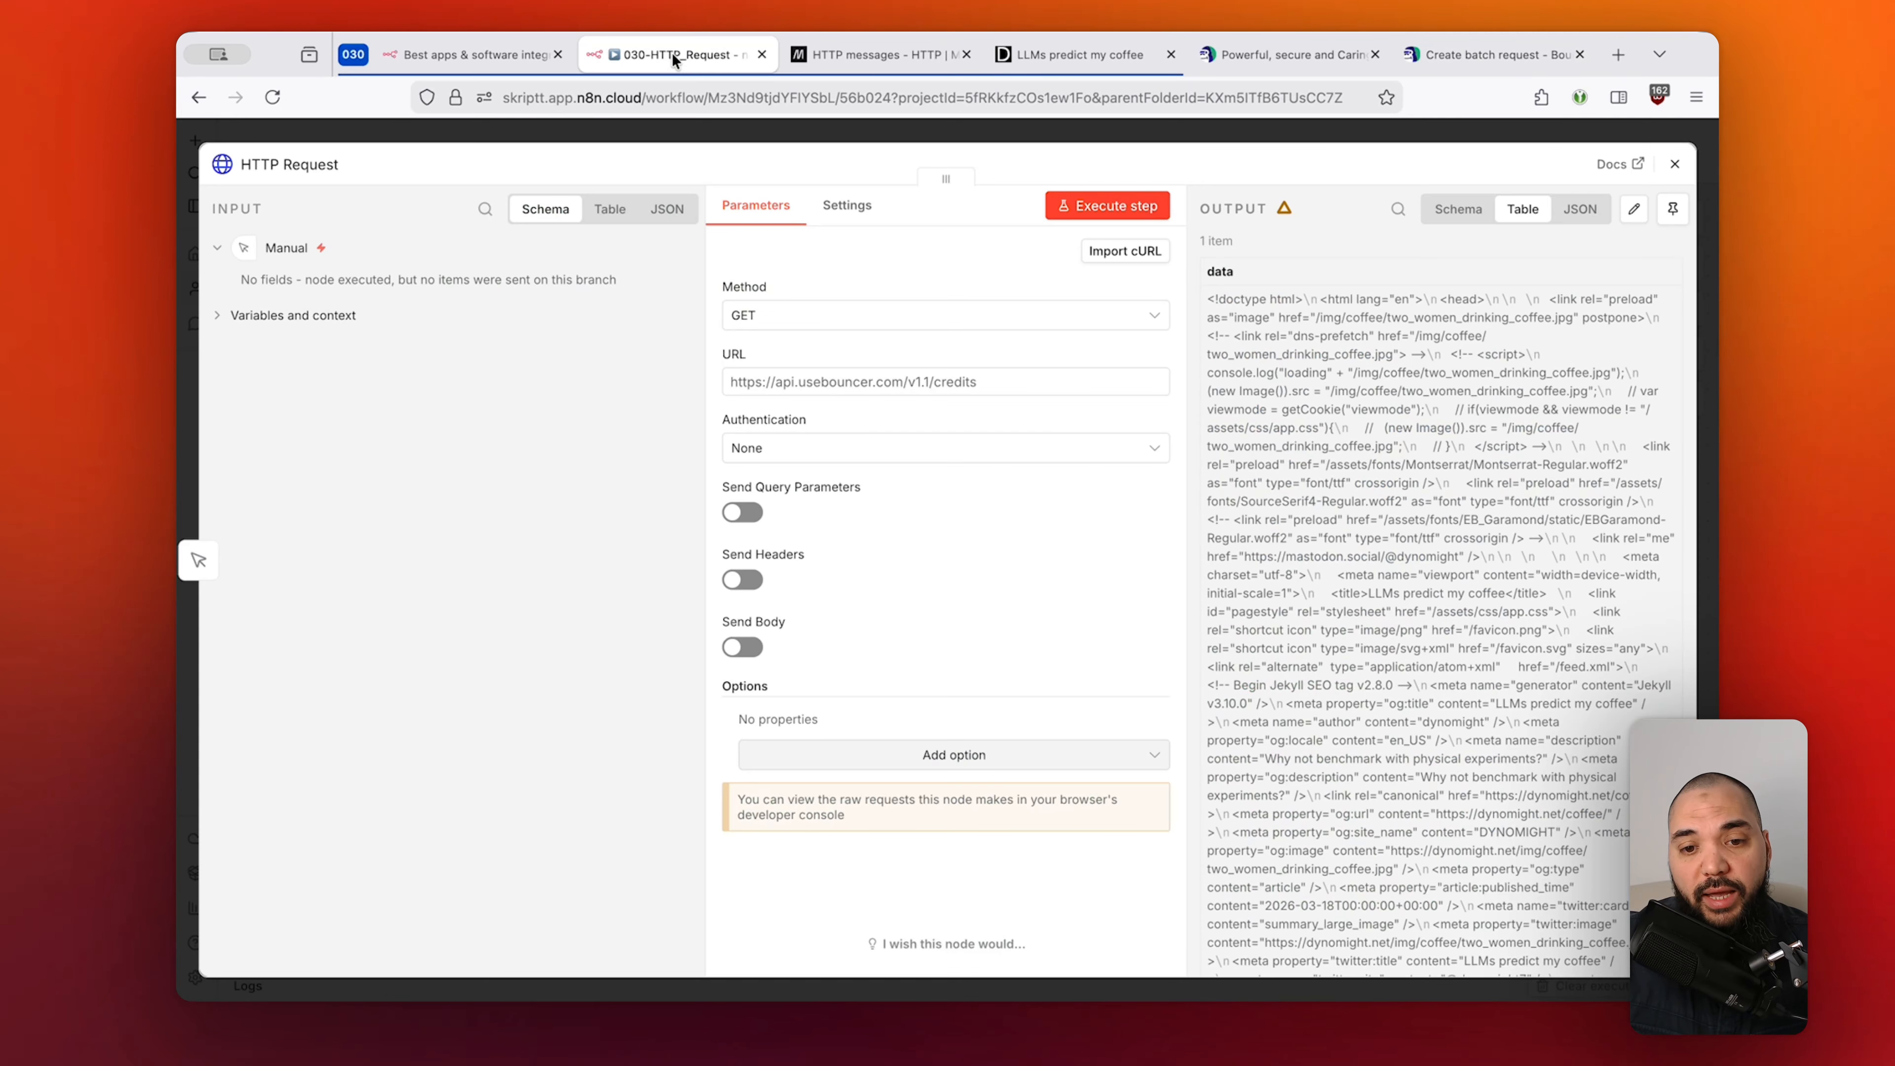
Paste the copied cURL into the Import cURL form, then cancel without applying it.
{"action": "left_click", "coordinate": [1147, 252]}
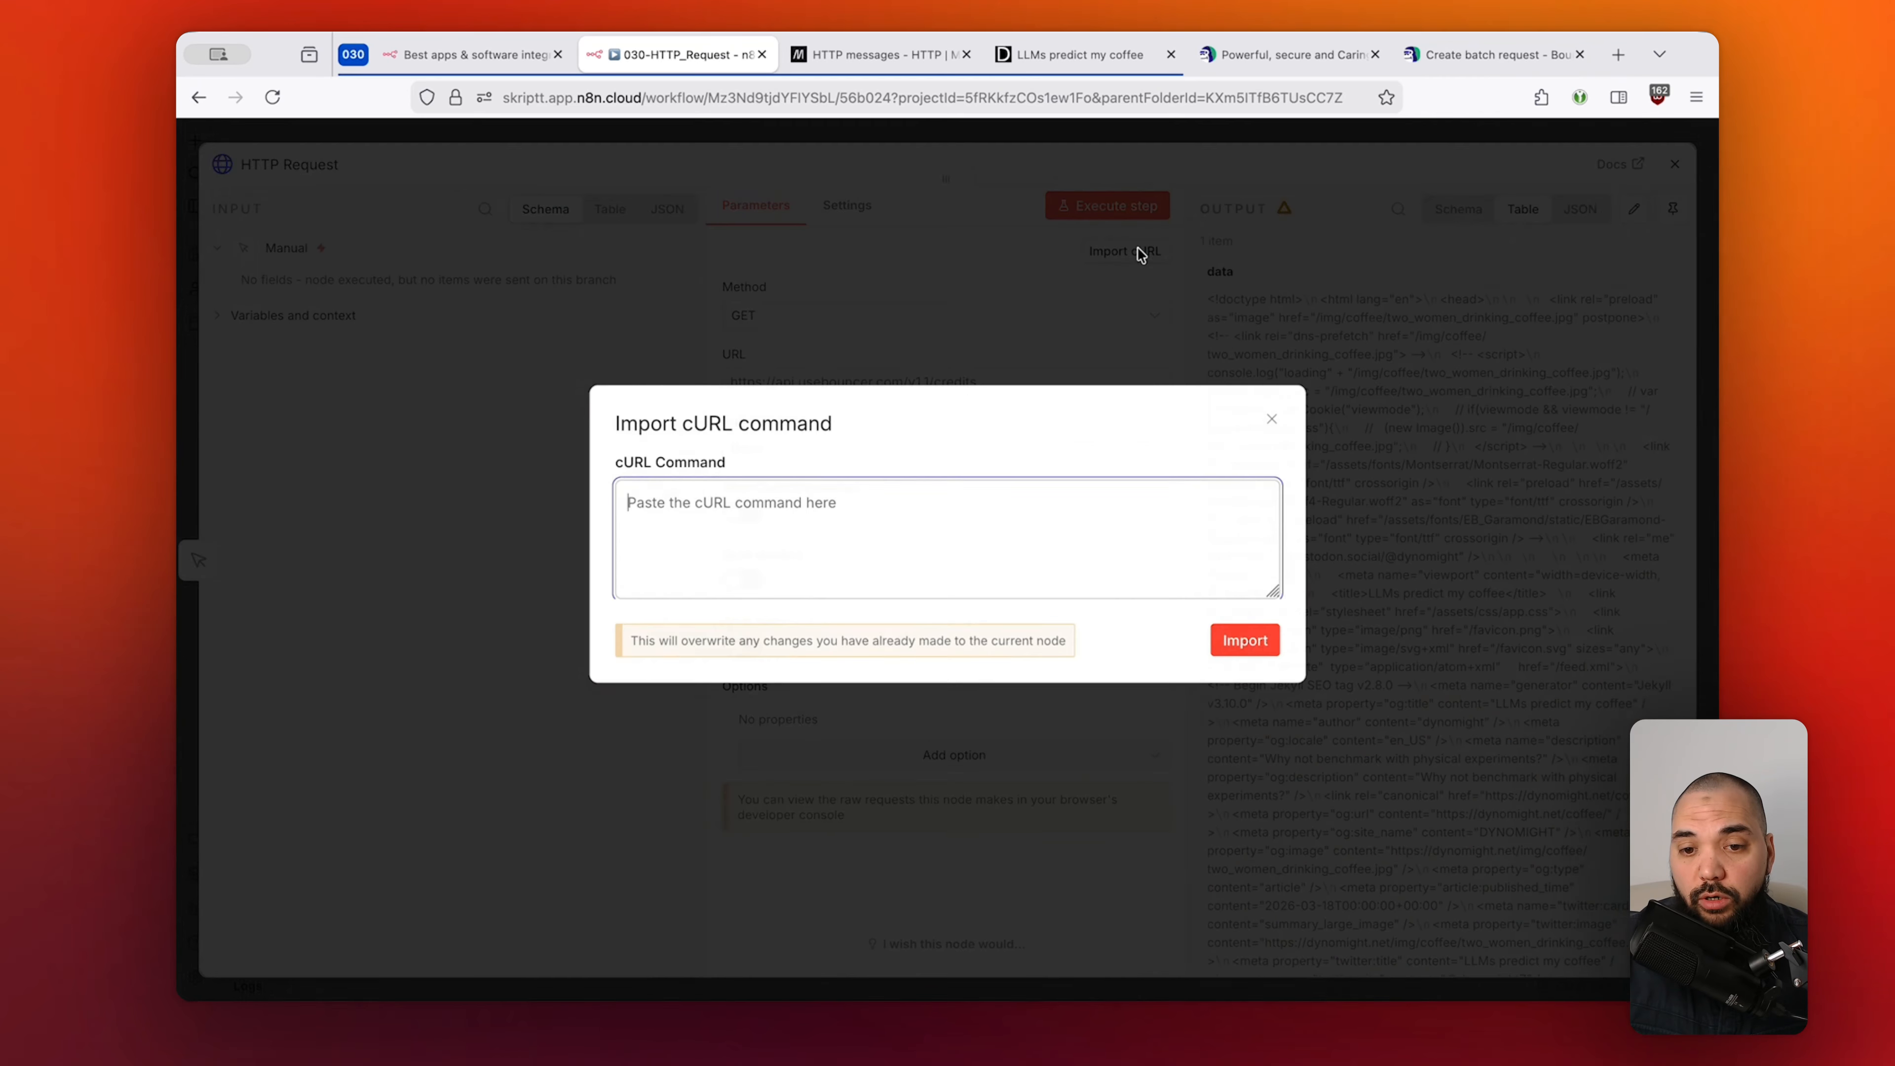
{"action": "left_click", "coordinate": [1014, 516]}
{"action": "key", "text": "super+v"}
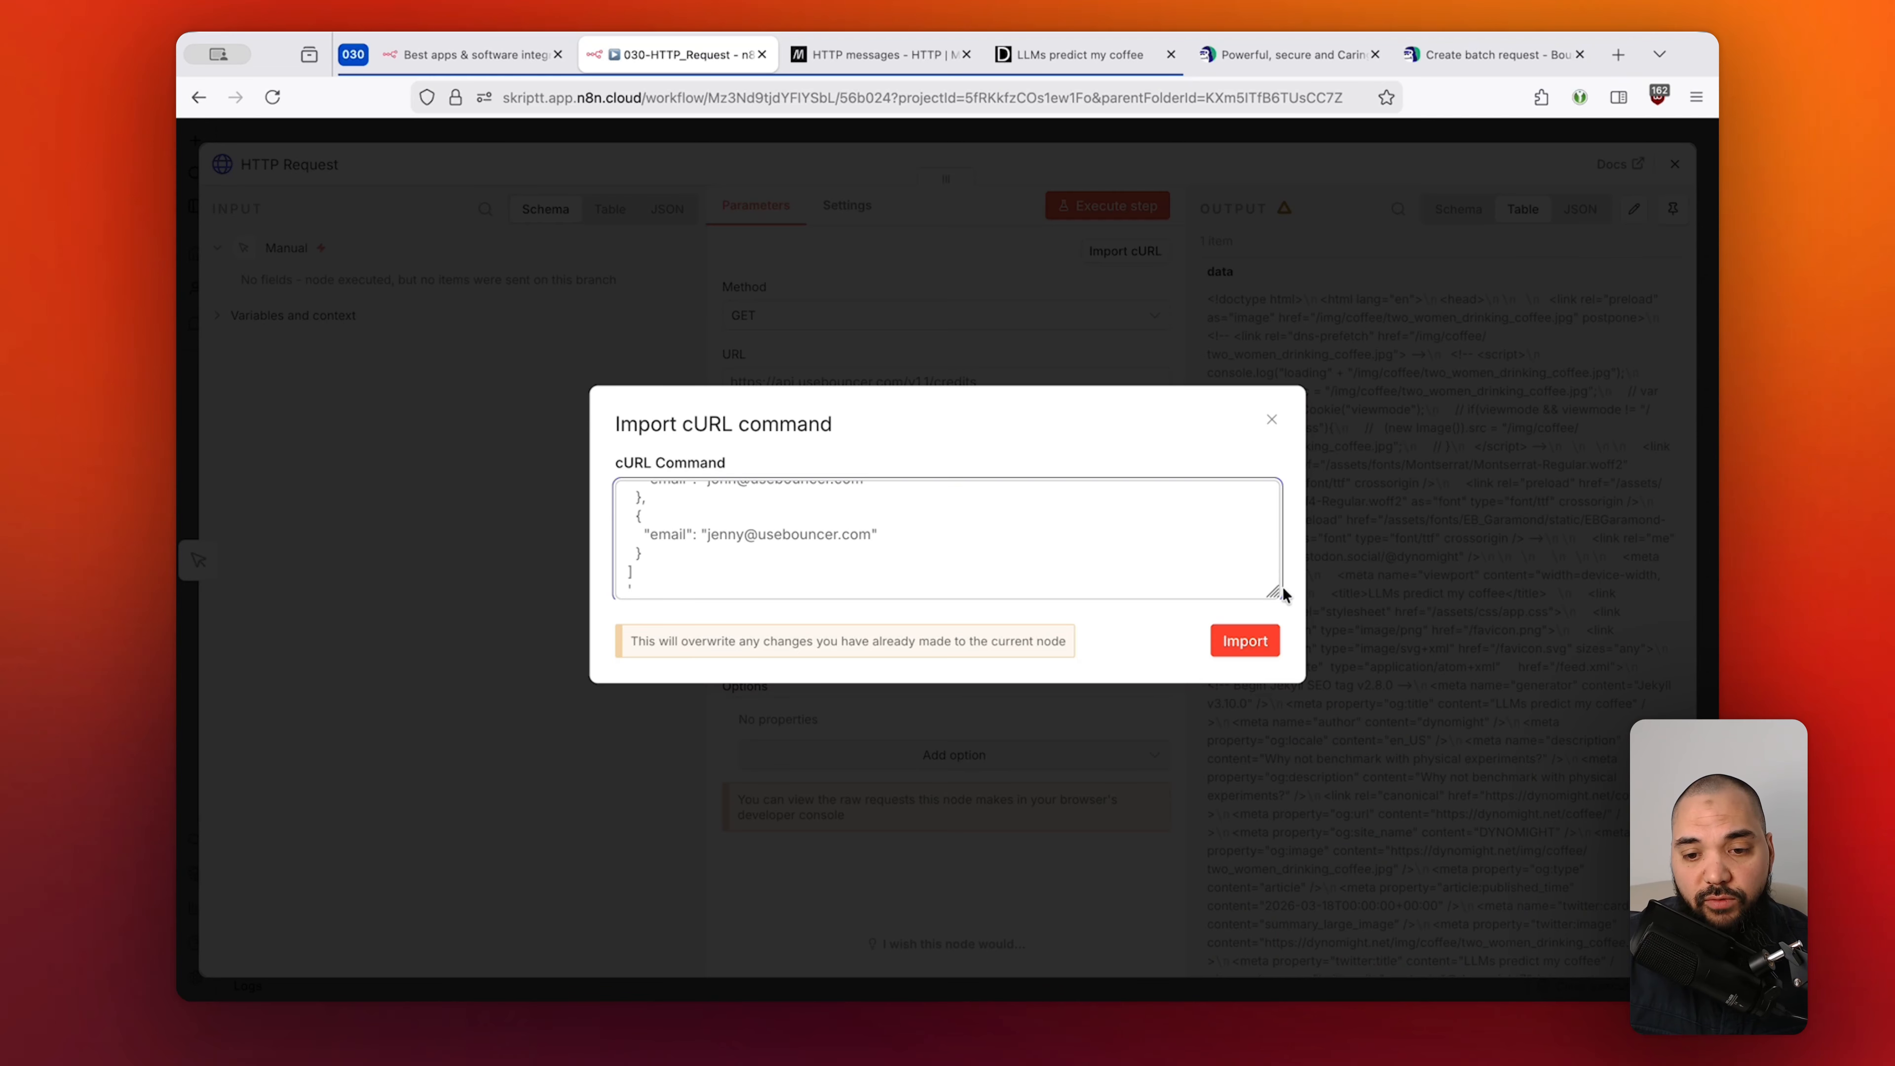
{"action": "left_click", "coordinate": [1272, 422]}
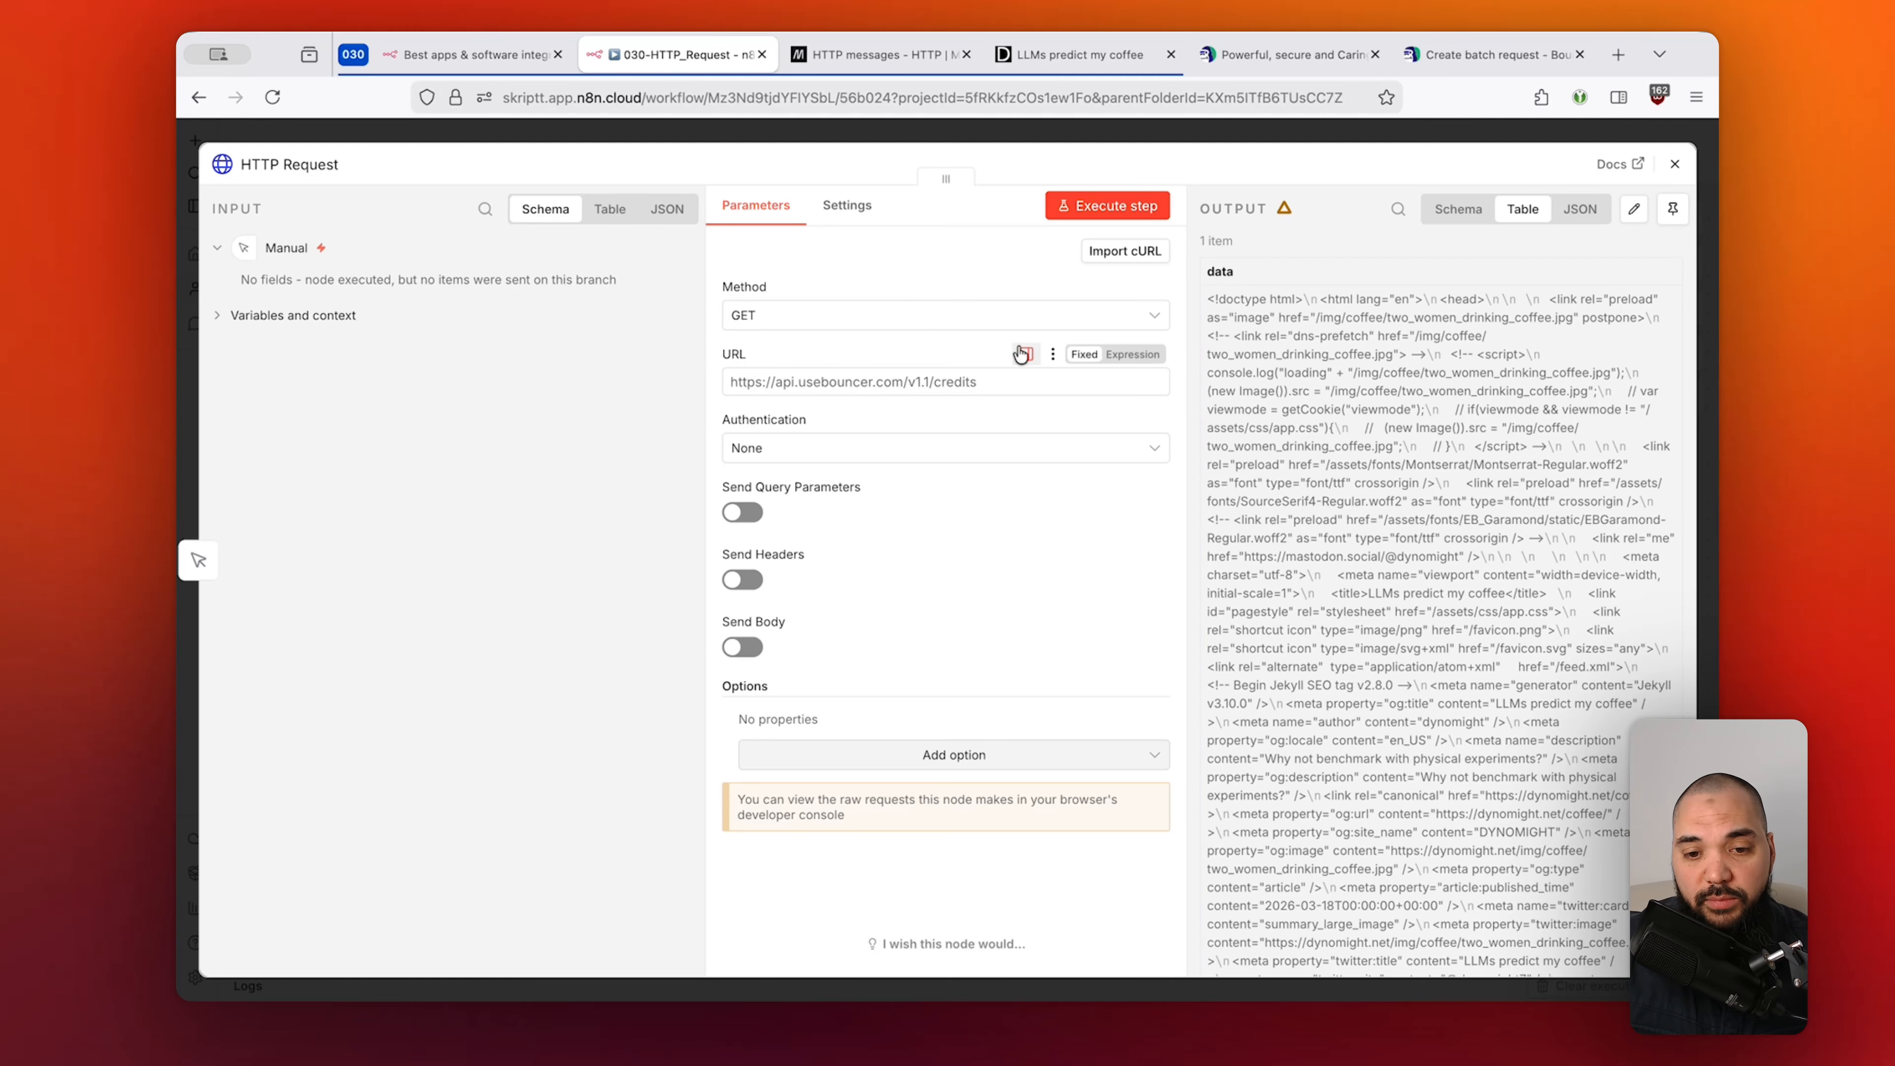
Clear the old request URL from the HTTP Request node.
{"action": "left_click", "coordinate": [1000, 381]}
{"action": "key", "text": "BackSpace"}
{"action": "key", "text": "BackSpace"}
{"action": "key", "text": "BackSpace"}
{"action": "key", "text": "BackSpace"}
{"action": "key", "text": "BackSpace"}
{"action": "key", "text": "BackSpace"}
{"action": "key", "text": "BackSpace"}
{"action": "key", "text": "BackSpace"}
{"action": "key", "text": "BackSpace"}
{"action": "key", "text": "BackSpace"}
{"action": "key", "text": "BackSpace"}
{"action": "key", "text": "BackSpace"}
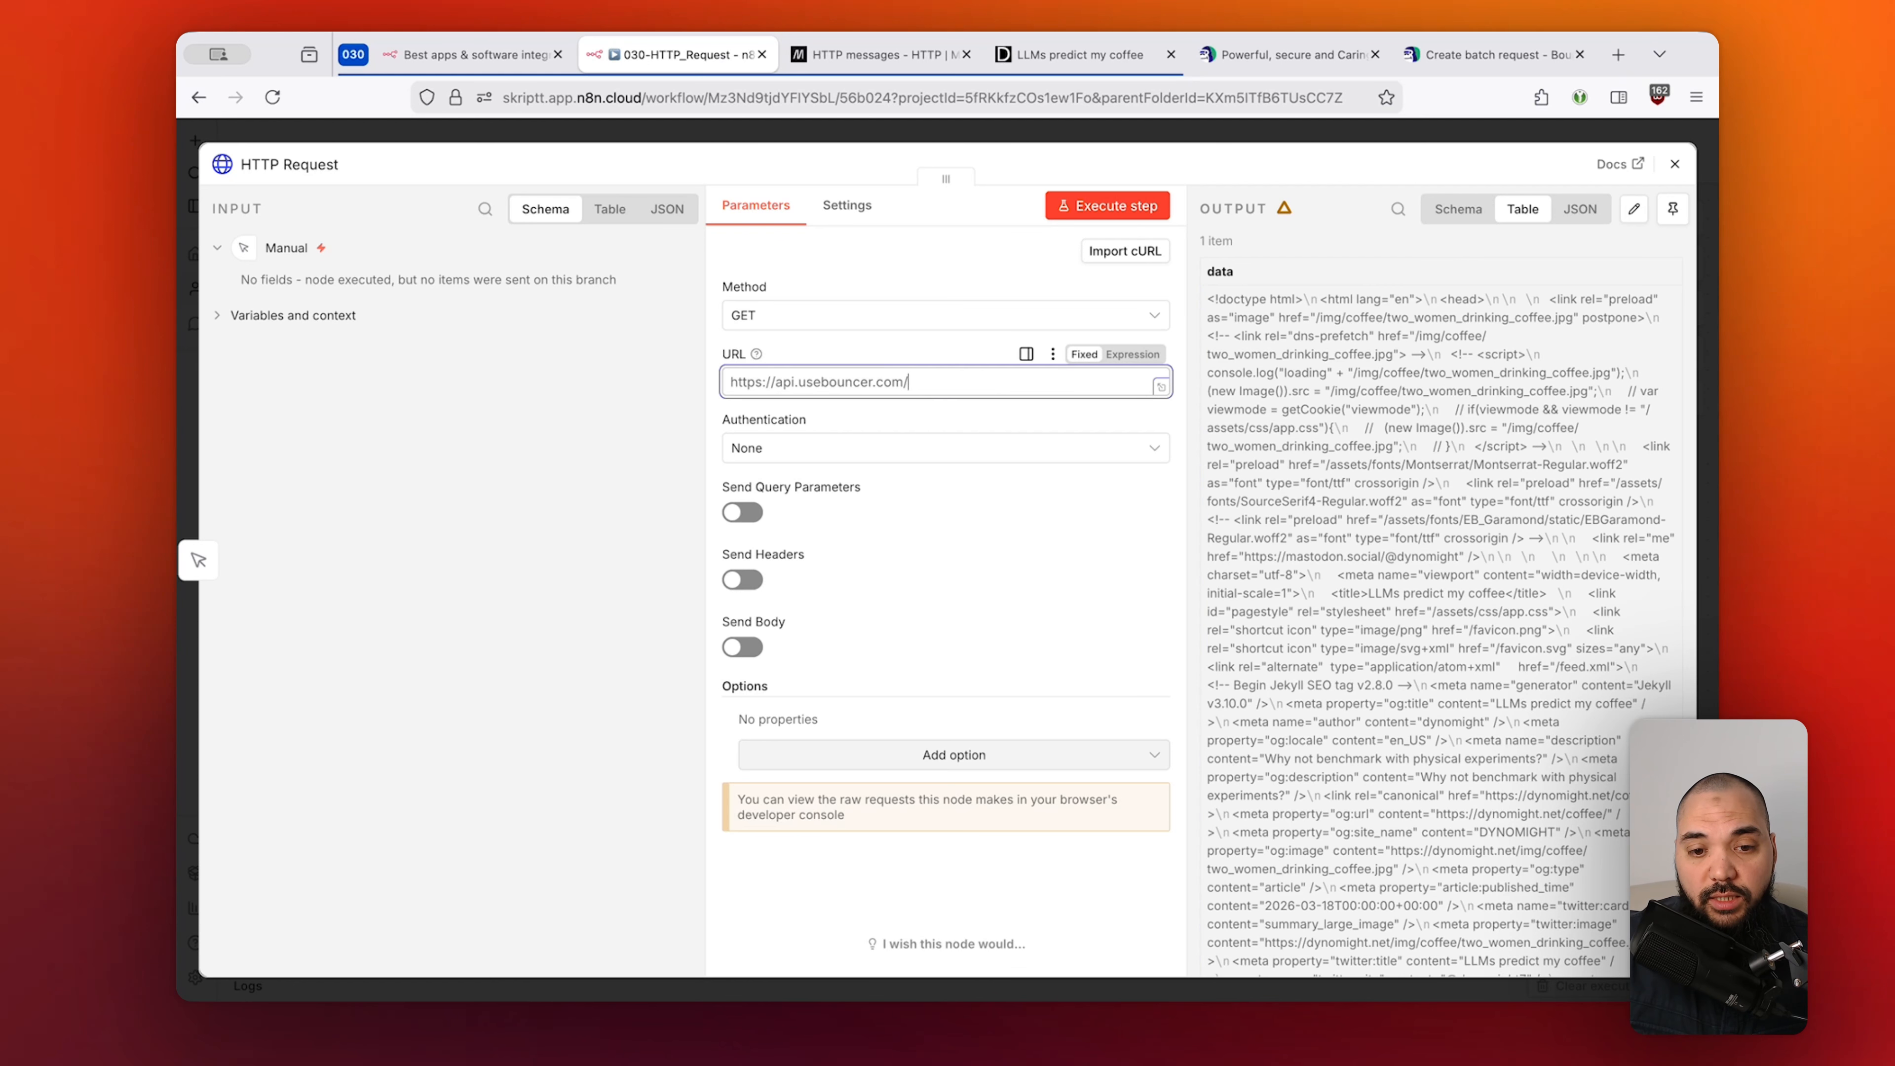
{"action": "key", "text": "super+BackSpace"}
{"action": "left_click", "coordinate": [990, 275]}
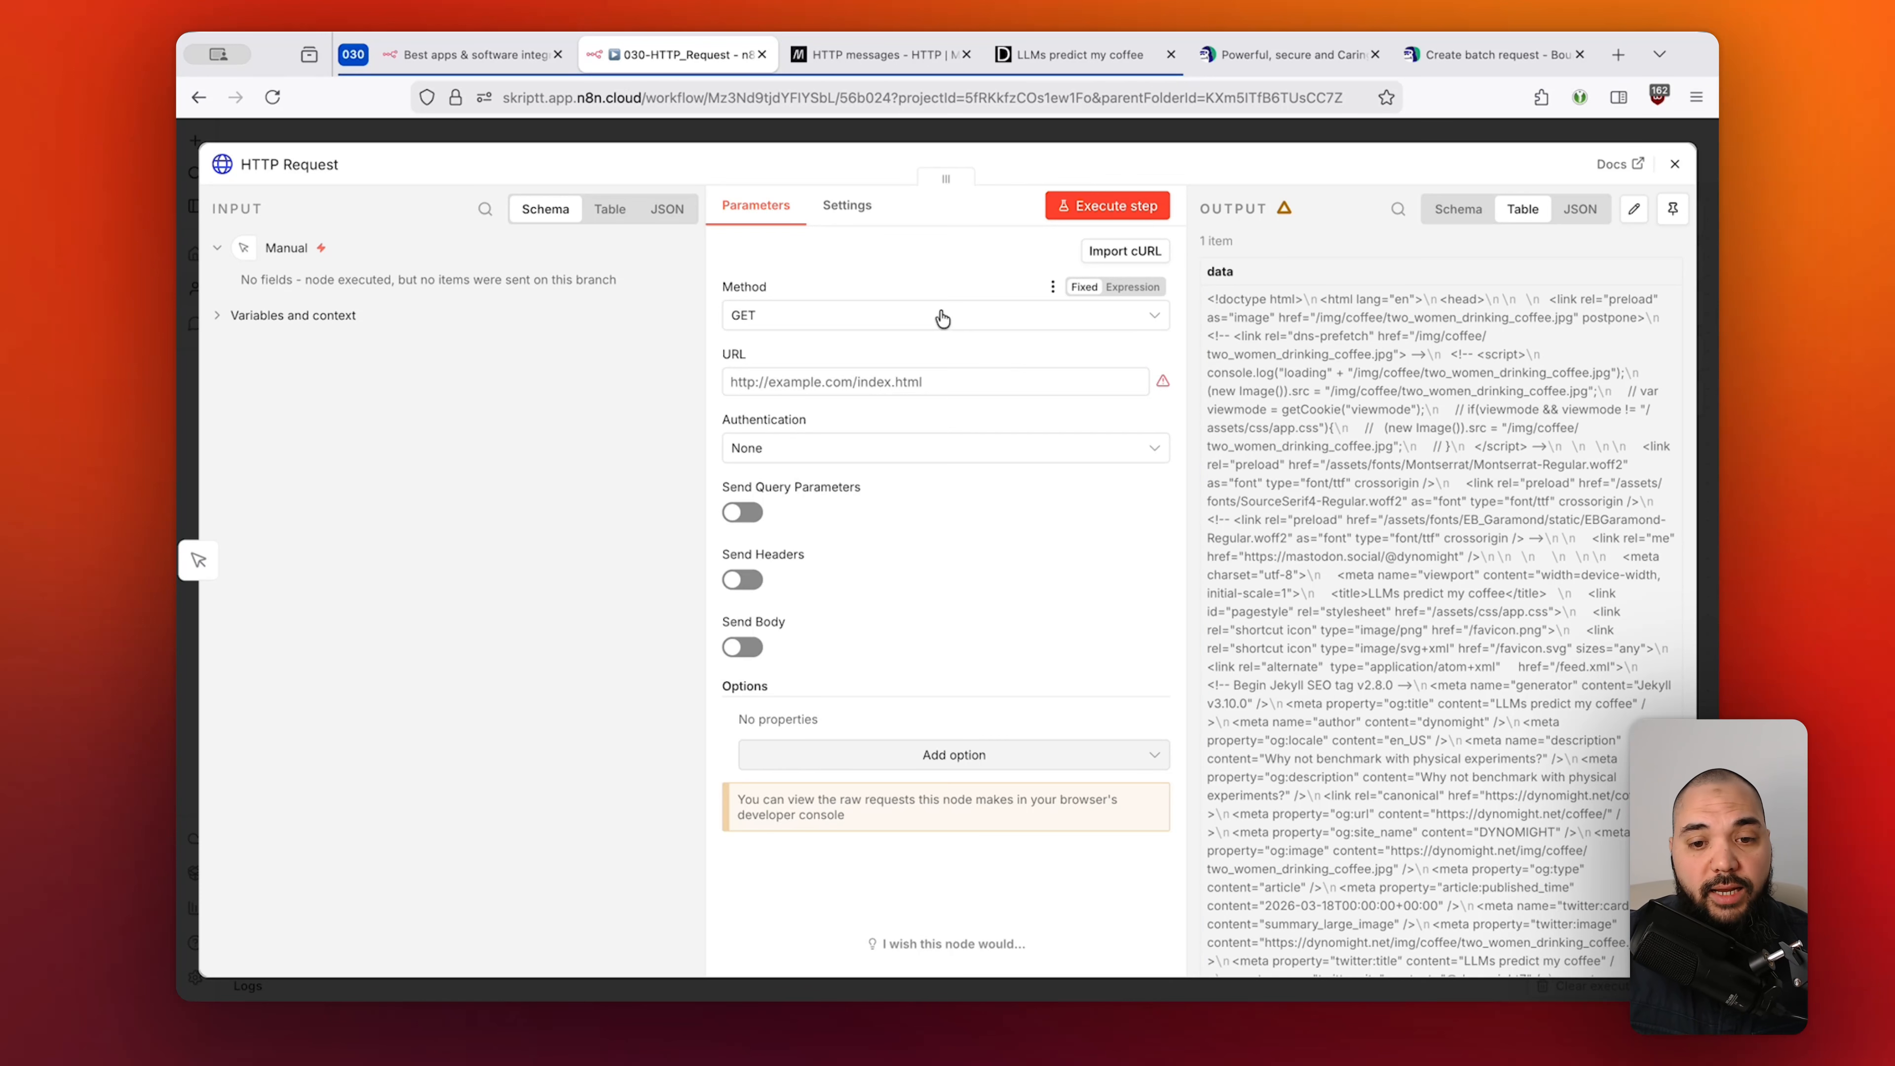
Import the cURL, making the node a POST to /v1.1/email/verify/batch with x-api-key header and body.
{"action": "left_click", "coordinate": [1122, 254]}
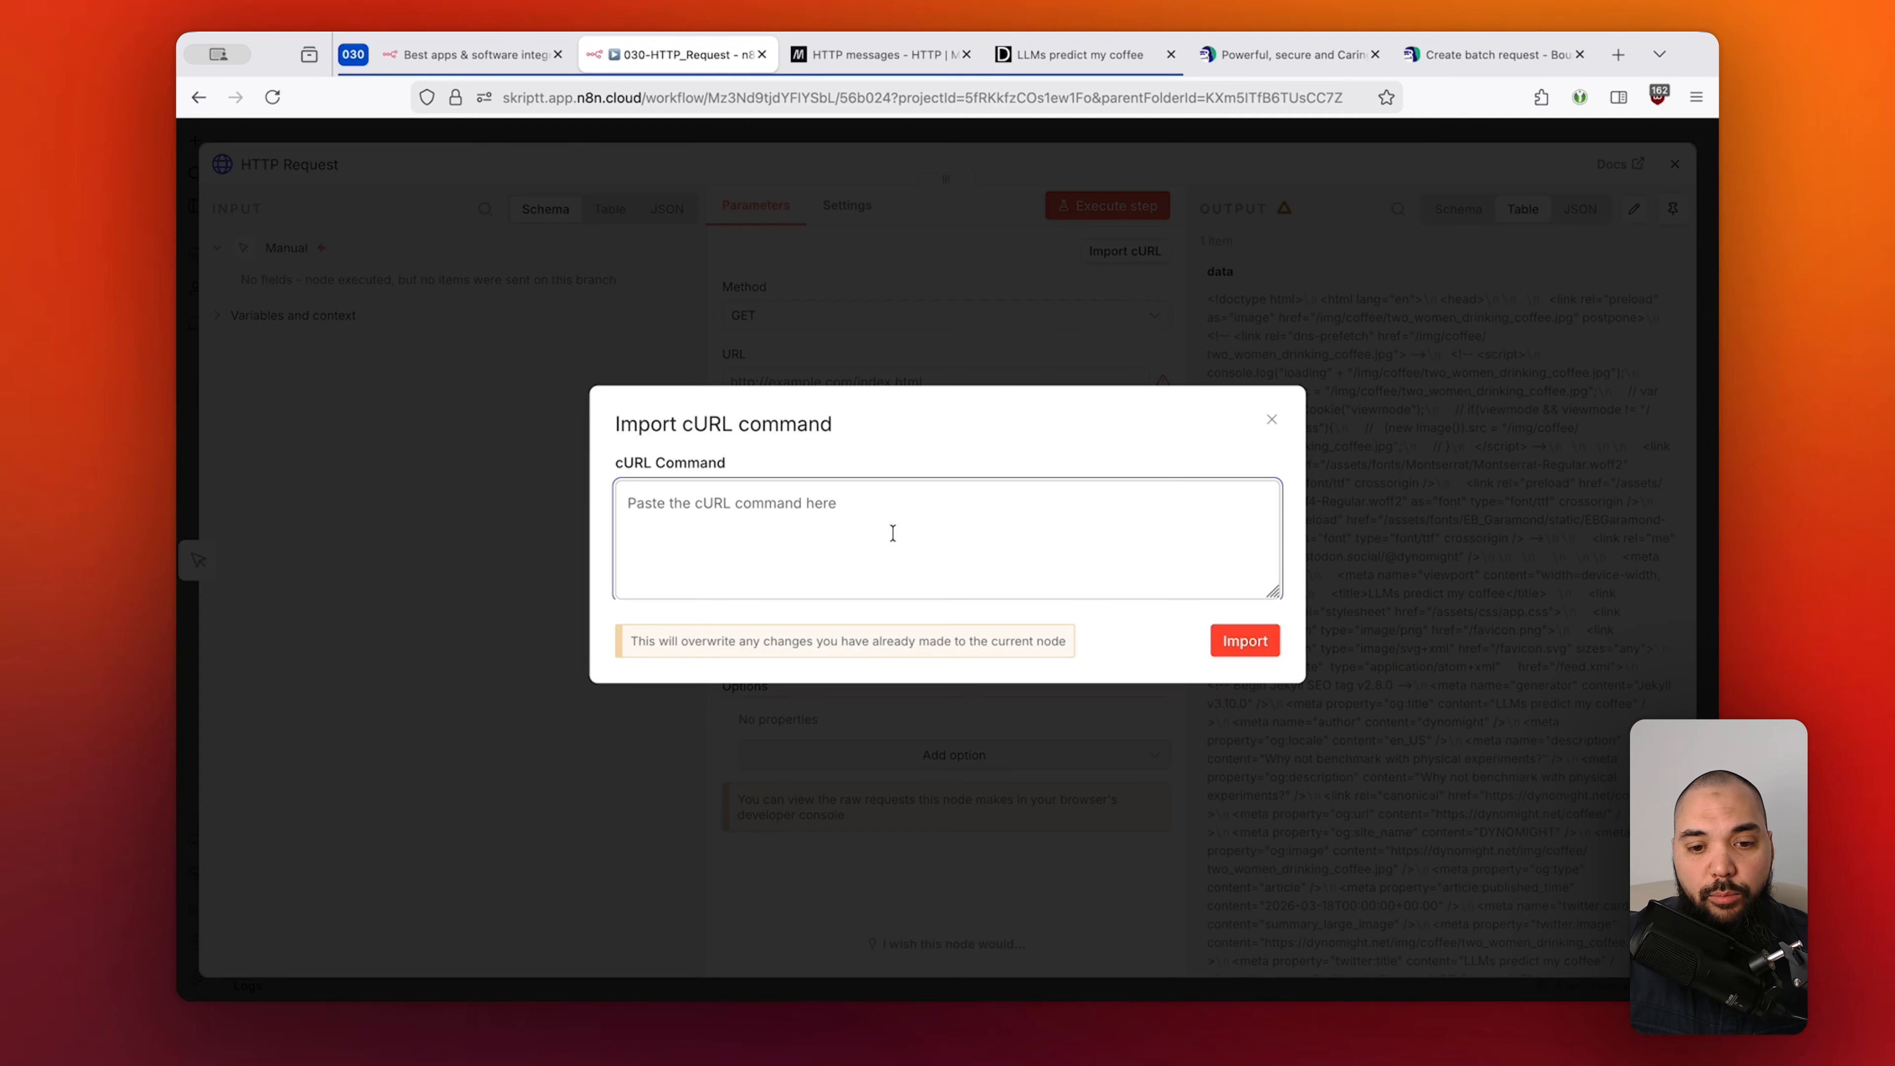
{"action": "key", "text": "super+v"}
{"action": "left_click", "coordinate": [1244, 640]}
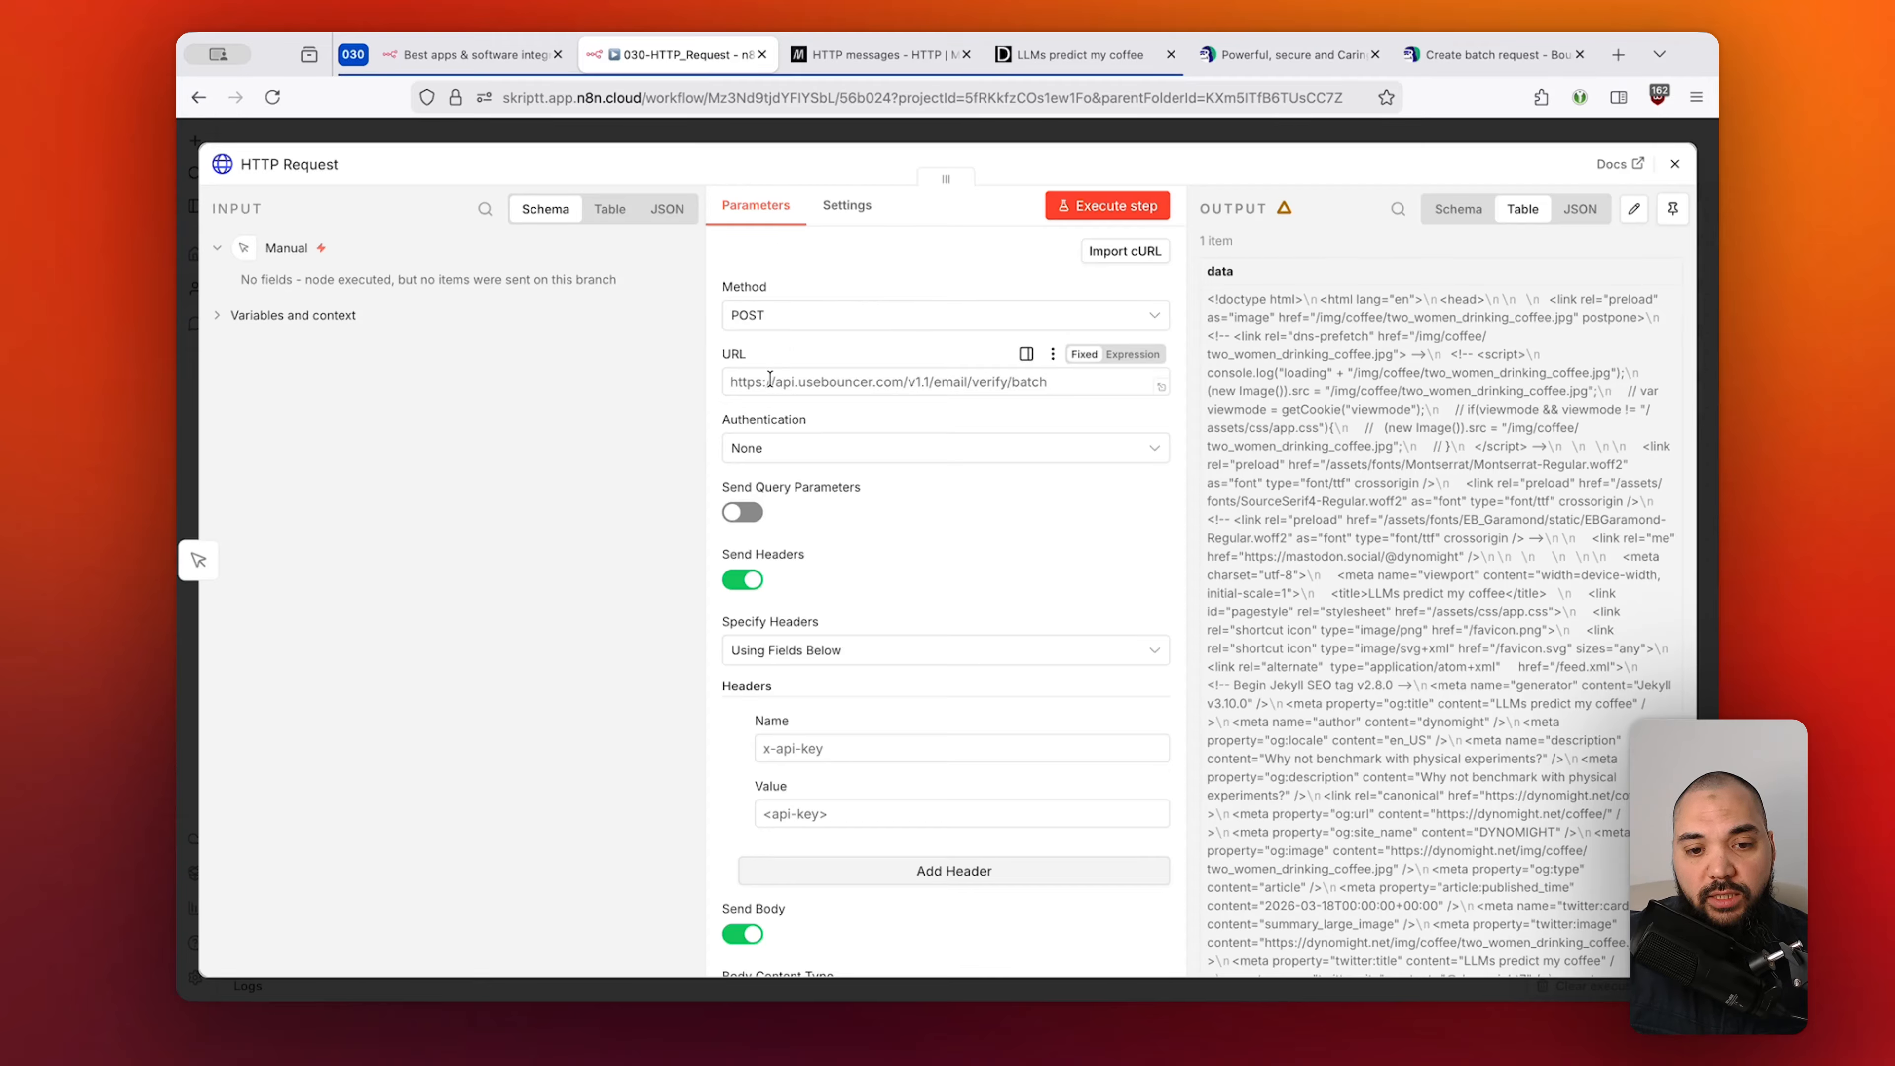
{"action": "left_click_drag", "start_coordinate": [765, 380], "coordinate": [972, 374]}
{"action": "left_click", "coordinate": [938, 352]}
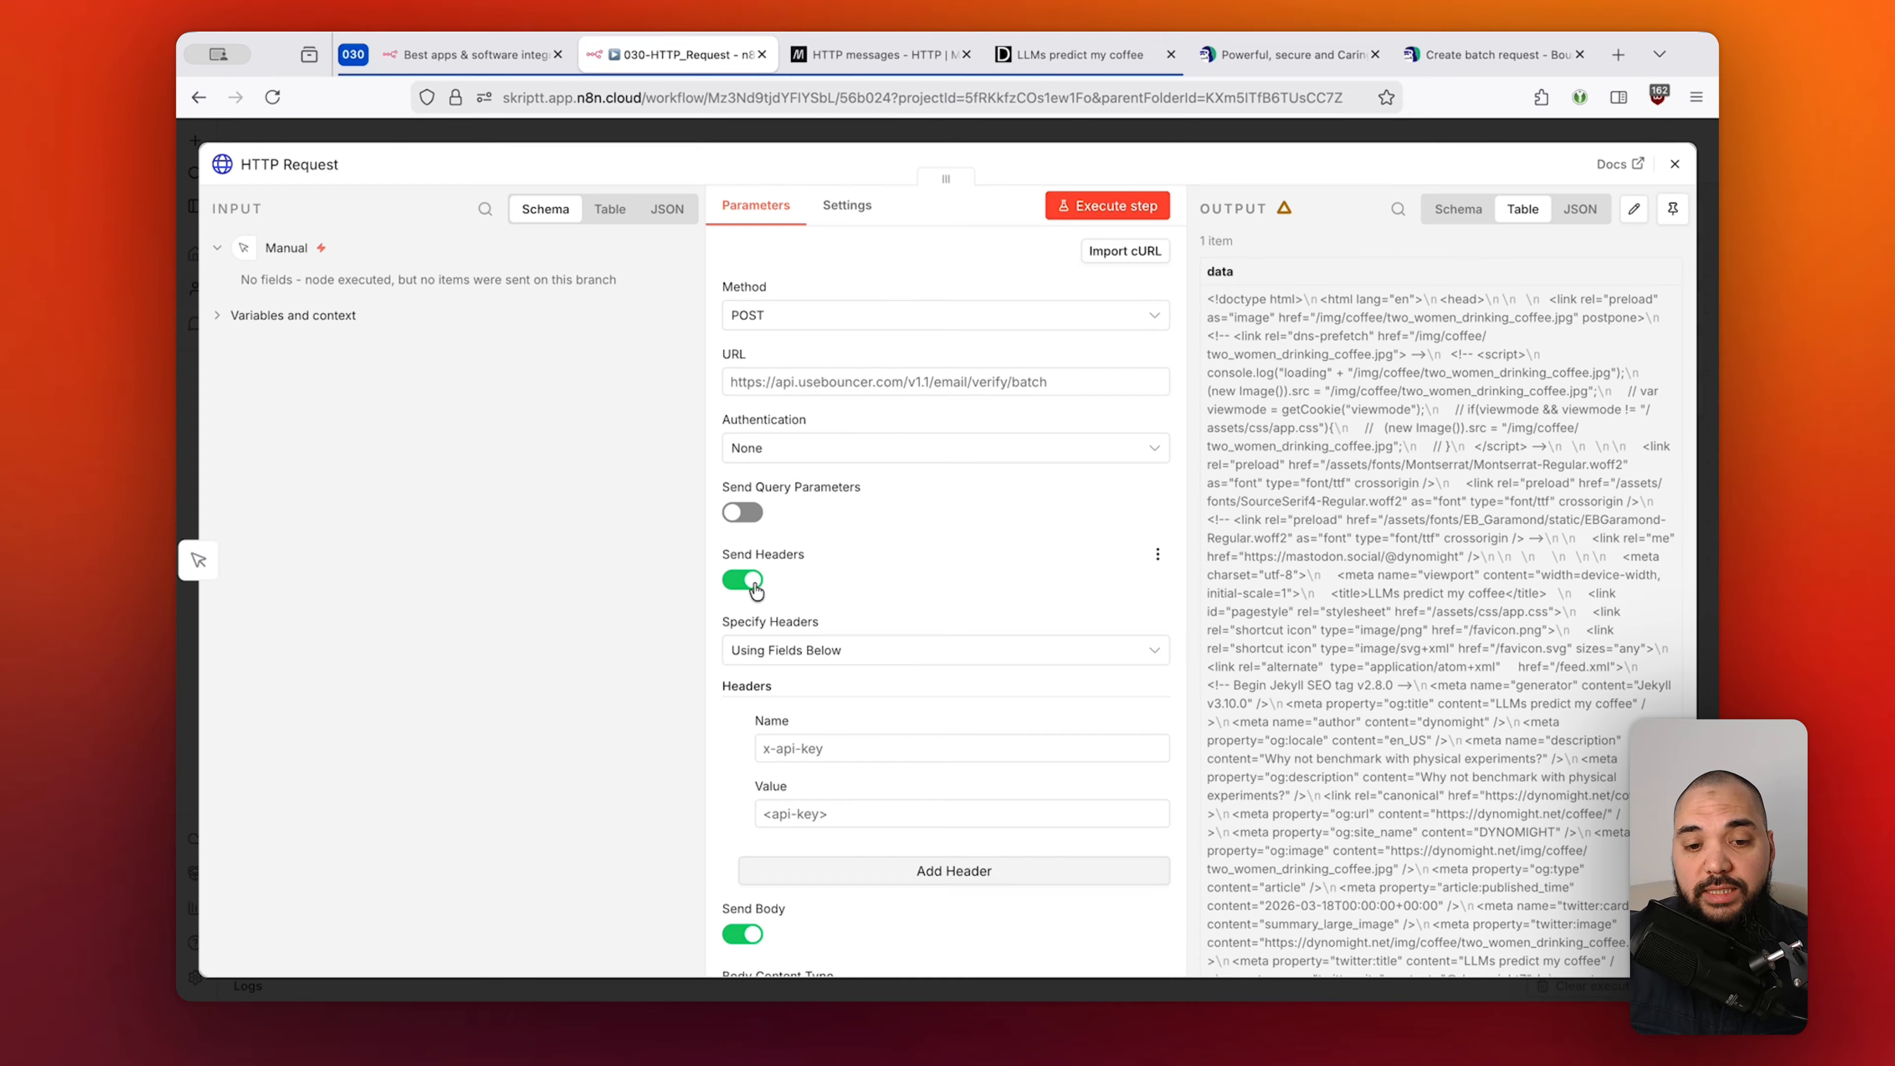
{"action": "scroll", "coordinate": [961, 571], "scroll_direction": "down", "scroll_amount": 2}
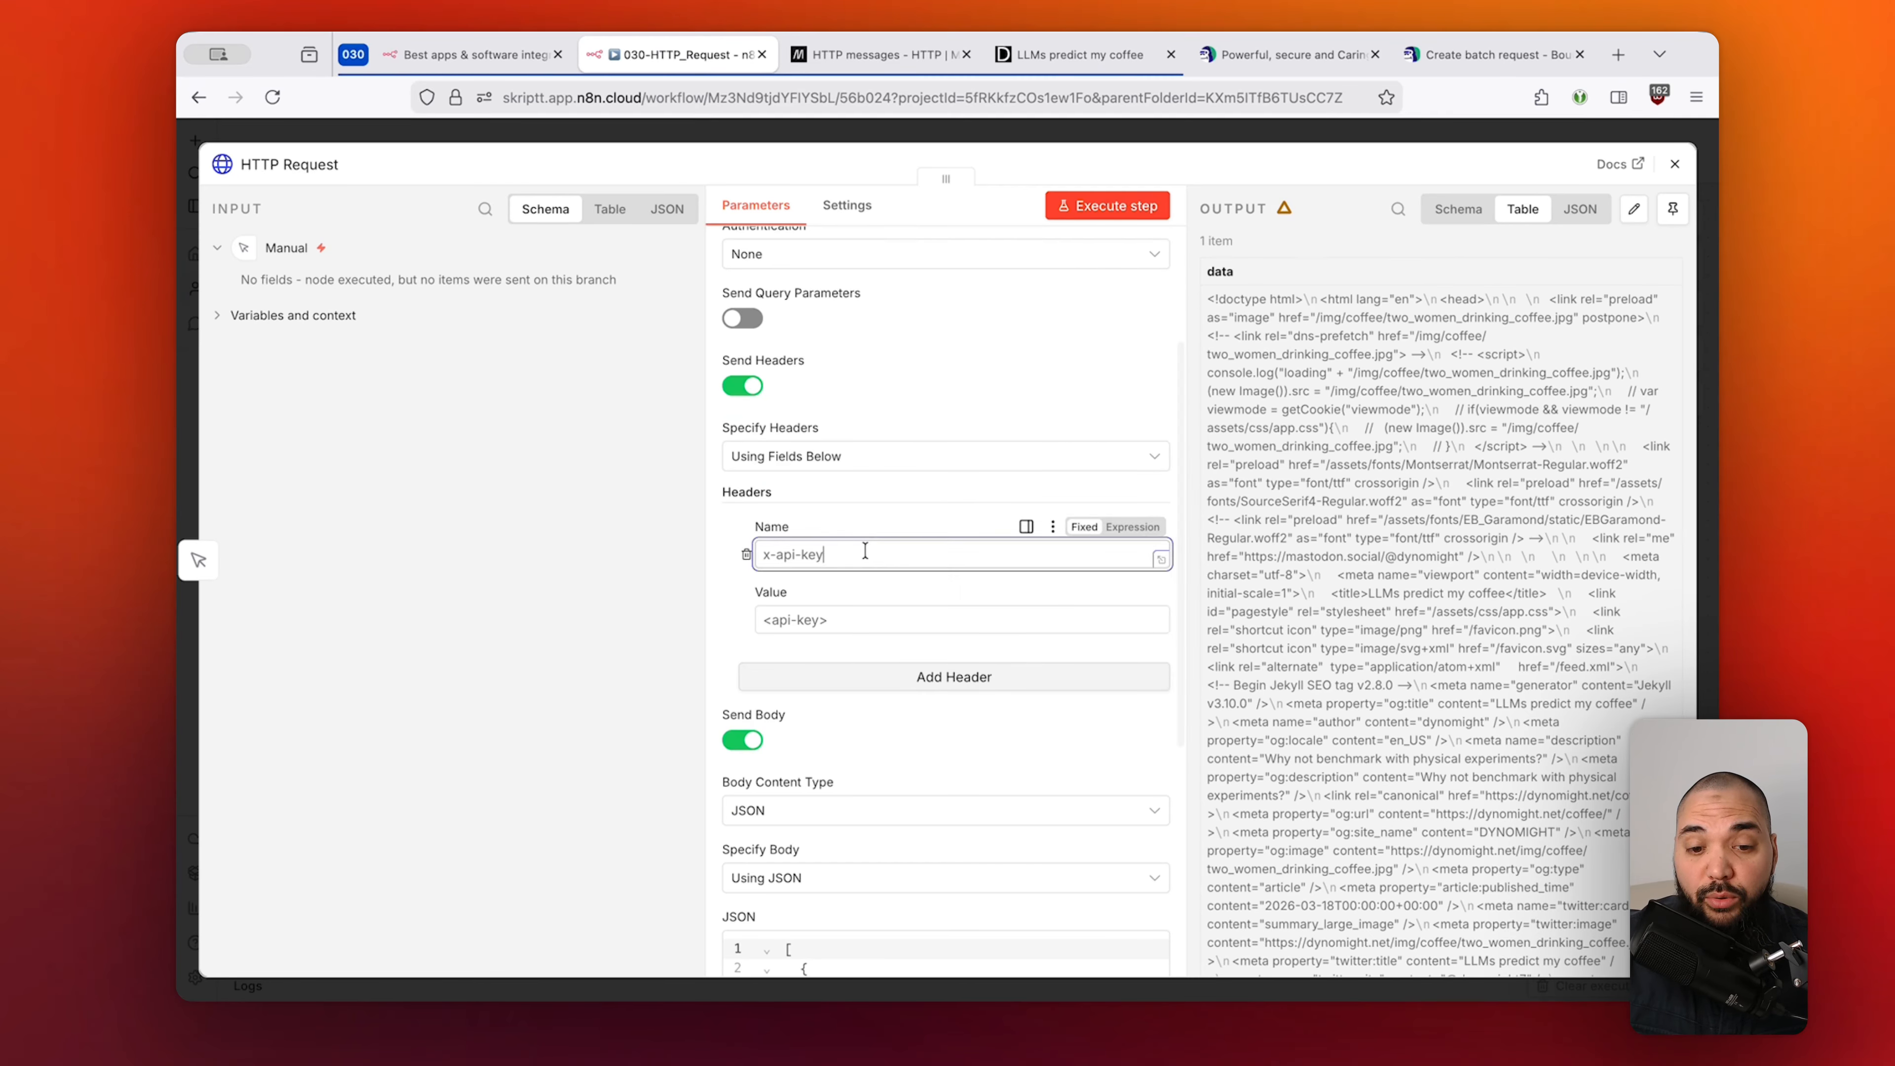
{"action": "left_click_drag", "start_coordinate": [858, 554], "coordinate": [755, 555]}
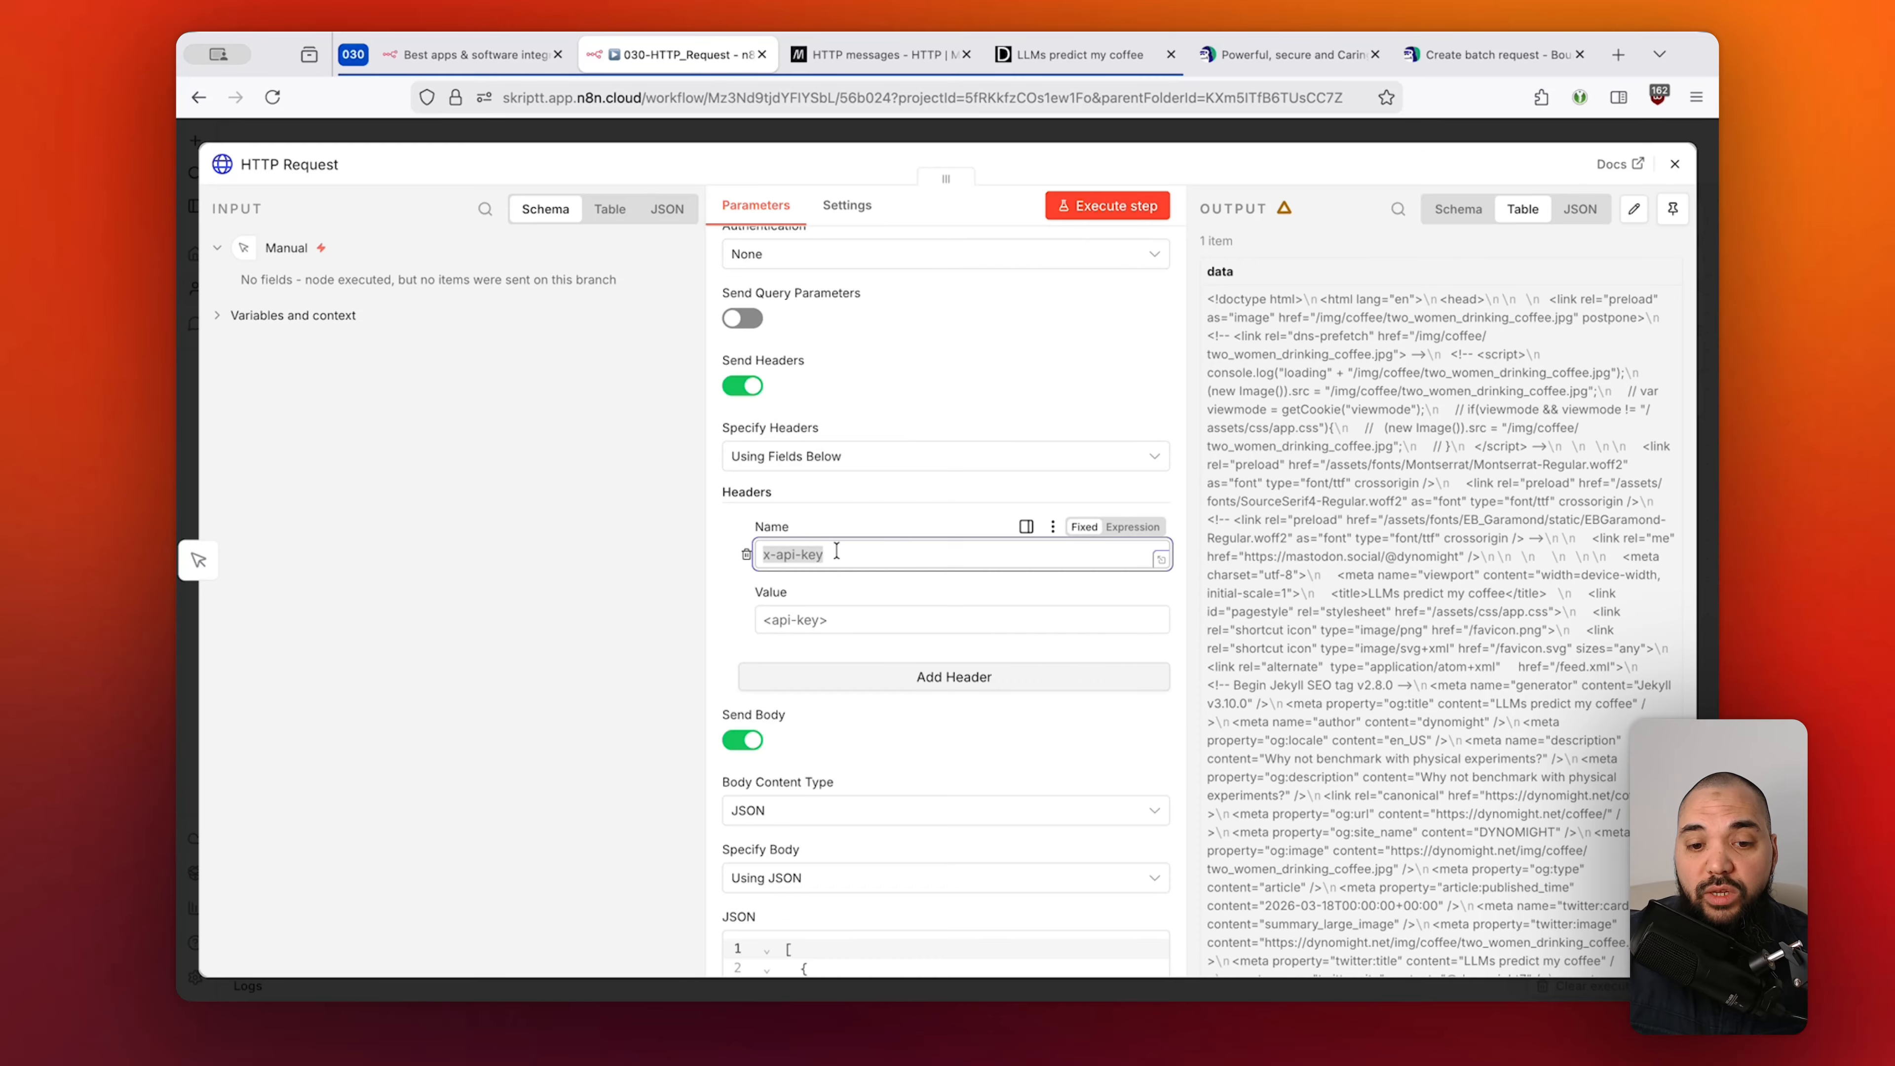
{"action": "key", "text": "BackSpace"}
{"action": "left_click_drag", "start_coordinate": [843, 616], "coordinate": [755, 620]}
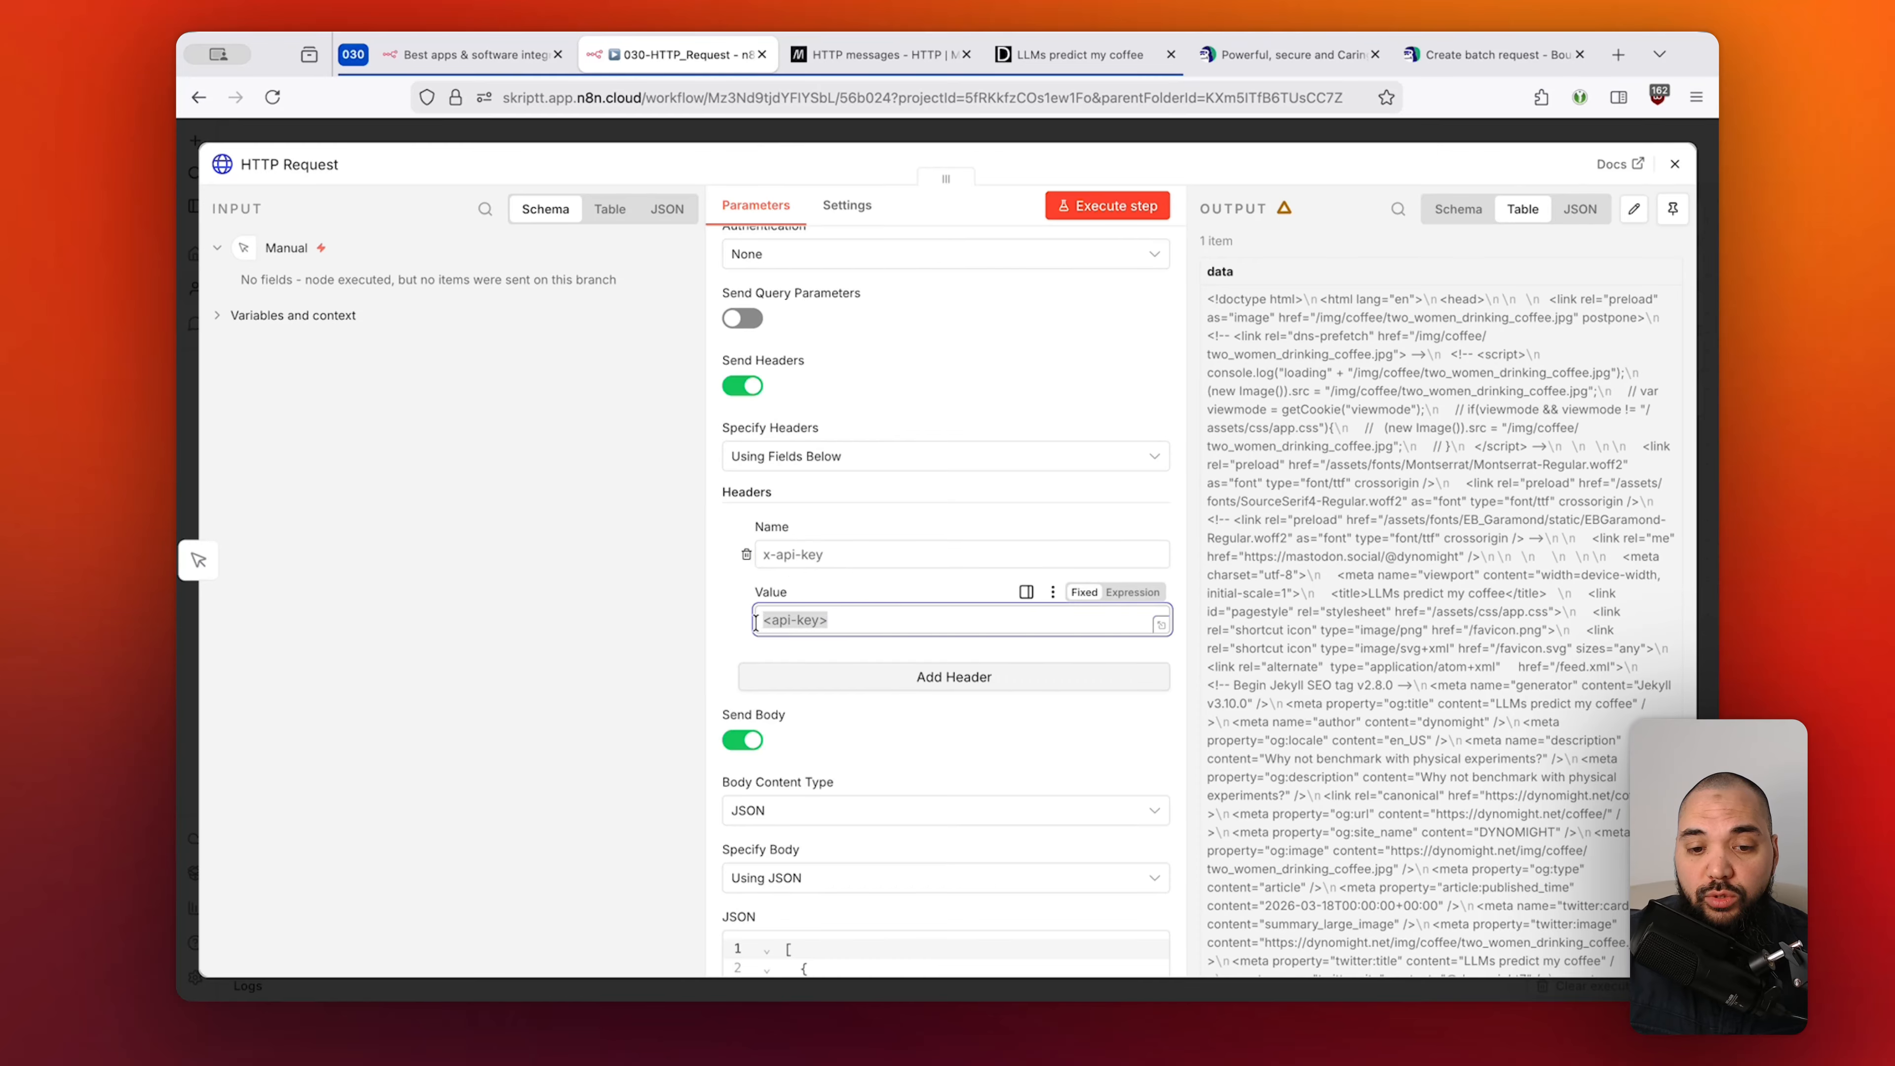
{"action": "key", "text": "BackSpace"}
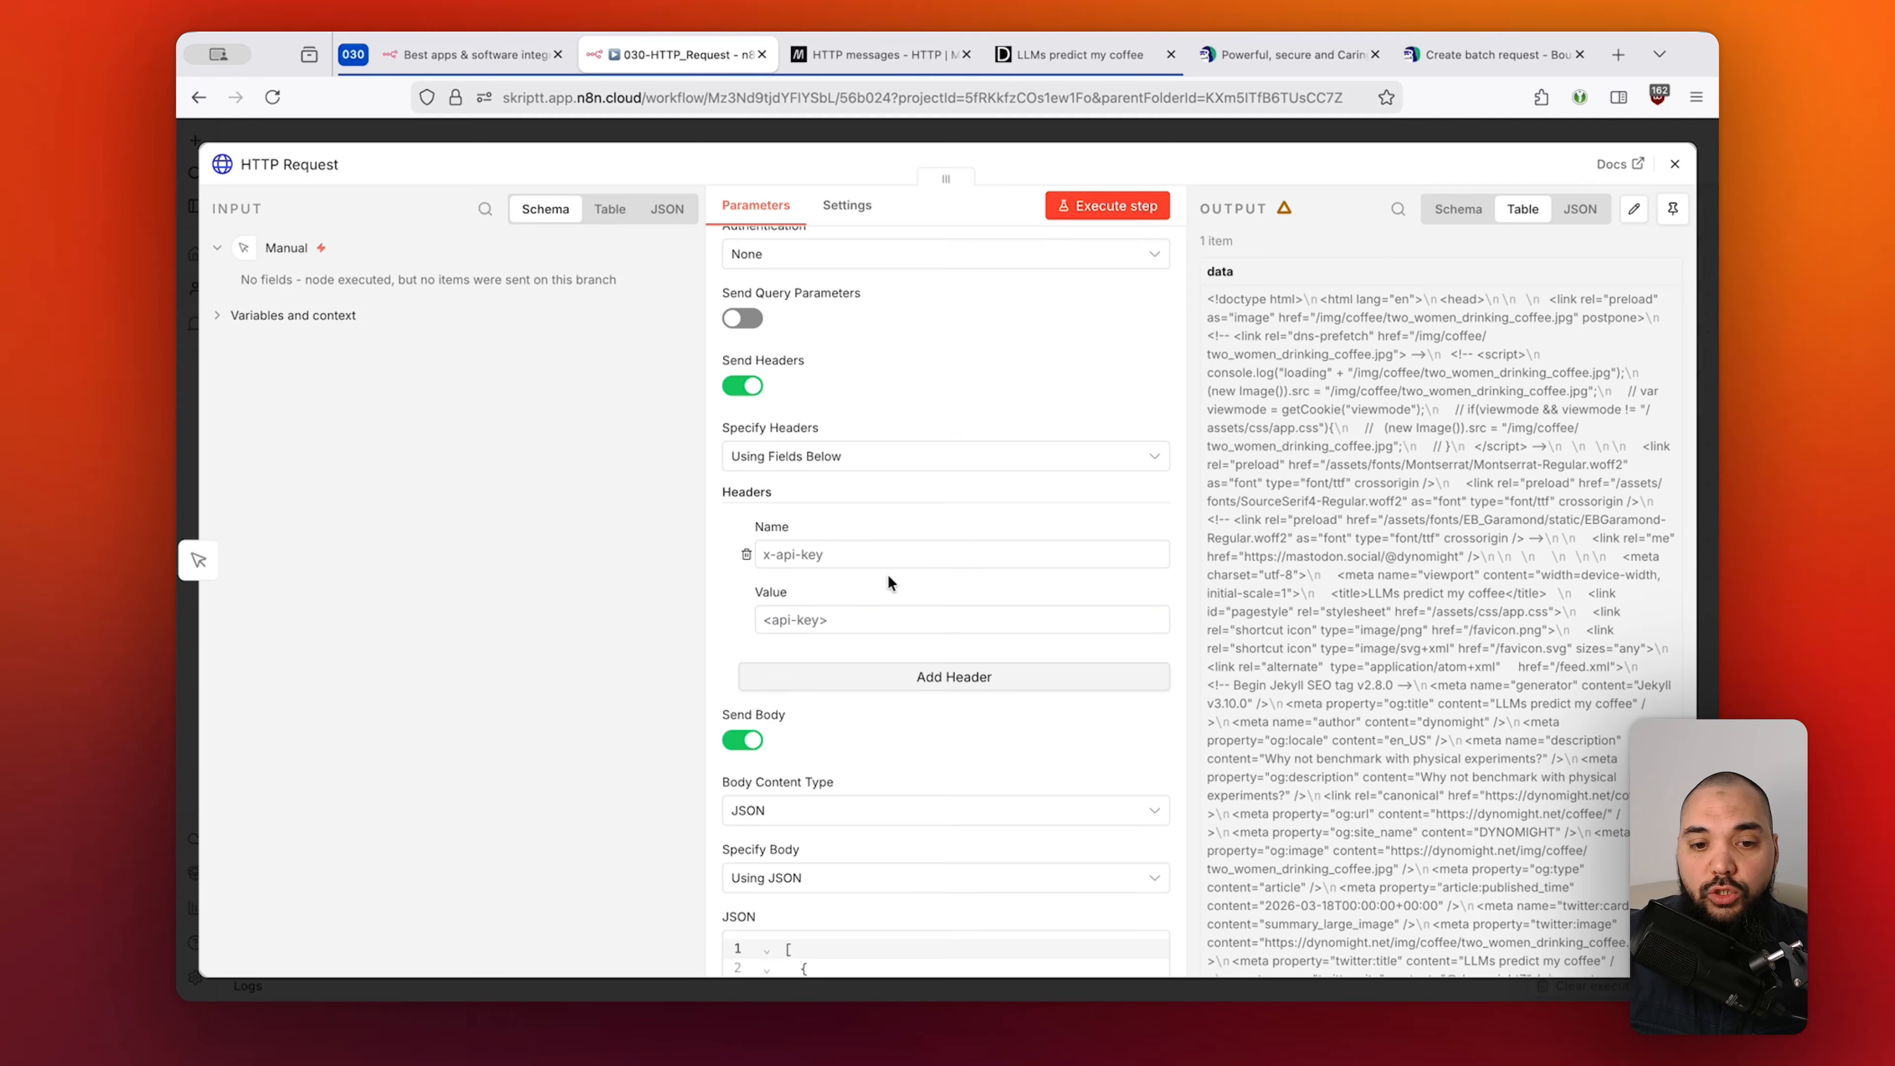
{"action": "scroll", "coordinate": [887, 575], "scroll_direction": "up", "scroll_amount": 2}
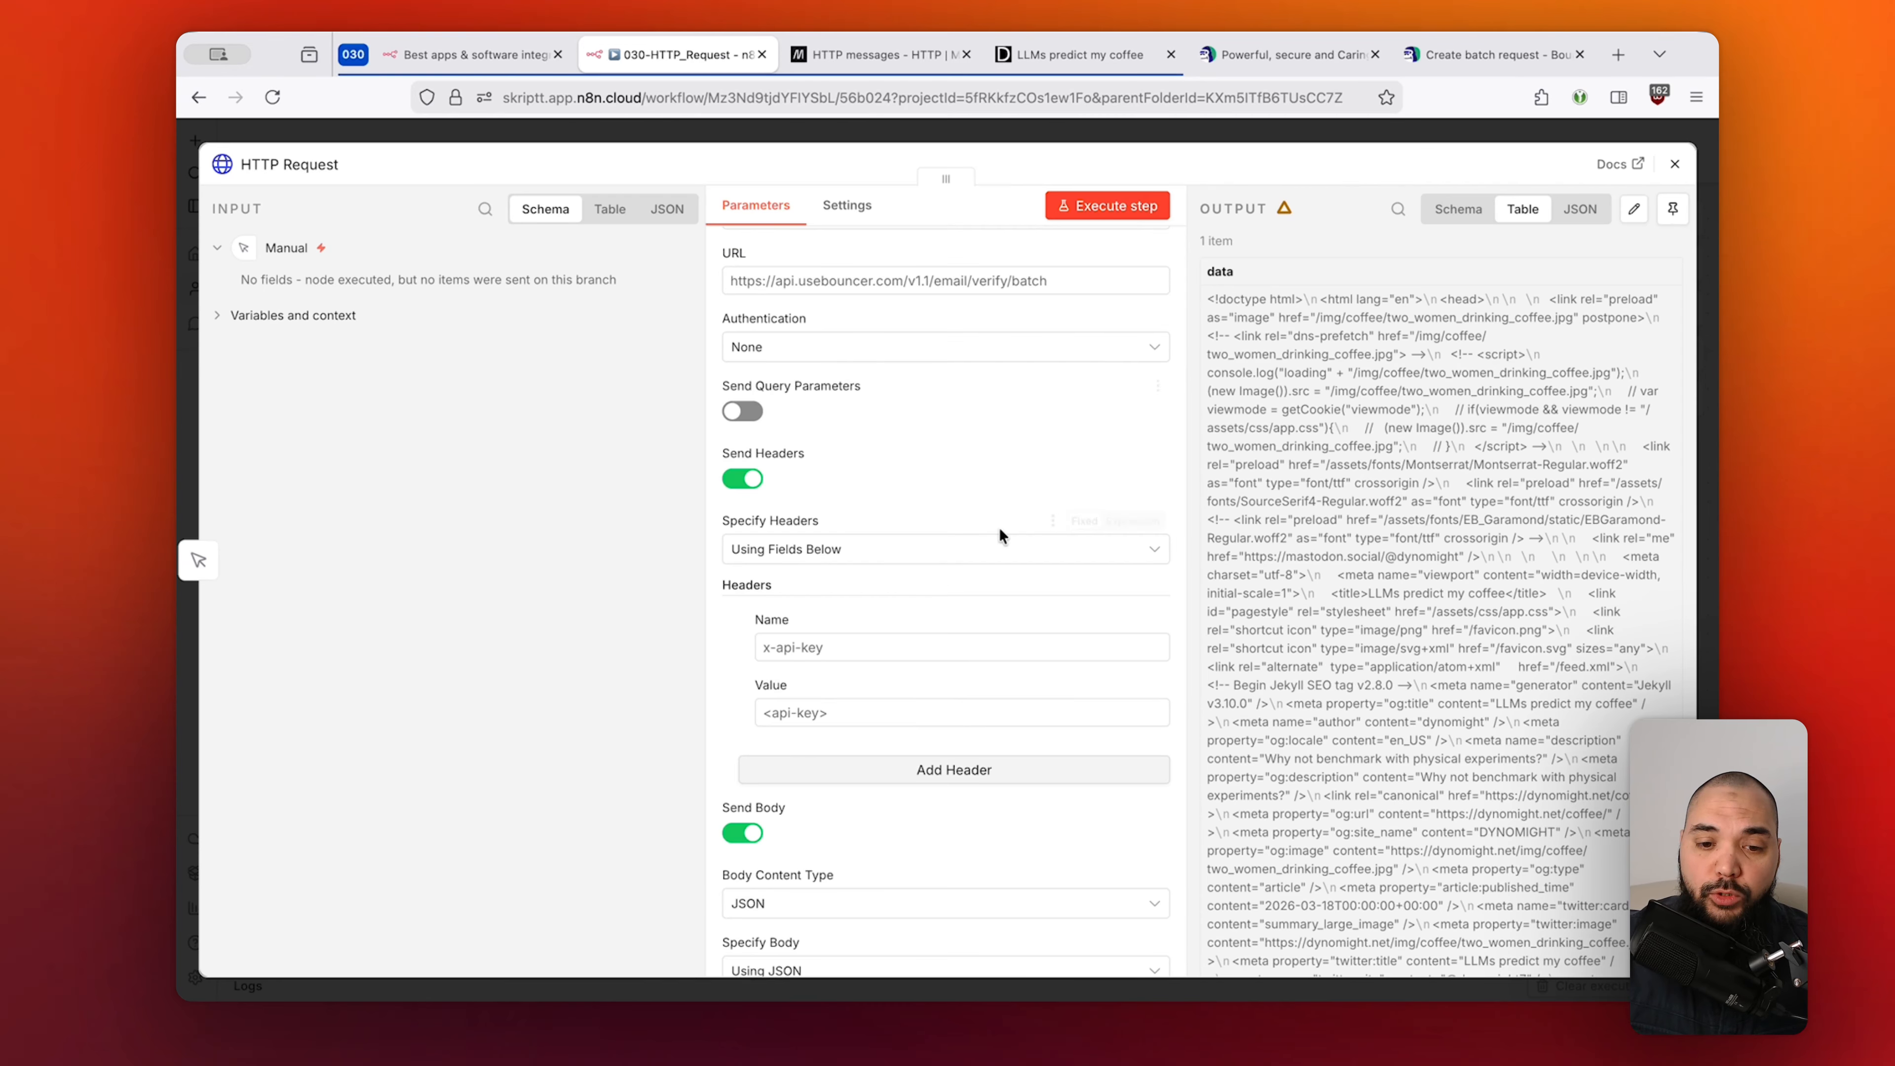
{"action": "scroll", "coordinate": [998, 530], "scroll_direction": "down", "scroll_amount": 1}
{"action": "scroll", "coordinate": [999, 527], "scroll_direction": "down", "scroll_amount": 5}
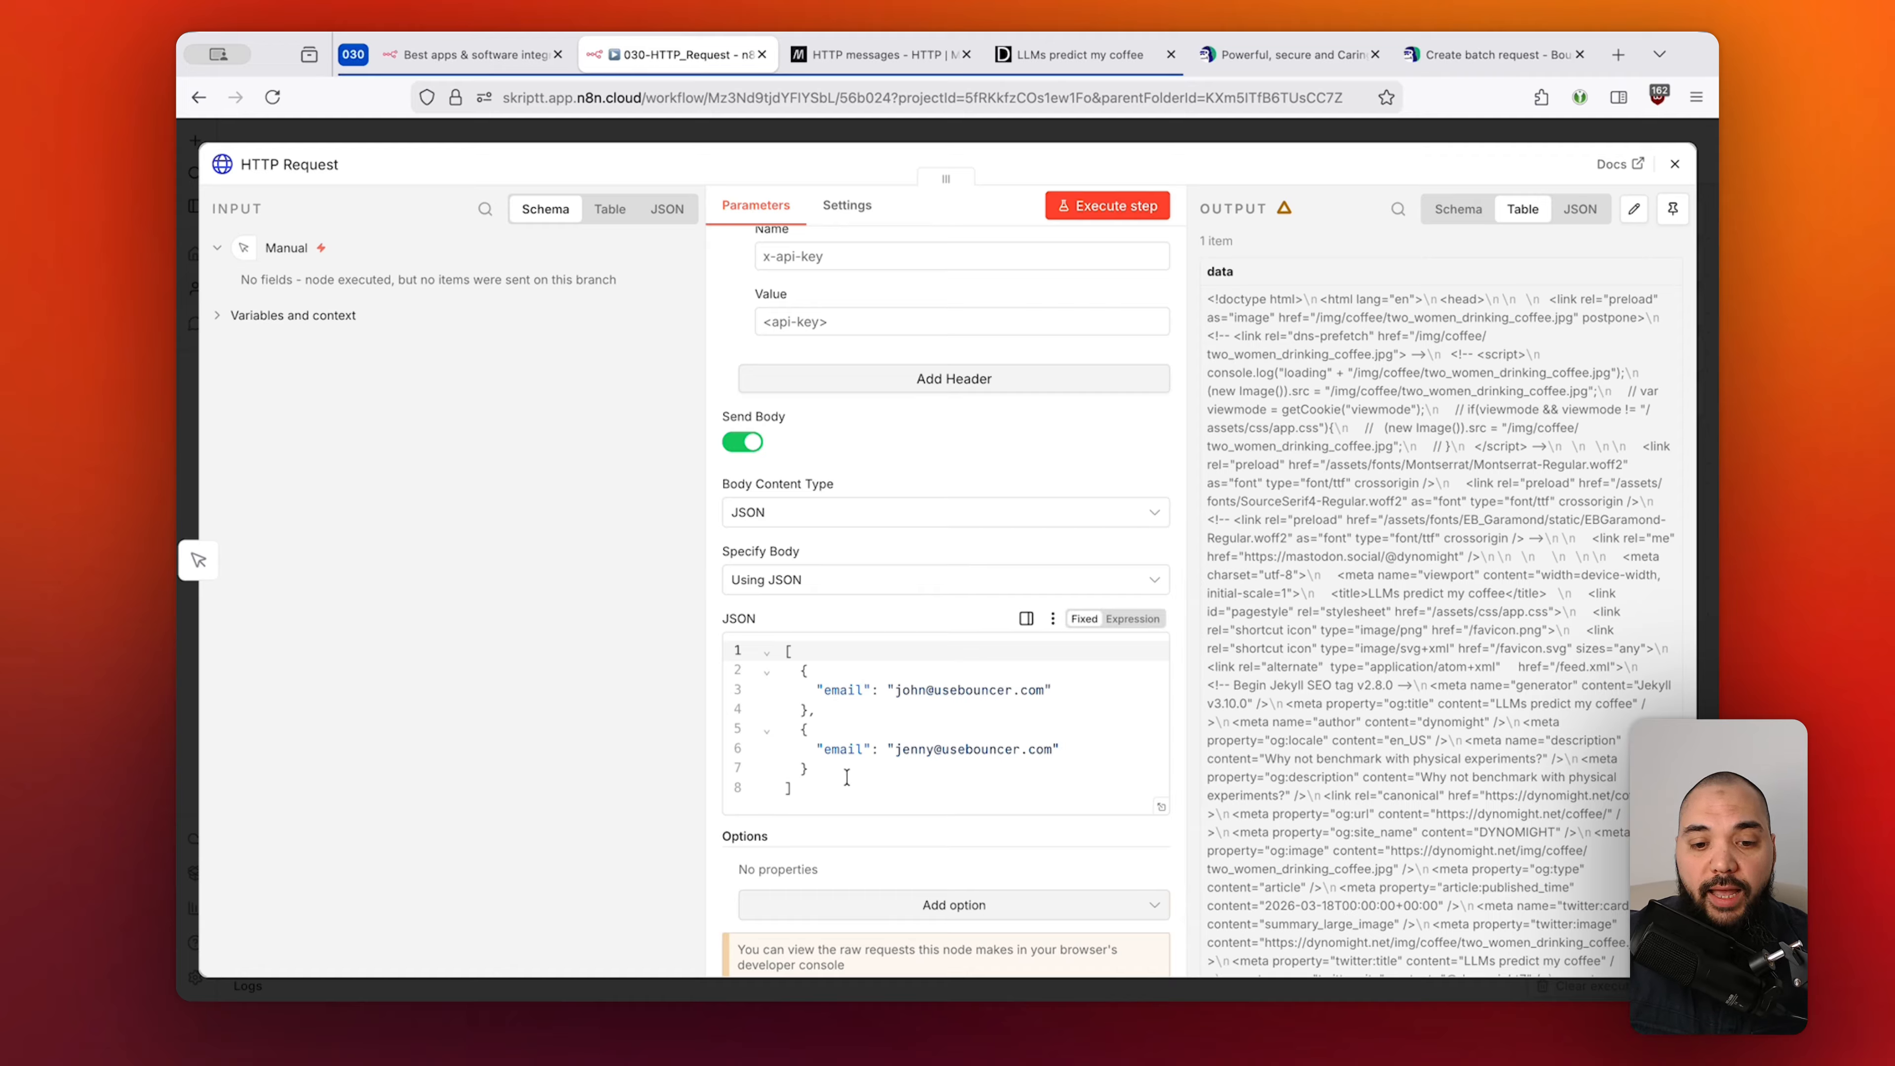
{"action": "left_click_drag", "start_coordinate": [813, 791], "coordinate": [782, 642]}
{"action": "left_click", "coordinate": [910, 609]}
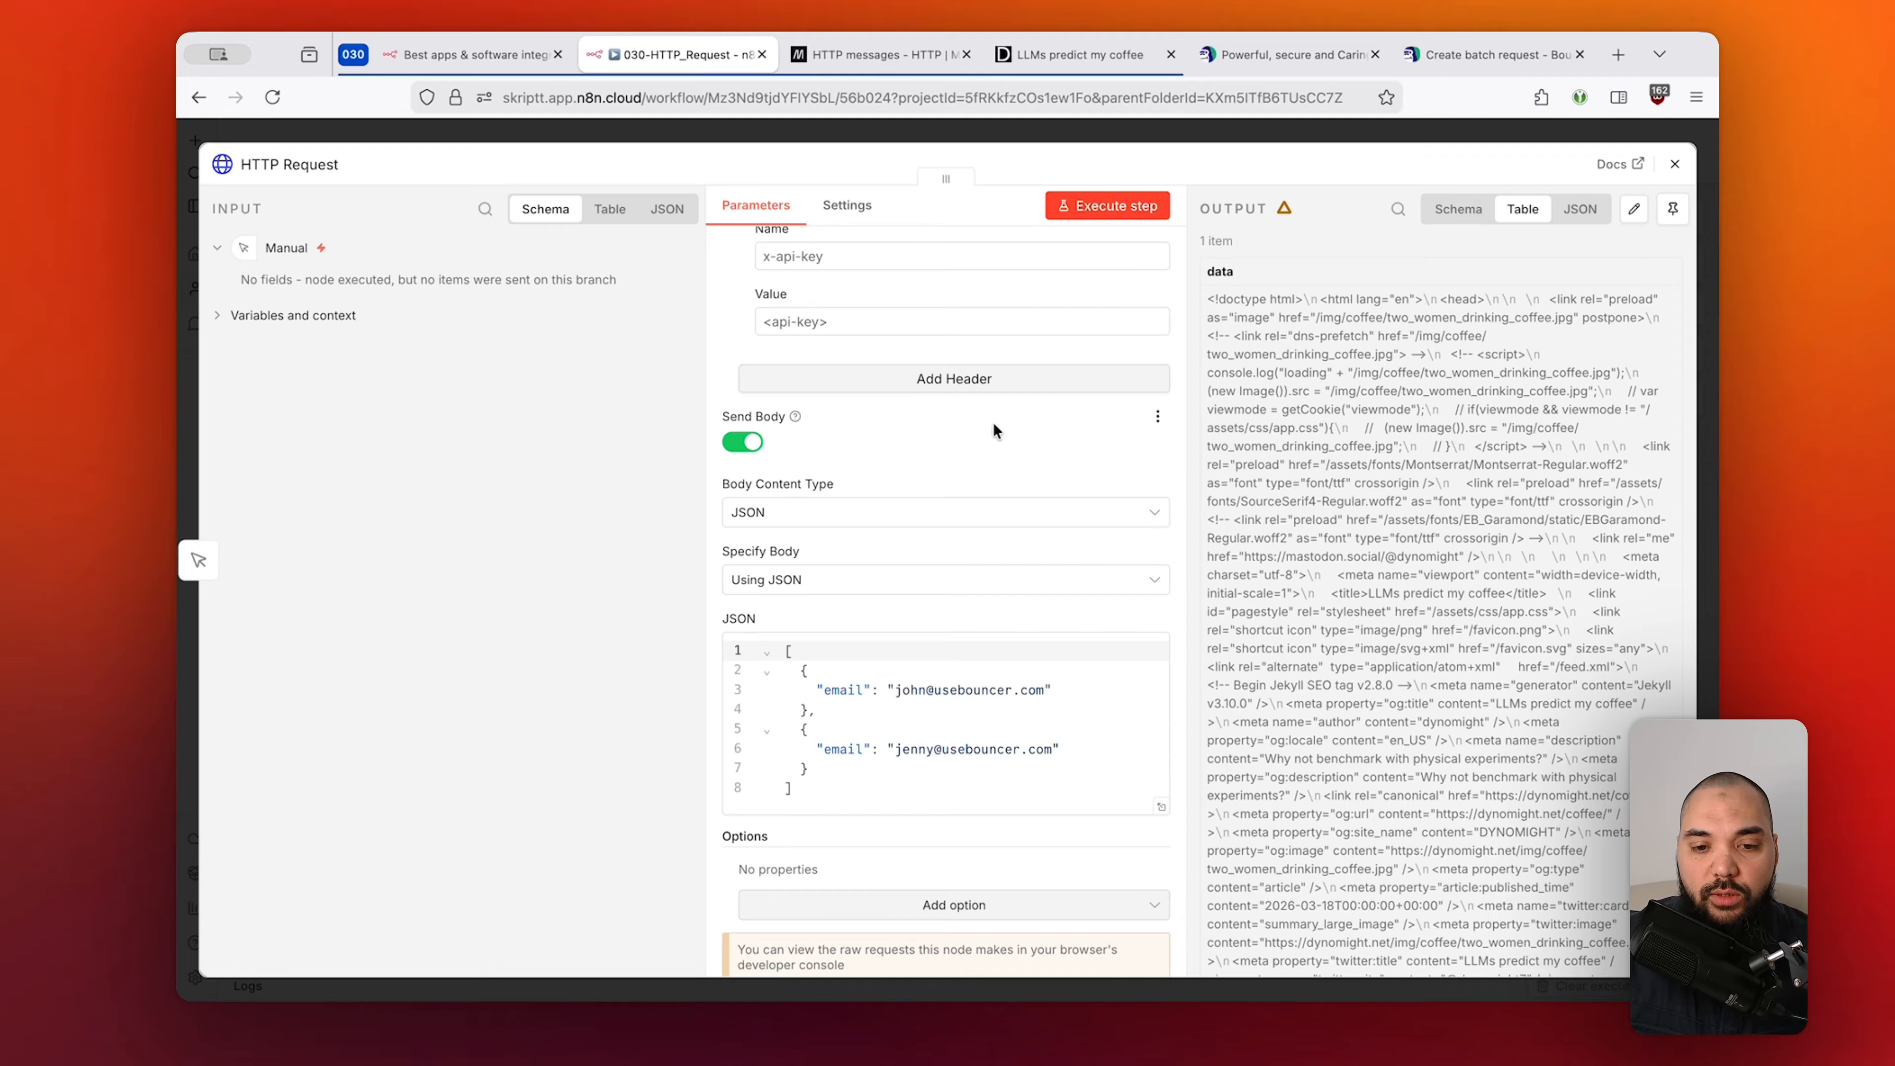
{"action": "scroll", "coordinate": [994, 422], "scroll_direction": "up", "scroll_amount": 7}
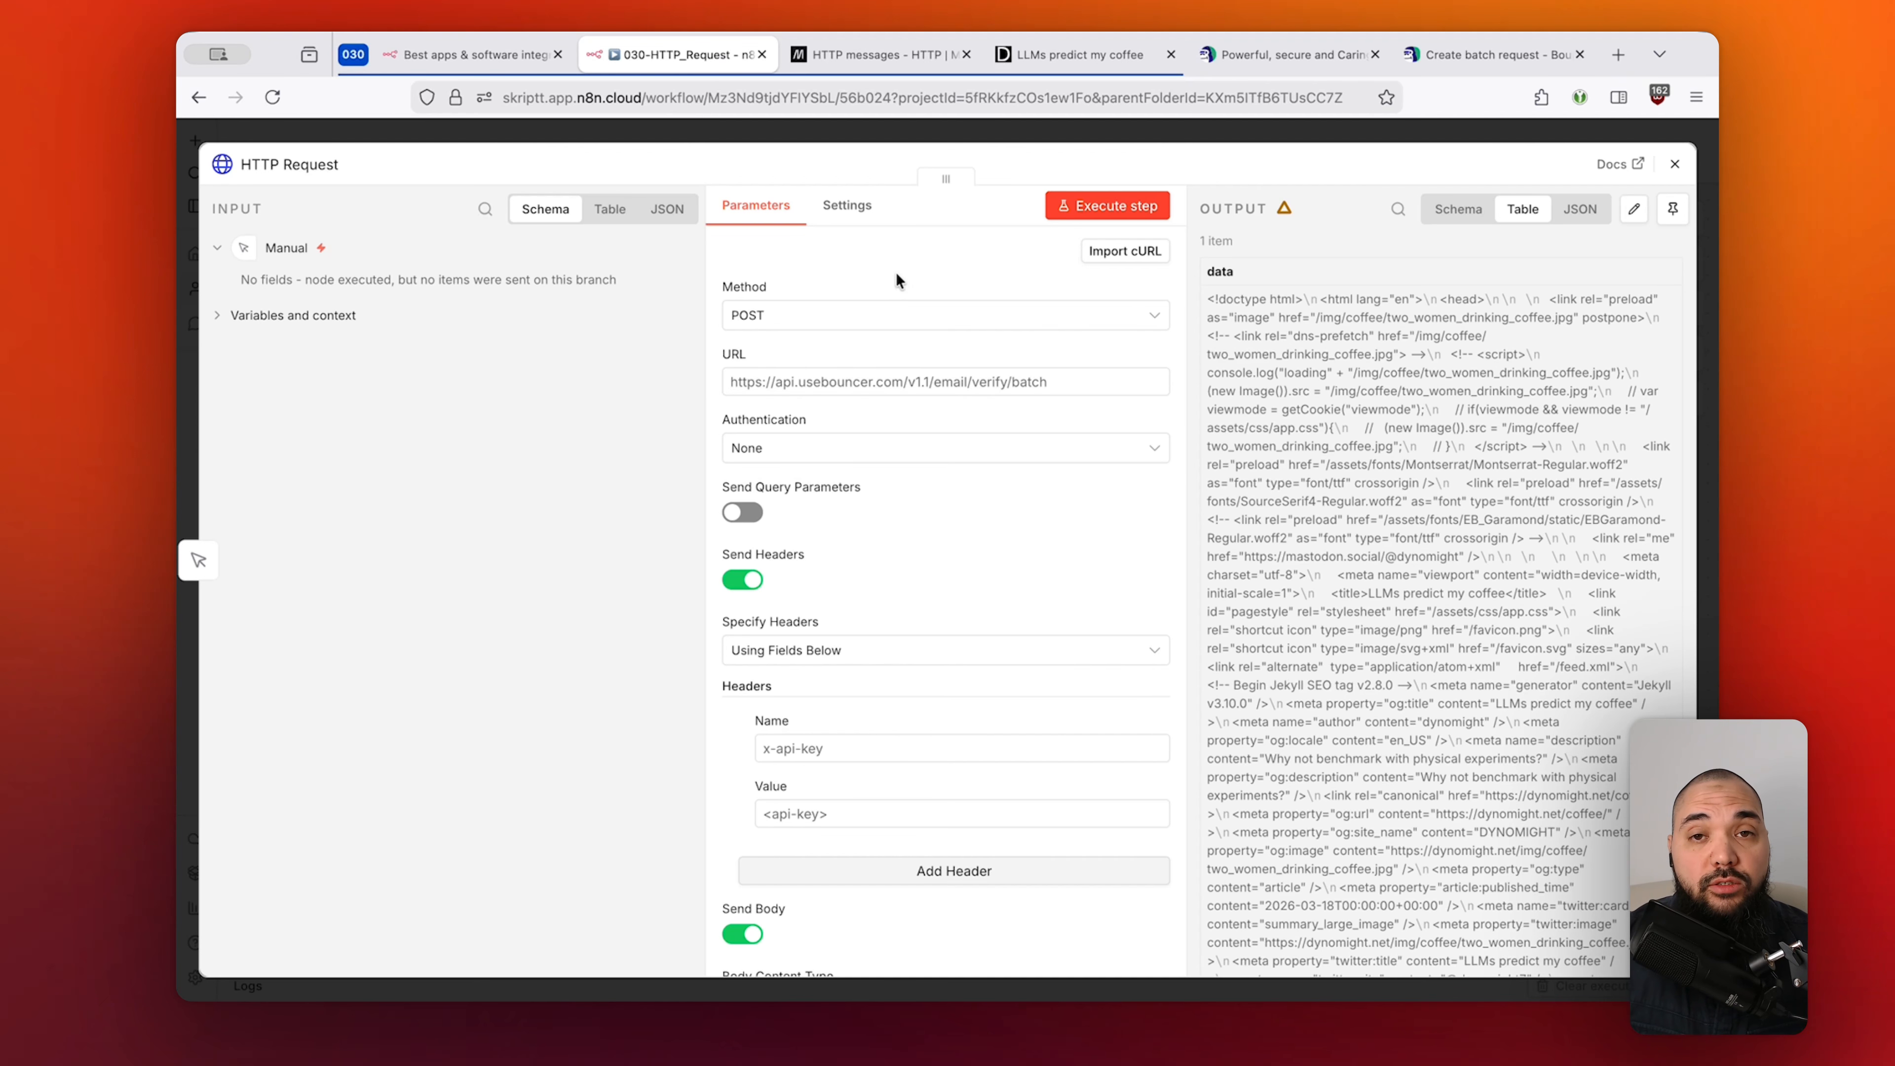
Close the HTTP Request settings and leave the POST node to api.usebouncer.com unselected on the canvas.
{"action": "left_click", "coordinate": [1109, 125]}
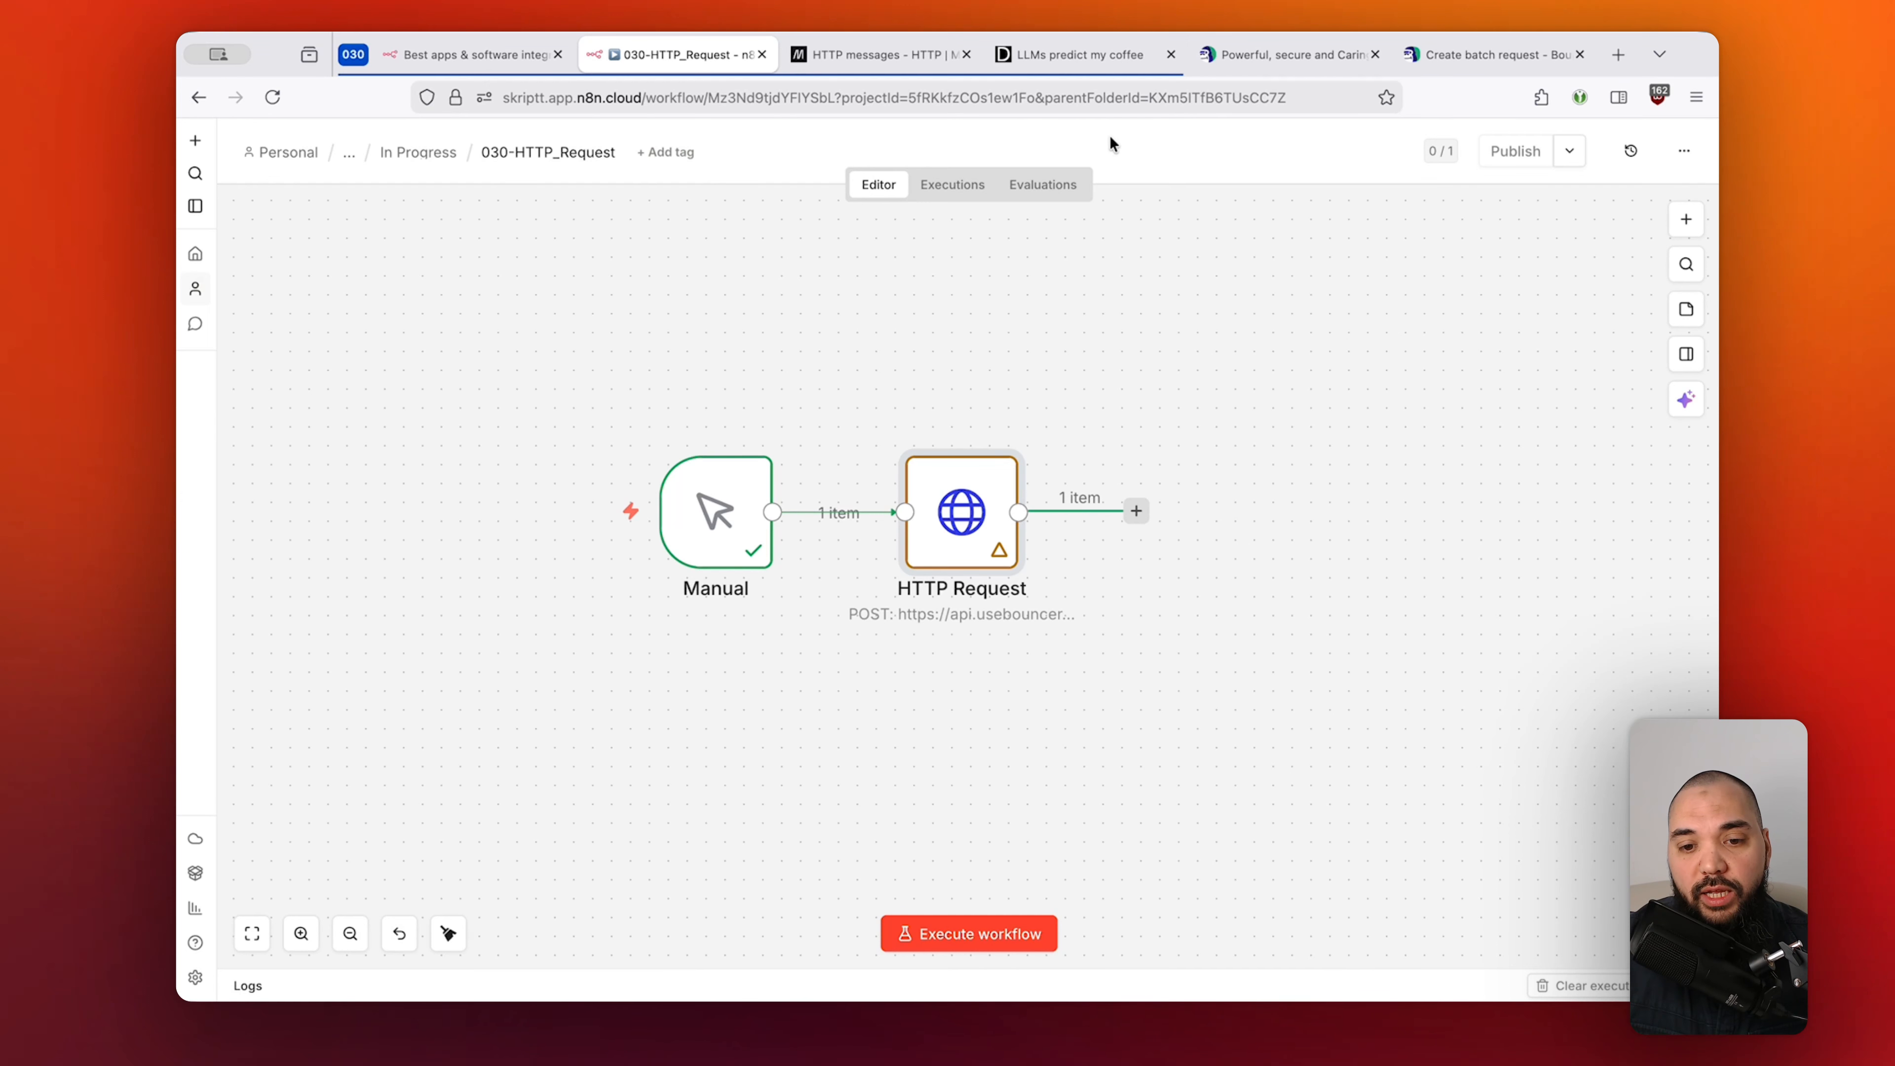
{"action": "left_click", "coordinate": [1138, 321]}
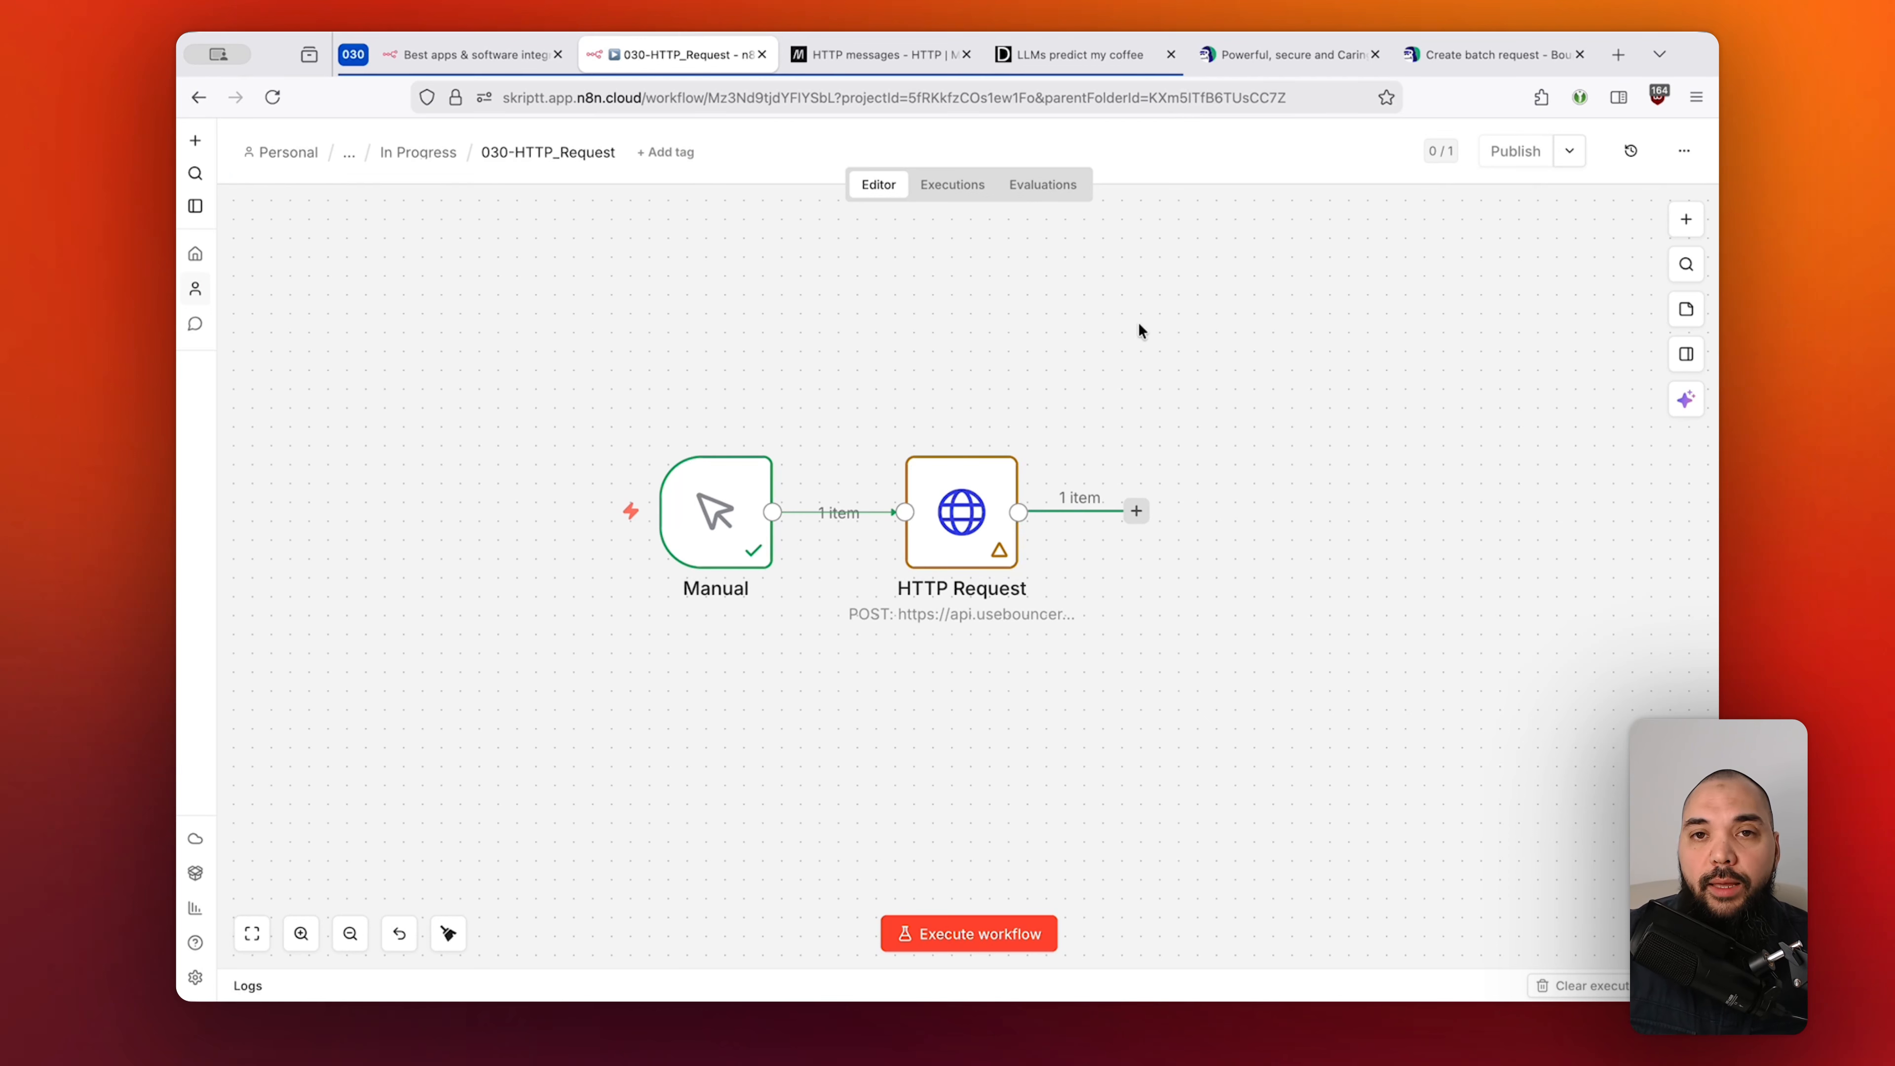
{"action": "left_click_drag", "start_coordinate": [1152, 383], "coordinate": [855, 655]}
{"action": "left_click", "coordinate": [1240, 660]}
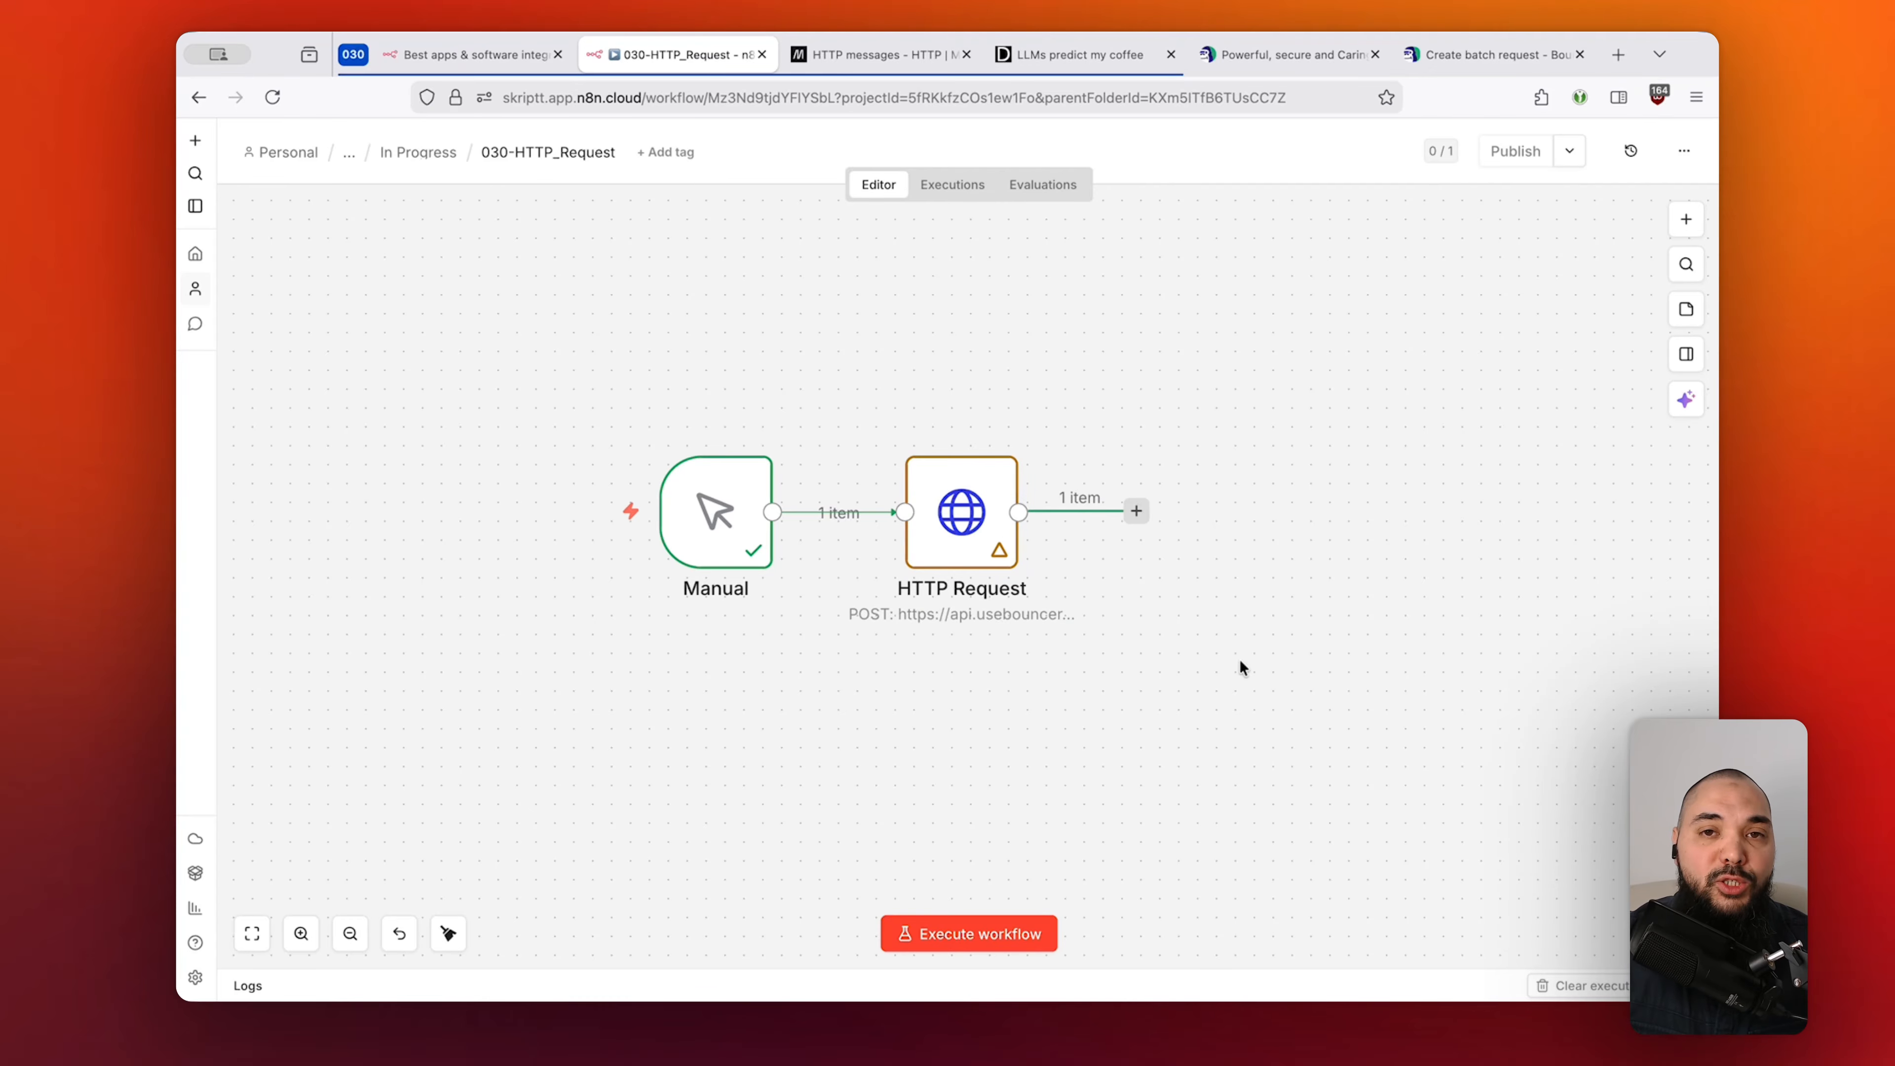